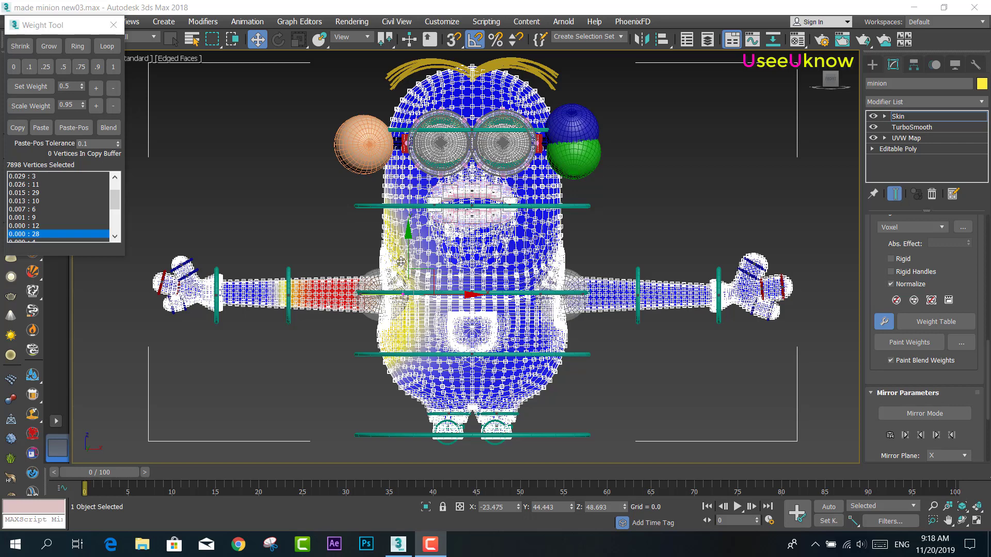
# Deselect all skin vertices and scrub to frame 10 to check the raised-arm deformation
pyautogui.scroll(3, 409, 252)
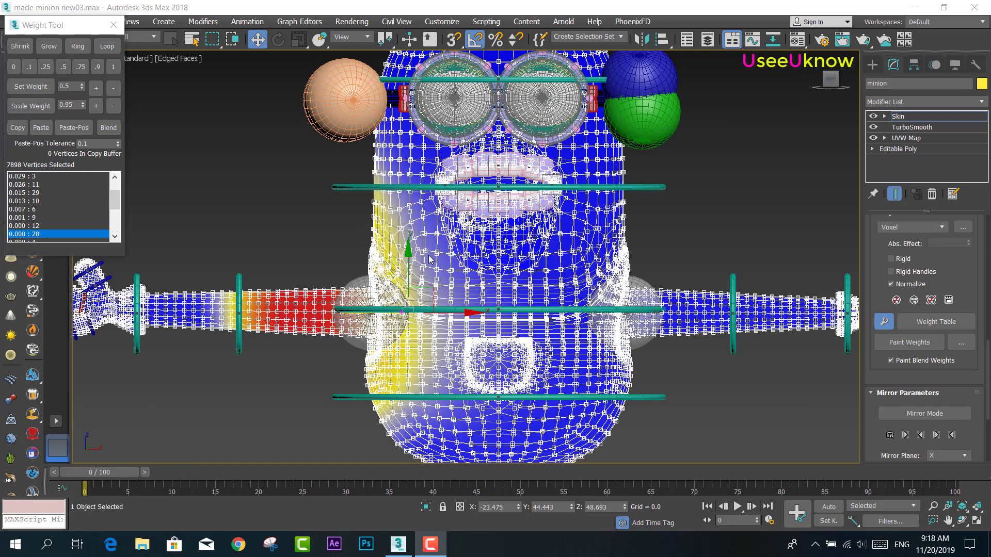
pyautogui.scroll(-3, 428, 259)
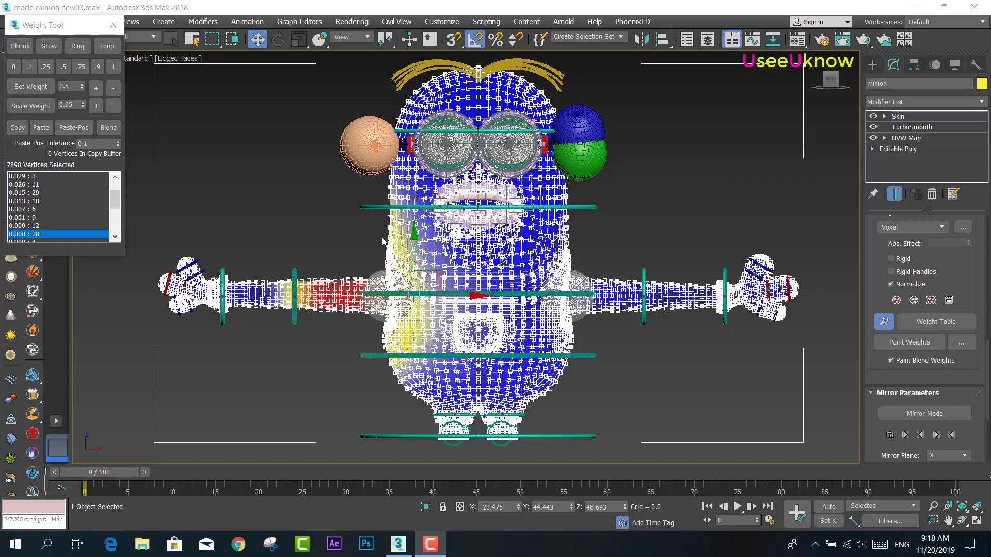
pyautogui.click(365, 355)
pyautogui.moveTo(107, 477)
pyautogui.mouseDown()
pyautogui.moveTo(204, 463)
pyautogui.moveTo(94, 485)
pyautogui.mouseUp()
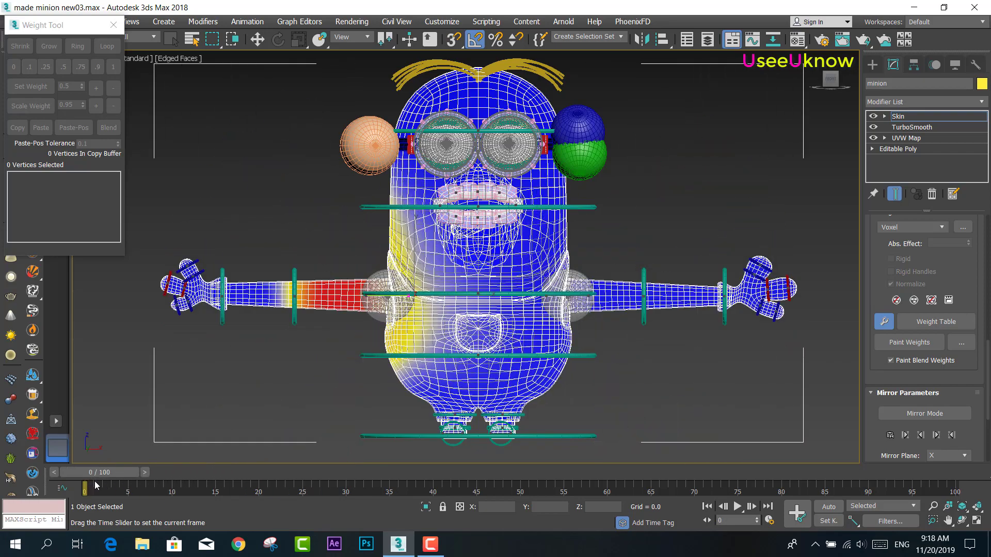
pyautogui.moveTo(108, 483); pyautogui.dragTo(175, 480)
pyautogui.press('w')
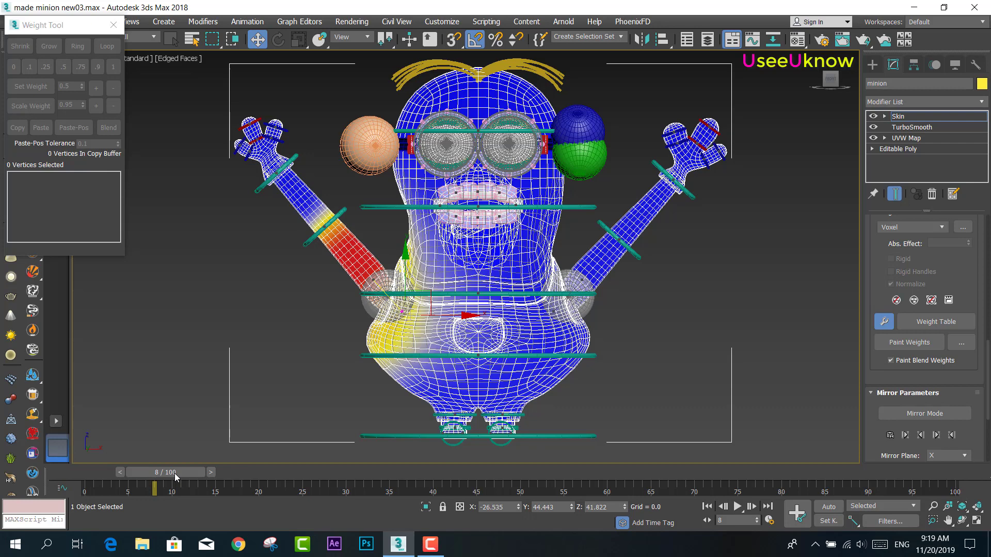
pyautogui.moveTo(176, 477); pyautogui.dragTo(196, 475)
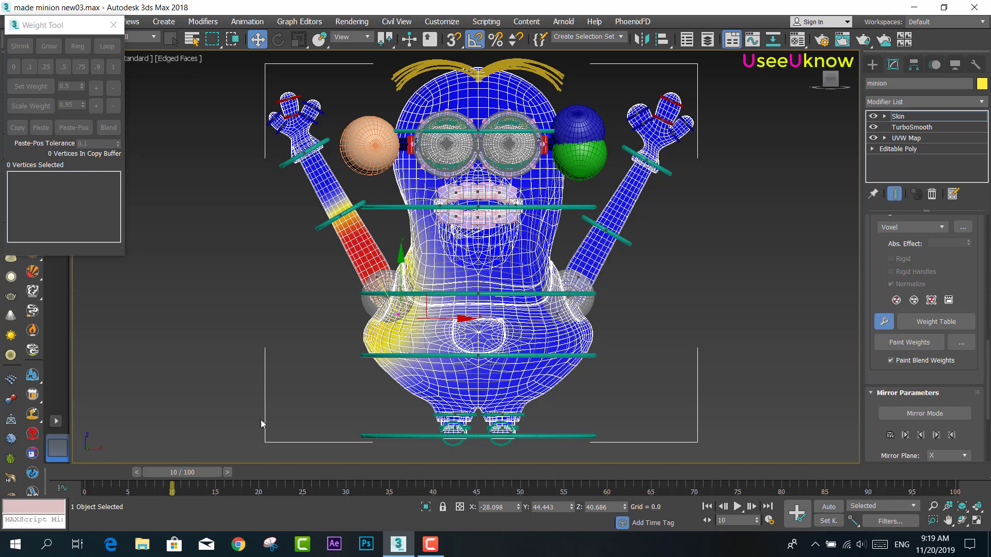
# Return the time slider to frame 0 so the minion rests in T-pose
pyautogui.moveTo(210, 472); pyautogui.dragTo(127, 473)
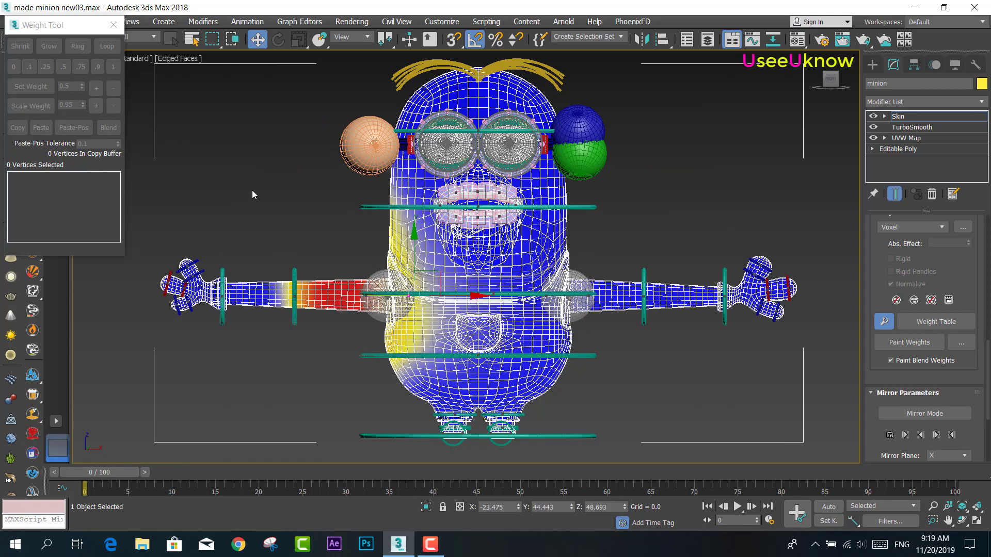
pyautogui.moveTo(356, 259); pyautogui.dragTo(334, 249, button='middle')
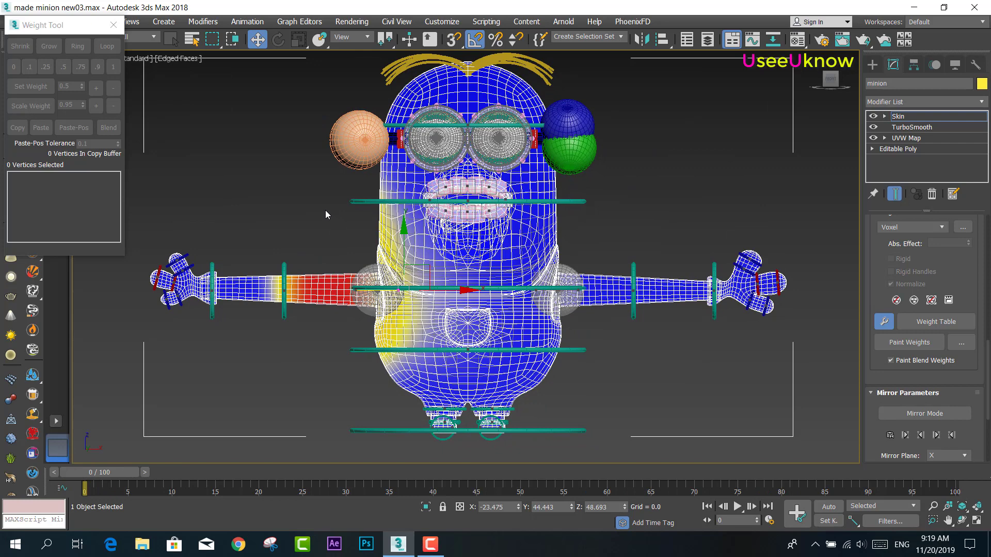
pyautogui.click(79, 32)
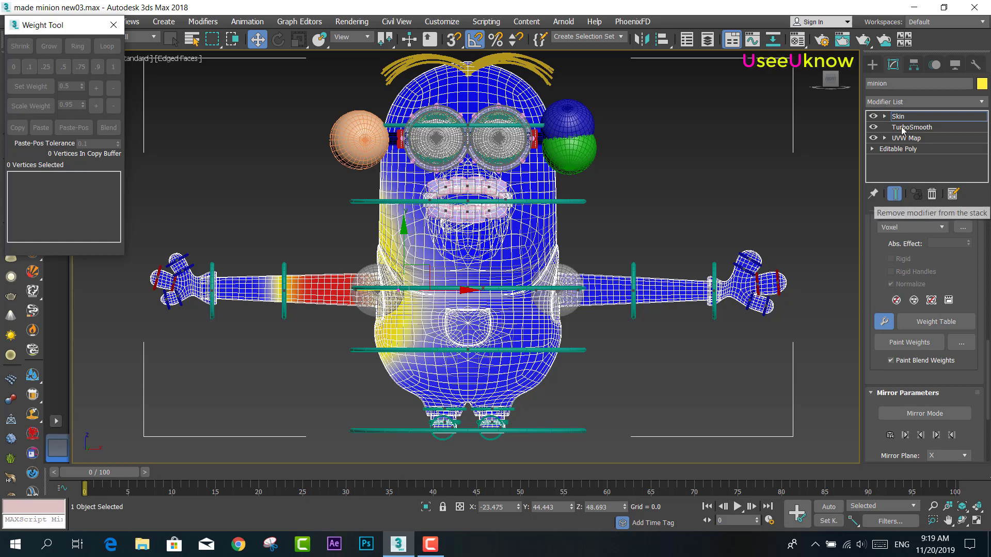
# Delete the Skin modifier from the minion's stack and show it opaque
pyautogui.click(906, 120)
pyautogui.click(931, 194)
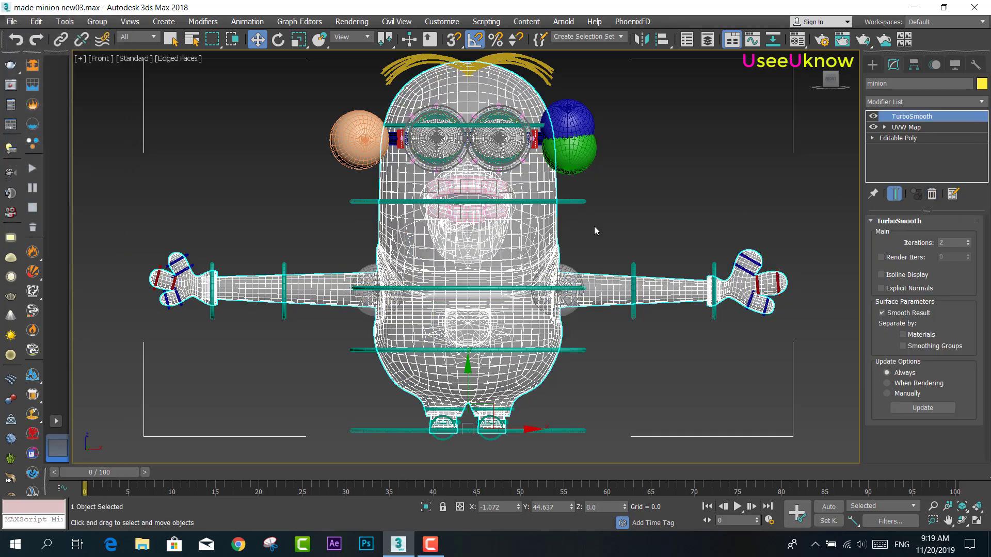
pyautogui.hotkey('alt', 'x')
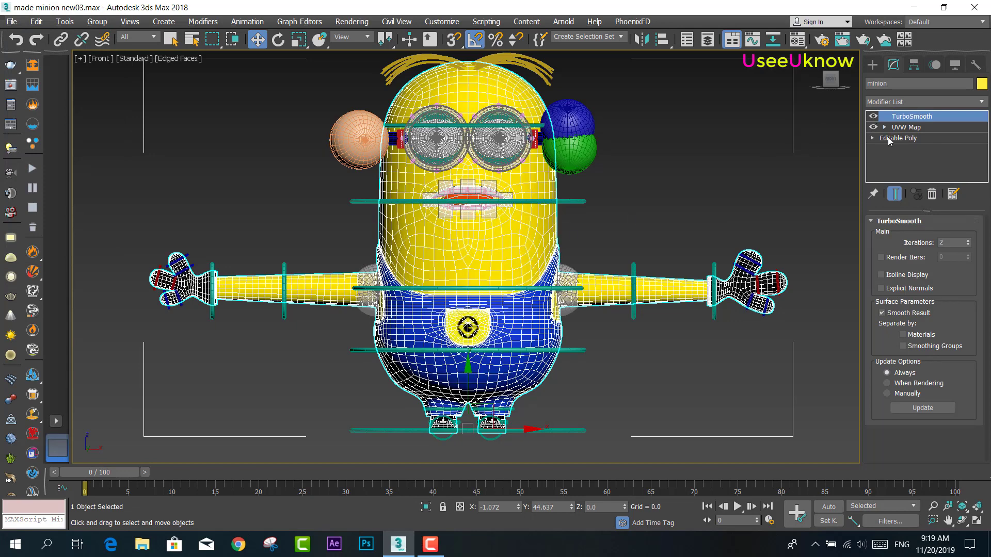
# Select Editable Poly, isolate the minion, and frame its feet in see-through display
pyautogui.click(887, 139)
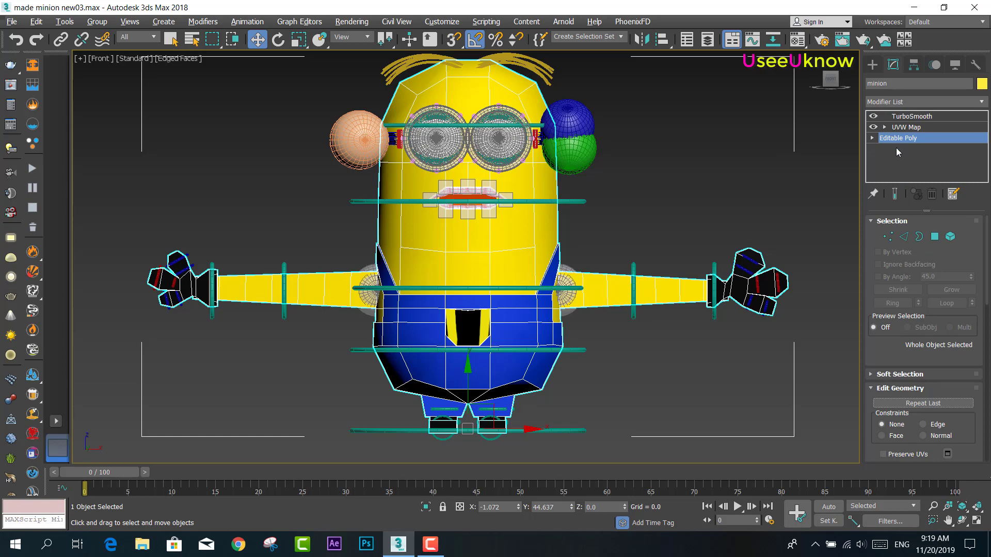
pyautogui.moveTo(537, 304); pyautogui.dragTo(532, 289, button='middle')
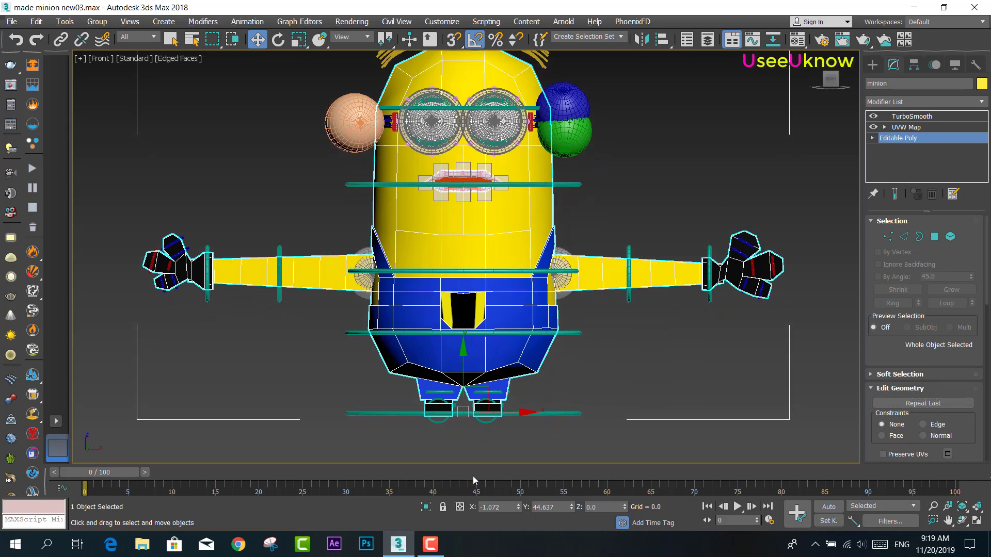
pyautogui.click(426, 508)
pyautogui.moveTo(476, 327)
pyautogui.keyDown('alt'); pyautogui.mouseDown(button='middle')
pyautogui.moveTo(474, 400)
pyautogui.moveTo(513, 345)
pyautogui.moveTo(570, 347)
pyautogui.moveTo(505, 338)
pyautogui.moveTo(625, 339)
pyautogui.moveTo(501, 332)
pyautogui.mouseUp(button='middle'); pyautogui.keyUp('alt')
pyautogui.scroll(4, 475, 400)
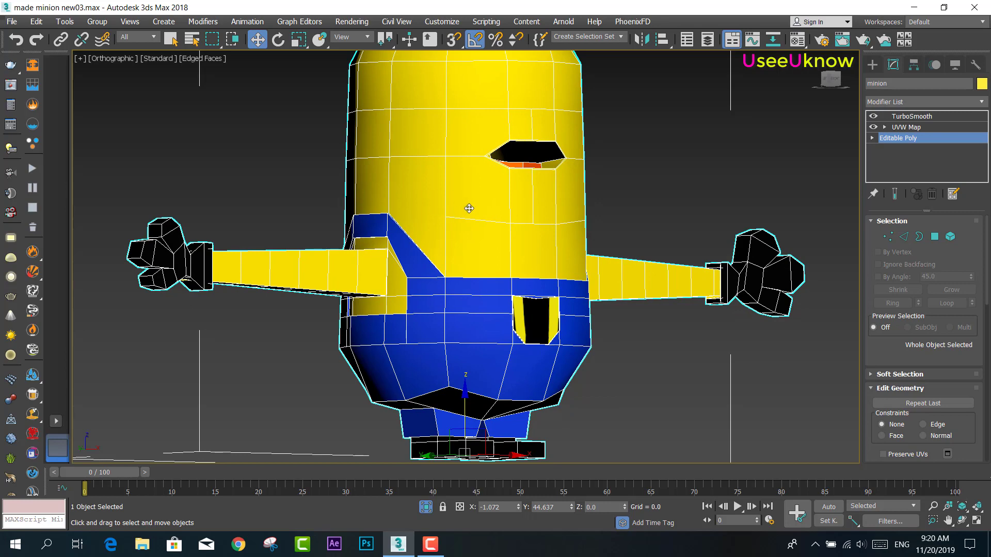
pyautogui.moveTo(433, 225)
pyautogui.mouseDown(button='middle')
pyautogui.moveTo(451, 209)
pyautogui.moveTo(453, 124)
pyautogui.moveTo(499, 364)
pyautogui.mouseUp(button='middle')
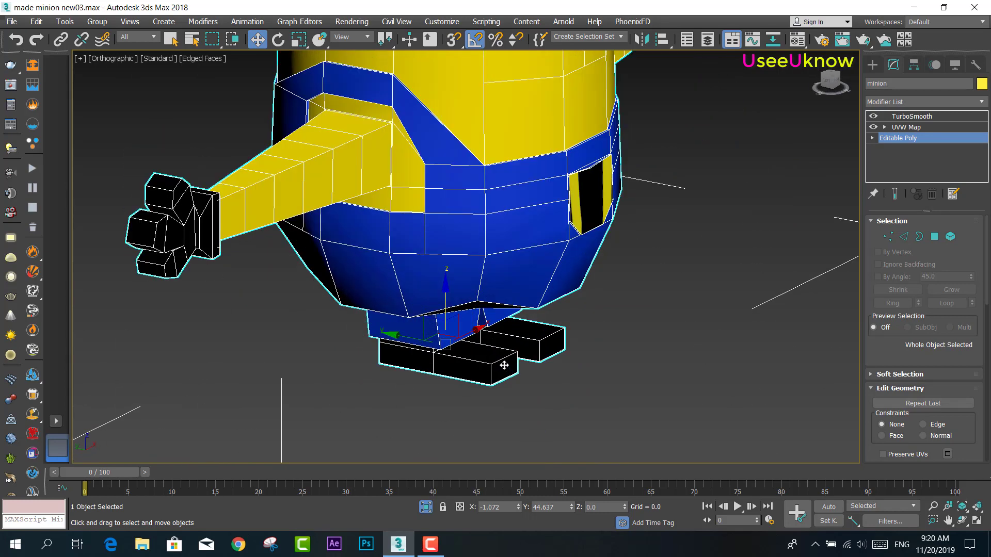
pyautogui.hotkey('alt', 'x')
pyautogui.hotkey('alt', 'x')
pyautogui.scroll(3, 500, 365)
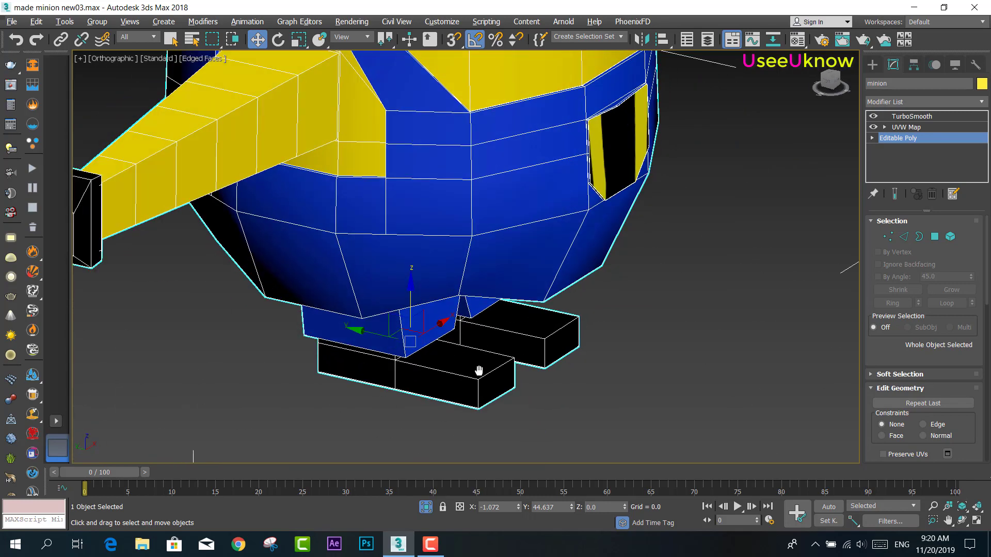
# In Edge mode, select the ring of edges around the minion's foot
pyautogui.click(904, 237)
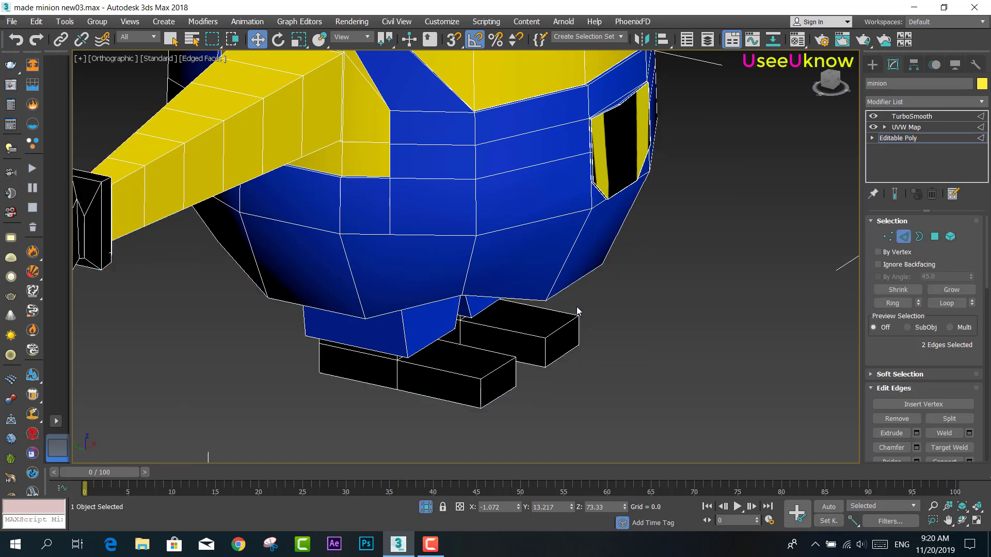
pyautogui.moveTo(577, 306)
pyautogui.keyDown('alt'); pyautogui.mouseDown(button='middle')
pyautogui.moveTo(583, 294)
pyautogui.moveTo(549, 334)
pyautogui.moveTo(577, 326)
pyautogui.moveTo(527, 352)
pyautogui.mouseUp(button='middle'); pyautogui.keyUp('alt')
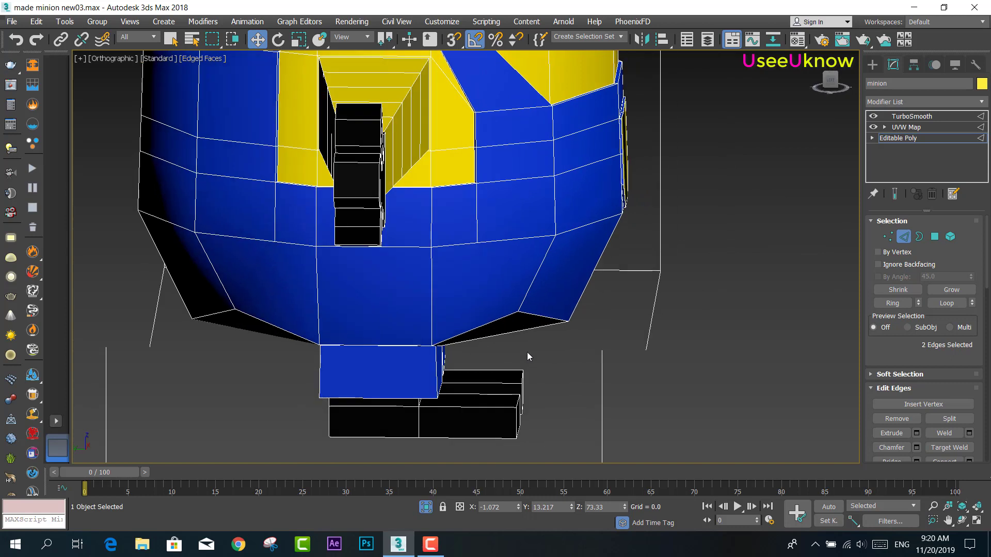
pyautogui.moveTo(472, 447); pyautogui.dragTo(471, 448)
pyautogui.moveTo(527, 408); pyautogui.dragTo(531, 395, button='middle')
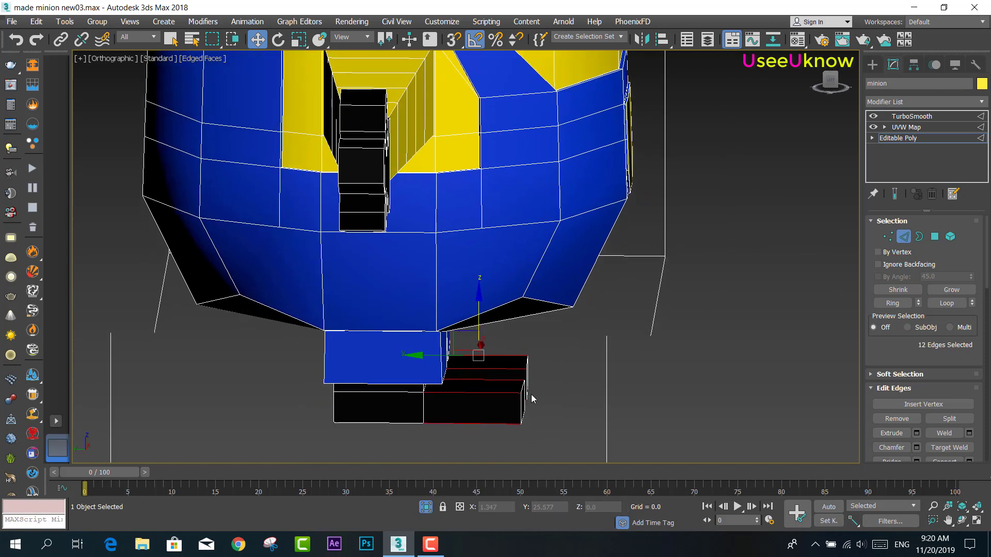
pyautogui.scroll(-3, 947, 391)
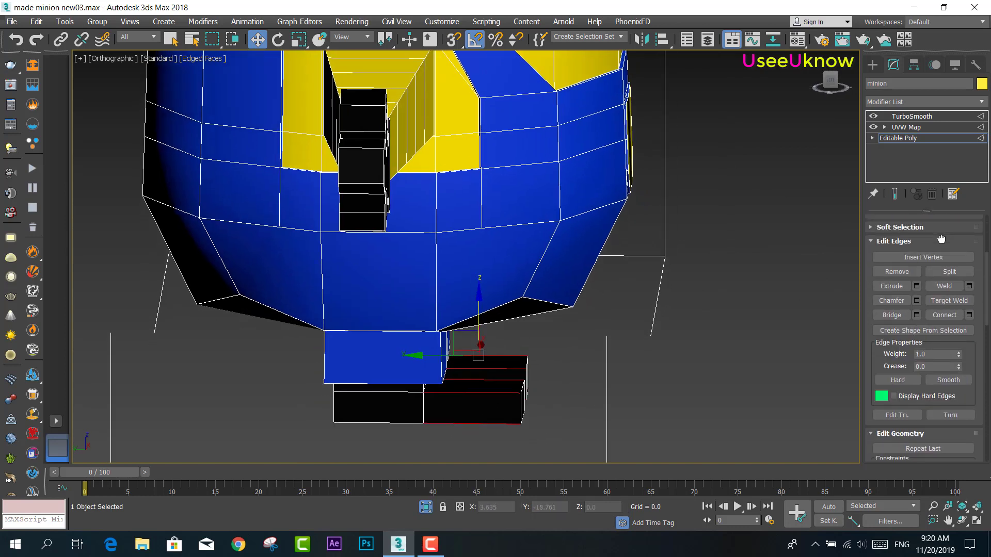
# Connect the selected foot edges with a new loop slid to 27
pyautogui.click(969, 308)
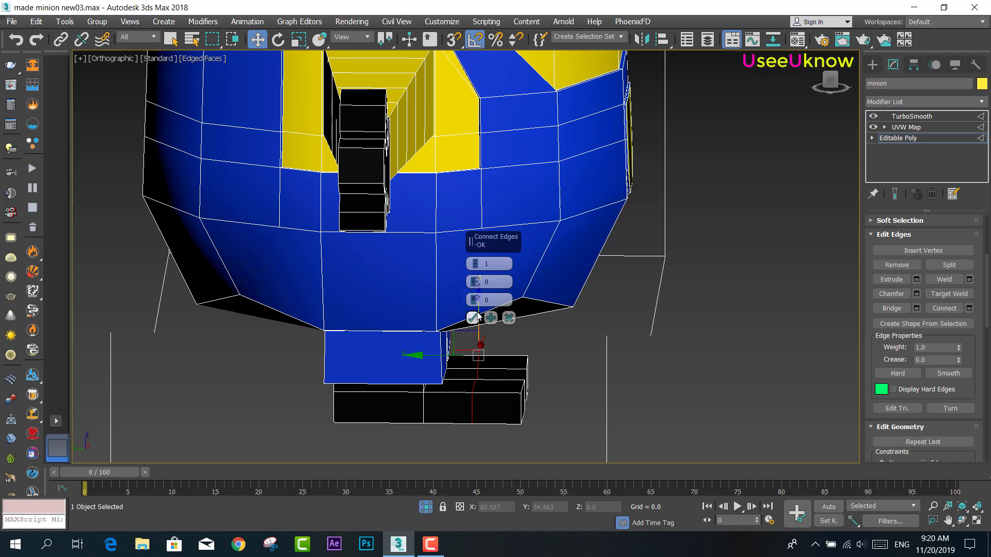
pyautogui.moveTo(475, 300)
pyautogui.mouseDown()
pyautogui.moveTo(474, 223)
pyautogui.moveTo(474, 234)
pyautogui.mouseUp()
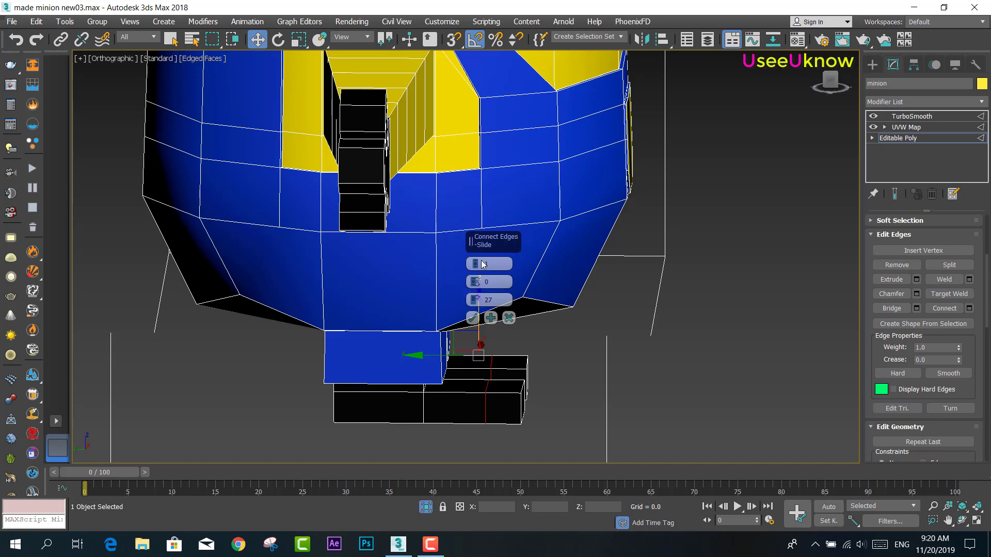
pyautogui.click(472, 318)
pyautogui.moveTo(562, 358)
pyautogui.keyDown('alt'); pyautogui.mouseDown(button='middle')
pyautogui.moveTo(567, 343)
pyautogui.moveTo(511, 349)
pyautogui.moveTo(387, 307)
pyautogui.mouseUp(button='middle'); pyautogui.keyUp('alt')
pyautogui.scroll(-3, 387, 307)
# Circle-select two edges on the hand's upper finger and connect them with slide 0
pyautogui.scroll(3, 389, 284)
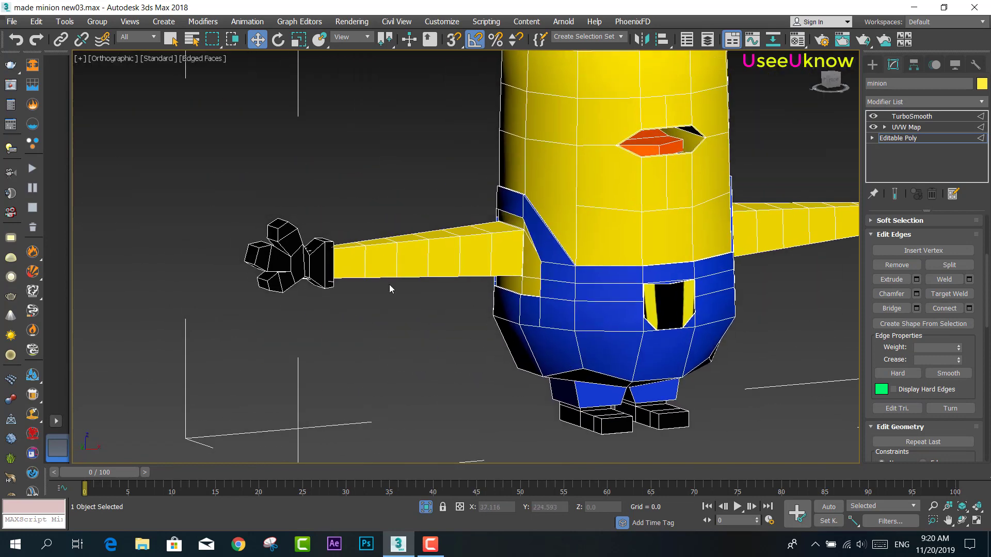
pyautogui.scroll(3, 371, 289)
pyautogui.scroll(3, 361, 287)
pyautogui.scroll(2, 354, 285)
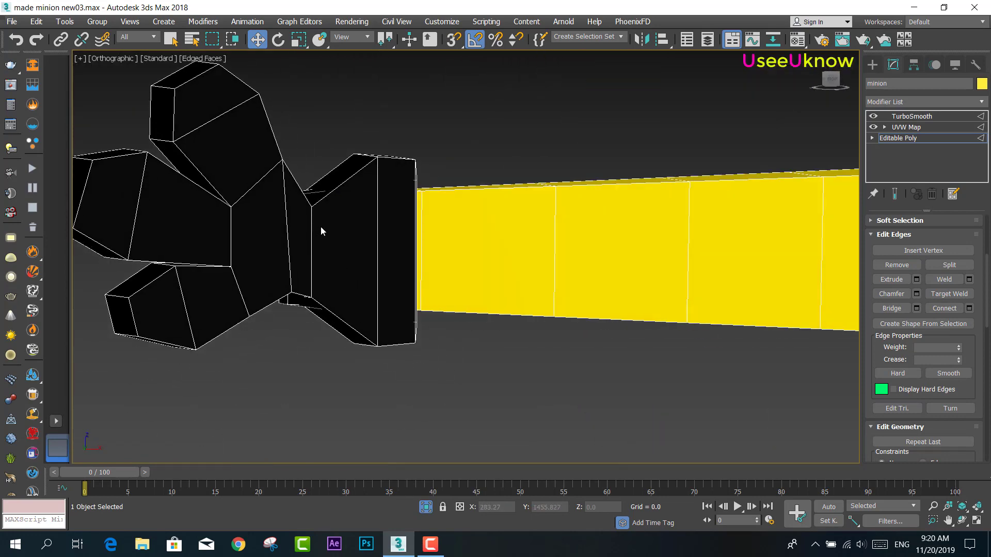
pyautogui.scroll(-2, 533, 307)
pyautogui.keyDown('alt'); pyautogui.moveTo(533, 308); pyautogui.dragTo(526, 309, button='middle'); pyautogui.keyUp('alt')
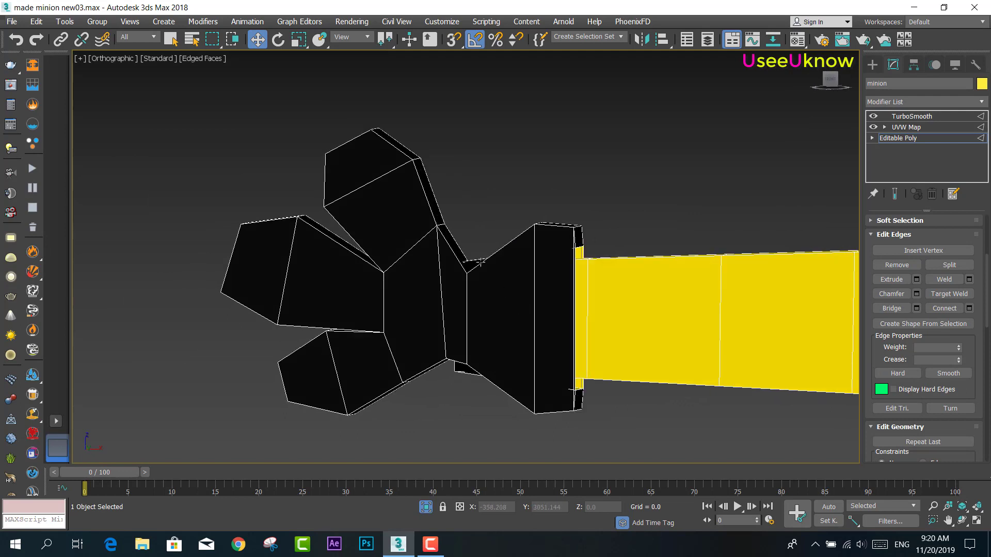
pyautogui.moveTo(398, 184)
pyautogui.keyDown('alt'); pyautogui.mouseDown(button='middle')
pyautogui.moveTo(410, 187)
pyautogui.moveTo(399, 189)
pyautogui.mouseUp(button='middle'); pyautogui.keyUp('alt')
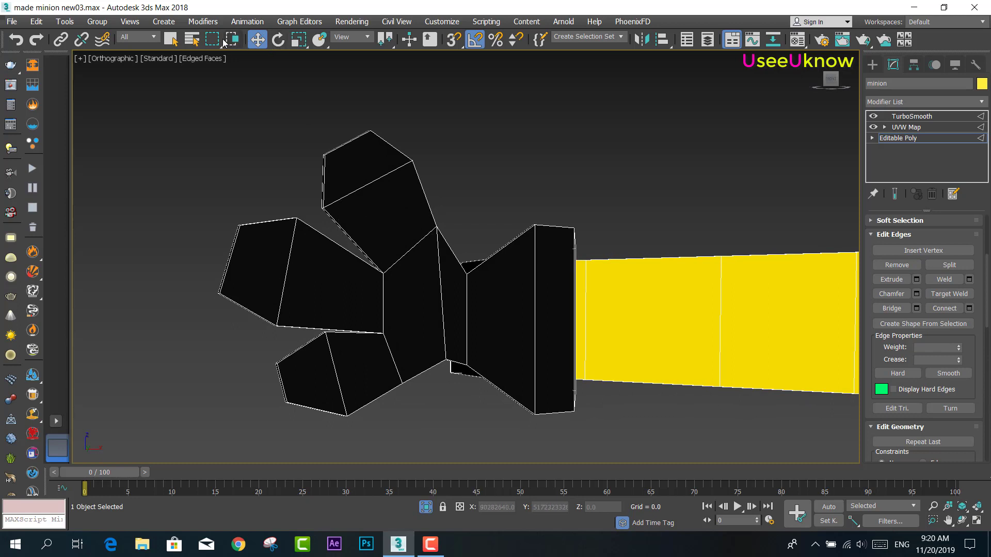
pyautogui.moveTo(212, 39); pyautogui.dragTo(212, 58)
pyautogui.moveTo(439, 187); pyautogui.dragTo(439, 187)
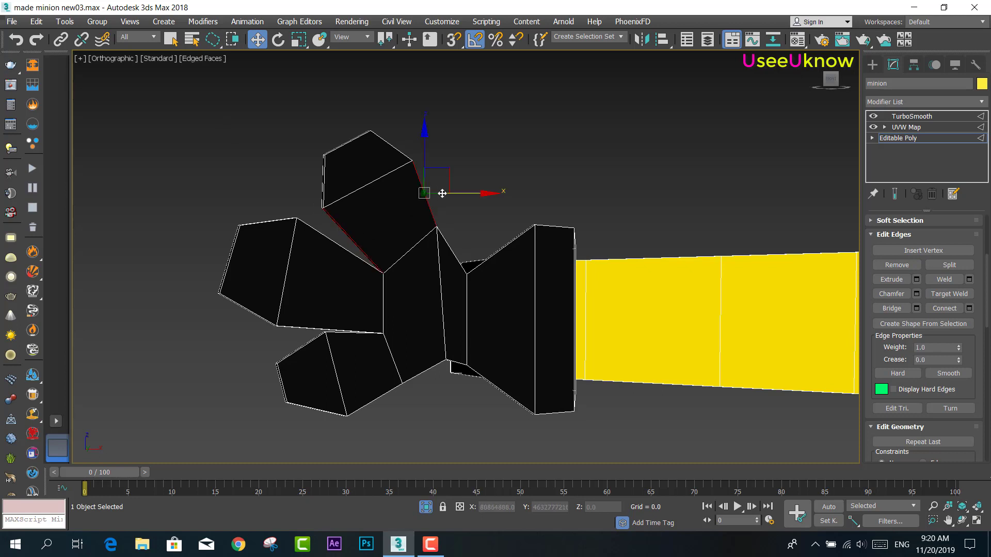
pyautogui.click(969, 308)
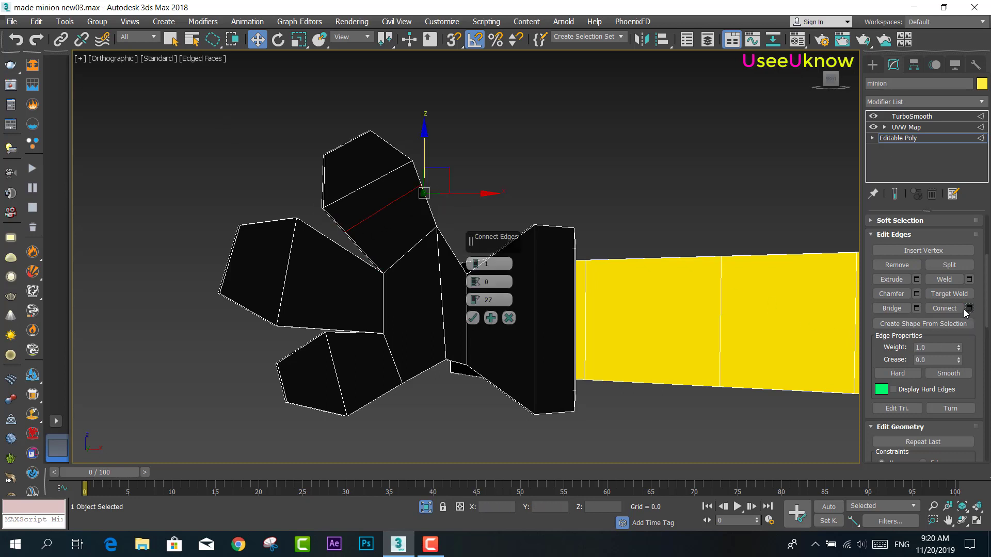
pyautogui.rightClick(476, 304)
pyautogui.click(472, 318)
# Connect two opposite edges of the hand's left face with a new edge
pyautogui.click(302, 329)
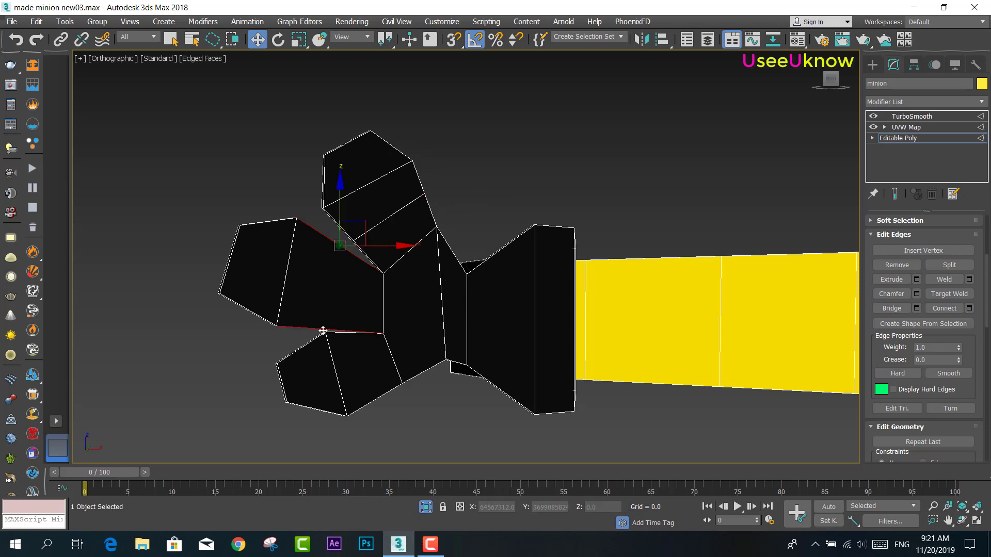
pyautogui.click(969, 309)
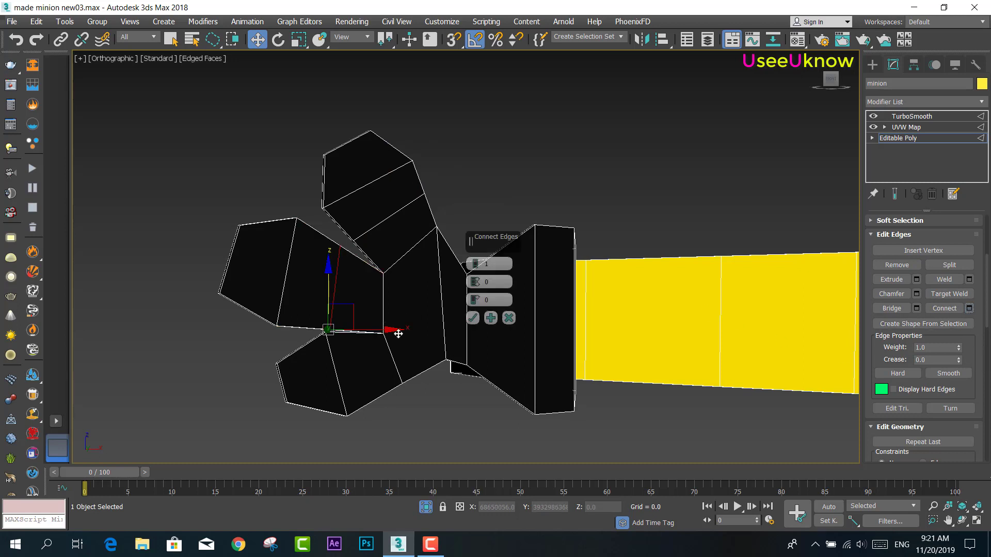
pyautogui.click(491, 319)
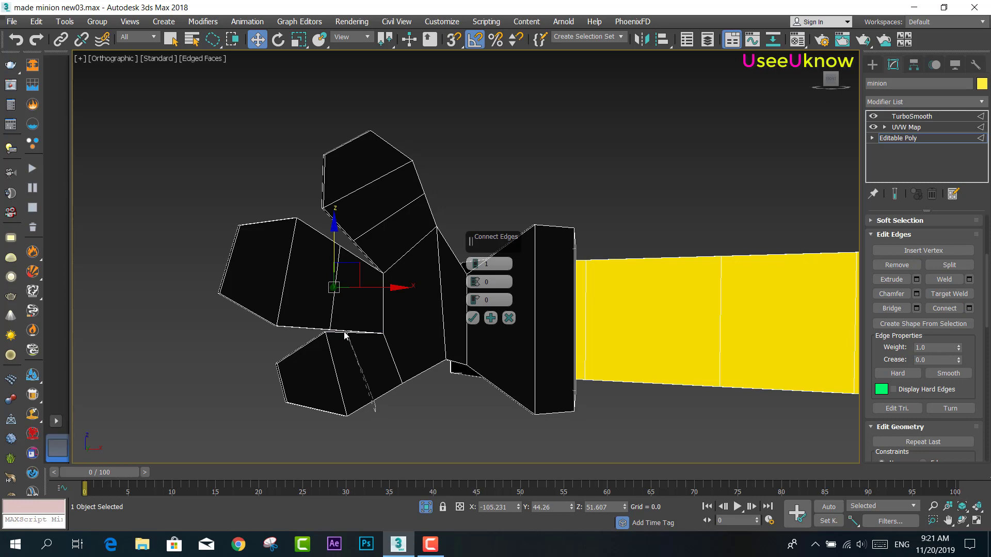
pyautogui.scroll(5, 345, 335)
pyautogui.scroll(1, 369, 339)
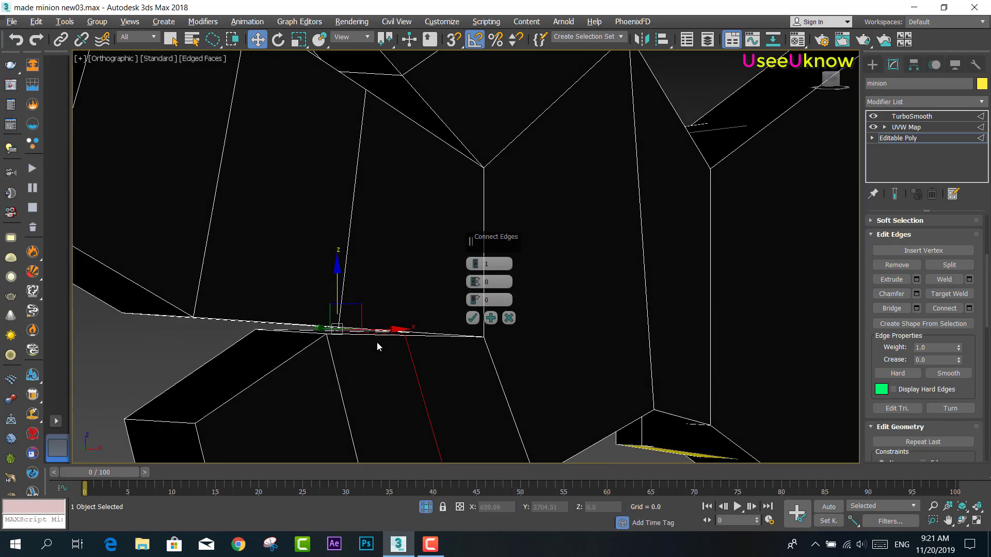
pyautogui.moveTo(377, 342)
pyautogui.keyDown('alt'); pyautogui.mouseDown(button='middle')
pyautogui.moveTo(360, 323)
pyautogui.moveTo(374, 322)
pyautogui.mouseUp(button='middle'); pyautogui.keyUp('alt')
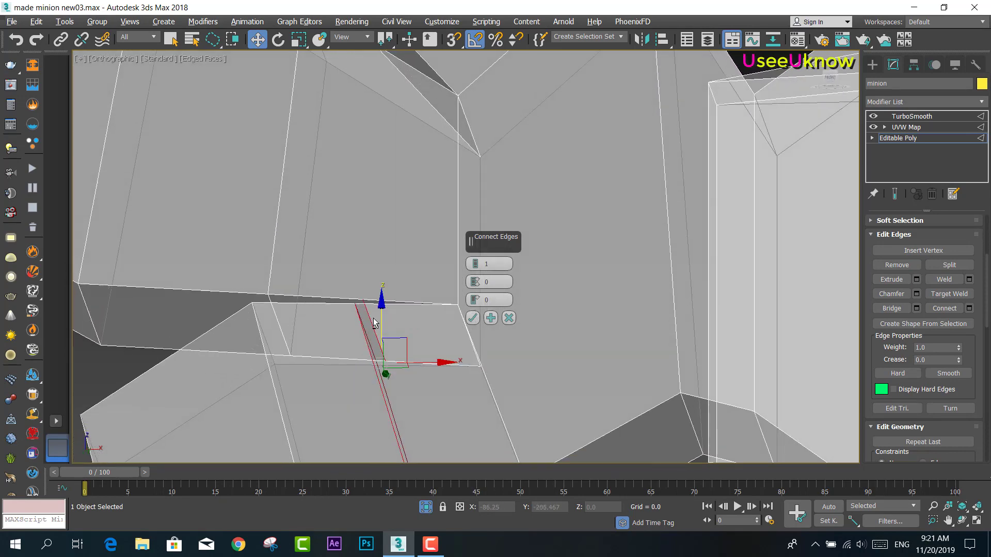
pyautogui.click(473, 318)
pyautogui.scroll(2, 371, 312)
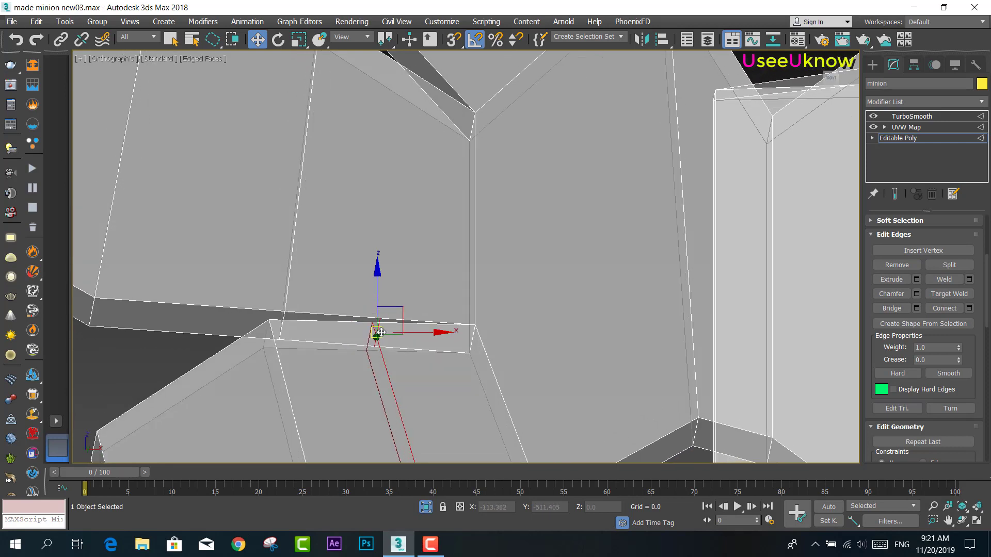
pyautogui.scroll(2, 379, 309)
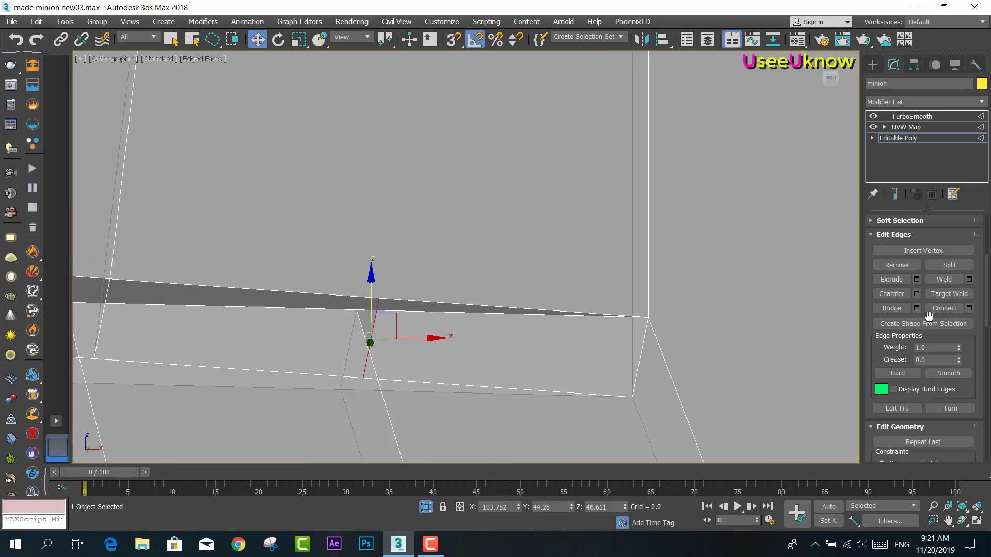
# Remove the extra hand edge, then remove its two leftover vertices
pyautogui.click(895, 265)
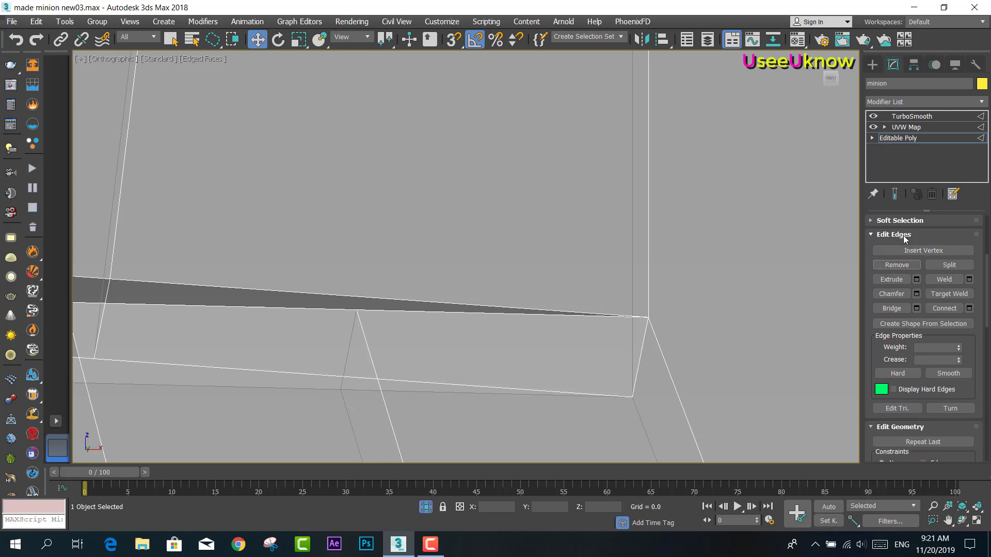
pyautogui.scroll(2, 910, 241)
pyautogui.scroll(2, 910, 241)
pyautogui.scroll(1, 910, 240)
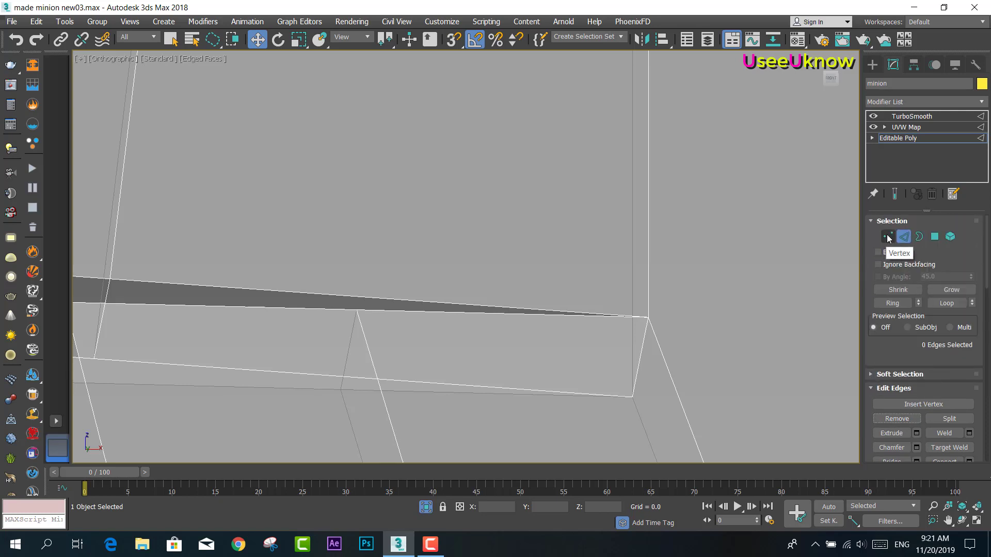
pyautogui.click(887, 237)
pyautogui.click(379, 298)
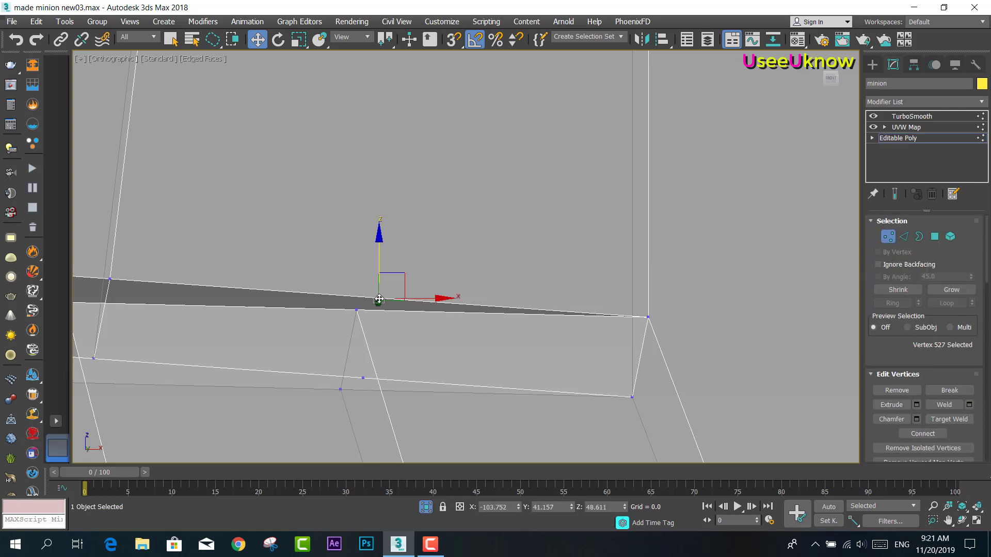
pyautogui.keyDown('ctrl'); pyautogui.click(362, 378); pyautogui.keyUp('ctrl')
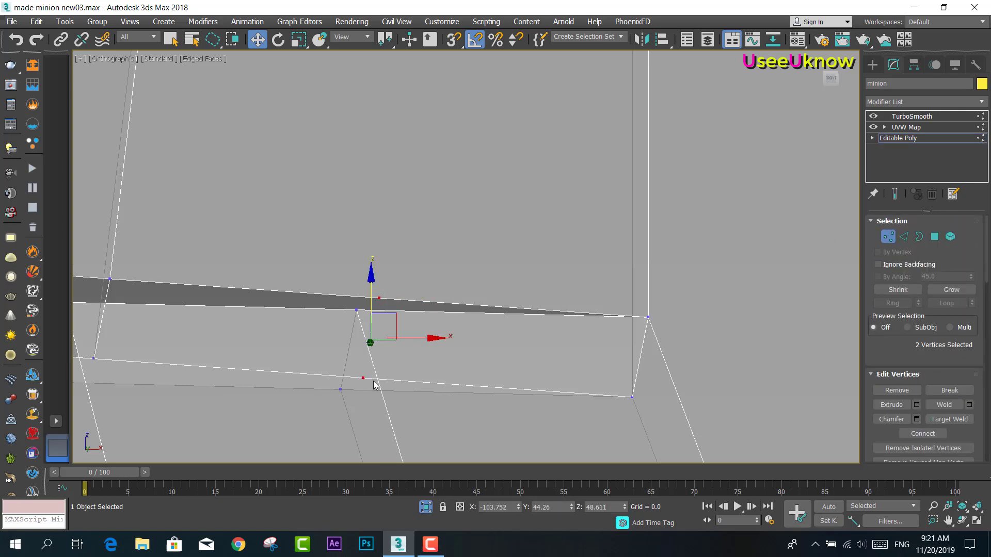
pyautogui.click(893, 391)
# Return to Edge level and view the body and outstretched arm from the Front
pyautogui.click(904, 237)
pyautogui.scroll(-2, 561, 268)
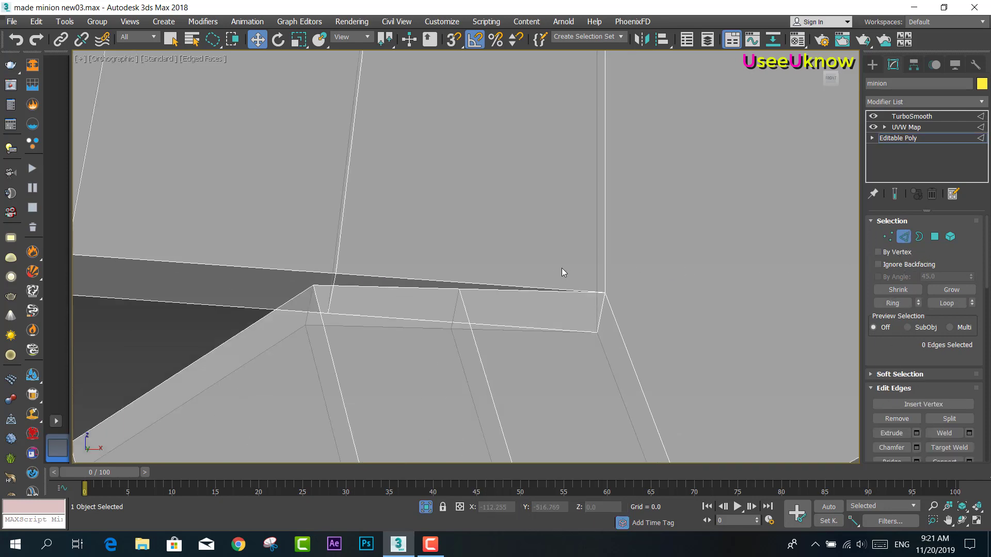
pyautogui.scroll(-3, 562, 268)
pyautogui.scroll(-3, 584, 282)
pyautogui.scroll(-1, 588, 285)
pyautogui.scroll(-2, 537, 294)
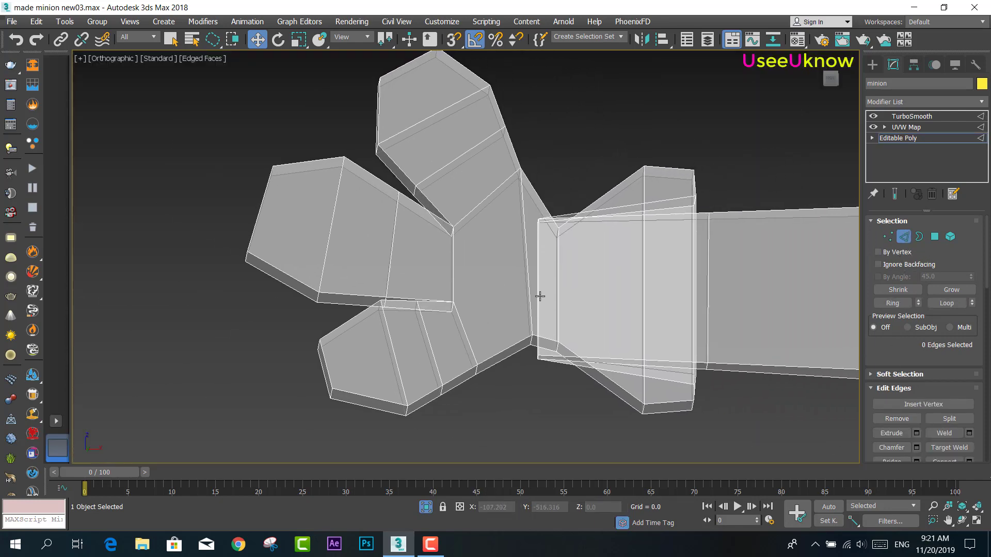
pyautogui.scroll(-2, 641, 302)
pyautogui.moveTo(642, 303)
pyautogui.mouseDown(button='middle')
pyautogui.moveTo(676, 301)
pyautogui.moveTo(449, 327)
pyautogui.mouseUp(button='middle')
pyautogui.scroll(-1, 579, 316)
pyautogui.moveTo(579, 312); pyautogui.dragTo(277, 322, button='middle')
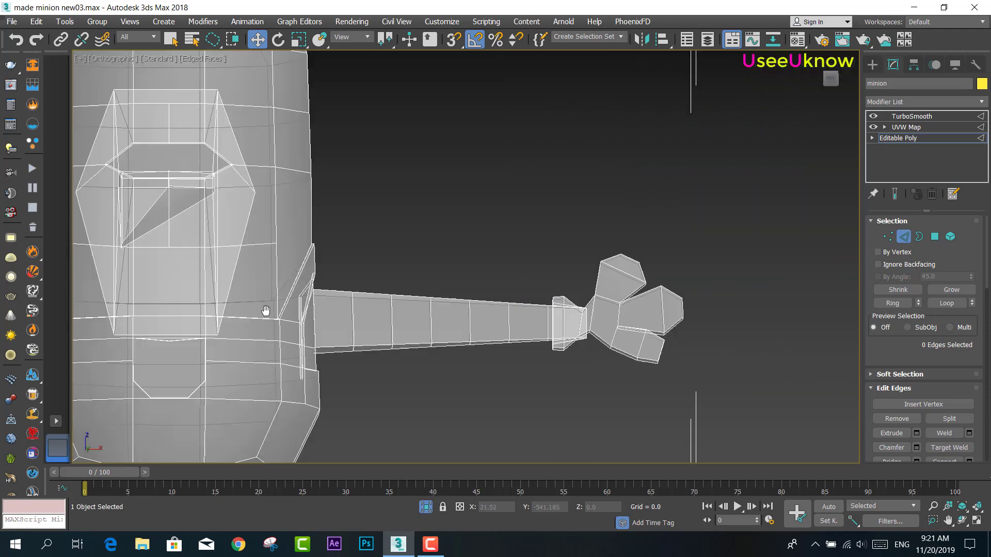
pyautogui.scroll(2, 555, 316)
pyautogui.moveTo(786, 94); pyautogui.dragTo(782, 104, button='middle')
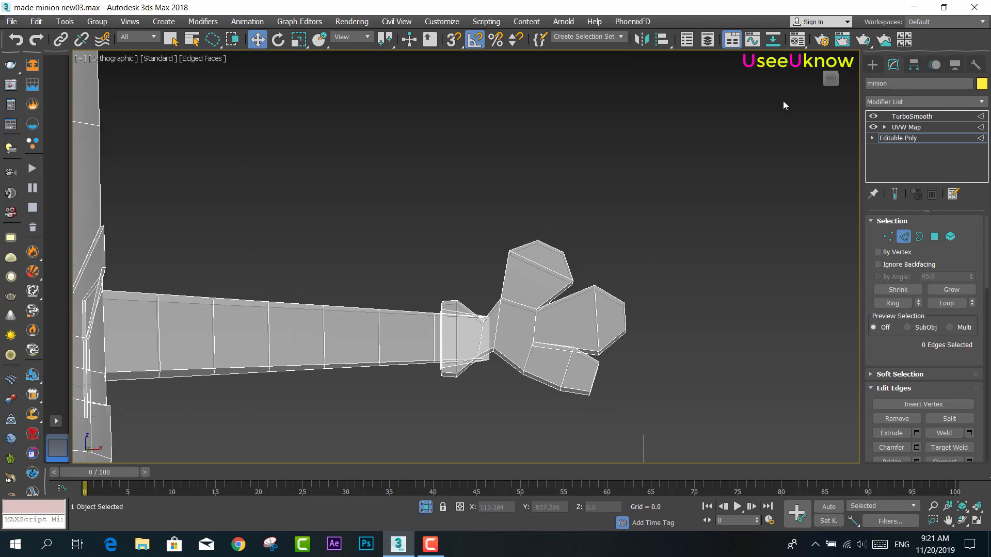
pyautogui.click(829, 81)
pyautogui.scroll(1, 521, 290)
pyautogui.scroll(2, 526, 282)
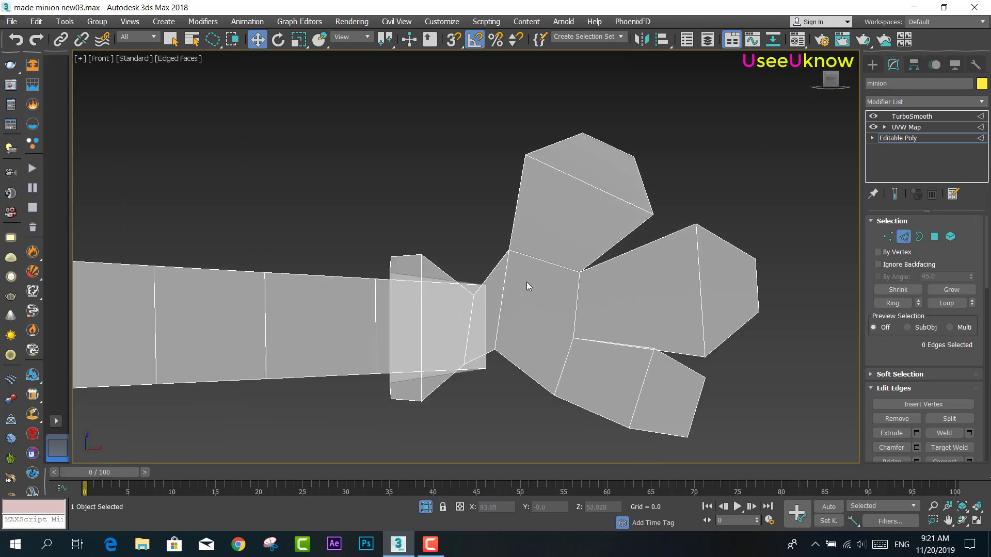
pyautogui.scroll(2, 527, 282)
pyautogui.scroll(2, 520, 283)
# Pull two wrist vertices downward and preview the smoothed hand with Show End Result
pyautogui.press('1')
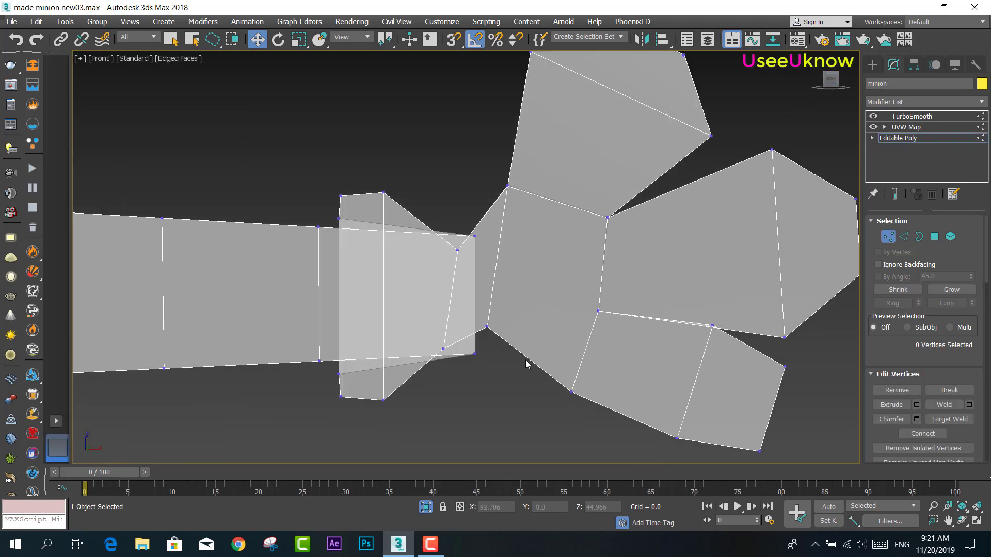
pyautogui.moveTo(481, 318); pyautogui.dragTo(484, 333)
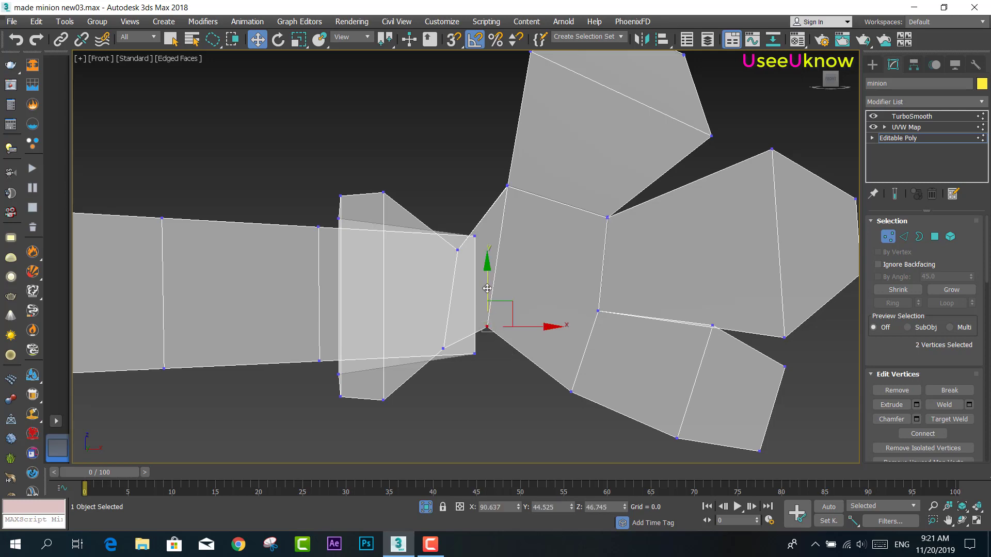
pyautogui.moveTo(487, 290); pyautogui.dragTo(494, 329)
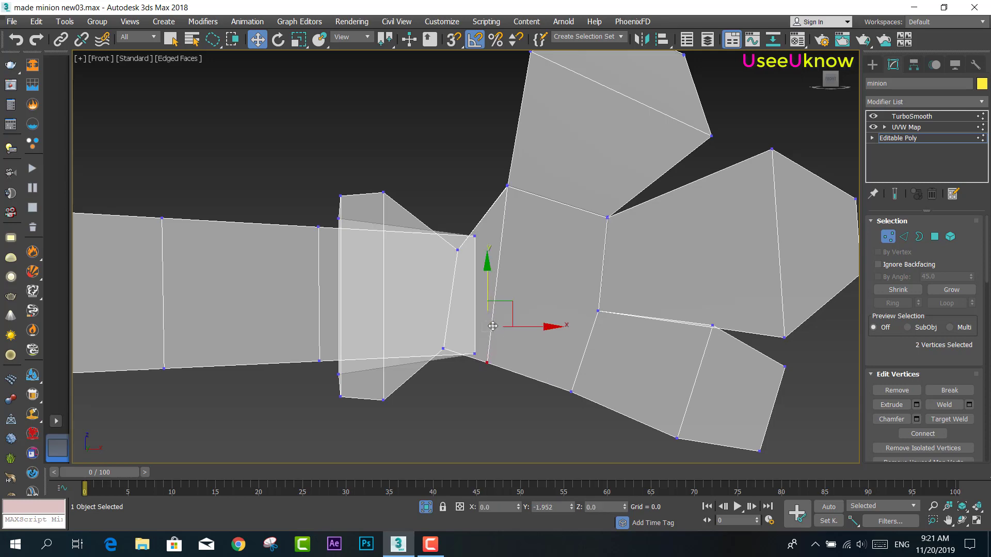
pyautogui.click(895, 194)
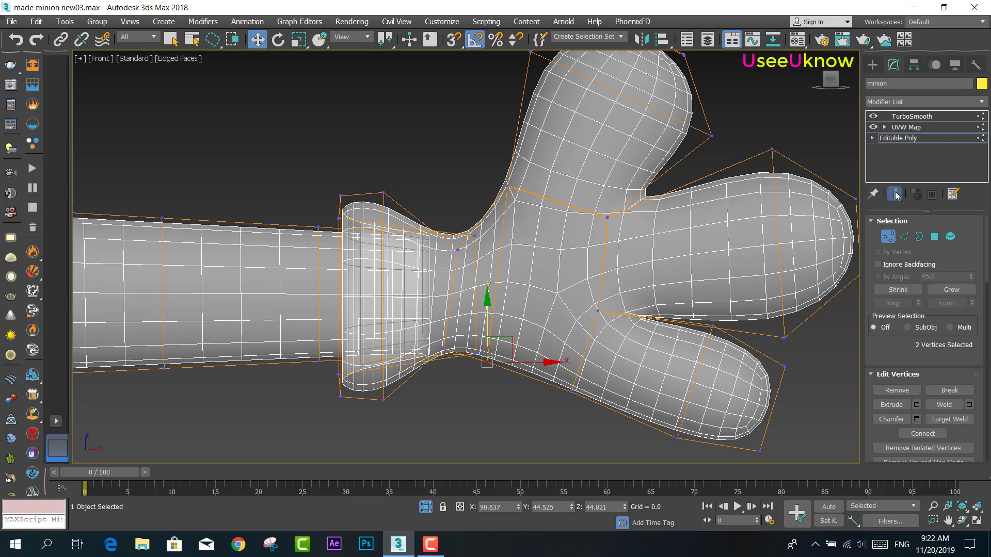
pyautogui.click(895, 194)
pyautogui.scroll(-5, 462, 272)
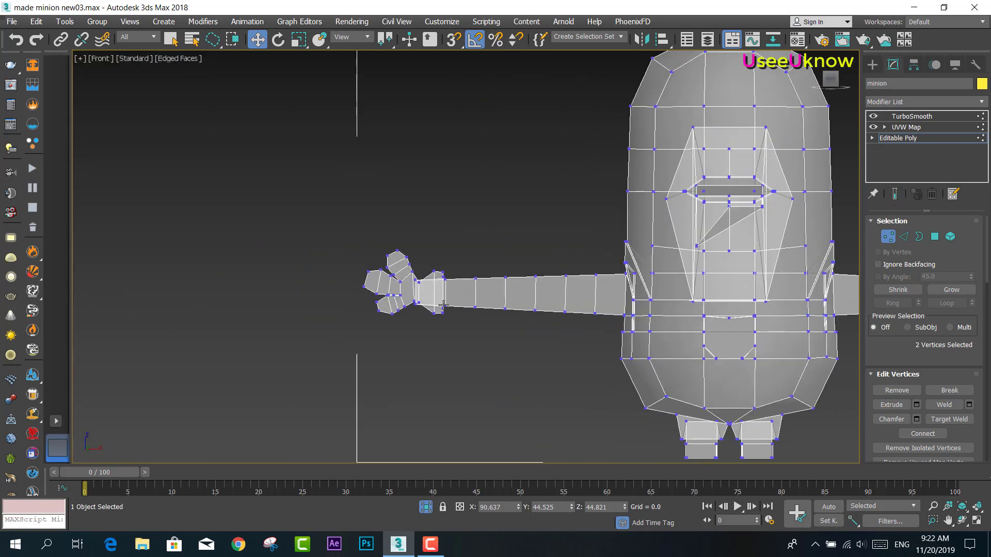
pyautogui.scroll(5, 431, 310)
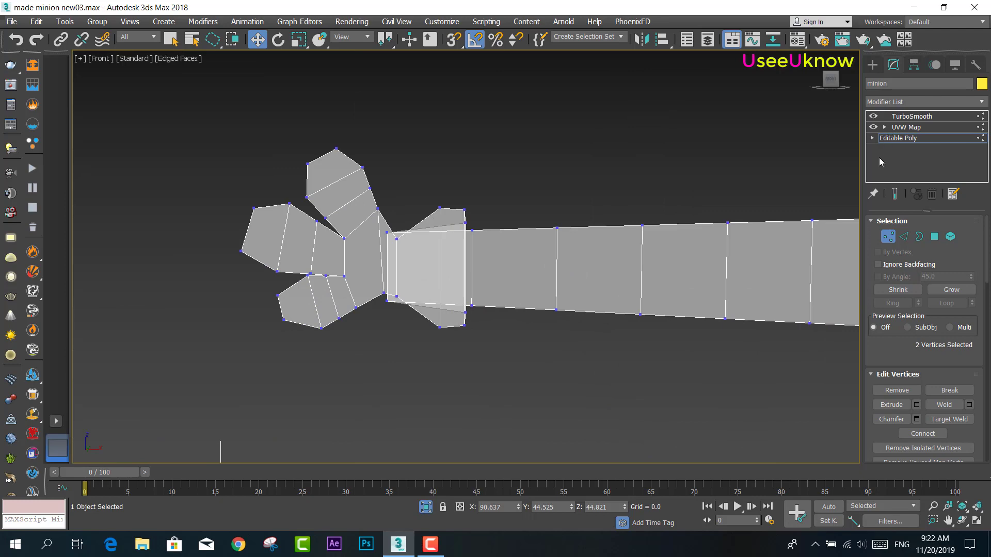
pyautogui.click(895, 194)
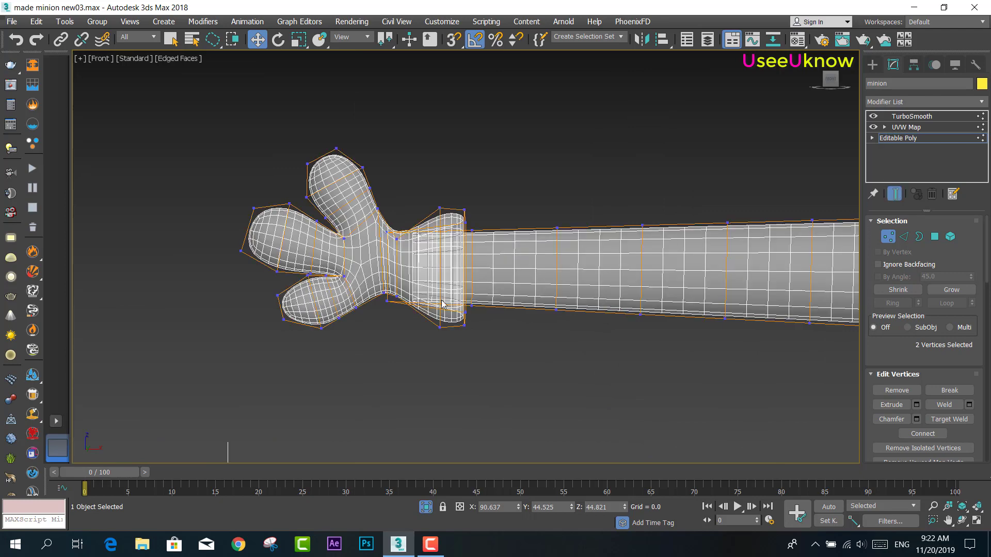
pyautogui.scroll(2, 391, 254)
pyautogui.scroll(2, 390, 253)
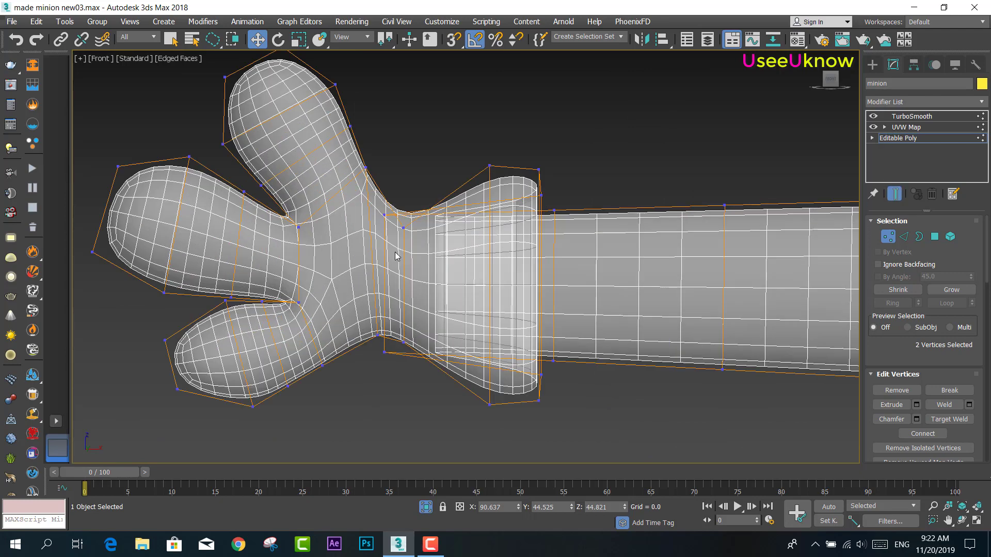
# Shift the top wrist vertex right and reshape the vertices under the wrist
pyautogui.click(384, 214)
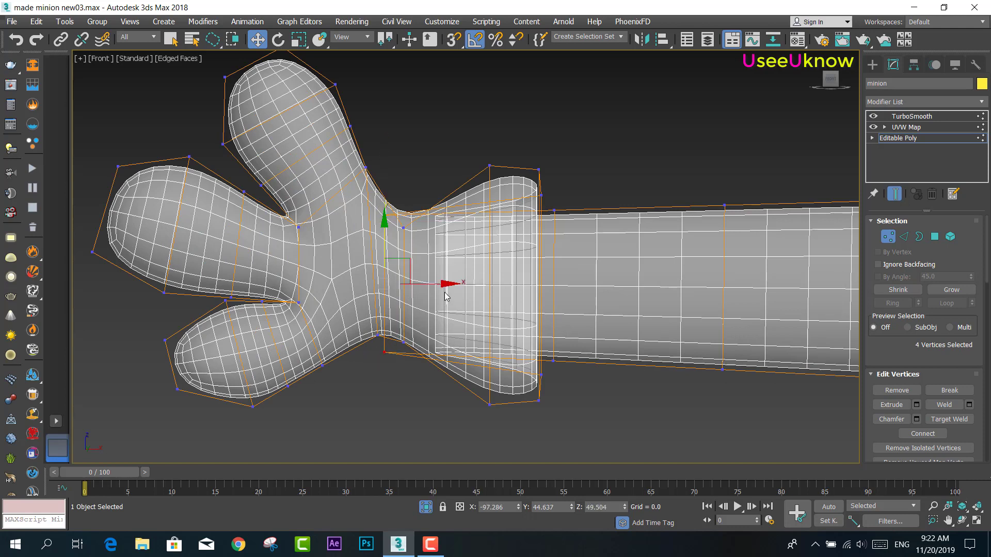
pyautogui.moveTo(446, 284); pyautogui.dragTo(479, 285)
pyautogui.moveTo(393, 338); pyautogui.dragTo(397, 355)
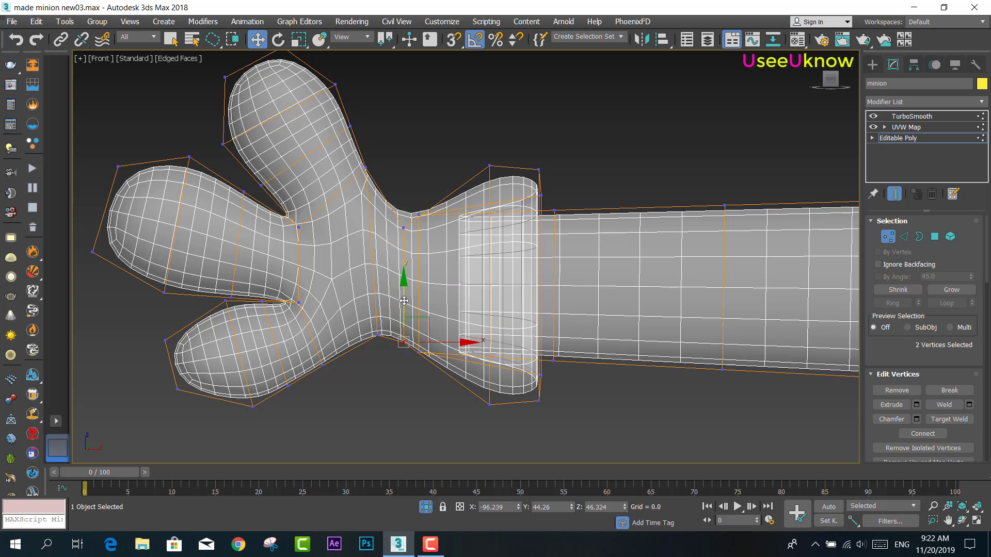
pyautogui.moveTo(404, 301)
pyautogui.mouseDown()
pyautogui.moveTo(409, 317)
pyautogui.moveTo(418, 305)
pyautogui.moveTo(443, 317)
pyautogui.mouseUp()
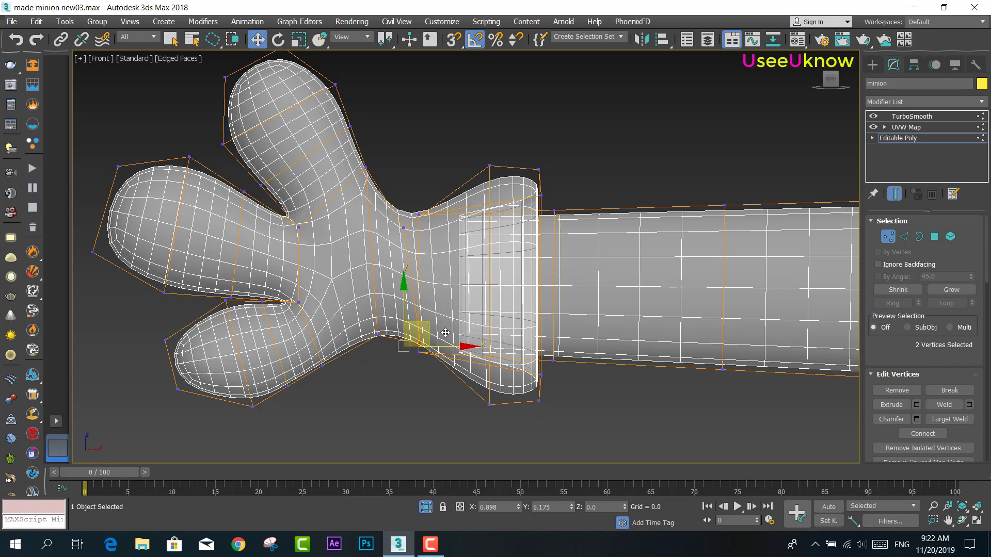
pyautogui.click(380, 334)
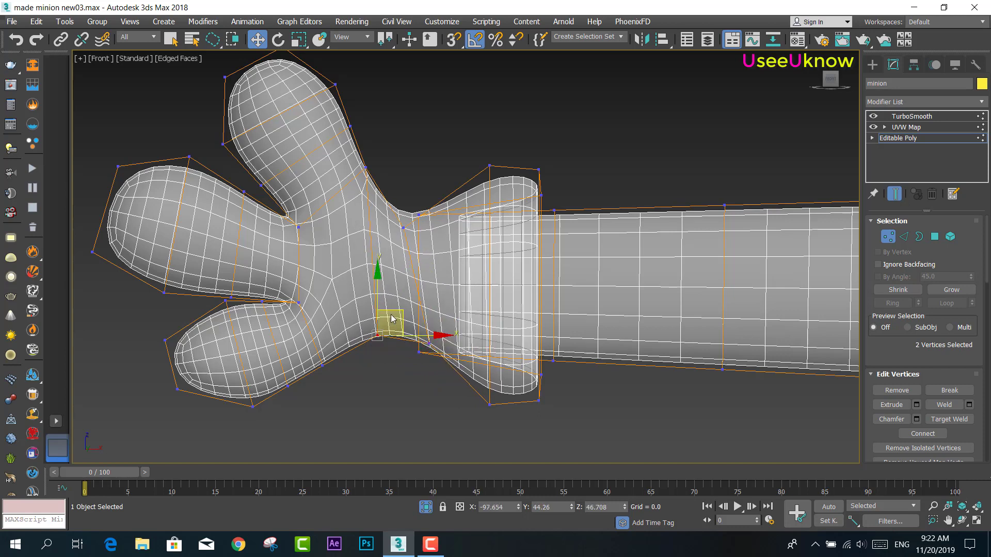
pyautogui.moveTo(389, 314); pyautogui.dragTo(391, 352)
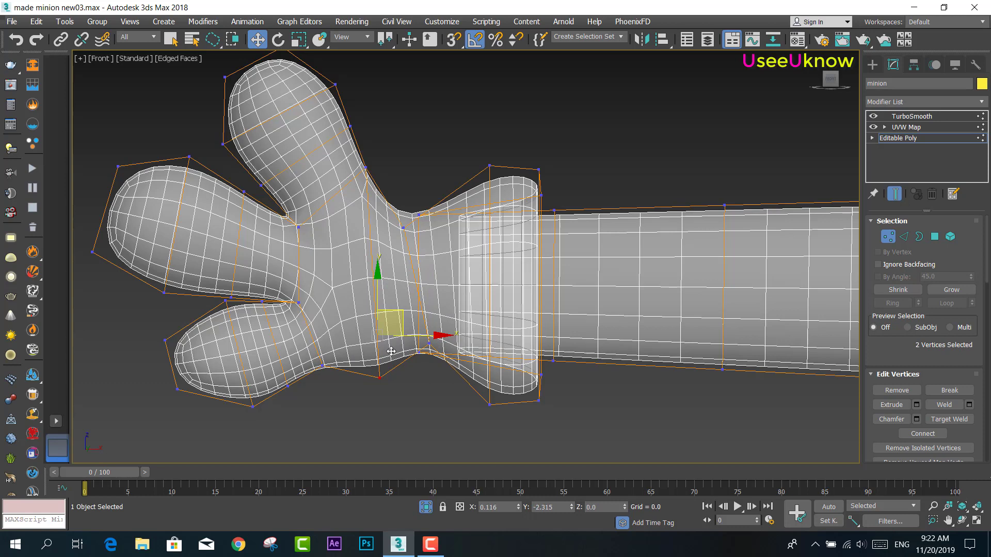
pyautogui.moveTo(392, 351); pyautogui.dragTo(412, 342)
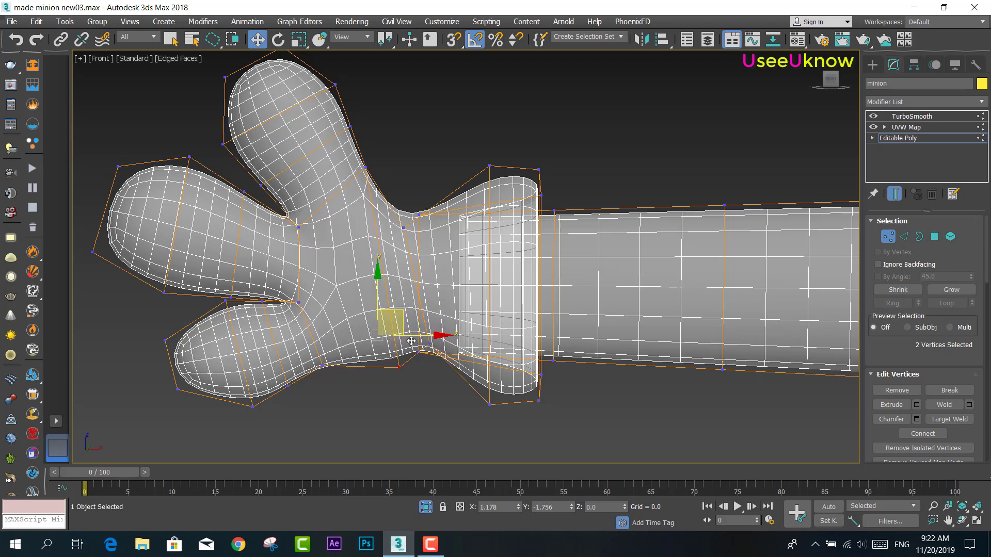
pyautogui.moveTo(411, 341); pyautogui.dragTo(402, 346)
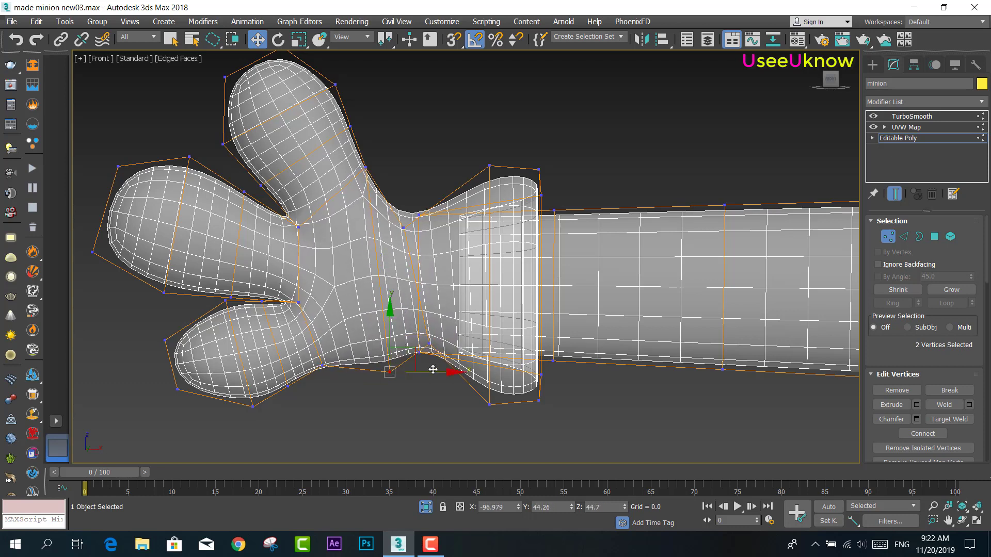
# On the other hand, nudge the wrist vertices up and lower one underneath
pyautogui.scroll(-5, 539, 330)
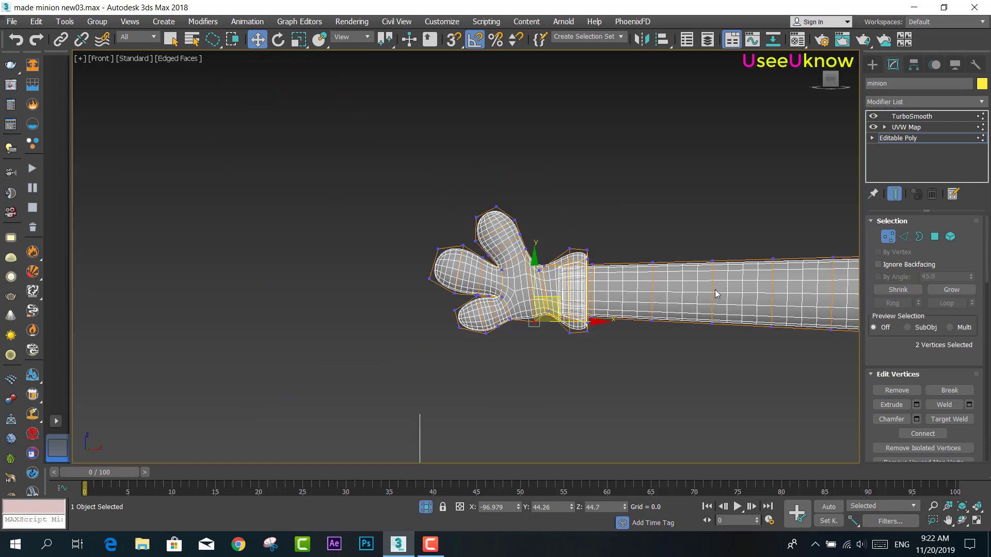
pyautogui.scroll(5, 715, 292)
pyautogui.scroll(-2, 658, 325)
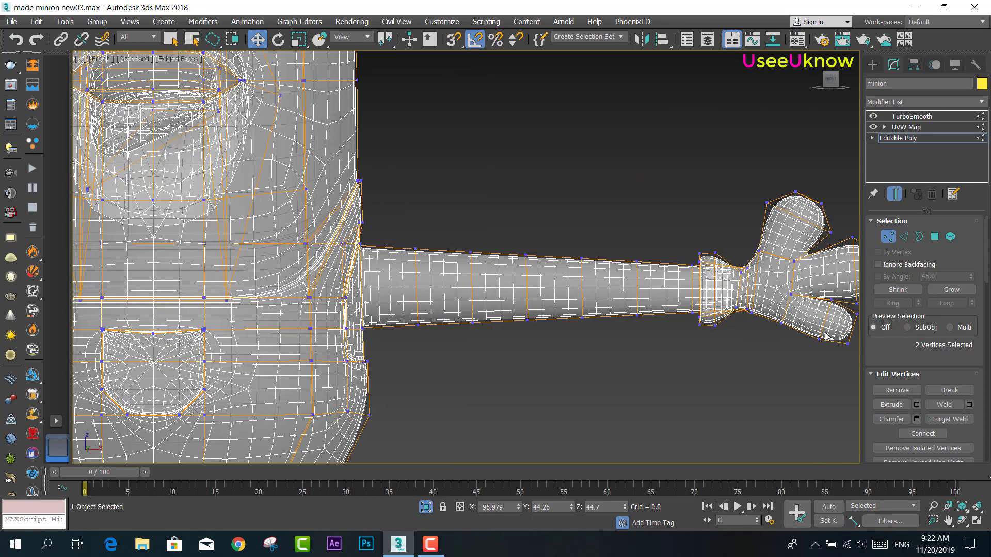
pyautogui.scroll(-3, 540, 308)
pyautogui.moveTo(542, 309); pyautogui.dragTo(710, 311, button='middle')
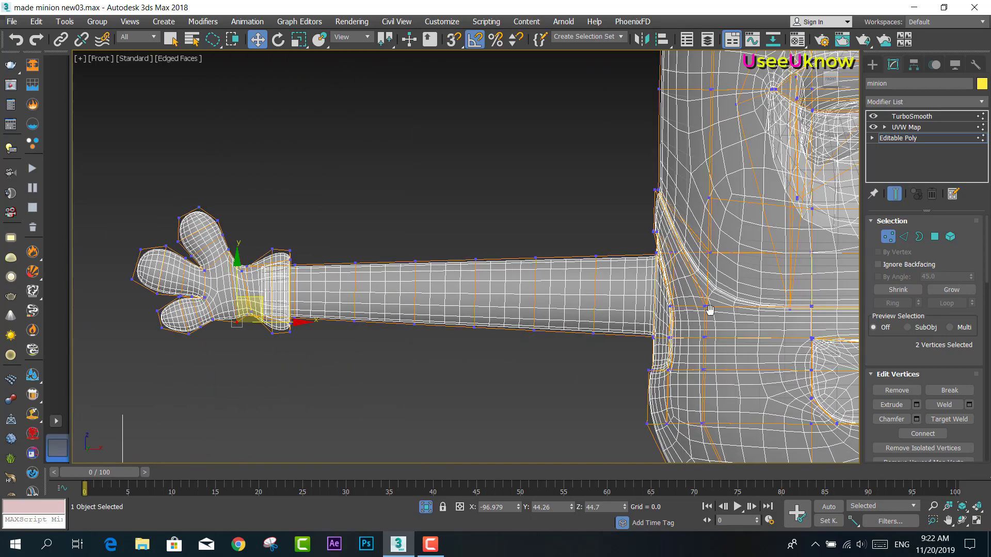
pyautogui.scroll(3, 328, 330)
pyautogui.scroll(2, 291, 323)
pyautogui.moveTo(536, 338); pyautogui.dragTo(562, 339, button='middle')
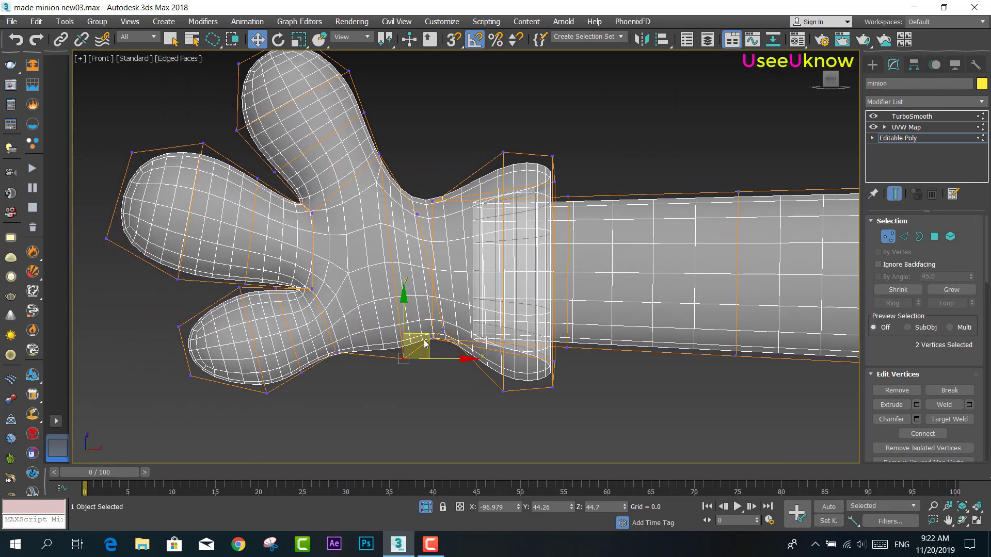
pyautogui.moveTo(405, 326); pyautogui.dragTo(405, 313)
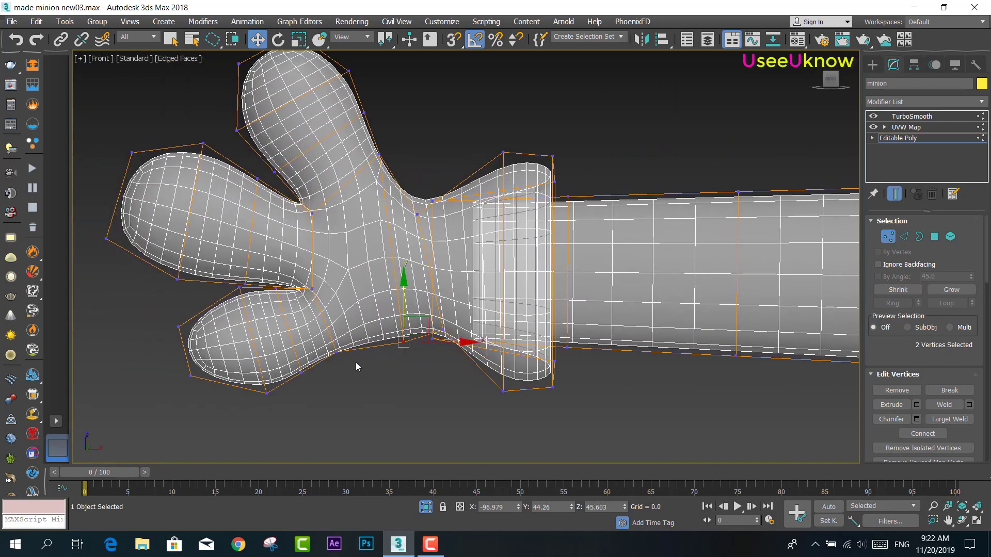
pyautogui.click(336, 352)
pyautogui.moveTo(334, 299); pyautogui.dragTo(338, 308)
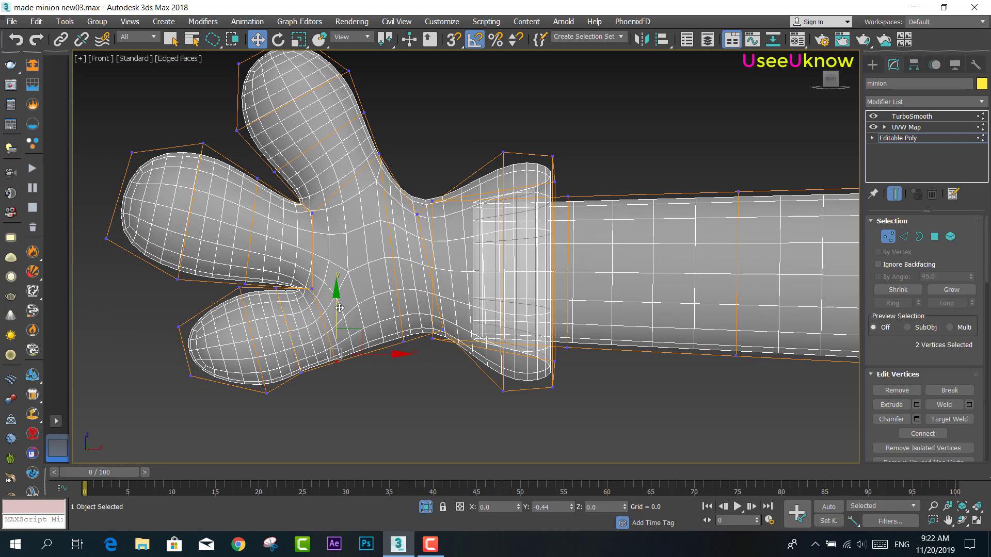
pyautogui.moveTo(340, 308); pyautogui.dragTo(340, 308)
# Shift the upper wrist vertex right and lower the bottom wrist vertex slightly
pyautogui.scroll(-3, 361, 374)
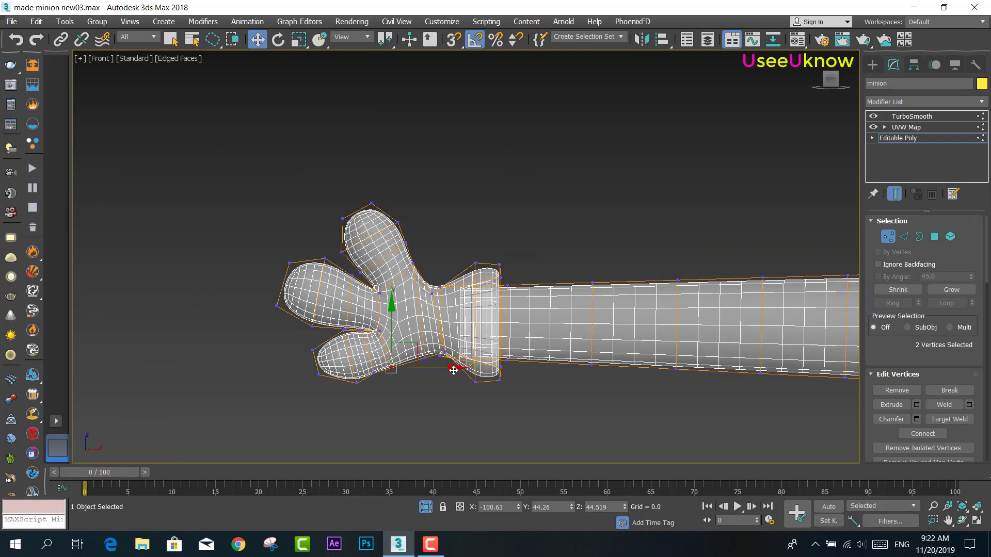
pyautogui.scroll(1, 361, 374)
pyautogui.scroll(4, 356, 369)
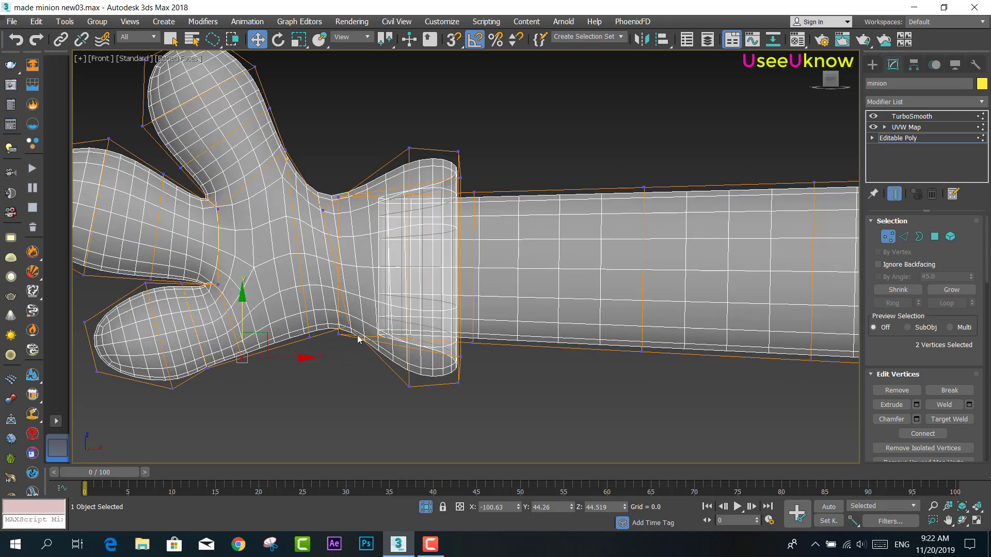
pyautogui.moveTo(359, 339)
pyautogui.mouseDown()
pyautogui.moveTo(344, 313)
pyautogui.moveTo(377, 326)
pyautogui.mouseUp()
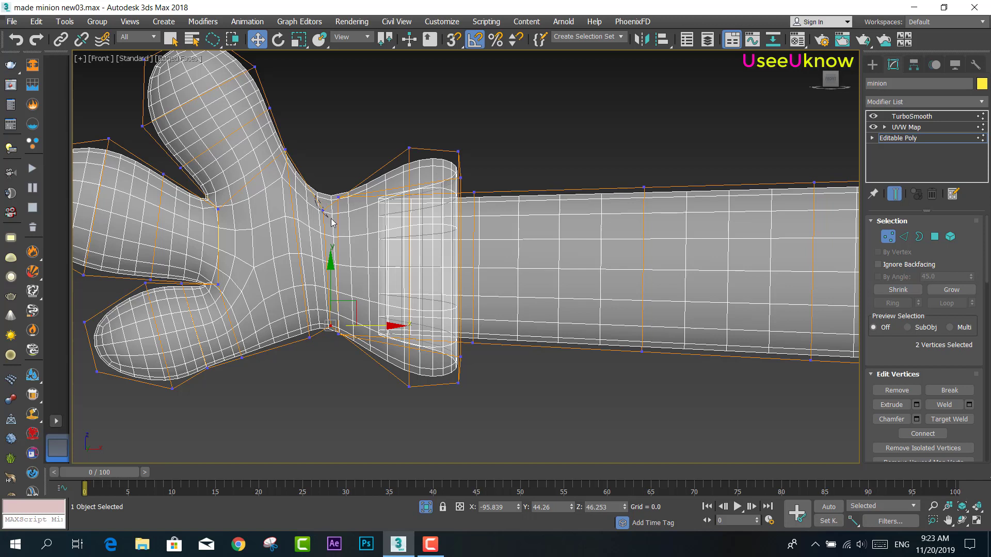
pyautogui.moveTo(317, 196)
pyautogui.mouseDown()
pyautogui.moveTo(335, 226)
pyautogui.moveTo(381, 212)
pyautogui.mouseUp()
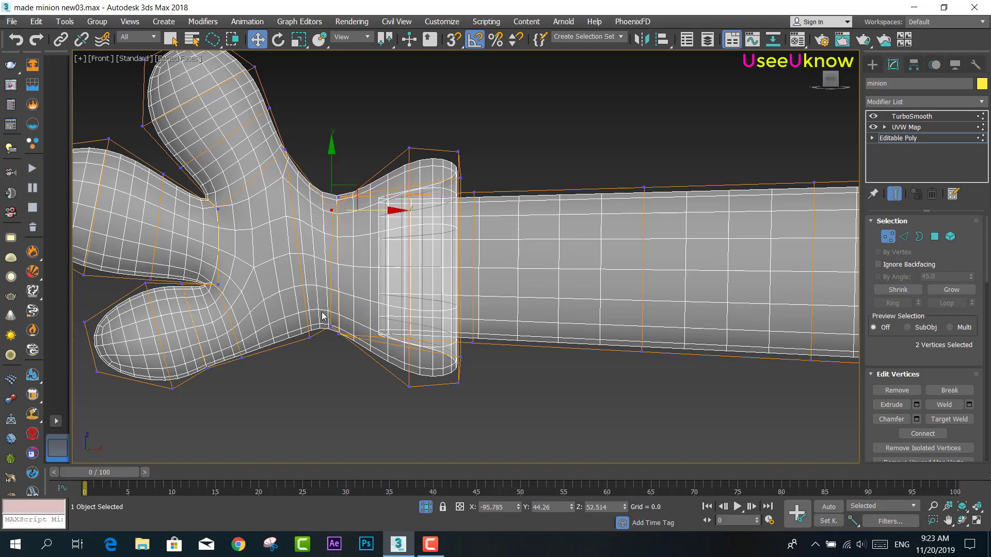
pyautogui.click(333, 328)
pyautogui.moveTo(330, 294); pyautogui.dragTo(337, 315)
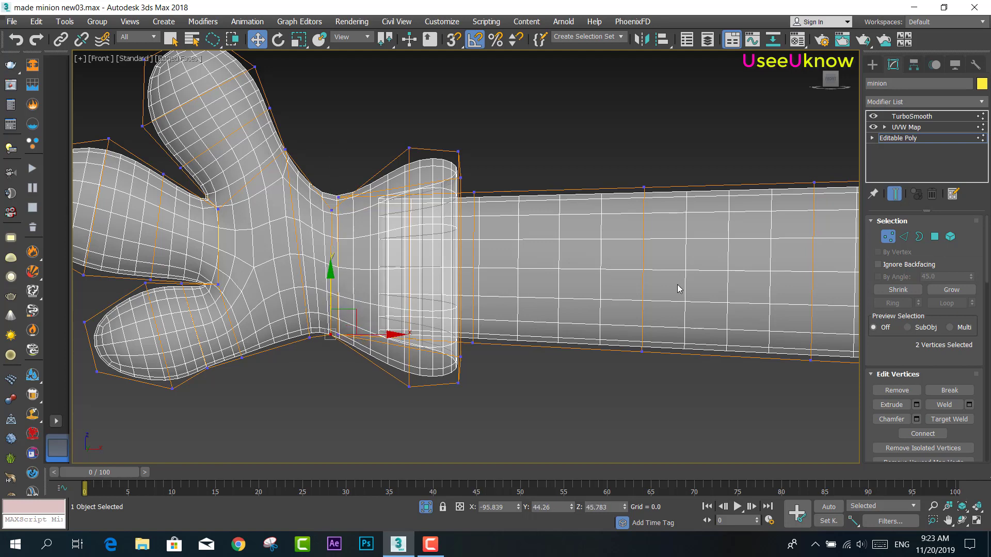
pyautogui.click(904, 236)
# Turn off Show End Result and frame the whole minion body and legs
pyautogui.click(894, 194)
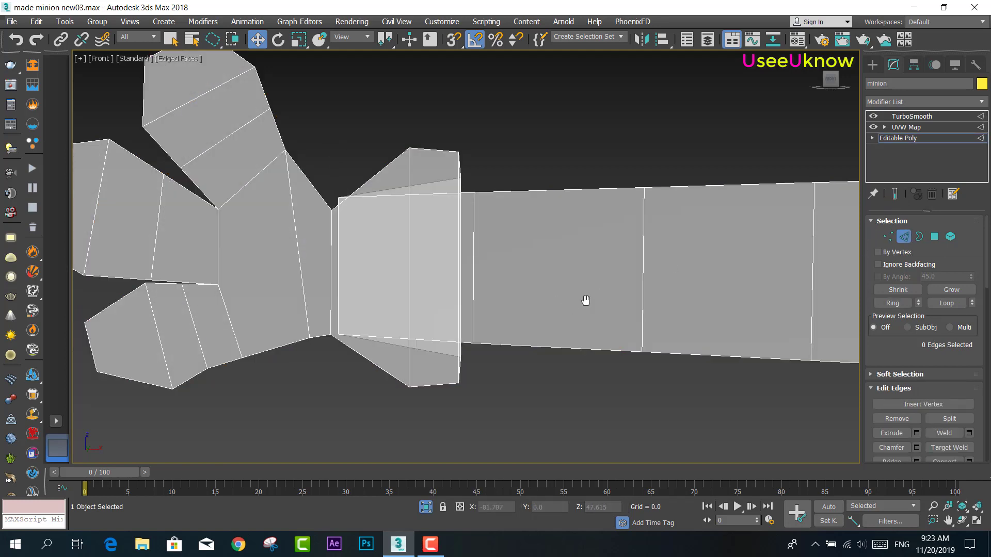
pyautogui.moveTo(586, 300); pyautogui.dragTo(263, 294, button='middle')
pyautogui.scroll(-4, 243, 277)
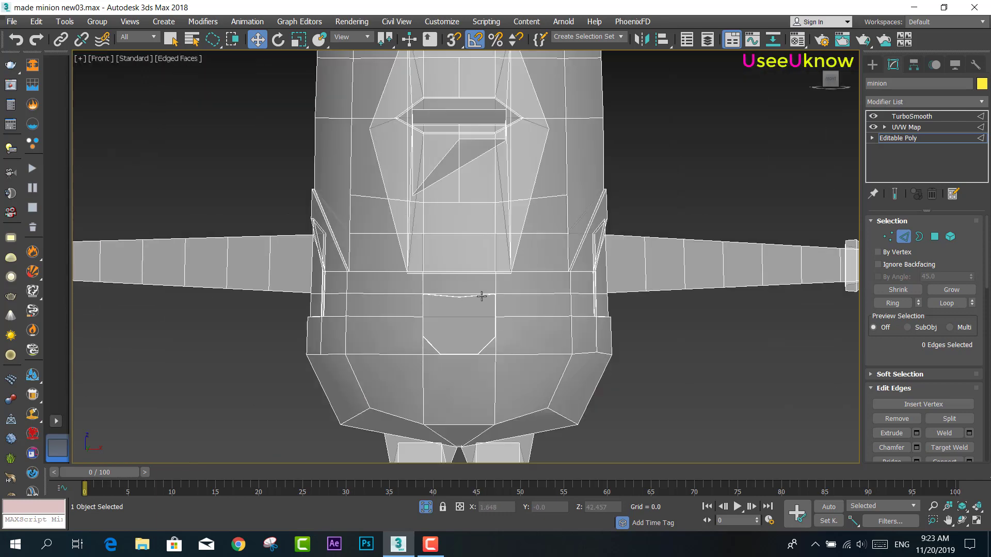
pyautogui.moveTo(468, 354)
pyautogui.mouseDown(button='middle')
pyautogui.moveTo(468, 249)
pyautogui.moveTo(545, 248)
pyautogui.moveTo(456, 251)
pyautogui.mouseUp(button='middle')
pyautogui.scroll(3, 486, 254)
pyautogui.scroll(2, 513, 369)
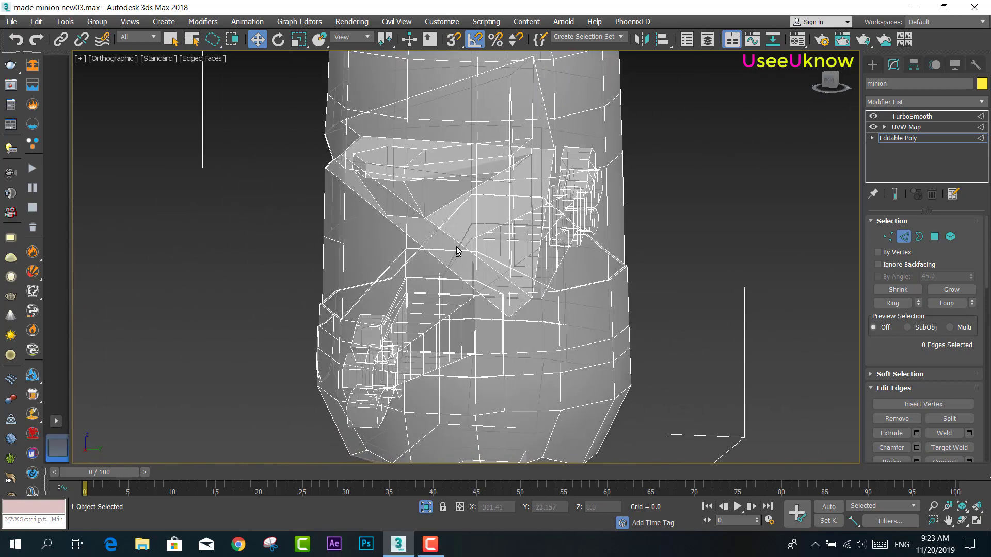
# Select a ring of eight vertical edges around the minion's upper body
pyautogui.click(406, 223)
pyautogui.keyDown('ctrl'); pyautogui.click(476, 228); pyautogui.keyUp('ctrl')
pyautogui.keyDown('alt'); pyautogui.moveTo(476, 228); pyautogui.dragTo(477, 235, button='middle'); pyautogui.keyUp('alt')
pyautogui.keyDown('ctrl'); pyautogui.click(519, 251); pyautogui.keyUp('ctrl')
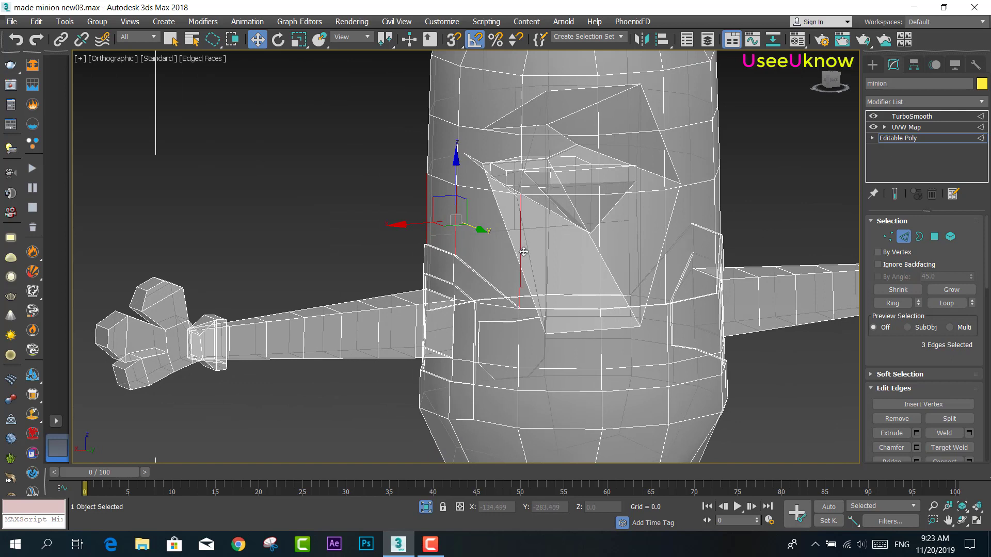
pyautogui.keyDown('ctrl'); pyautogui.click(600, 246); pyautogui.keyUp('ctrl')
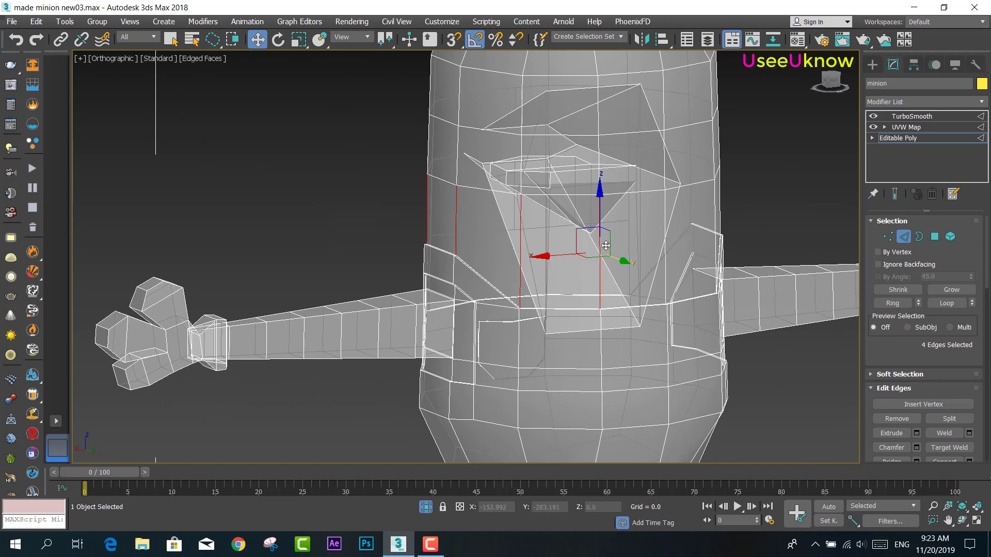
pyautogui.keyDown('ctrl'); pyautogui.click(664, 228); pyautogui.keyUp('ctrl')
pyautogui.keyDown('ctrl'); pyautogui.click(715, 208); pyautogui.keyUp('ctrl')
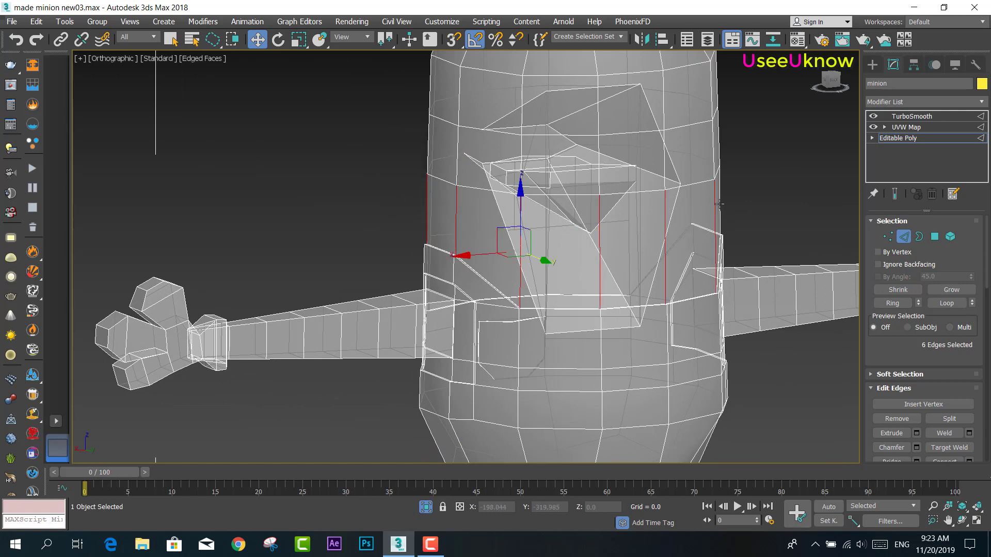
pyautogui.keyDown('ctrl'); pyautogui.click(691, 204); pyautogui.keyUp('ctrl')
pyautogui.moveTo(692, 204)
pyautogui.keyDown('alt'); pyautogui.mouseDown(button='middle')
pyautogui.moveTo(591, 224)
pyautogui.moveTo(679, 255)
pyautogui.moveTo(549, 259)
pyautogui.moveTo(545, 270)
pyautogui.moveTo(635, 268)
pyautogui.moveTo(289, 262)
pyautogui.mouseUp(button='middle'); pyautogui.keyUp('alt')
pyautogui.keyDown('ctrl'); pyautogui.click(547, 258); pyautogui.keyUp('ctrl')
pyautogui.scroll(-3, 618, 264)
pyautogui.scroll(-2, 625, 269)
# Switch the viewport to solid shaded display so the minion shows yellow and blue
pyautogui.hotkey('alt', 'x')
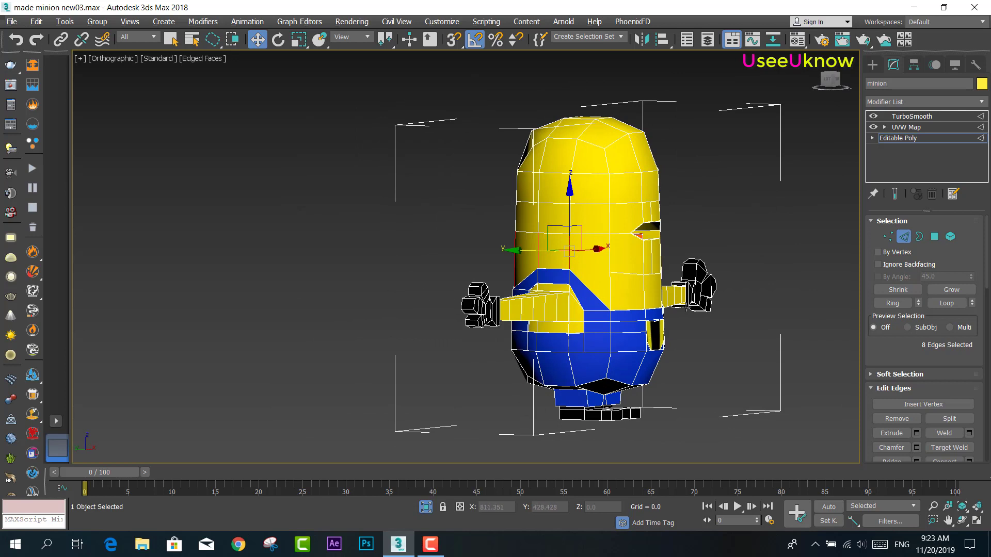
pyautogui.scroll(2, 615, 276)
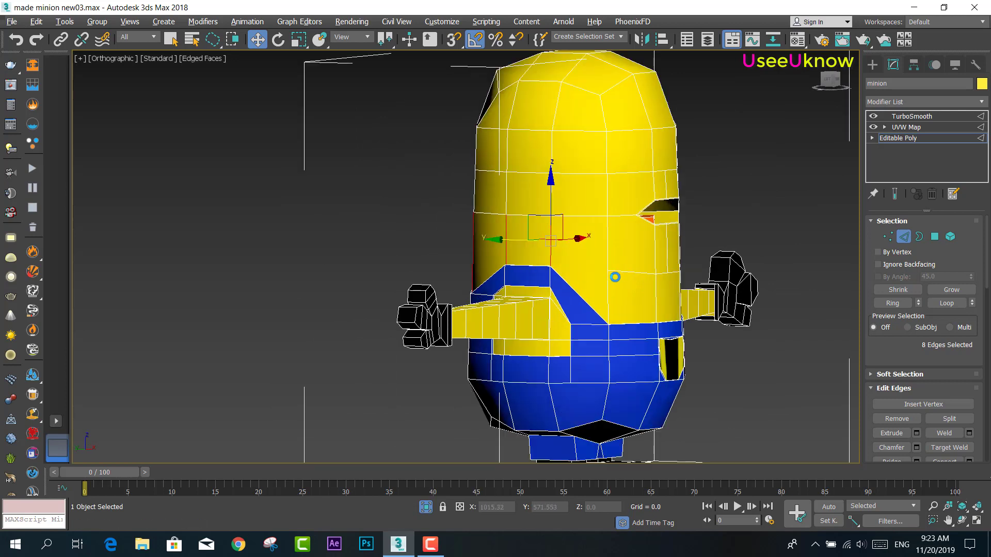
pyautogui.scroll(-5, 955, 389)
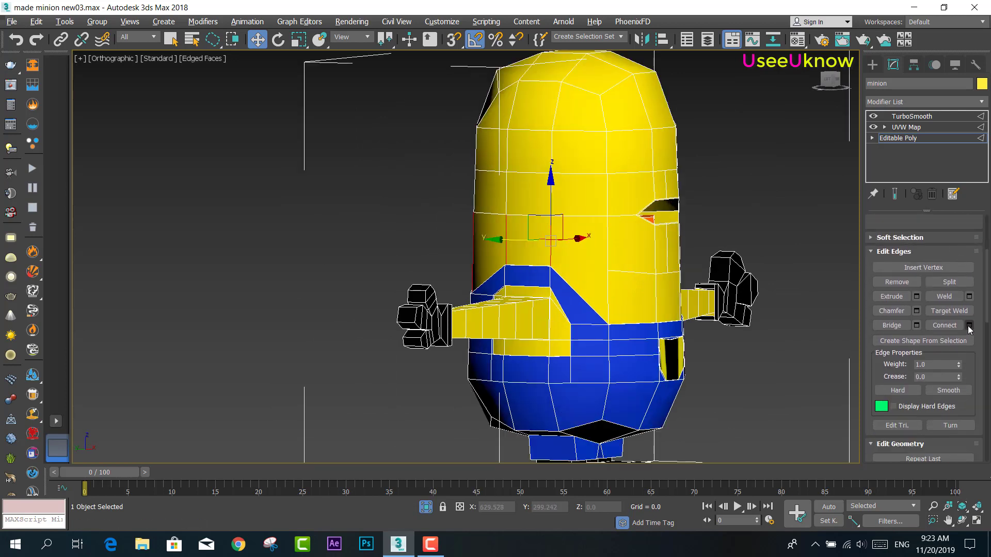
# Connect the selected edges into a horizontal loop above the overalls, then enter Vertex mode
pyautogui.click(969, 325)
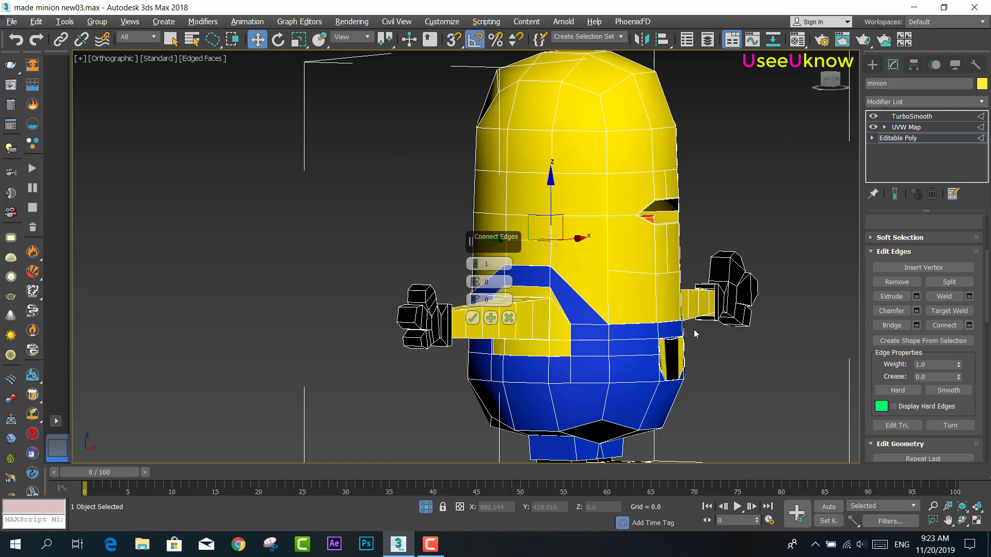
pyautogui.click(472, 318)
pyautogui.keyDown('alt'); pyautogui.moveTo(565, 240); pyautogui.dragTo(593, 246, button='middle'); pyautogui.keyUp('alt')
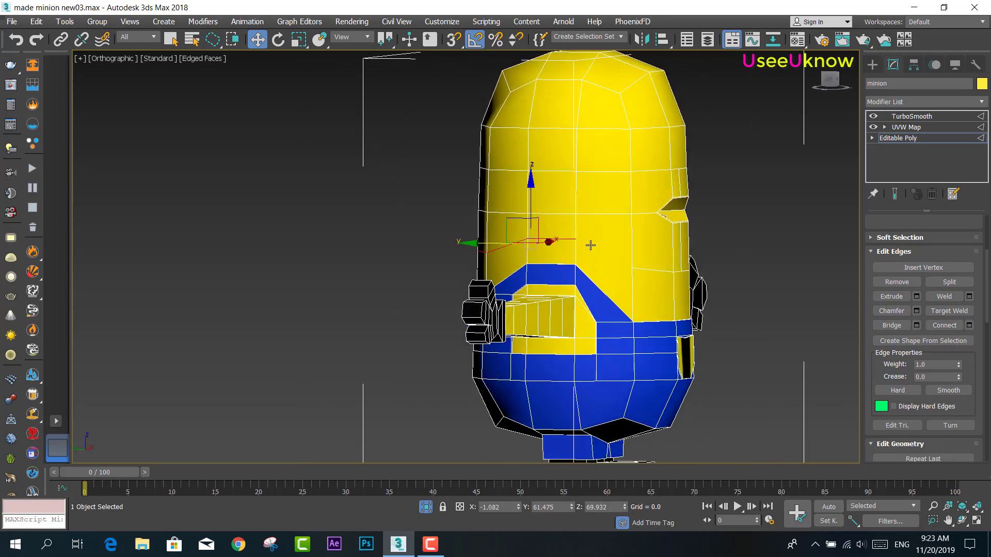
pyautogui.scroll(5, 594, 247)
pyautogui.scroll(3, 942, 242)
pyautogui.scroll(3, 942, 243)
pyautogui.click(887, 237)
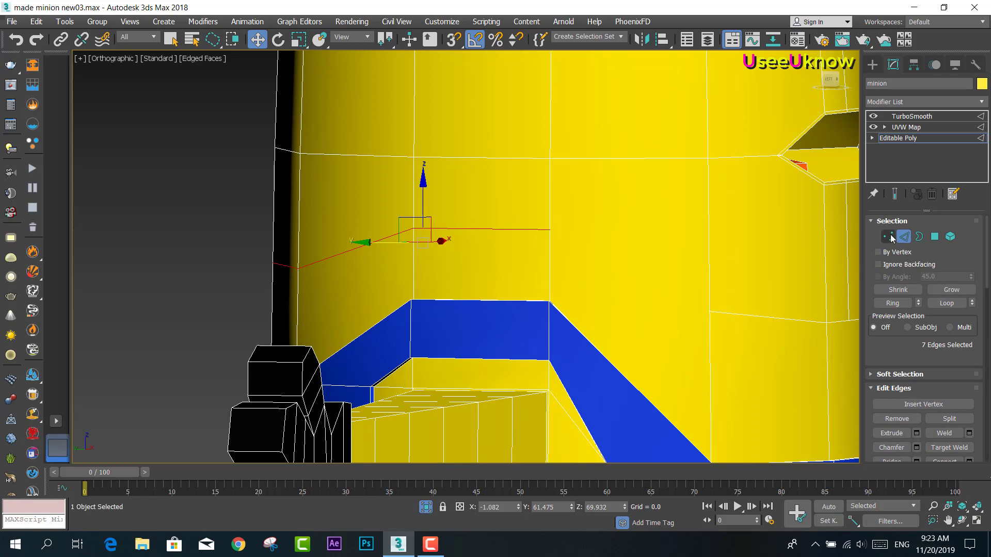
pyautogui.scroll(-2, 913, 333)
# Cut diagonal edges from the new loop down toward the overall straps on the body side
pyautogui.scroll(-2, 929, 330)
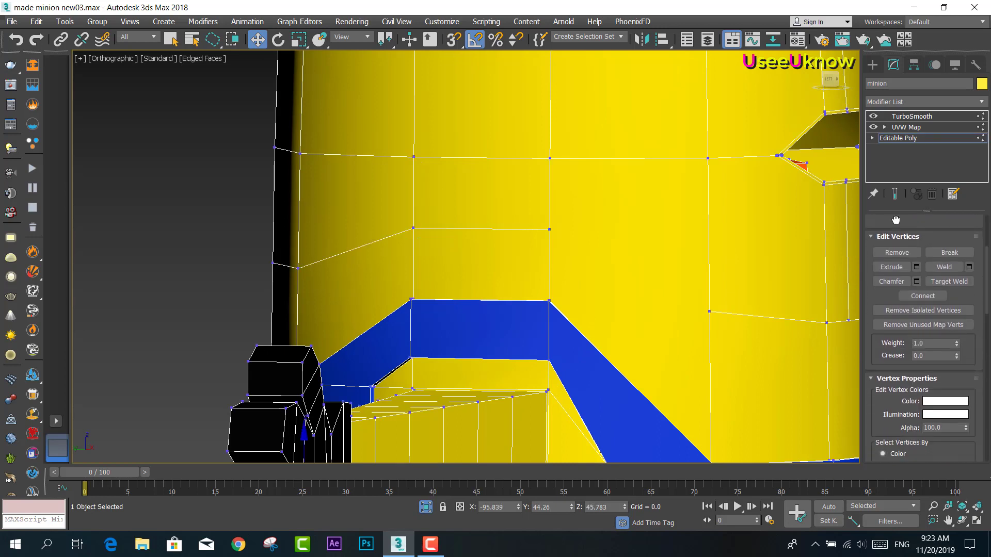
pyautogui.scroll(-1, 955, 325)
pyautogui.scroll(-1, 979, 317)
pyautogui.scroll(-3, 979, 317)
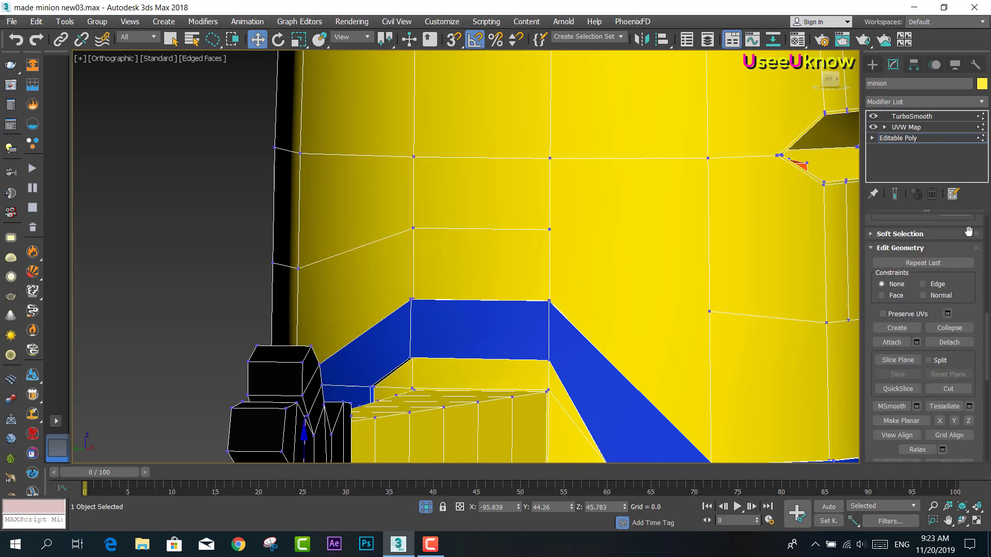
pyautogui.click(952, 388)
pyautogui.click(549, 229)
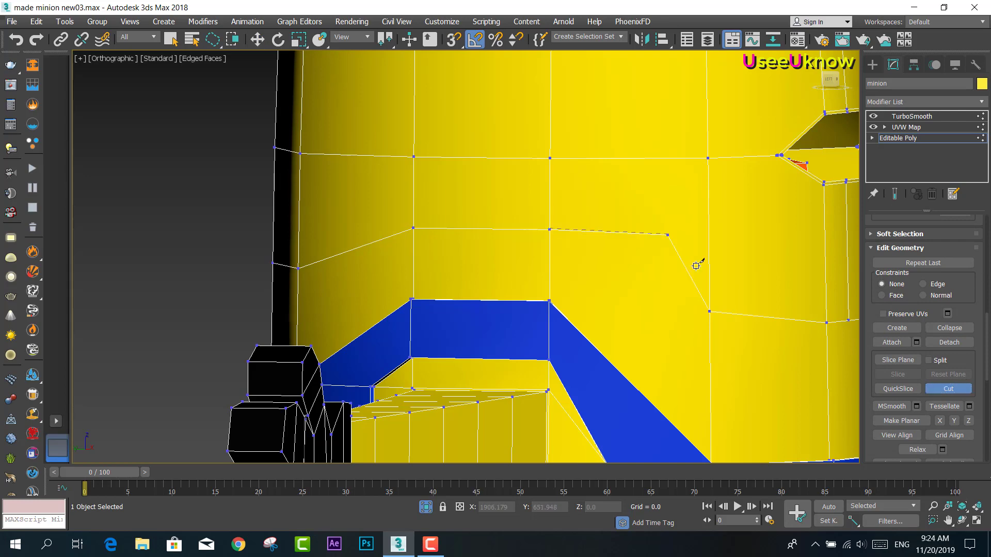
pyautogui.click(709, 311)
pyautogui.scroll(-5, 727, 306)
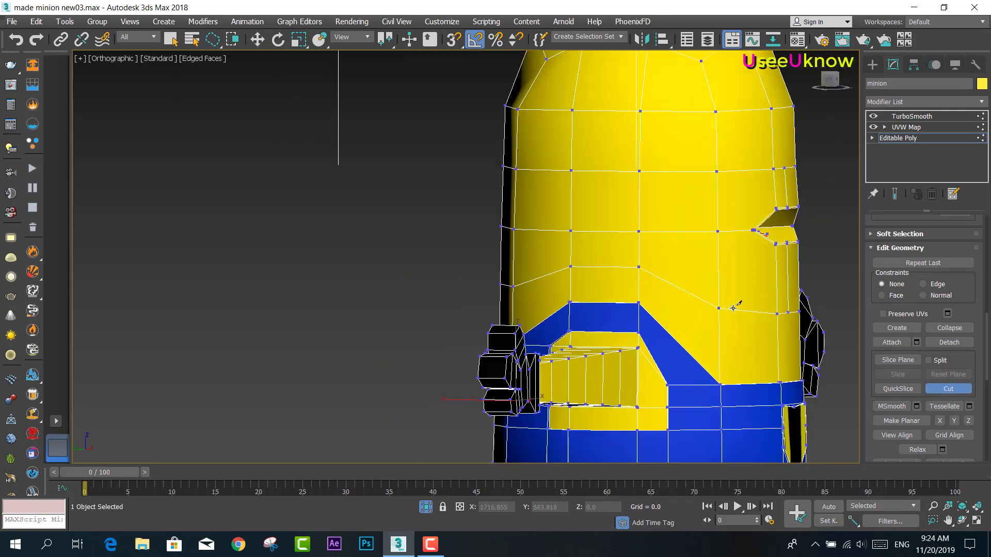
pyautogui.moveTo(728, 306)
pyautogui.mouseDown(button='middle')
pyautogui.moveTo(718, 320)
pyautogui.moveTo(560, 316)
pyautogui.mouseUp(button='middle')
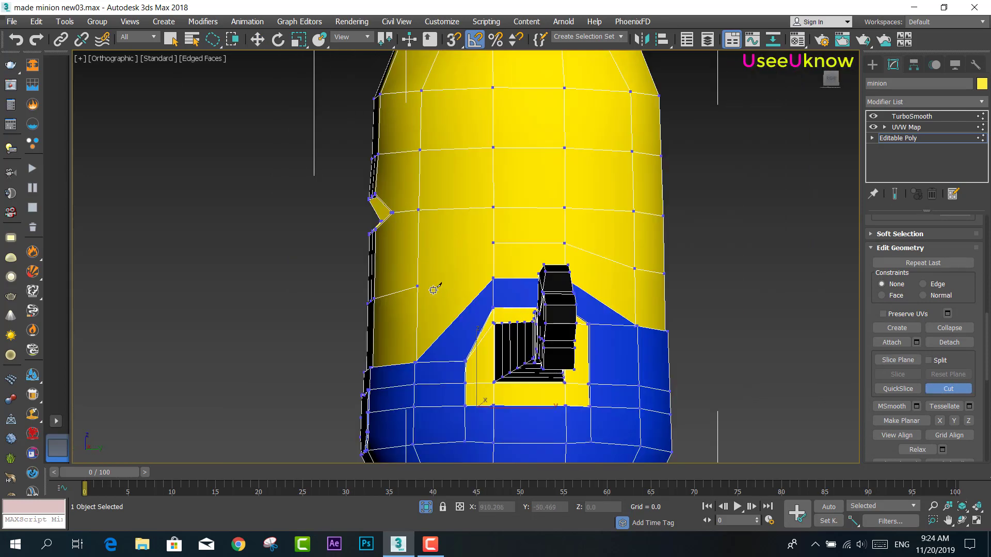
pyautogui.click(417, 286)
pyautogui.click(948, 388)
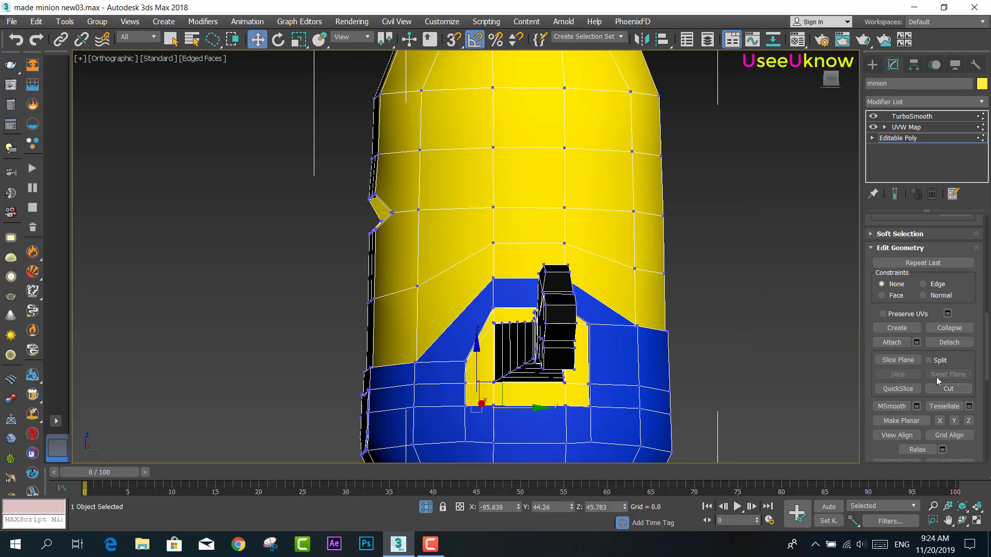
pyautogui.moveTo(606, 317)
pyautogui.keyDown('alt'); pyautogui.mouseDown(button='middle')
pyautogui.moveTo(594, 313)
pyautogui.moveTo(653, 333)
pyautogui.moveTo(532, 330)
pyautogui.moveTo(541, 346)
pyautogui.moveTo(400, 270)
pyautogui.moveTo(438, 267)
pyautogui.moveTo(504, 342)
pyautogui.moveTo(490, 303)
pyautogui.mouseUp(button='middle'); pyautogui.keyUp('alt')
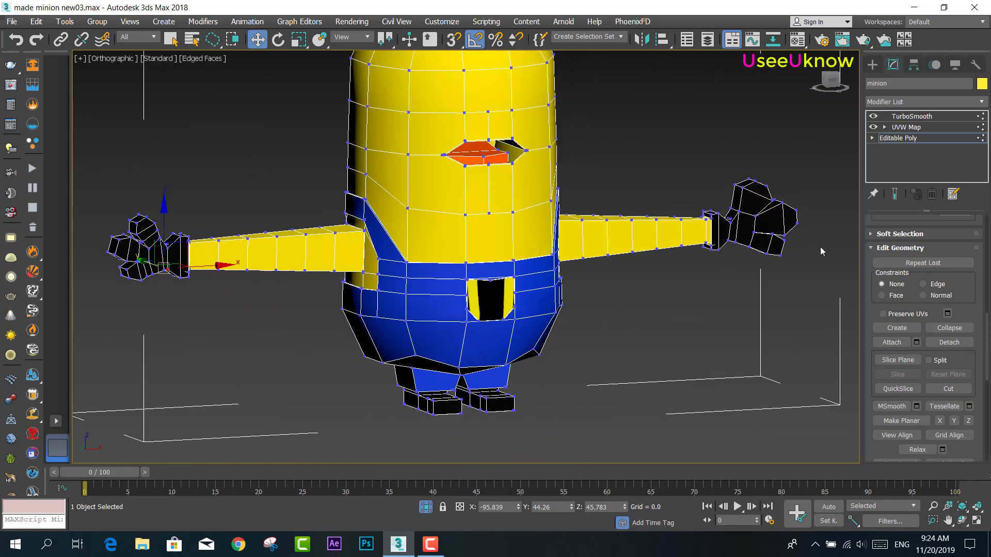
# Leave vertex editing and unhide the eyes, goggles and rig controls
pyautogui.press('1')
pyautogui.scroll(5, 905, 244)
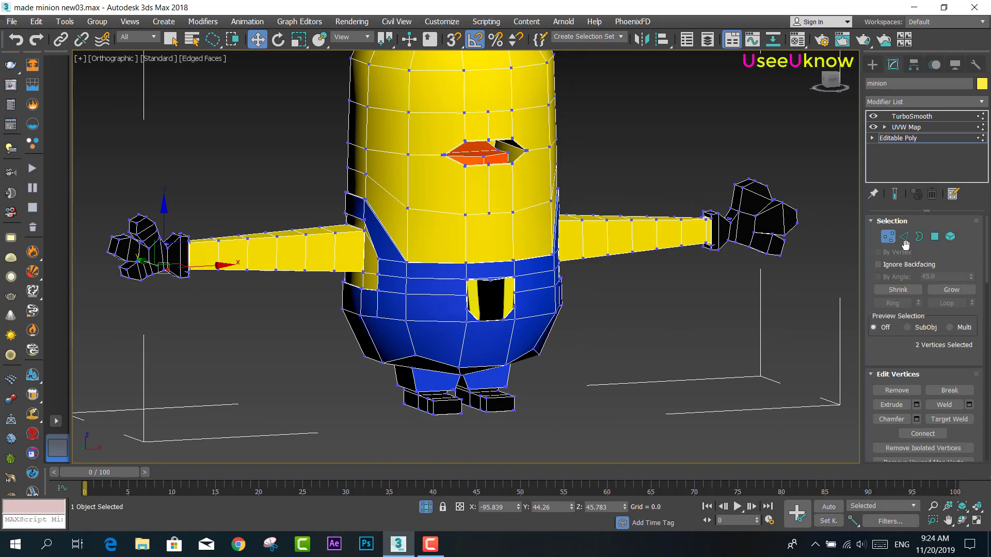
pyautogui.click(887, 236)
pyautogui.moveTo(556, 250); pyautogui.dragTo(570, 270, button='middle')
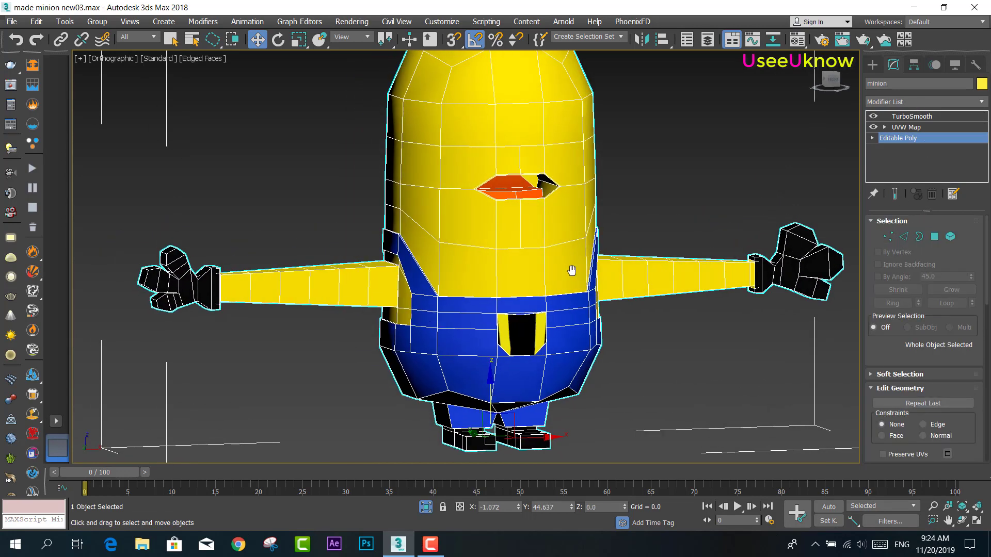
pyautogui.click(425, 506)
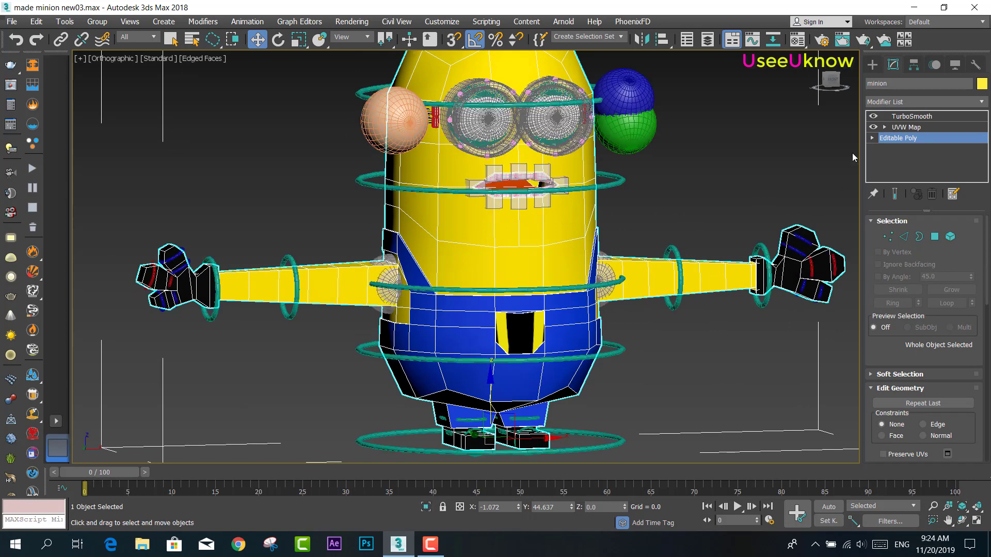
# Add a Skin modifier above UVW Map, under TurboSmooth, and disable TurboSmooth in the viewport
pyautogui.click(904, 102)
pyautogui.scroll(-2, 904, 99)
pyautogui.scroll(-10, 904, 99)
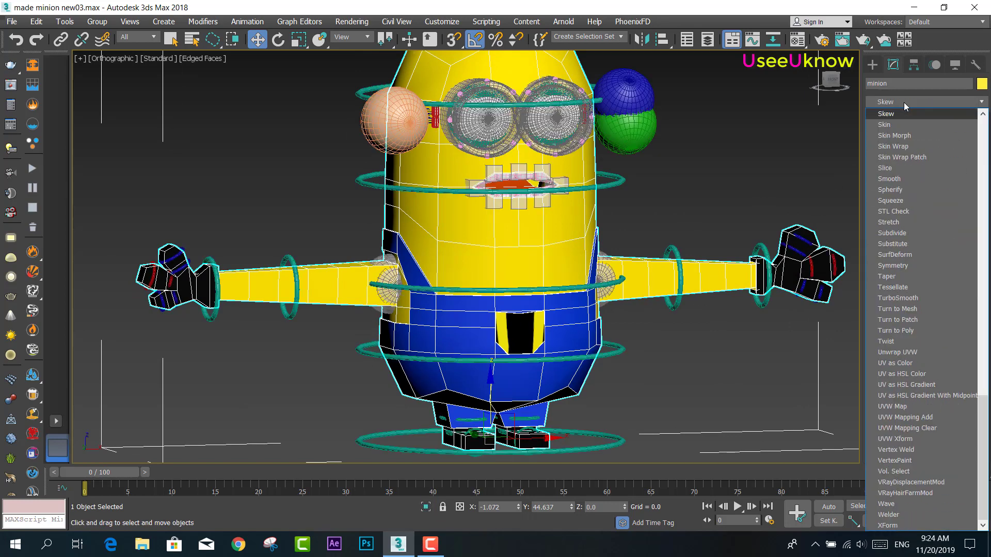
pyautogui.scroll(-5, 903, 102)
pyautogui.click(898, 125)
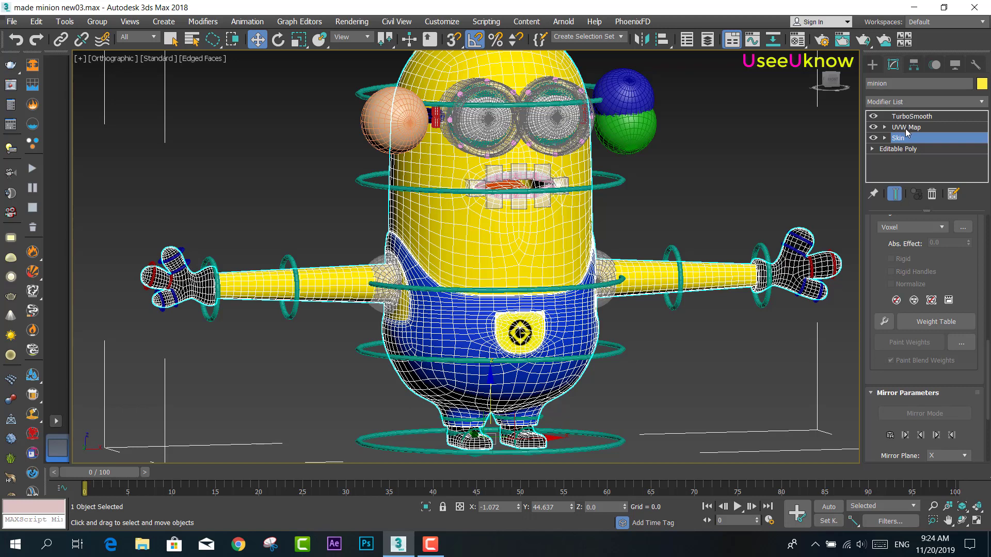
pyautogui.moveTo(904, 139); pyautogui.dragTo(909, 127)
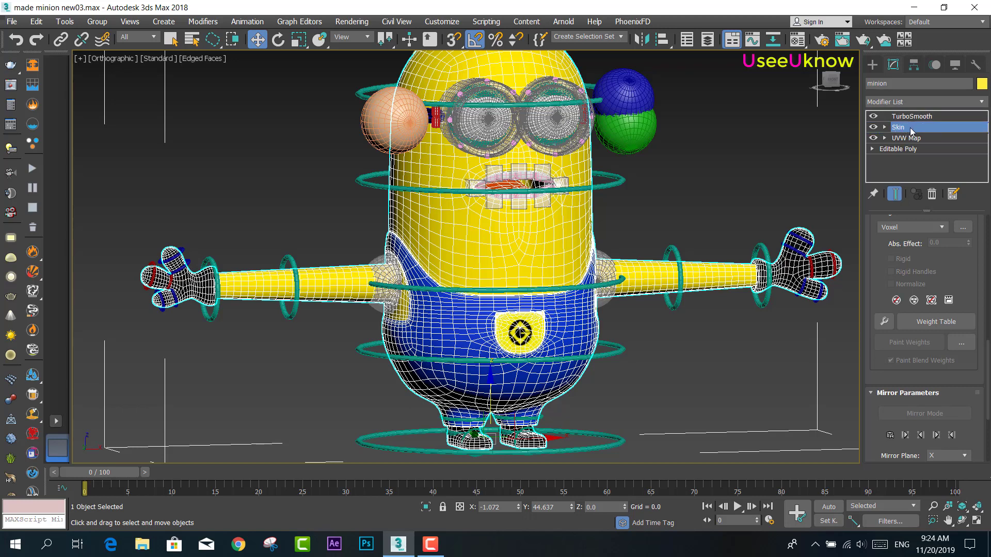
pyautogui.click(873, 118)
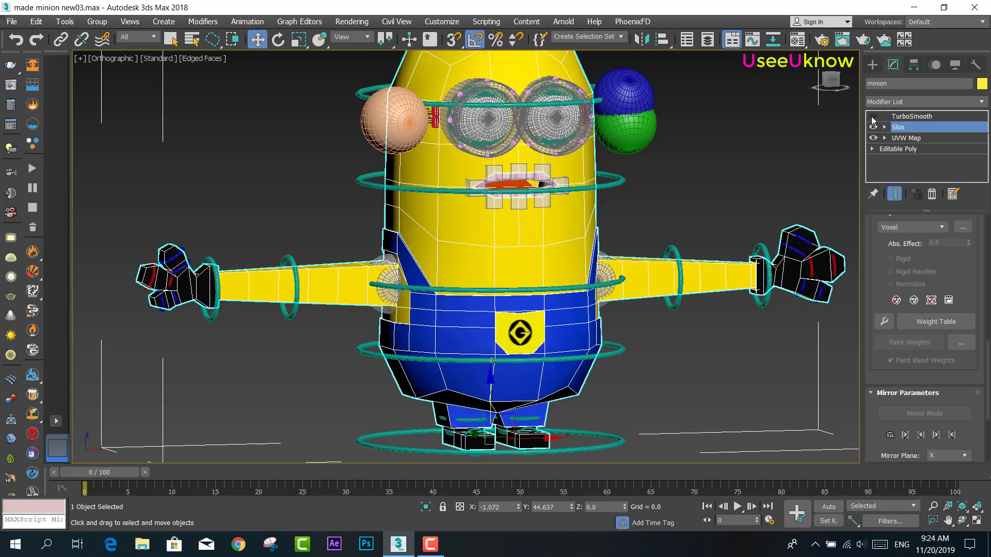
# Snap to the exact front view, zoom in, and briefly toggle envelope editing
pyautogui.click(830, 91)
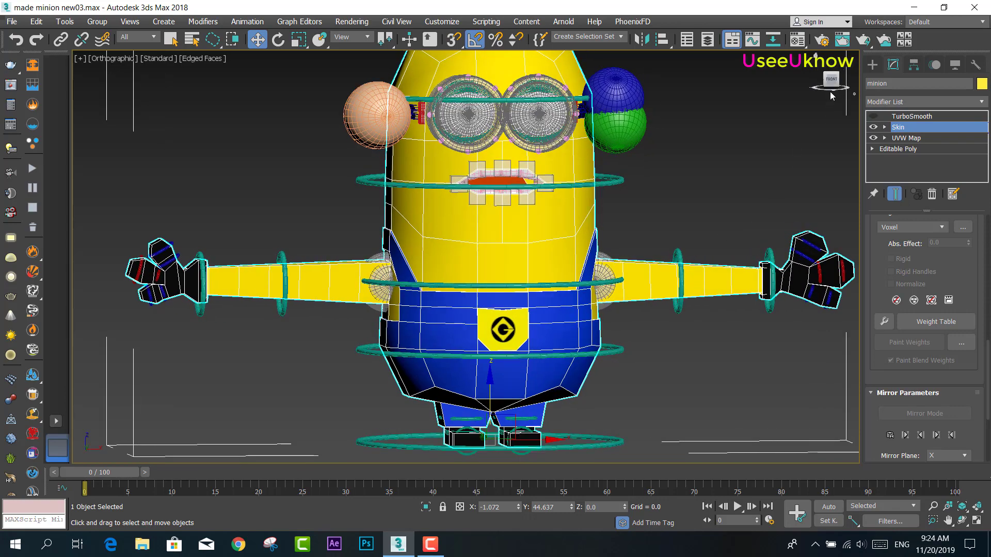
pyautogui.click(831, 85)
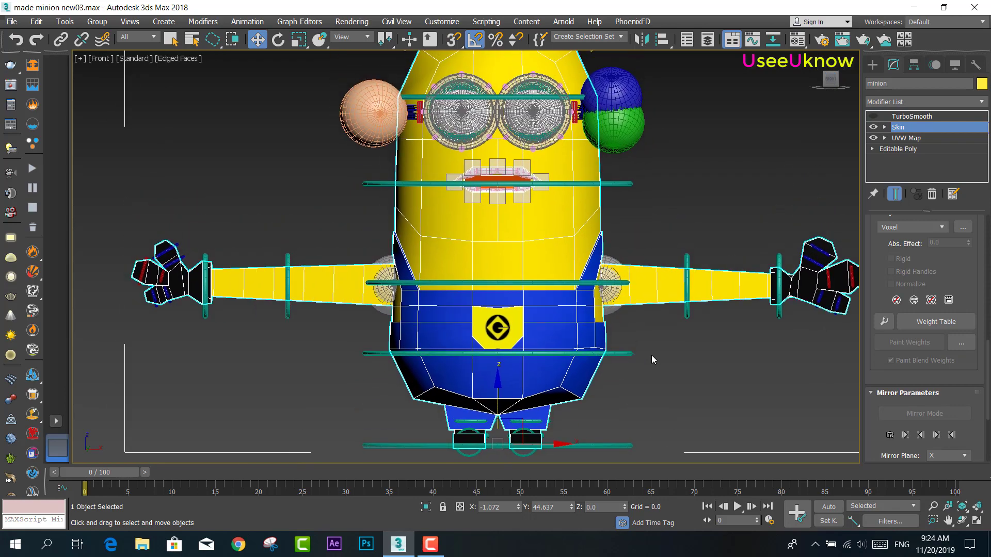
pyautogui.scroll(2, 948, 276)
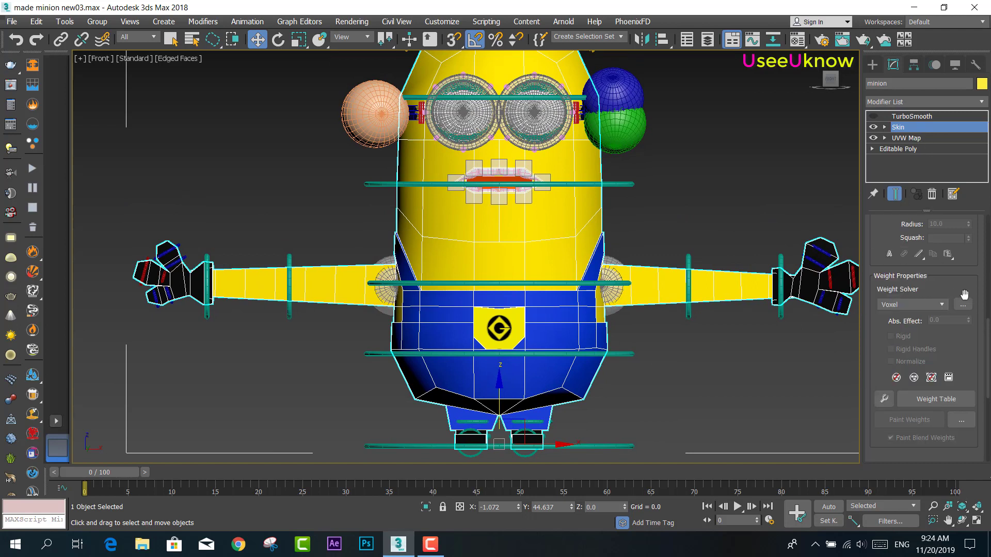
pyautogui.scroll(2, 949, 276)
pyautogui.scroll(2, 973, 276)
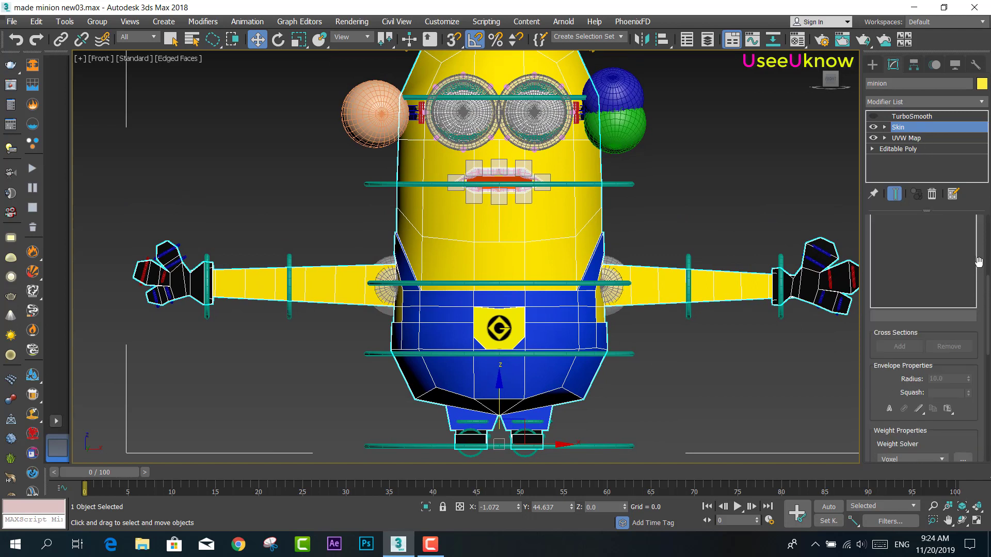
pyautogui.scroll(2, 978, 269)
pyautogui.scroll(3, 978, 269)
pyautogui.scroll(2, 973, 366)
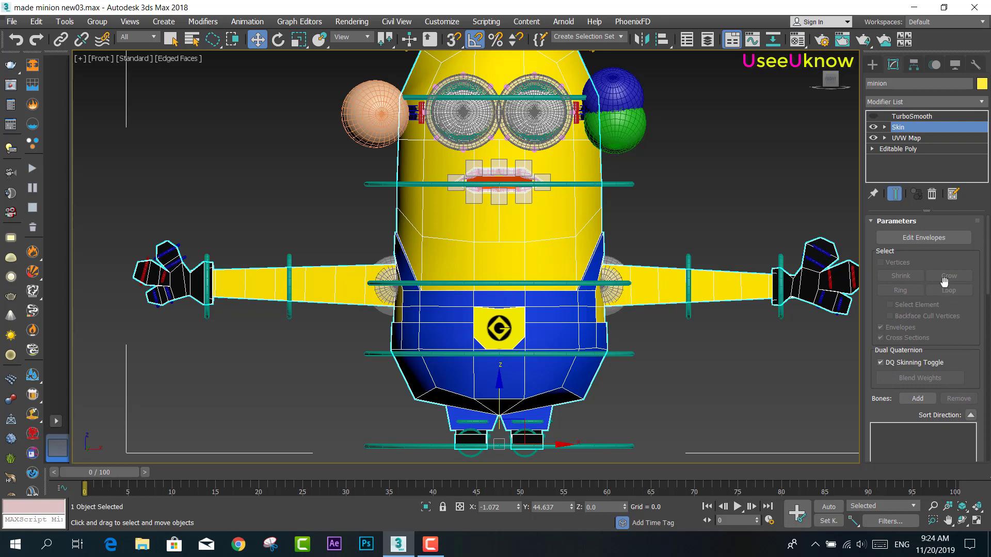
pyautogui.click(924, 237)
# Open the Add Bones list and expand node 1 to reveal its nested torus nodes
pyautogui.click(917, 398)
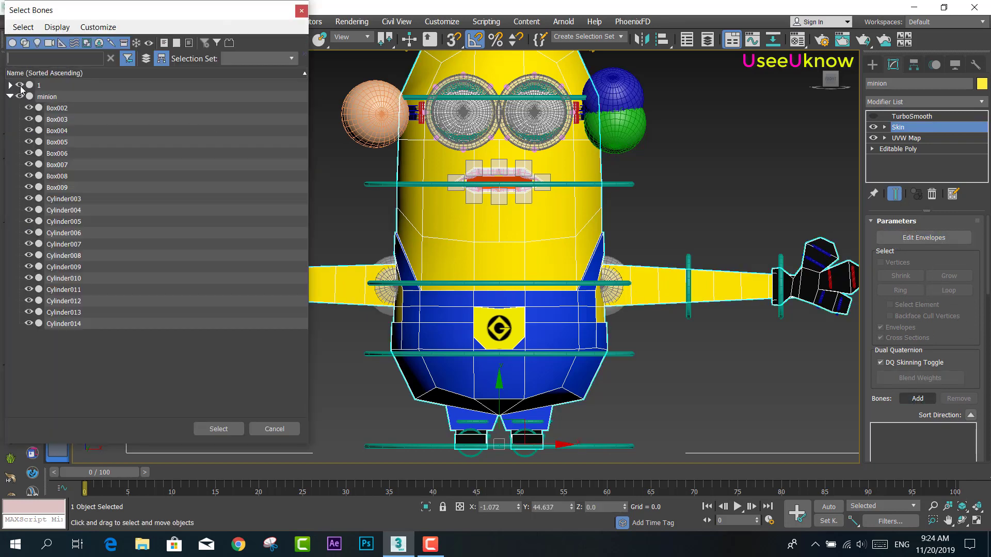
pyautogui.click(10, 85)
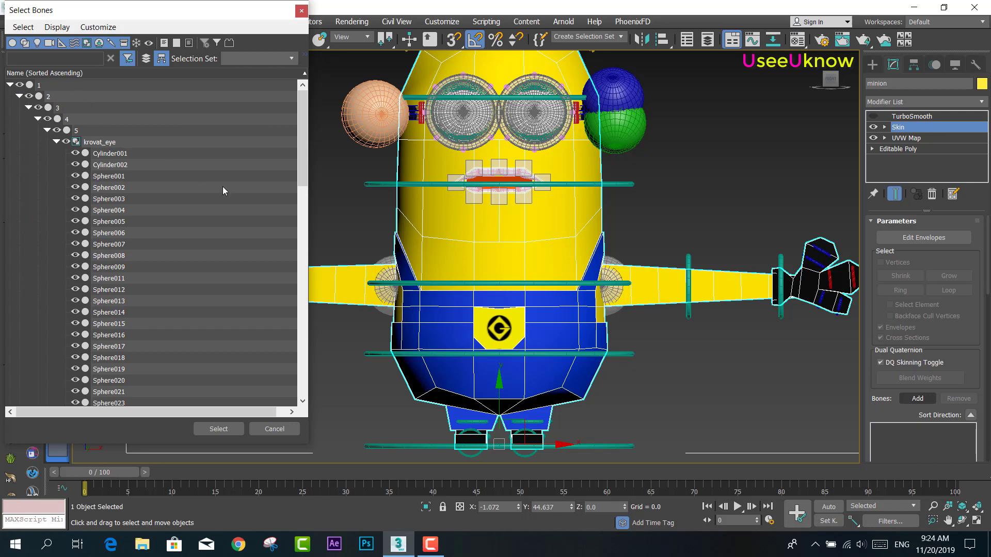
pyautogui.moveTo(303, 120); pyautogui.dragTo(311, 298)
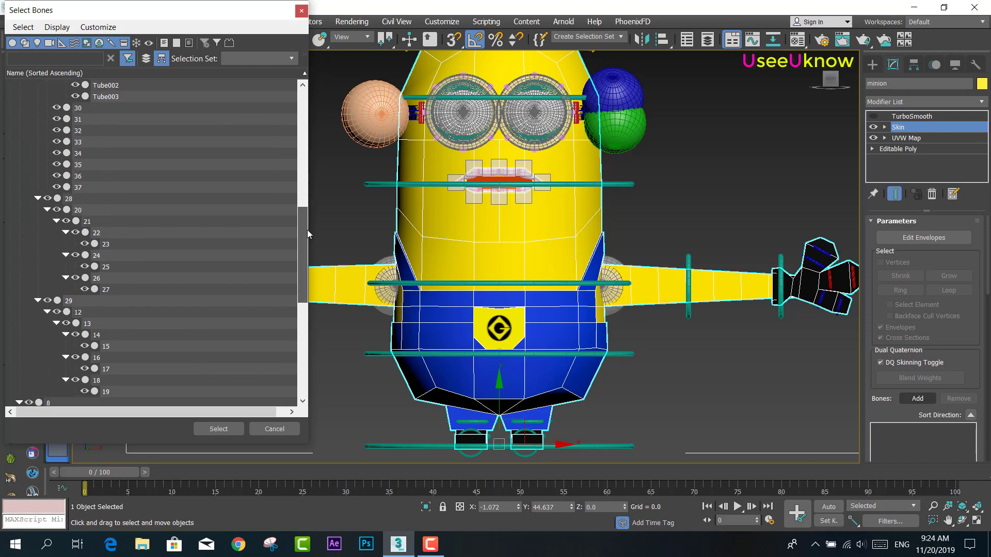
pyautogui.scroll(2, 99, 360)
pyautogui.scroll(1, 99, 360)
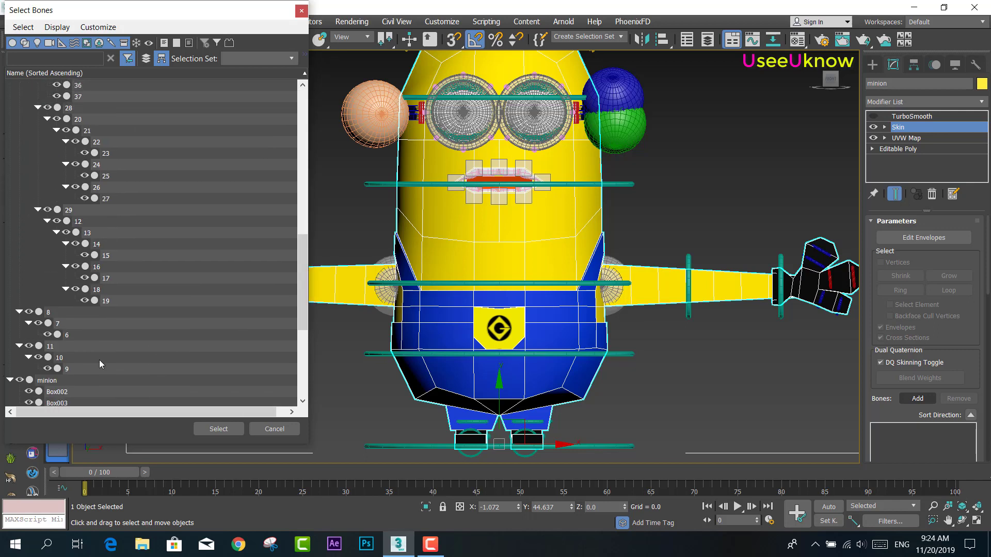
pyautogui.scroll(3, 83, 232)
pyautogui.scroll(2, 93, 206)
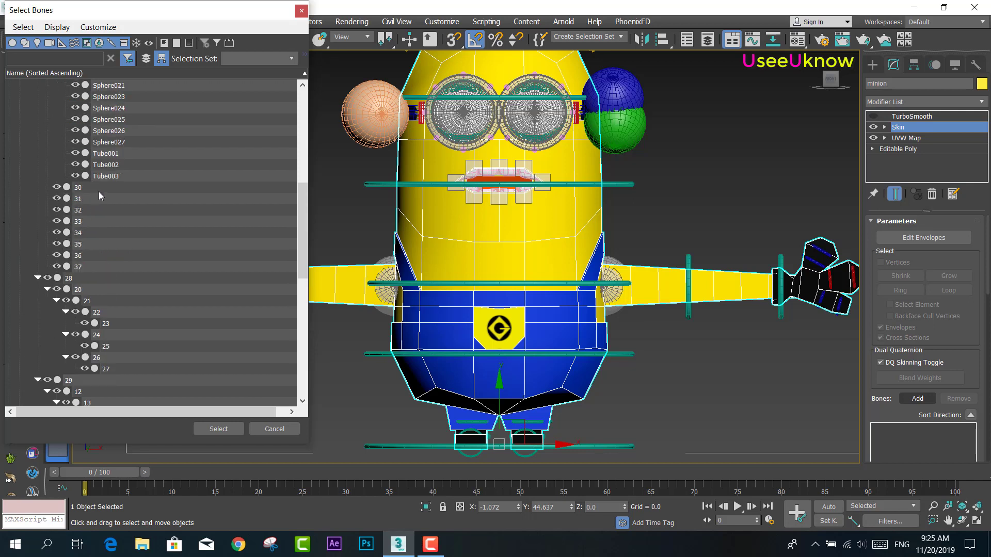
# Add torus nodes 30 through 9, plus 5, 4, 3 and 2, as Skin bones
pyautogui.click(98, 190)
pyautogui.scroll(-4, 113, 206)
pyautogui.scroll(-3, 102, 351)
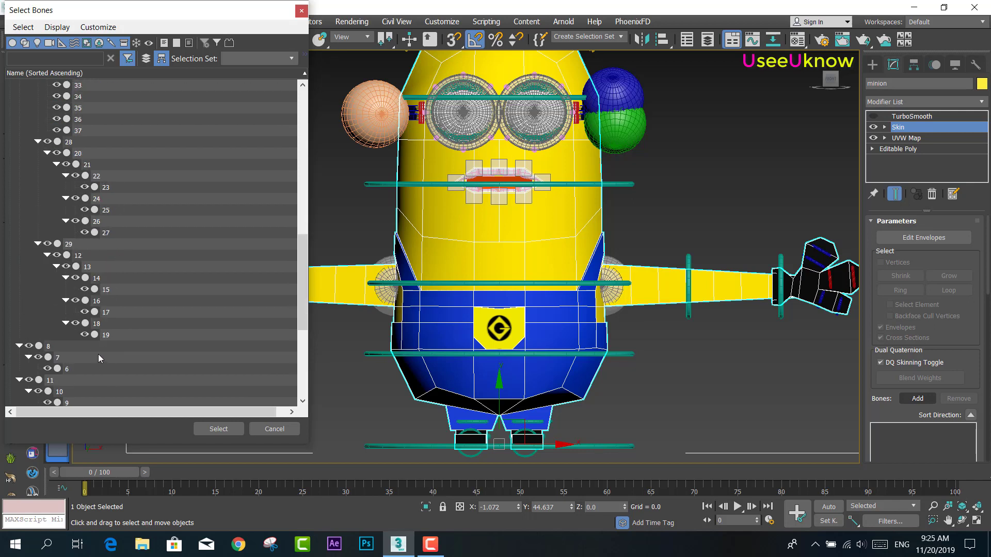
pyautogui.keyDown('shift'); pyautogui.click(78, 302); pyautogui.keyUp('shift')
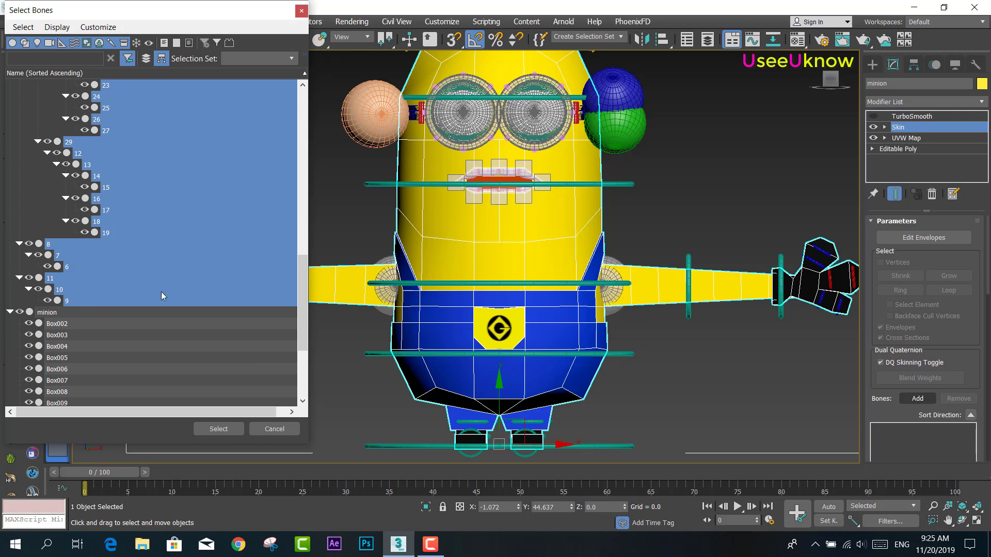
pyautogui.moveTo(305, 279); pyautogui.dragTo(304, 112)
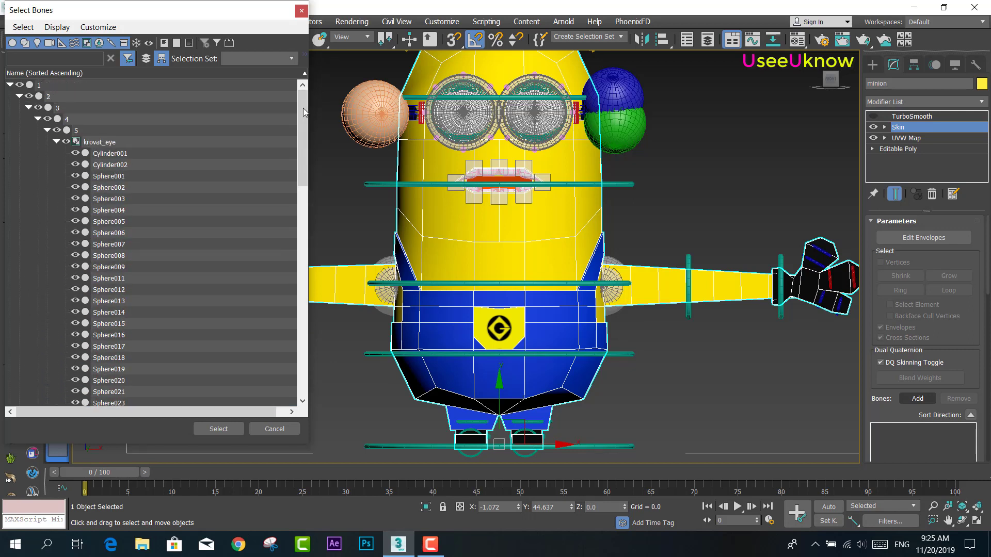
pyautogui.keyDown('ctrl'); pyautogui.click(86, 130); pyautogui.keyUp('ctrl')
pyautogui.keyDown('ctrl'); pyautogui.click(83, 119); pyautogui.keyUp('ctrl')
pyautogui.keyDown('ctrl'); pyautogui.click(70, 97); pyautogui.keyUp('ctrl')
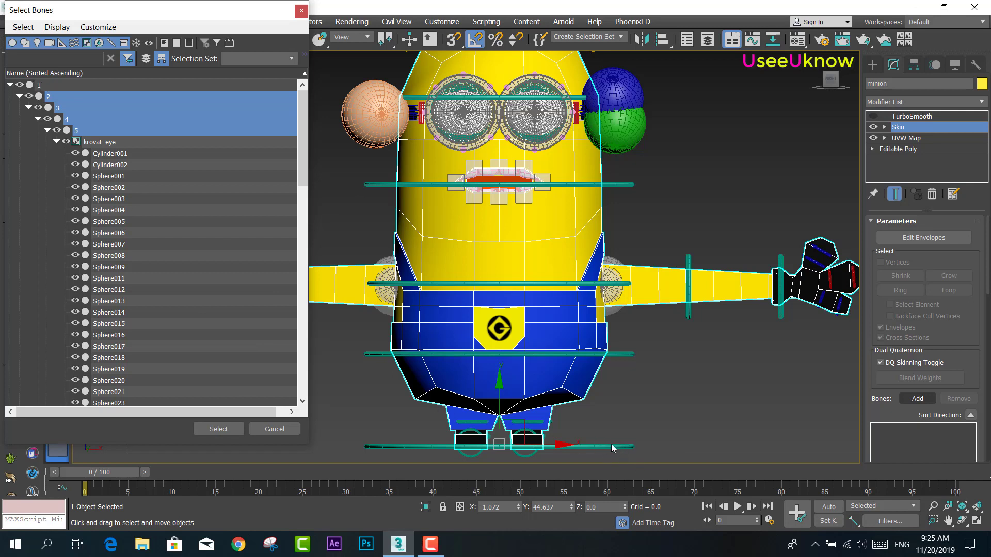
pyautogui.click(223, 429)
pyautogui.click(578, 446)
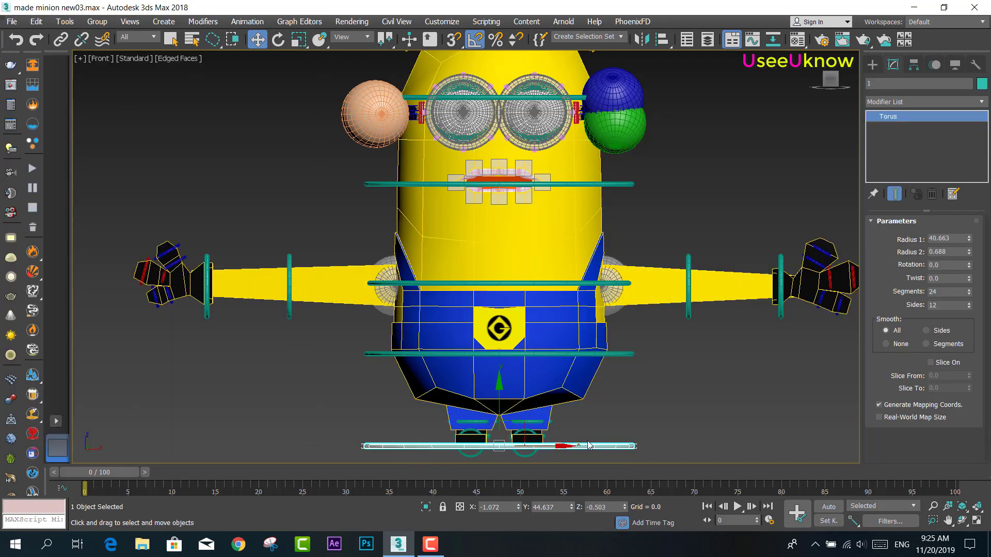
# Reselect the minion body and show its Skin modifier settings
pyautogui.click(658, 400)
pyautogui.click(694, 279)
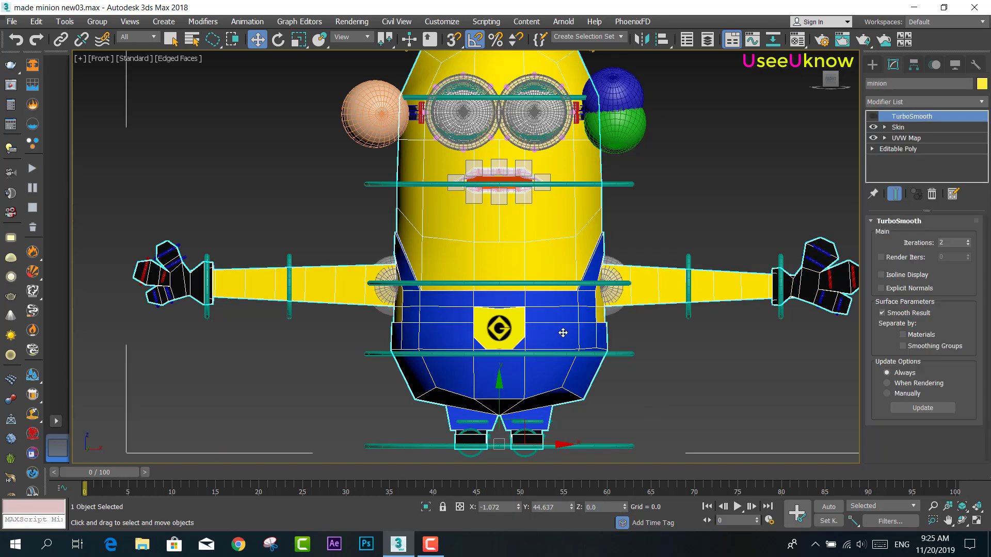
pyautogui.click(898, 127)
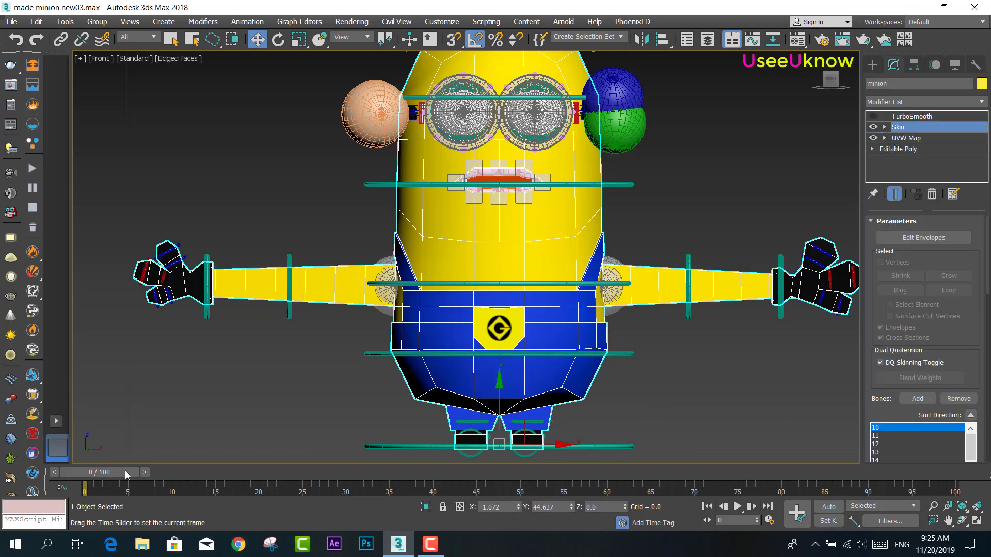
# Move the animation to frame 10 with arms raised and open the Voxel solver settings
pyautogui.moveTo(137, 473)
pyautogui.mouseDown()
pyautogui.moveTo(184, 489)
pyautogui.moveTo(173, 489)
pyautogui.mouseUp()
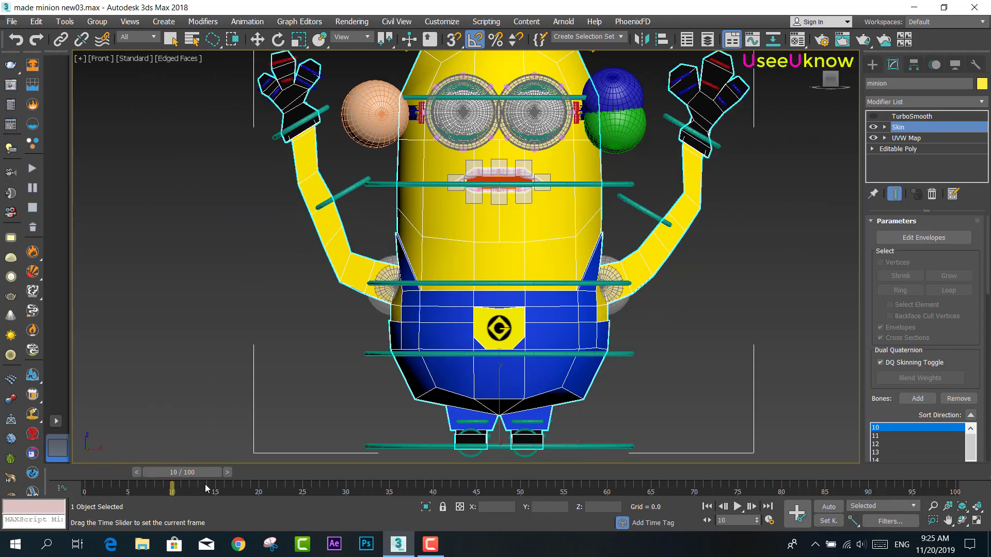
pyautogui.press('w')
pyautogui.scroll(-4, 724, 290)
pyautogui.moveTo(724, 290); pyautogui.dragTo(680, 313, button='middle')
pyautogui.scroll(4, 641, 300)
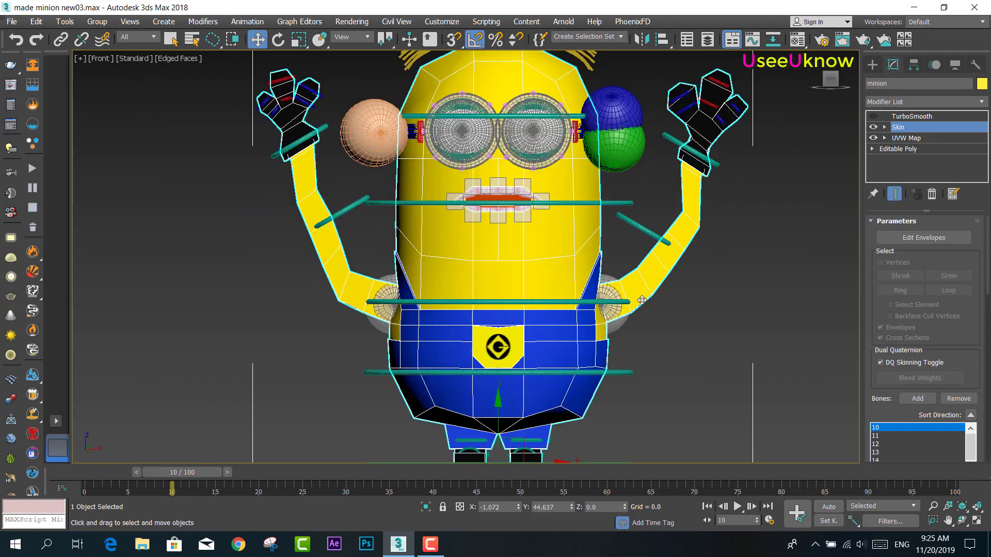
pyautogui.scroll(-5, 924, 309)
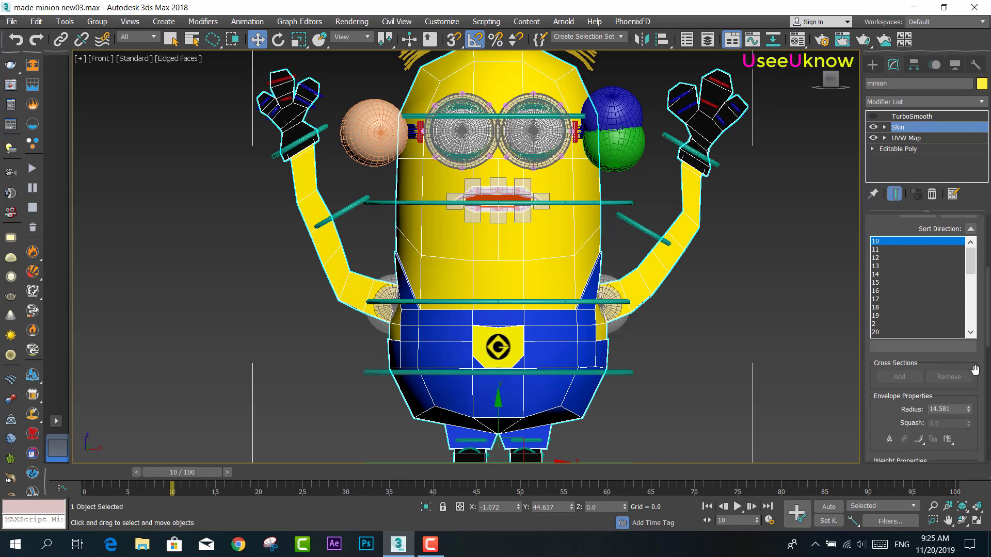
pyautogui.scroll(-5, 924, 310)
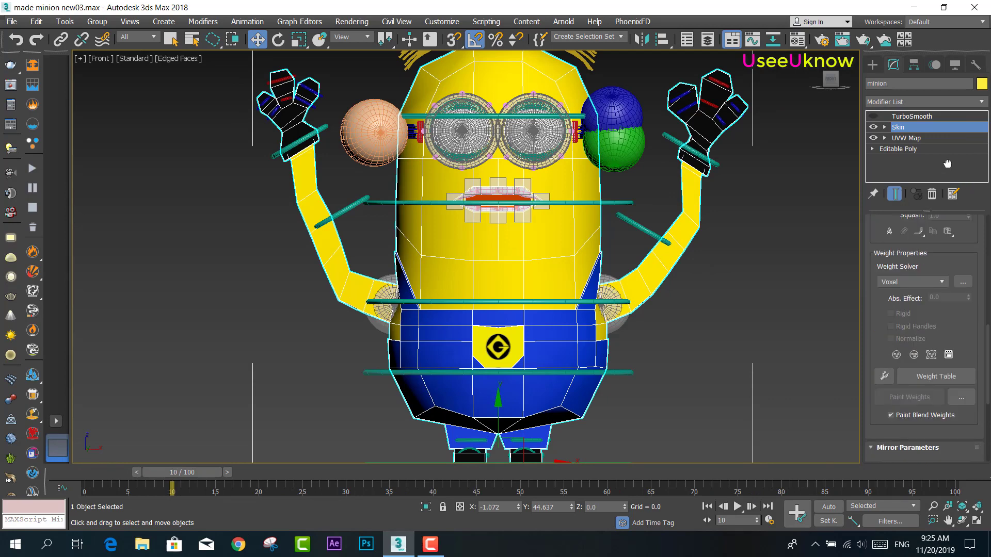
pyautogui.click(963, 283)
# Compute geodesic voxel skin weights at maximum resolution 1024
pyautogui.click(548, 264)
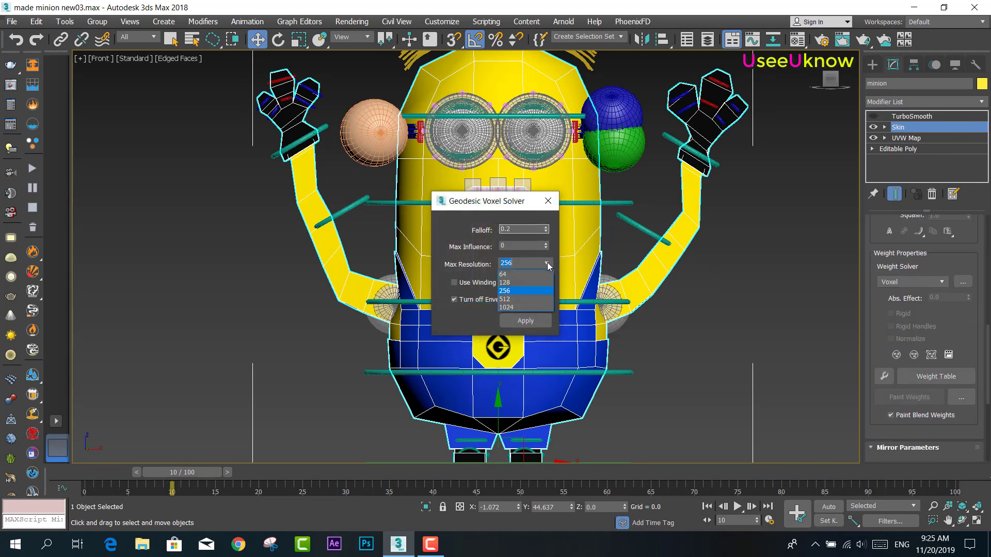
pyautogui.click(507, 310)
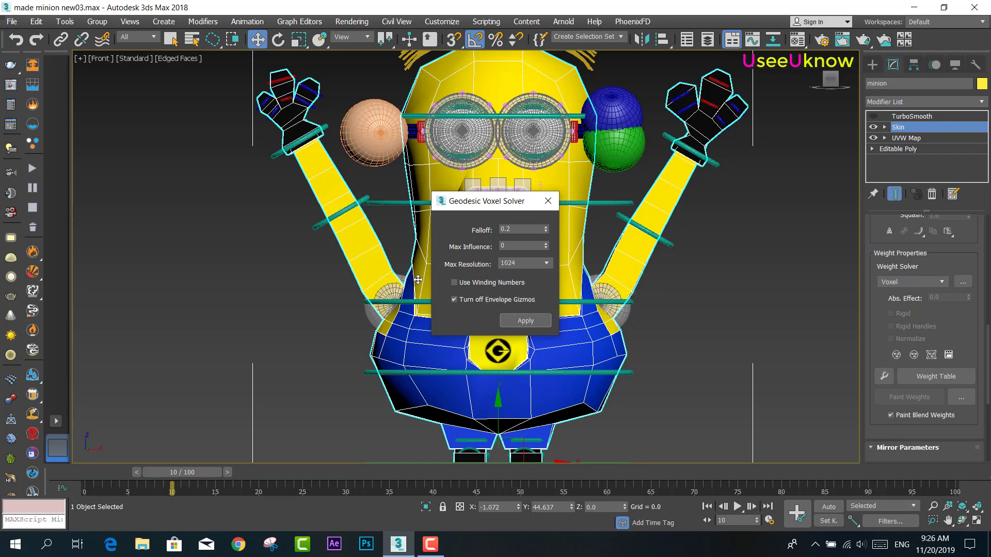
pyautogui.click(548, 201)
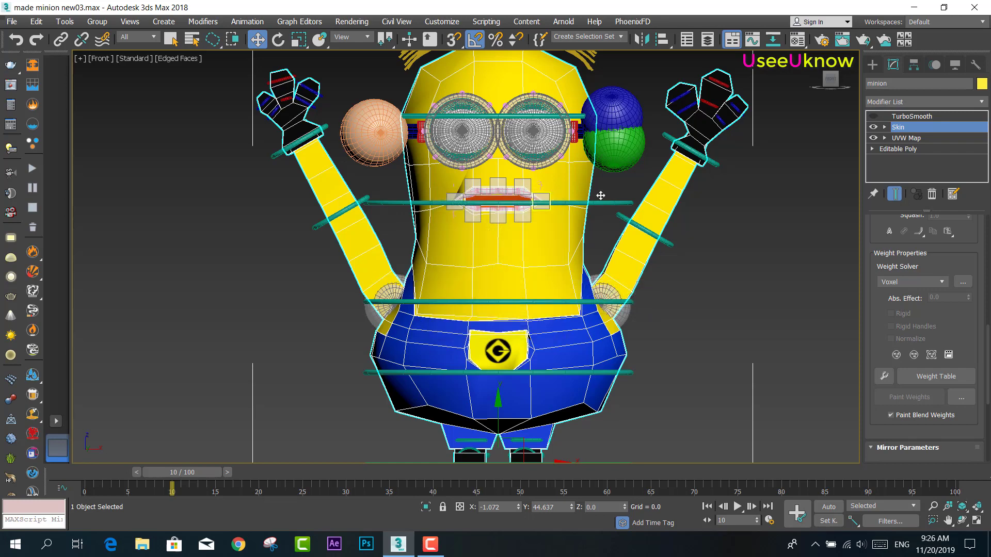
# Check deformation with TurboSmooth on and off, then return to the raised-arm frame
pyautogui.click(873, 116)
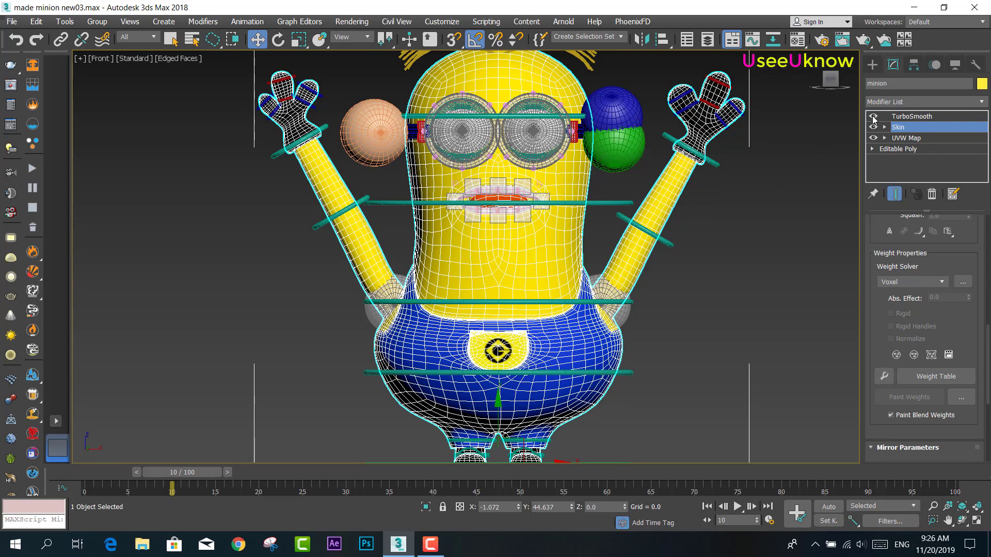
pyautogui.click(873, 116)
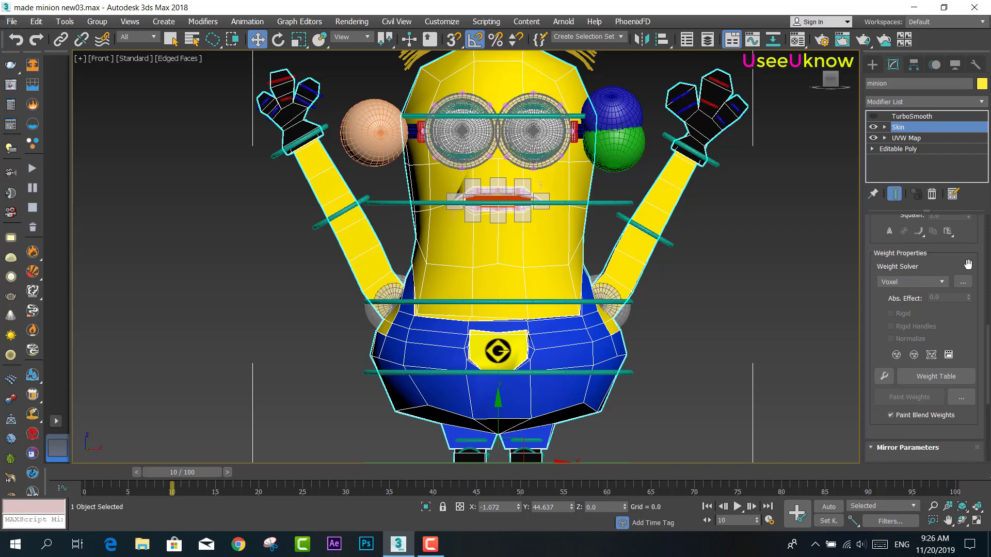
pyautogui.moveTo(194, 472)
pyautogui.mouseDown()
pyautogui.moveTo(206, 497)
pyautogui.moveTo(194, 493)
pyautogui.mouseUp()
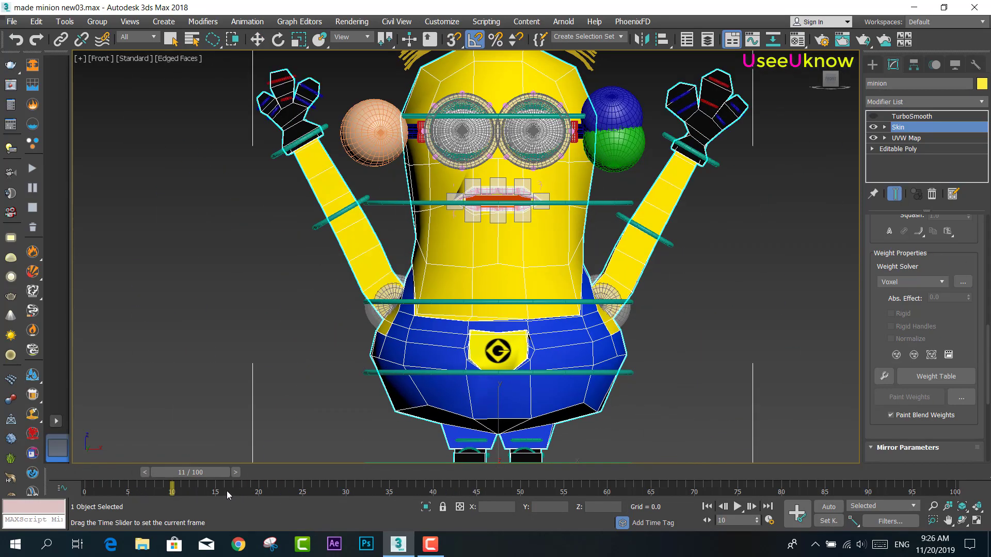
pyautogui.press('w')
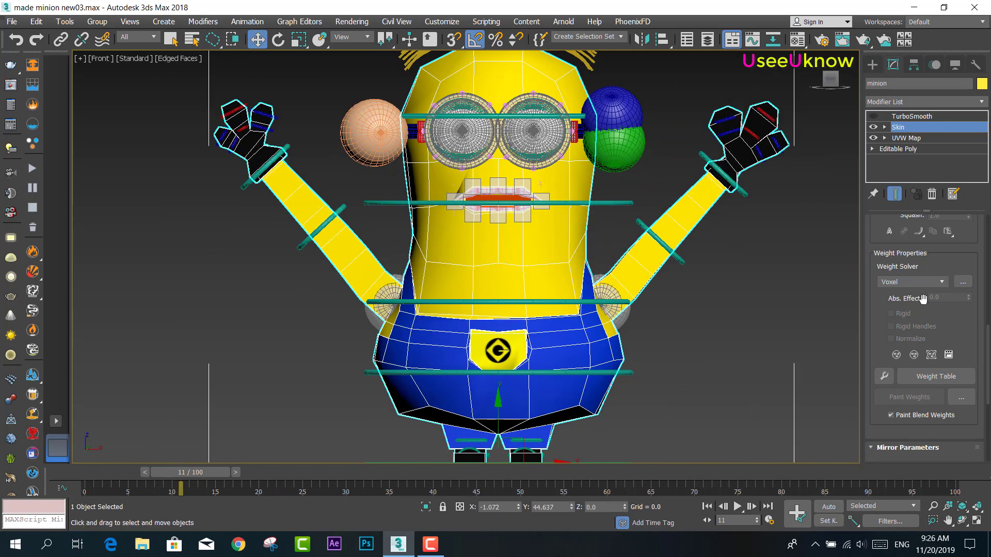
pyautogui.press(',')
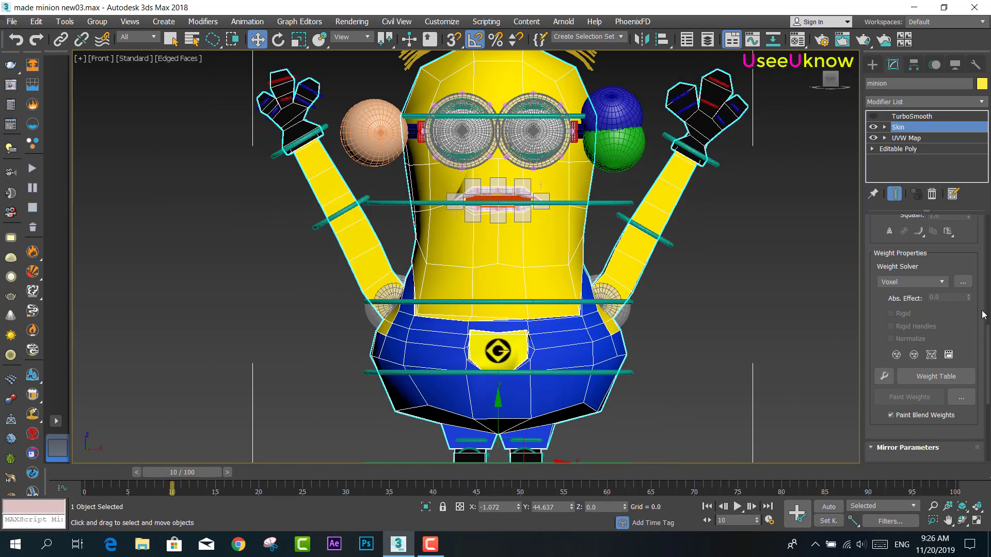
# Turn on Edit Envelopes in the Skin modifier's Parameters group
pyautogui.scroll(-1, 961, 330)
pyautogui.scroll(-3, 961, 329)
pyautogui.scroll(4, 961, 330)
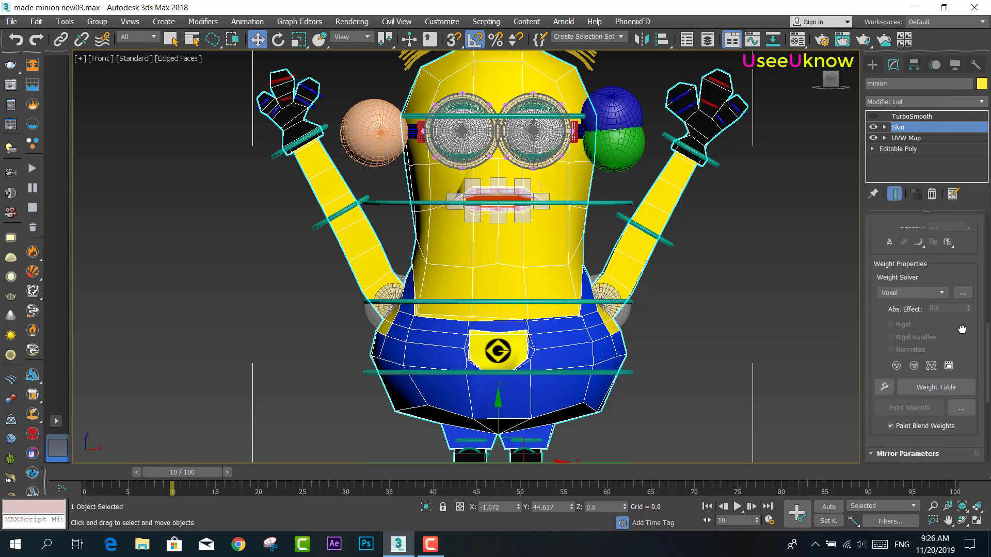
pyautogui.scroll(2, 961, 330)
pyautogui.scroll(2, 962, 329)
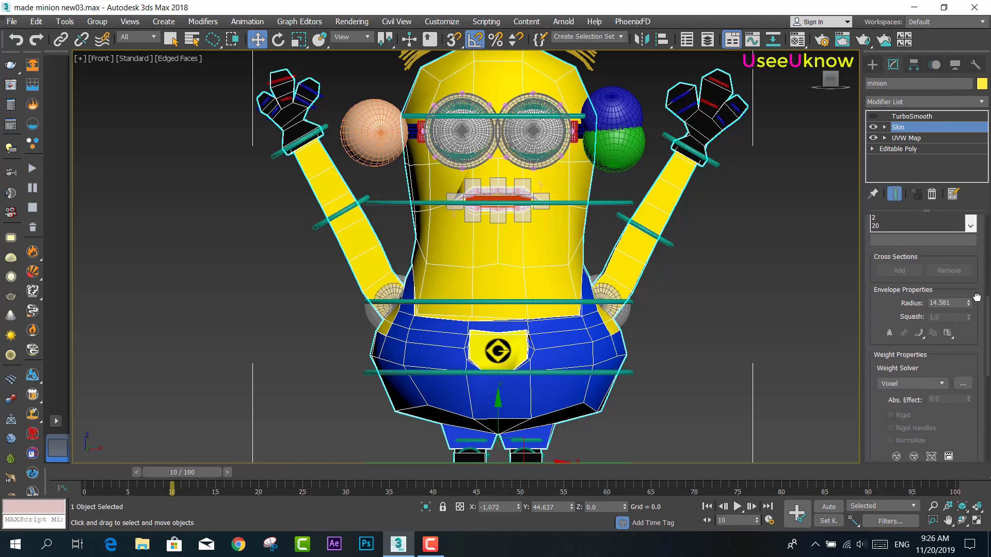
pyautogui.scroll(5, 977, 298)
pyautogui.scroll(3, 977, 298)
pyautogui.scroll(2, 976, 298)
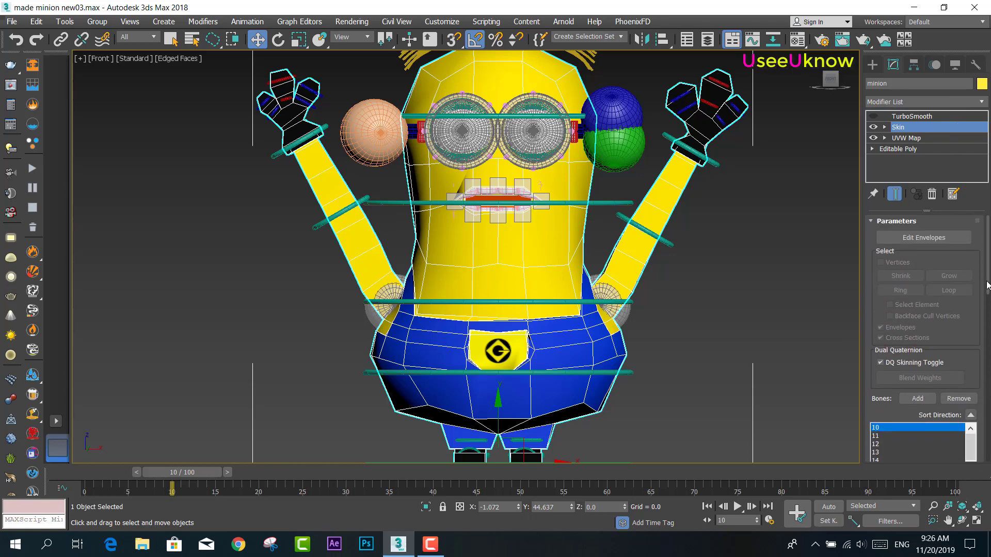
pyautogui.click(952, 240)
# Enable vertex picking, open the Weight Tool, return to frame 0, and pick the left arm bone
pyautogui.click(879, 262)
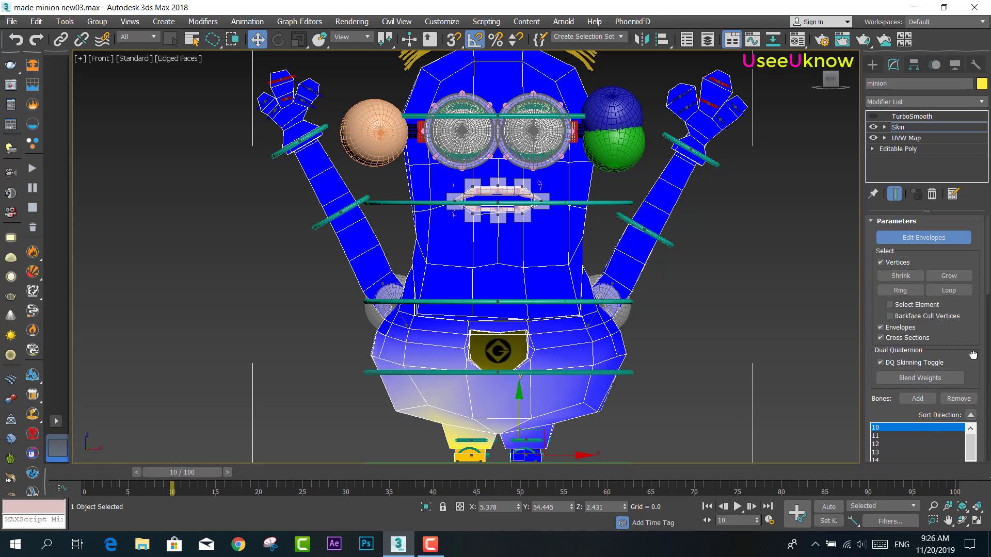
pyautogui.scroll(-5, 963, 330)
pyautogui.scroll(-3, 963, 269)
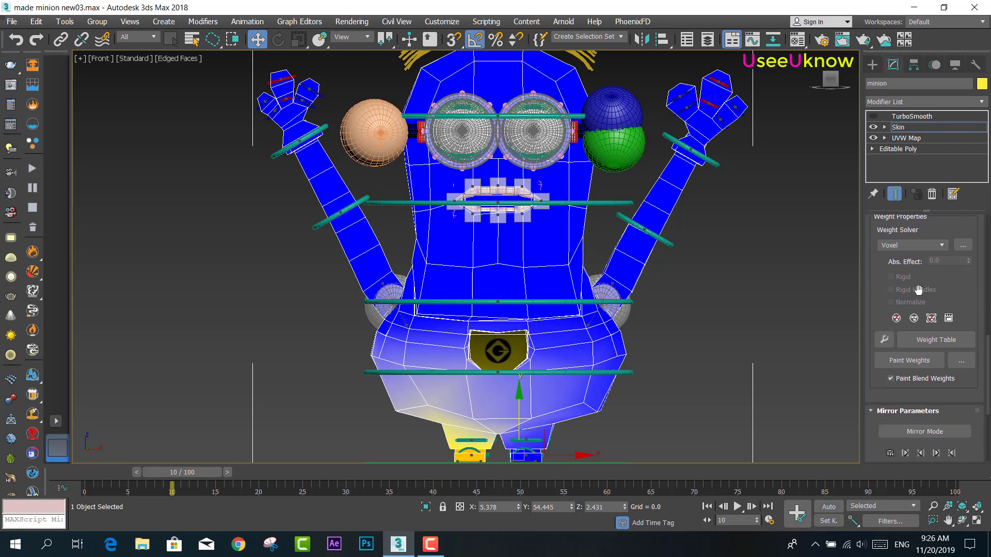
pyautogui.click(884, 339)
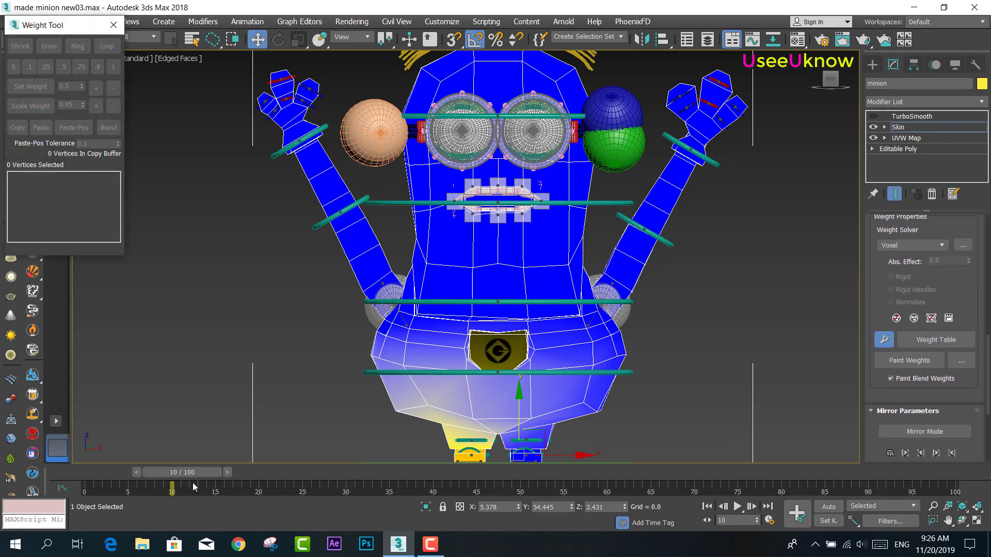
pyautogui.moveTo(194, 471); pyautogui.dragTo(107, 472)
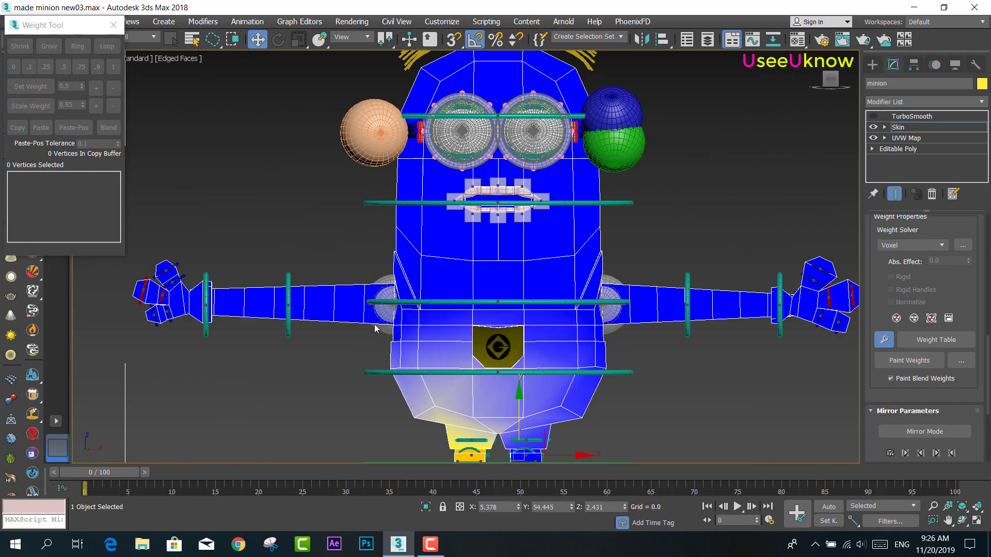
pyautogui.scroll(5, 375, 328)
pyautogui.click(400, 329)
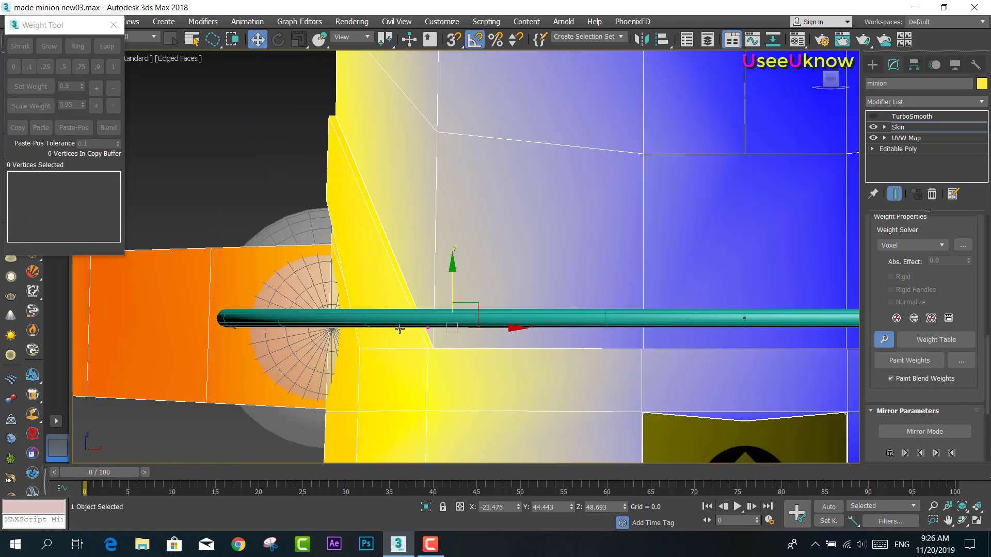
# Box-select all 447 body vertices with rectangular region selection
pyautogui.scroll(-4, 384, 322)
pyautogui.scroll(-3, 547, 310)
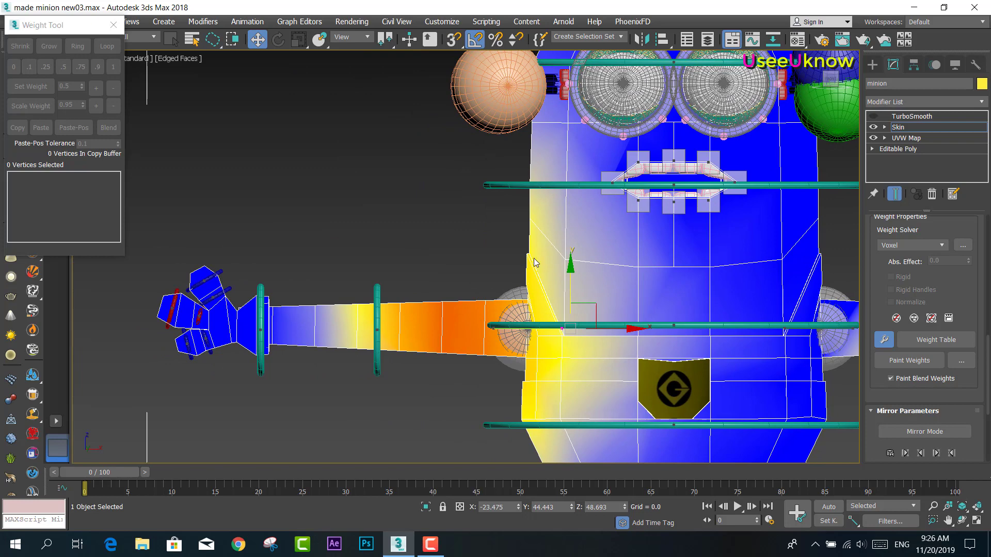
pyautogui.scroll(-1, 534, 261)
pyautogui.moveTo(539, 251); pyautogui.dragTo(490, 249, button='middle')
pyautogui.scroll(-2, 388, 237)
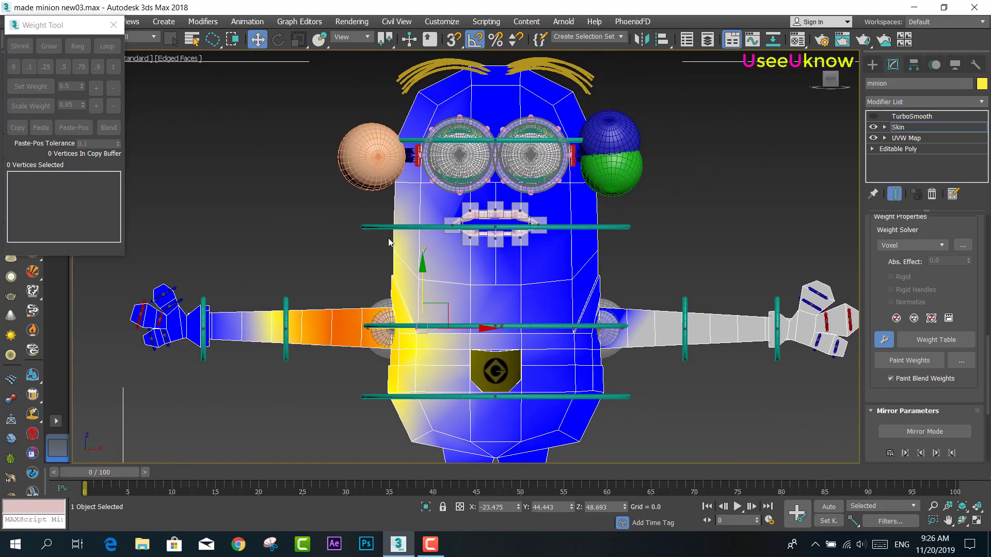
pyautogui.scroll(-2, 395, 241)
pyautogui.moveTo(395, 241); pyautogui.dragTo(391, 243, button='middle')
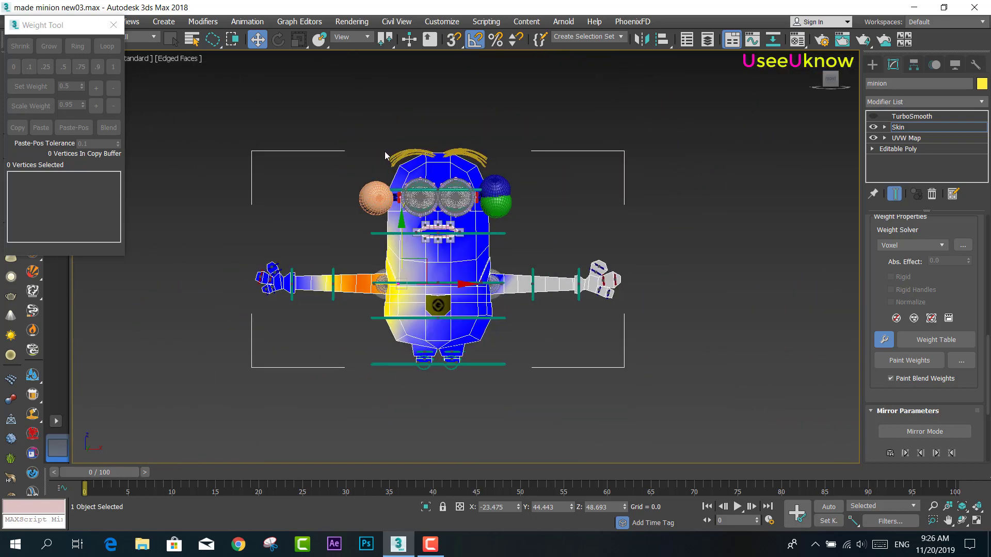
pyautogui.moveTo(404, 186); pyautogui.dragTo(452, 281)
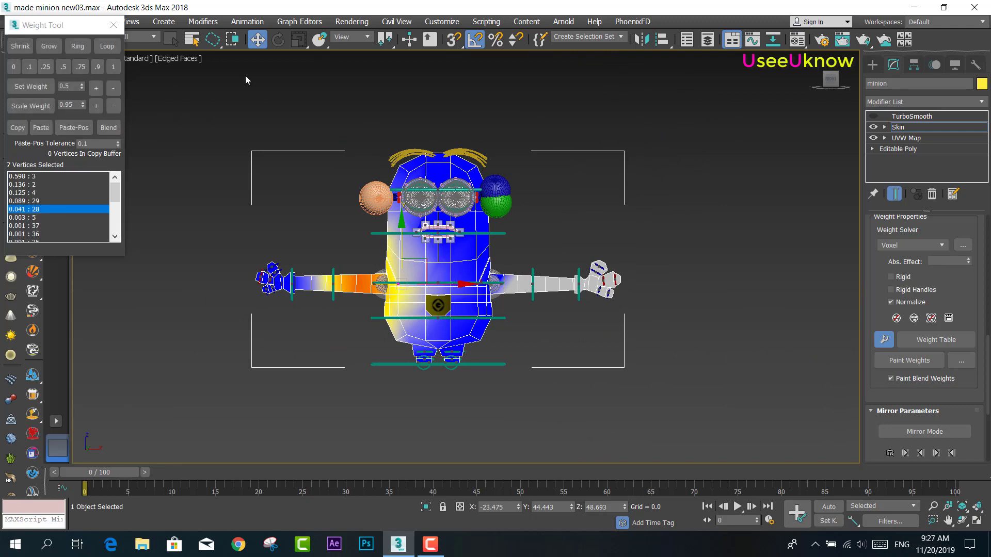
pyautogui.moveTo(217, 44); pyautogui.dragTo(214, 41)
pyautogui.moveTo(383, 138); pyautogui.dragTo(526, 376)
pyautogui.moveTo(636, 408); pyautogui.dragTo(636, 409)
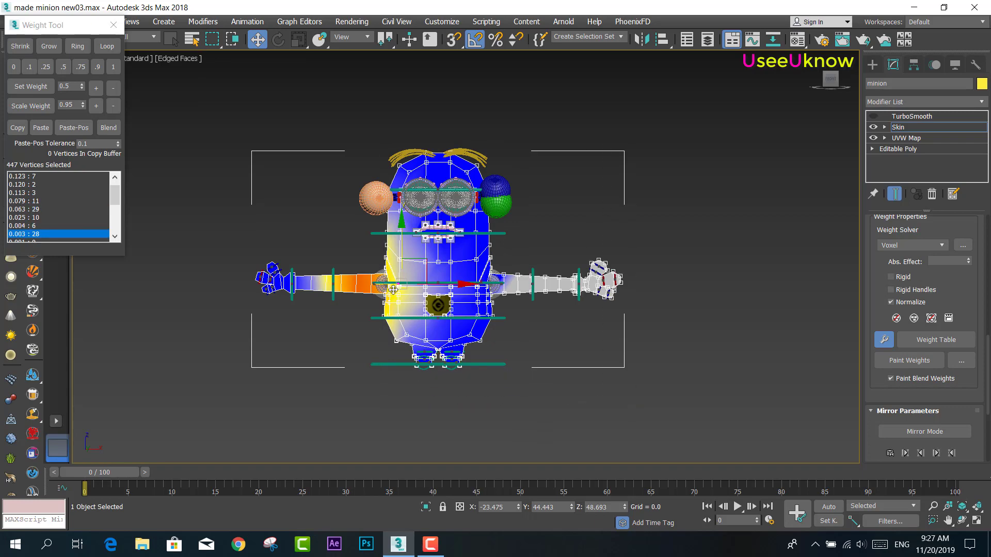
# Zoom in on the left shoulder and deselect one shoulder vertex
pyautogui.scroll(5, 386, 269)
pyautogui.scroll(5, 386, 270)
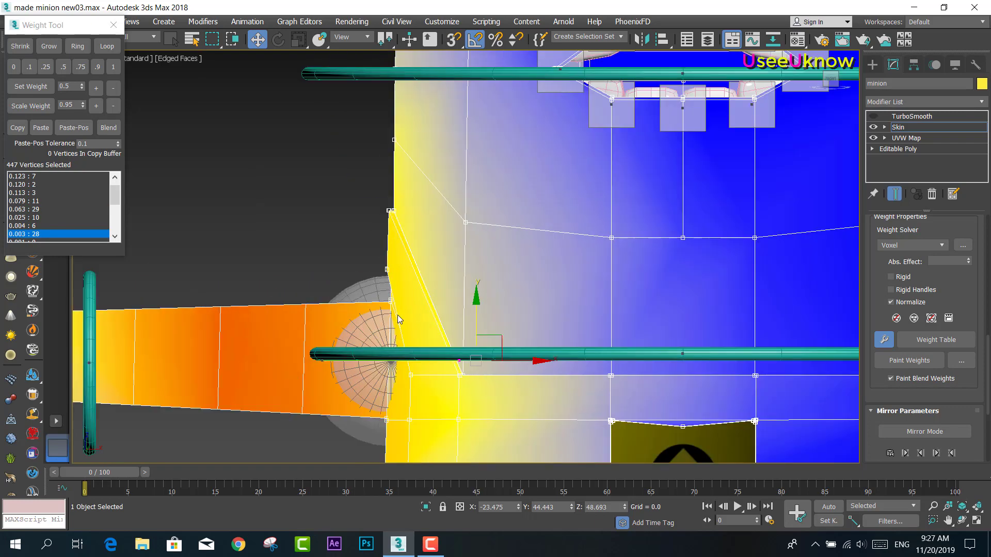
pyautogui.moveTo(398, 319); pyautogui.dragTo(421, 264, button='middle')
pyautogui.moveTo(372, 182); pyautogui.dragTo(484, 352)
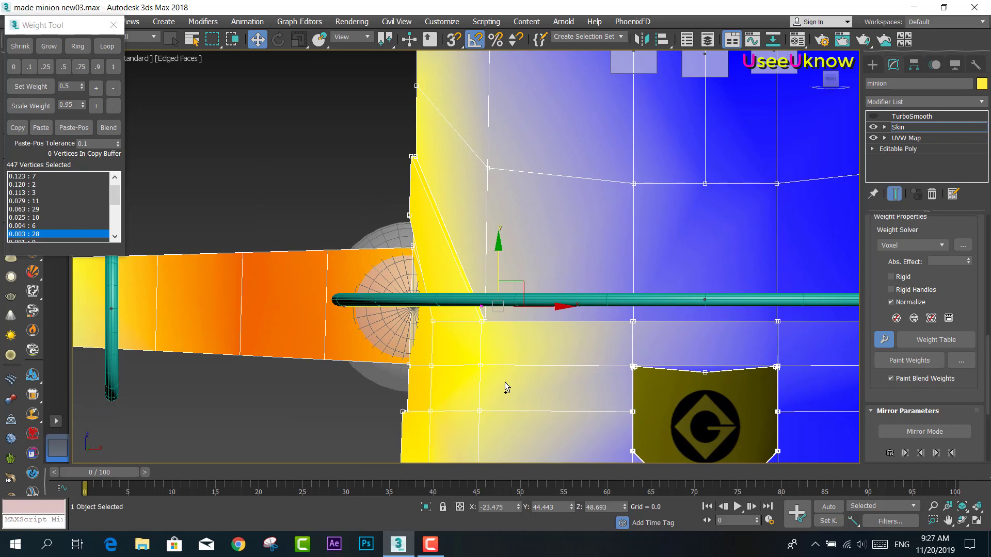
pyautogui.scroll(3, 432, 246)
pyautogui.scroll(3, 450, 240)
pyautogui.scroll(3, 503, 264)
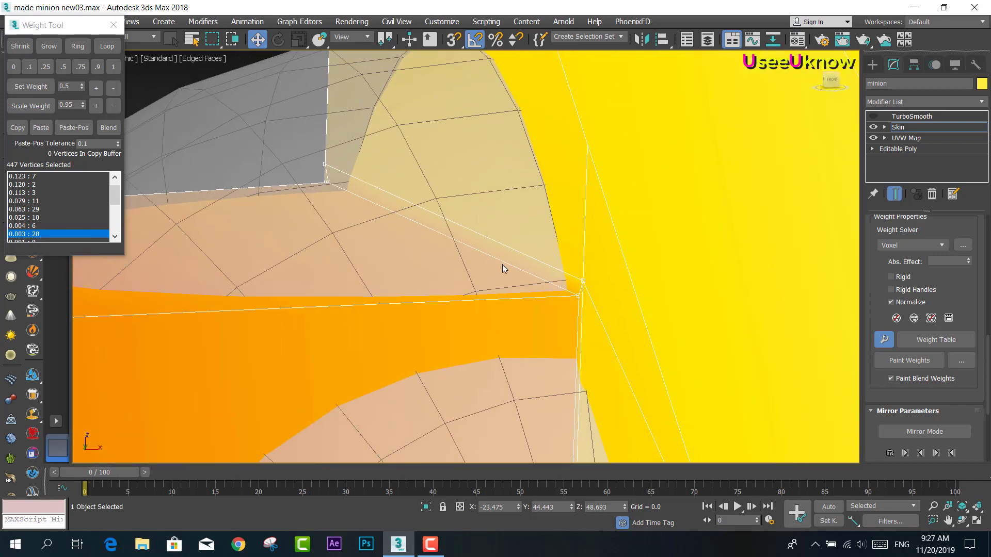
pyautogui.moveTo(503, 264); pyautogui.dragTo(662, 333, button='middle')
pyautogui.scroll(3, 563, 296)
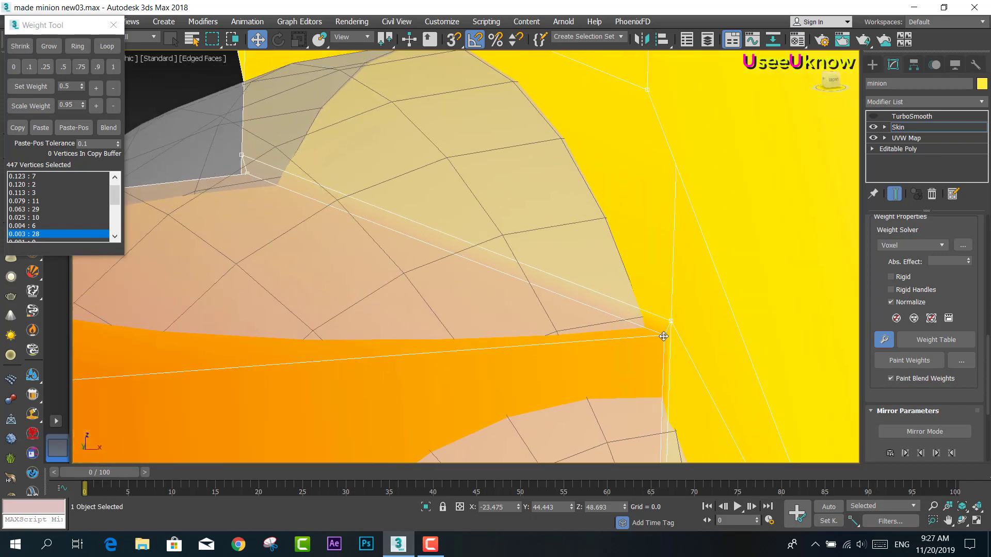
pyautogui.keyDown('alt'); pyautogui.click(664, 336); pyautogui.keyUp('alt')
# Set the selected body vertices' arm-bone weight to 0 and scrub frames to test the arm
pyautogui.moveTo(394, 319)
pyautogui.mouseDown(button='middle')
pyautogui.moveTo(471, 172)
pyautogui.moveTo(608, 115)
pyautogui.moveTo(606, 146)
pyautogui.mouseUp(button='middle')
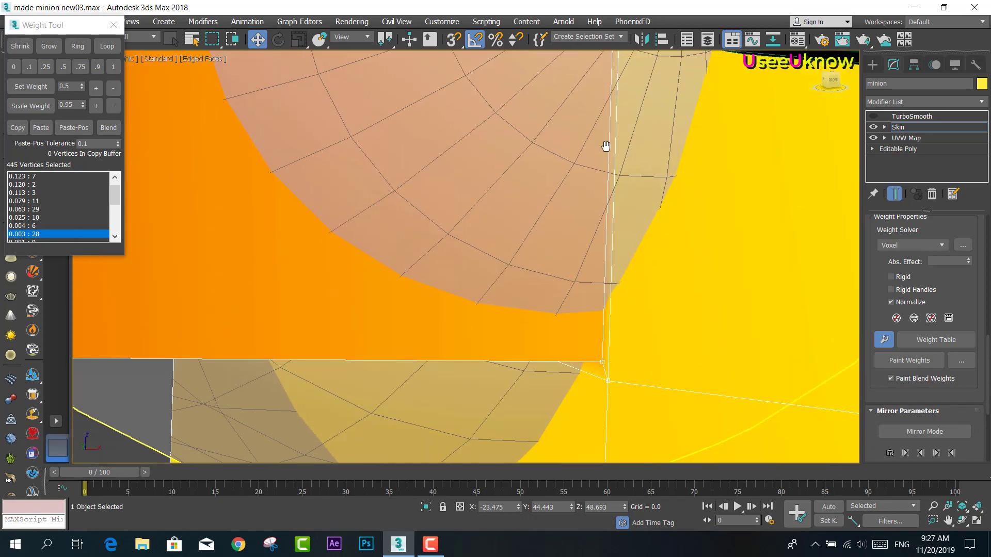
pyautogui.scroll(-3, 612, 313)
pyautogui.scroll(3, 608, 340)
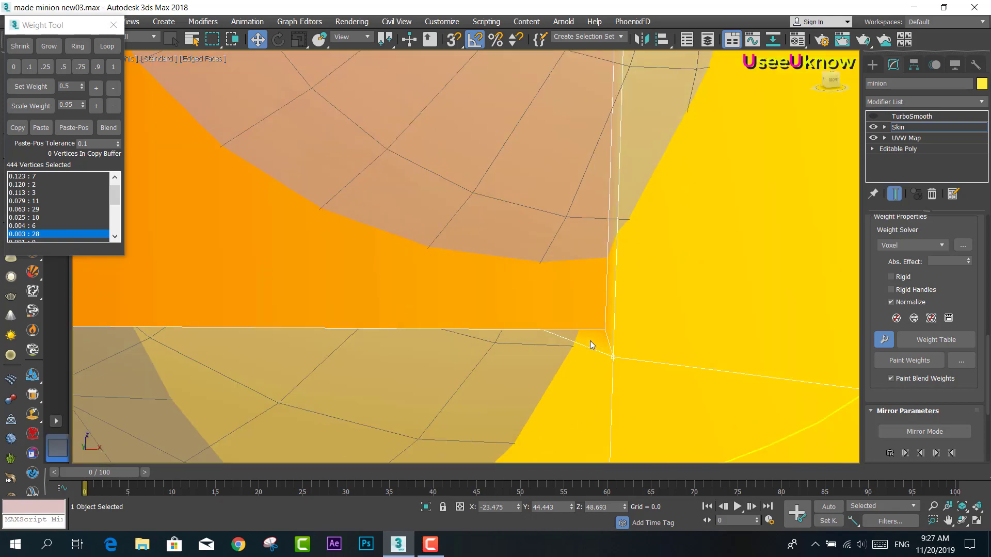
pyautogui.scroll(-3, 590, 341)
pyautogui.keyDown('alt'); pyautogui.moveTo(539, 332); pyautogui.dragTo(606, 292, button='middle'); pyautogui.keyUp('alt')
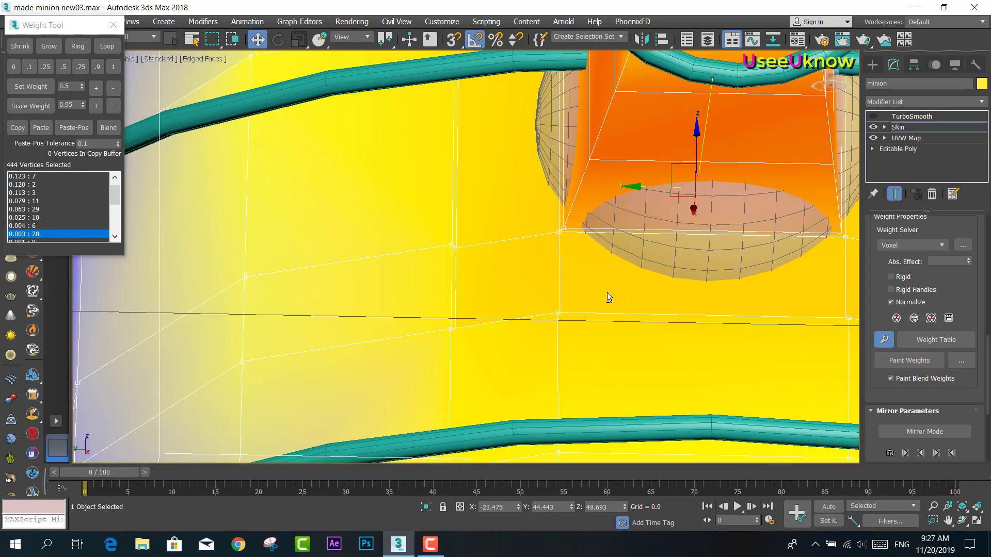
pyautogui.scroll(2, 572, 227)
pyautogui.scroll(-3, 581, 235)
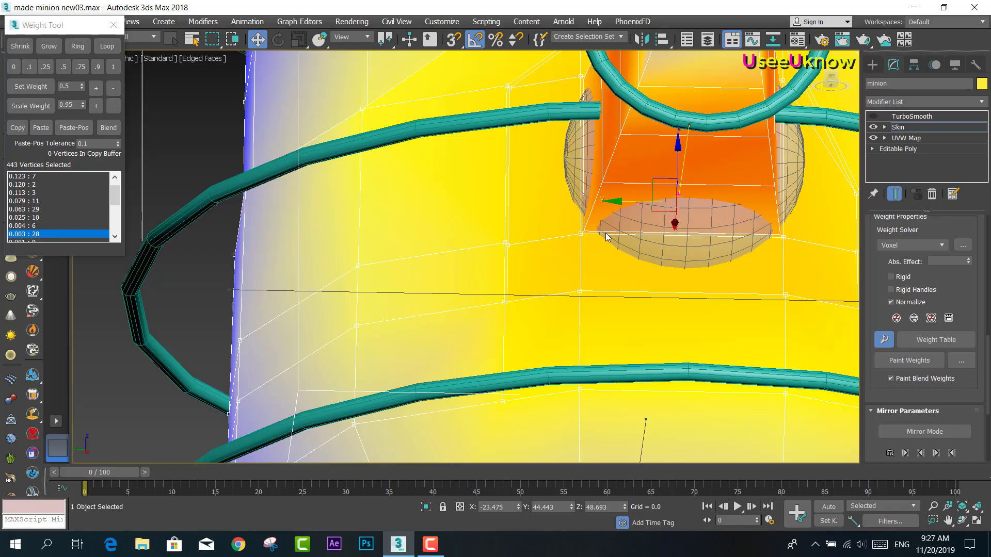
pyautogui.scroll(-2, 606, 234)
pyautogui.scroll(-2, 605, 233)
pyautogui.moveTo(586, 272)
pyautogui.mouseDown(button='middle')
pyautogui.moveTo(530, 309)
pyautogui.moveTo(205, 174)
pyautogui.mouseUp(button='middle')
pyautogui.click(14, 68)
pyautogui.press('z')
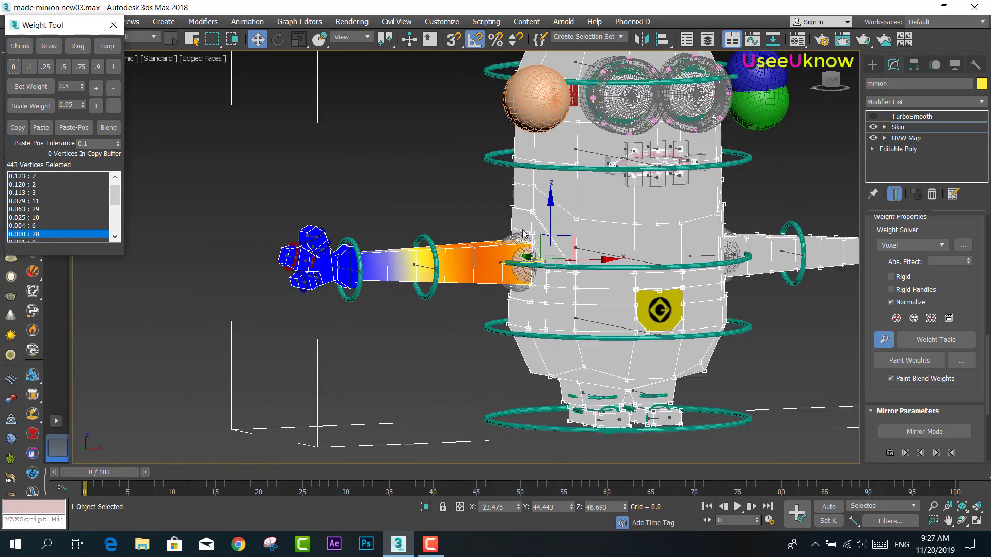
pyautogui.moveTo(129, 476)
pyautogui.mouseDown()
pyautogui.moveTo(243, 484)
pyautogui.moveTo(137, 487)
pyautogui.moveTo(171, 487)
pyautogui.mouseUp()
# Isolate the minion mesh in front view and toggle TurboSmooth to inspect the raised-arm deformation
pyautogui.press('w')
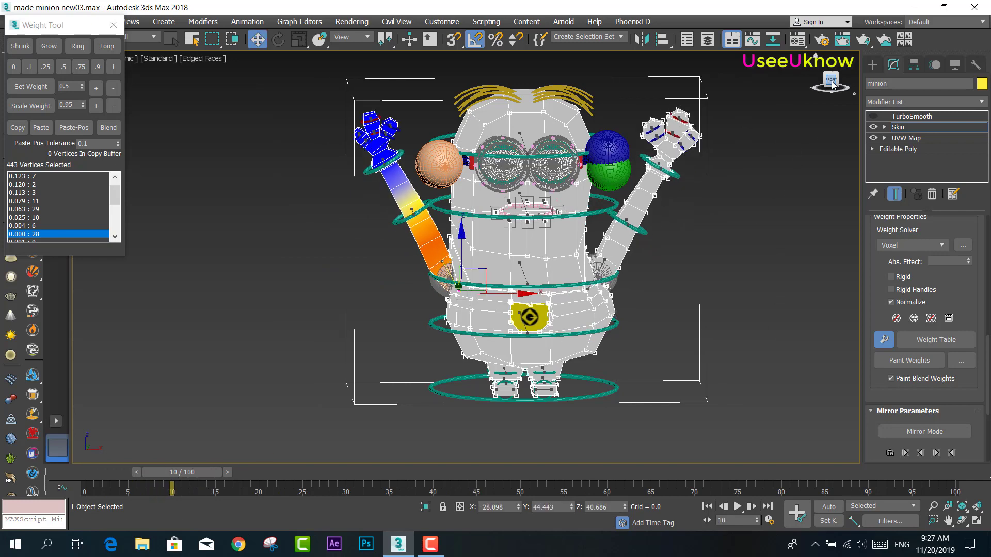
pyautogui.click(831, 81)
pyautogui.scroll(8, 521, 293)
pyautogui.click(492, 272)
pyautogui.moveTo(471, 205); pyautogui.dragTo(311, 300, button='middle')
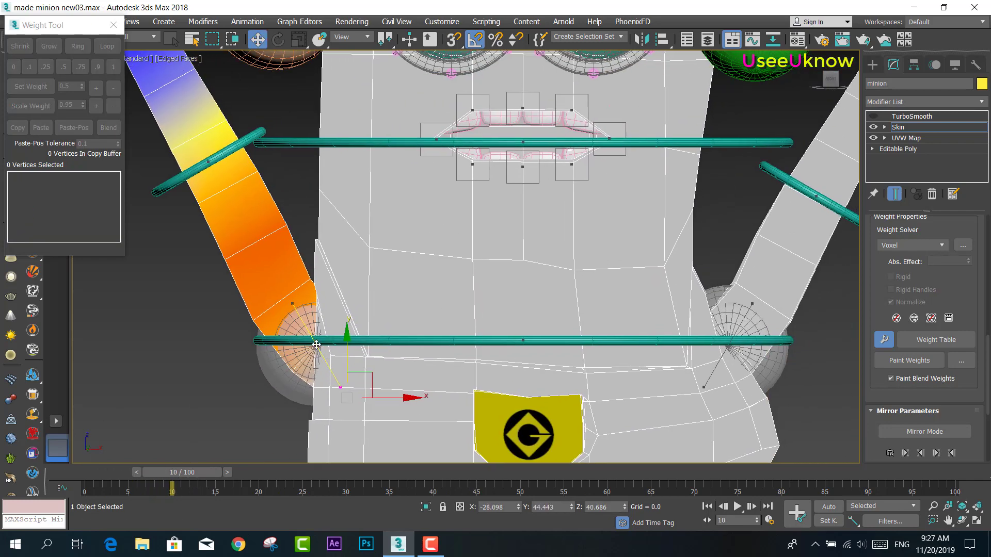
pyautogui.click(426, 507)
pyautogui.scroll(3, 480, 234)
pyautogui.scroll(3, 471, 227)
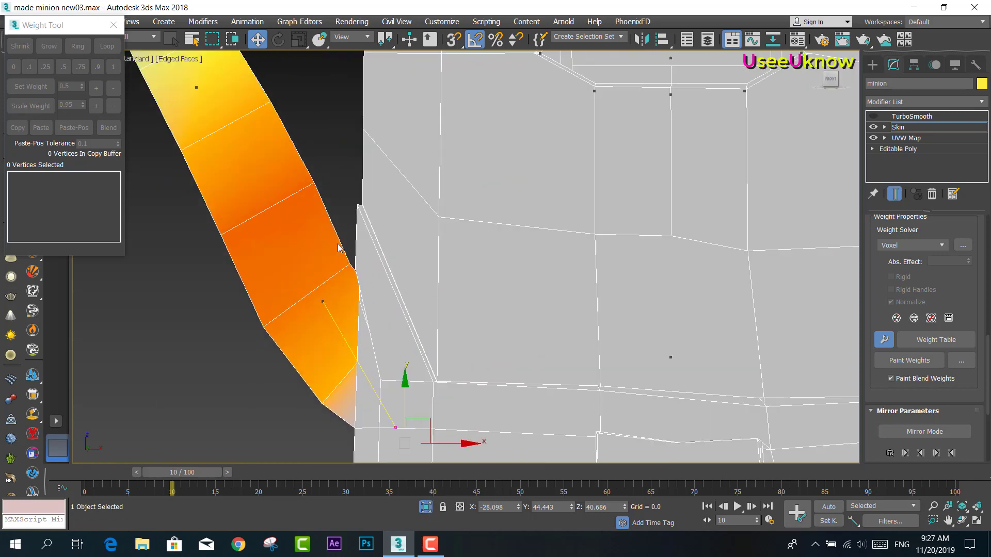
pyautogui.click(873, 117)
pyautogui.scroll(-4, 312, 222)
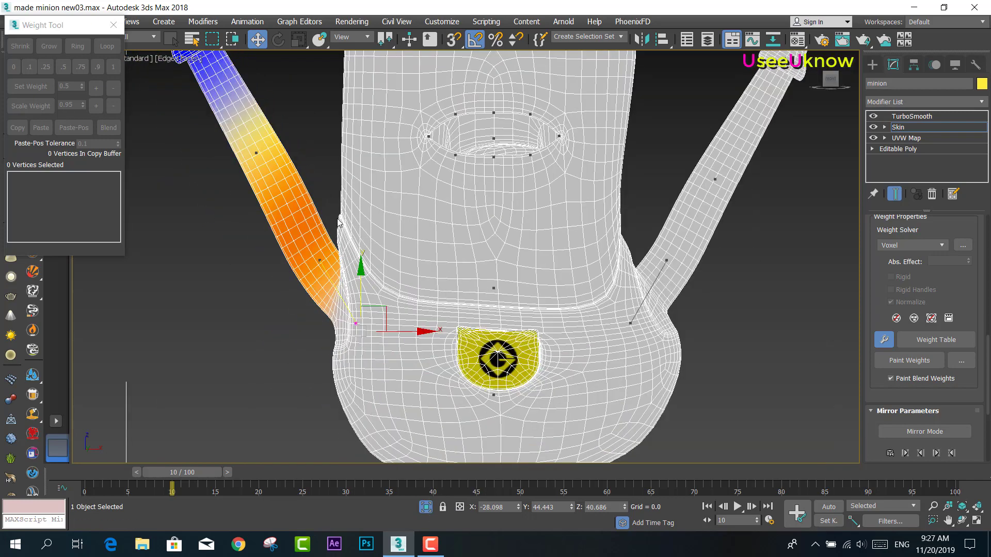
pyautogui.scroll(-2, 310, 221)
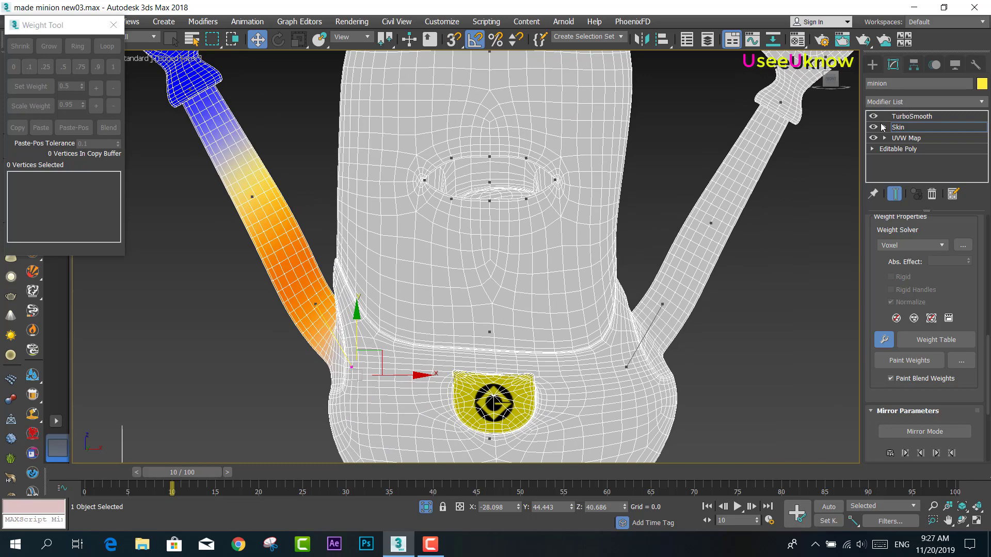
pyautogui.click(873, 116)
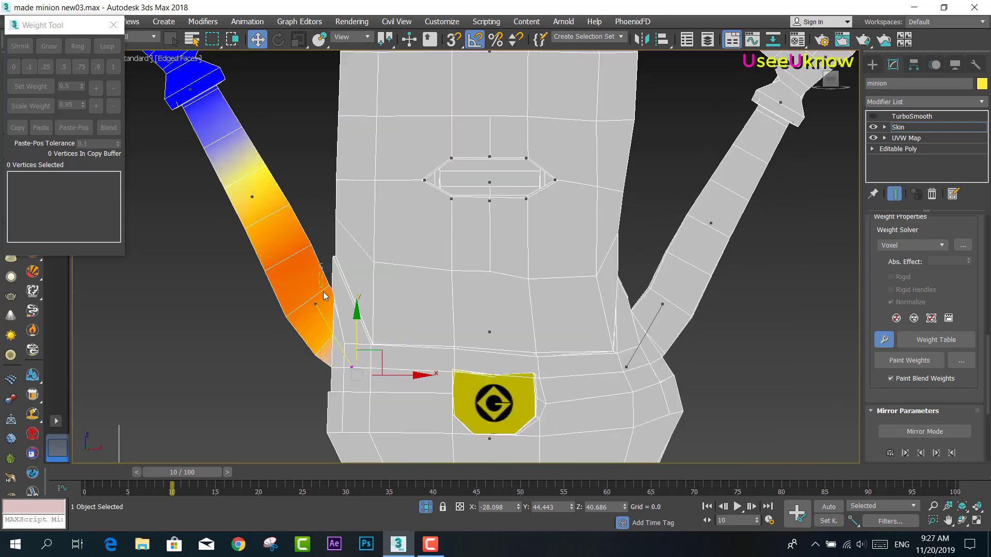
pyautogui.scroll(4, 332, 302)
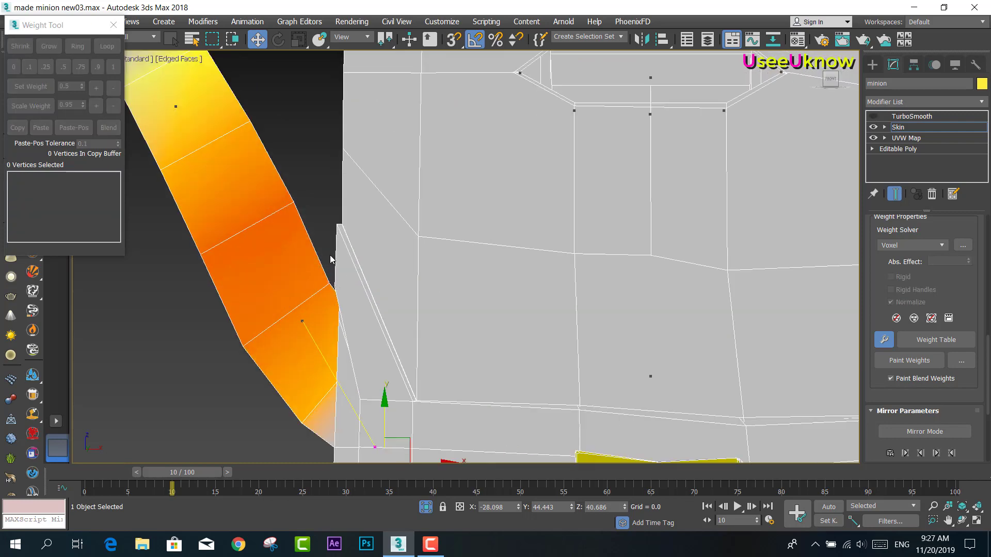
# Raise the first armpit vertex's arm bone weight to about 0.97, checking the smoothed raised pose
pyautogui.moveTo(201, 471); pyautogui.dragTo(149, 470)
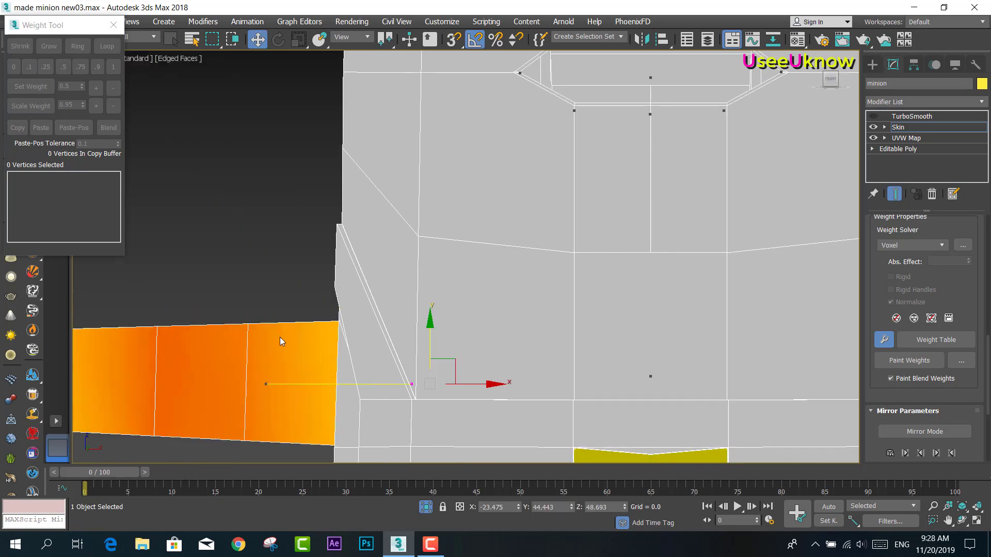
pyautogui.moveTo(217, 295); pyautogui.dragTo(279, 367)
pyautogui.moveTo(119, 472); pyautogui.dragTo(203, 486)
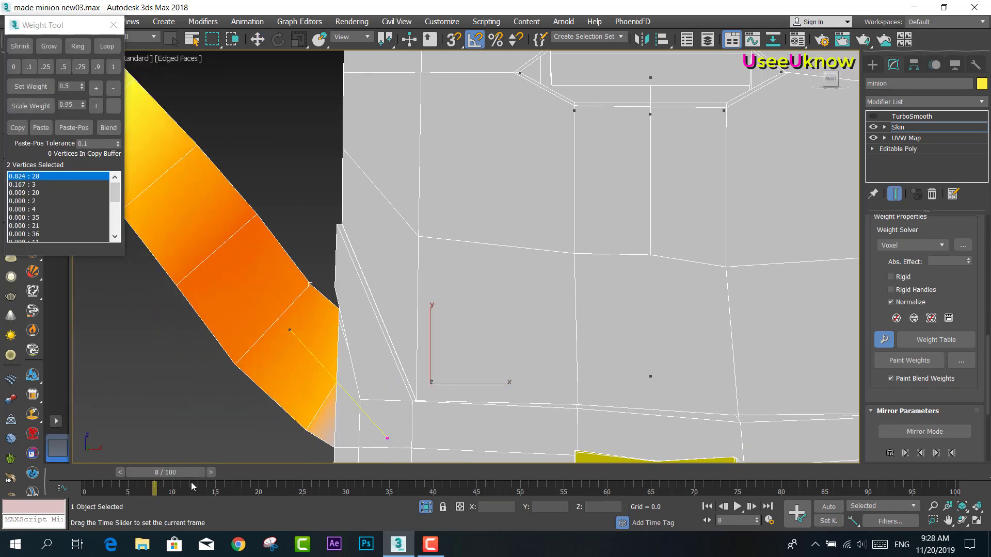
pyautogui.press('w')
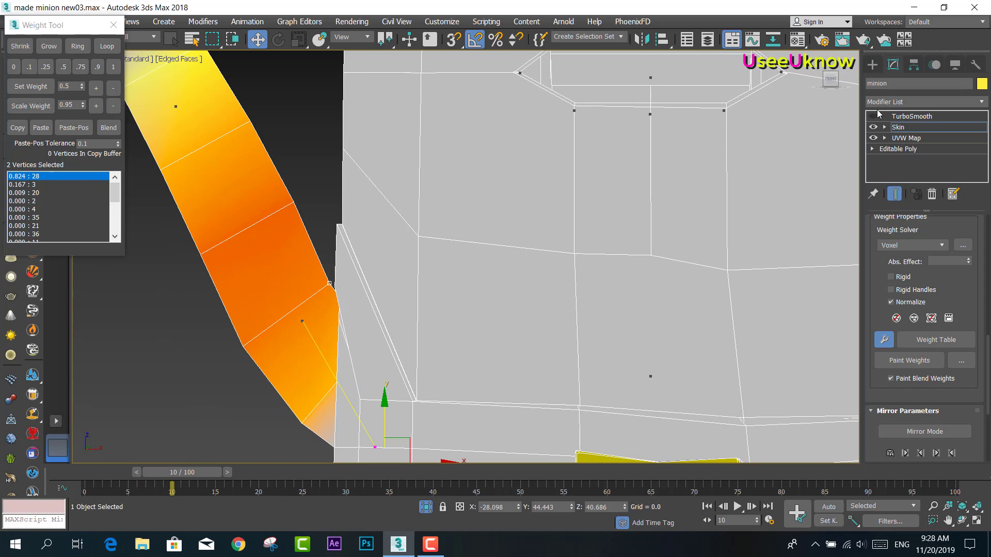
pyautogui.click(873, 116)
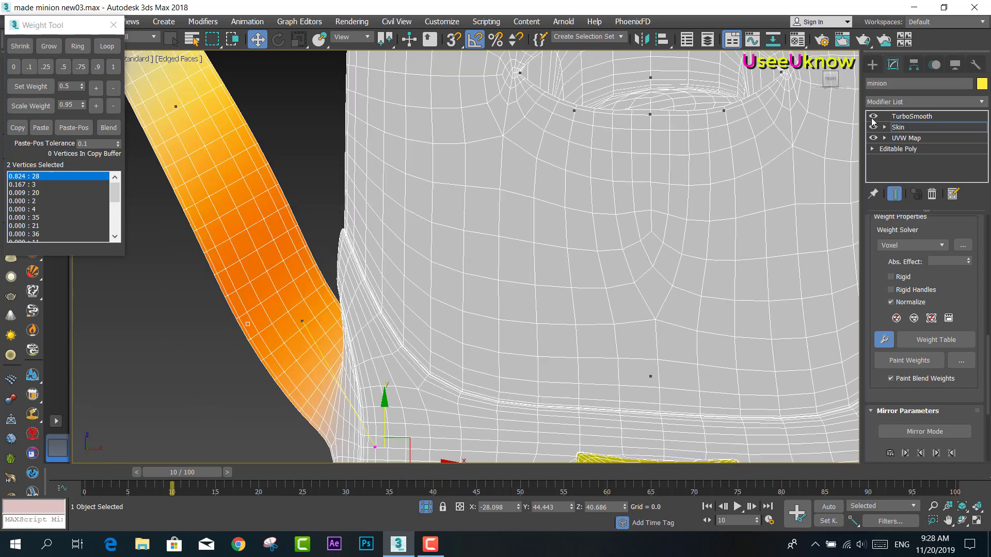
pyautogui.click(96, 87)
pyautogui.click(96, 88)
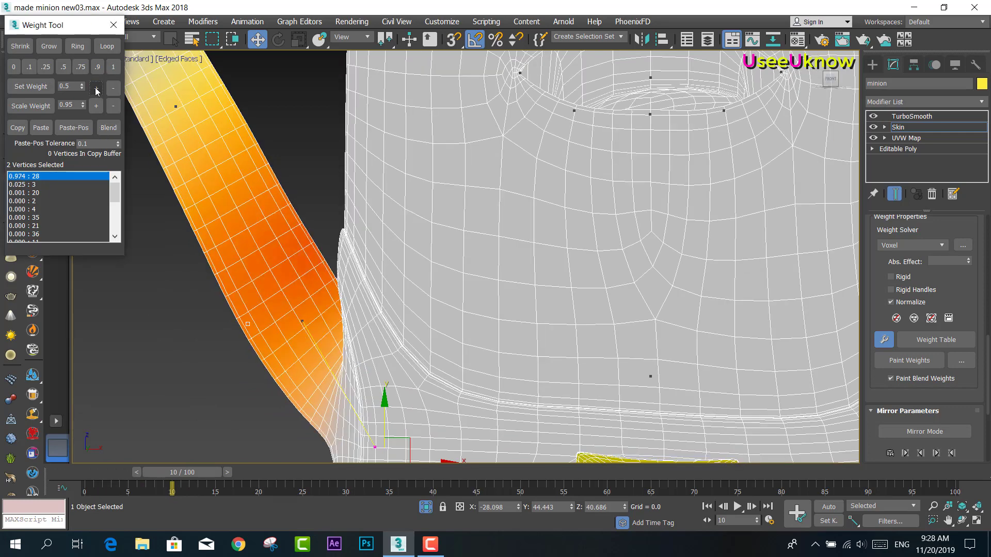
pyautogui.scroll(-2, 289, 158)
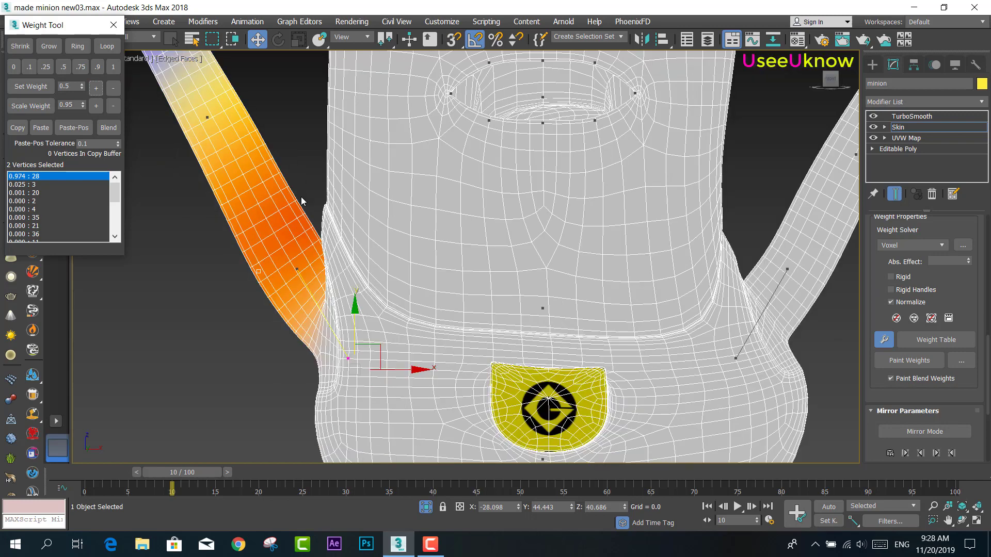
pyautogui.click(868, 118)
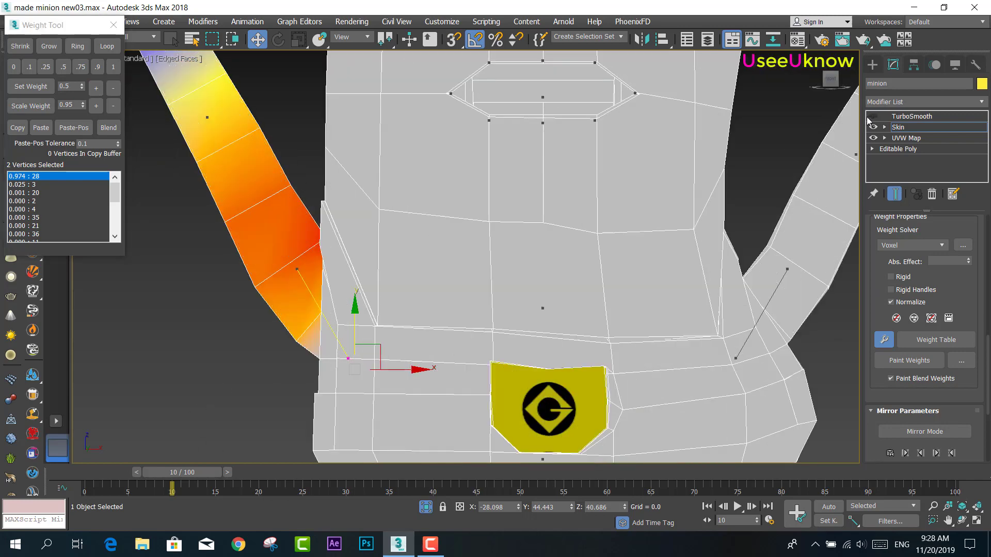
# Raise the next armpit vertex's arm bone weight to about 0.94 and recheck at frame 0
pyautogui.click(287, 187)
pyautogui.click(96, 87)
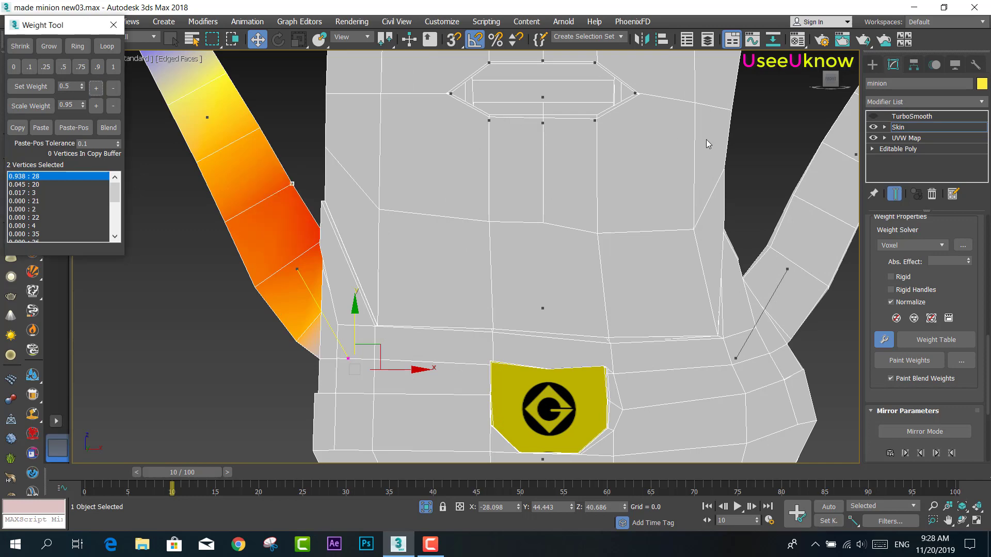
pyautogui.click(873, 117)
pyautogui.scroll(-2, 317, 237)
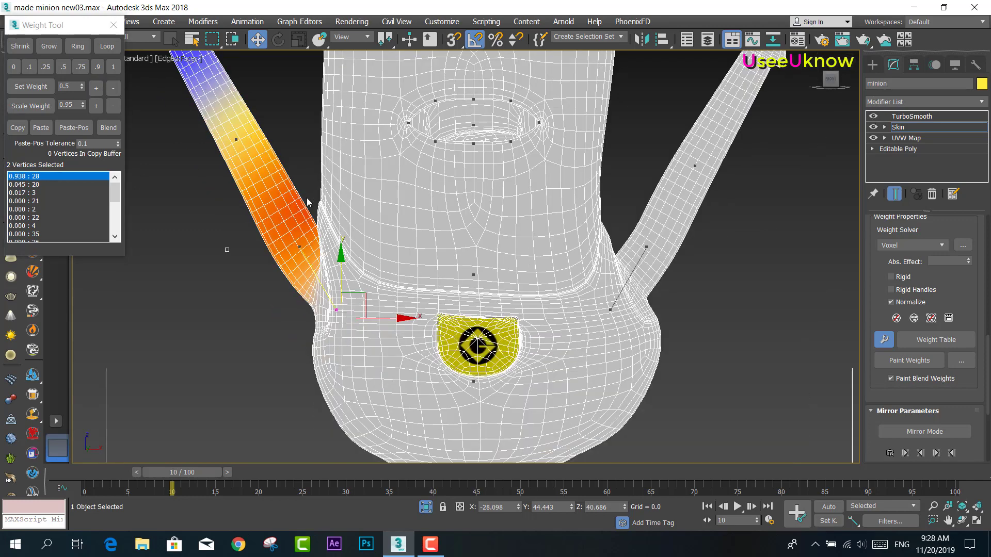
pyautogui.scroll(-2, 307, 197)
pyautogui.scroll(-2, 281, 190)
pyautogui.scroll(-1, 283, 234)
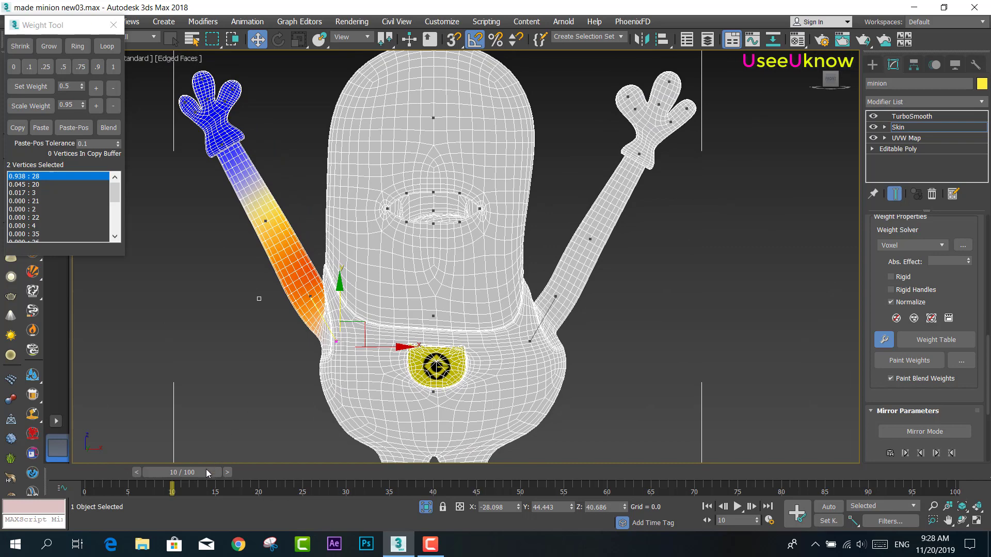
pyautogui.moveTo(206, 471); pyautogui.dragTo(110, 488)
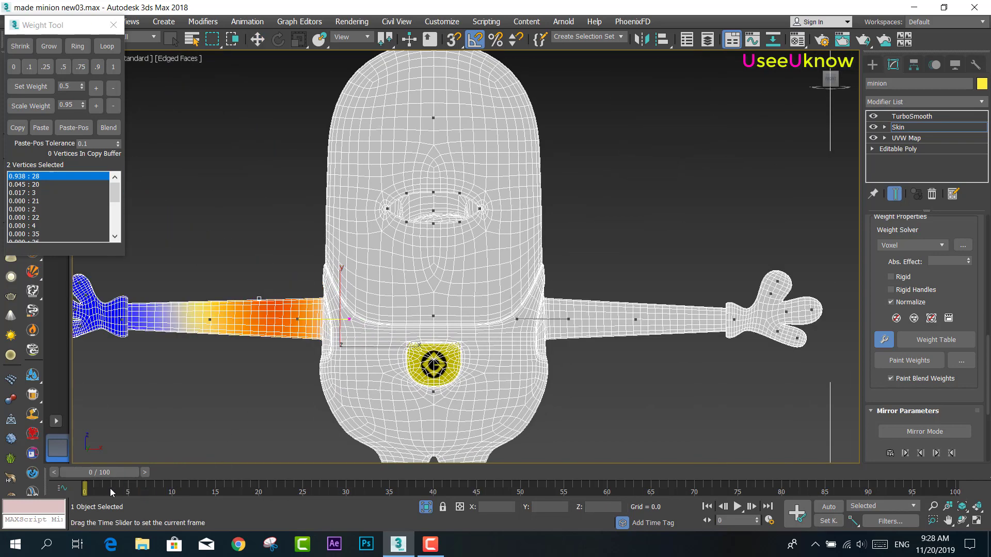
pyautogui.click(874, 117)
# Show the right arm bone's weighting and scrub the animation to test the right arm
pyautogui.click(565, 318)
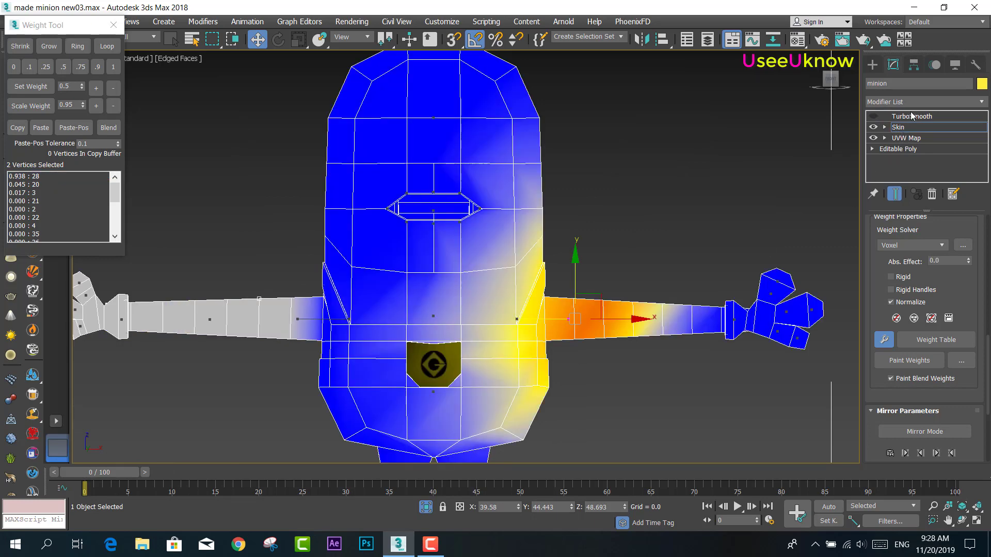
pyautogui.moveTo(119, 473)
pyautogui.mouseDown()
pyautogui.moveTo(194, 474)
pyautogui.moveTo(201, 487)
pyautogui.mouseUp()
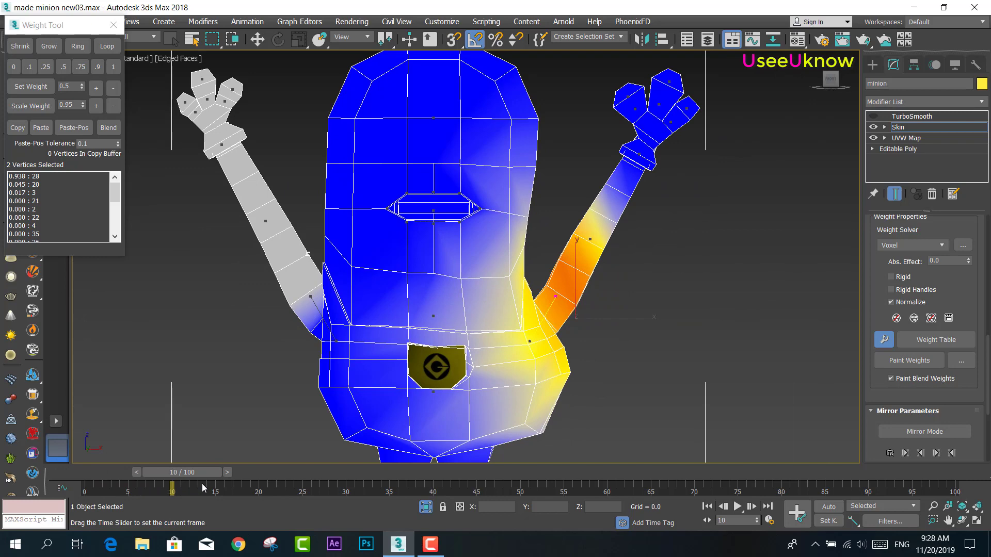
pyautogui.moveTo(204, 487); pyautogui.dragTo(107, 491)
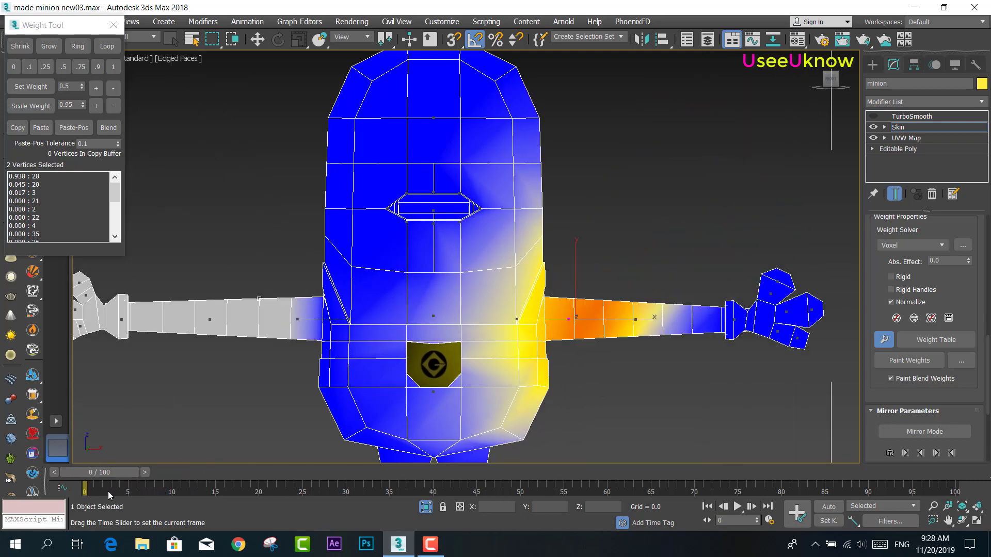
pyautogui.press('w')
pyautogui.hotkey('shift', 'f')
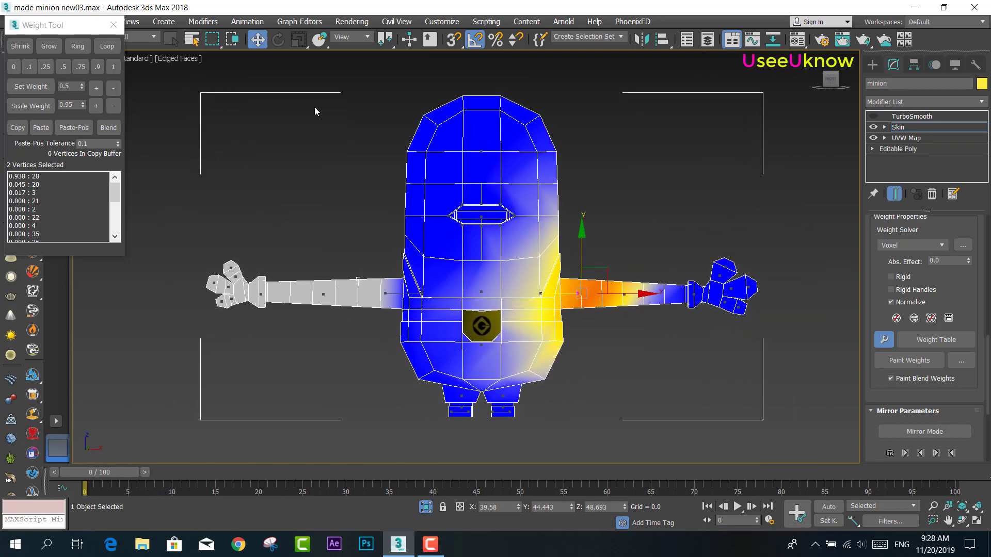
# Set the right arm bone weight to 0 on the 455 torso and left-arm vertices
pyautogui.moveTo(194, 79); pyautogui.dragTo(510, 303)
pyautogui.moveTo(558, 433); pyautogui.dragTo(568, 440)
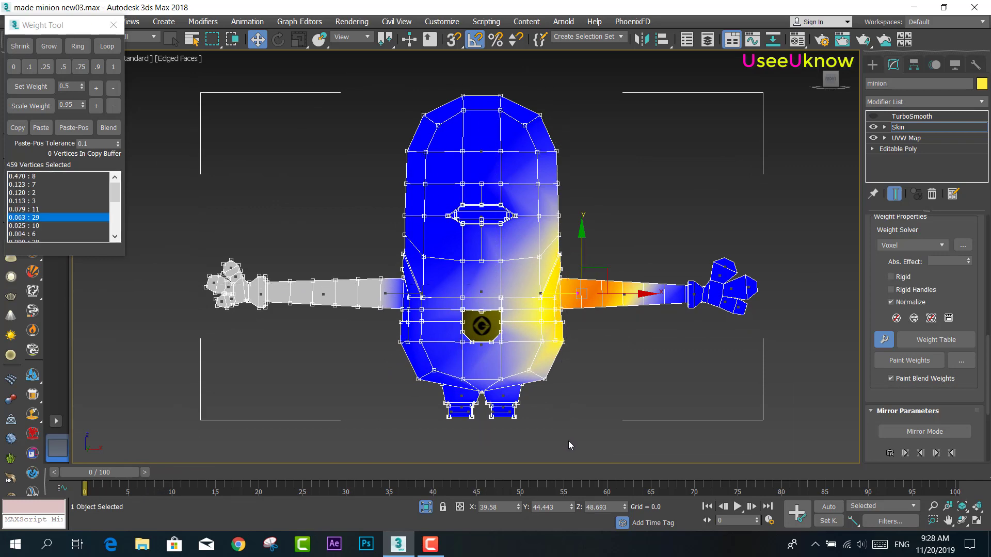
pyautogui.scroll(5, 558, 271)
pyautogui.scroll(3, 537, 245)
pyautogui.scroll(2, 537, 246)
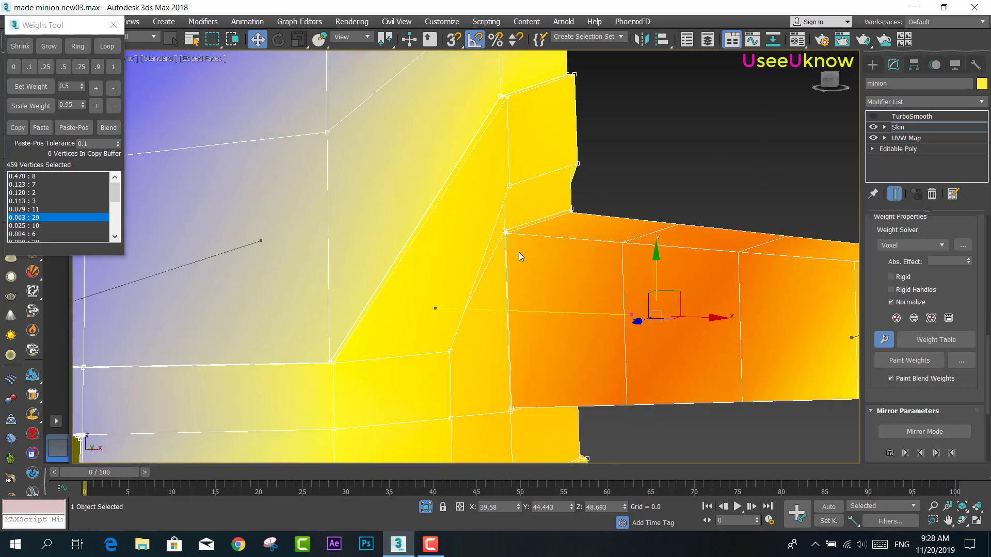
pyautogui.scroll(1, 519, 252)
pyautogui.scroll(3, 516, 255)
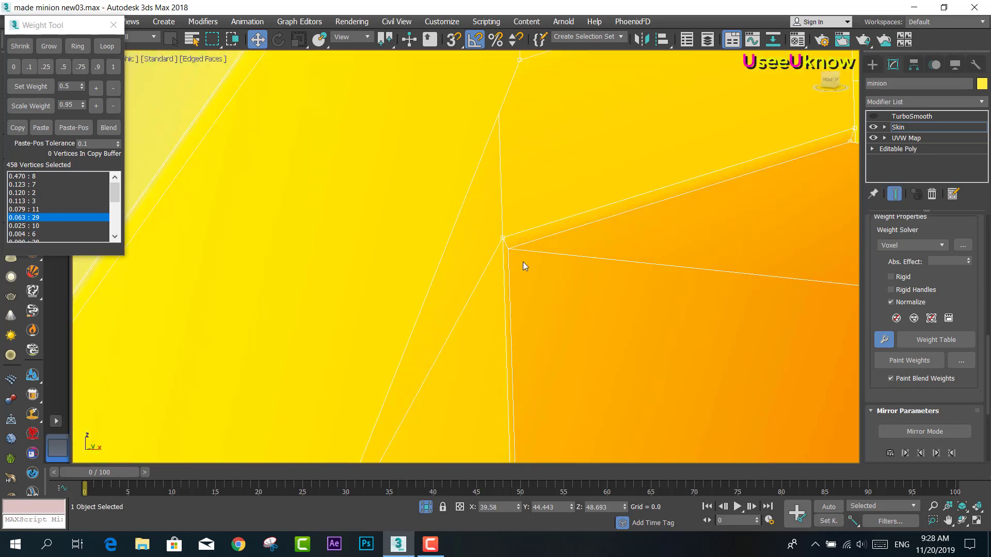
pyautogui.scroll(-5, 522, 262)
pyautogui.scroll(4, 541, 369)
pyautogui.scroll(2, 535, 231)
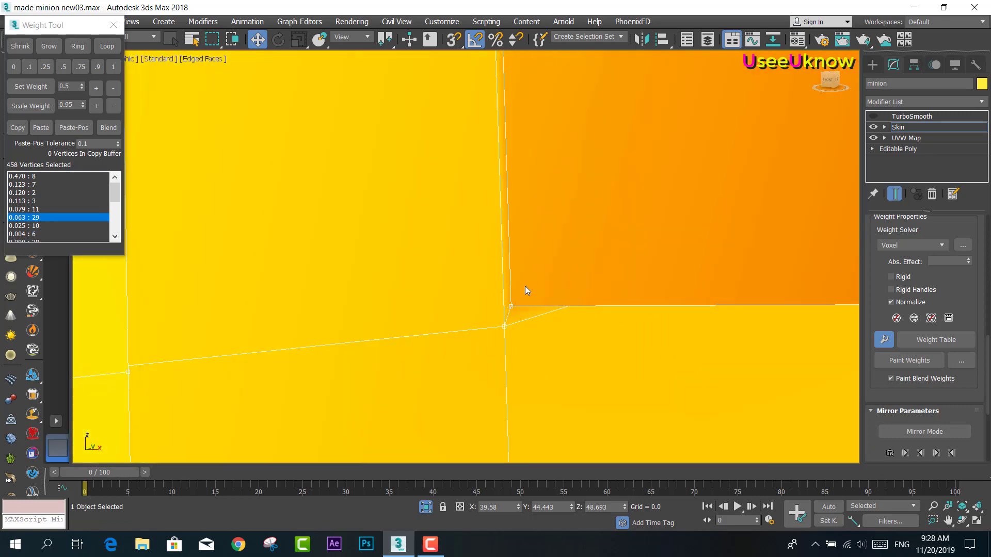
pyautogui.scroll(-3, 536, 309)
pyautogui.moveTo(639, 267)
pyautogui.mouseDown(button='middle')
pyautogui.moveTo(560, 336)
pyautogui.moveTo(289, 331)
pyautogui.moveTo(581, 323)
pyautogui.mouseUp(button='middle')
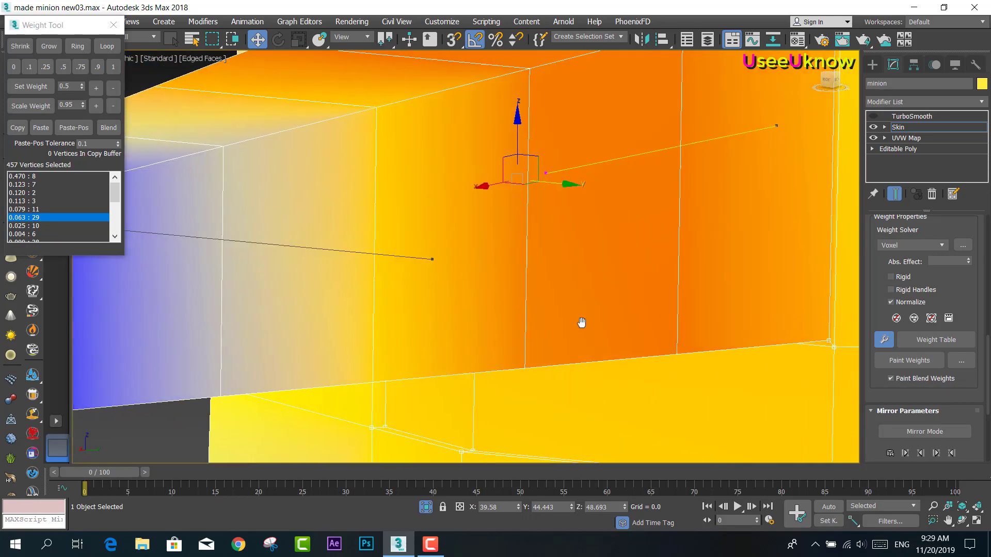
pyautogui.scroll(3, 581, 323)
pyautogui.moveTo(668, 329)
pyautogui.keyDown('alt'); pyautogui.mouseDown(button='middle')
pyautogui.moveTo(651, 449)
pyautogui.moveTo(633, 261)
pyautogui.mouseUp(button='middle'); pyautogui.keyUp('alt')
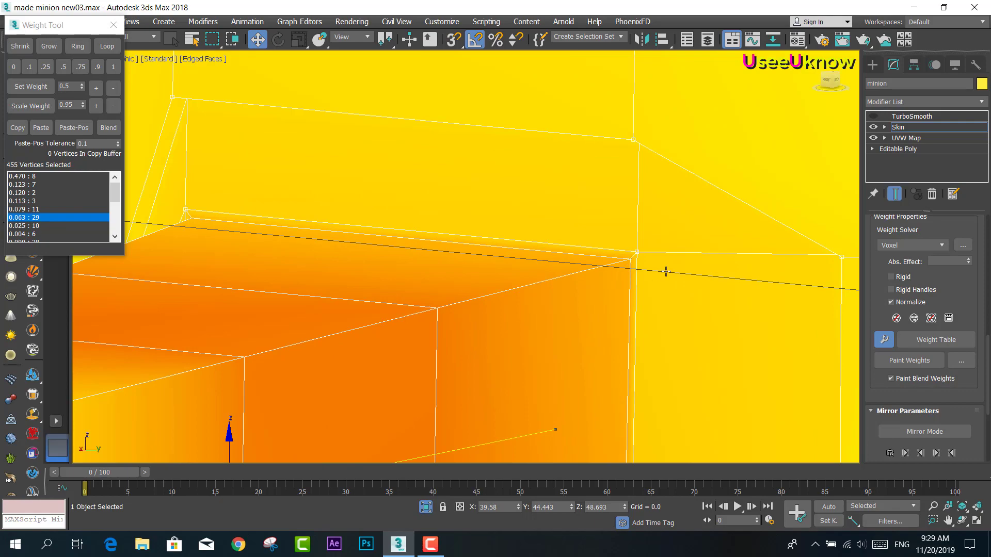
pyautogui.scroll(-3, 664, 271)
pyautogui.scroll(-2, 661, 273)
pyautogui.click(20, 67)
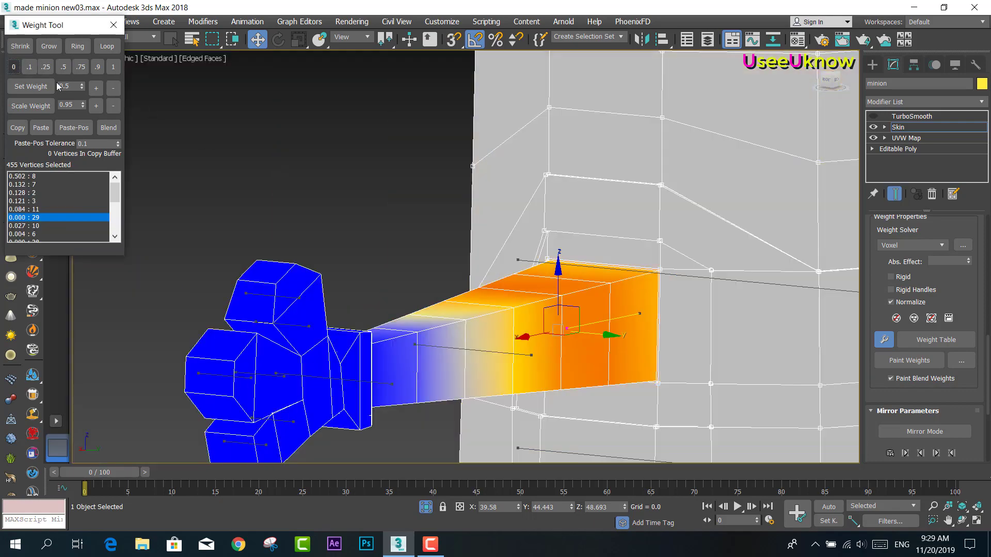
# Select the four right-armpit vertices, which weigh 0.822 to the right arm bone
pyautogui.scroll(-3, 568, 258)
pyautogui.moveTo(567, 258)
pyautogui.keyDown('alt'); pyautogui.mouseDown(button='middle')
pyautogui.moveTo(664, 246)
pyautogui.moveTo(654, 249)
pyautogui.mouseUp(button='middle'); pyautogui.keyUp('alt')
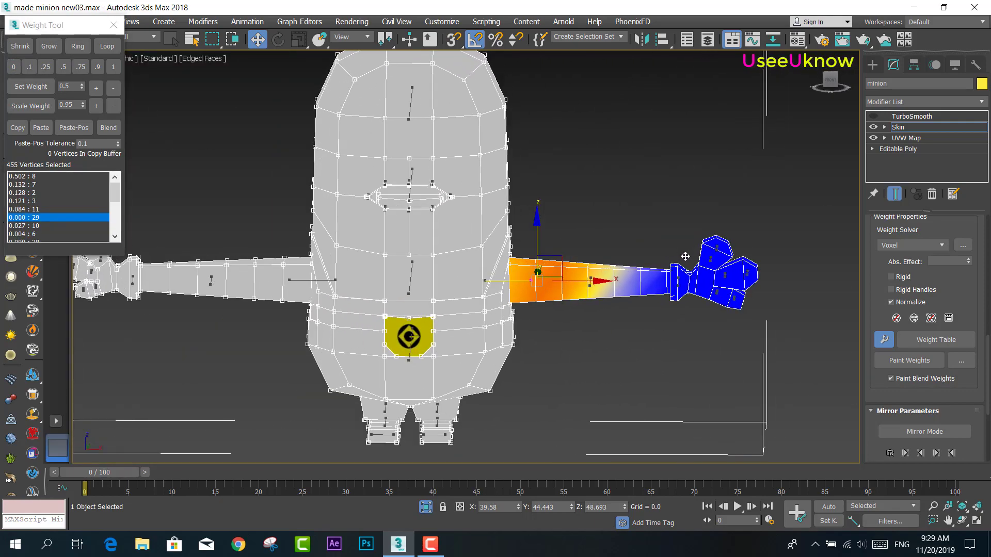
pyautogui.click(571, 235)
pyautogui.keyDown('alt'); pyautogui.moveTo(571, 232); pyautogui.dragTo(559, 237, button='middle'); pyautogui.keyUp('alt')
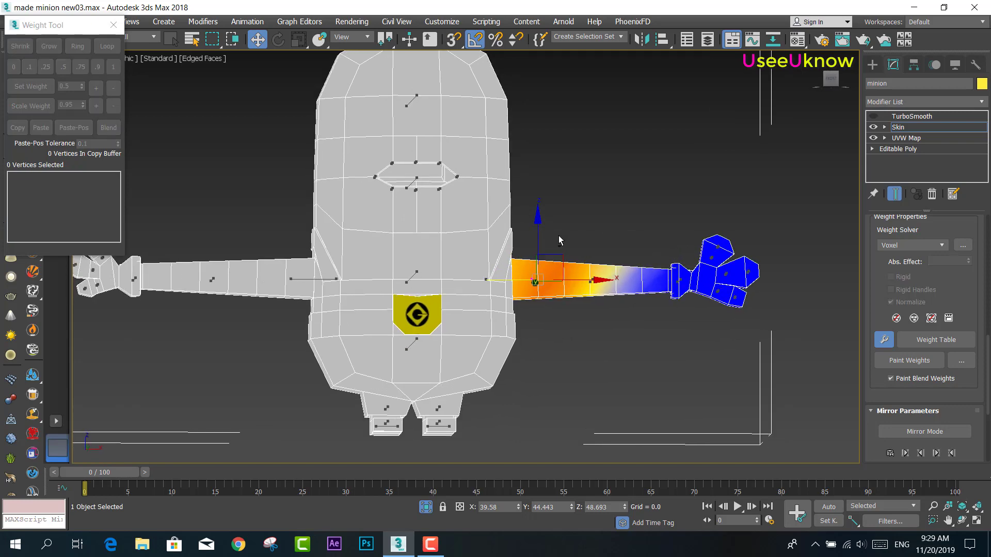
pyautogui.click(571, 280)
pyautogui.keyDown('alt'); pyautogui.moveTo(593, 208); pyautogui.dragTo(592, 220, button='middle'); pyautogui.keyUp('alt')
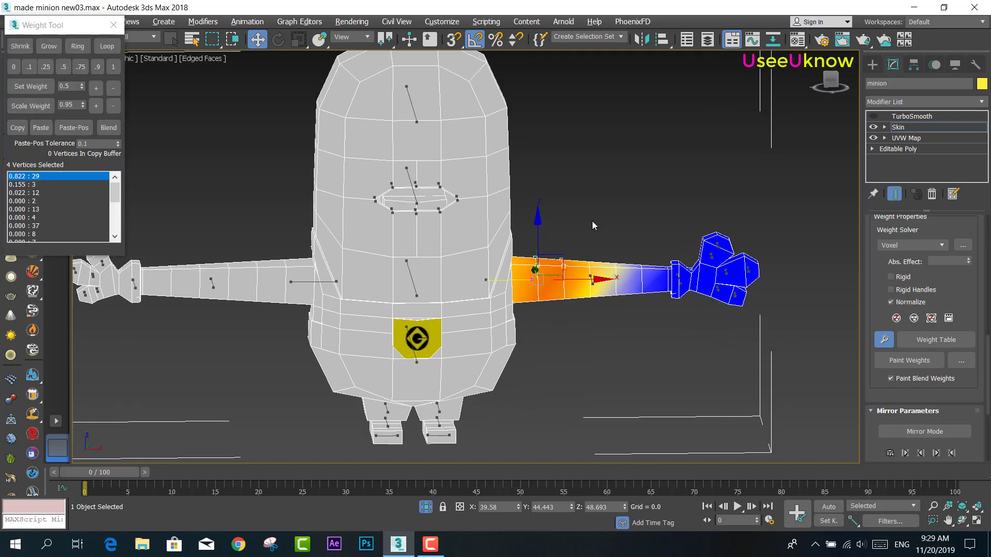
# Raise the right arm weight on the armpit vertices in the frame 10 raised-arm pose
pyautogui.click(841, 85)
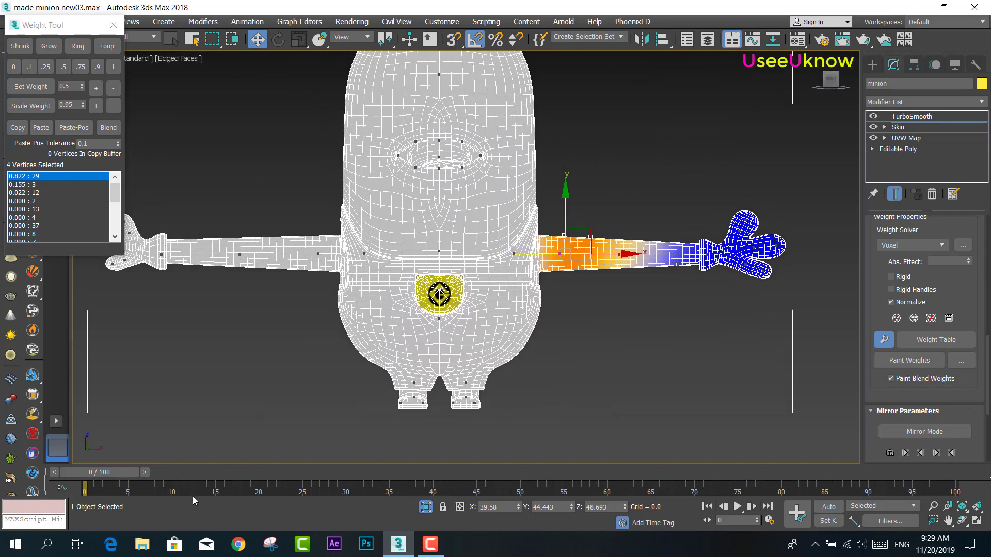
pyautogui.moveTo(94, 474); pyautogui.dragTo(181, 472)
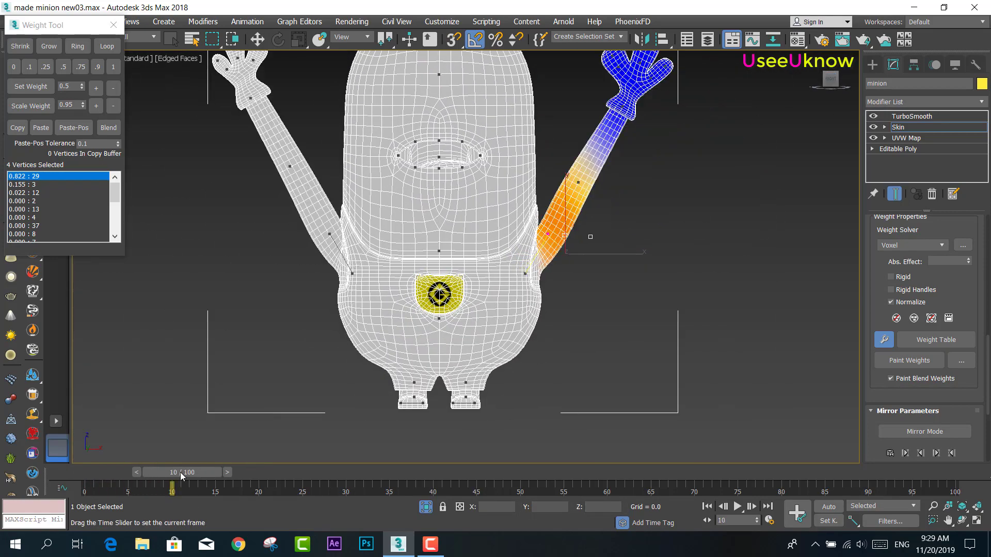
pyautogui.moveTo(561, 264); pyautogui.dragTo(587, 320, button='middle')
pyautogui.scroll(3, 586, 320)
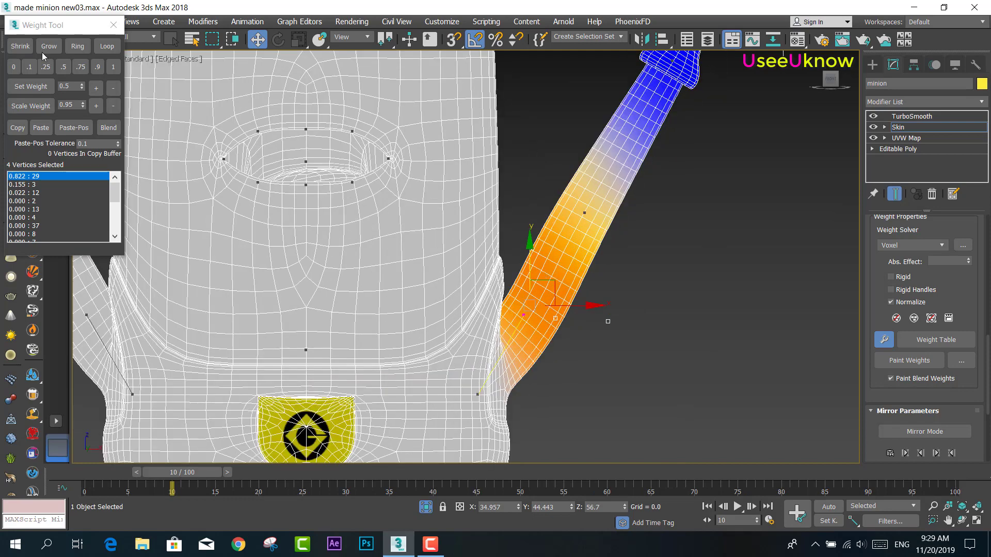
pyautogui.click(96, 88)
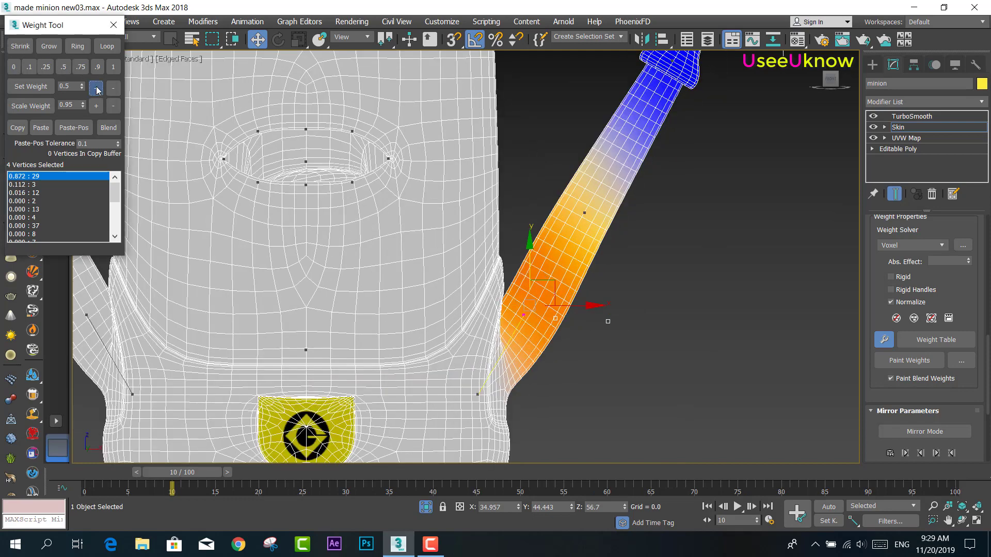
pyautogui.click(96, 88)
pyautogui.moveTo(526, 257); pyautogui.dragTo(656, 270, button='middle')
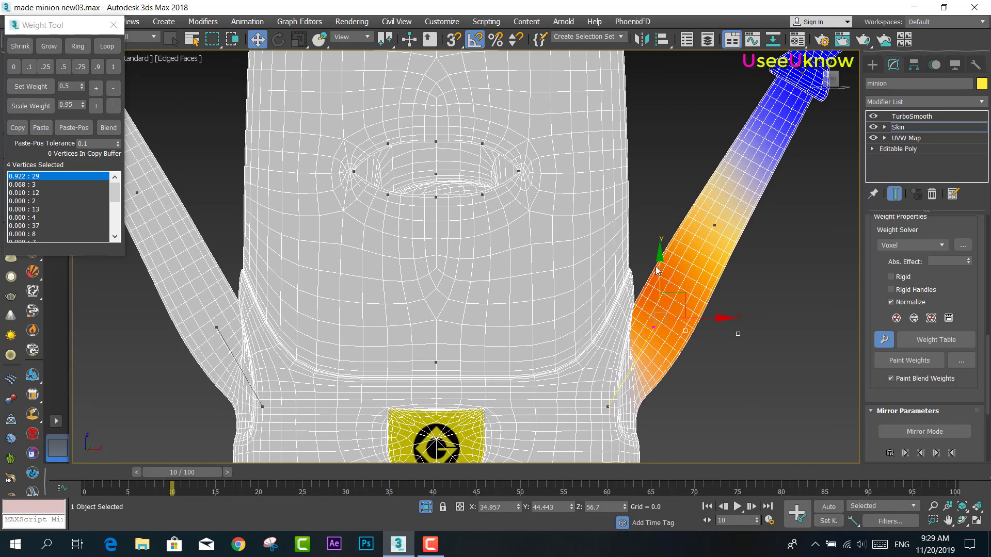
pyautogui.click(727, 334)
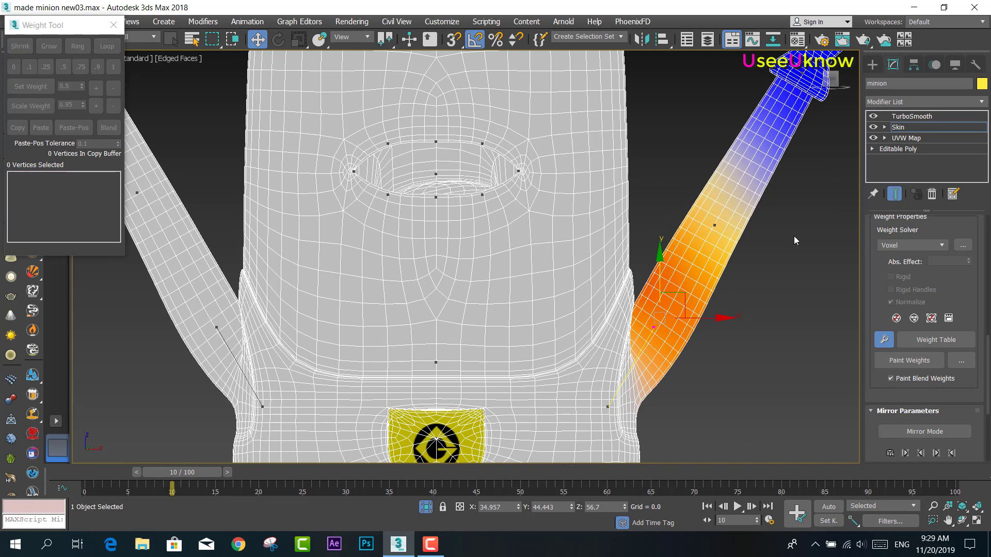
pyautogui.click(873, 117)
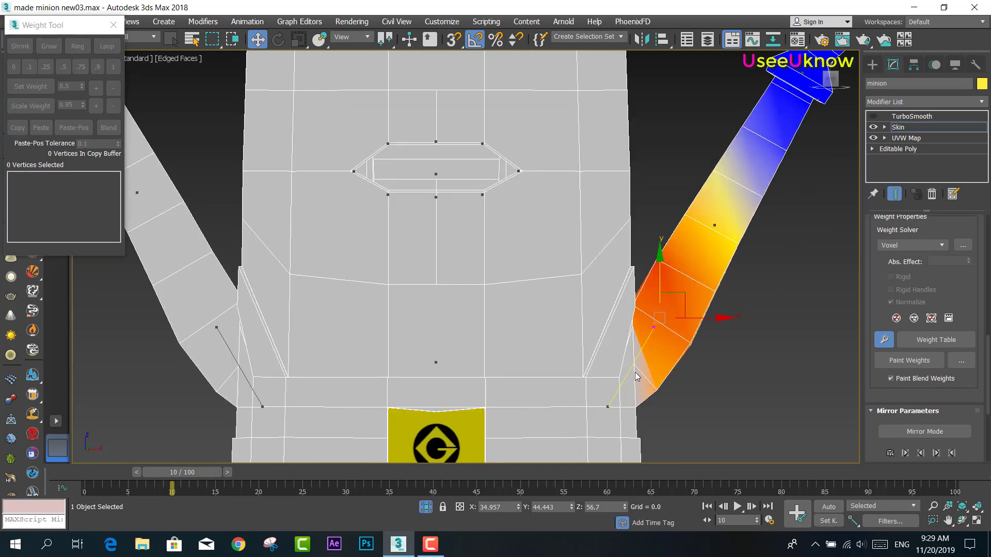
# Weight the two shoulder vertices 0.995 to bone 29, judged on the smoothed raised-arm pose
pyautogui.moveTo(193, 475); pyautogui.dragTo(110, 474)
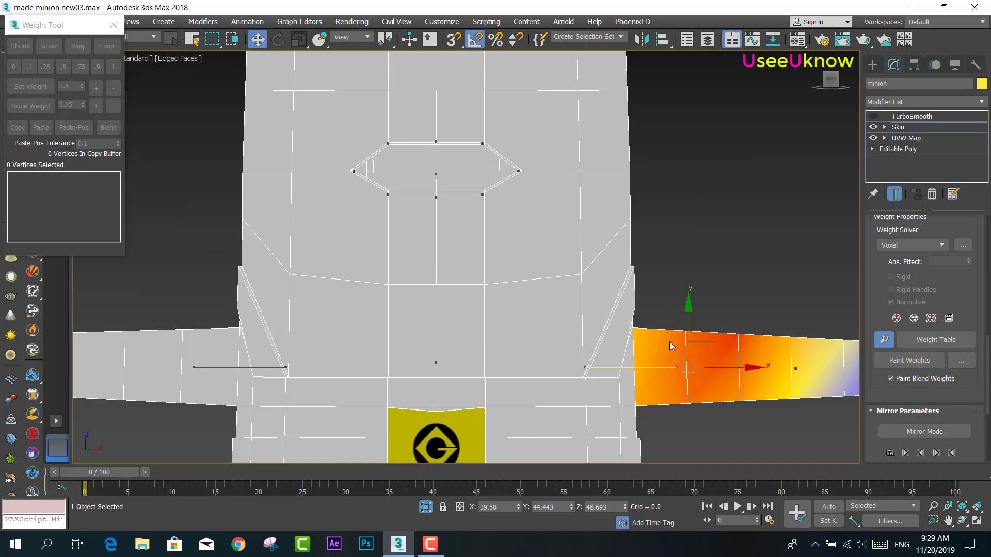
pyautogui.click(690, 367)
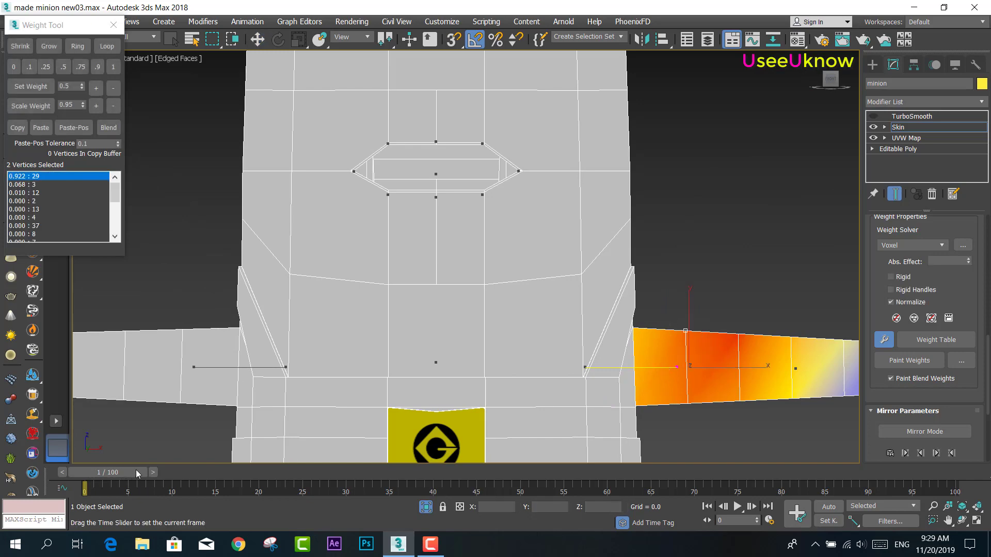
pyautogui.moveTo(110, 473); pyautogui.dragTo(193, 473)
pyautogui.press('w')
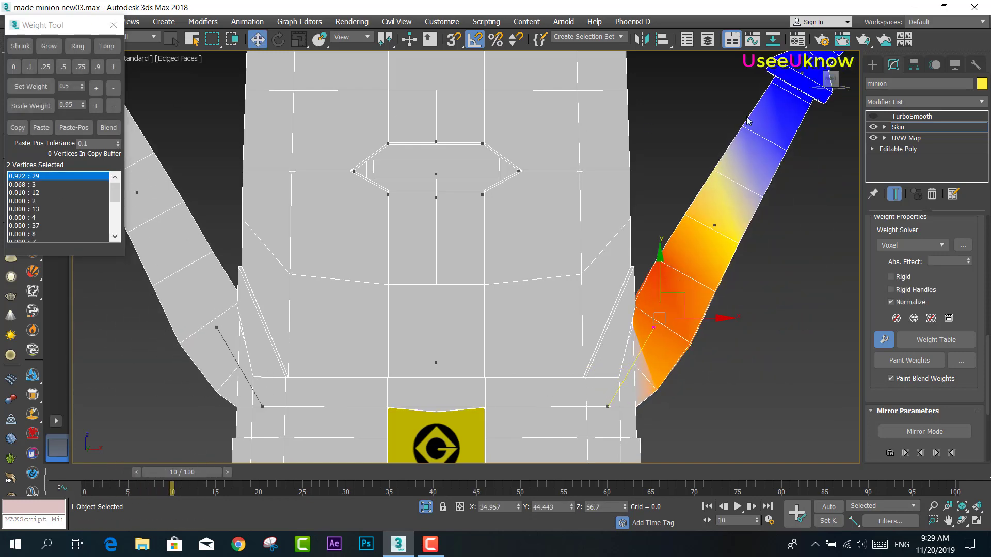
pyautogui.click(872, 117)
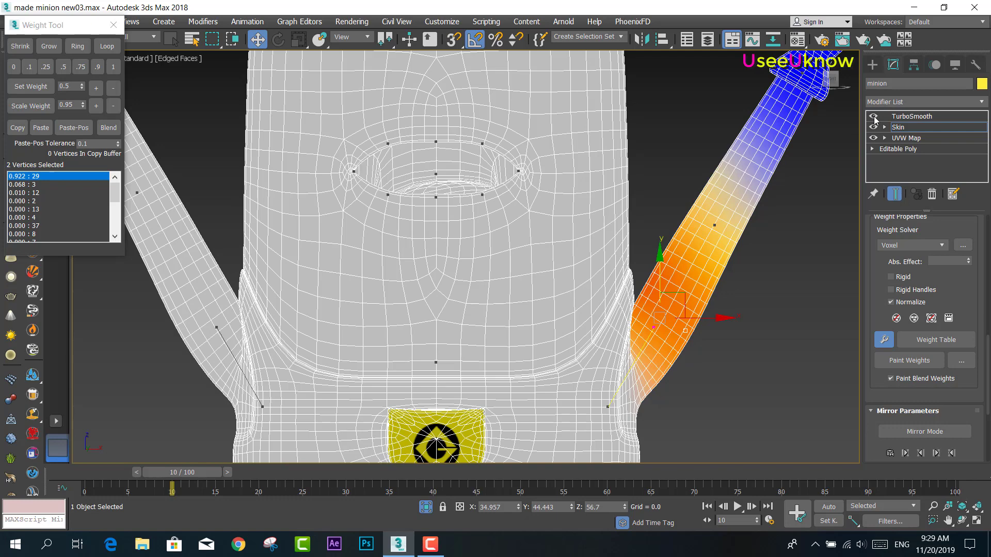
pyautogui.click(96, 89)
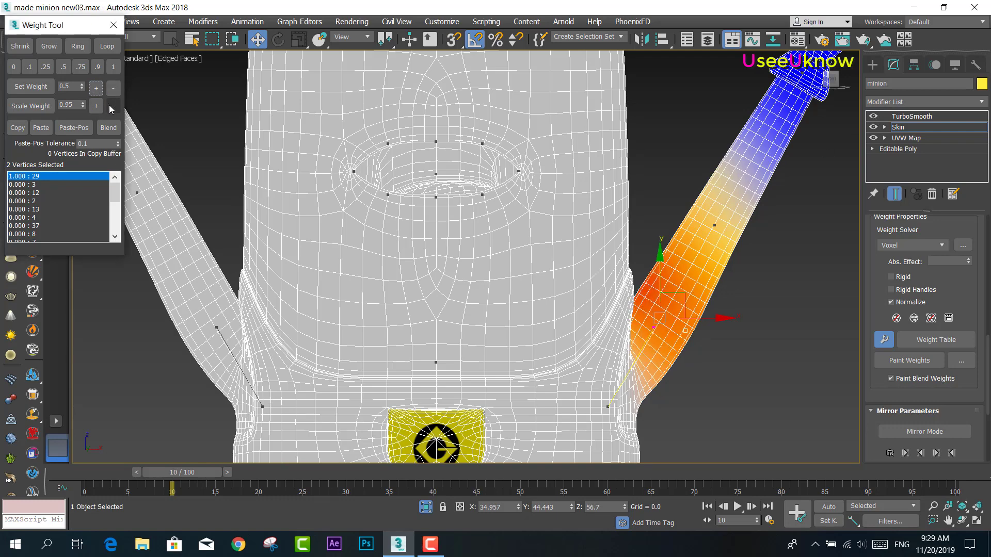
pyautogui.click(113, 106)
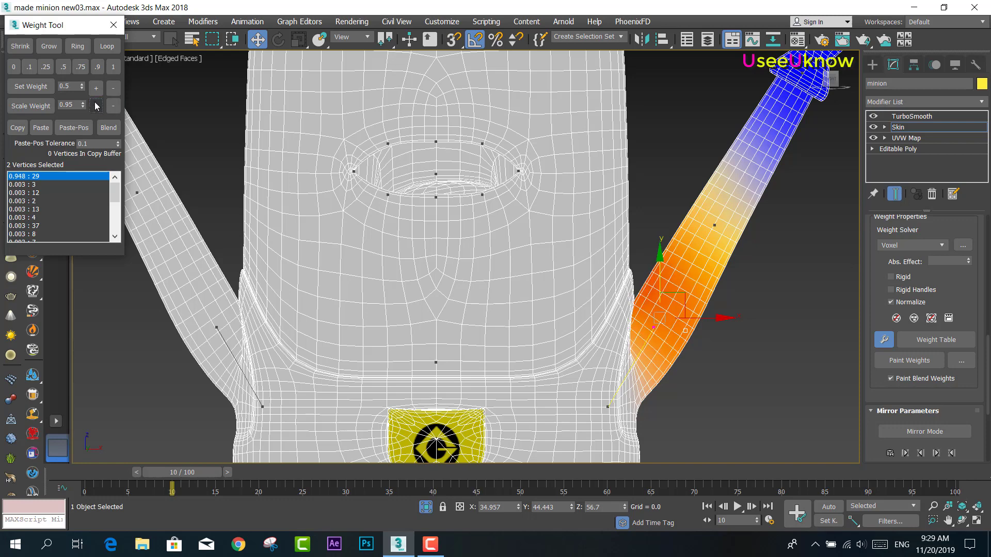
pyautogui.click(96, 106)
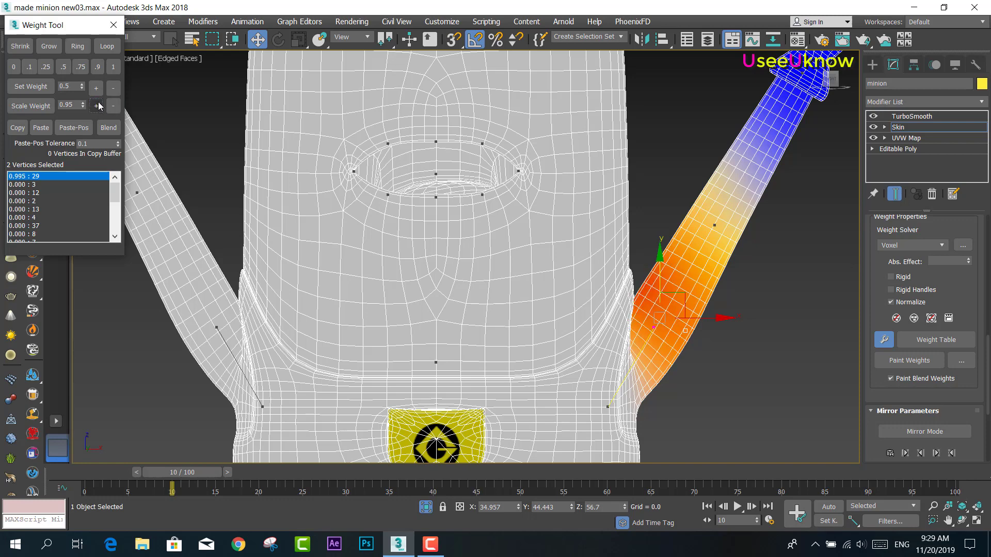
pyautogui.scroll(-3, 695, 369)
pyautogui.moveTo(695, 369); pyautogui.dragTo(684, 326, button='middle')
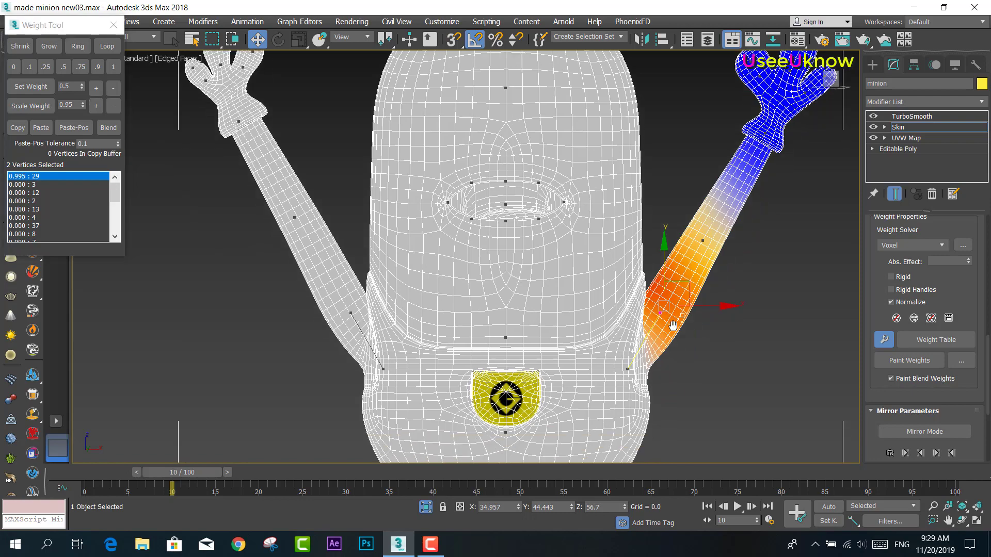
# Test-render the raised-arm pose from two angles, including an armpit close-up, then scrub to frame 5
pyautogui.click(864, 43)
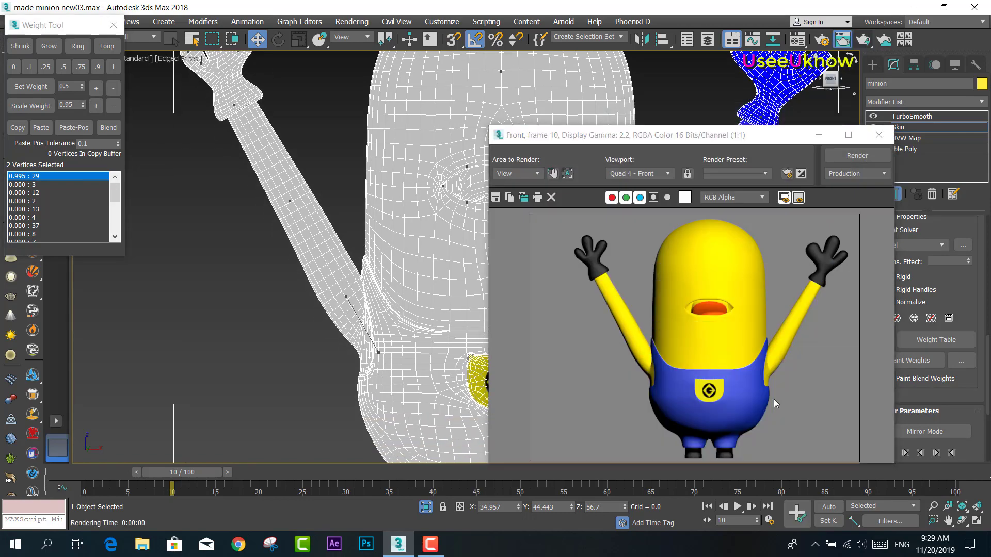
pyautogui.keyDown('alt'); pyautogui.moveTo(537, 373); pyautogui.dragTo(326, 293, button='middle'); pyautogui.keyUp('alt')
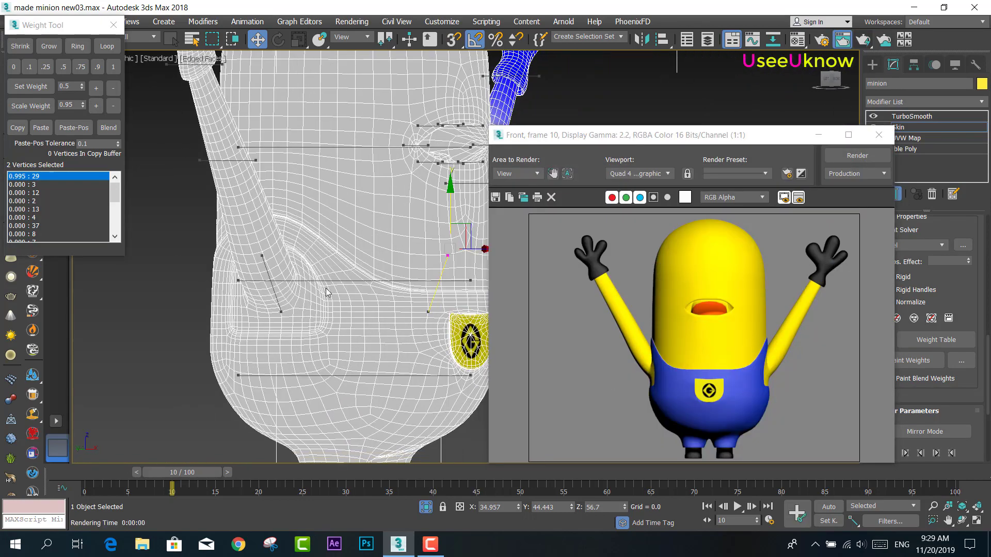
pyautogui.click(849, 156)
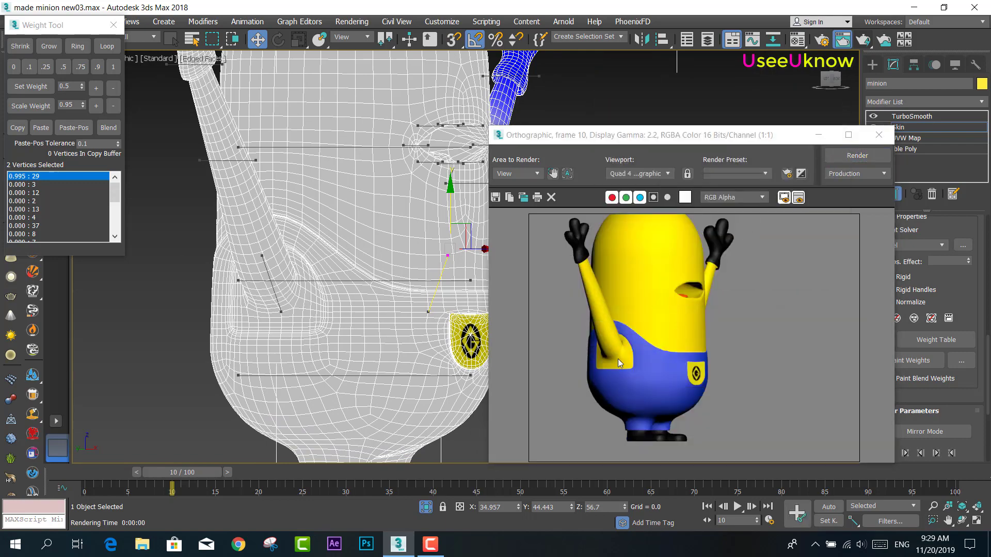
pyautogui.scroll(3, 292, 308)
pyautogui.moveTo(290, 298); pyautogui.dragTo(431, 243, button='middle')
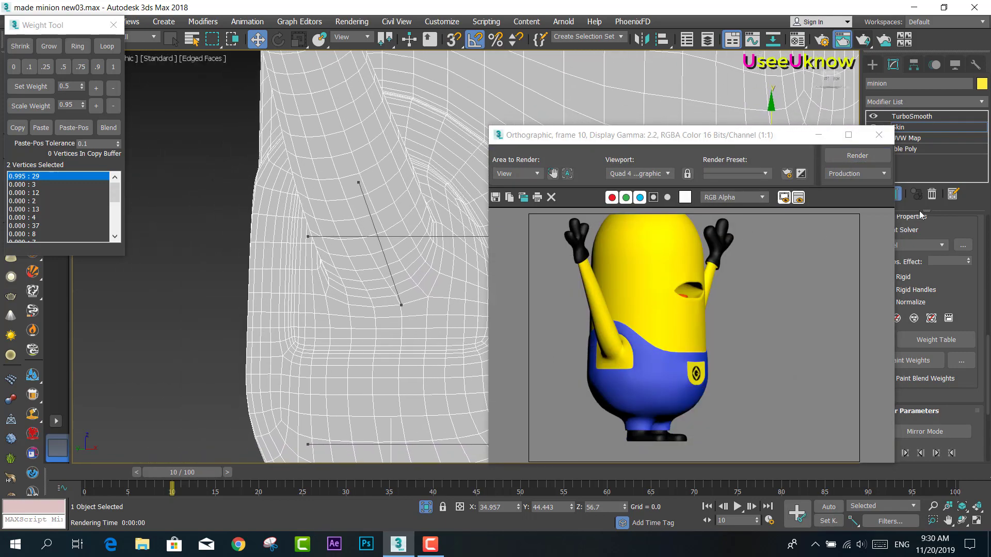
pyautogui.click(872, 158)
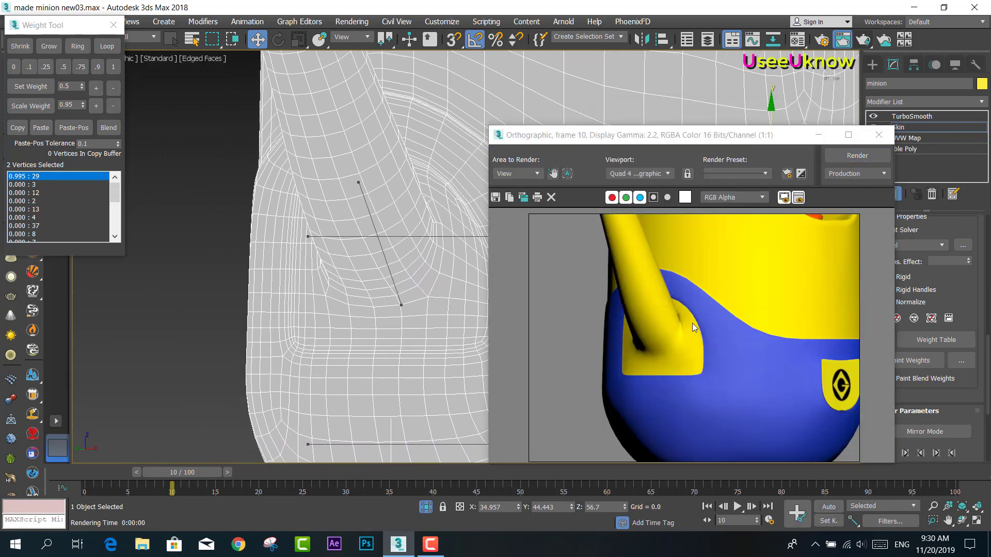
pyautogui.scroll(-3, 401, 243)
pyautogui.click(878, 136)
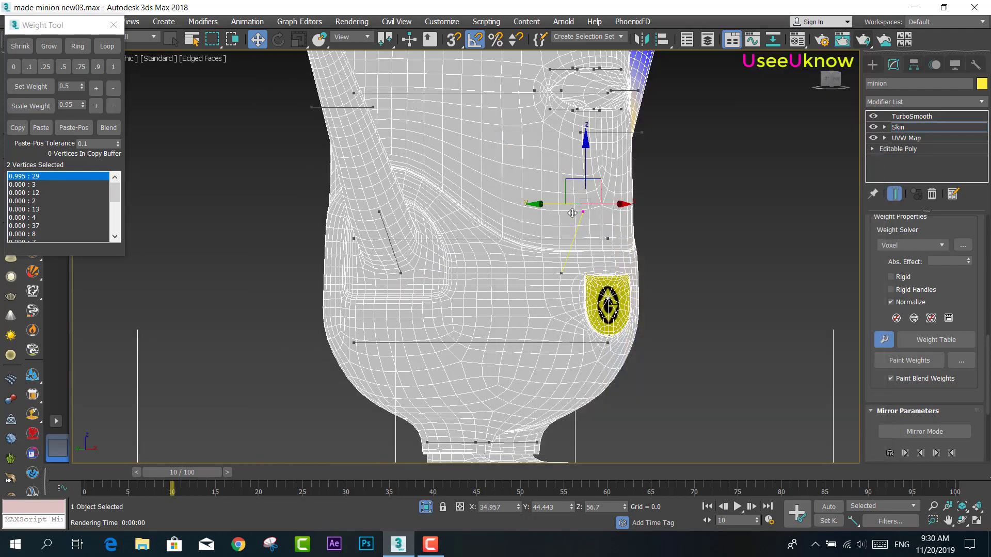
pyautogui.scroll(-3, 556, 223)
pyautogui.scroll(-2, 555, 224)
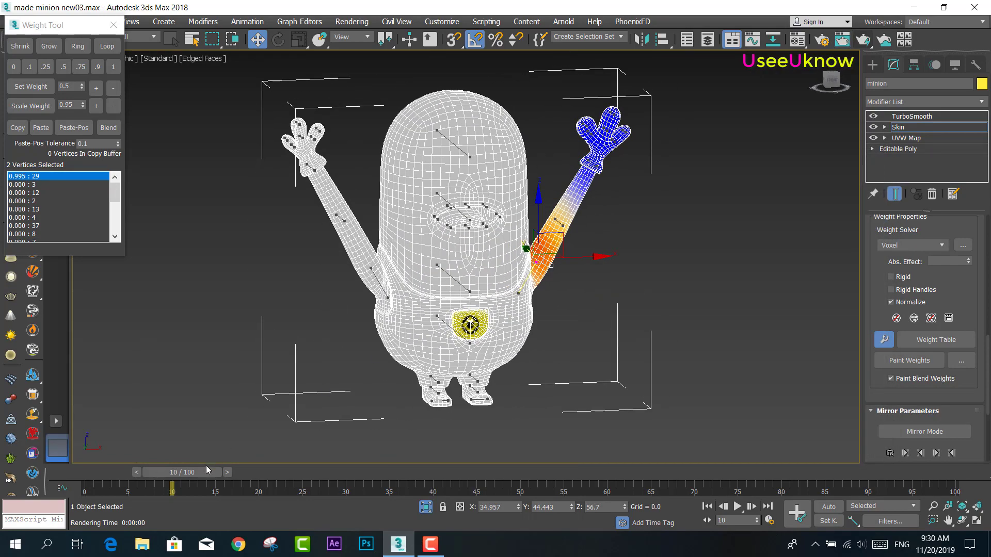
pyautogui.moveTo(206, 471)
pyautogui.mouseDown()
pyautogui.moveTo(186, 476)
pyautogui.moveTo(342, 481)
pyautogui.moveTo(101, 495)
pyautogui.mouseUp()
# Exit the Weight Tool and Edit Envelopes, end isolation, and show the full rig in Front view
pyautogui.press('w')
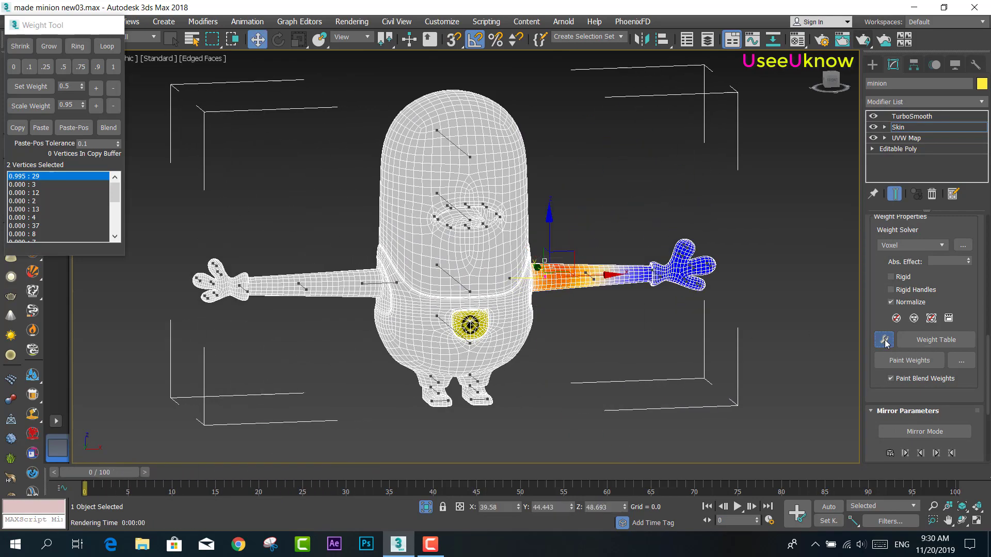
pyautogui.click(884, 341)
pyautogui.scroll(10, 987, 261)
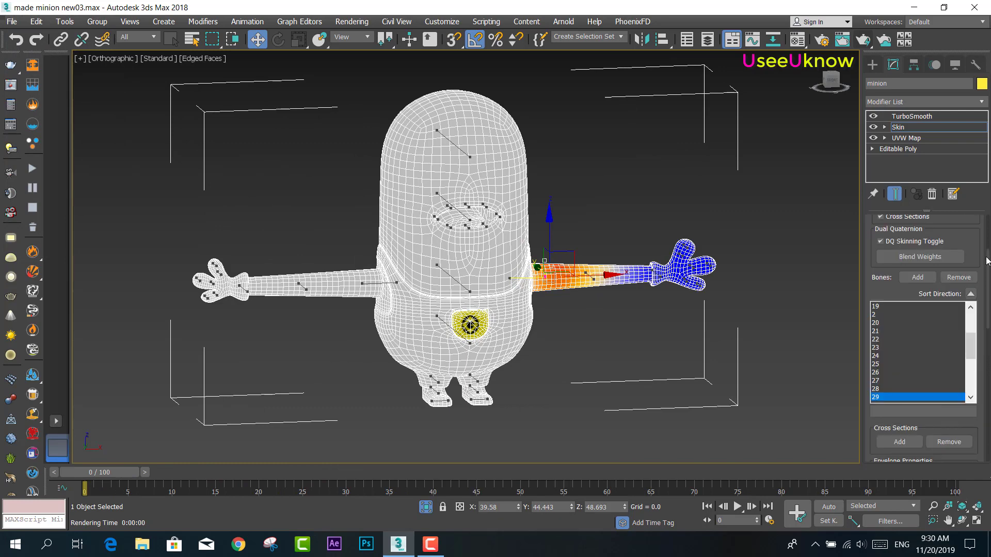
pyautogui.scroll(3, 987, 261)
pyautogui.scroll(2, 967, 226)
pyautogui.click(936, 240)
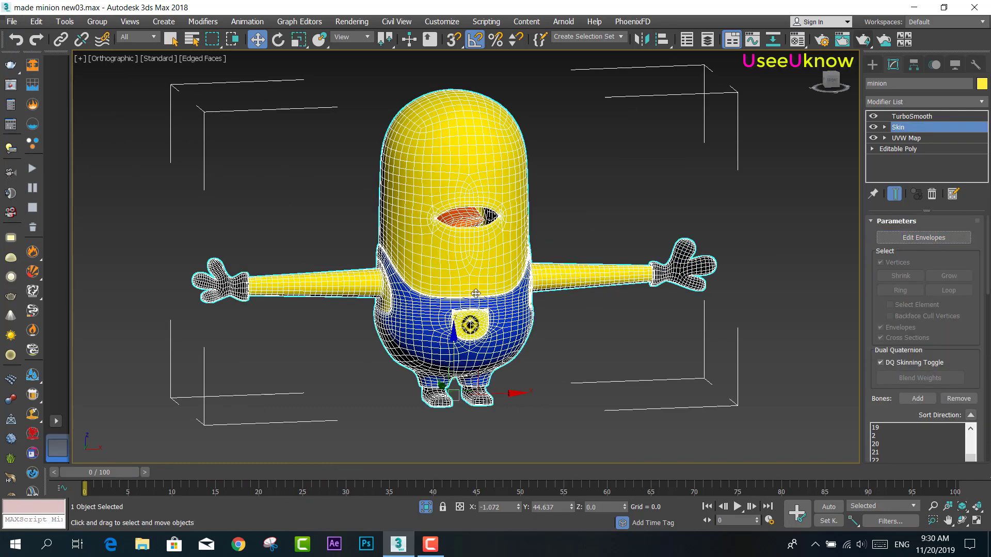
pyautogui.scroll(3, 442, 372)
pyautogui.click(425, 507)
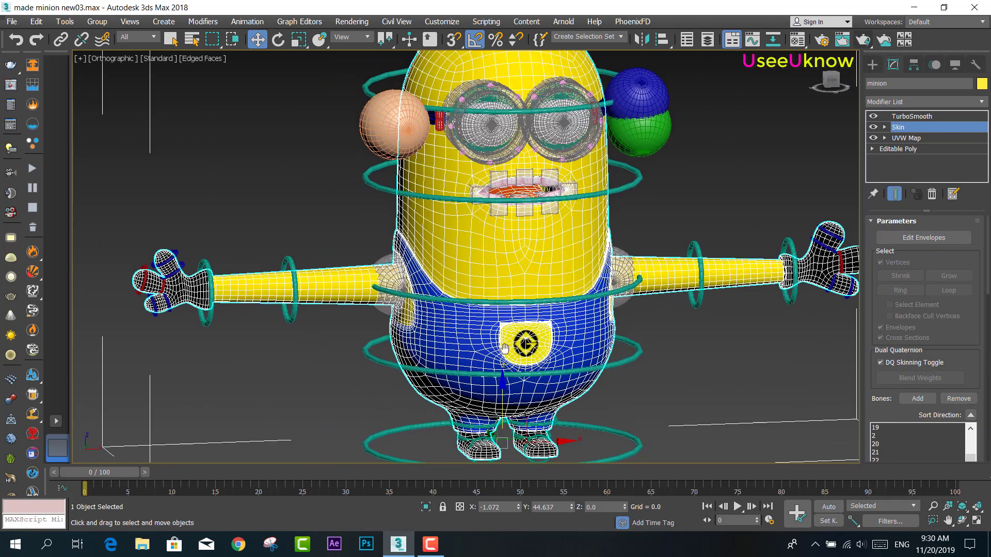
pyautogui.click(831, 80)
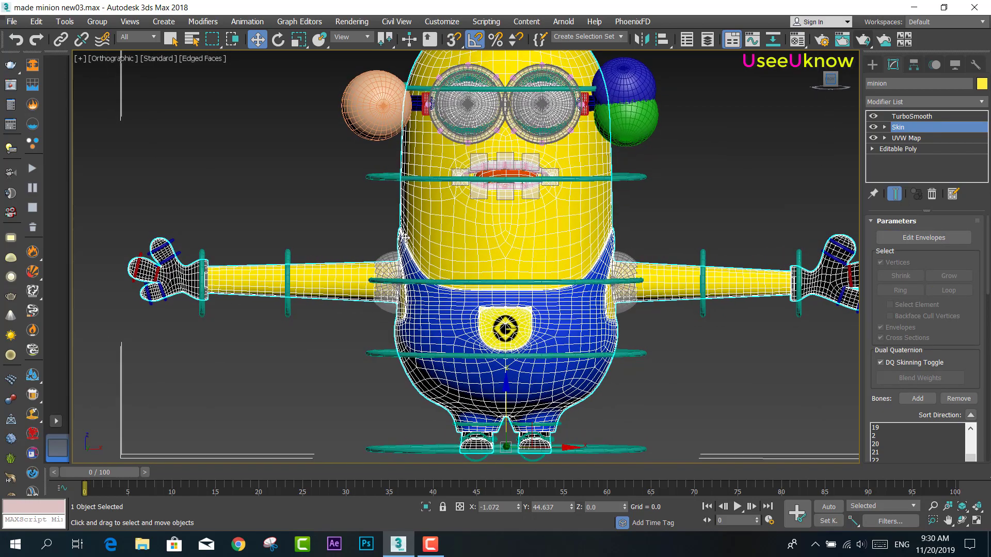
# Test the left arm by rotating its torus control in Local coordinates, then reselect the minion body
pyautogui.click(289, 262)
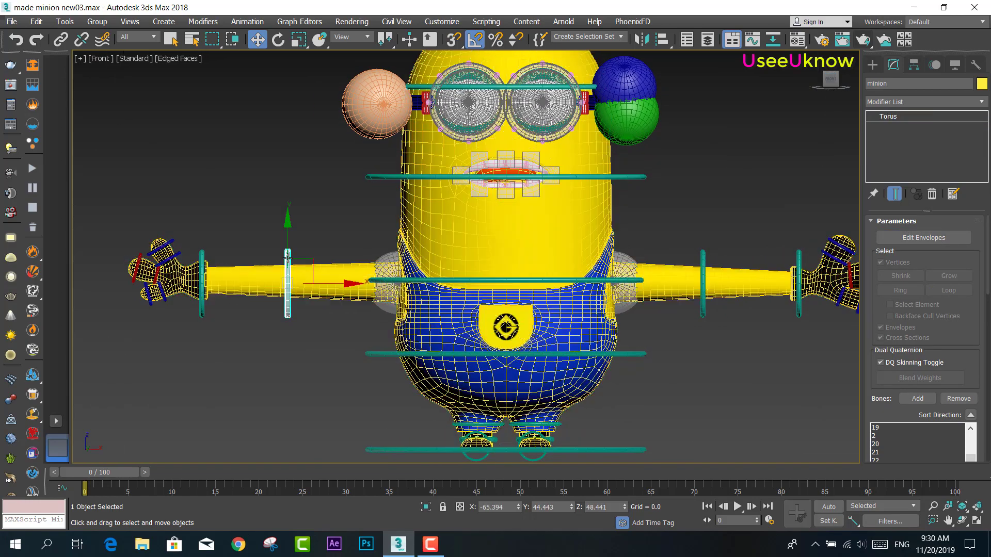
pyautogui.click(279, 40)
pyautogui.moveTo(298, 226); pyautogui.dragTo(338, 257)
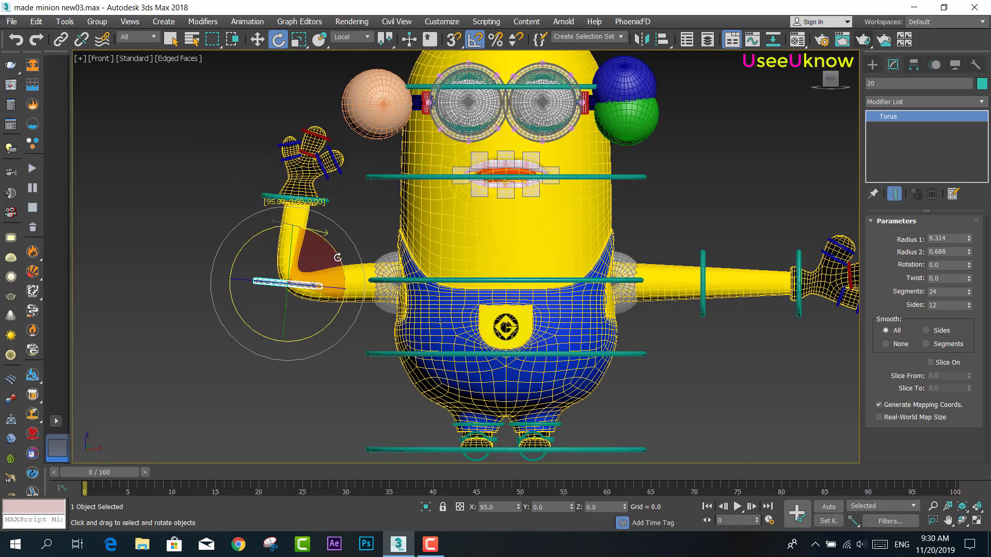
pyautogui.hotkey('ctrl', 'z')
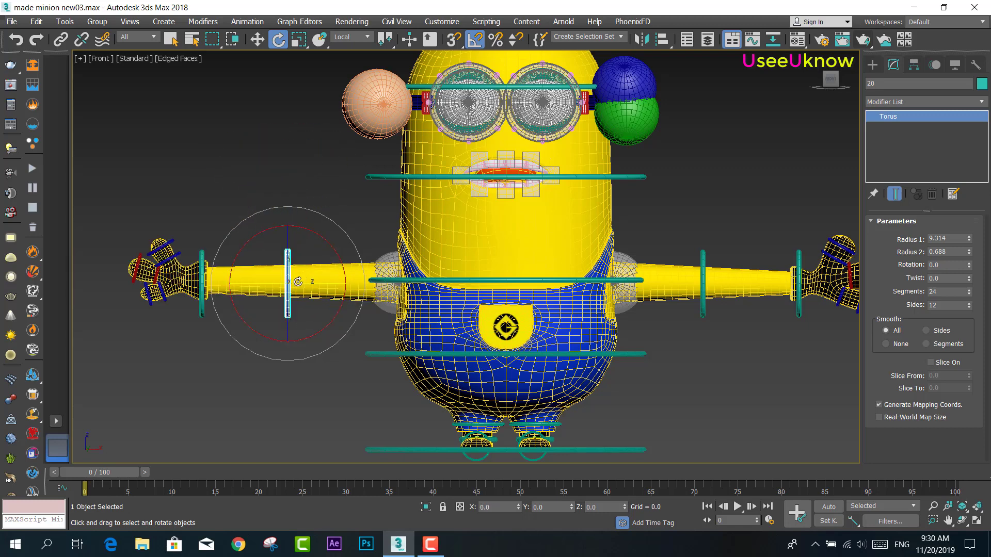
pyautogui.moveTo(307, 282)
pyautogui.mouseDown()
pyautogui.moveTo(359, 283)
pyautogui.moveTo(333, 283)
pyautogui.mouseUp()
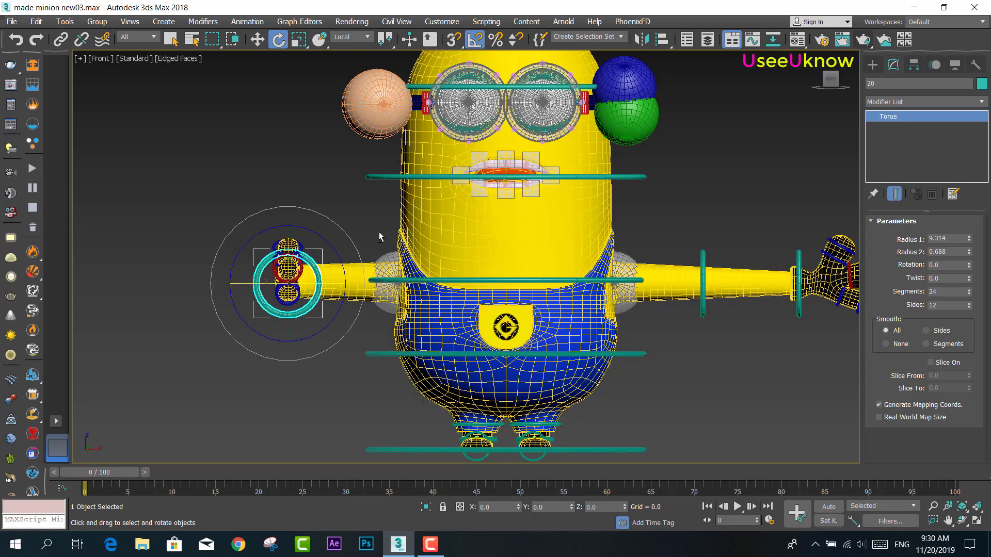
pyautogui.keyDown('alt'); pyautogui.moveTo(379, 231); pyautogui.dragTo(382, 309, button='middle'); pyautogui.keyUp('alt')
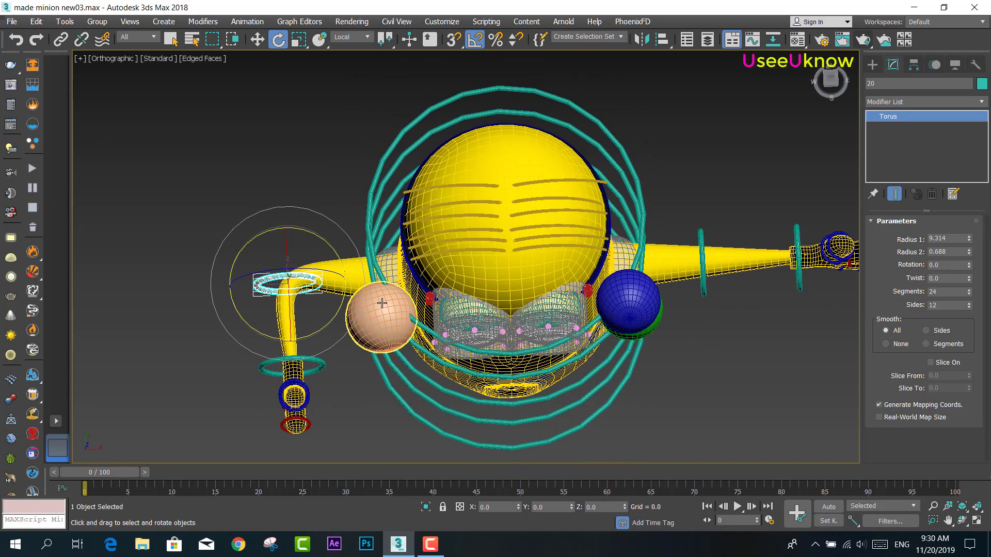
pyautogui.moveTo(432, 306)
pyautogui.keyDown('alt'); pyautogui.mouseDown(button='middle')
pyautogui.moveTo(428, 273)
pyautogui.moveTo(855, 177)
pyautogui.mouseUp(button='middle'); pyautogui.keyUp('alt')
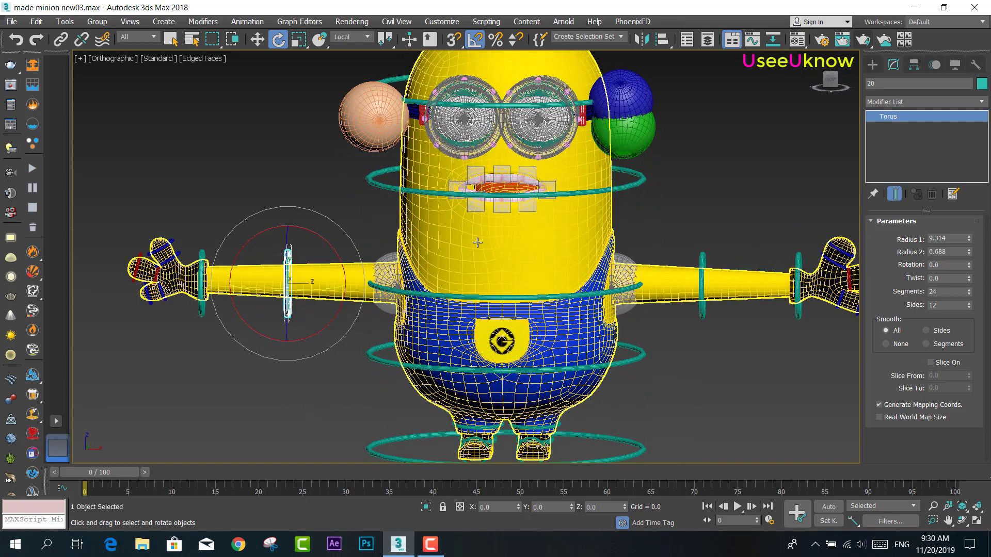
pyautogui.click(549, 228)
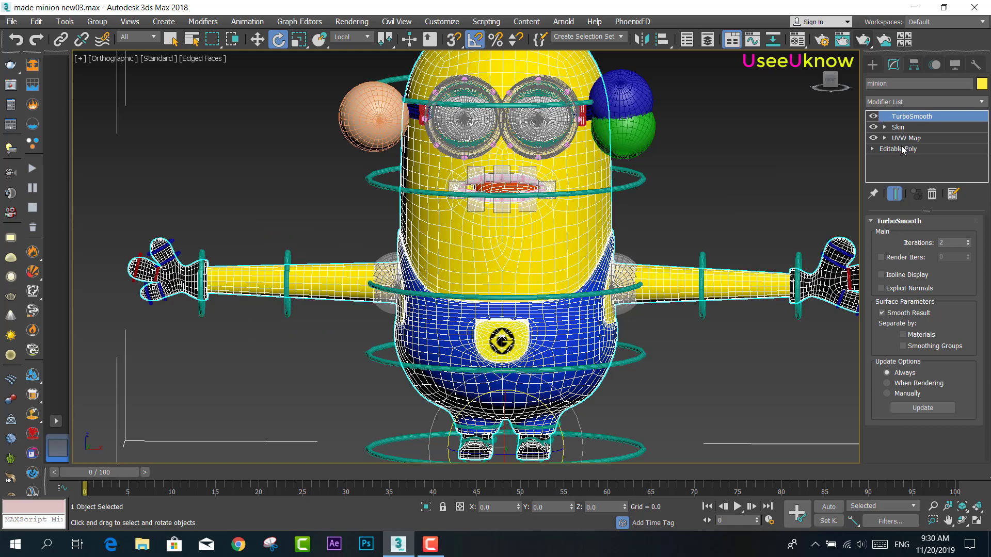
# Centre the minion in the Front viewport and open its Skin modifier showing the bone list
pyautogui.click(902, 150)
pyautogui.keyDown('alt'); pyautogui.moveTo(518, 307); pyautogui.dragTo(513, 297, button='middle'); pyautogui.keyUp('alt')
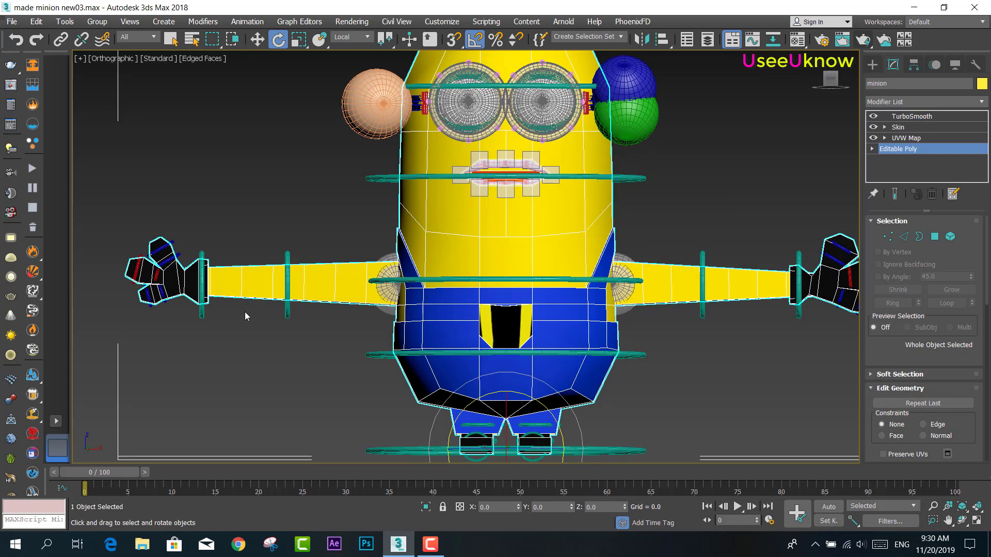
pyautogui.click(833, 81)
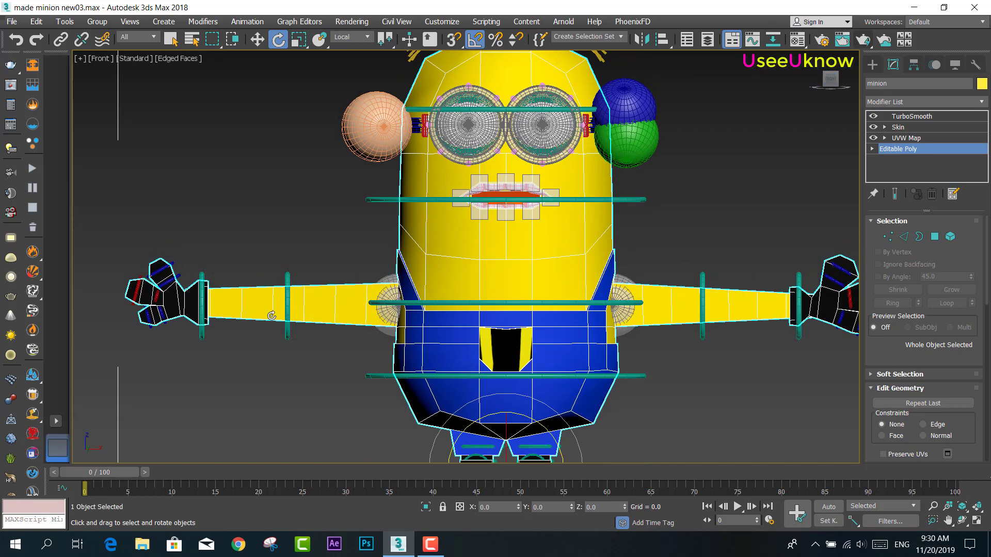
pyautogui.scroll(6, 300, 287)
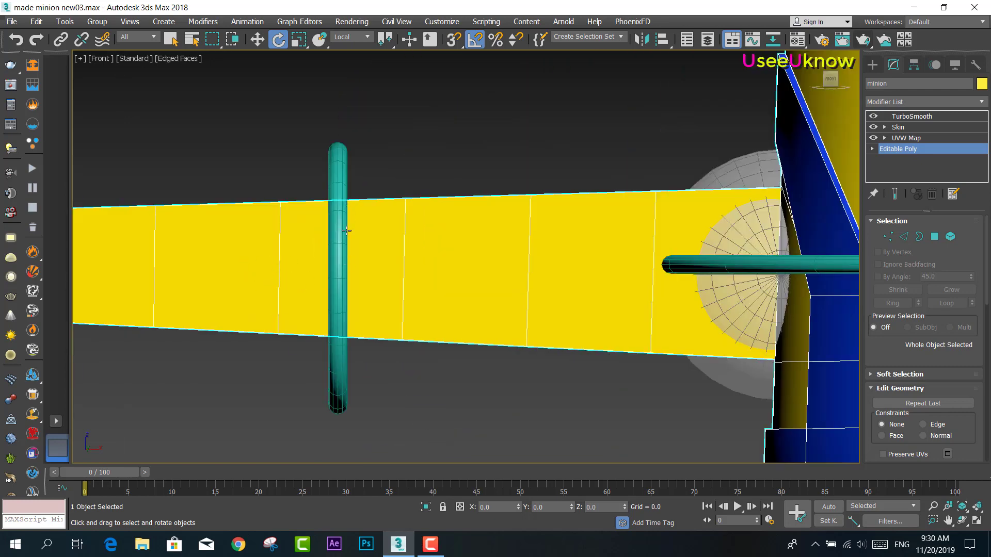
pyautogui.scroll(-3, 335, 233)
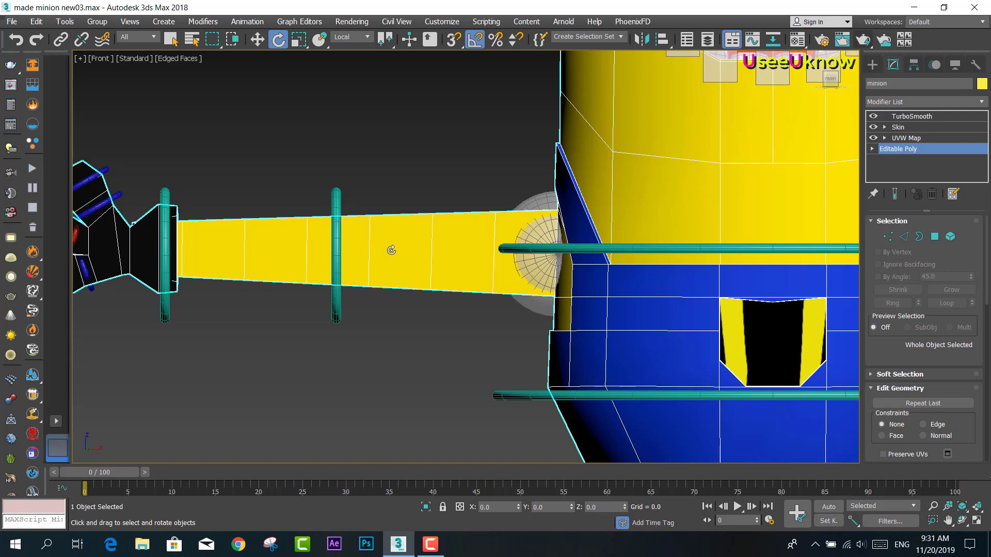
pyautogui.scroll(-2, 391, 250)
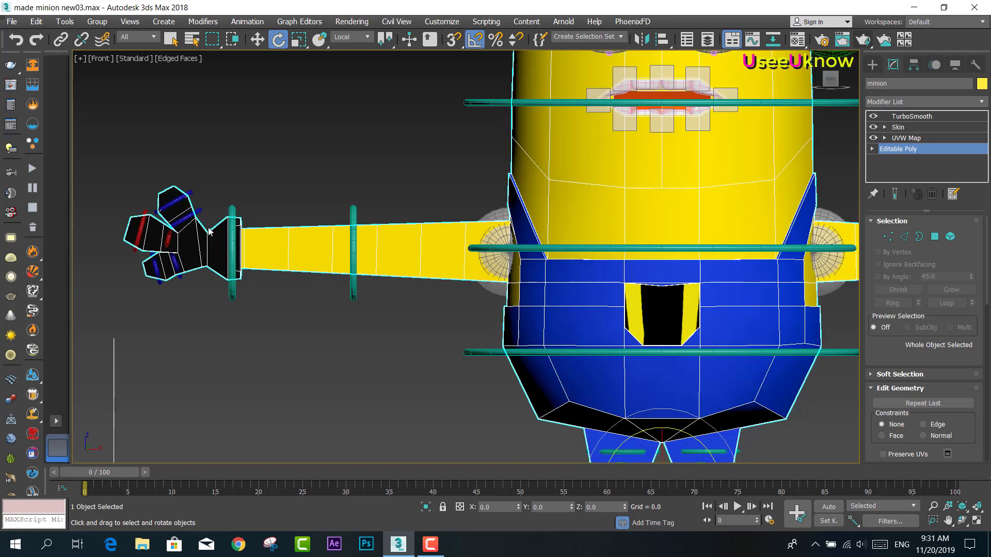
pyautogui.scroll(-4, 591, 305)
pyautogui.scroll(1, 666, 278)
pyautogui.scroll(3, 667, 279)
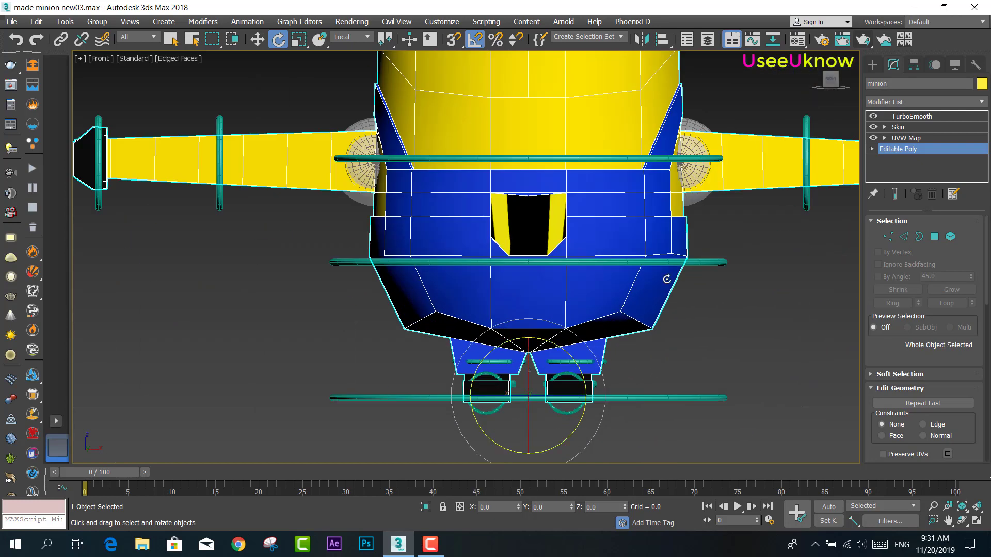
pyautogui.click(899, 129)
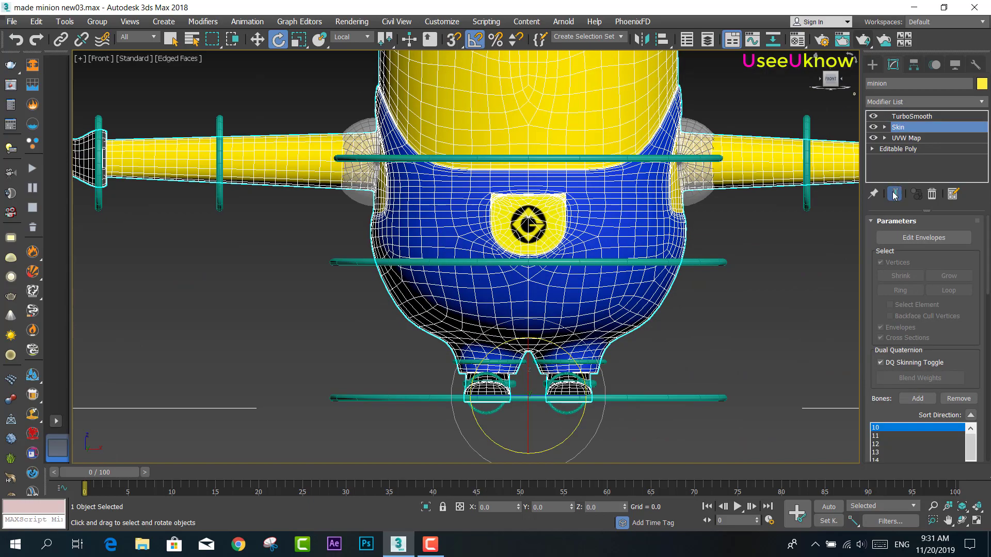
# Select the foot control rings without the large bottom ring, and exit isolation to show the whole minion
pyautogui.moveTo(681, 319)
pyautogui.keyDown('alt'); pyautogui.mouseDown(button='middle')
pyautogui.moveTo(679, 376)
pyautogui.moveTo(612, 380)
pyautogui.moveTo(692, 431)
pyautogui.mouseUp(button='middle'); pyautogui.keyUp('alt')
pyautogui.scroll(-2, 636, 391)
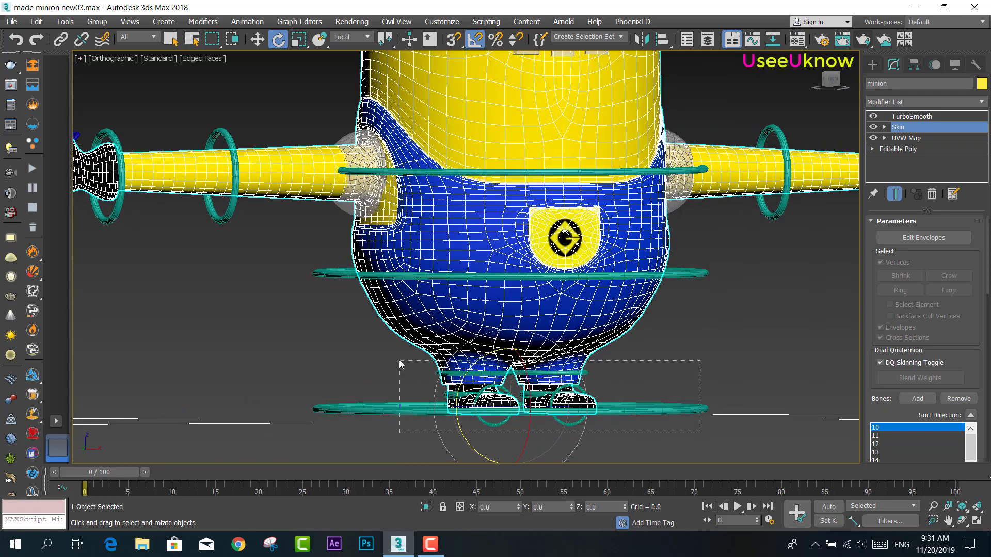
pyautogui.moveTo(400, 363); pyautogui.dragTo(388, 336)
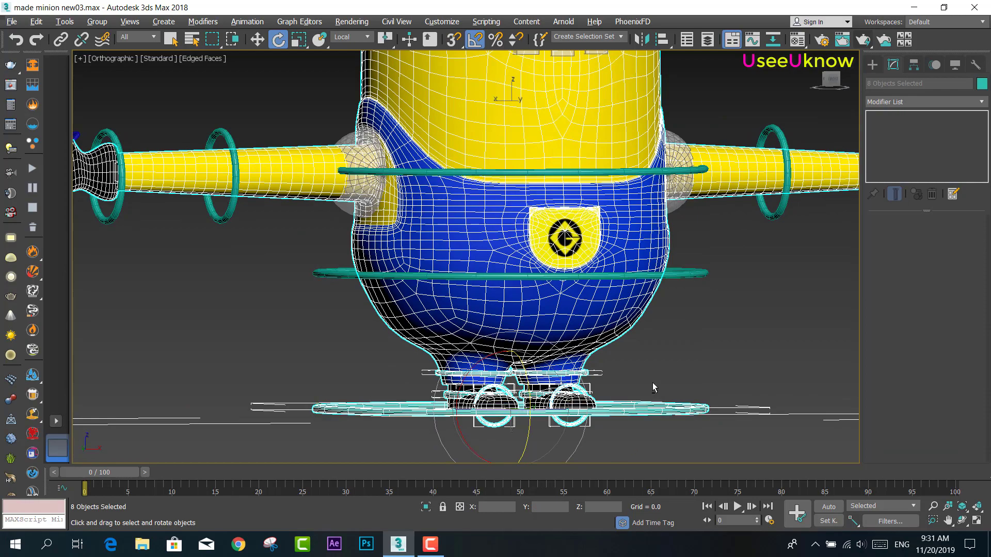
pyautogui.keyDown('alt'); pyautogui.click(655, 411); pyautogui.keyUp('alt')
pyautogui.click(428, 509)
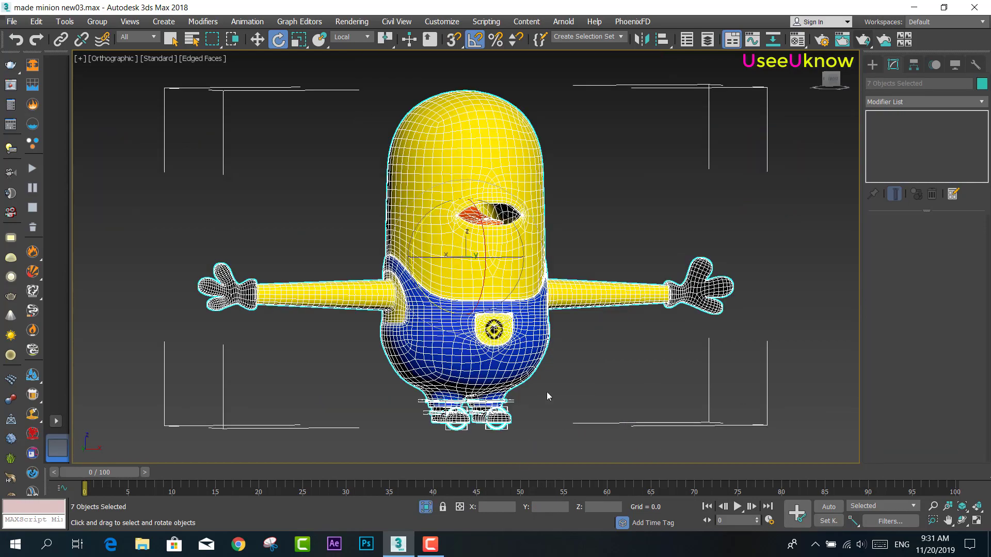
pyautogui.scroll(5, 516, 361)
pyautogui.scroll(3, 732, 341)
pyautogui.scroll(2, 574, 375)
# Select torus control ring 9 at the minion's foot, cancelling a stray test rotation
pyautogui.keyDown('alt'); pyautogui.moveTo(574, 376); pyautogui.dragTo(664, 354, button='middle'); pyautogui.keyUp('alt')
pyautogui.click(674, 314)
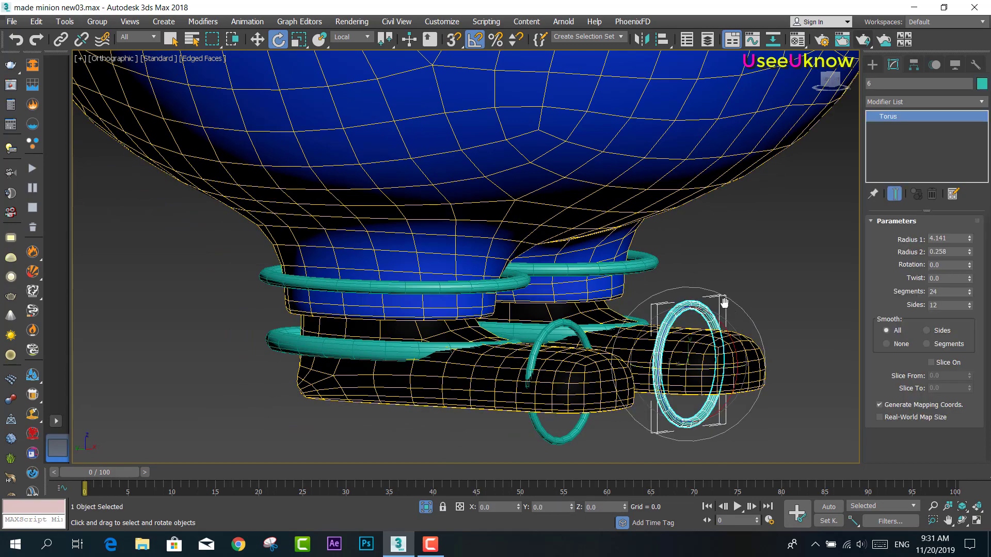
pyautogui.moveTo(674, 314)
pyautogui.keyDown('alt'); pyautogui.mouseDown(button='middle')
pyautogui.moveTo(685, 281)
pyautogui.moveTo(658, 302)
pyautogui.mouseUp(button='middle'); pyautogui.keyUp('alt')
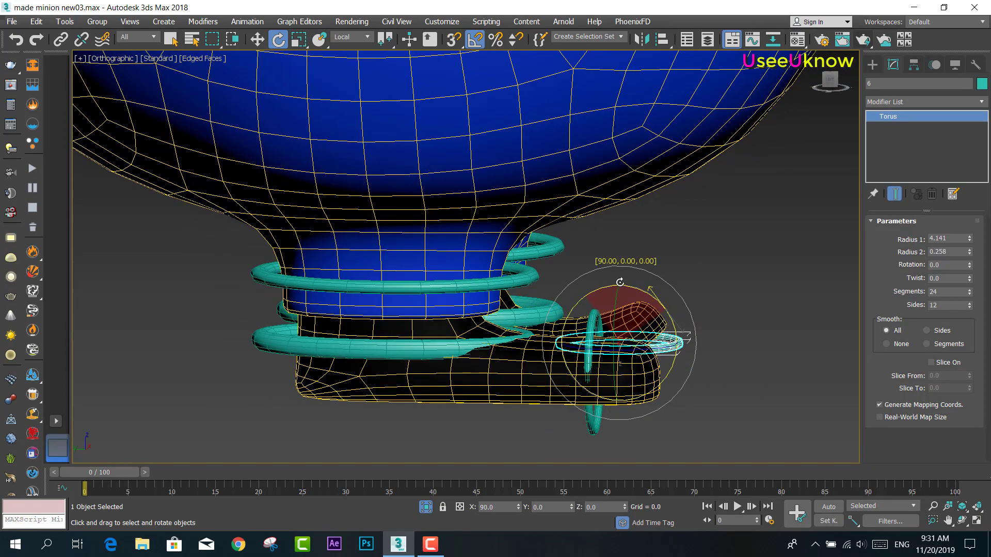
pyautogui.moveTo(658, 302)
pyautogui.mouseDown()
pyautogui.moveTo(610, 373)
pyautogui.moveTo(613, 312)
pyautogui.mouseUp()
pyautogui.click(591, 433)
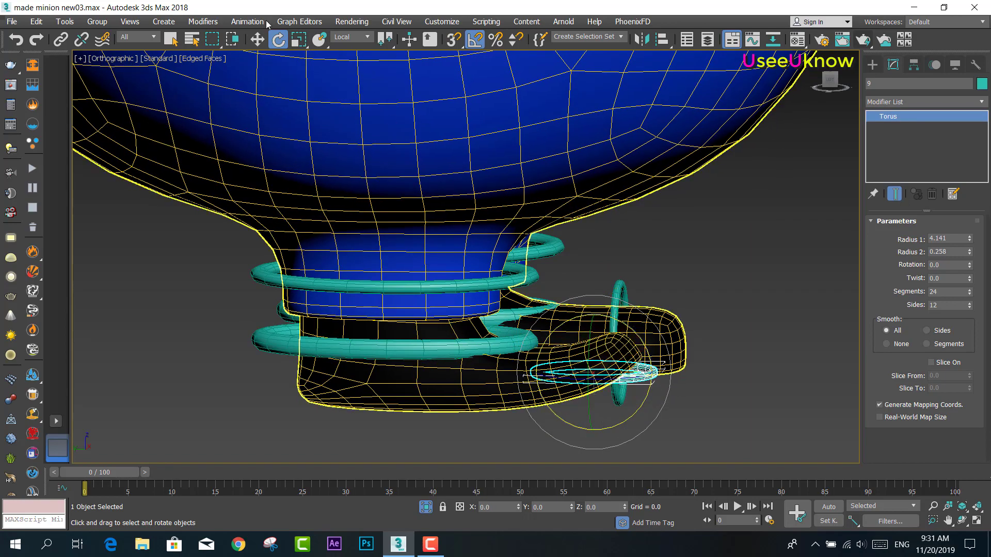
# Test moving ring 9 up and around the foot with Select and Move, then undo the last move
pyautogui.press('w')
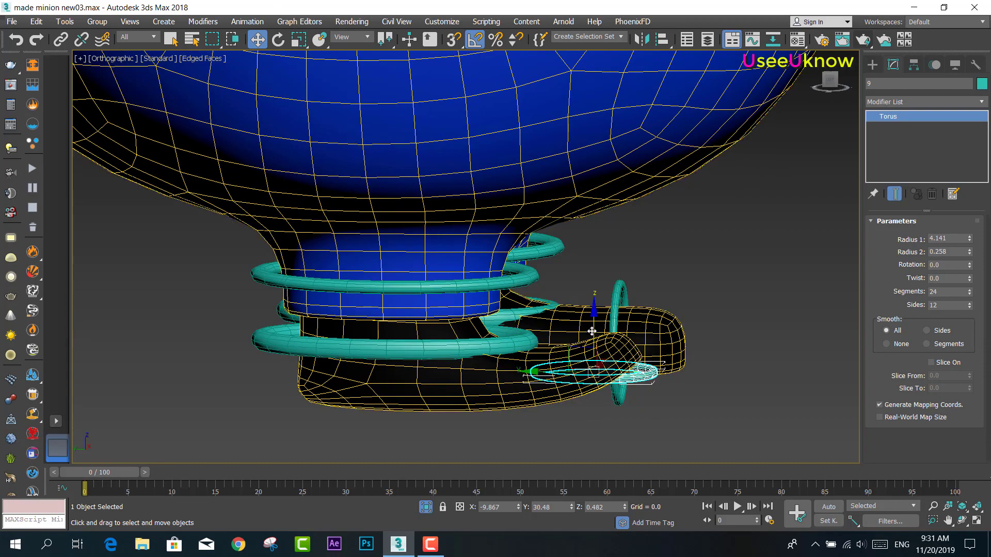
pyautogui.moveTo(598, 351)
pyautogui.mouseDown()
pyautogui.moveTo(564, 251)
pyautogui.moveTo(568, 232)
pyautogui.mouseUp()
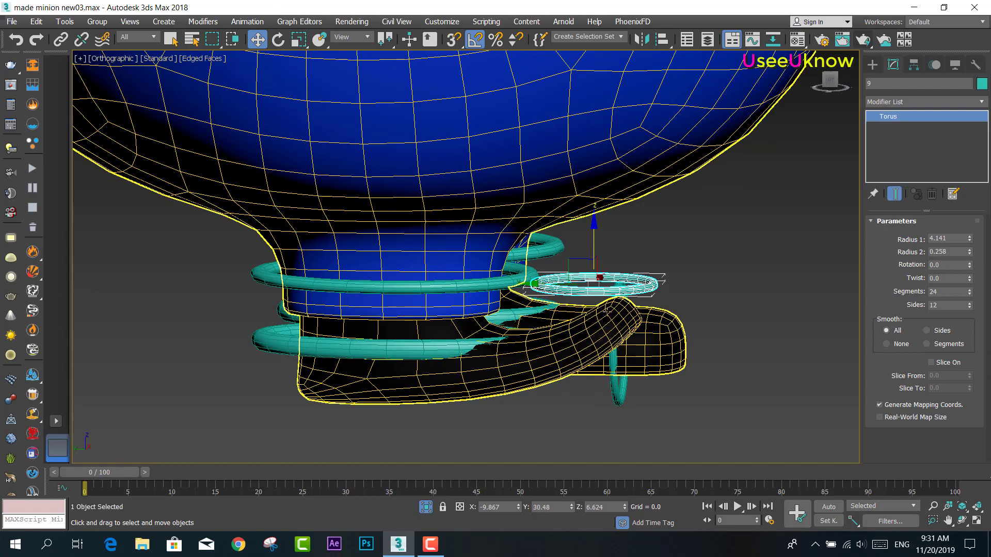
pyautogui.keyDown('alt'); pyautogui.moveTo(567, 232); pyautogui.dragTo(571, 277, button='middle'); pyautogui.keyUp('alt')
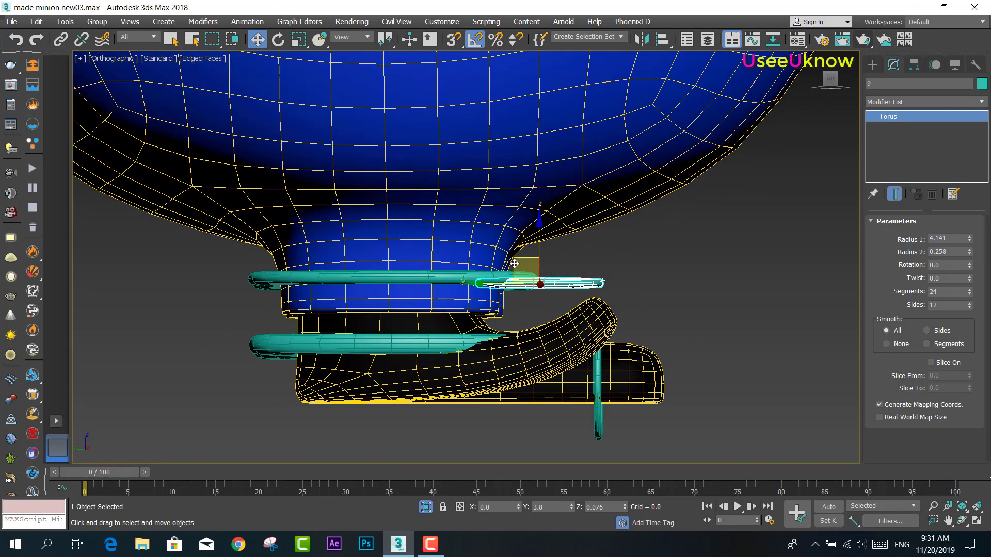
pyautogui.moveTo(556, 257); pyautogui.dragTo(591, 244)
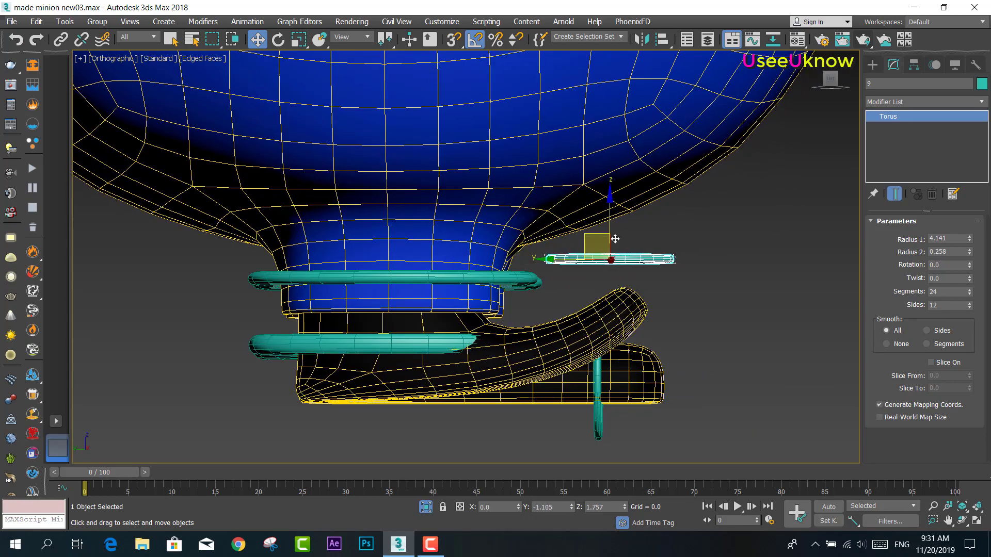
pyautogui.moveTo(591, 244); pyautogui.dragTo(560, 331)
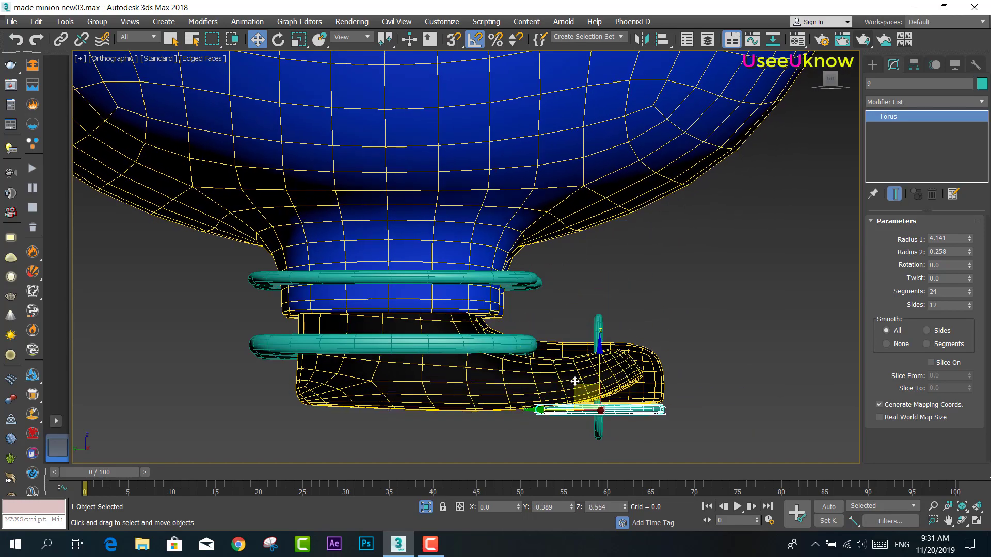
pyautogui.keyDown('alt'); pyautogui.moveTo(559, 331); pyautogui.dragTo(578, 310, button='middle'); pyautogui.keyUp('alt')
pyautogui.scroll(-4, 578, 309)
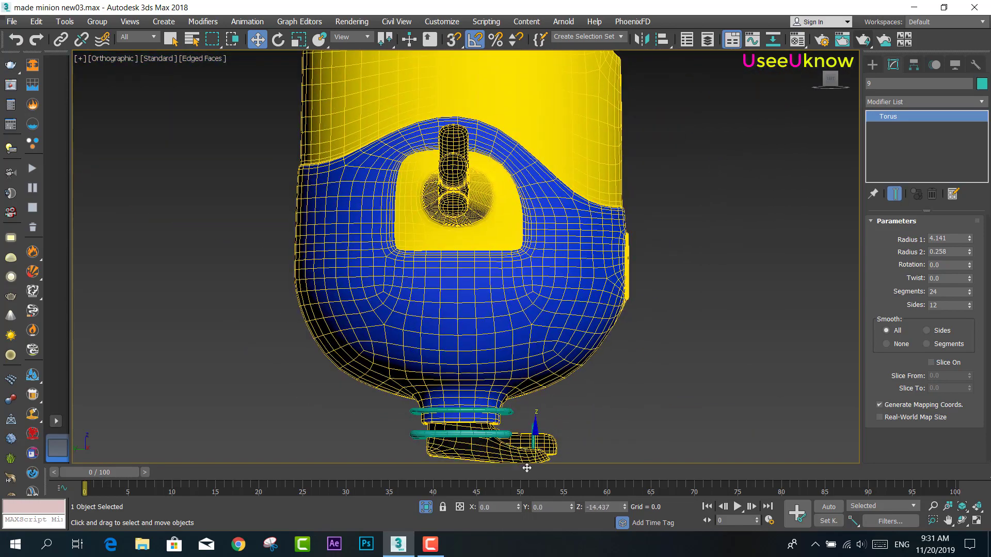
pyautogui.moveTo(539, 382); pyautogui.dragTo(540, 314)
pyautogui.hotkey('ctrl', 'z')
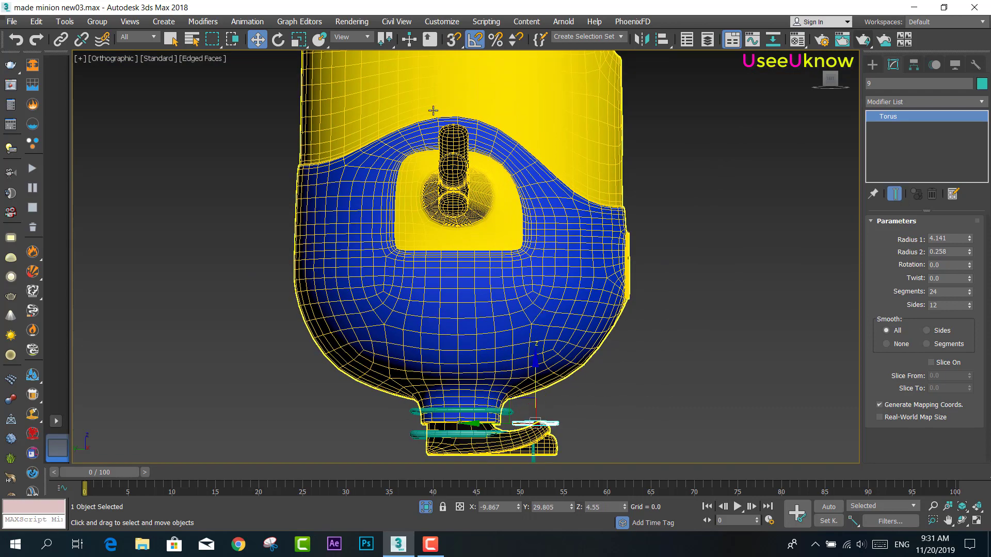
# Rotate ring 9 by -110 degrees on X so it stands upright across the foot
pyautogui.click(278, 40)
pyautogui.scroll(3, 564, 369)
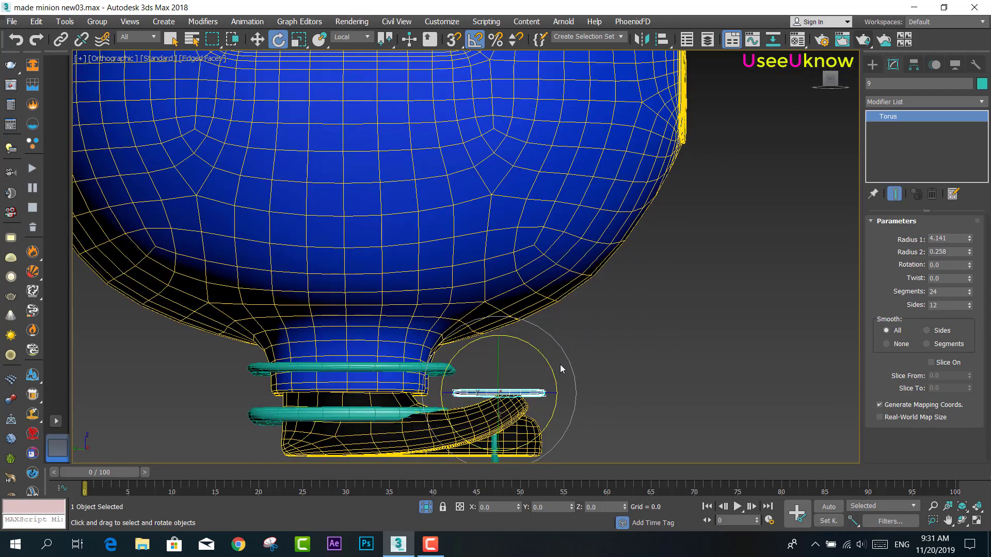
pyautogui.keyDown('alt'); pyautogui.moveTo(564, 370); pyautogui.dragTo(579, 344, button='middle'); pyautogui.keyUp('alt')
pyautogui.moveTo(580, 344)
pyautogui.mouseDown()
pyautogui.moveTo(588, 398)
pyautogui.moveTo(580, 350)
pyautogui.moveTo(591, 364)
pyautogui.mouseUp()
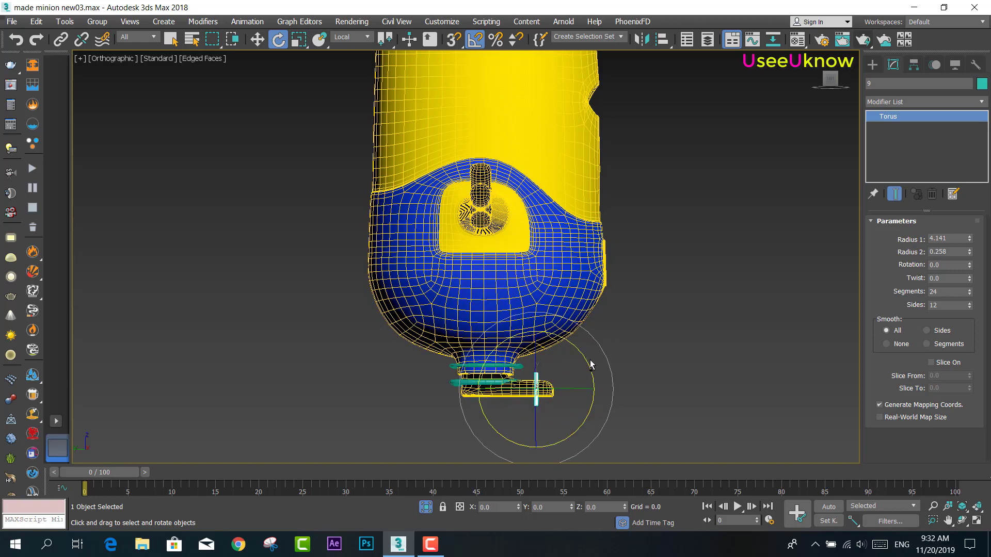
pyautogui.scroll(2, 534, 376)
pyautogui.scroll(2, 521, 337)
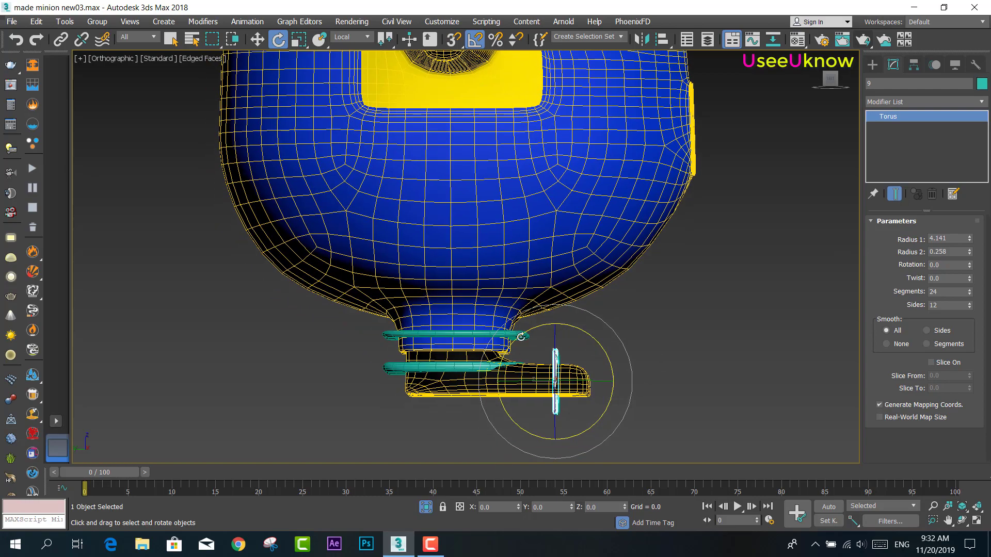
pyautogui.click(430, 333)
pyautogui.scroll(-2, 565, 326)
# Rotate torus 11 on Y back and forth to test how the foot bends
pyautogui.moveTo(535, 301)
pyautogui.mouseDown()
pyautogui.moveTo(552, 320)
pyautogui.moveTo(535, 281)
pyautogui.mouseUp()
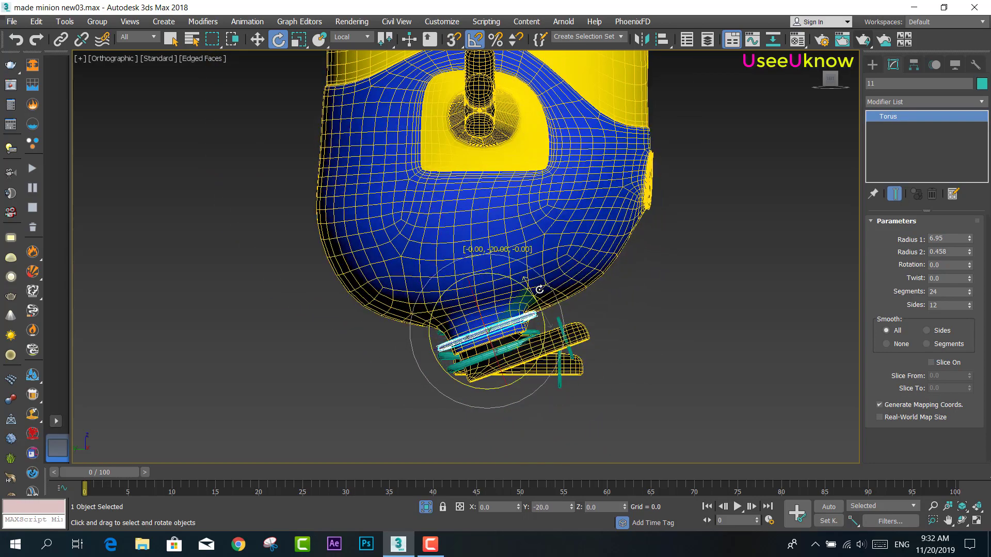
pyautogui.moveTo(535, 280)
pyautogui.keyDown('alt'); pyautogui.mouseDown(button='middle')
pyautogui.moveTo(599, 296)
pyautogui.moveTo(522, 364)
pyautogui.mouseUp(button='middle'); pyautogui.keyUp('alt')
pyautogui.moveTo(522, 364); pyautogui.dragTo(540, 353)
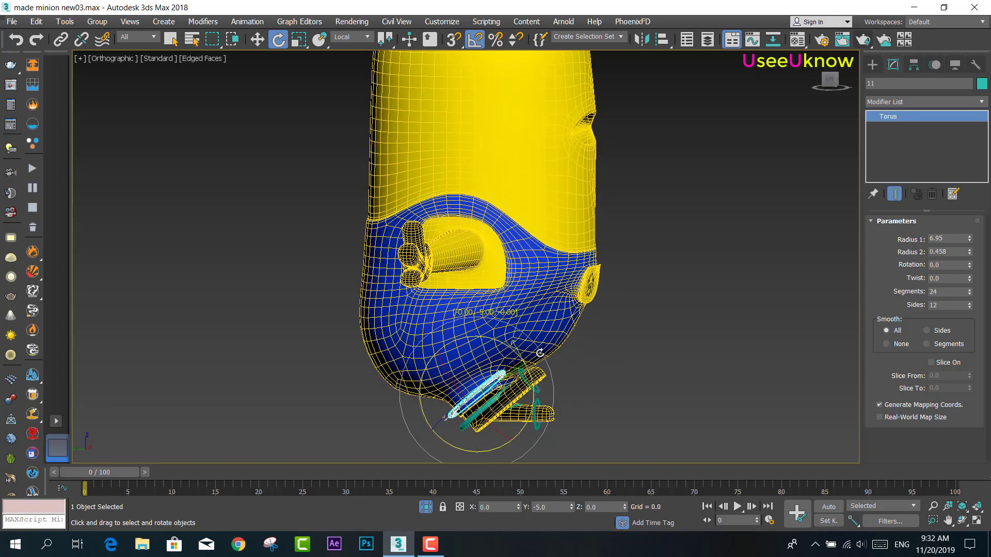
pyautogui.keyDown('alt'); pyautogui.moveTo(540, 353); pyautogui.dragTo(581, 338, button='middle'); pyautogui.keyUp('alt')
# In Left view, slide torus 11 and the foot along X with Select and Move
pyautogui.click(823, 85)
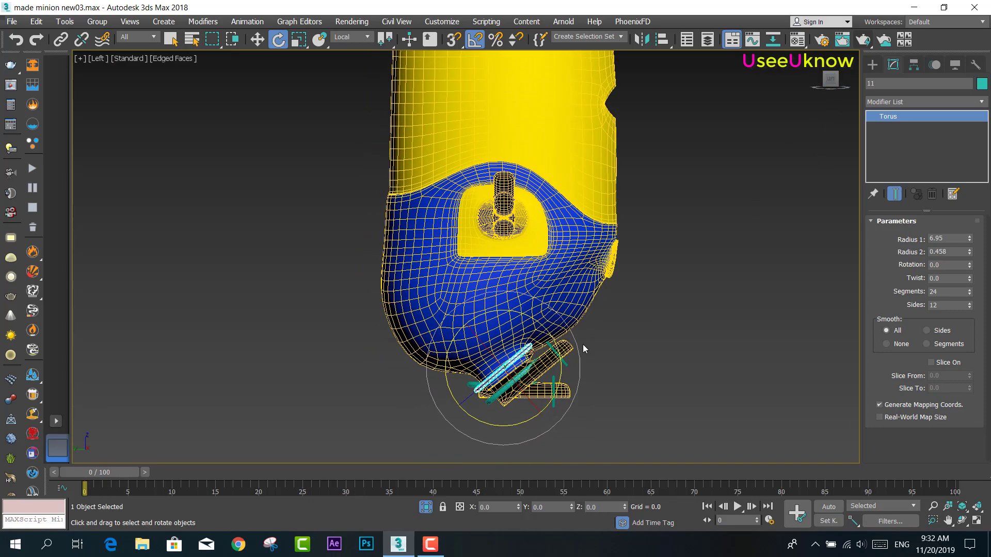
pyautogui.click(256, 39)
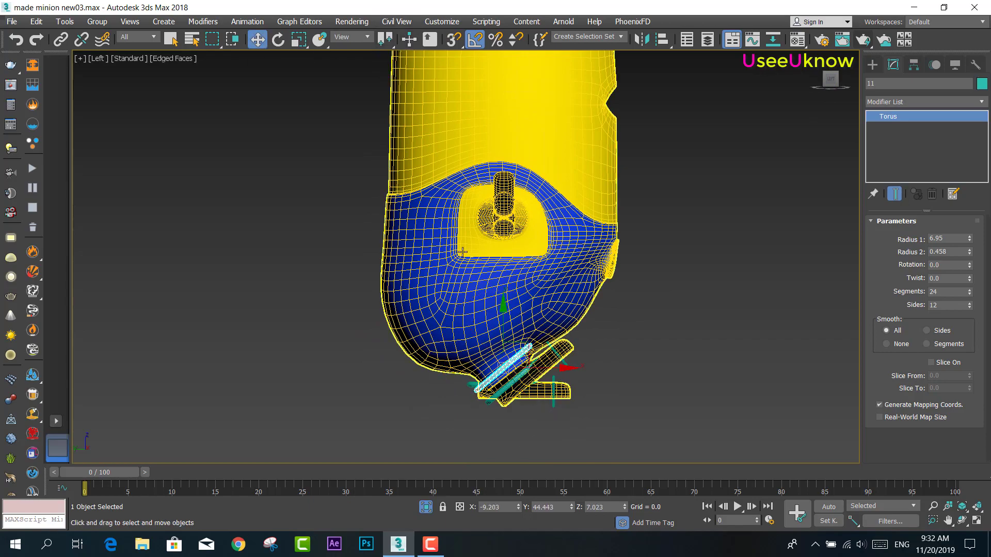
pyautogui.scroll(2, 518, 365)
pyautogui.scroll(3, 518, 365)
pyautogui.moveTo(518, 365); pyautogui.dragTo(652, 393)
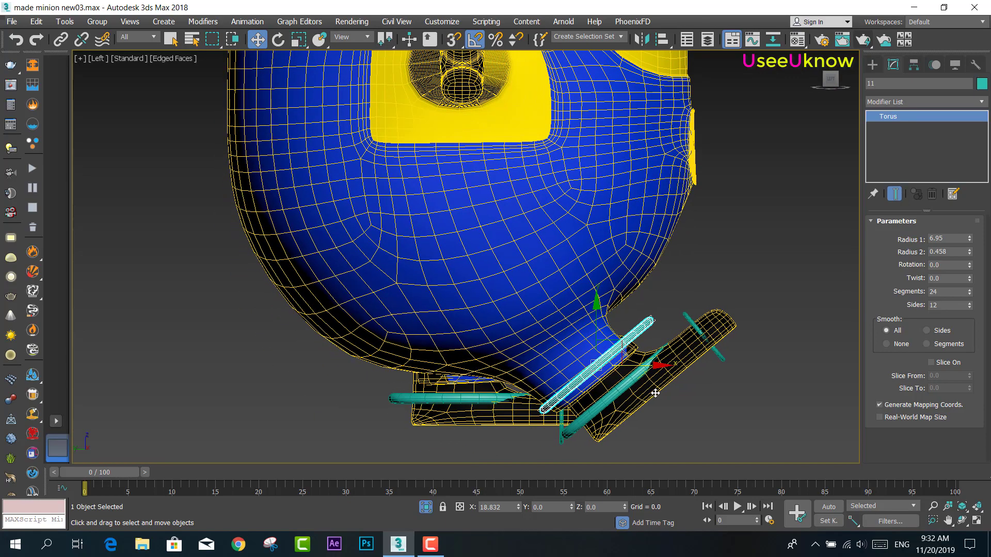
pyautogui.scroll(-1, 626, 275)
pyautogui.scroll(-2, 626, 274)
pyautogui.moveTo(626, 262); pyautogui.dragTo(622, 259, button='middle')
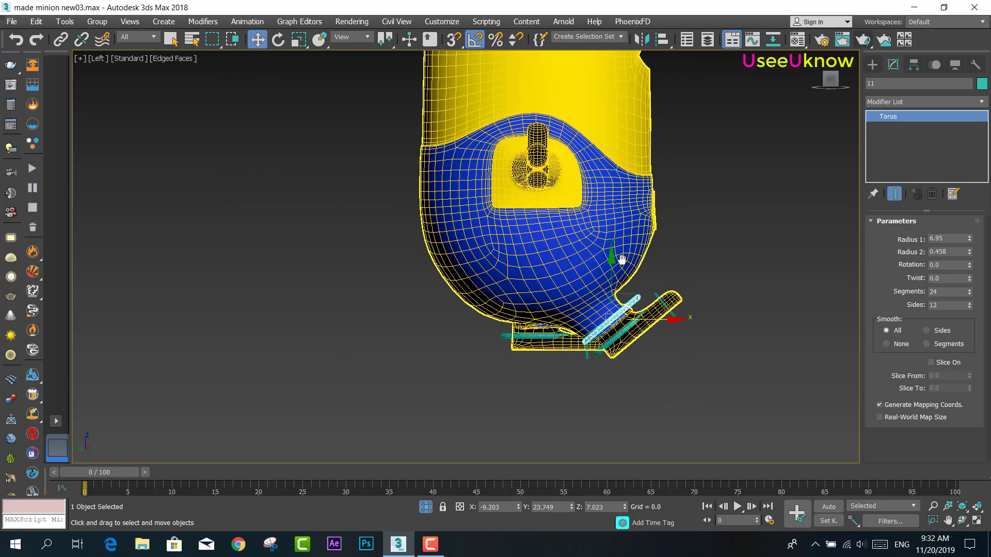
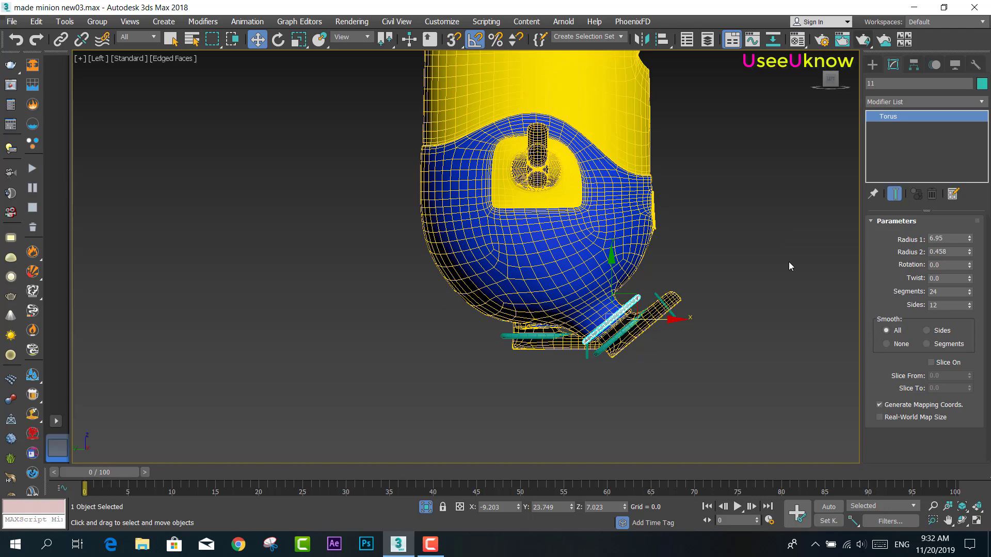
# Select the leg's control torus 8 and rotate it 40° on Y to bend the leg
pyautogui.scroll(5, 516, 331)
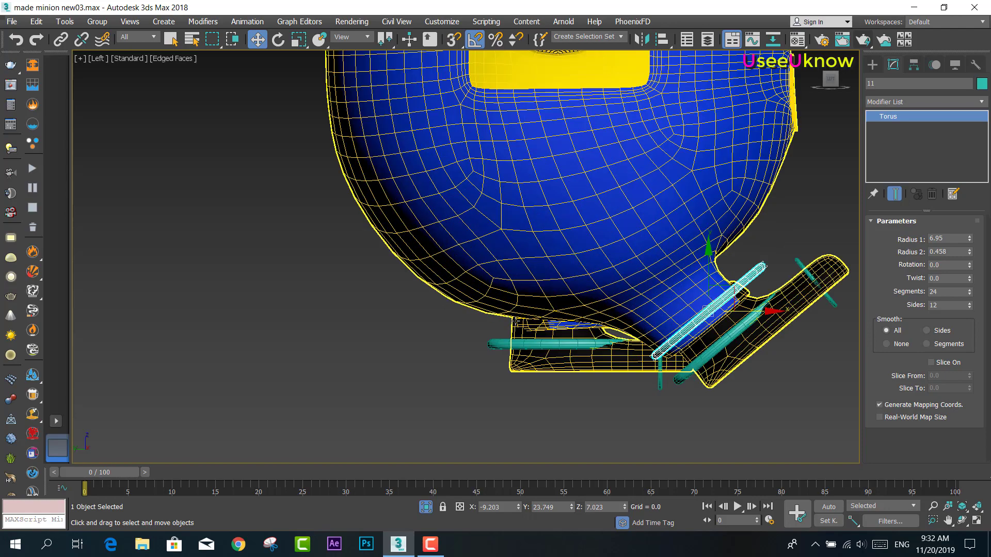
pyautogui.keyDown('alt'); pyautogui.moveTo(516, 332); pyautogui.dragTo(462, 297, button='middle'); pyautogui.keyUp('alt')
pyautogui.click(462, 298)
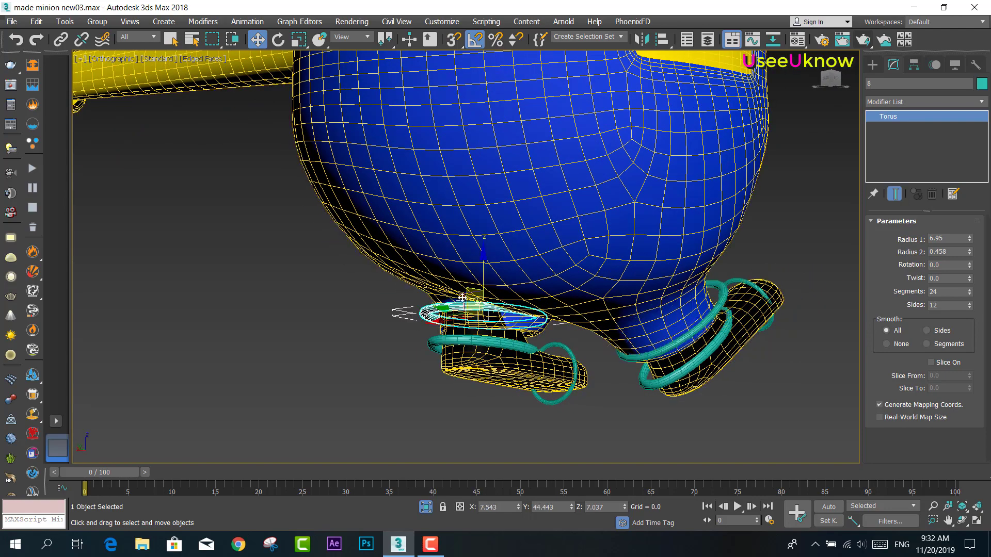
pyautogui.click(278, 40)
pyautogui.moveTo(509, 261)
pyautogui.keyDown('alt'); pyautogui.mouseDown(button='middle')
pyautogui.moveTo(469, 271)
pyautogui.moveTo(483, 270)
pyautogui.mouseUp(button='middle'); pyautogui.keyUp('alt')
pyautogui.moveTo(504, 259); pyautogui.dragTo(519, 268)
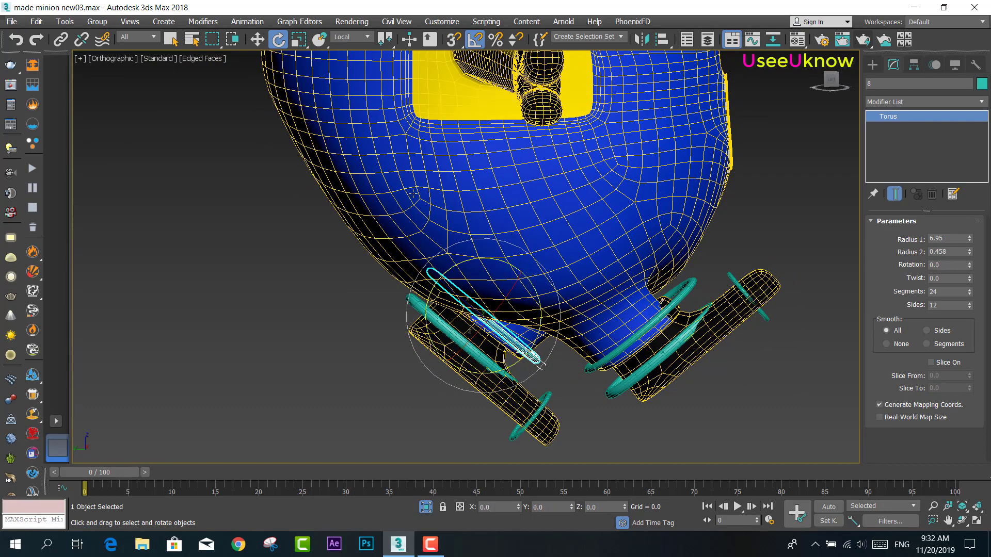
# Move the leg torus down and to the left to test the leg
pyautogui.press('w')
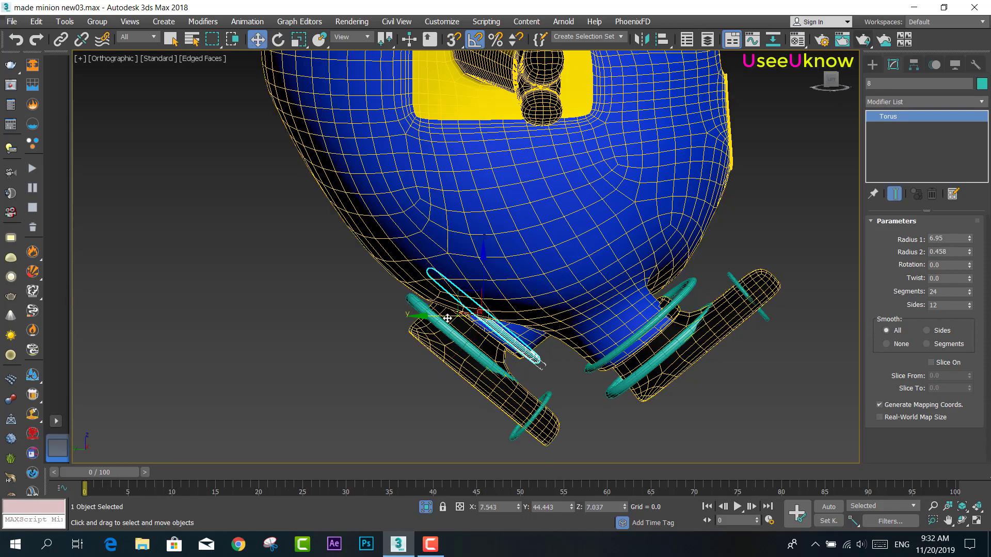
pyautogui.moveTo(500, 312); pyautogui.dragTo(371, 343)
pyautogui.moveTo(371, 343)
pyautogui.keyDown('alt'); pyautogui.mouseDown(button='middle')
pyautogui.moveTo(397, 241)
pyautogui.moveTo(573, 350)
pyautogui.moveTo(394, 343)
pyautogui.moveTo(420, 325)
pyautogui.mouseUp(button='middle'); pyautogui.keyUp('alt')
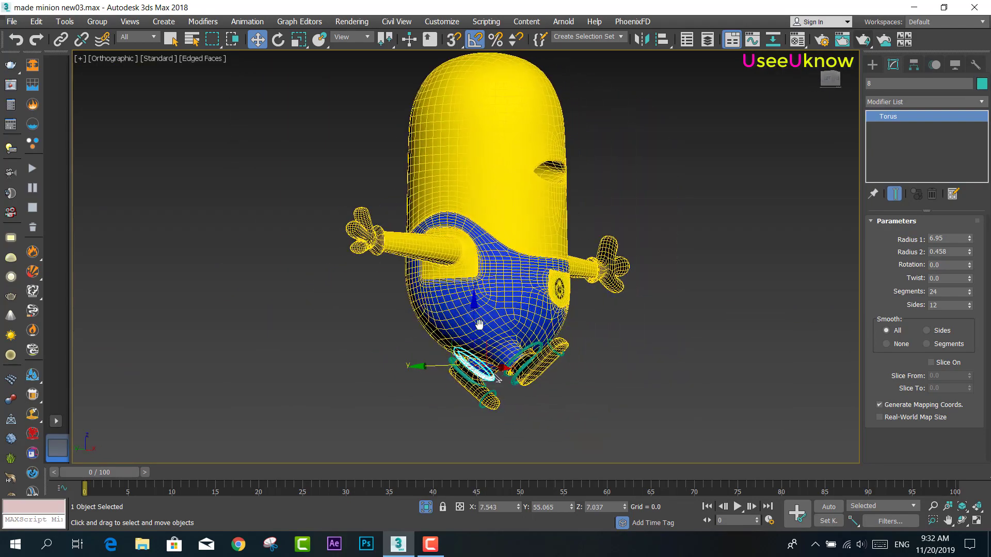
pyautogui.click(867, 43)
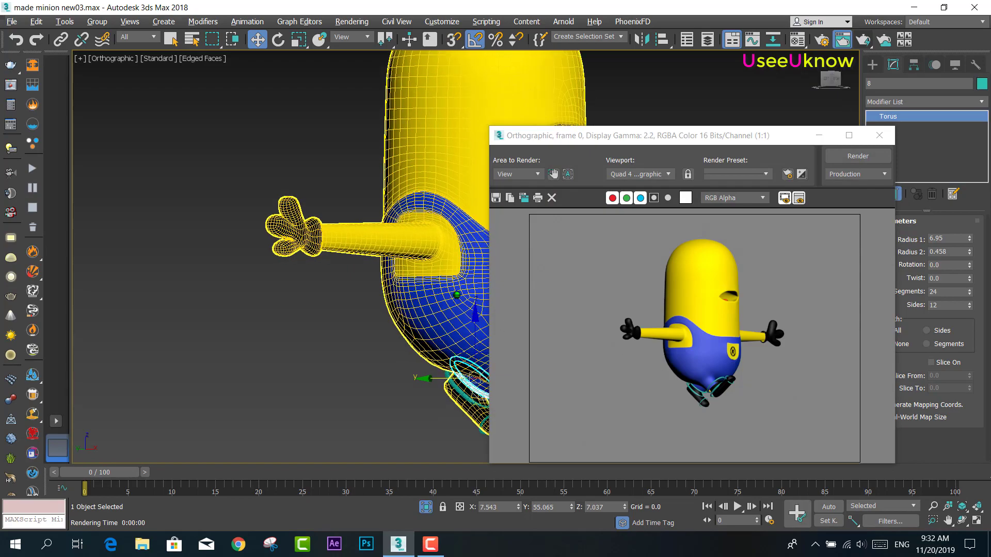
pyautogui.scroll(5, 452, 297)
pyautogui.moveTo(393, 228); pyautogui.dragTo(463, 219, button='middle')
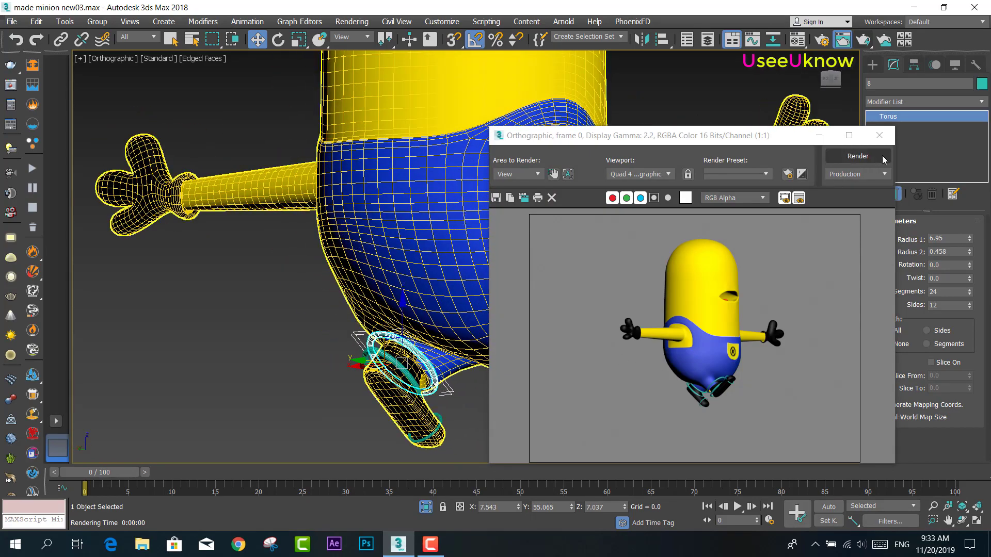
pyautogui.click(857, 156)
pyautogui.keyDown('alt'); pyautogui.moveTo(384, 297); pyautogui.dragTo(423, 289, button='middle'); pyautogui.keyUp('alt')
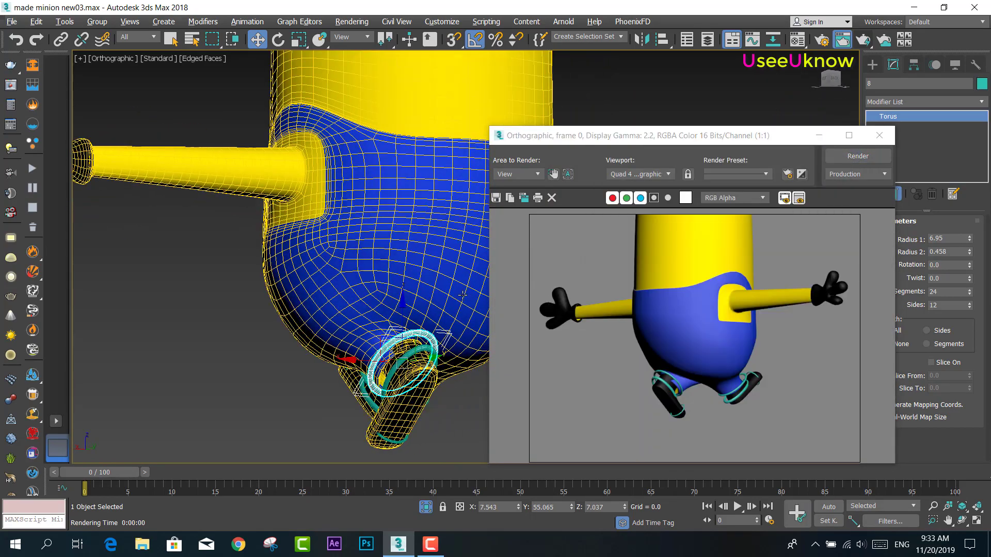
pyautogui.click(858, 156)
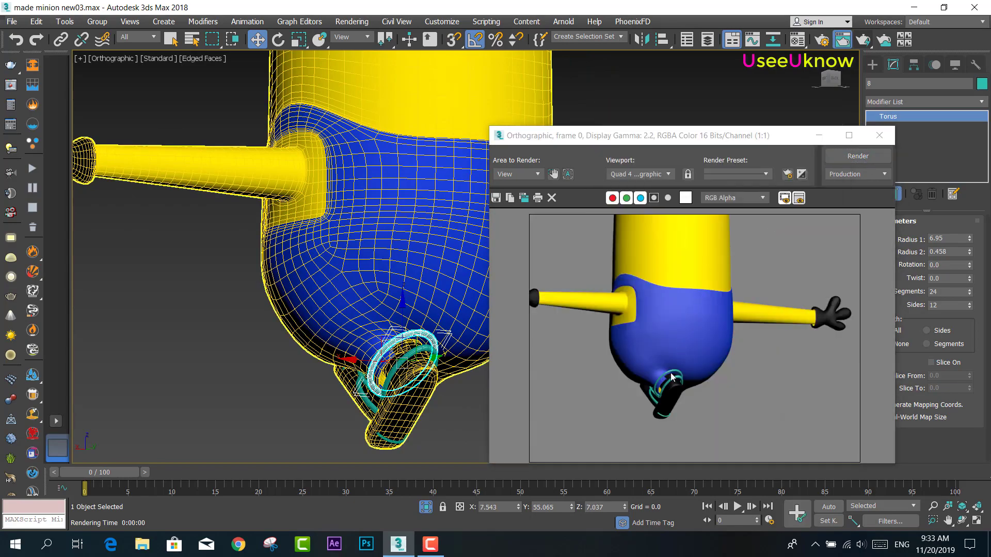
pyautogui.keyDown('alt'); pyautogui.moveTo(422, 307); pyautogui.dragTo(454, 332, button='middle'); pyautogui.keyUp('alt')
pyautogui.scroll(5, 447, 329)
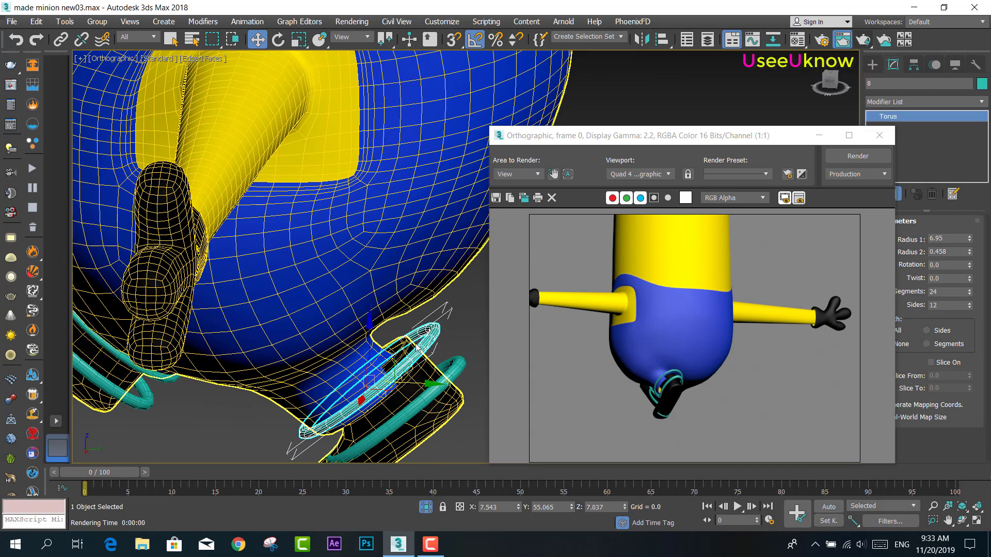
pyautogui.click(856, 156)
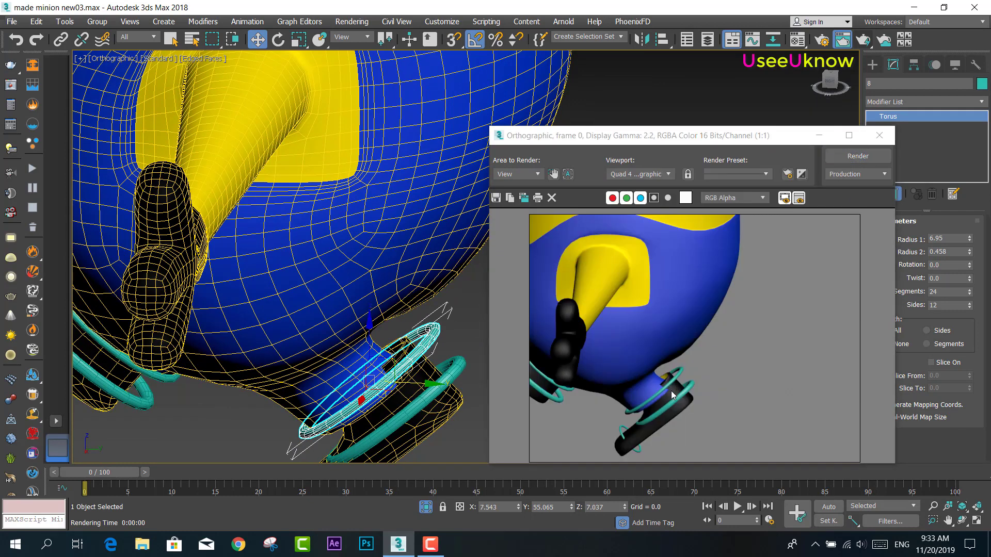
pyautogui.moveTo(424, 360)
pyautogui.keyDown('alt'); pyautogui.mouseDown(button='middle')
pyautogui.moveTo(466, 317)
pyautogui.moveTo(453, 287)
pyautogui.moveTo(336, 288)
pyautogui.moveTo(409, 294)
pyautogui.moveTo(398, 305)
pyautogui.mouseUp(button='middle'); pyautogui.keyUp('alt')
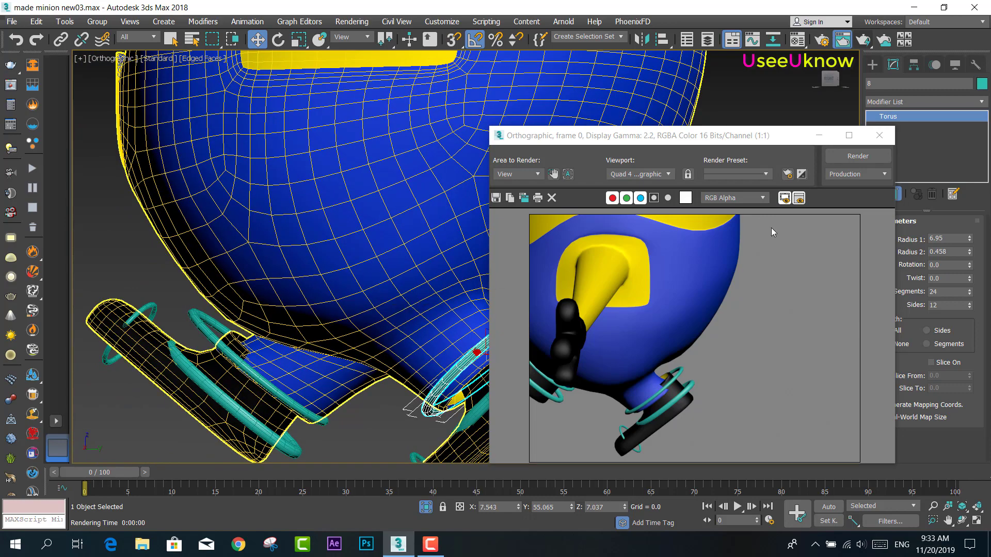
# Rotate the left shoe's control torus 11 by -55° in Local coordinates to tilt the foot
pyautogui.click(878, 136)
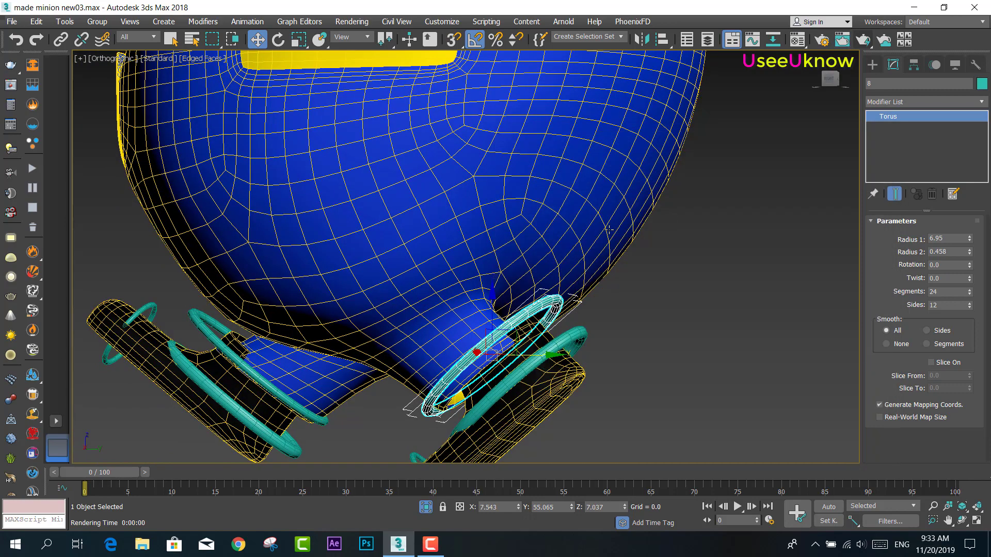
pyautogui.scroll(-3, 554, 246)
pyautogui.scroll(-2, 553, 247)
pyautogui.click(429, 276)
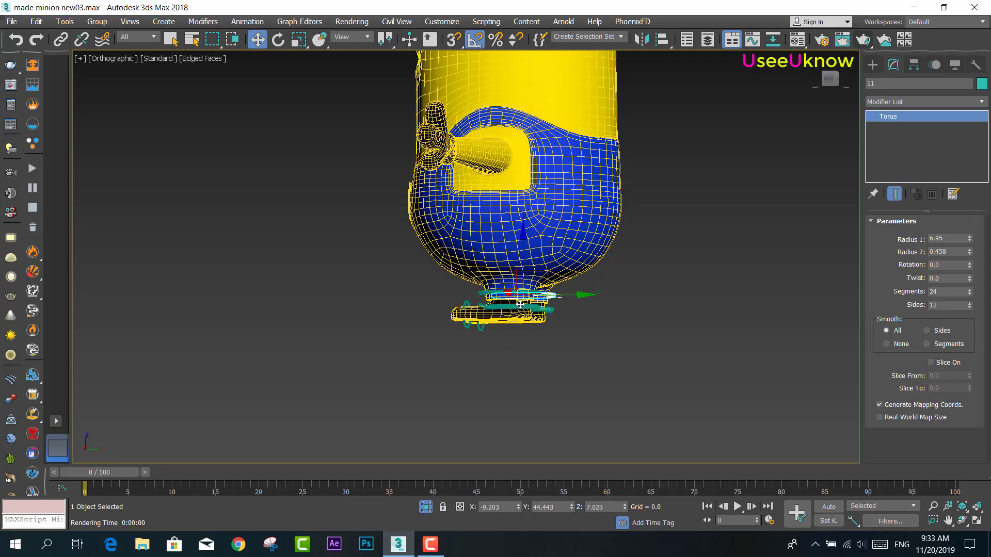
pyautogui.scroll(3, 549, 312)
pyautogui.moveTo(549, 311)
pyautogui.keyDown('alt'); pyautogui.mouseDown(button='middle')
pyautogui.moveTo(585, 338)
pyautogui.moveTo(392, 147)
pyautogui.mouseUp(button='middle'); pyautogui.keyUp('alt')
pyautogui.click(277, 42)
pyautogui.scroll(2, 526, 335)
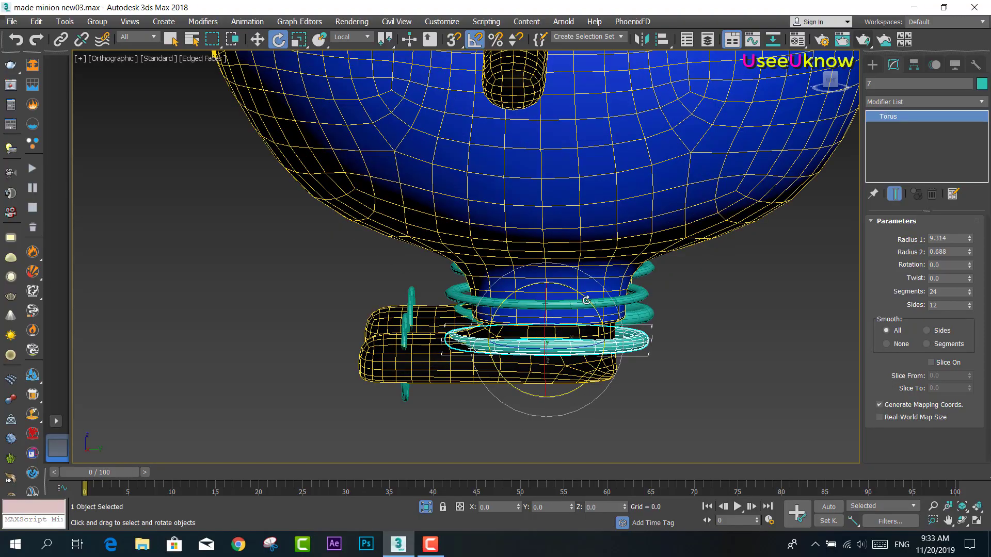
pyautogui.moveTo(599, 356); pyautogui.dragTo(603, 324)
pyautogui.moveTo(603, 324)
pyautogui.keyDown('alt'); pyautogui.mouseDown(button='middle')
pyautogui.moveTo(691, 299)
pyautogui.moveTo(745, 327)
pyautogui.moveTo(716, 307)
pyautogui.moveTo(568, 305)
pyautogui.mouseUp(button='middle'); pyautogui.keyUp('alt')
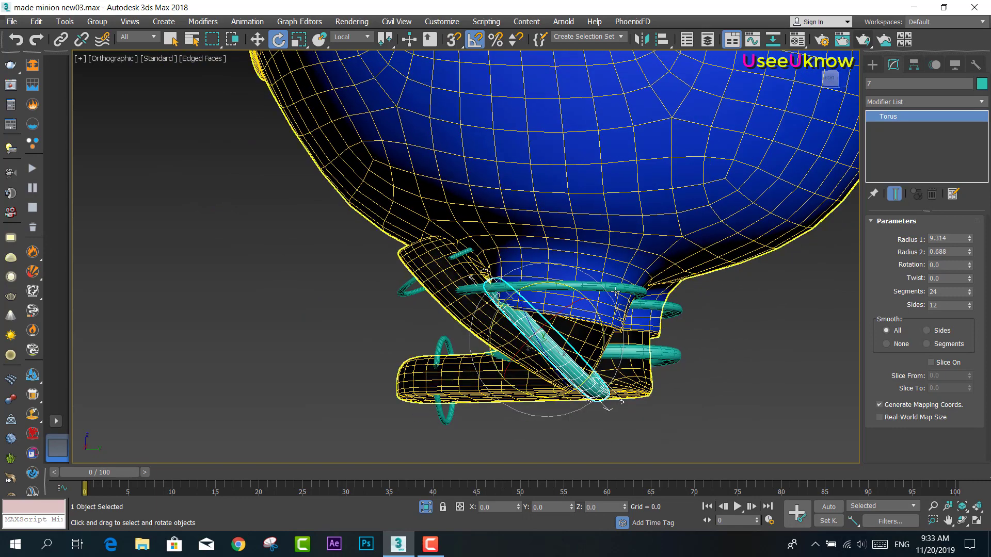
# Move leg ring 8 along Y to test, return it to 44.443, then select torus 7
pyautogui.click(547, 287)
pyautogui.click(257, 40)
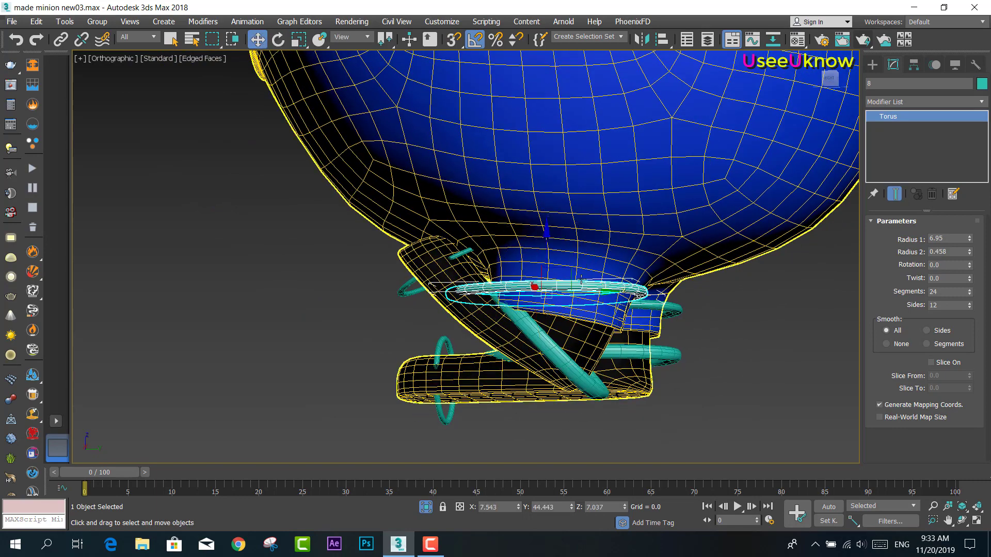
pyautogui.keyDown('alt'); pyautogui.moveTo(795, 109); pyautogui.dragTo(820, 107, button='middle'); pyautogui.keyUp('alt')
pyautogui.click(830, 78)
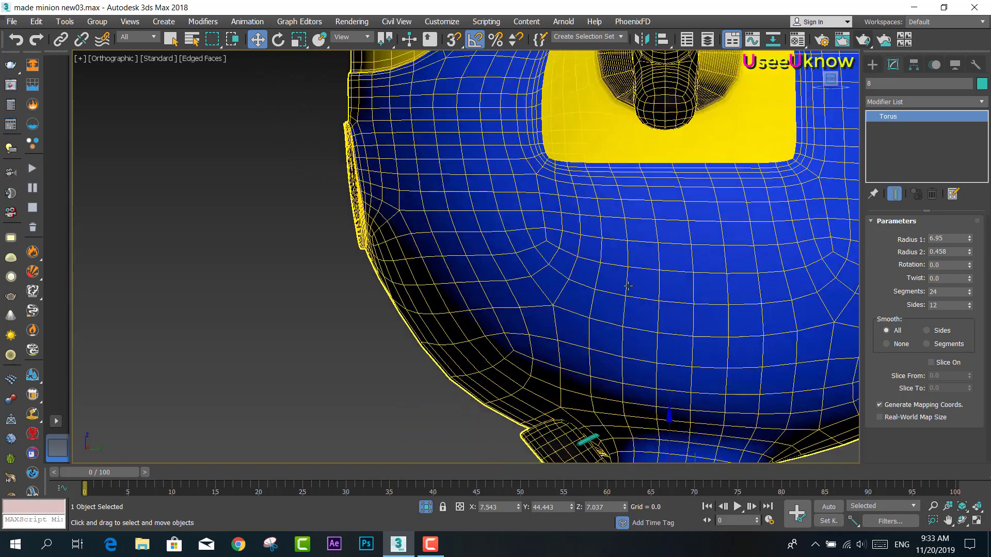
pyautogui.moveTo(566, 258); pyautogui.dragTo(279, 258)
pyautogui.moveTo(429, 219)
pyautogui.keyDown('alt'); pyautogui.mouseDown(button='middle')
pyautogui.moveTo(716, 319)
pyautogui.moveTo(597, 320)
pyautogui.moveTo(607, 323)
pyautogui.mouseUp(button='middle'); pyautogui.keyUp('alt')
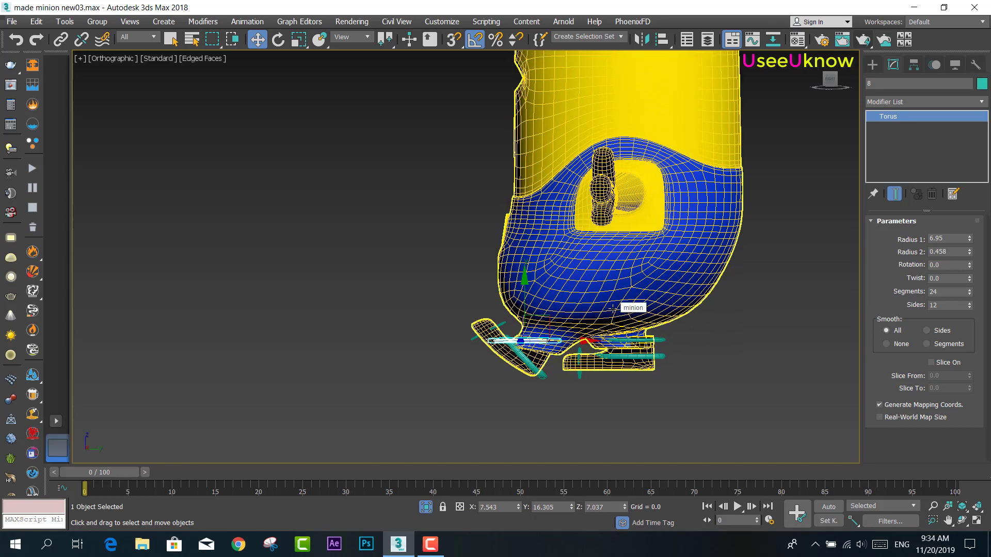
pyautogui.moveTo(613, 310); pyautogui.dragTo(634, 347)
pyautogui.click(633, 347)
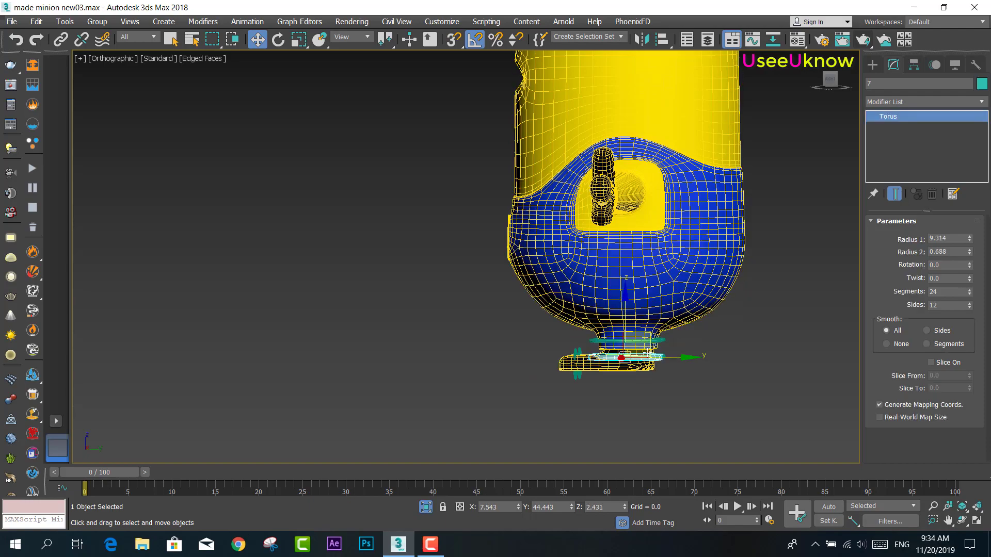
pyautogui.moveTo(652, 353)
pyautogui.keyDown('alt'); pyautogui.mouseDown(button='middle')
pyautogui.moveTo(684, 353)
pyautogui.moveTo(666, 310)
pyautogui.mouseUp(button='middle'); pyautogui.keyUp('alt')
# In Front view, select base torus 1 (radius 40.663) and test-rotate the whole minion around it
pyautogui.click(828, 79)
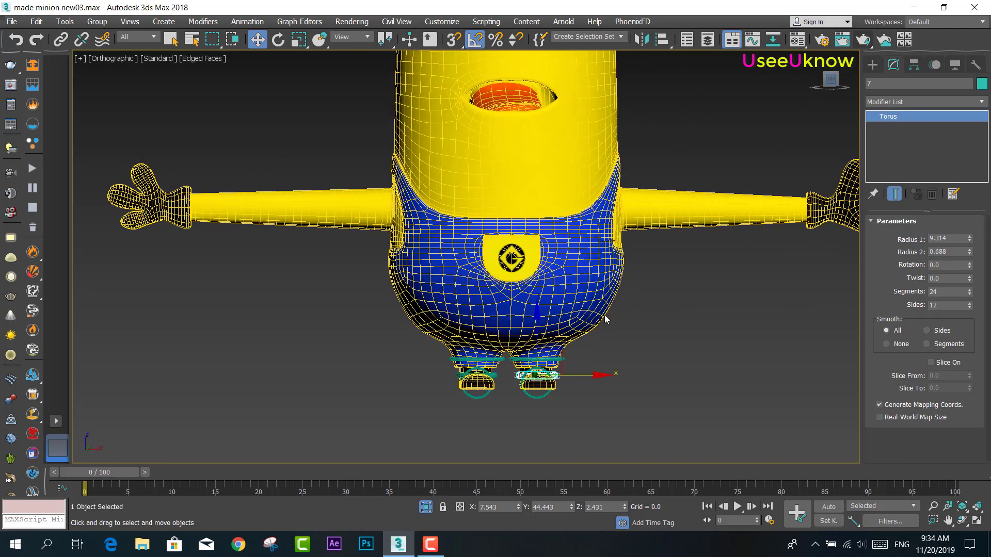
pyautogui.scroll(3, 562, 378)
pyautogui.scroll(4, 562, 379)
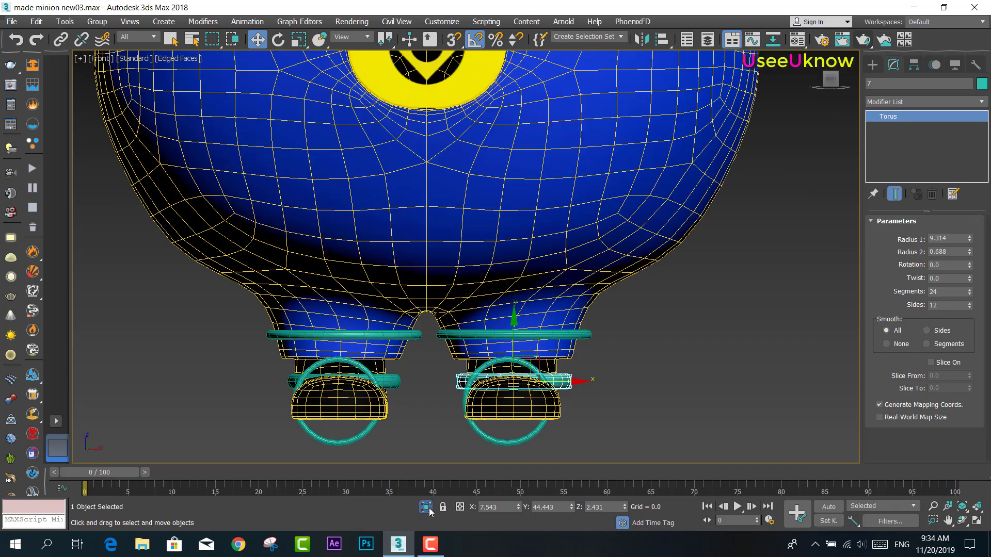
pyautogui.scroll(-2, 619, 310)
pyautogui.scroll(-2, 622, 310)
pyautogui.scroll(-1, 643, 312)
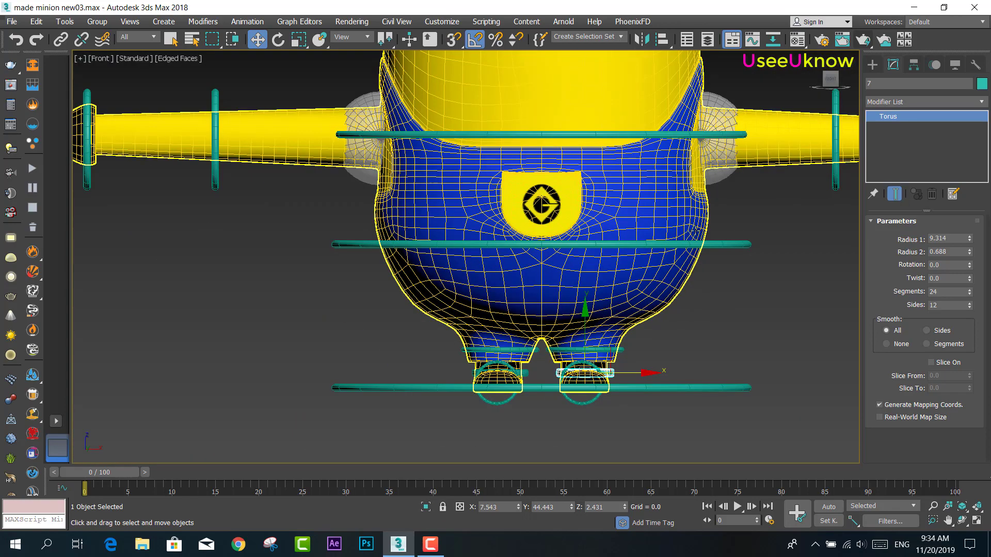
pyautogui.click(706, 388)
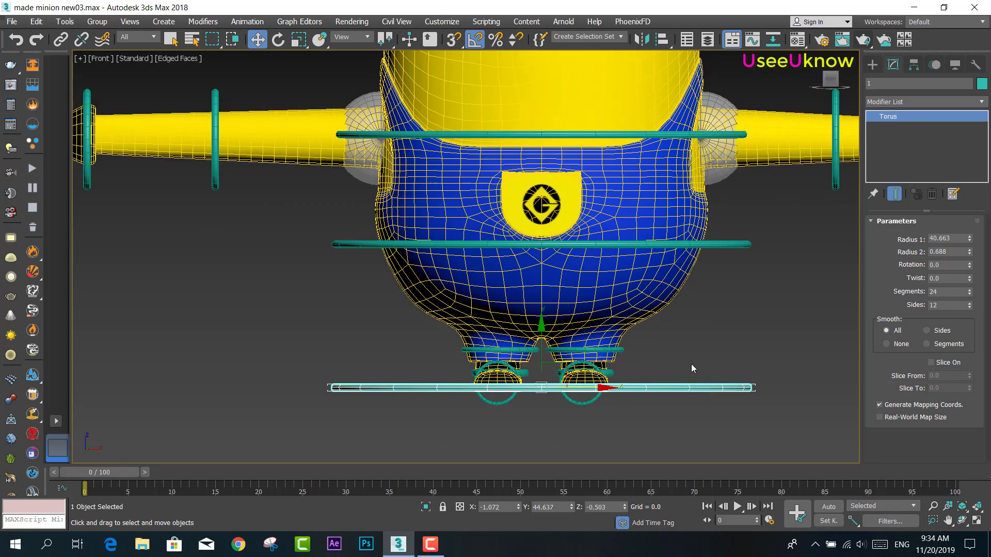
pyautogui.press('e')
pyautogui.moveTo(581, 387)
pyautogui.mouseDown()
pyautogui.moveTo(646, 378)
pyautogui.moveTo(631, 352)
pyautogui.mouseUp()
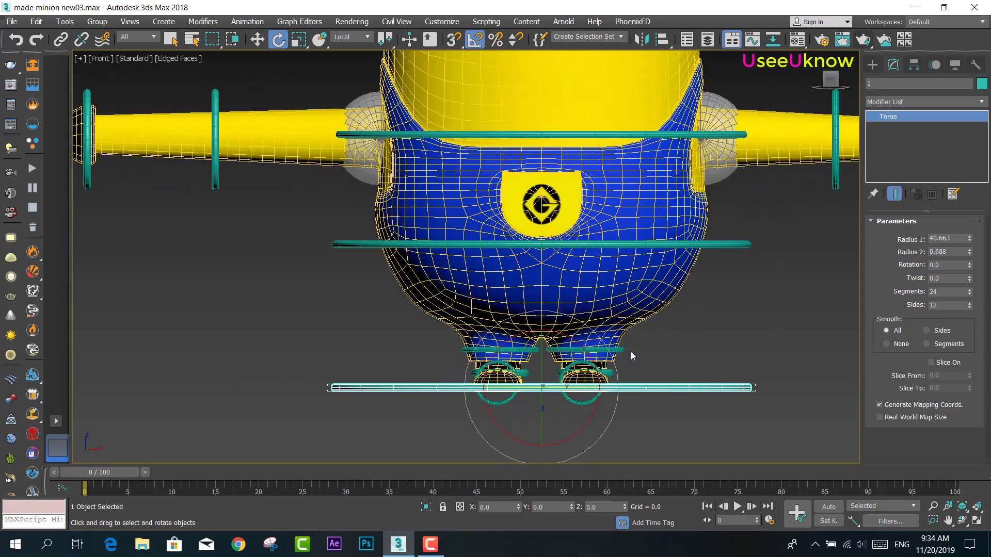
pyautogui.moveTo(643, 373)
pyautogui.keyDown('alt'); pyautogui.mouseDown(button='middle')
pyautogui.moveTo(598, 405)
pyautogui.moveTo(602, 368)
pyautogui.moveTo(632, 392)
pyautogui.moveTo(481, 295)
pyautogui.moveTo(638, 416)
pyautogui.mouseUp(button='middle'); pyautogui.keyUp('alt')
pyautogui.press('w')
# Copy the base ring up to the waist, test-twist the upper body 50°, then cancel it
pyautogui.keyDown('shift'); pyautogui.moveTo(704, 391); pyautogui.dragTo(695, 322); pyautogui.keyUp('shift')
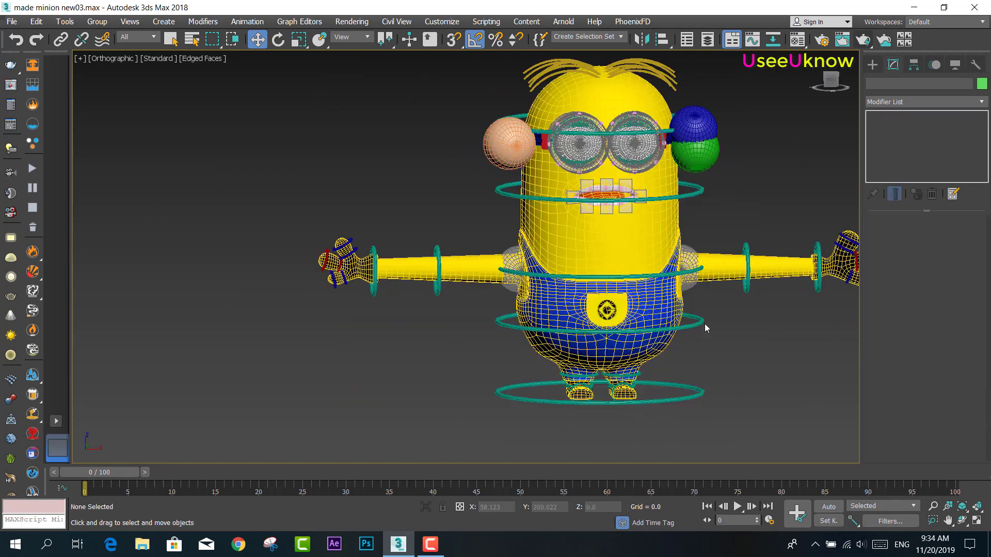
pyautogui.scroll(3, 695, 323)
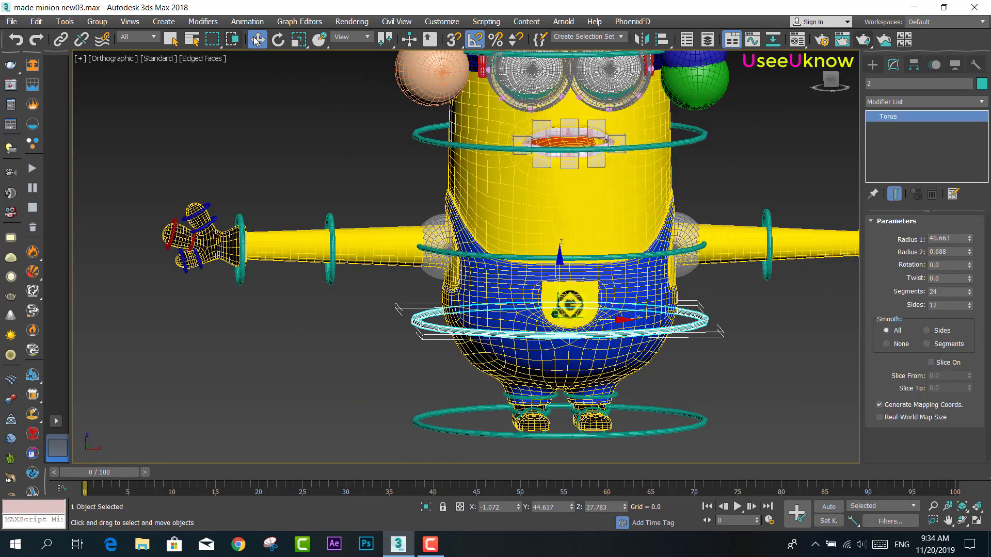
pyautogui.press('e')
pyautogui.scroll(2, 597, 310)
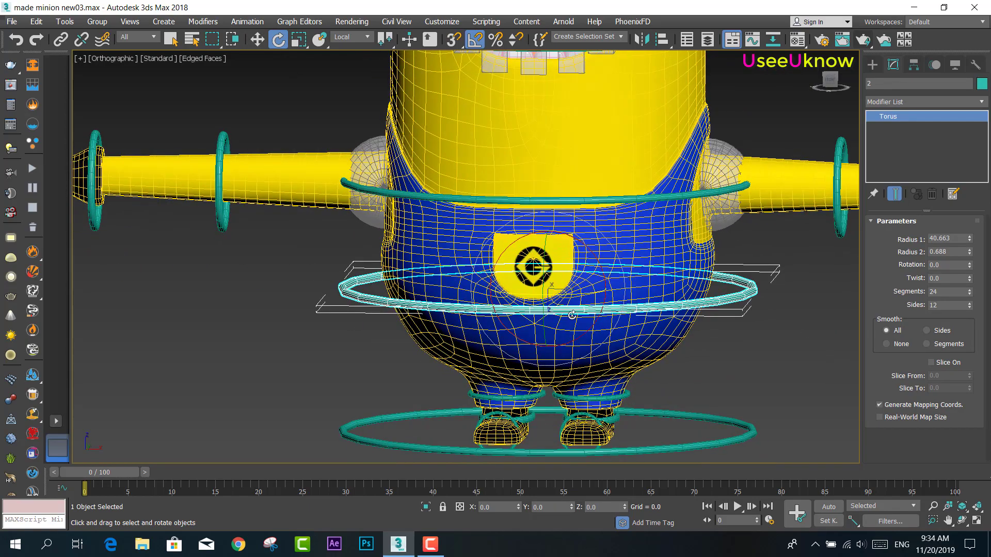
pyautogui.keyDown('alt'); pyautogui.moveTo(571, 315); pyautogui.dragTo(584, 310, button='middle'); pyautogui.keyUp('alt')
pyautogui.hotkey('shift', 'z')
pyautogui.moveTo(584, 310)
pyautogui.mouseDown()
pyautogui.moveTo(610, 296)
pyautogui.moveTo(597, 313)
pyautogui.mouseUp()
pyautogui.moveTo(574, 295); pyautogui.dragTo(548, 295)
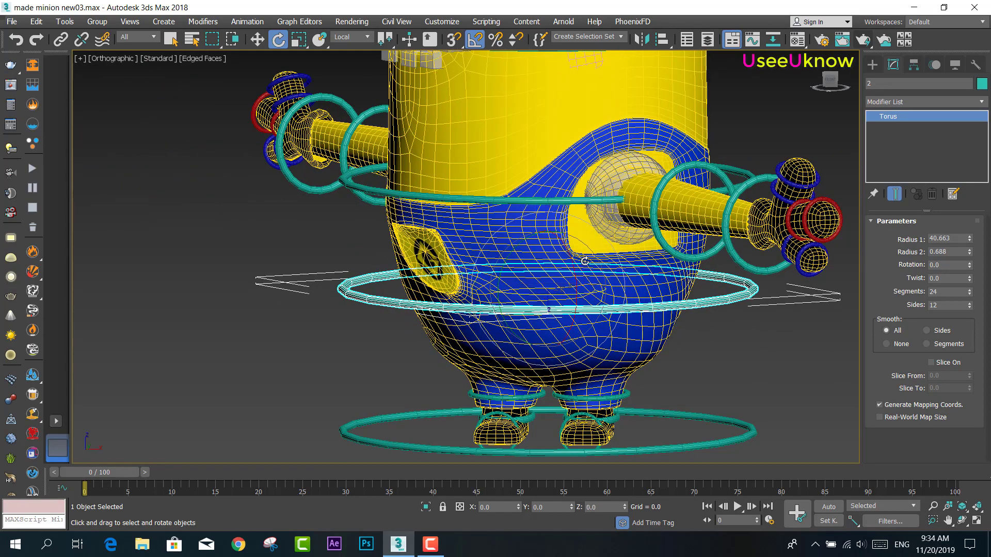
pyautogui.rightClick(548, 295)
# Render a production test of the current view of the rigged minion
pyautogui.scroll(-2, 593, 309)
pyautogui.moveTo(702, 310)
pyautogui.mouseDown(button='middle')
pyautogui.moveTo(655, 312)
pyautogui.moveTo(618, 251)
pyautogui.mouseUp(button='middle')
pyautogui.click(865, 40)
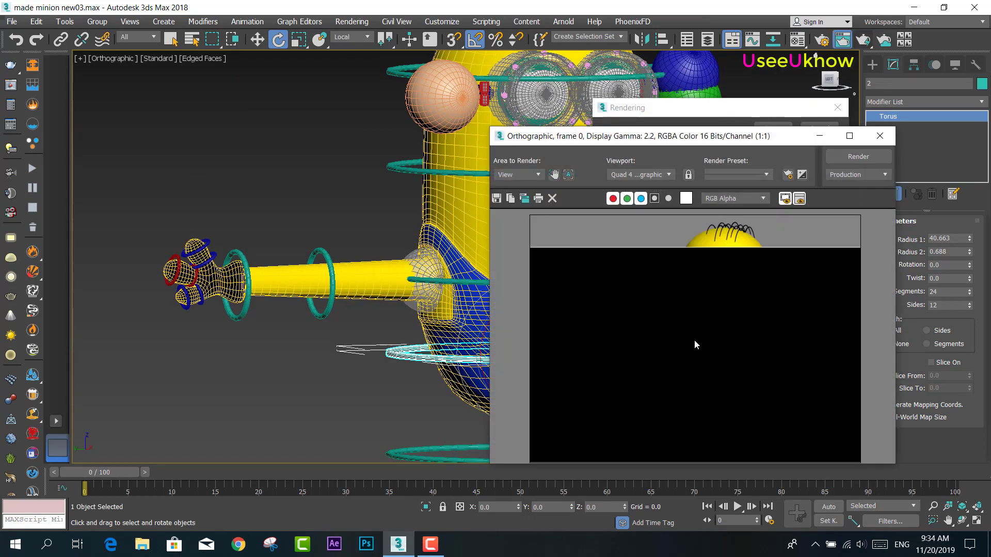
# Frame the minion's lower body and render the view to check the rig
pyautogui.moveTo(497, 365); pyautogui.dragTo(397, 324, button='middle')
pyautogui.scroll(2, 398, 314)
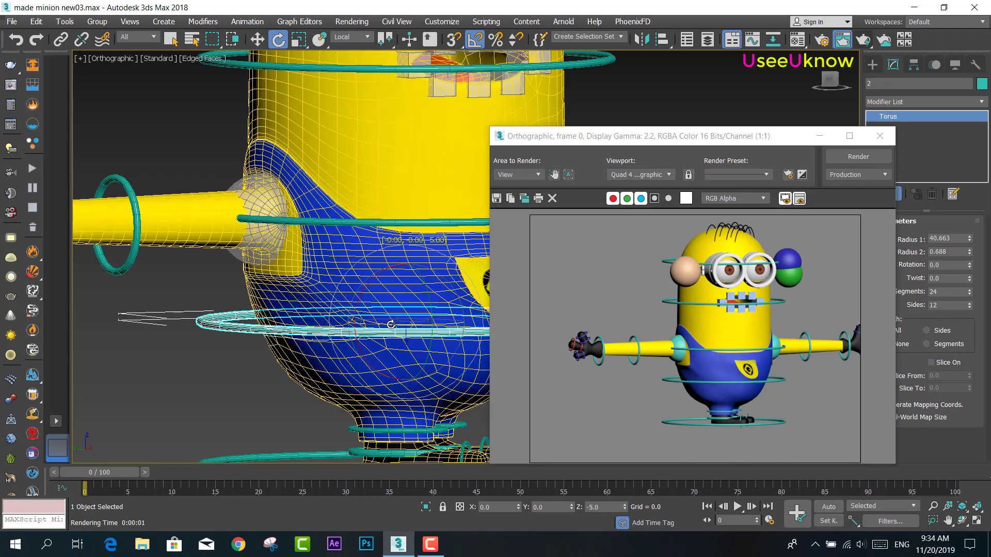
pyautogui.click(859, 158)
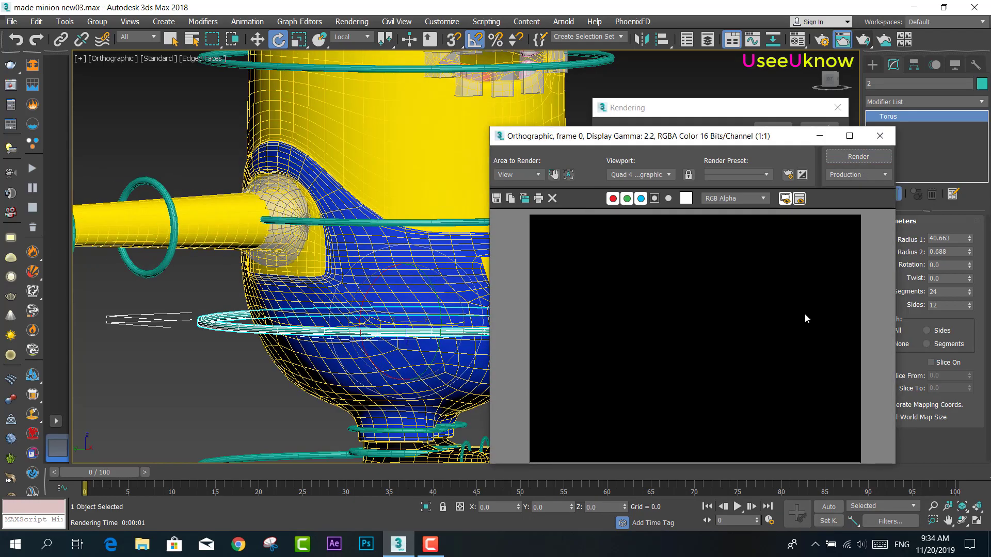
# Switch to the Front viewport, frame the minion and re-render it
pyautogui.keyDown('alt'); pyautogui.moveTo(452, 267); pyautogui.dragTo(424, 269, button='middle'); pyautogui.keyUp('alt')
pyautogui.scroll(-2, 423, 268)
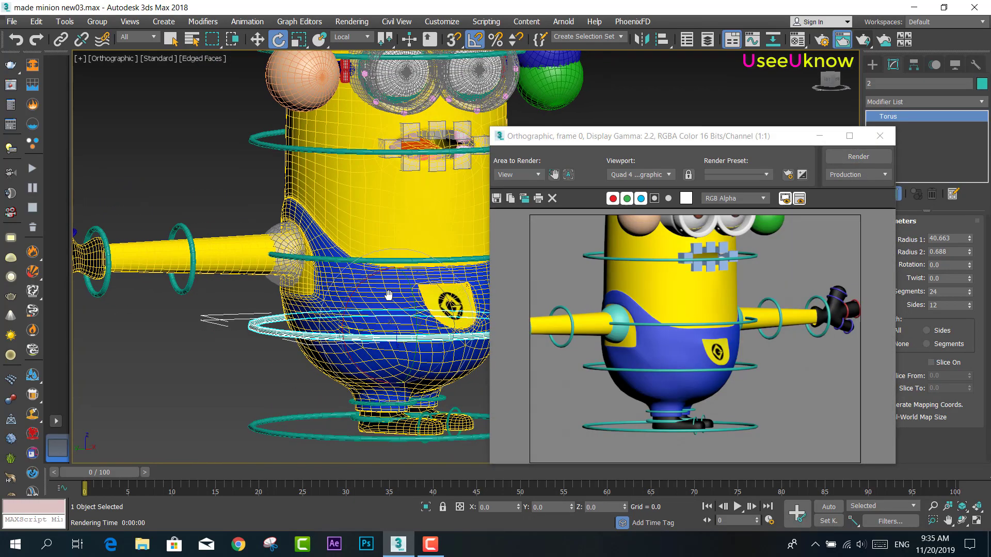
pyautogui.scroll(1, 786, 100)
pyautogui.click(838, 83)
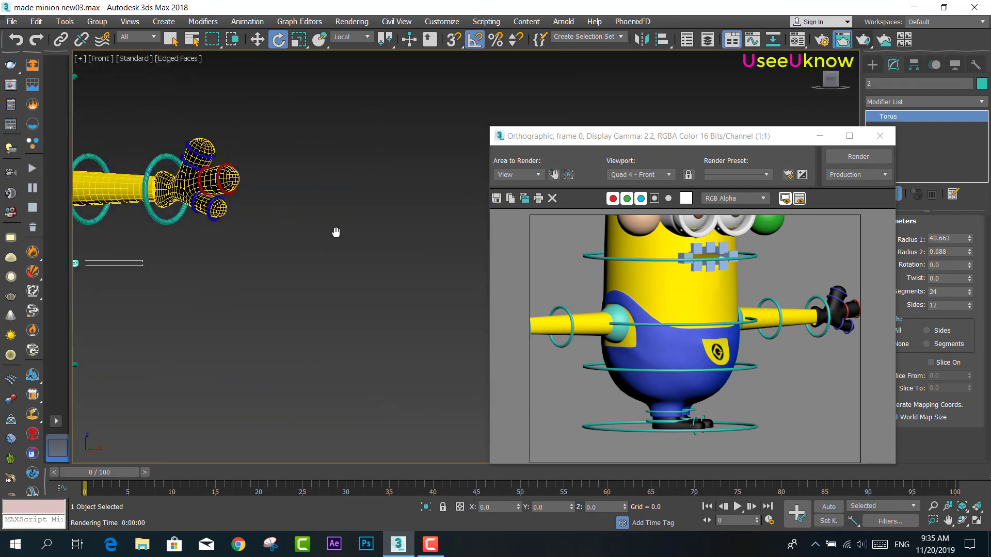
pyautogui.moveTo(451, 256); pyautogui.dragTo(419, 282, button='middle')
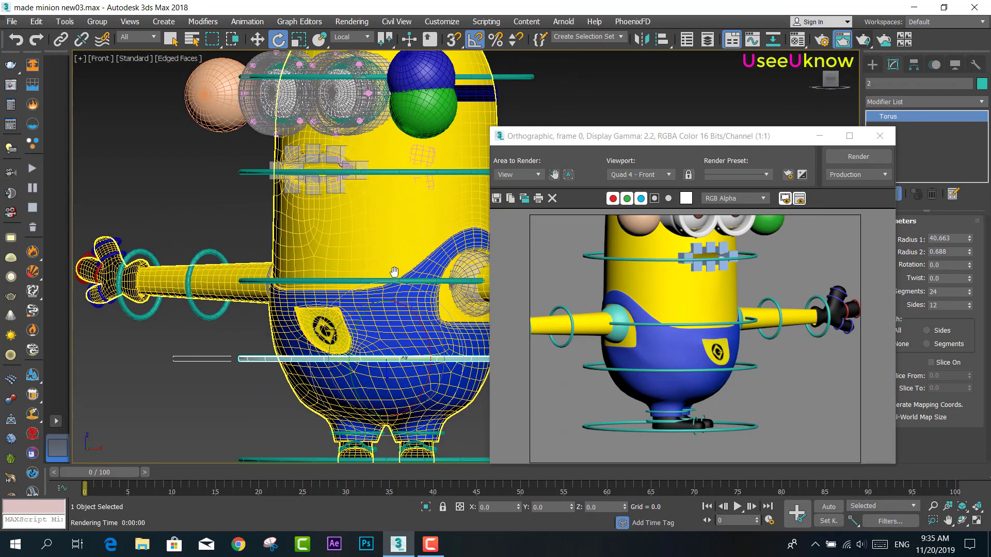
pyautogui.click(867, 160)
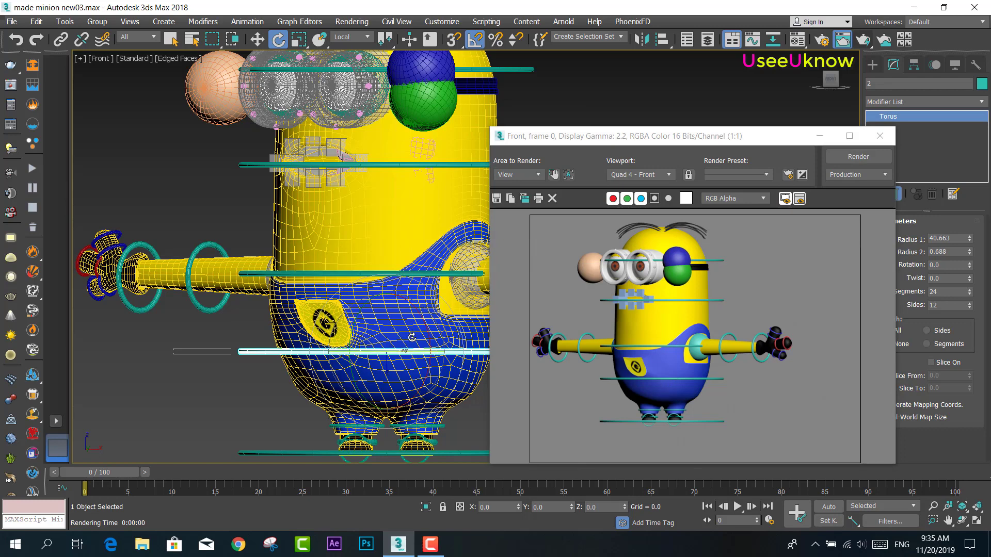
# Rotate the waist torus to turn the minion about its vertical axis and render the result
pyautogui.moveTo(399, 353); pyautogui.dragTo(401, 353)
pyautogui.hotkey('ctrl', 'z')
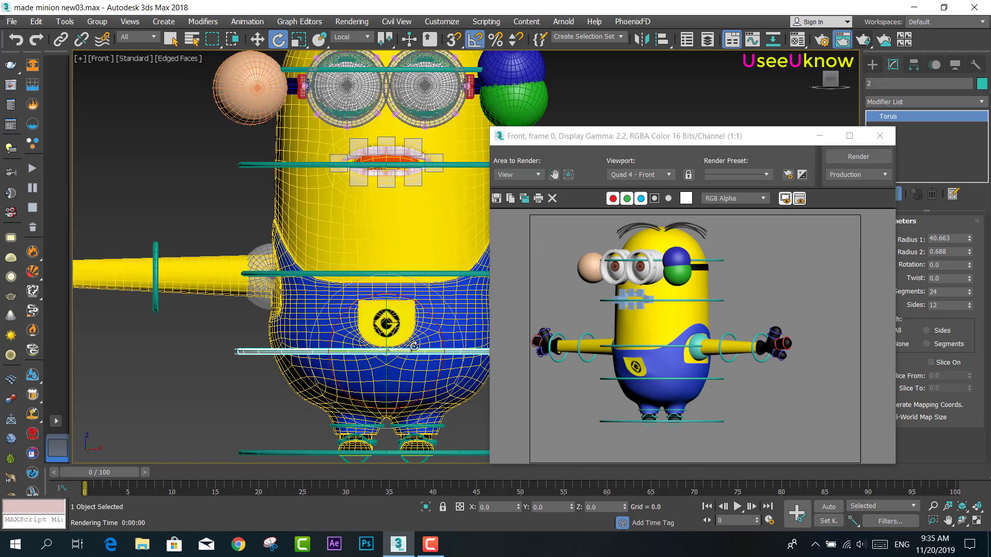
pyautogui.click(410, 271)
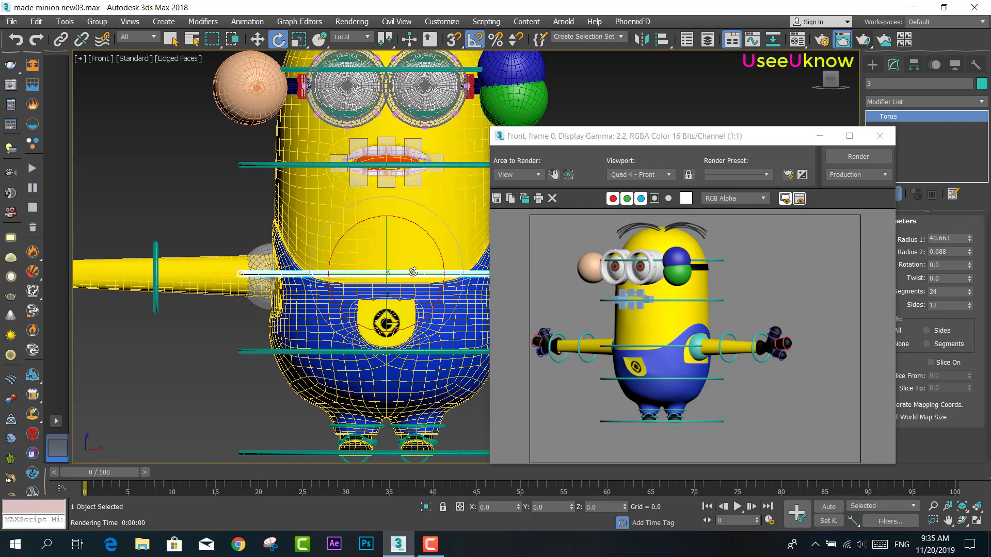
pyautogui.moveTo(413, 272); pyautogui.dragTo(416, 273)
pyautogui.click(841, 159)
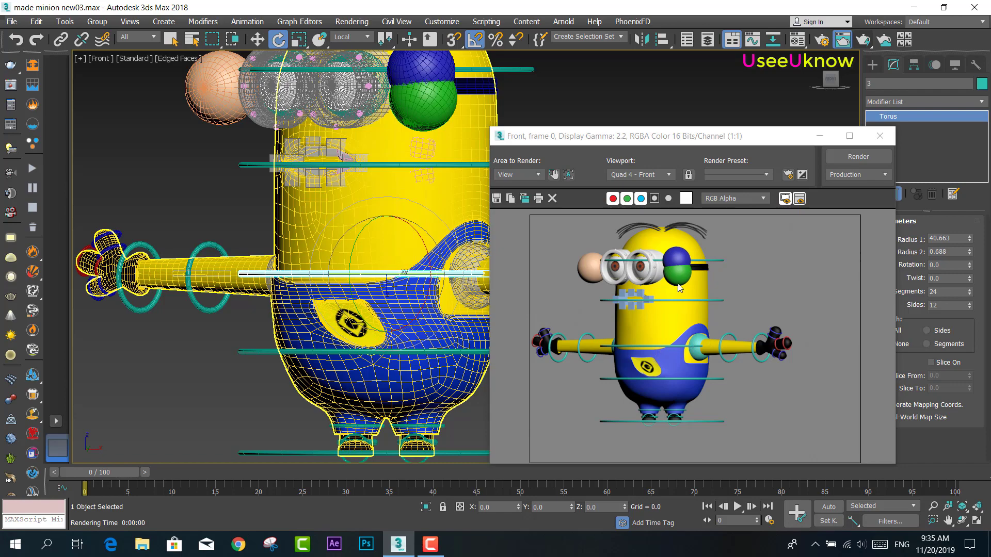
# Select every object, then deselect the right eyebrow, goggles and eye spheres
pyautogui.click(880, 136)
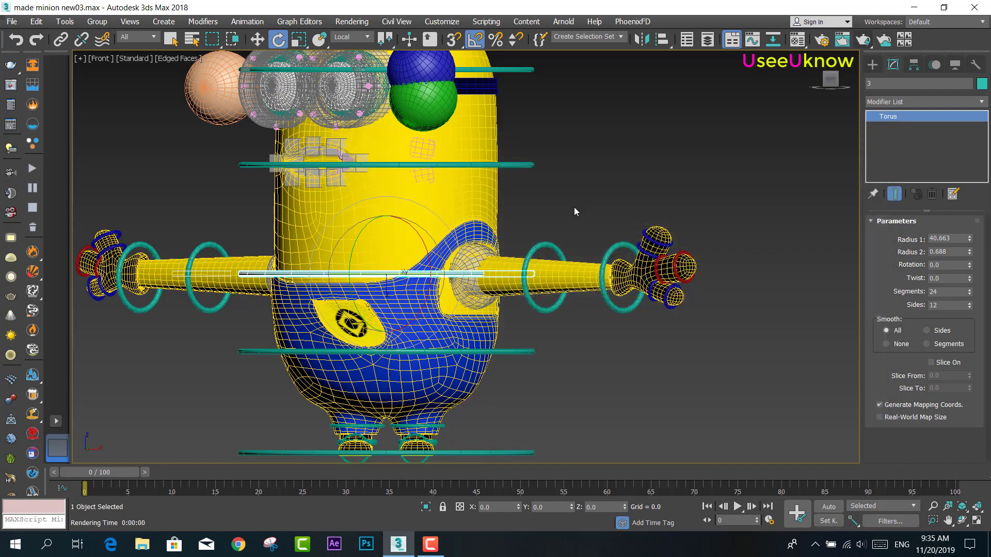
pyautogui.scroll(-4, 628, 243)
pyautogui.moveTo(349, 101); pyautogui.dragTo(349, 101)
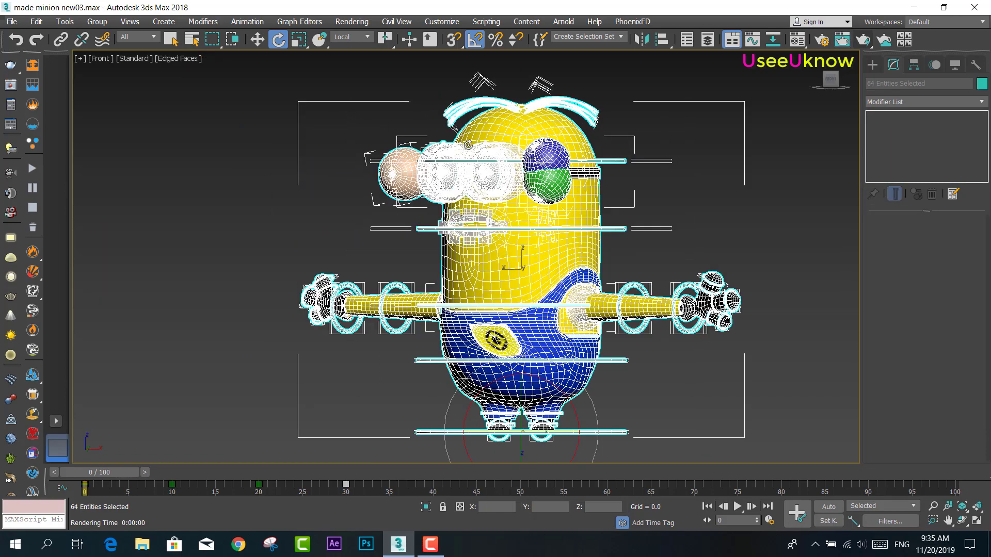
pyautogui.scroll(4, 553, 86)
pyautogui.keyDown('alt'); pyautogui.click(554, 111); pyautogui.keyUp('alt')
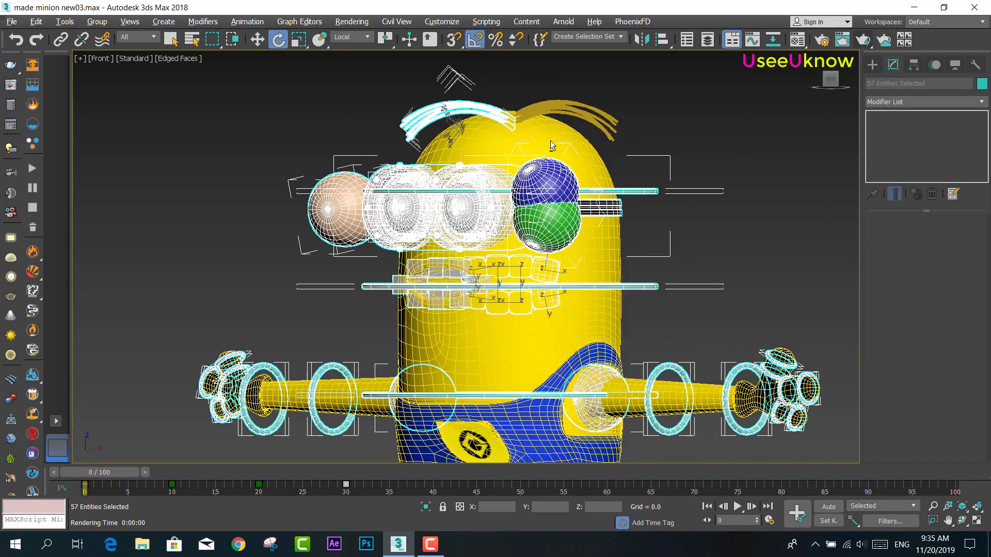
pyautogui.keyDown('alt'); pyautogui.click(464, 98); pyautogui.keyUp('alt')
pyautogui.keyDown('alt'); pyautogui.click(486, 234); pyautogui.keyUp('alt')
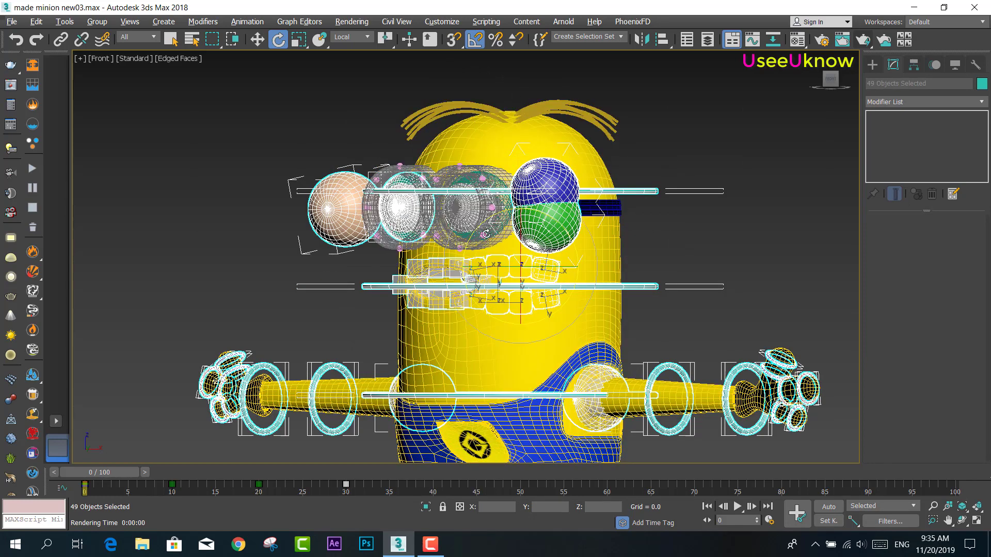
pyautogui.keyDown('alt'); pyautogui.click(412, 224); pyautogui.keyUp('alt')
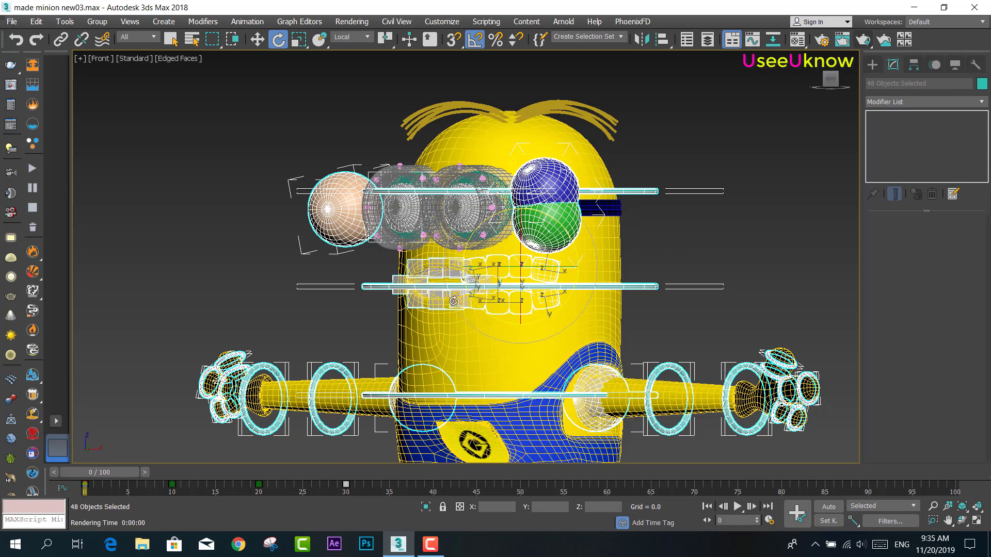
# Remove the lower teeth and other mouth pieces from the selection, leaving 38 objects
pyautogui.scroll(5, 454, 300)
pyautogui.scroll(2, 511, 310)
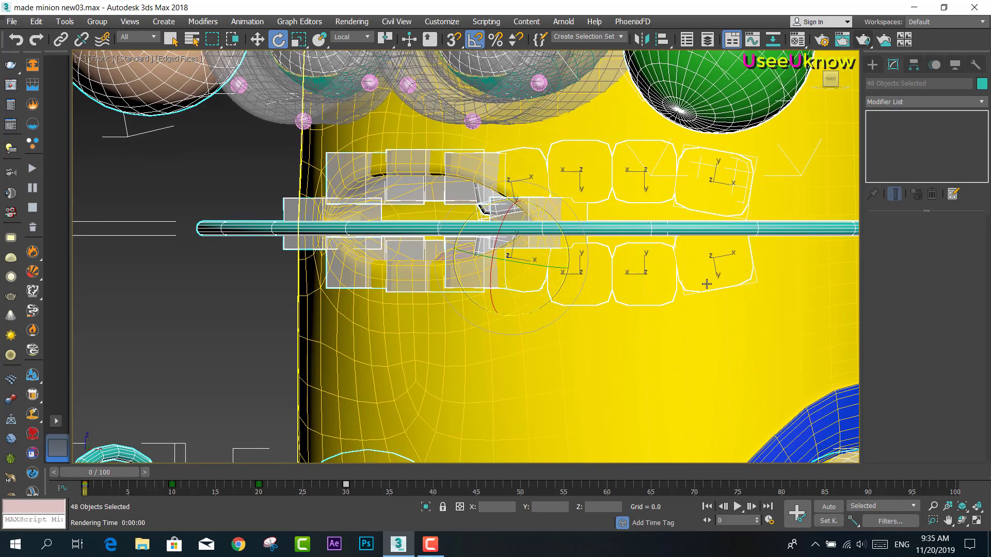
pyautogui.keyDown('alt'); pyautogui.moveTo(654, 285); pyautogui.dragTo(651, 311); pyautogui.keyUp('alt')
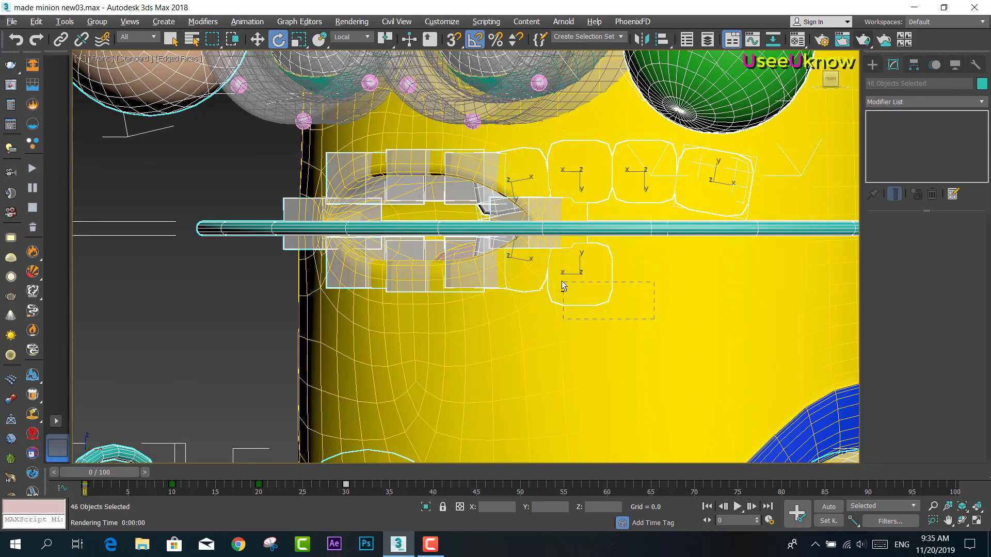
pyautogui.keyDown('alt'); pyautogui.moveTo(563, 285); pyautogui.dragTo(540, 272); pyautogui.keyUp('alt')
pyautogui.keyDown('alt'); pyautogui.moveTo(606, 162); pyautogui.dragTo(537, 155); pyautogui.keyUp('alt')
pyautogui.scroll(-2, 603, 159)
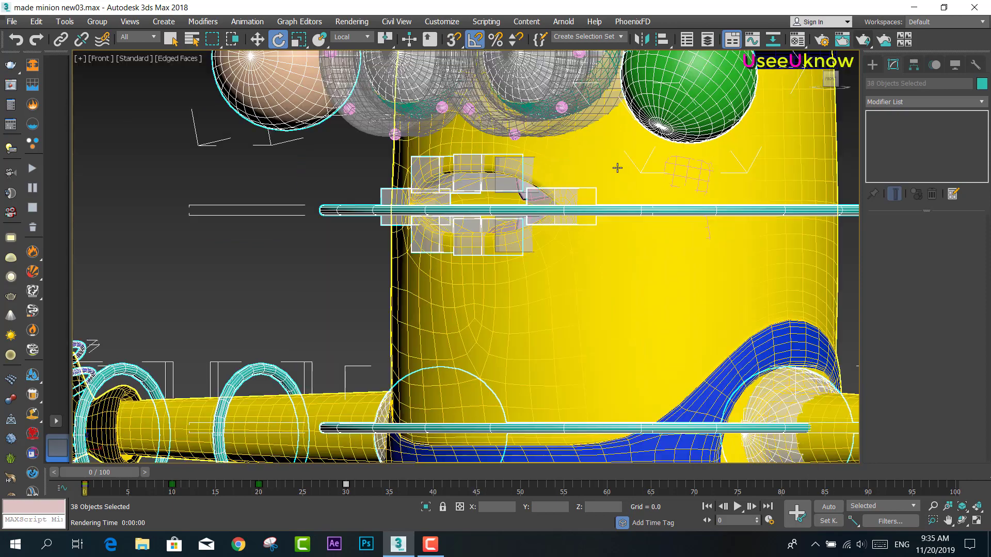
pyautogui.scroll(-1, 653, 165)
pyautogui.scroll(-2, 650, 288)
pyautogui.moveTo(650, 289); pyautogui.dragTo(686, 290, button='middle')
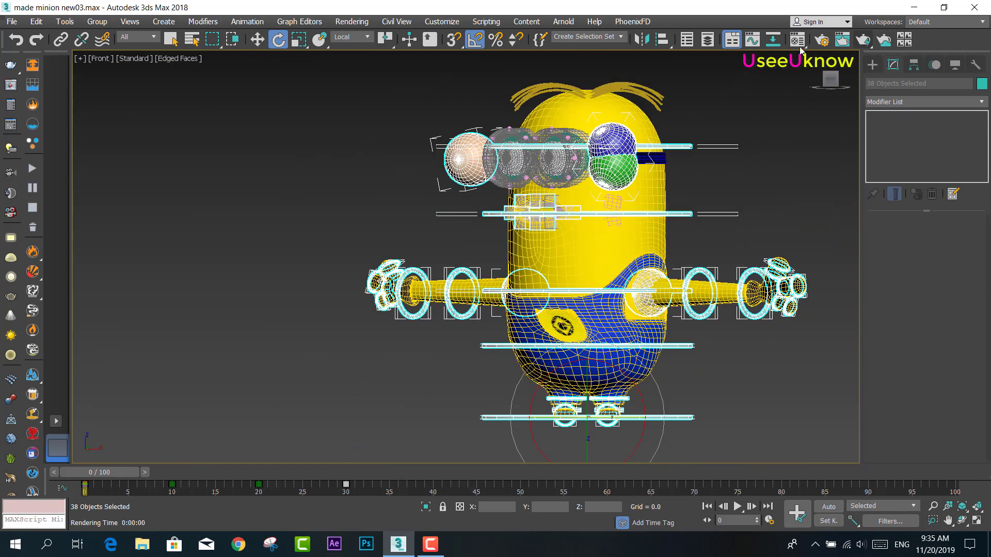
# Turn off Renderable for the selected rig controls in Layer Explorer and confirm with a test render
pyautogui.click(708, 39)
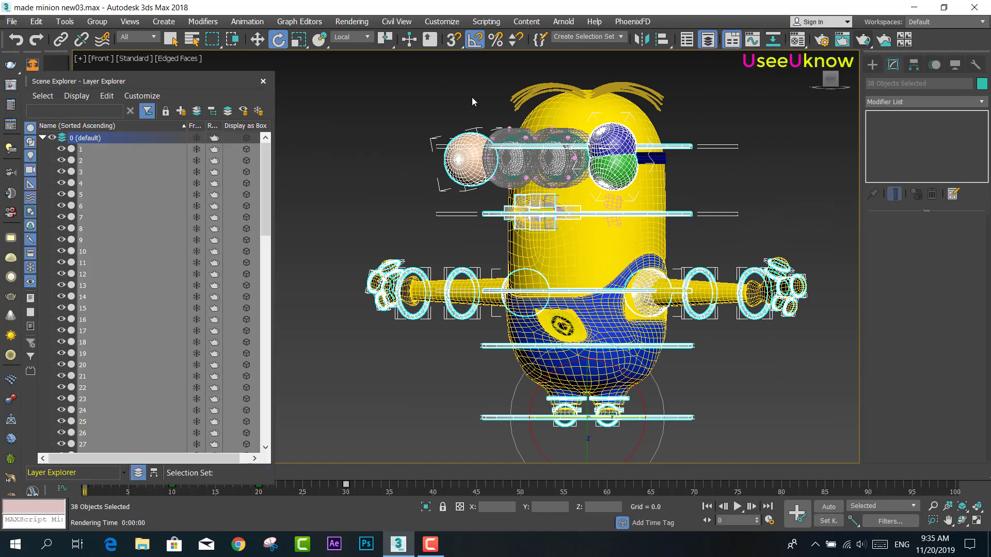
pyautogui.click(215, 150)
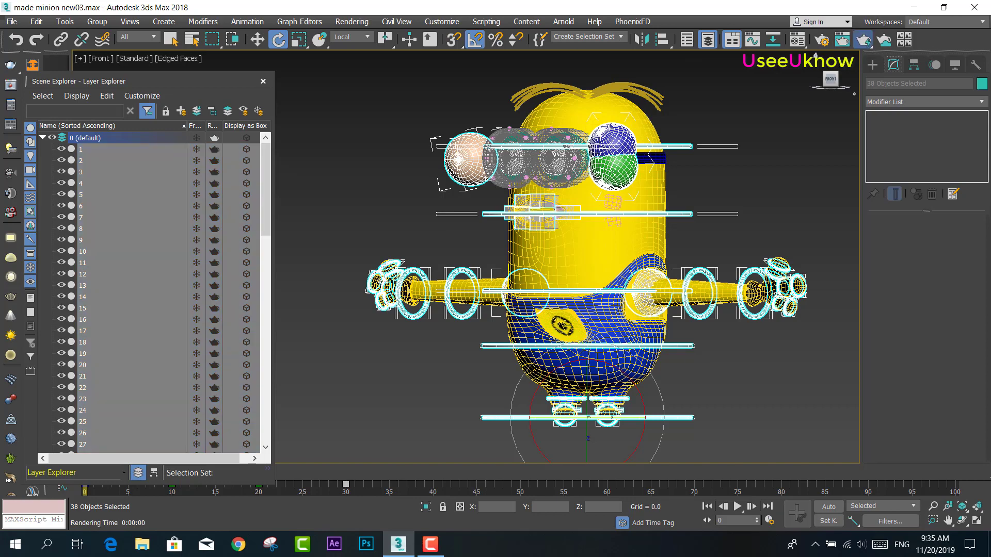
pyautogui.click(863, 39)
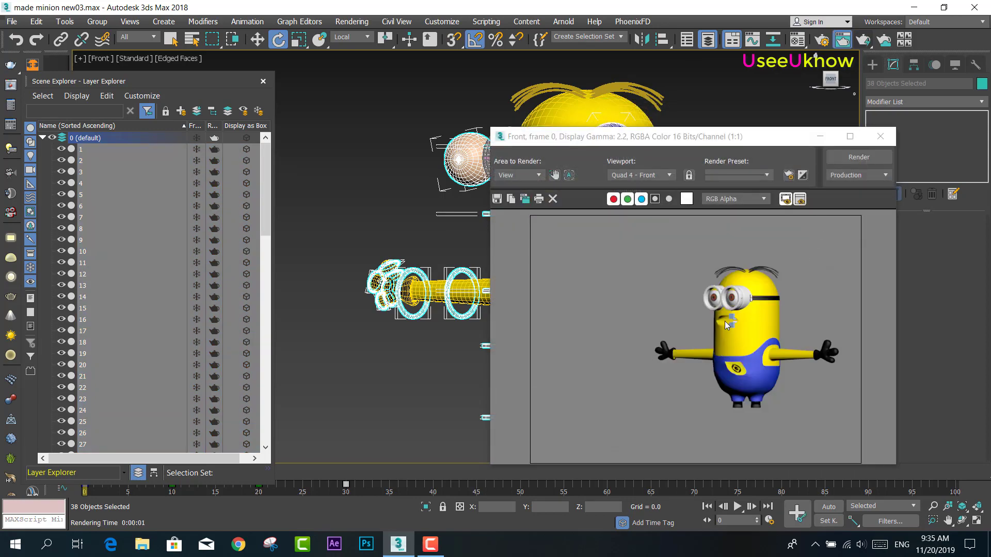
pyautogui.click(881, 137)
# Select the eleven mouth-area objects, including boxes 30–37, Box002 and Box006
pyautogui.scroll(5, 550, 229)
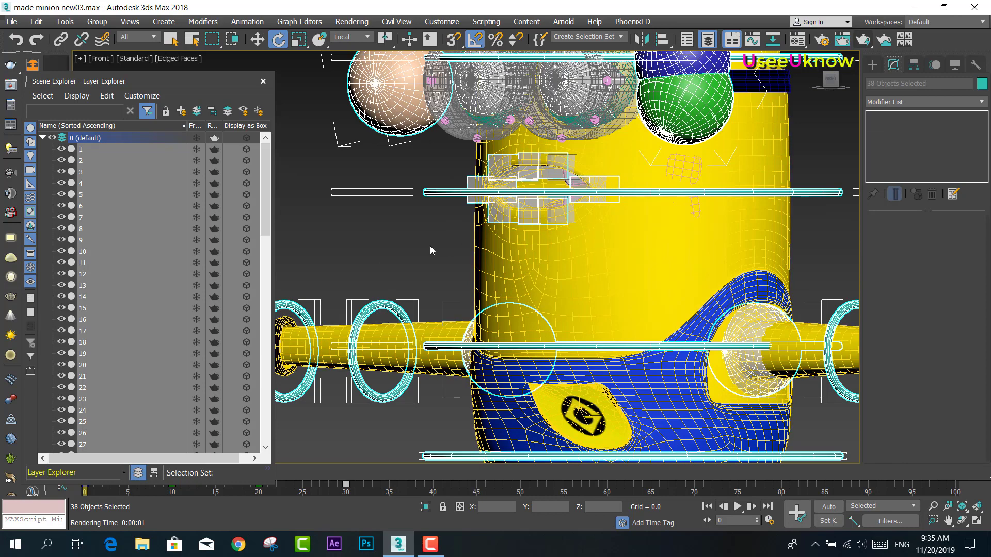
pyautogui.hotkey('ctrl', 'd')
pyautogui.click(607, 228)
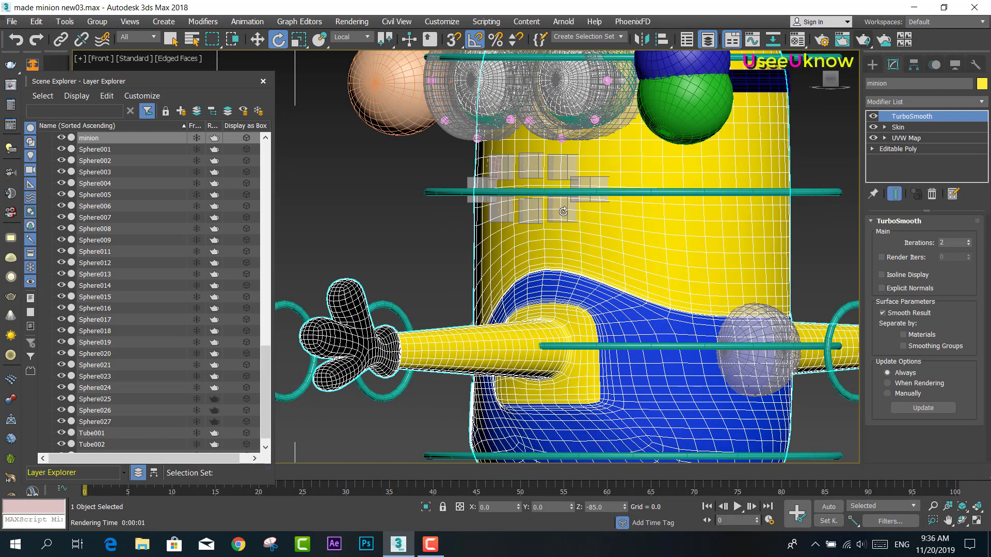
pyautogui.moveTo(438, 209); pyautogui.dragTo(525, 211)
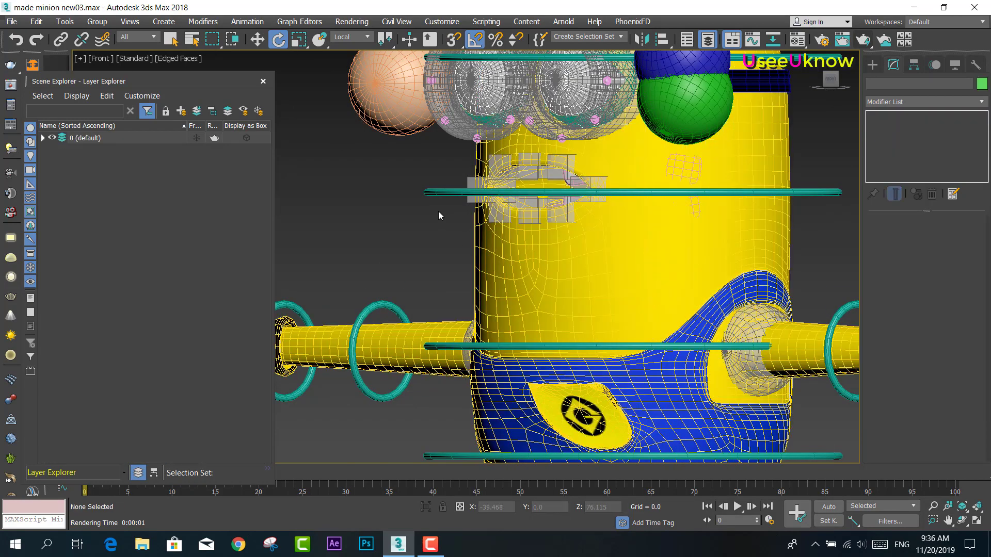
pyautogui.moveTo(590, 205); pyautogui.dragTo(591, 207)
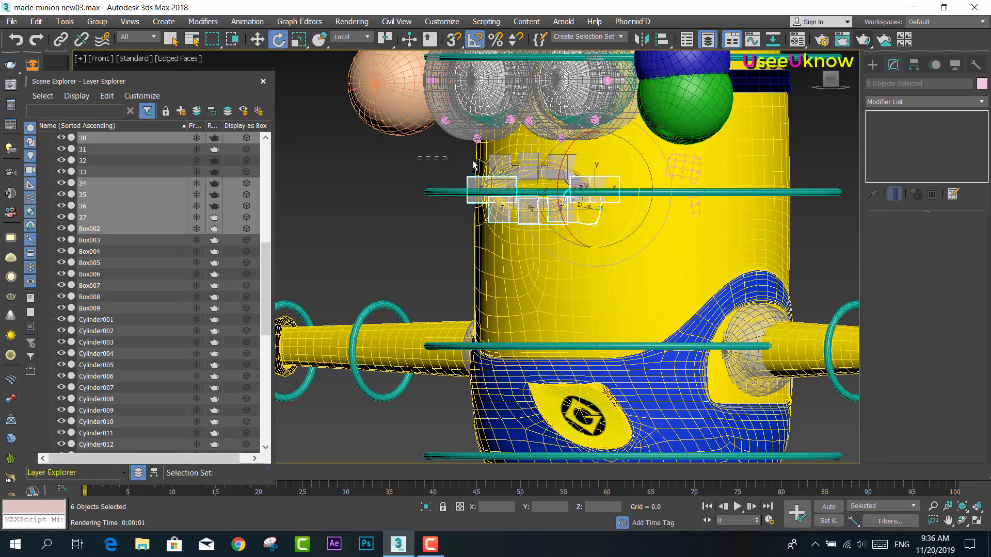
pyautogui.keyDown('ctrl'); pyautogui.click(511, 238); pyautogui.keyUp('ctrl')
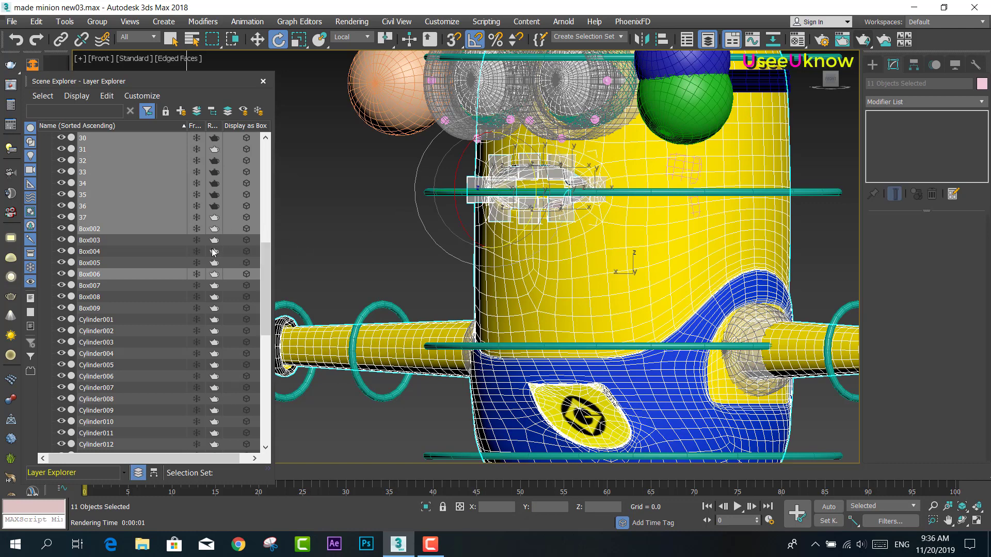
pyautogui.scroll(2, 269, 254)
pyautogui.scroll(2, 270, 267)
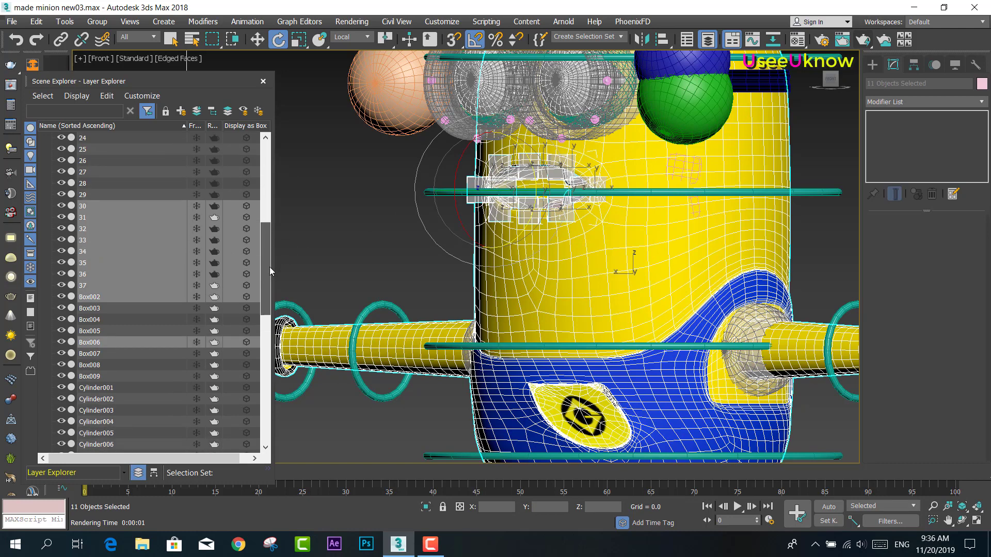
pyautogui.scroll(1, 270, 268)
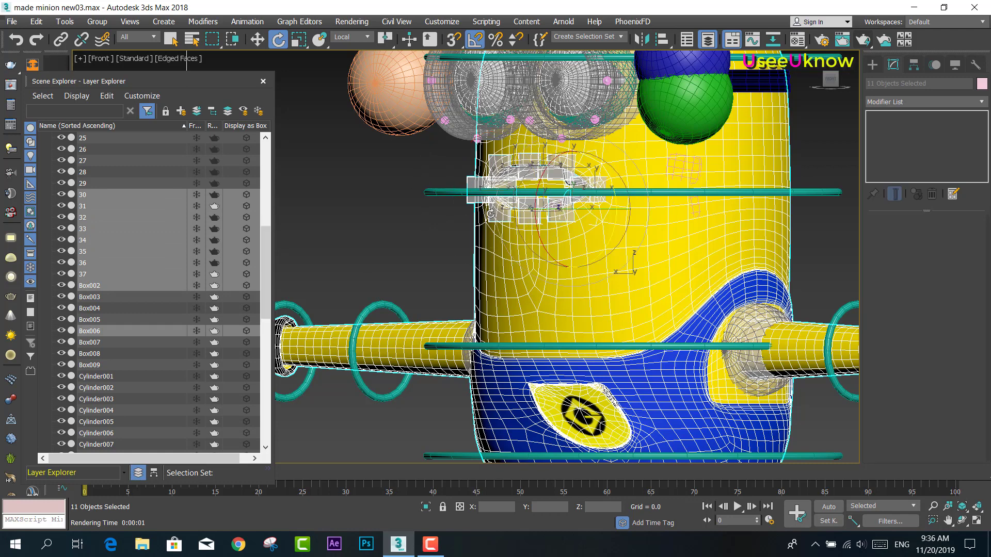
# Toggle the render setting of the selected mouth objects and test-render the scene
pyautogui.click(212, 206)
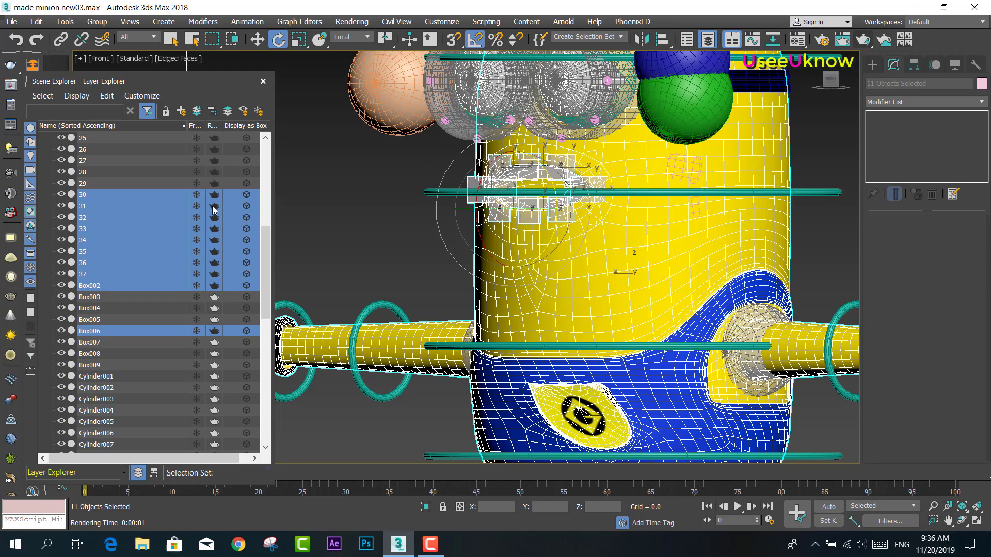
pyautogui.click(863, 41)
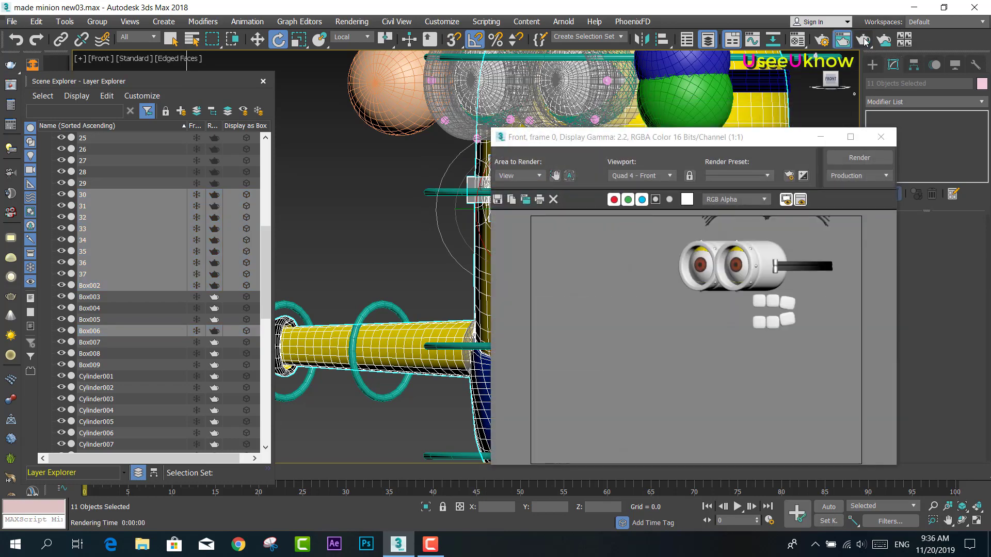
pyautogui.click(881, 137)
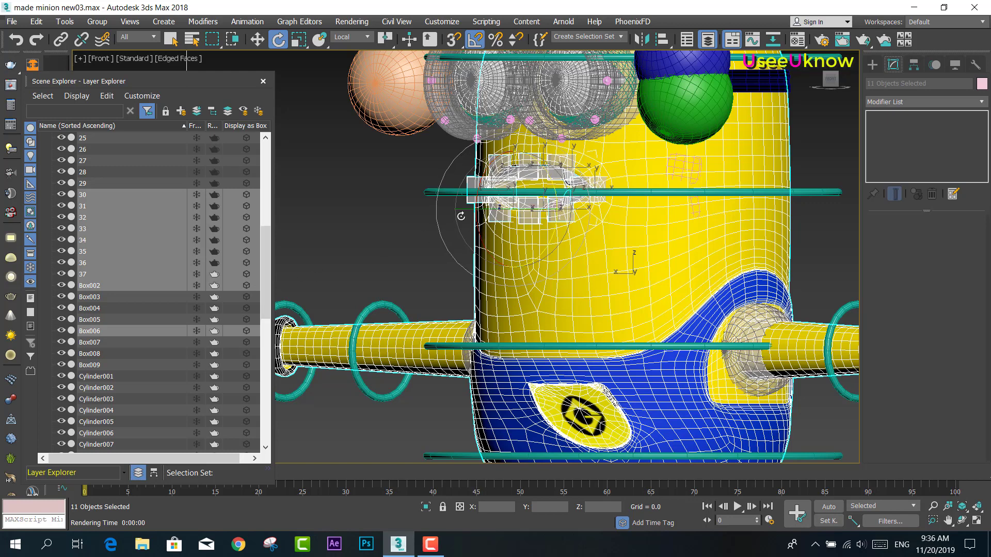
# Select mouth boxes 34, 33 and 31 and render the Front view
pyautogui.click(457, 178)
pyautogui.click(467, 186)
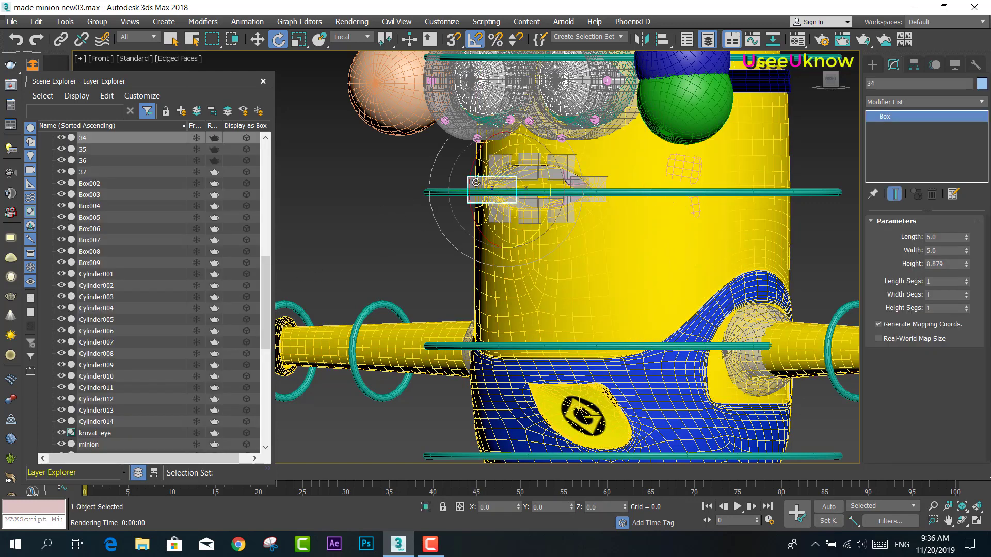
pyautogui.keyDown('ctrl'); pyautogui.click(498, 161); pyautogui.keyUp('ctrl')
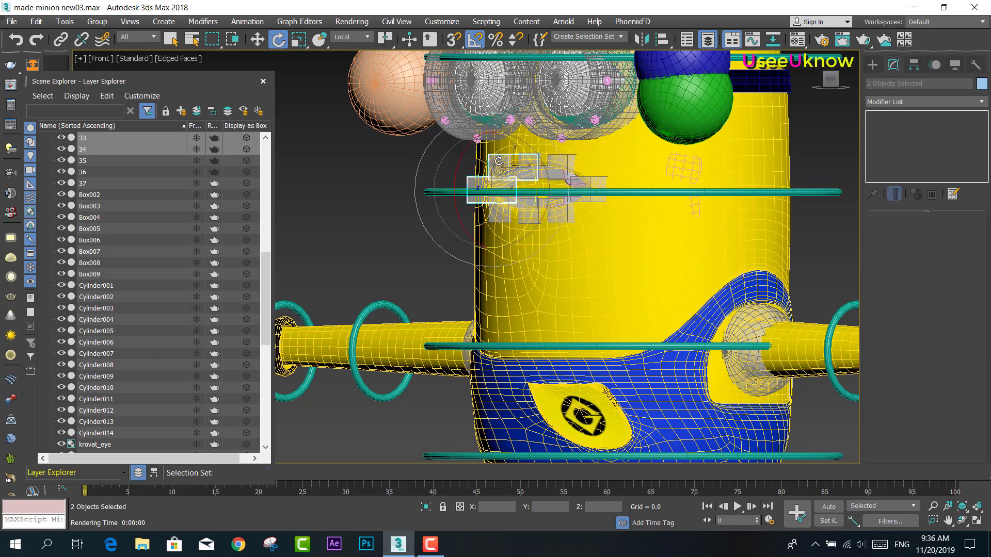
pyautogui.keyDown('ctrl'); pyautogui.click(553, 168); pyautogui.keyUp('ctrl')
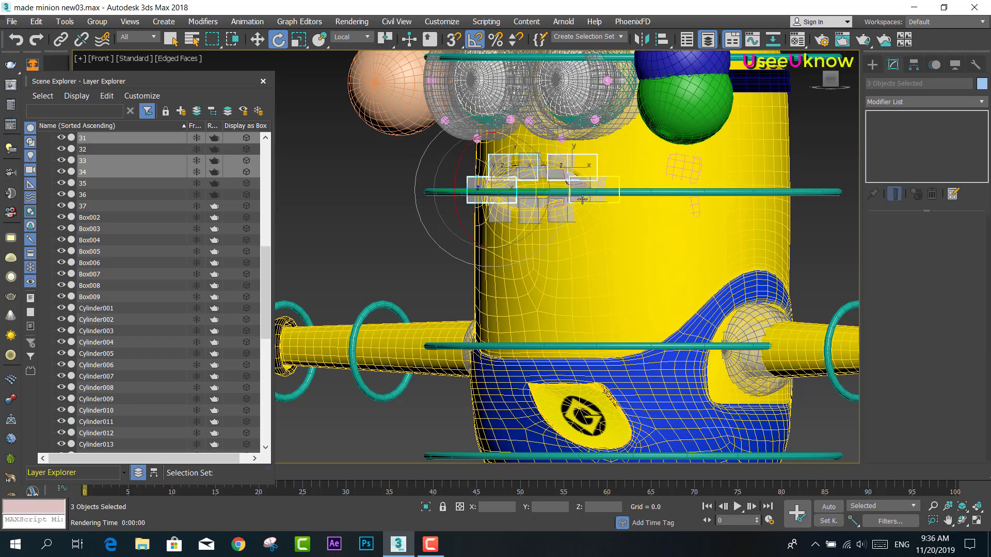
pyautogui.click(863, 40)
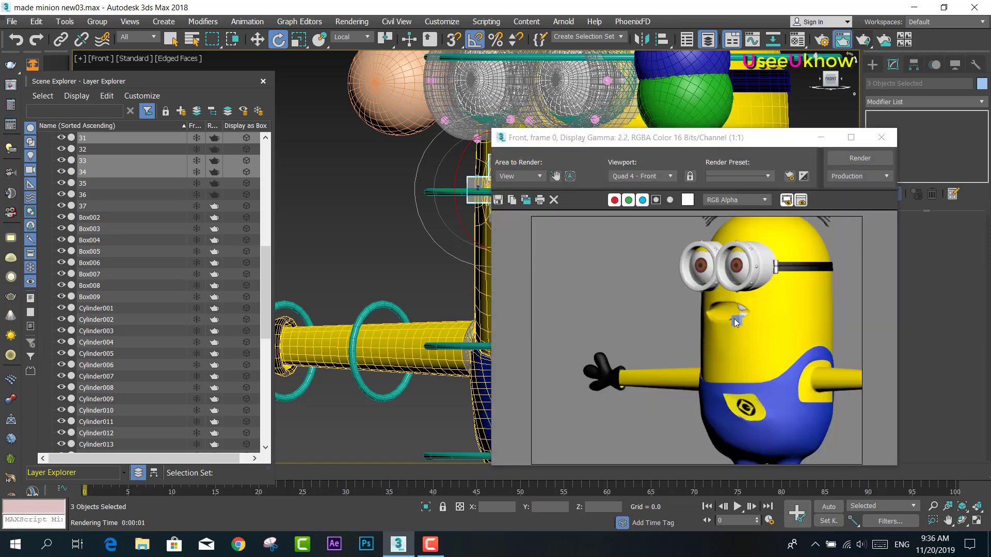
pyautogui.click(881, 137)
# Select mouth box 37, render again, then close Scene Explorer and zoom out
pyautogui.click(416, 265)
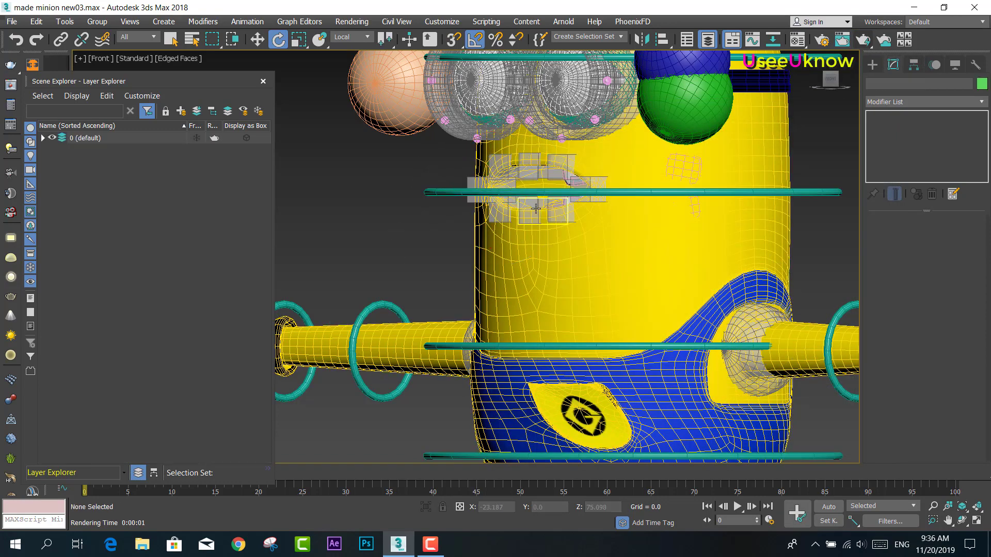
pyautogui.click(560, 218)
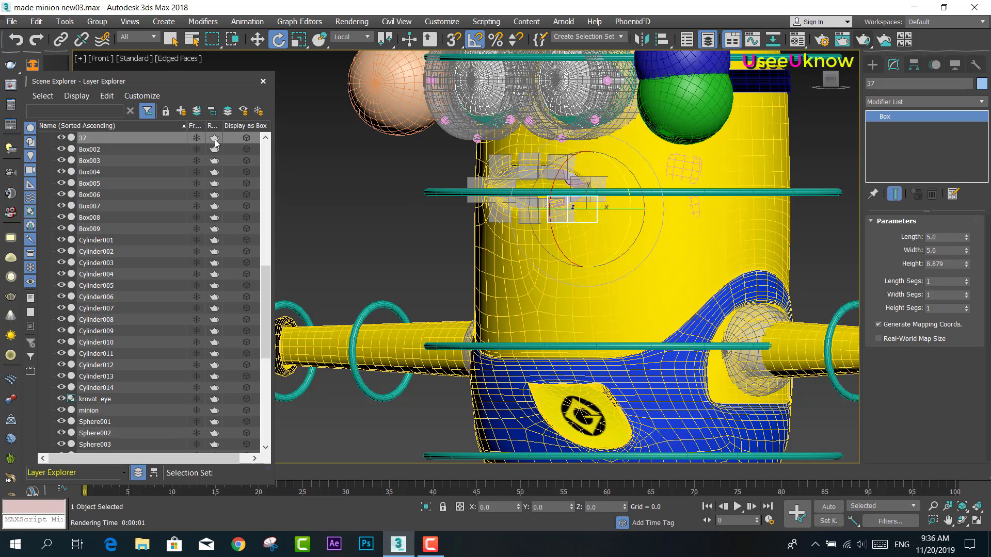
pyautogui.click(863, 39)
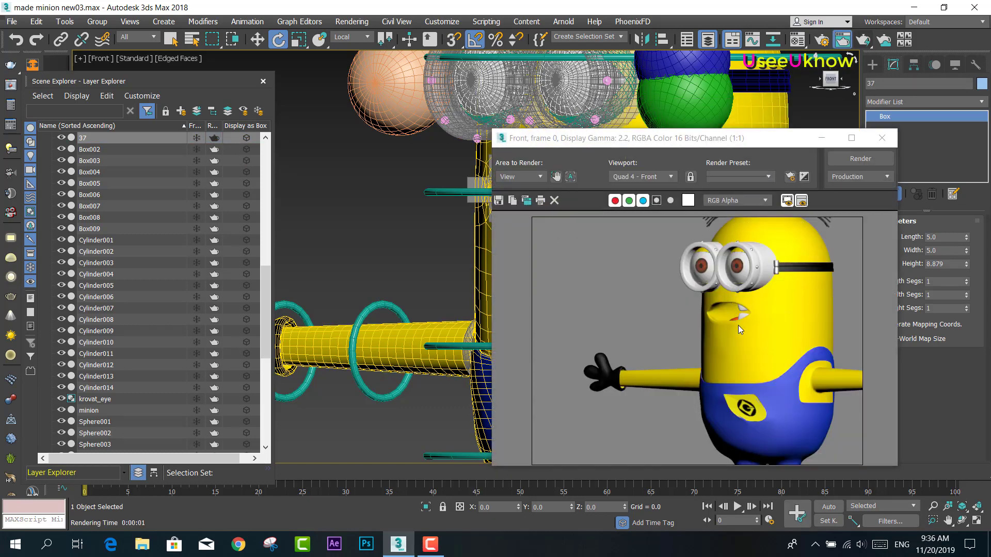
pyautogui.click(881, 137)
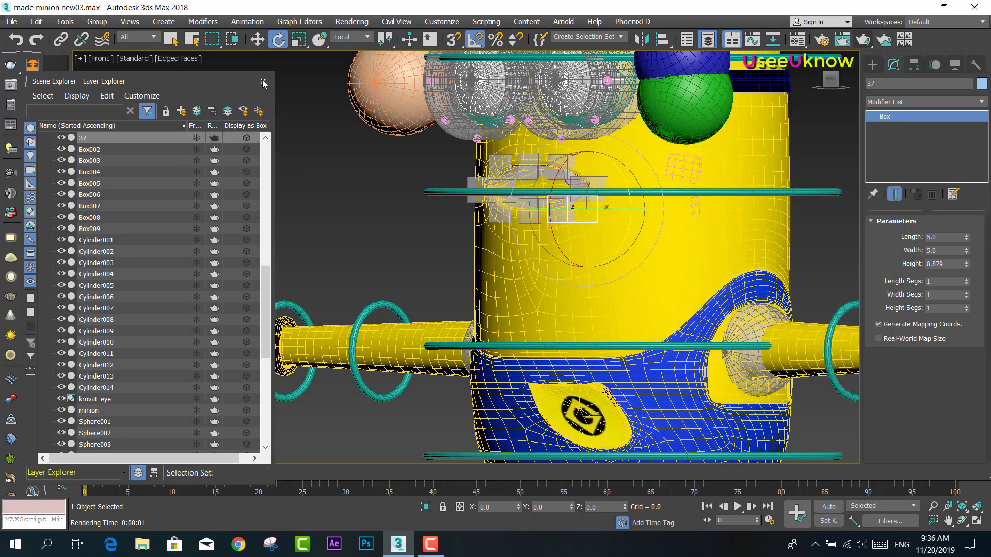
pyautogui.click(264, 83)
pyautogui.scroll(-3, 348, 221)
# Test-rotate the belt ring around the body, then cancel the rotation
pyautogui.scroll(-1, 342, 216)
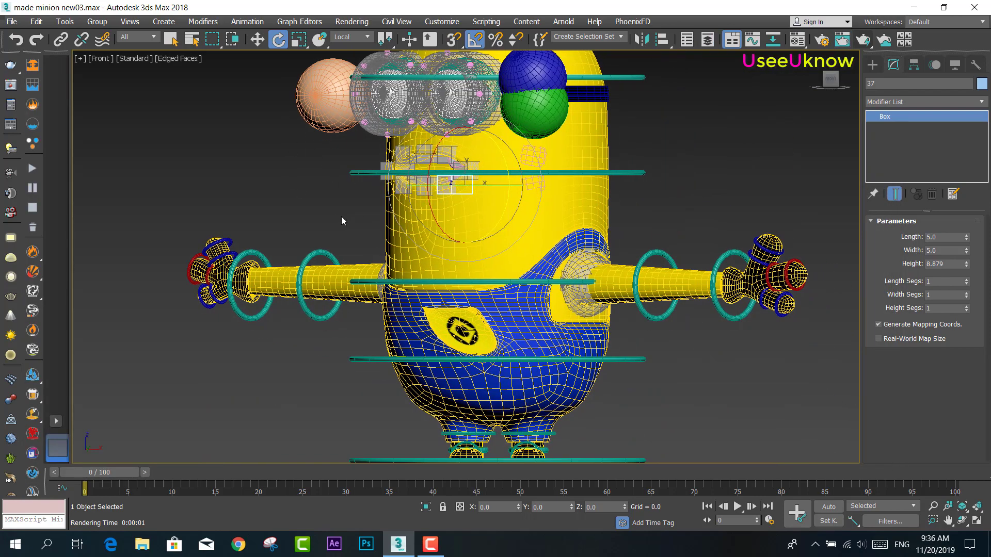
pyautogui.scroll(-2, 342, 217)
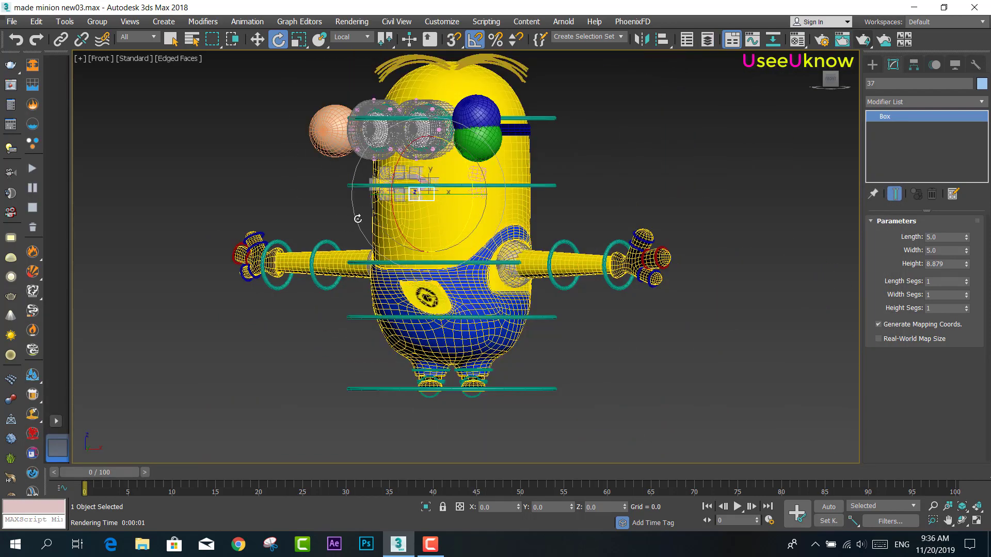
pyautogui.click(591, 237)
pyautogui.click(459, 263)
pyautogui.moveTo(459, 264); pyautogui.dragTo(481, 269)
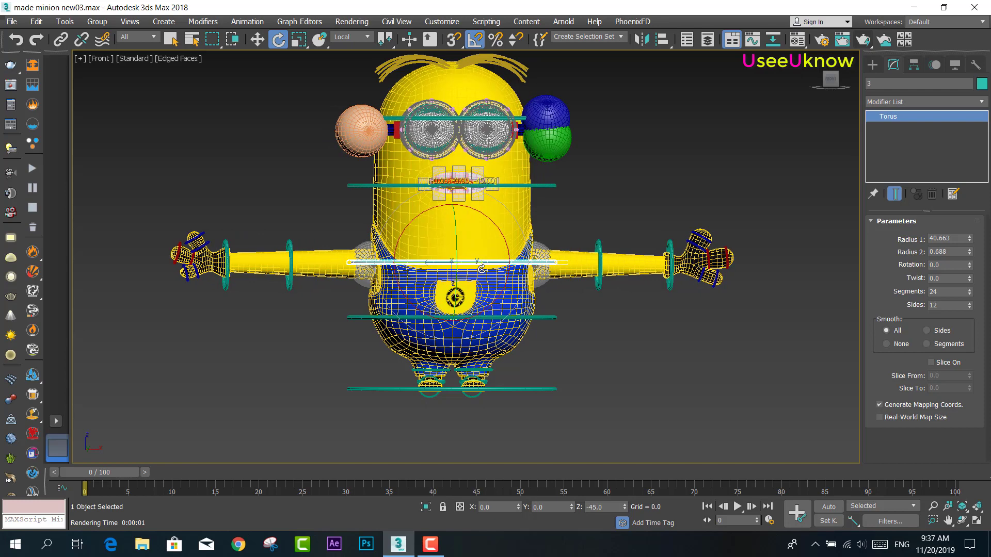
pyautogui.rightClick(481, 268)
pyautogui.moveTo(481, 268); pyautogui.dragTo(533, 317, button='middle')
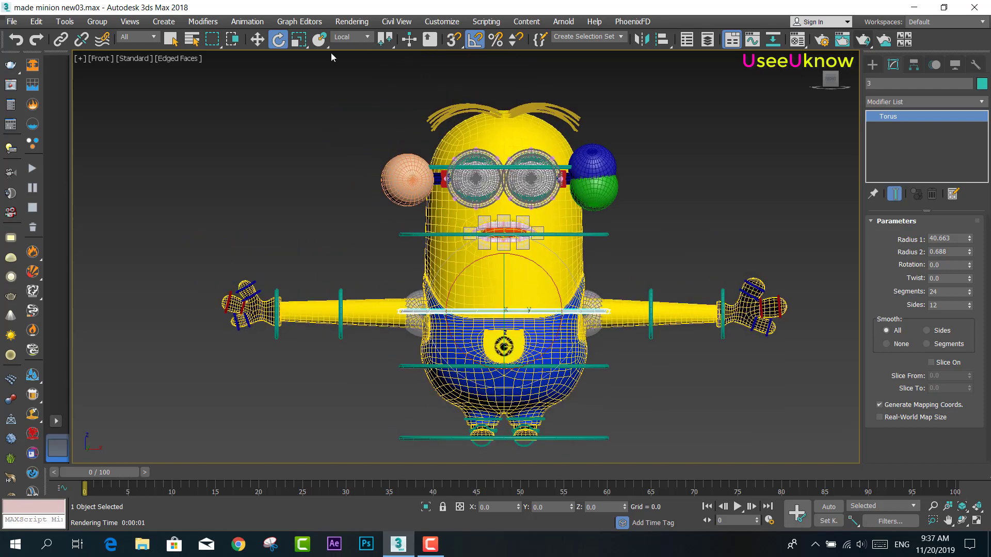
# Using the Rotate Type-In in View coordinates, tilt mouth-level torus 4 to X -170 and render
pyautogui.rightClick(284, 42)
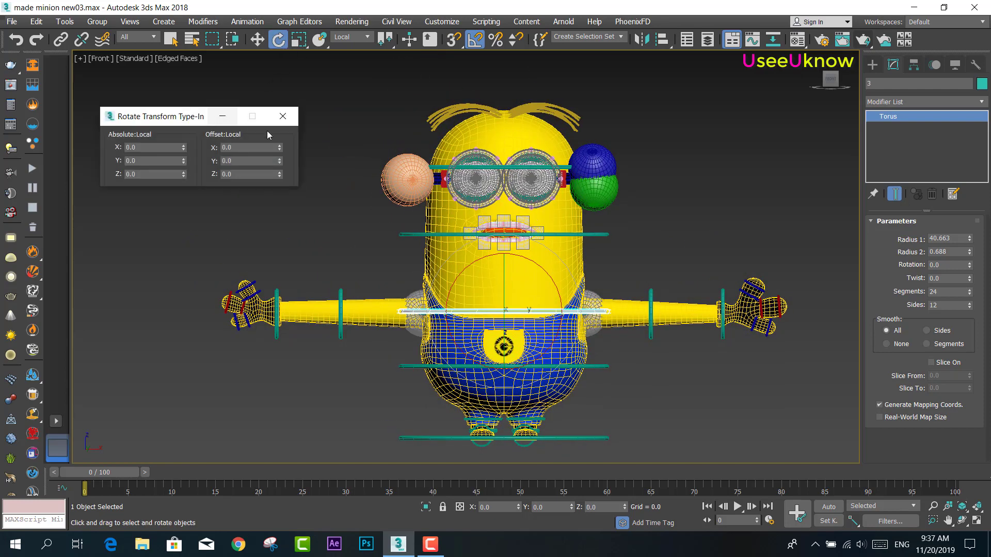
pyautogui.click(351, 37)
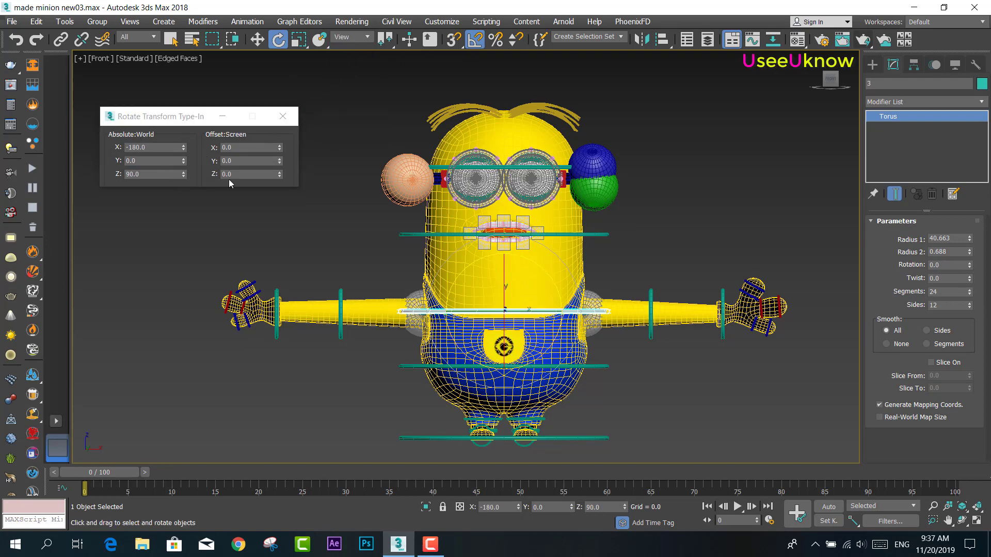
pyautogui.click(413, 366)
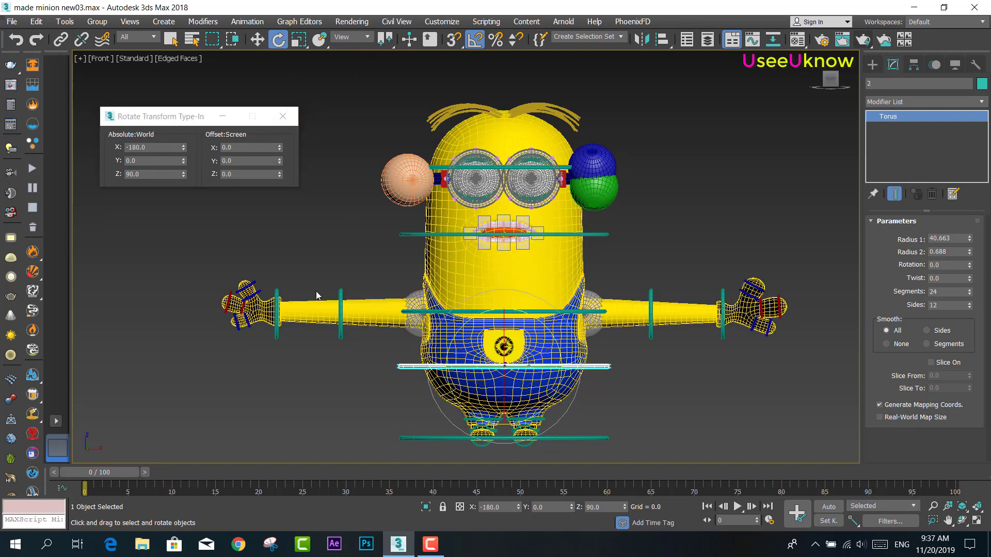
pyautogui.click(410, 234)
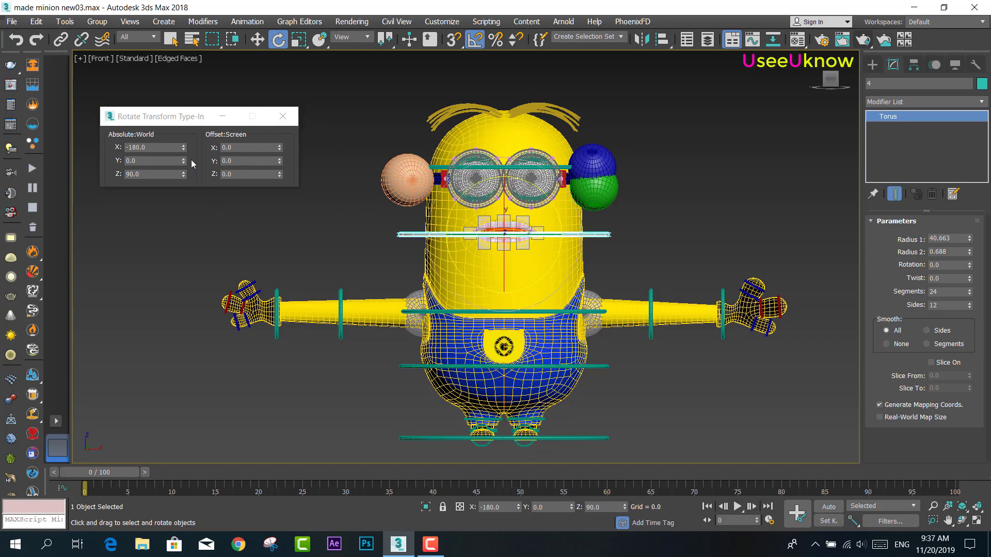
pyautogui.click(183, 145)
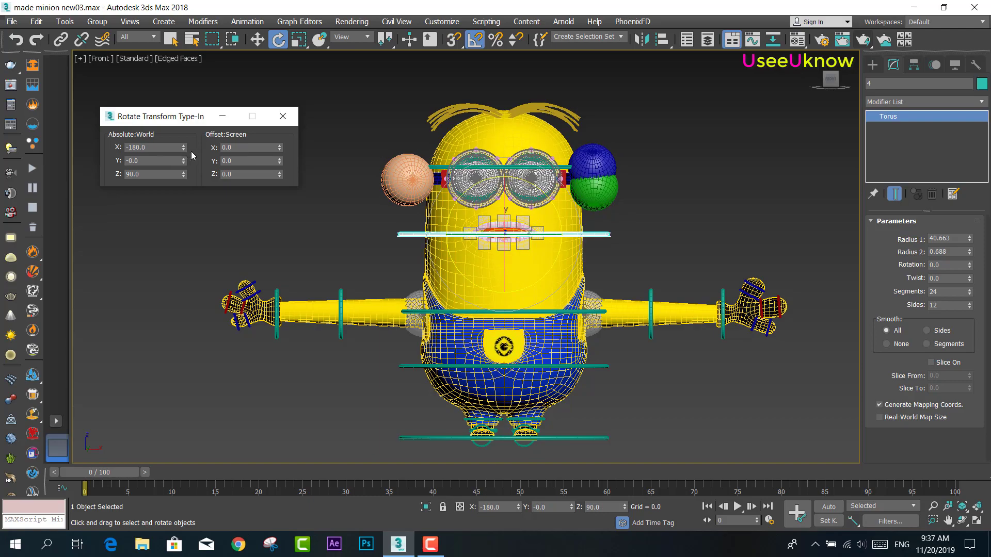
pyautogui.moveTo(184, 148)
pyautogui.mouseDown()
pyautogui.moveTo(189, 258)
pyautogui.moveTo(183, 93)
pyautogui.mouseUp()
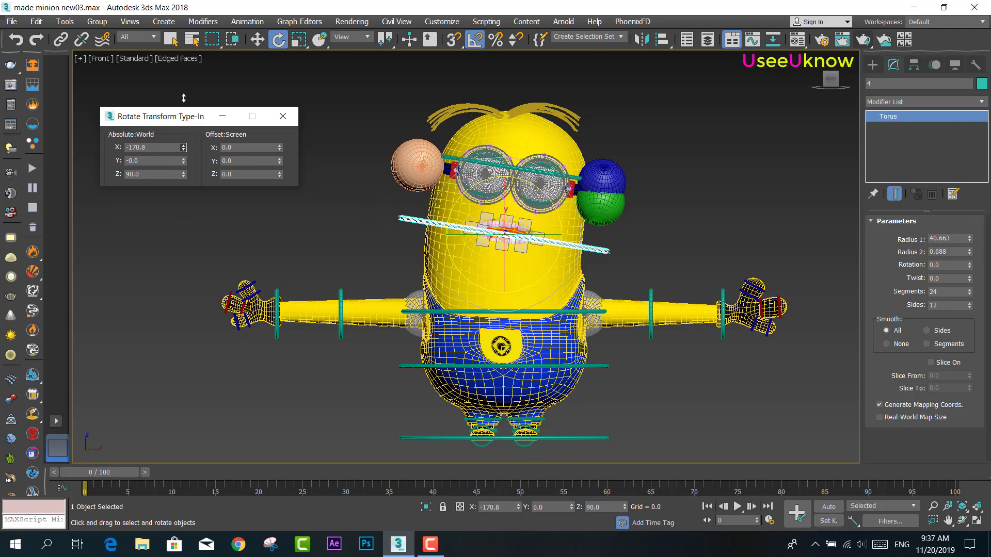
pyautogui.click(842, 40)
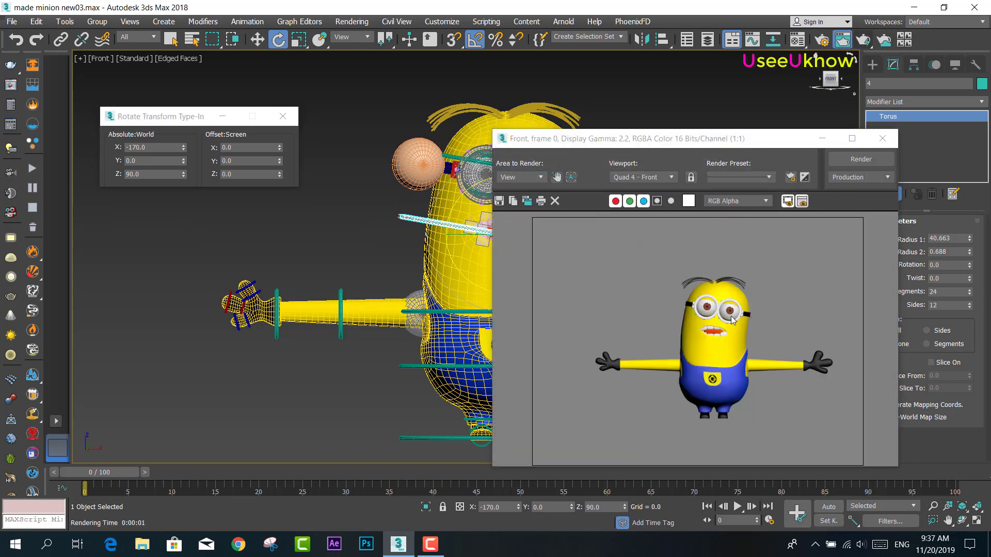
# Reset the mouth ring's X rotation to 180 and close the type-in window
pyautogui.click(882, 138)
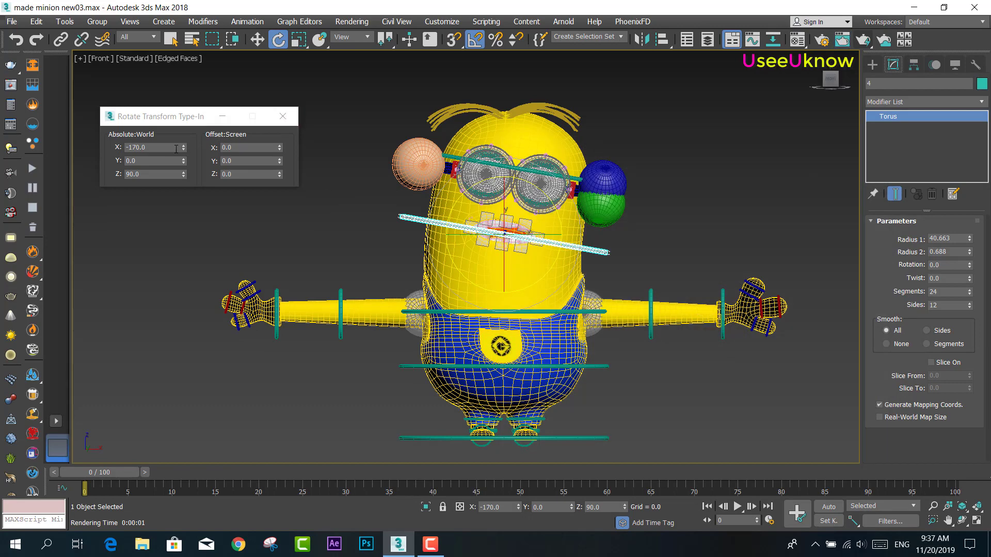
pyautogui.moveTo(176, 149); pyautogui.dragTo(130, 148)
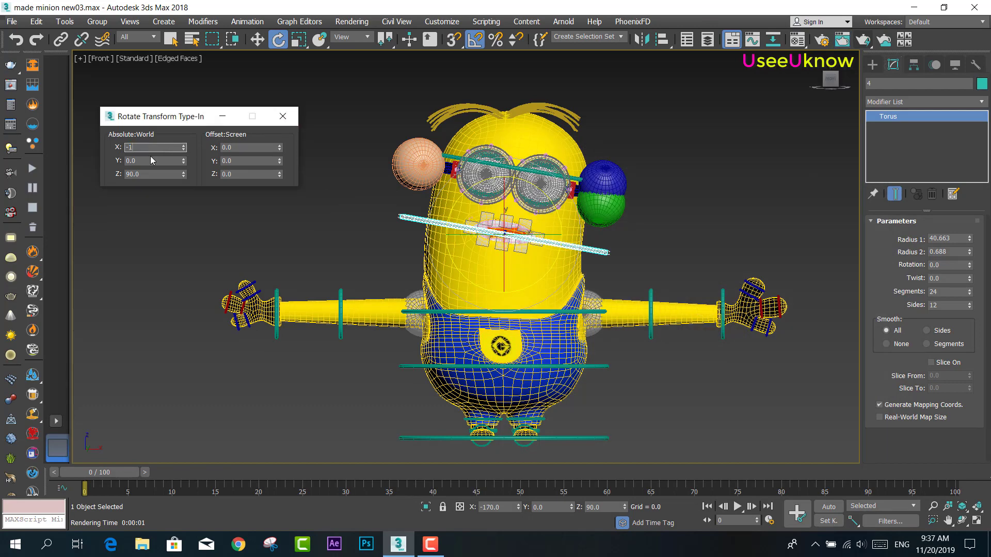
pyautogui.write('80')
pyautogui.write('180')
pyautogui.press('Return')
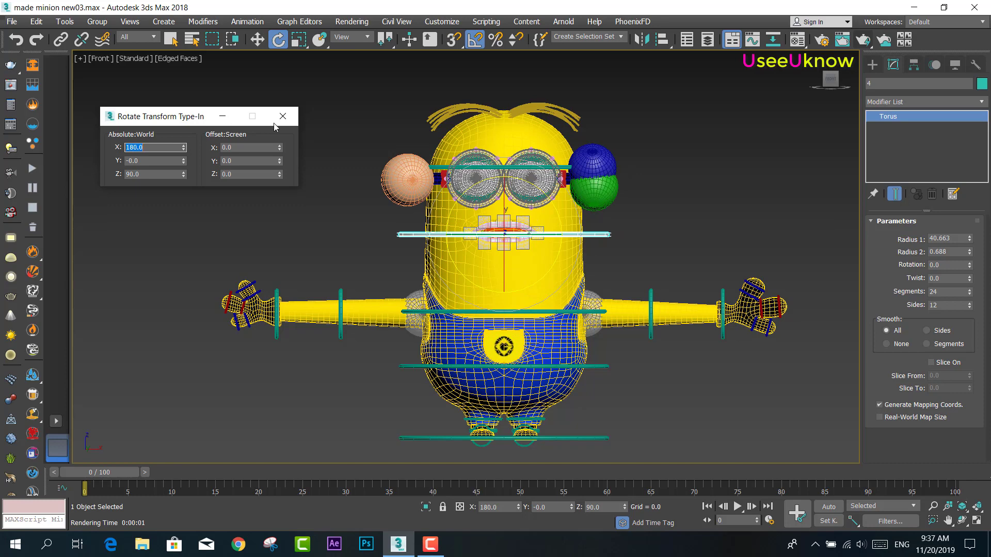
pyautogui.click(282, 116)
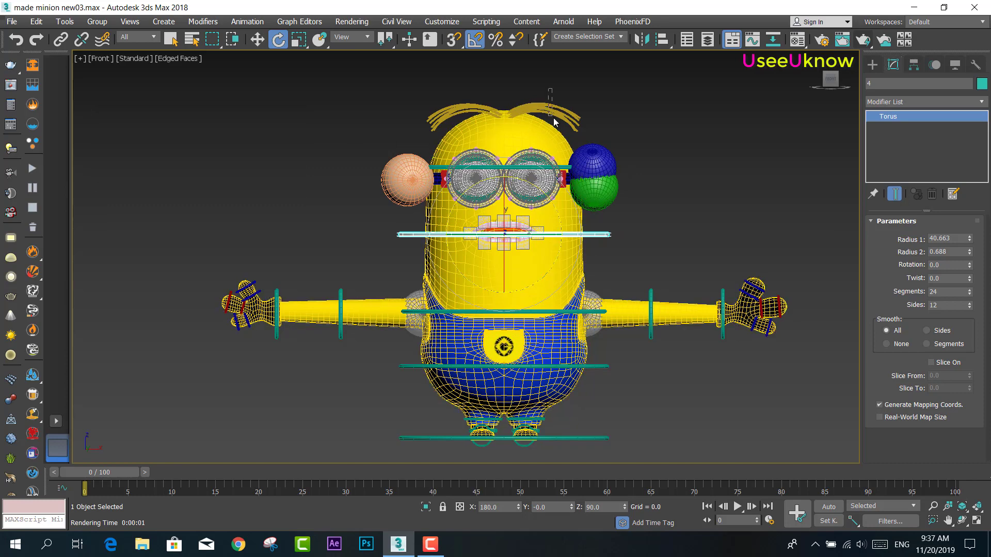
# Select the left and right hair strands and link them to the minion body
pyautogui.moveTo(562, 128); pyautogui.dragTo(493, 93)
pyautogui.keyDown('ctrl'); pyautogui.click(451, 127); pyautogui.keyUp('ctrl')
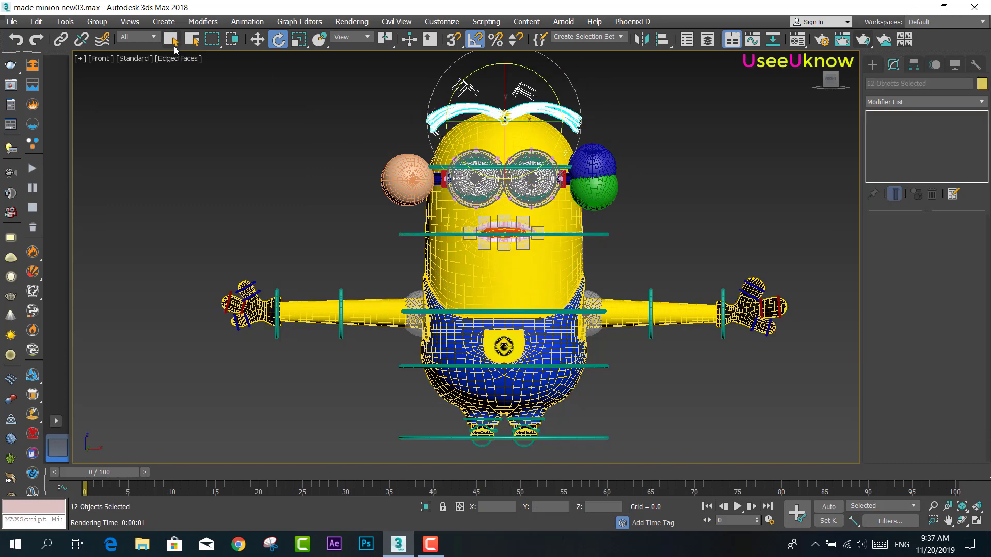
pyautogui.click(60, 44)
pyautogui.moveTo(451, 118); pyautogui.dragTo(444, 223)
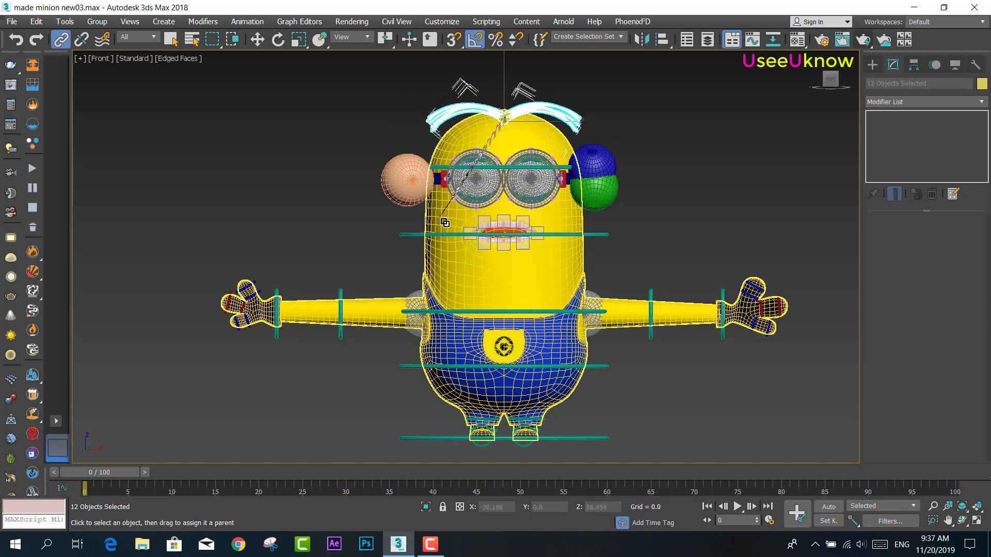
pyautogui.moveTo(448, 202); pyautogui.dragTo(491, 135)
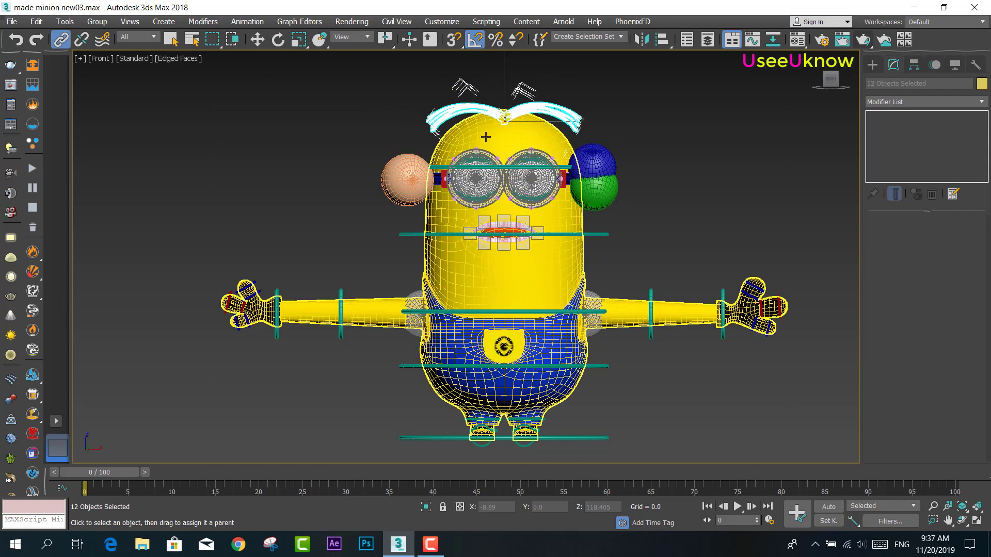
# Rotate torus 5, the eye-level ring, to test how the goggles follow
pyautogui.click(510, 168)
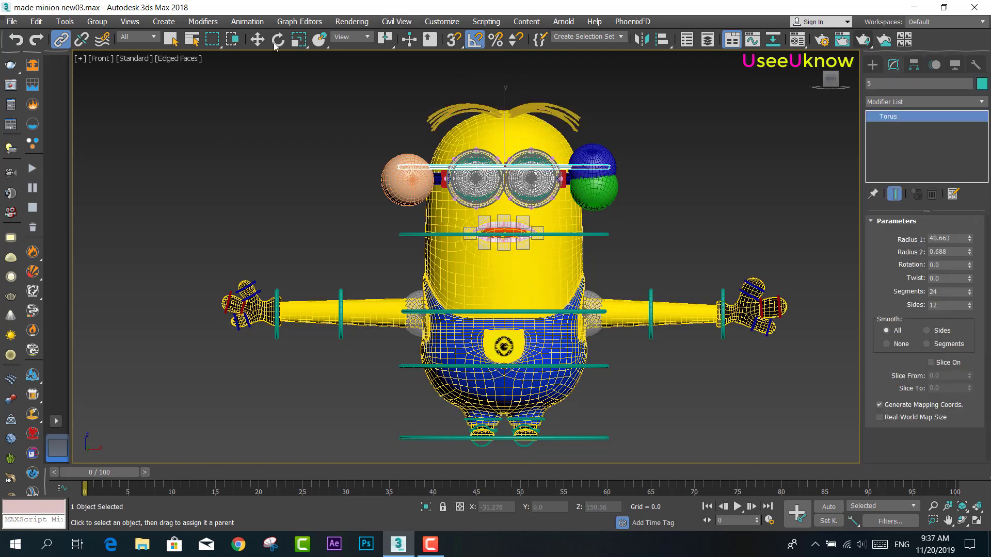
pyautogui.click(257, 39)
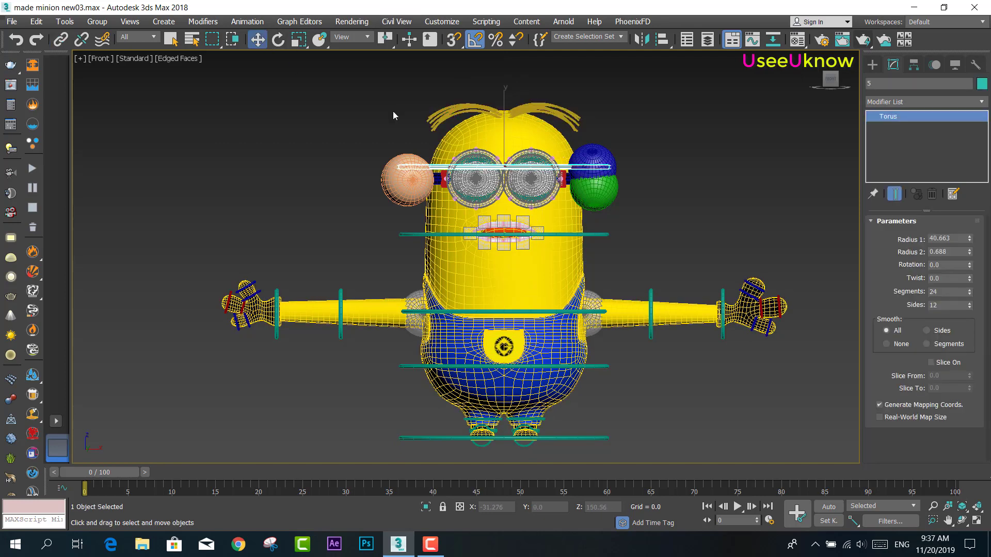
pyautogui.click(277, 39)
pyautogui.moveTo(526, 162)
pyautogui.mouseDown()
pyautogui.moveTo(532, 175)
pyautogui.moveTo(611, 131)
pyautogui.mouseUp()
pyautogui.scroll(3, 612, 131)
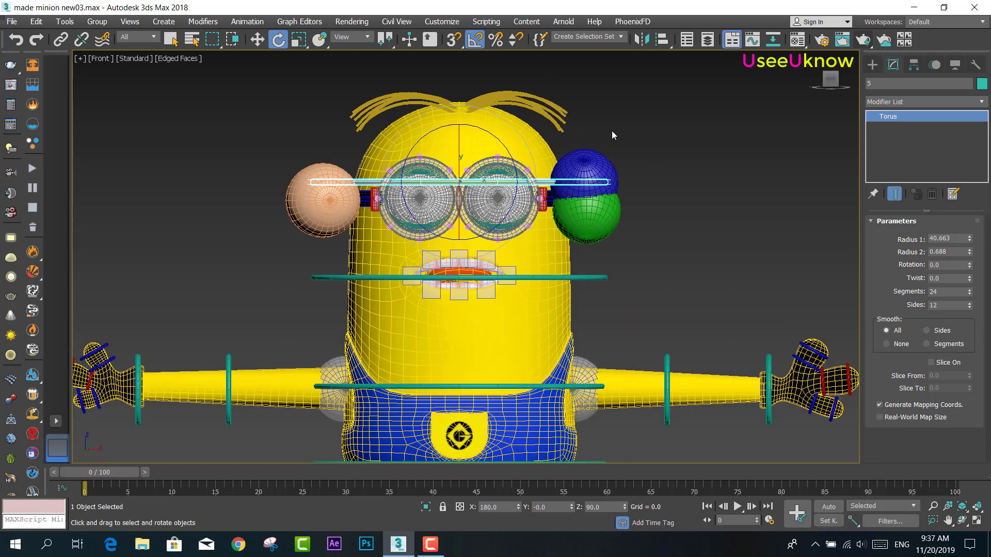
pyautogui.scroll(2, 611, 131)
pyautogui.moveTo(558, 115); pyautogui.dragTo(592, 108, button='middle')
# Reselect all twelve hair strands and link them to the goggle strap as parent
pyautogui.click(574, 95)
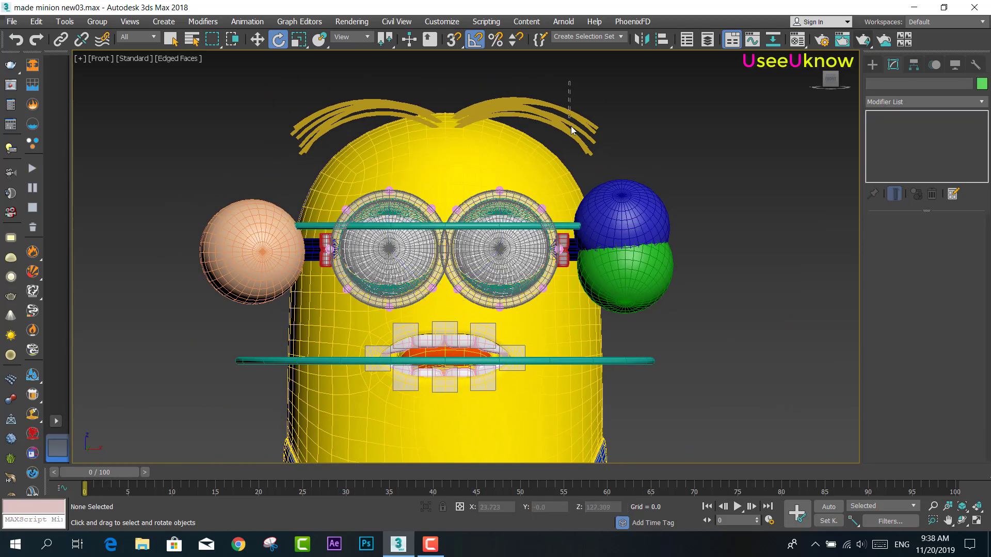
pyautogui.moveTo(569, 82); pyautogui.dragTo(571, 131)
pyautogui.keyDown('ctrl'); pyautogui.moveTo(332, 103); pyautogui.dragTo(334, 116); pyautogui.keyUp('ctrl')
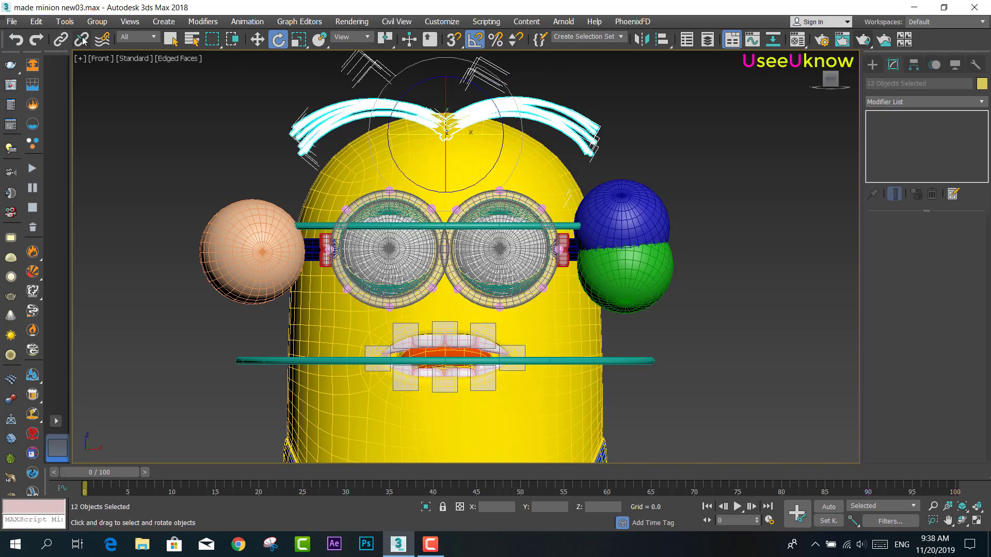
pyautogui.click(60, 40)
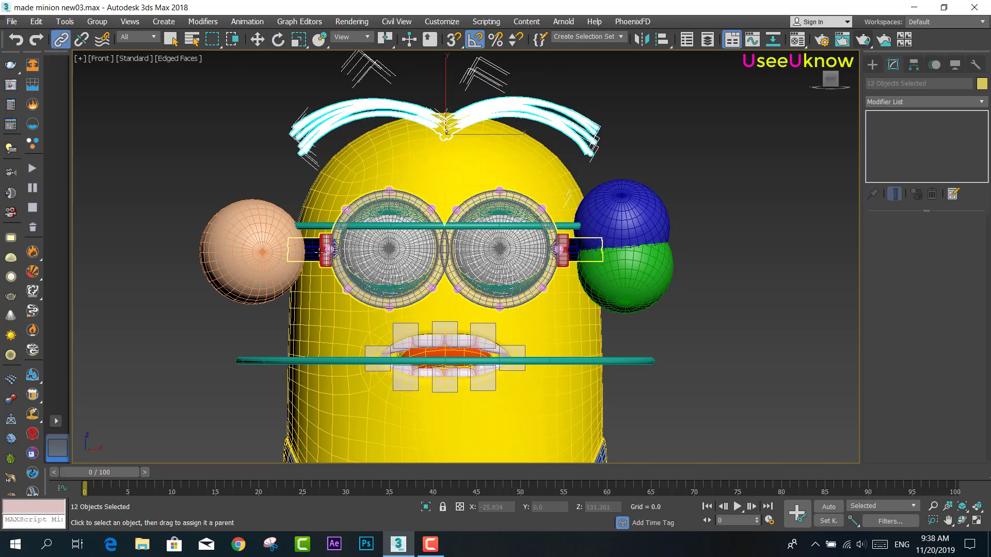
pyautogui.moveTo(355, 105); pyautogui.dragTo(310, 246)
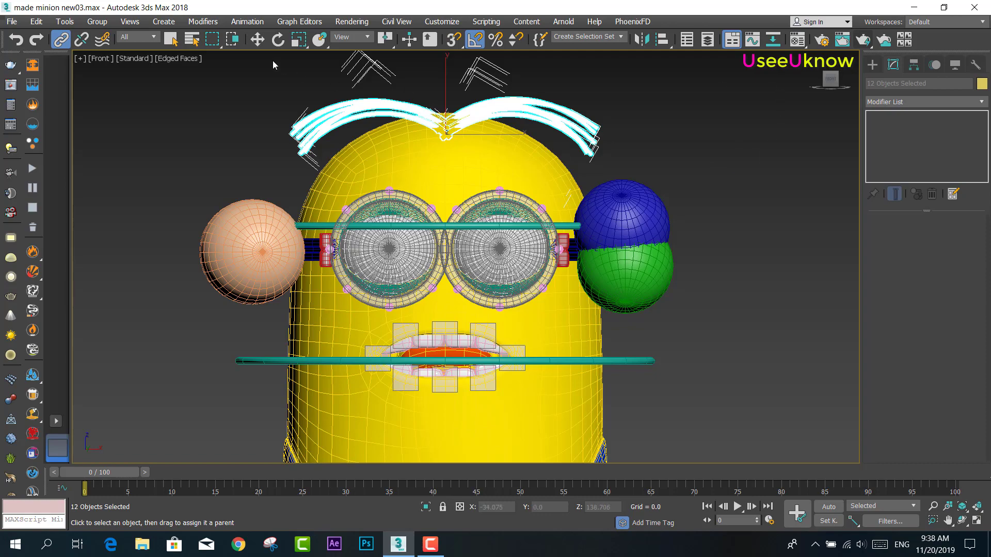
# Rotate the goggle ring sideways and render the Front view to check the linked hair
pyautogui.click(278, 39)
pyautogui.click(412, 226)
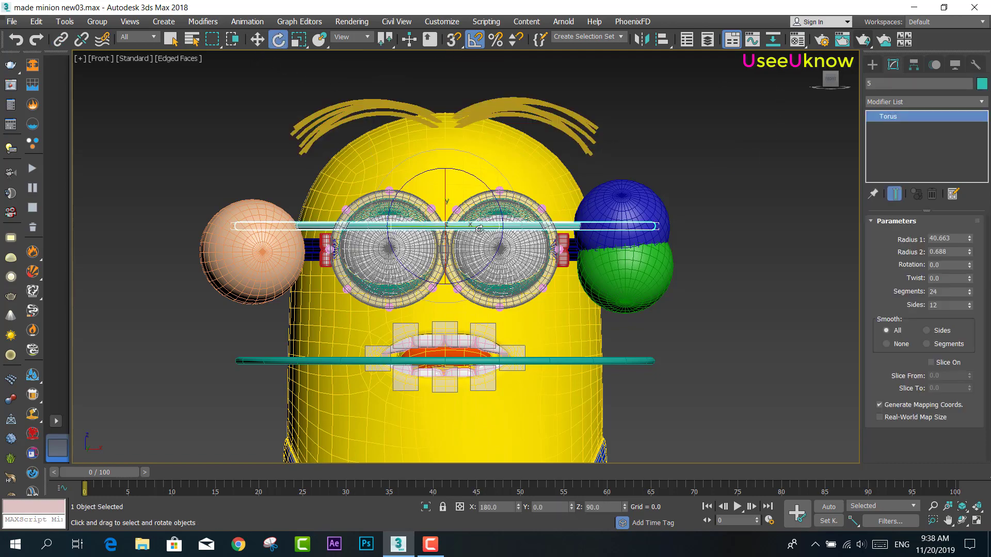
pyautogui.moveTo(478, 230); pyautogui.dragTo(469, 243)
pyautogui.scroll(-3, 493, 291)
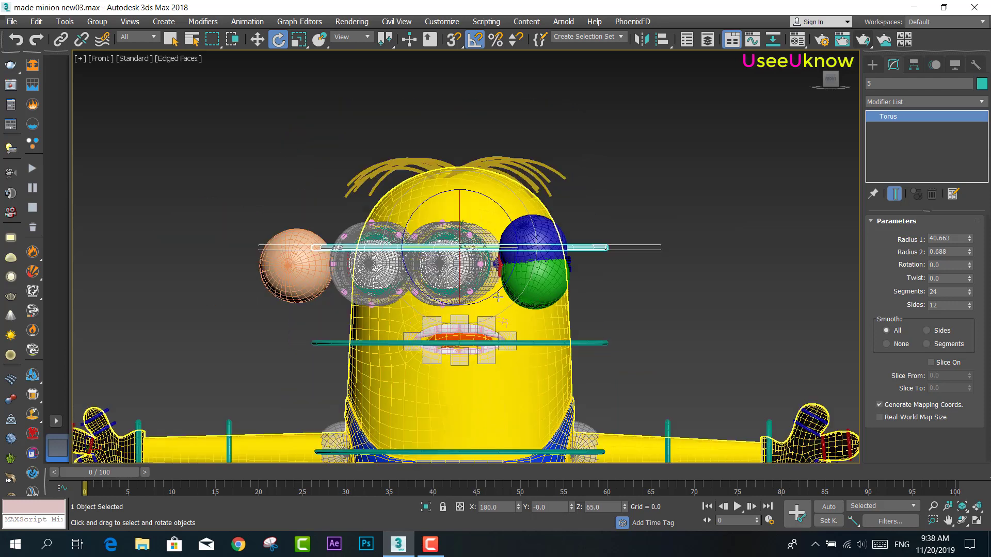
pyautogui.scroll(-1, 493, 292)
pyautogui.click(865, 41)
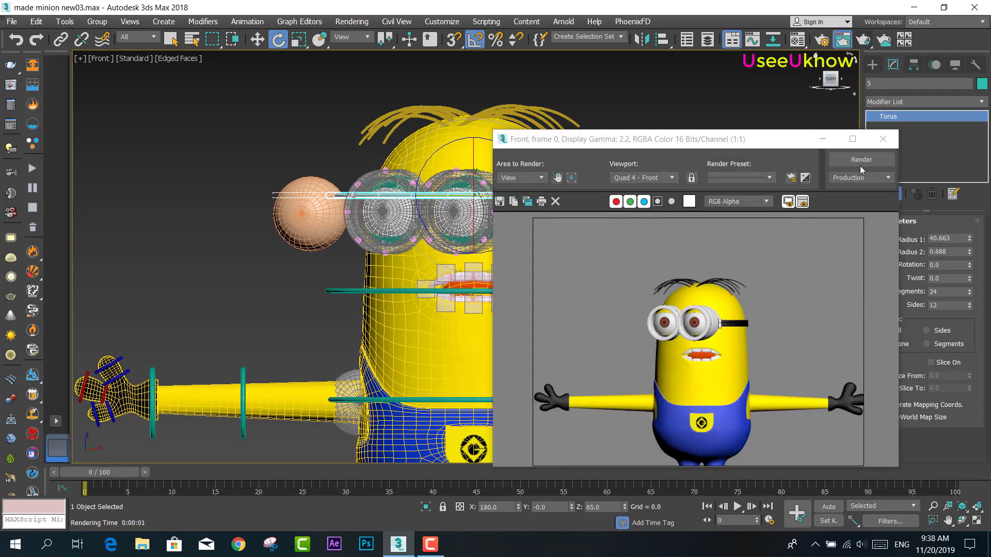
pyautogui.click(883, 139)
# Rotate the goggle ring and mouth ring controls, then render the Front view again
pyautogui.moveTo(624, 242); pyautogui.dragTo(583, 277)
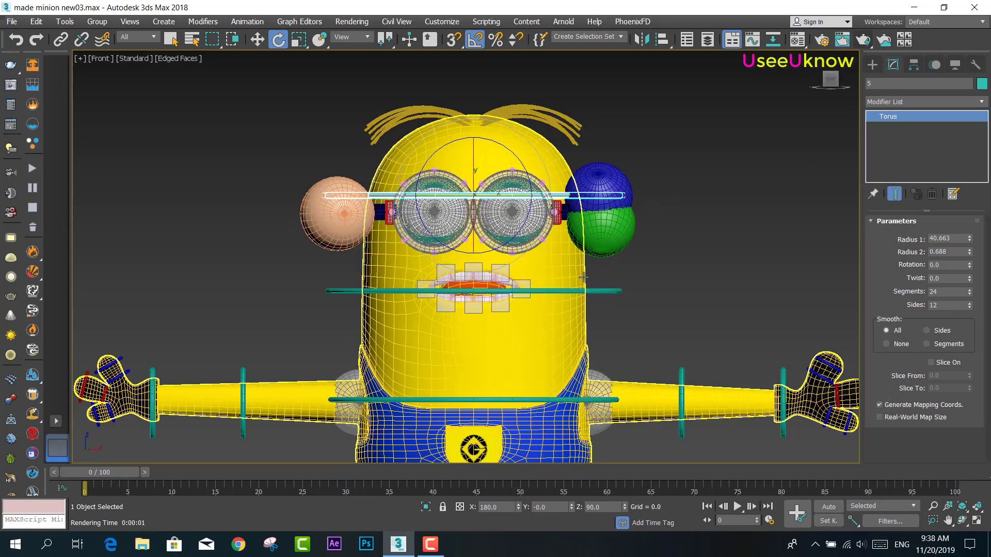
pyautogui.click(551, 290)
pyautogui.moveTo(511, 290); pyautogui.dragTo(498, 293)
pyautogui.click(869, 46)
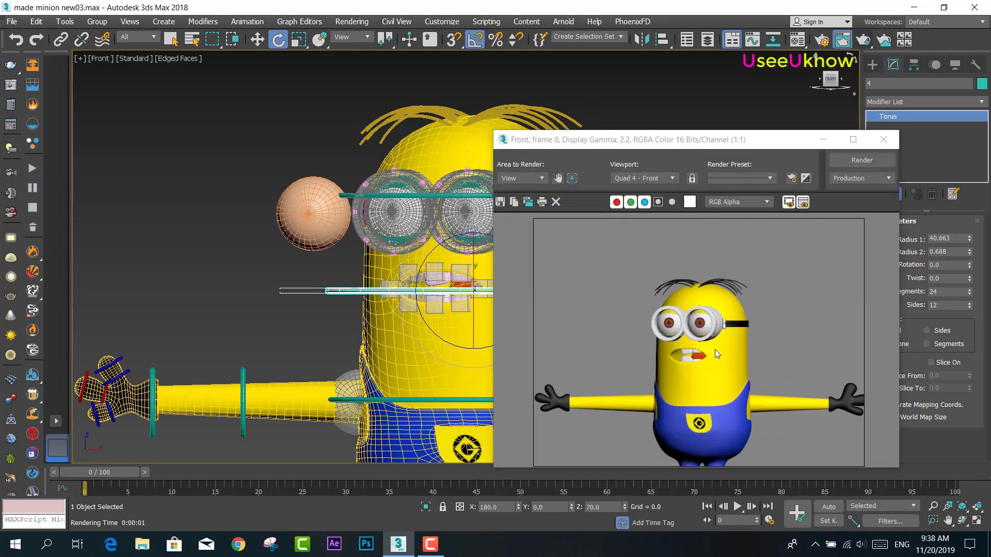
pyautogui.click(883, 139)
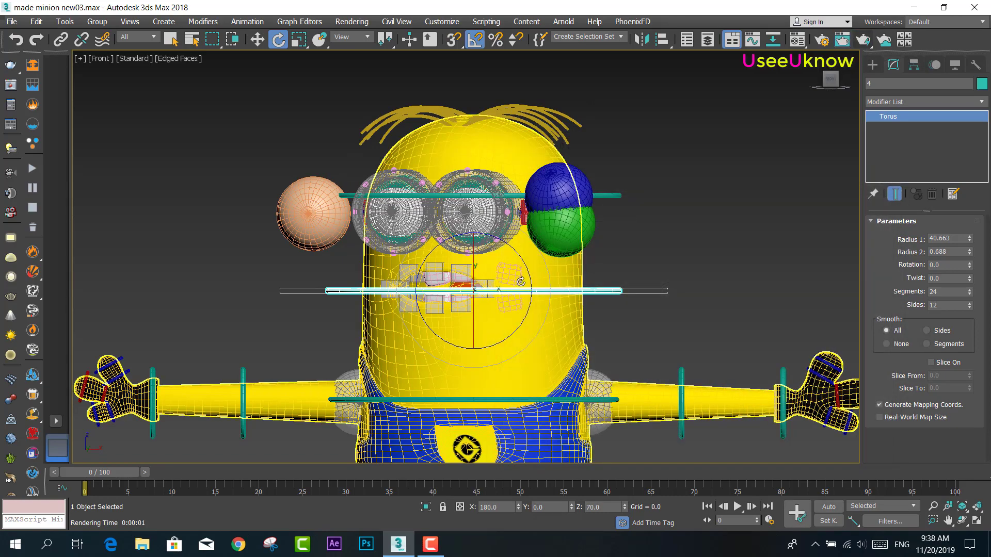
# Swing the mouth ring further, render it, then undo back to the upright pose (180, -0, 90)
pyautogui.moveTo(477, 289)
pyautogui.mouseDown()
pyautogui.moveTo(505, 338)
pyautogui.moveTo(460, 330)
pyautogui.moveTo(562, 302)
pyautogui.mouseUp()
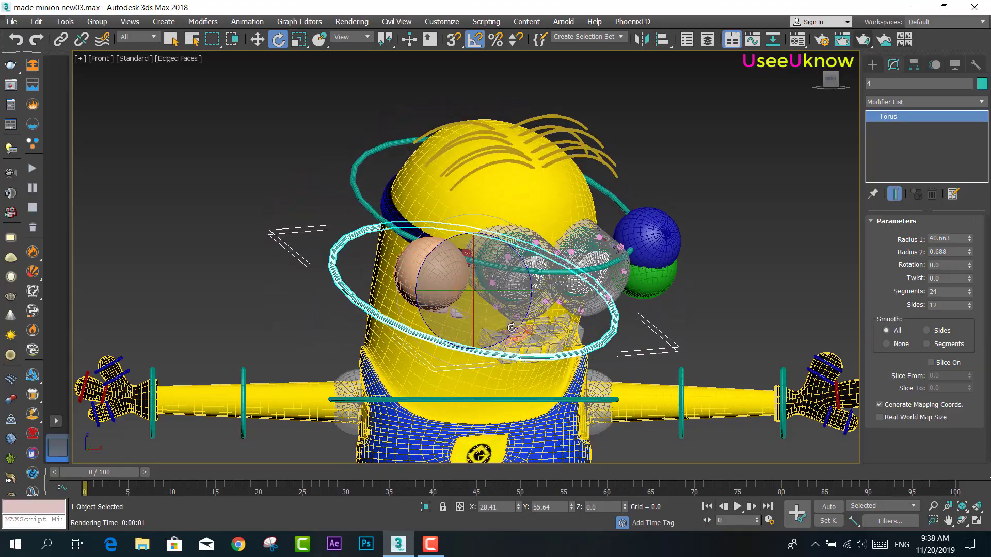
pyautogui.moveTo(561, 302); pyautogui.dragTo(543, 202, button='middle')
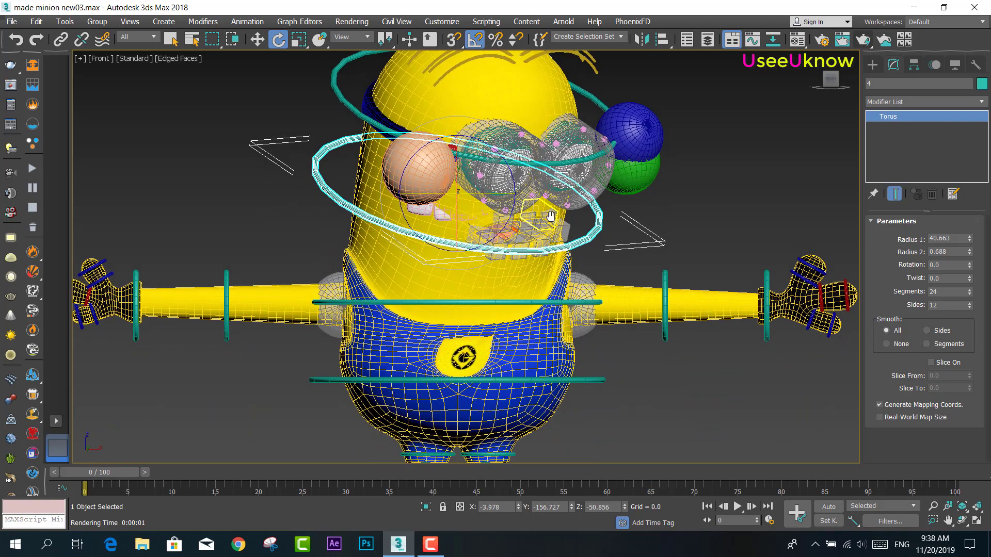
pyautogui.click(863, 42)
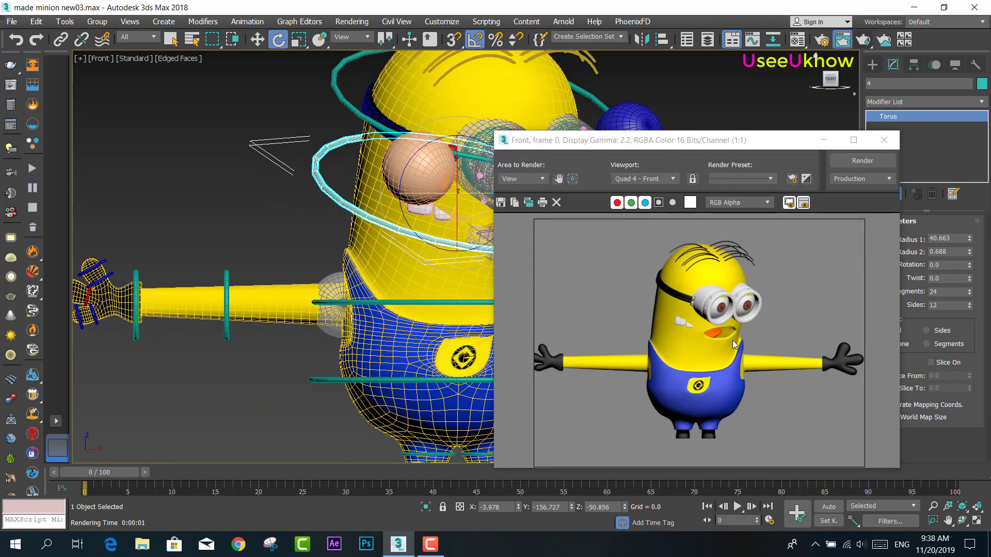
pyautogui.click(884, 140)
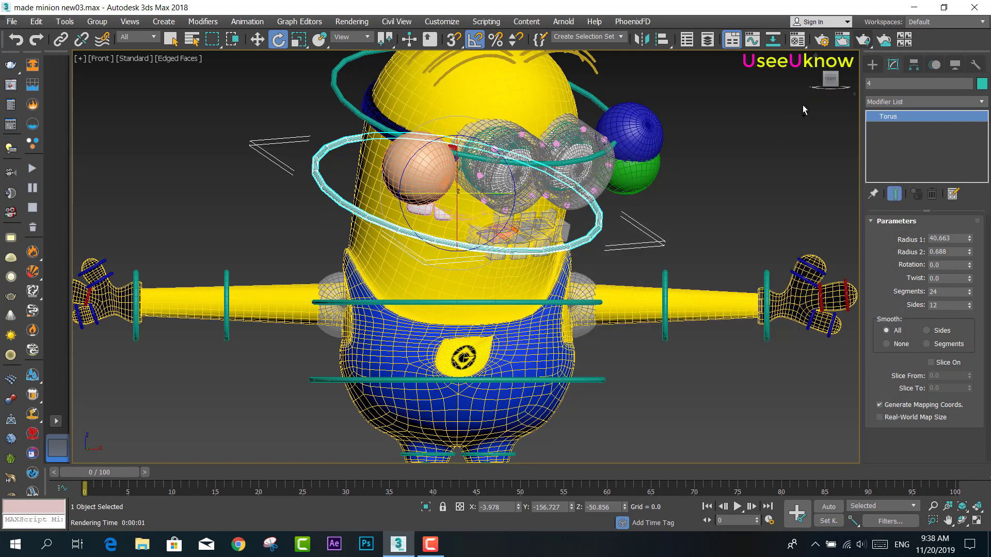
pyautogui.hotkey('ctrl', 'z')
pyautogui.hotkey('ctrl', 'z')
pyautogui.scroll(-2, 586, 196)
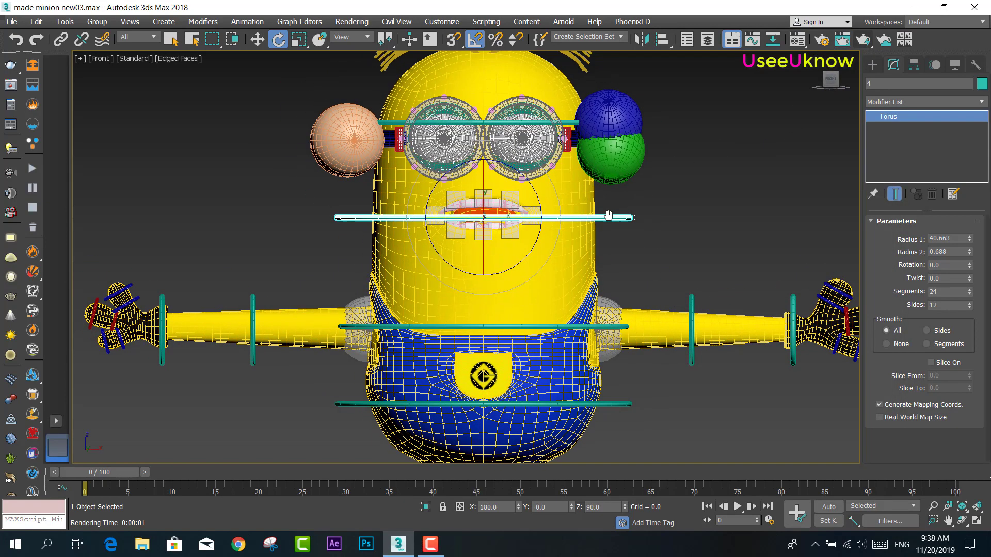
pyautogui.moveTo(604, 222)
pyautogui.mouseDown(button='middle')
pyautogui.moveTo(629, 244)
pyautogui.moveTo(624, 203)
pyautogui.moveTo(627, 219)
pyautogui.mouseUp(button='middle')
pyautogui.scroll(2, 617, 246)
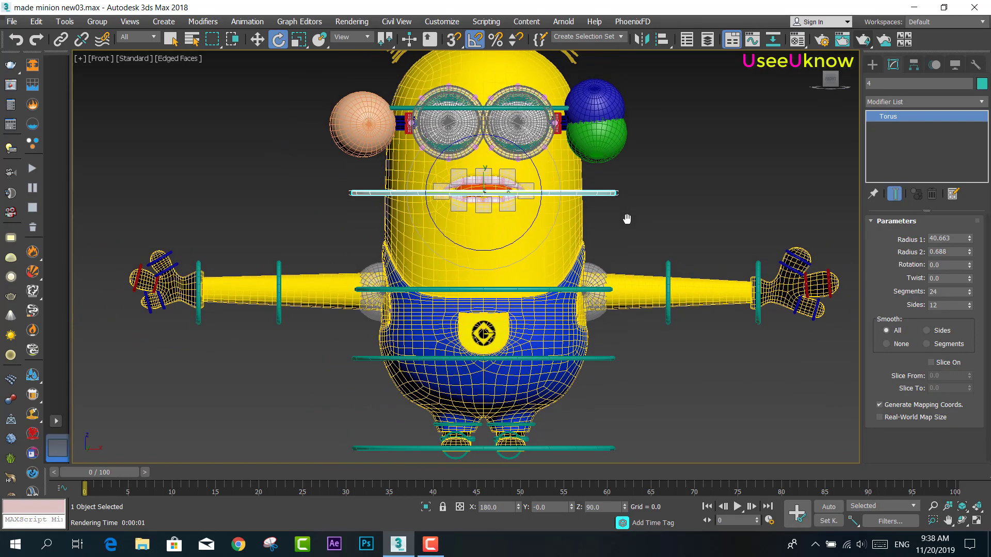
# Save As over made minion new04, renamed to made minion new05.max on the Desktop
pyautogui.click(11, 24)
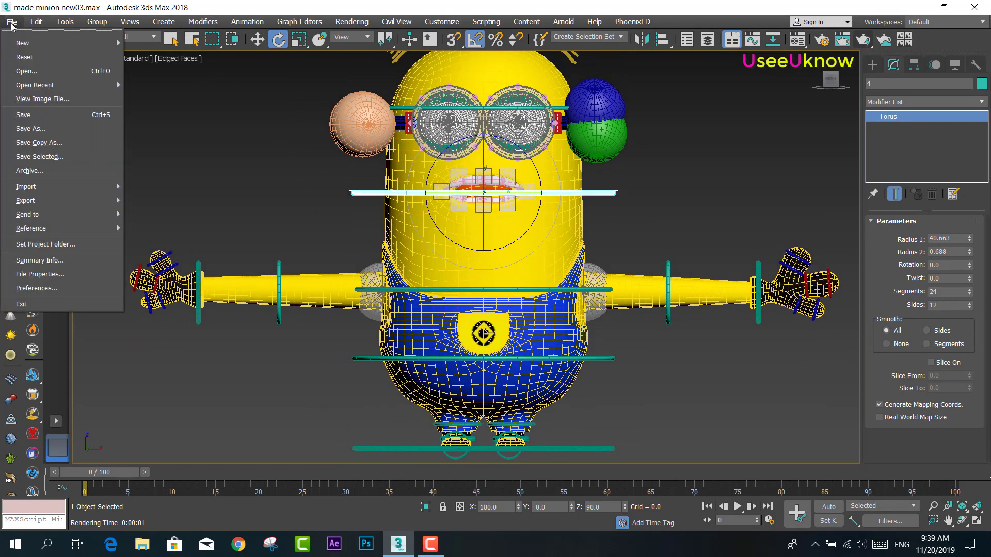
pyautogui.click(33, 127)
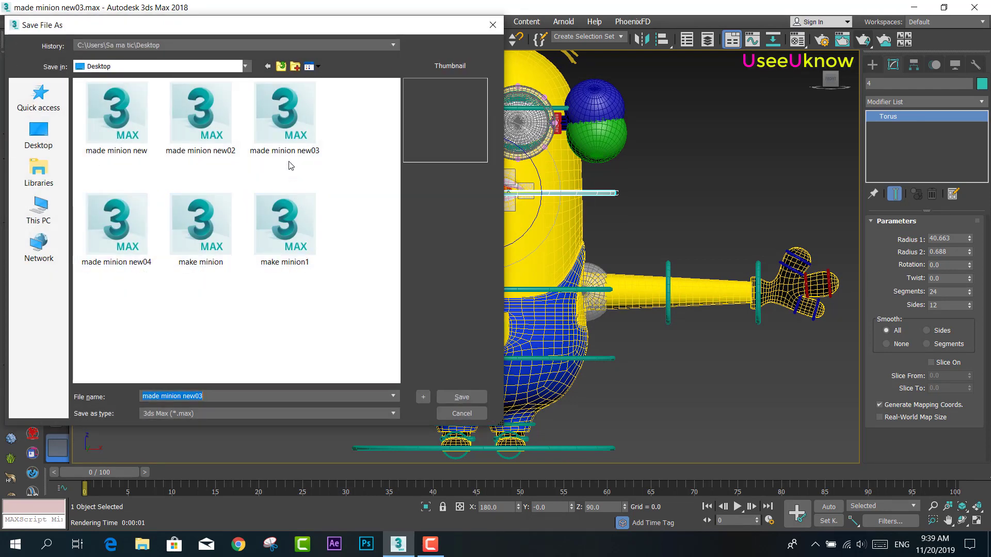
pyautogui.click(143, 229)
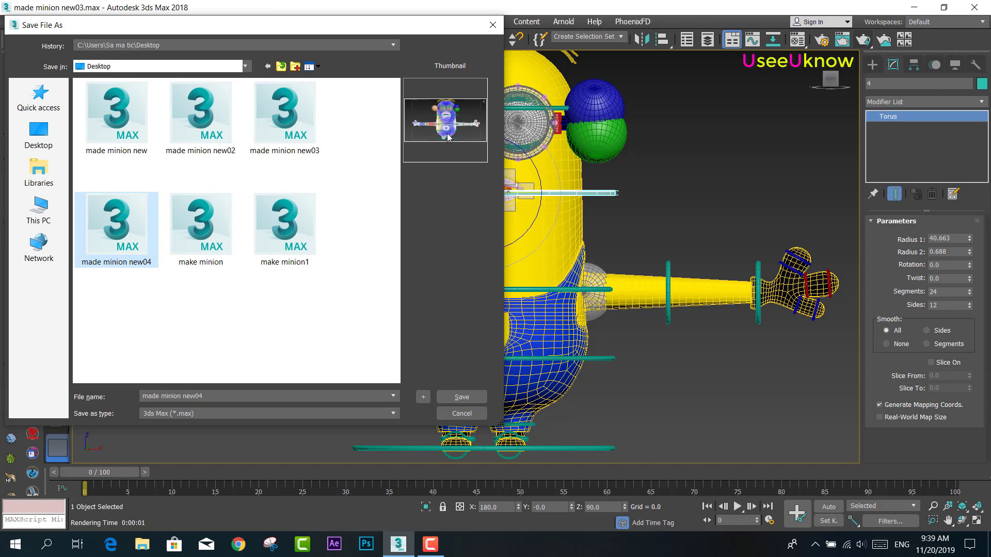
pyautogui.click(199, 399)
pyautogui.write('5')
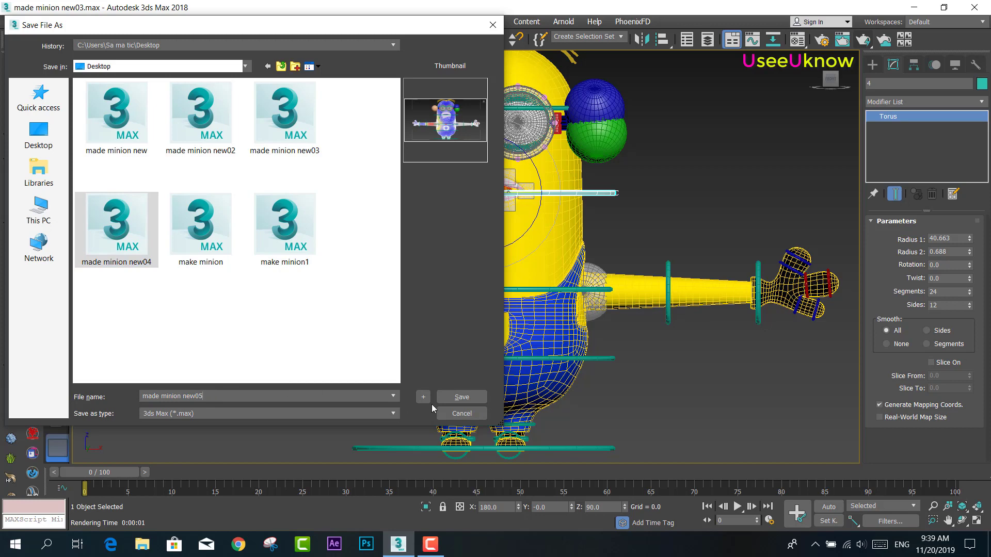
pyautogui.click(459, 400)
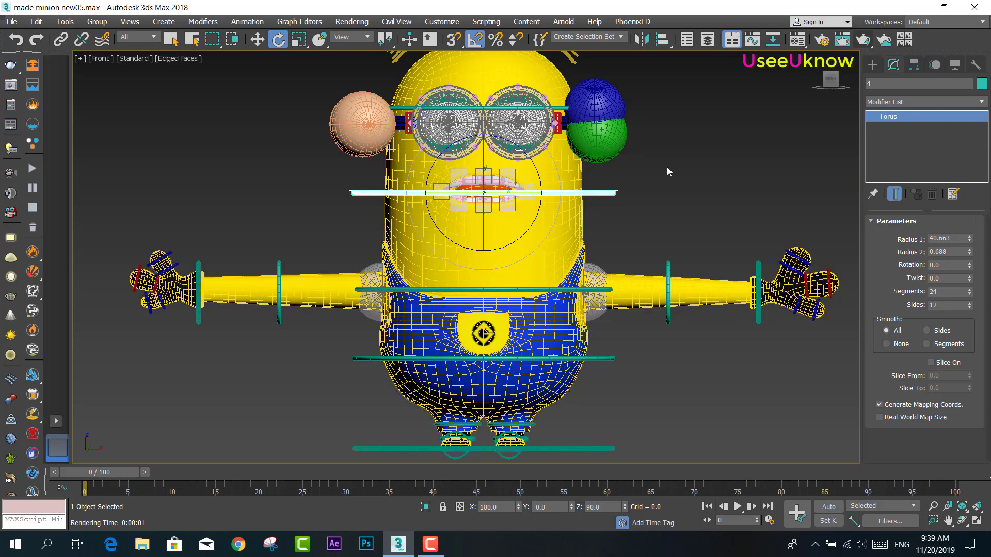
# Zoom the Front viewport in on the mouth and select the minion body mesh
pyautogui.moveTo(606, 212); pyautogui.dragTo(585, 221, button='middle')
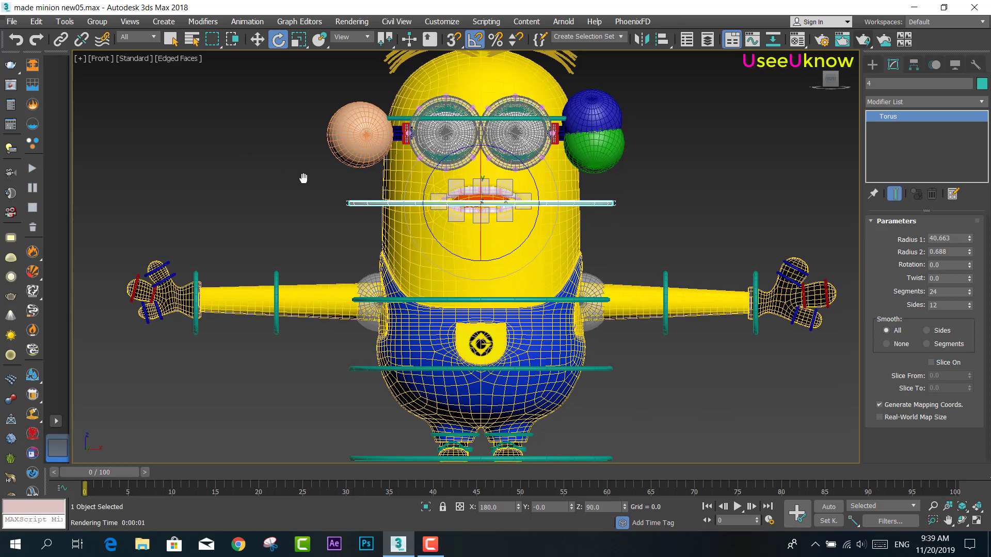
pyautogui.scroll(2, 305, 182)
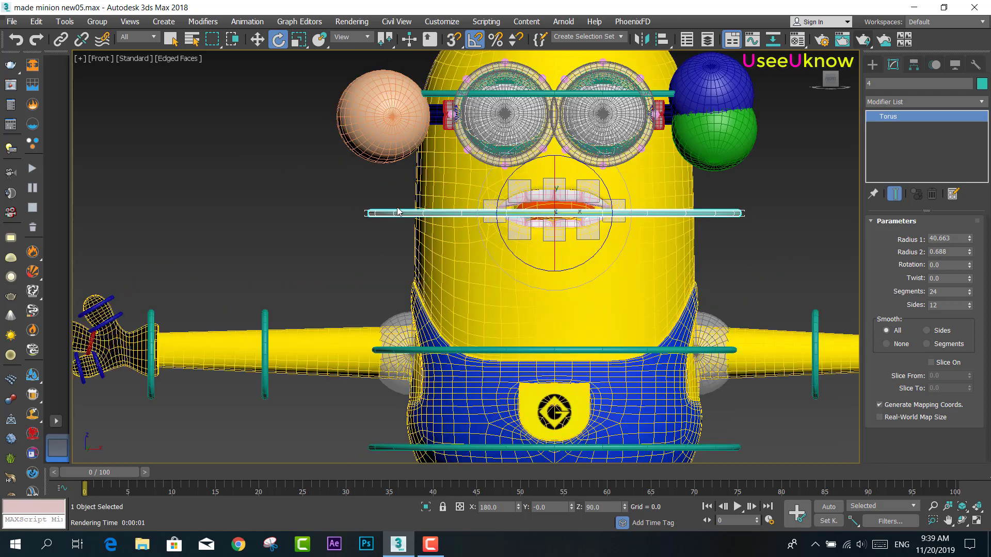
pyautogui.moveTo(716, 276); pyautogui.dragTo(674, 271, button='middle')
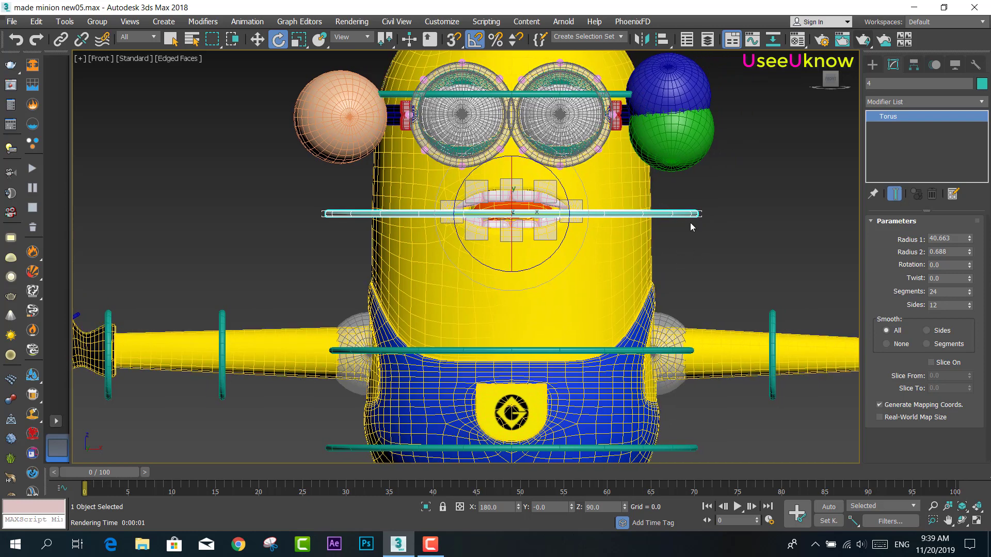
pyautogui.scroll(-2, 690, 222)
pyautogui.moveTo(685, 231)
pyautogui.mouseDown(button='middle')
pyautogui.moveTo(587, 214)
pyautogui.moveTo(607, 224)
pyautogui.mouseUp(button='middle')
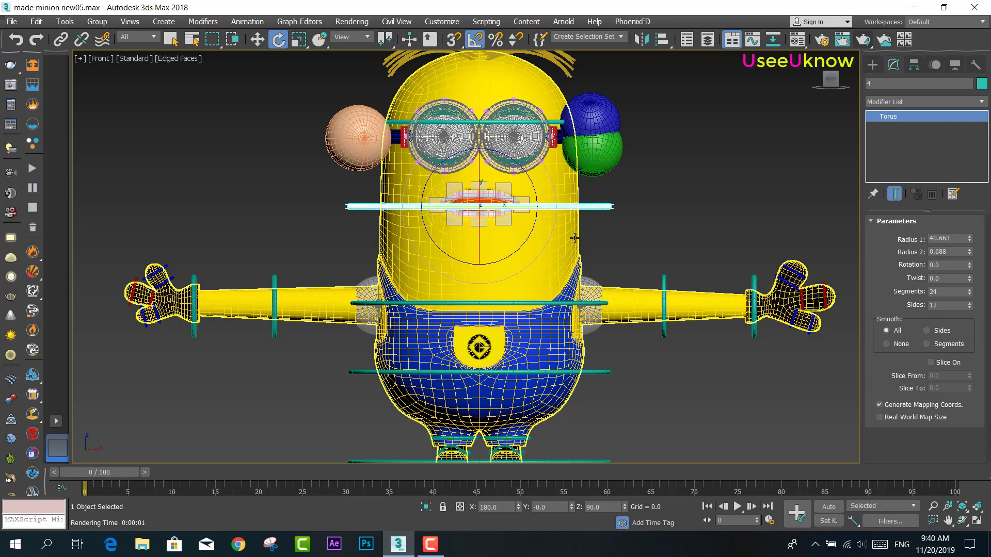
pyautogui.scroll(2, 510, 214)
pyautogui.scroll(1, 511, 211)
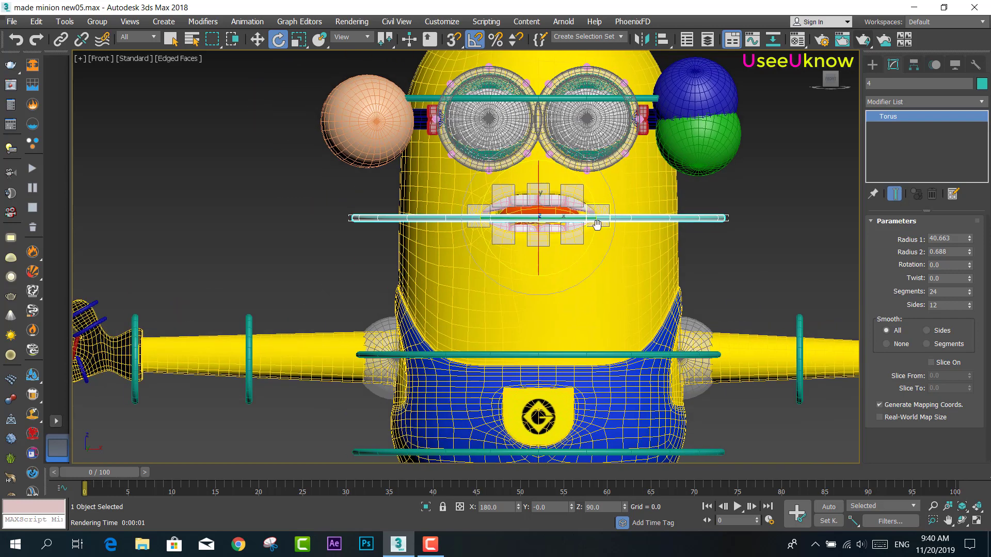
pyautogui.scroll(1, 592, 221)
pyautogui.moveTo(641, 276); pyautogui.dragTo(626, 288, button='middle')
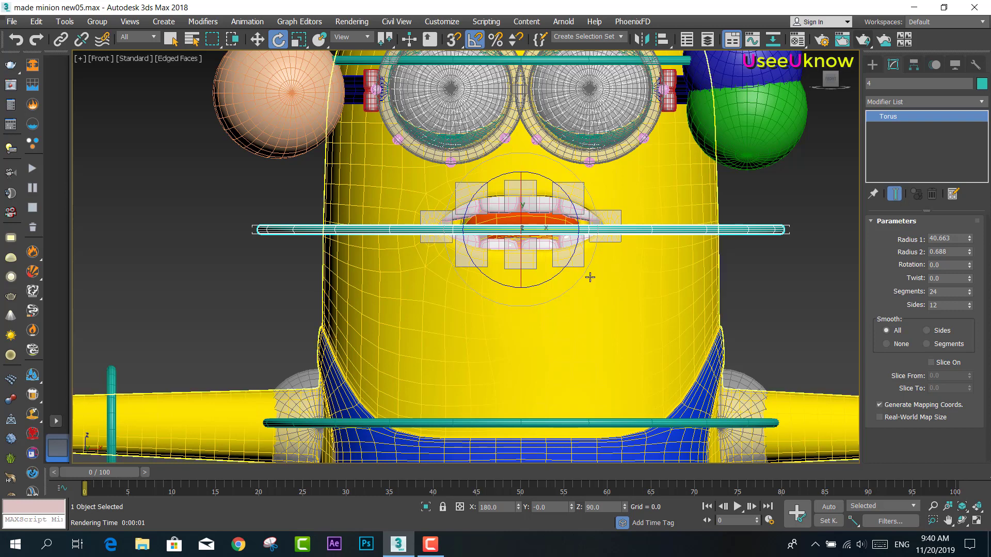
pyautogui.moveTo(596, 273)
pyautogui.mouseDown(button='middle')
pyautogui.moveTo(593, 290)
pyautogui.moveTo(642, 320)
pyautogui.mouseUp(button='middle')
pyautogui.scroll(3, 588, 284)
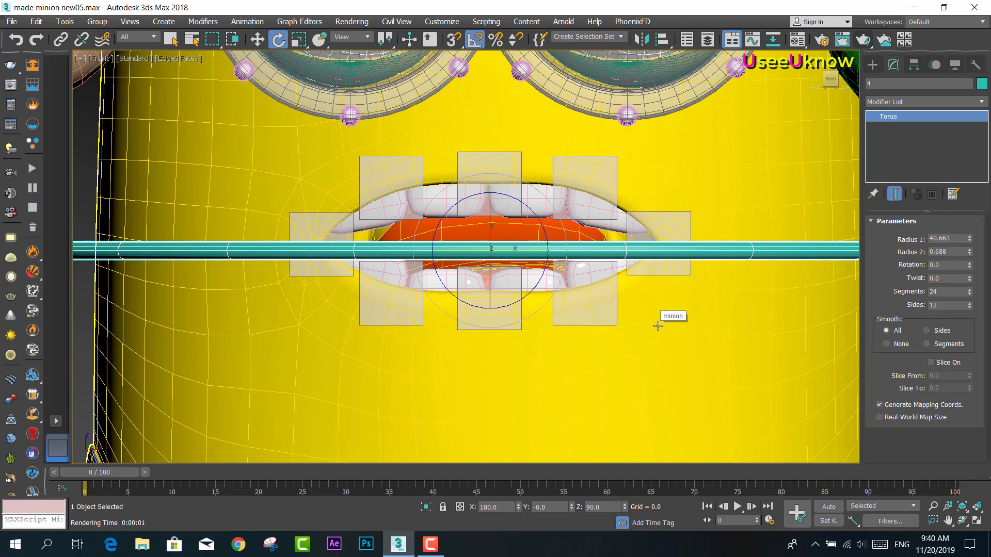
pyautogui.click(658, 325)
pyautogui.scroll(-3, 656, 325)
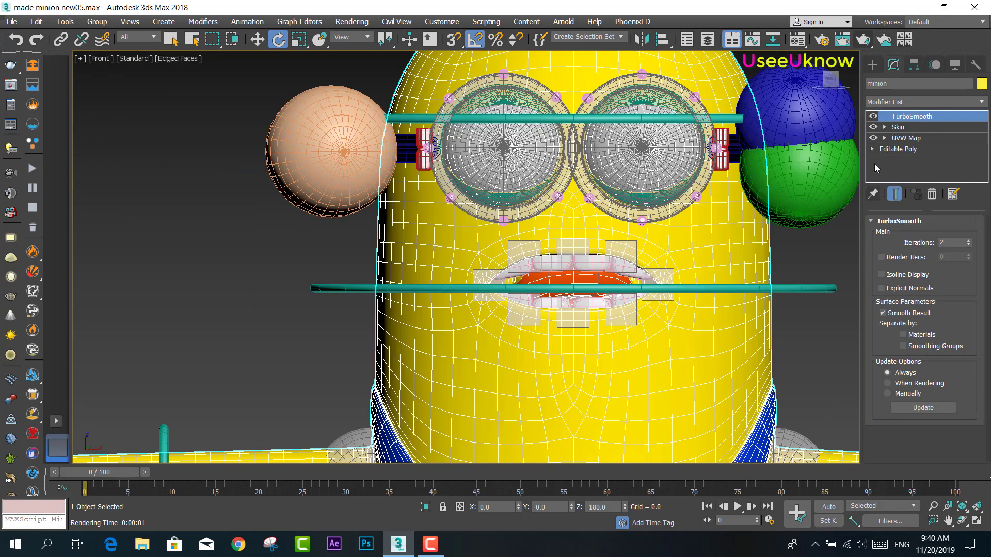
# Turn off the TurboSmooth result and show the minion's Skin modifier settings
pyautogui.click(873, 116)
pyautogui.moveTo(689, 315); pyautogui.dragTo(663, 314, button='middle')
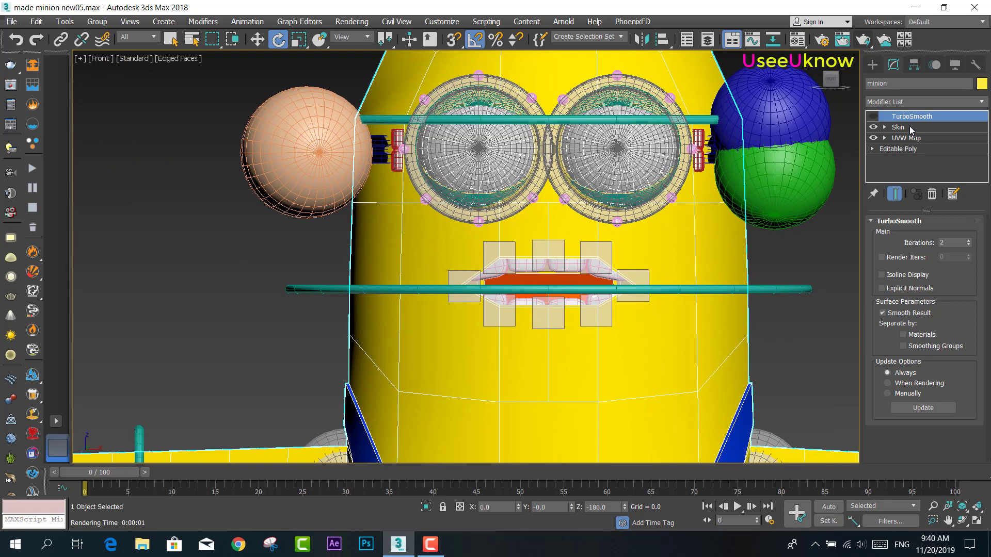
pyautogui.click(901, 127)
pyautogui.moveTo(658, 327); pyautogui.dragTo(645, 318, button='middle')
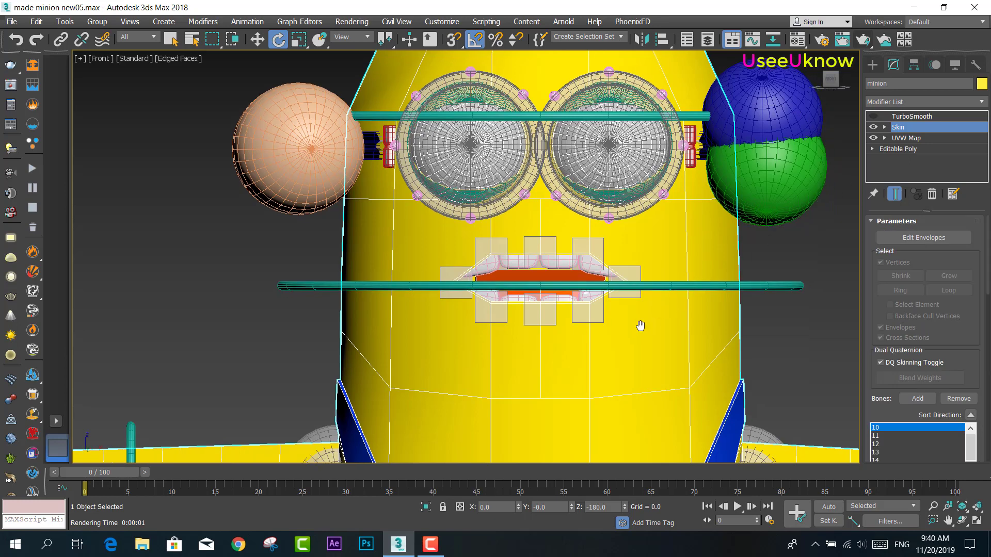
# Test-move the mouth control boxes to check the deformation, then undo the moves
pyautogui.press('w')
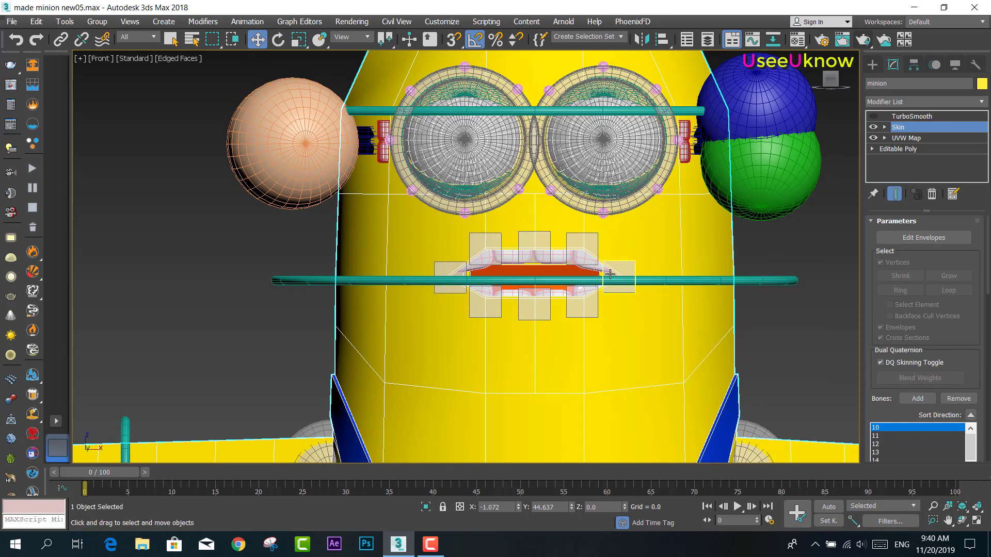
pyautogui.click(612, 270)
pyautogui.moveTo(617, 229); pyautogui.dragTo(617, 262)
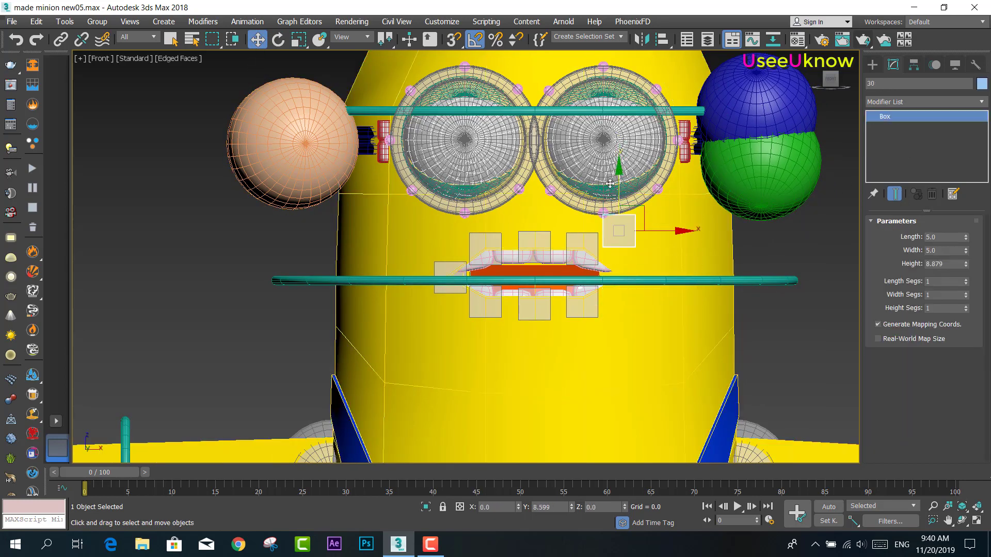
pyautogui.hotkey('ctrl', 'z')
pyautogui.click(576, 237)
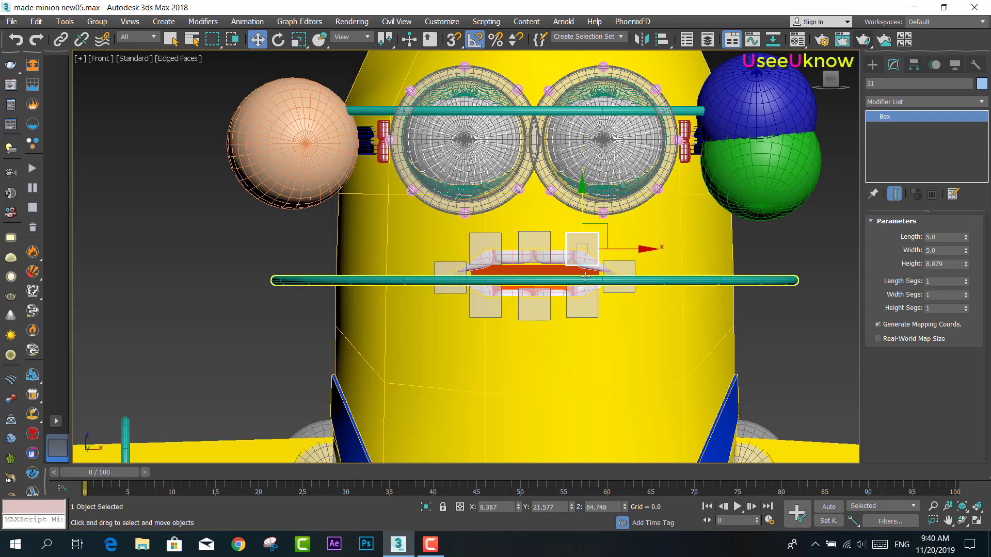
pyautogui.scroll(3, 607, 280)
pyautogui.scroll(2, 608, 280)
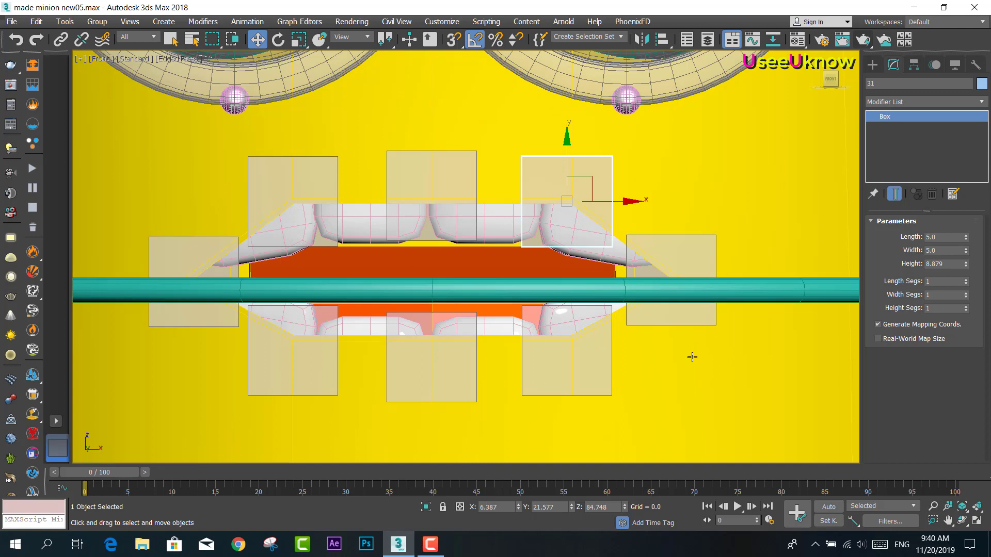
pyautogui.hotkey('ctrl', 'z')
pyautogui.hotkey('ctrl', 'z')
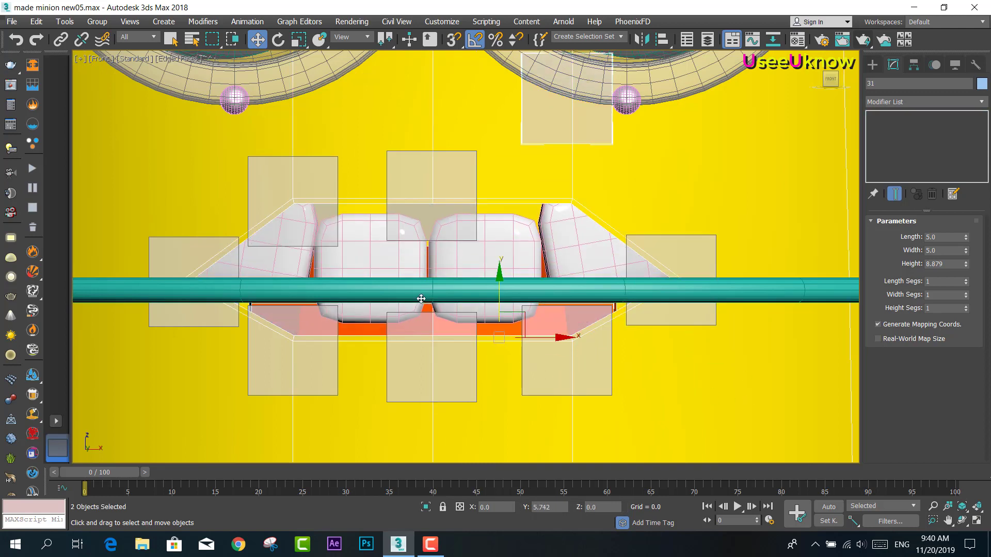
pyautogui.hotkey('ctrl', 'y')
pyautogui.hotkey('ctrl', 'y')
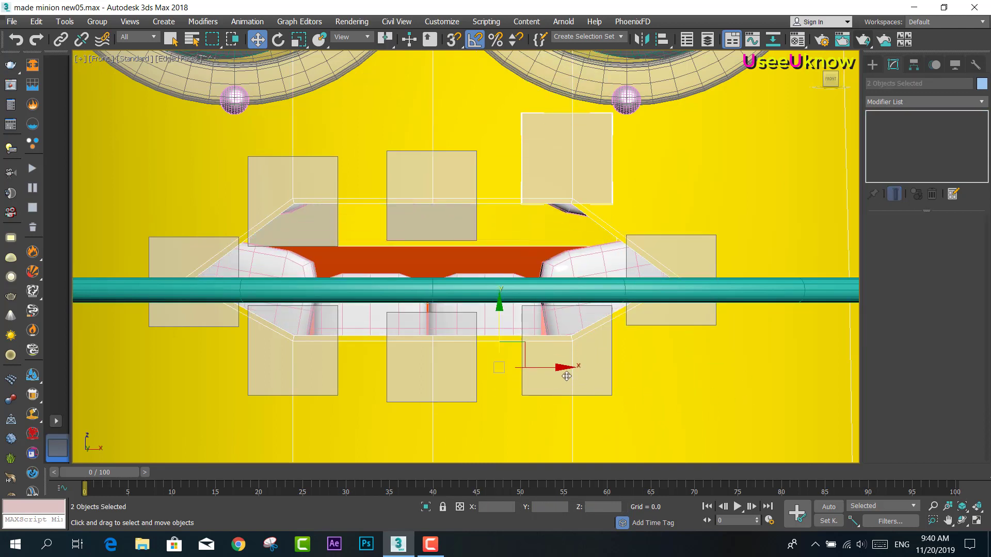
pyautogui.hotkey('ctrl', 'z')
# Select the right and bottom mouth control boxes, undoing the extra left-side picks
pyautogui.click(665, 323)
pyautogui.keyDown('ctrl'); pyautogui.click(599, 361); pyautogui.keyUp('ctrl')
pyautogui.keyDown('ctrl'); pyautogui.click(463, 365); pyautogui.keyUp('ctrl')
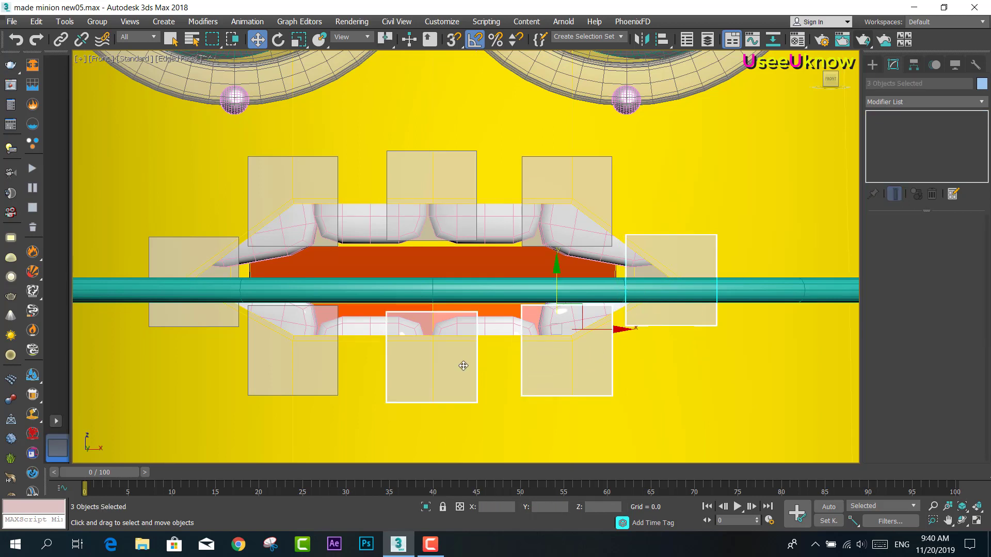
pyautogui.keyDown('ctrl'); pyautogui.click(301, 371); pyautogui.keyUp('ctrl')
pyautogui.keyDown('ctrl'); pyautogui.click(194, 270); pyautogui.keyUp('ctrl')
pyautogui.keyDown('ctrl'); pyautogui.click(289, 205); pyautogui.keyUp('ctrl')
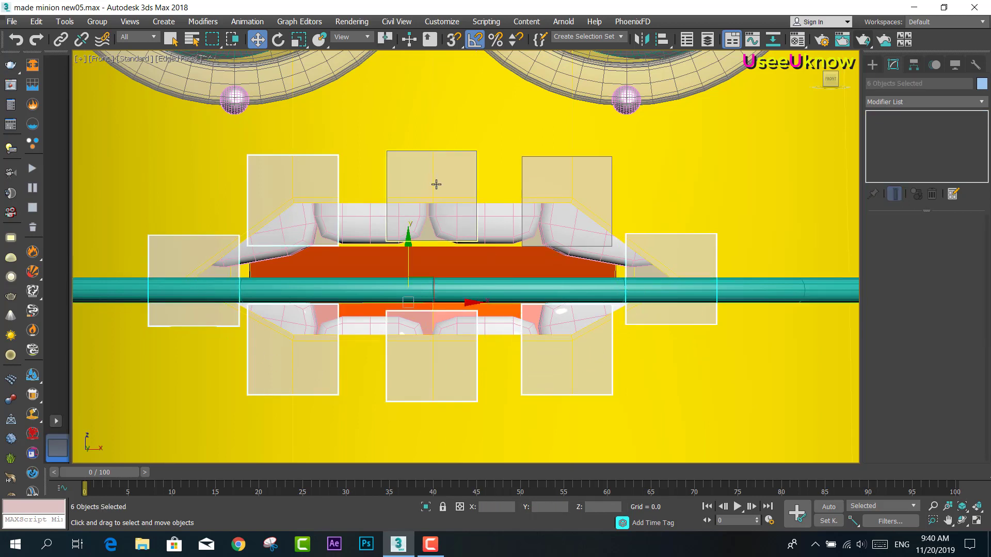
pyautogui.hotkey('ctrl', 'z')
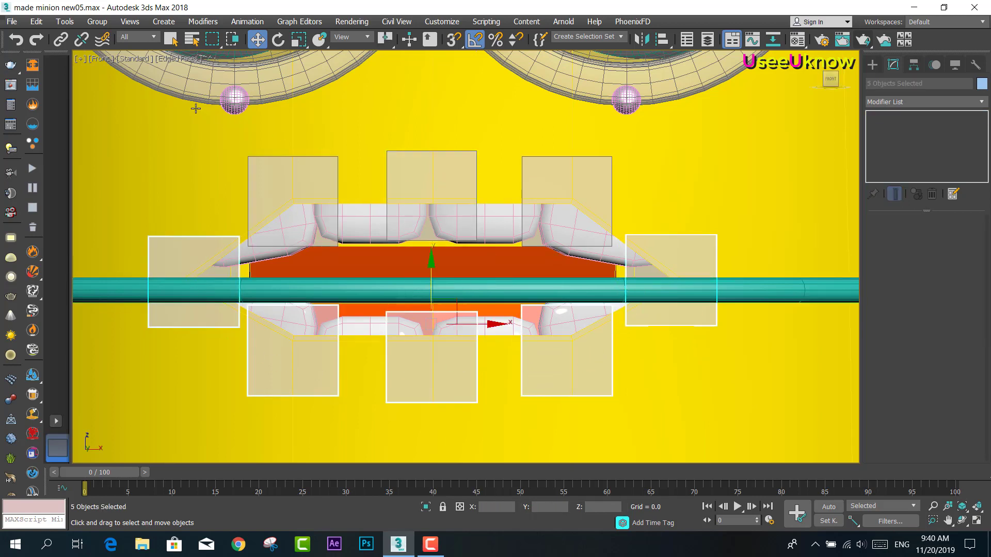
pyautogui.hotkey('ctrl', 'z')
pyautogui.hotkey('ctrl', 'z')
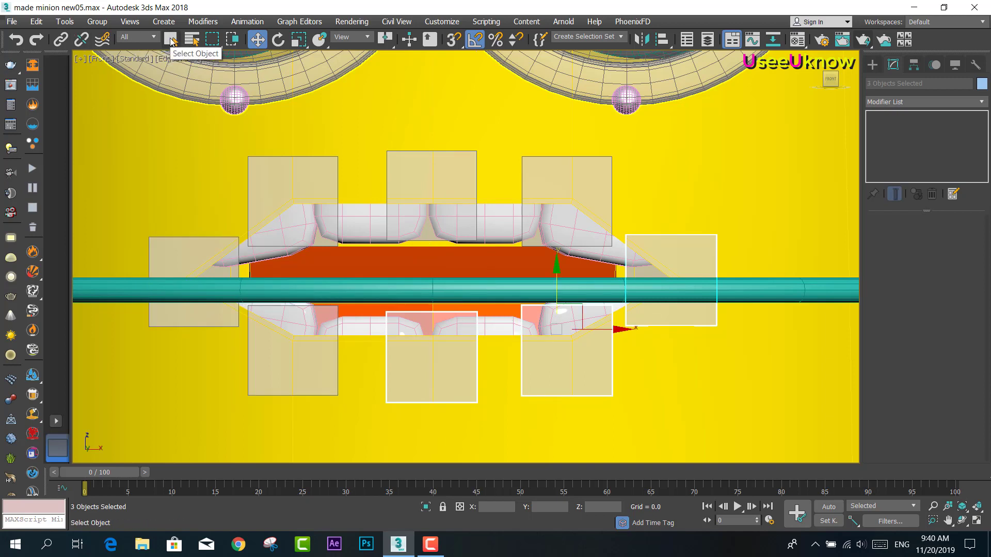
# In Select Object mode, add the left, top and bottom control boxes and the minion body
pyautogui.click(170, 39)
pyautogui.keyDown('ctrl'); pyautogui.click(286, 204); pyautogui.keyUp('ctrl')
pyautogui.keyDown('ctrl'); pyautogui.click(237, 242); pyautogui.keyUp('ctrl')
pyautogui.keyDown('ctrl'); pyautogui.click(432, 195); pyautogui.keyUp('ctrl')
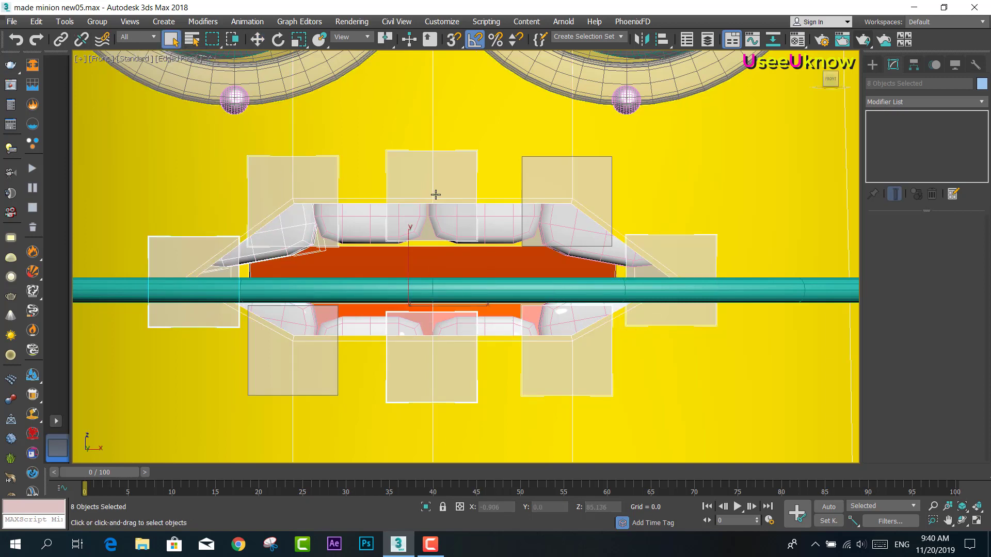
pyautogui.keyDown('ctrl'); pyautogui.click(437, 195); pyautogui.keyUp('ctrl')
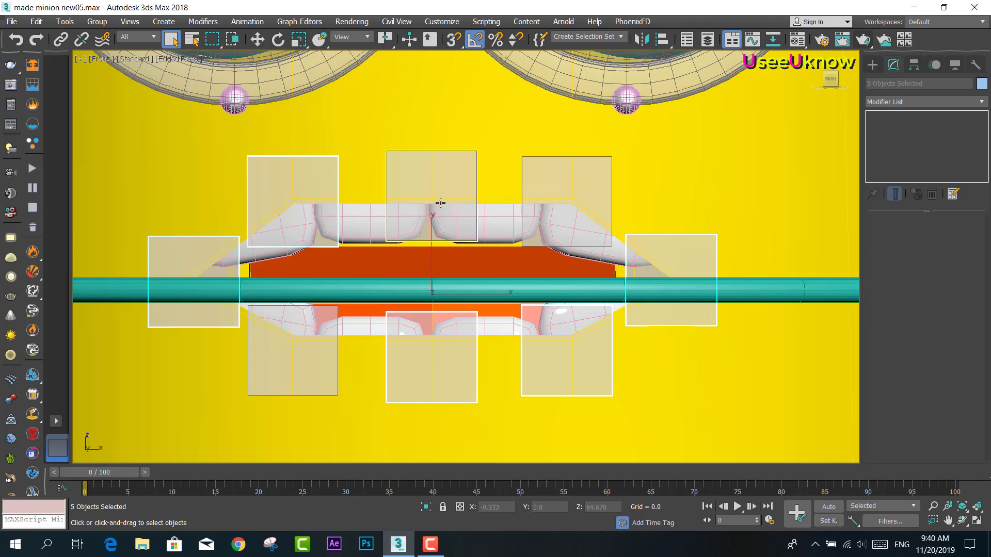
pyautogui.keyDown('ctrl'); pyautogui.click(417, 189); pyautogui.keyUp('ctrl')
pyautogui.keyDown('ctrl'); pyautogui.click(571, 192); pyautogui.keyUp('ctrl')
pyautogui.keyDown('ctrl'); pyautogui.click(312, 353); pyautogui.keyUp('ctrl')
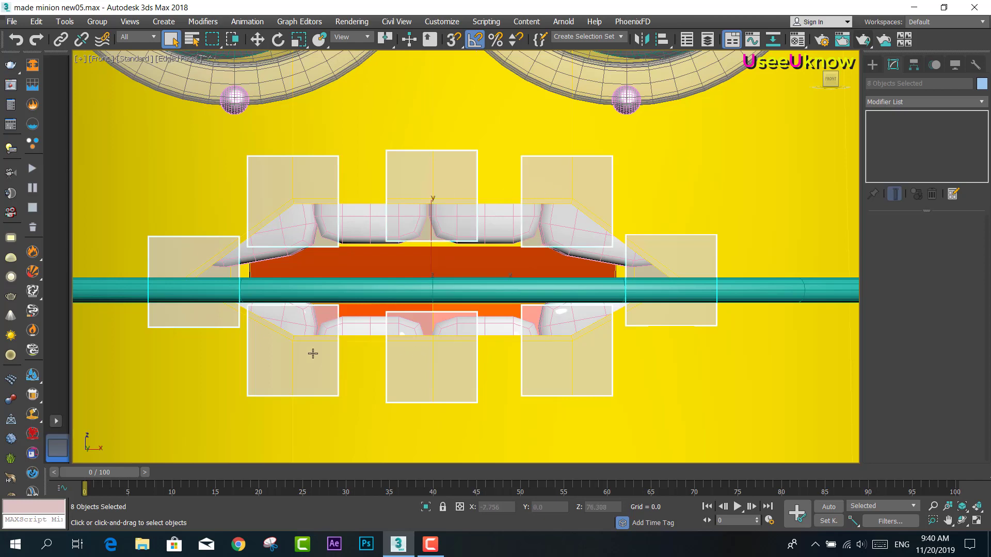
pyautogui.keyDown('ctrl'); pyautogui.click(710, 169); pyautogui.keyUp('ctrl')
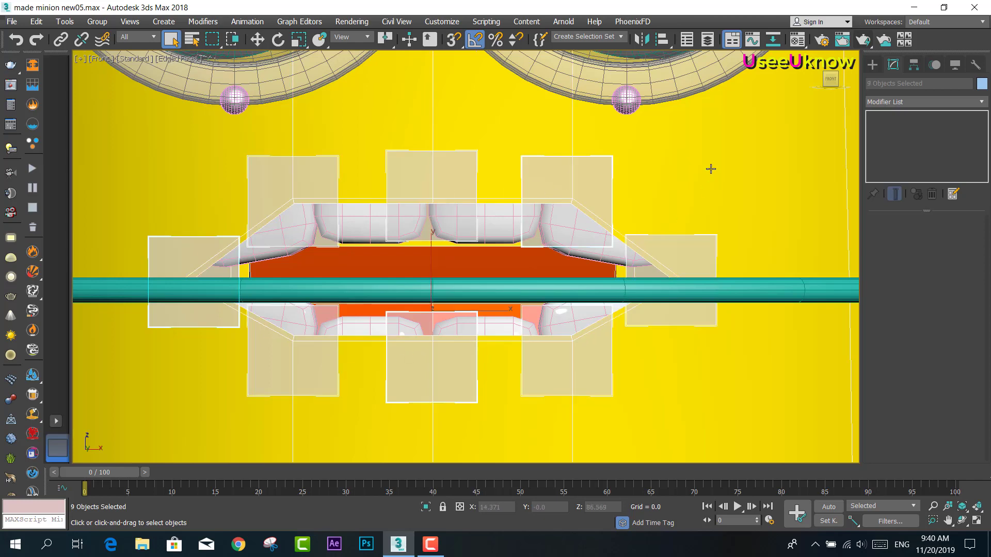
# Exit Isolate Selection to show the whole minion and zoom onto the mouth
pyautogui.click(431, 510)
pyautogui.scroll(5, 459, 191)
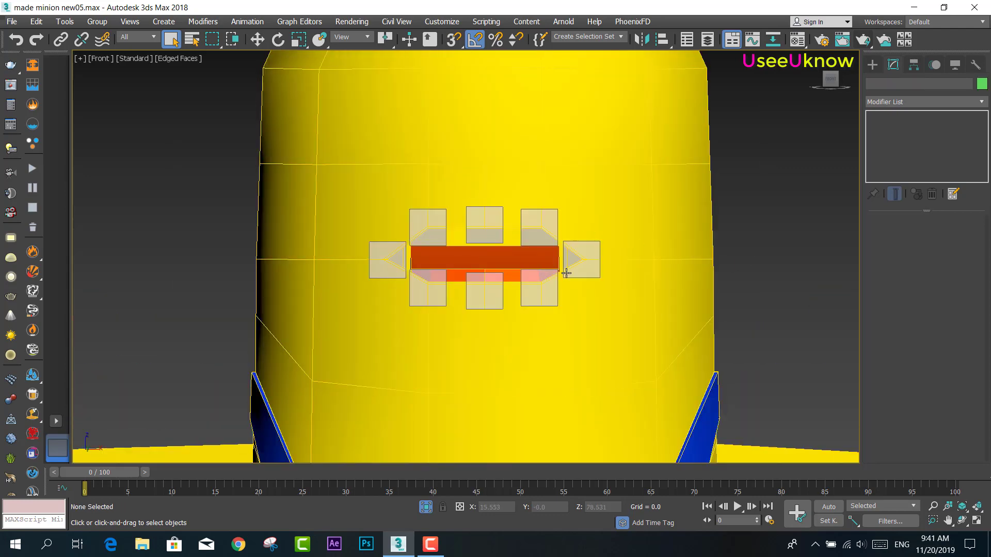
pyautogui.scroll(5, 566, 273)
pyautogui.scroll(-2, 568, 167)
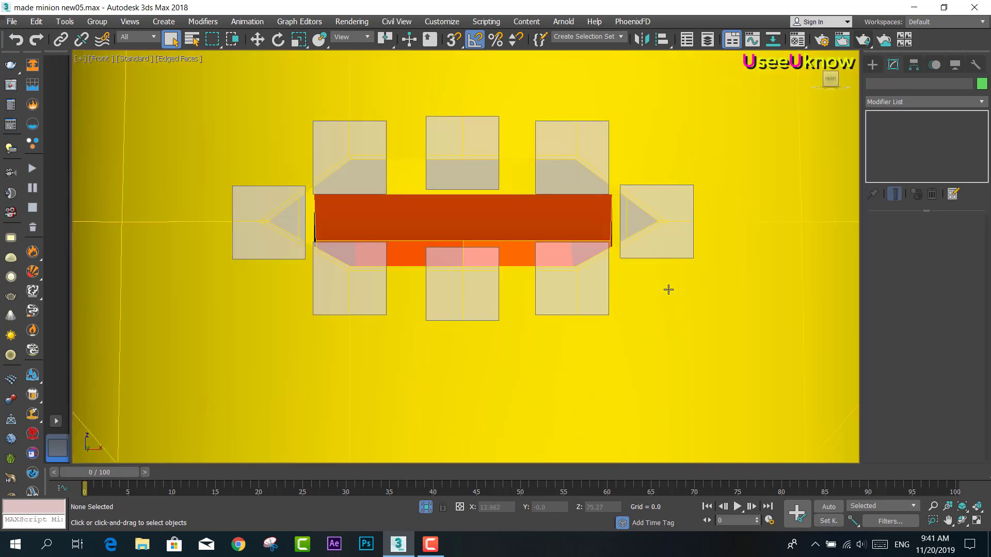
# Pull the right mouth-corner box down with Move to test the TurboSmooth deformation
pyautogui.click(663, 219)
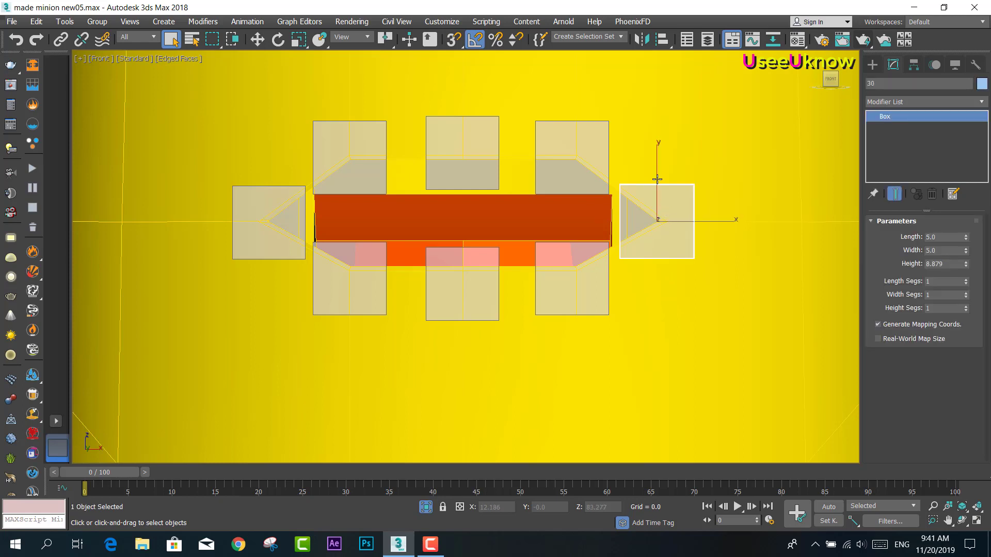
pyautogui.press('w')
pyautogui.moveTo(657, 174); pyautogui.dragTo(657, 290)
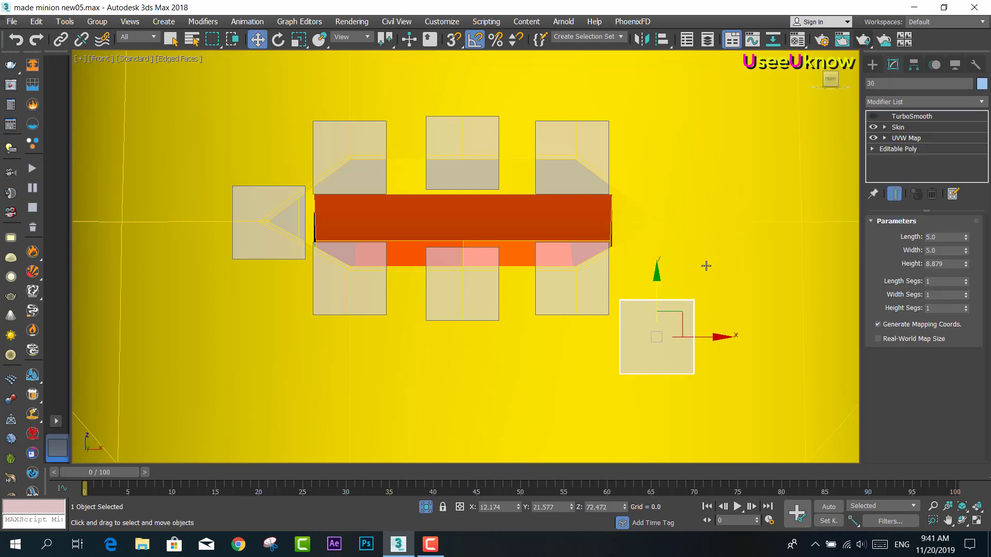
pyautogui.click(692, 248)
pyautogui.scroll(6, 671, 222)
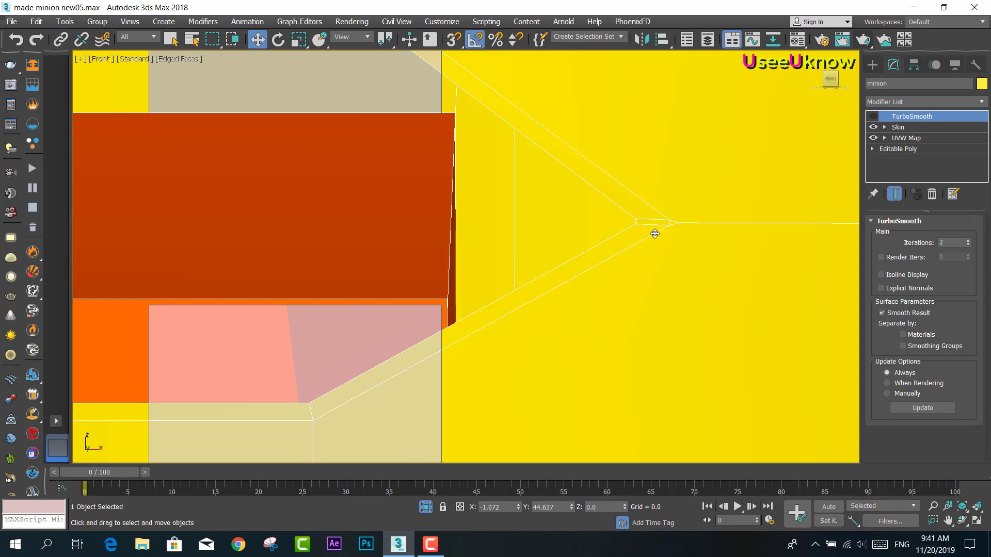
pyautogui.scroll(-3, 656, 219)
pyautogui.scroll(-2, 506, 107)
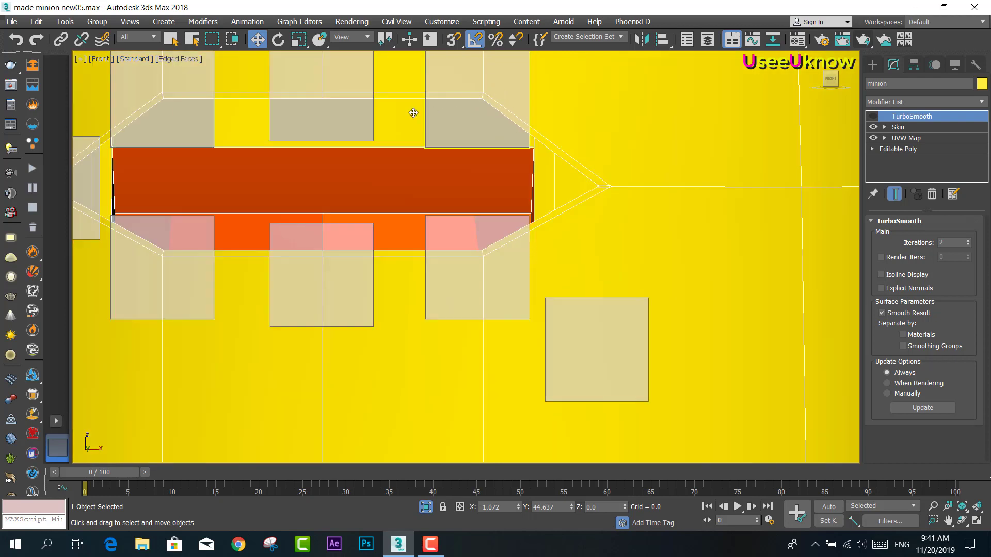
pyautogui.moveTo(413, 113); pyautogui.dragTo(470, 221, button='middle')
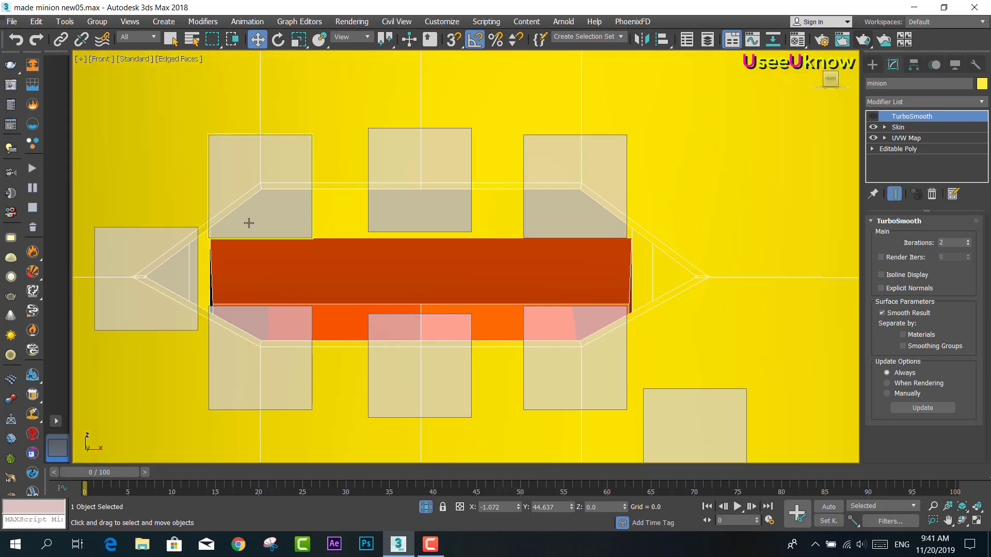
pyautogui.click(176, 276)
# Move box 30 back up beside the mouth, undoing and redoing the move
pyautogui.click(692, 405)
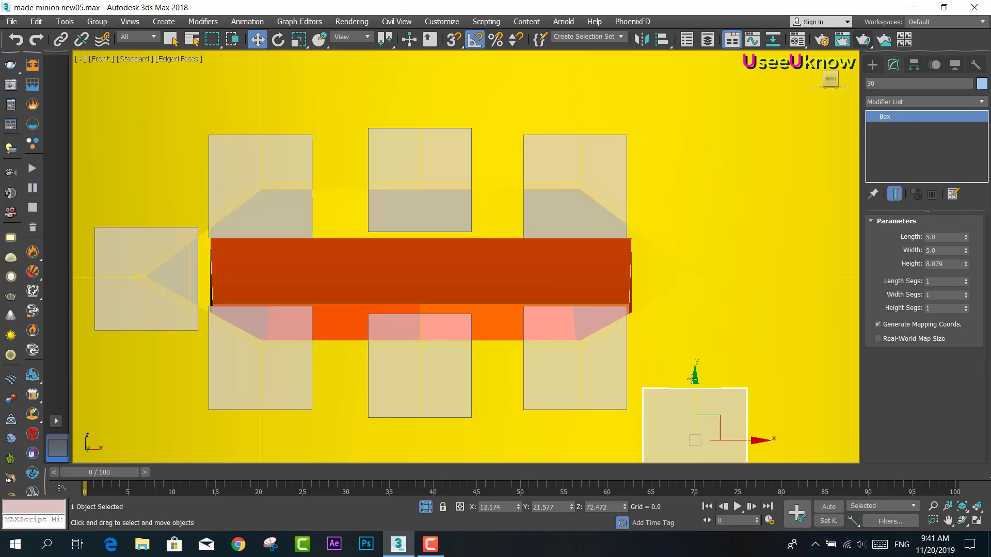
pyautogui.moveTo(695, 385); pyautogui.dragTo(695, 232)
pyautogui.hotkey('ctrl', 'z')
pyautogui.hotkey('ctrl', 'z')
pyautogui.hotkey('ctrl', 'y')
pyautogui.hotkey('ctrl', 'y')
pyautogui.scroll(2, 707, 278)
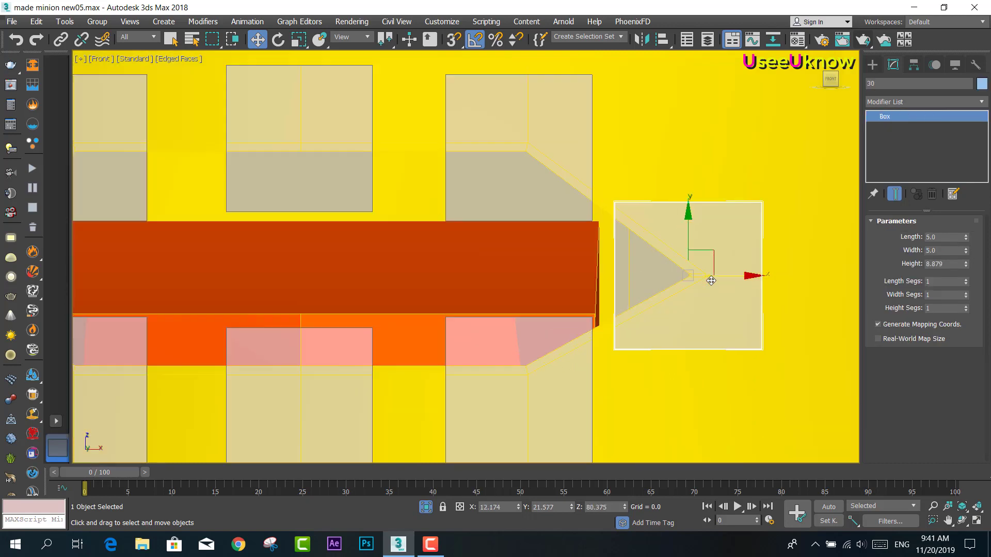
pyautogui.scroll(-1, 631, 292)
pyautogui.scroll(-1, 631, 292)
# Select the minion body and show its Skin modifier listing mouth bones 10 through 13
pyautogui.click(751, 190)
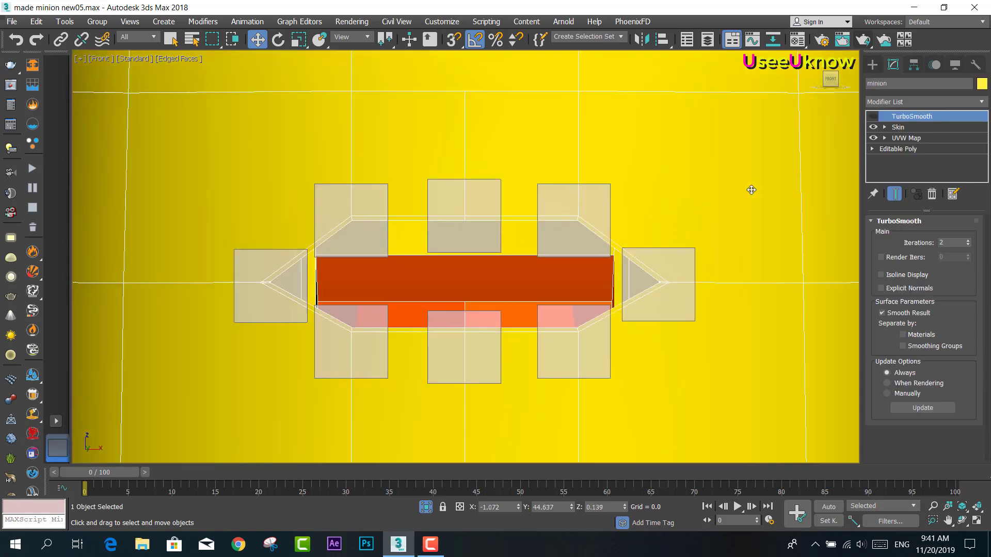
pyautogui.click(897, 127)
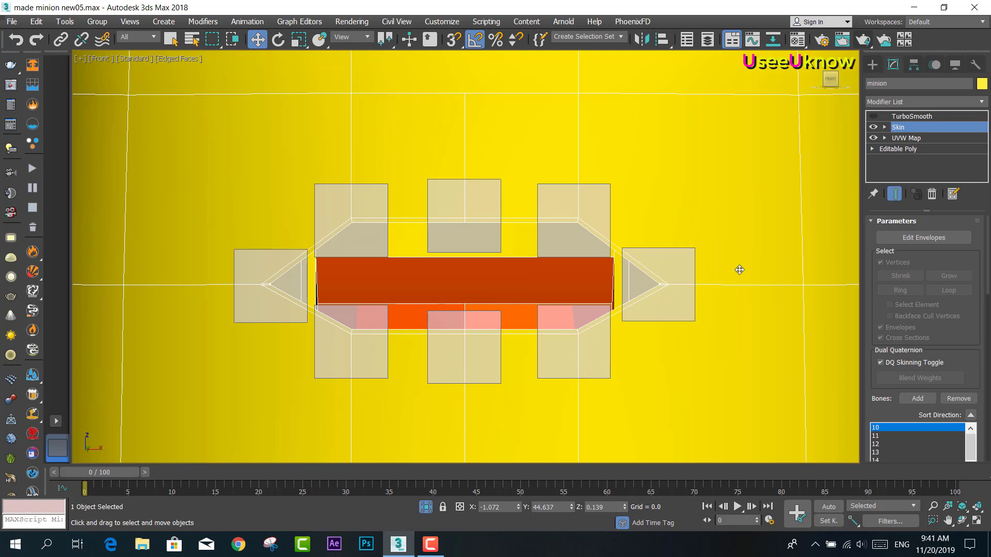
pyautogui.hotkey('ctrl', 'z')
pyautogui.click(774, 252)
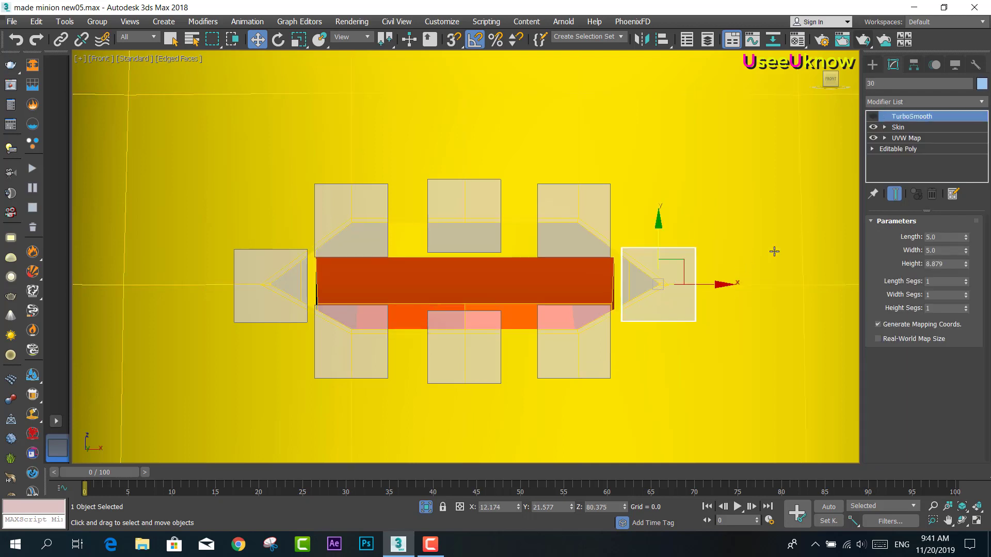
pyautogui.click(928, 127)
pyautogui.hotkey('ctrl', 'z')
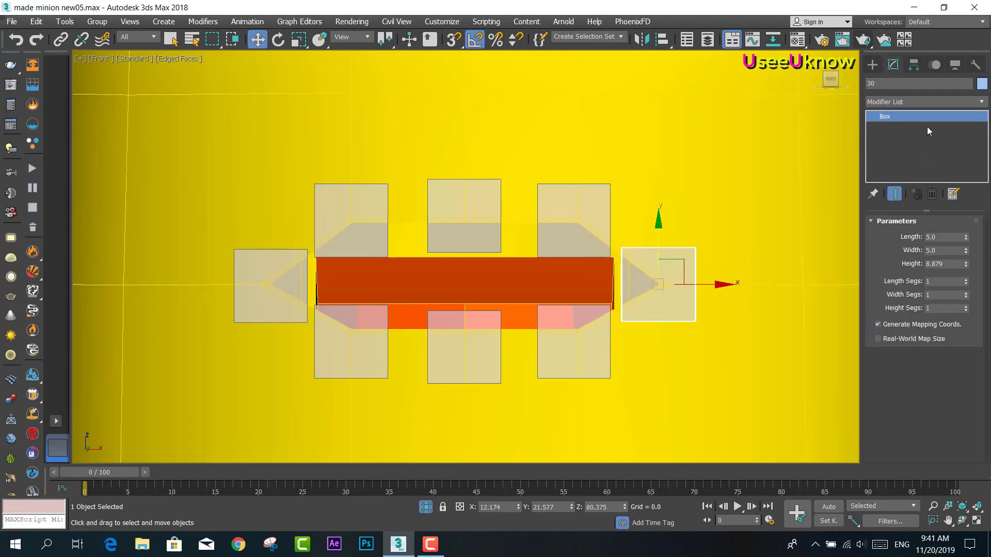
pyautogui.click(840, 182)
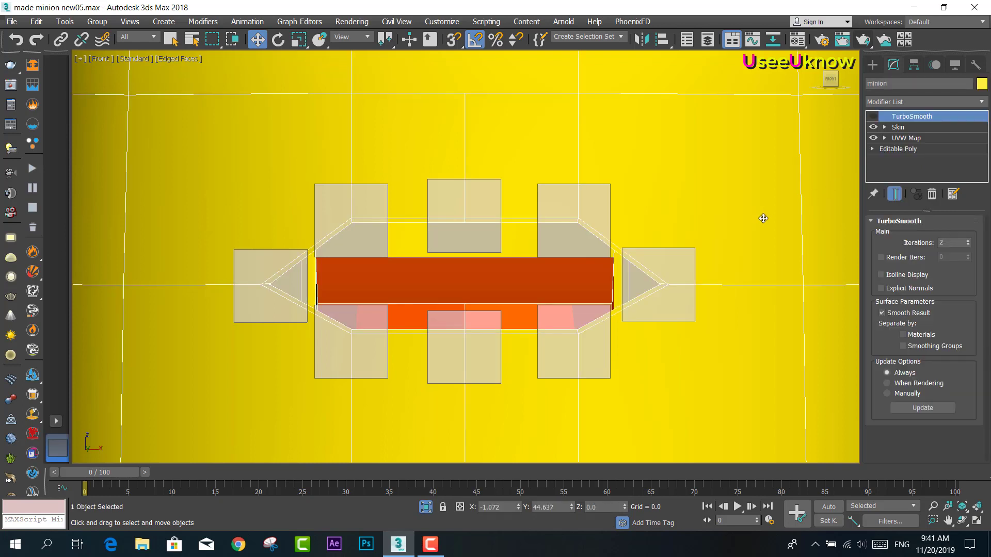
pyautogui.click(912, 128)
pyautogui.moveTo(734, 296); pyautogui.dragTo(721, 248, button='middle')
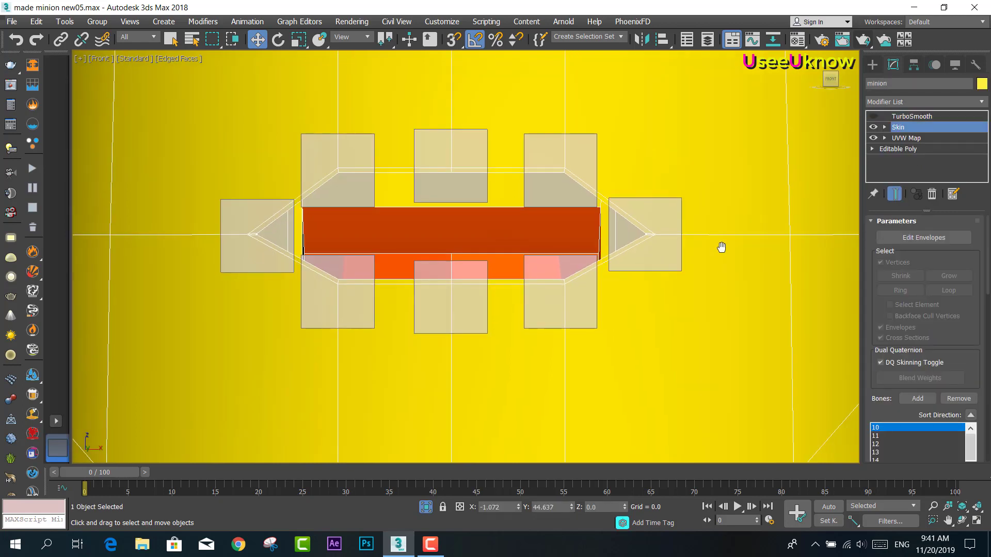
# Enter Edit Envelopes and pick the right mouth-corner control's envelope
pyautogui.click(899, 239)
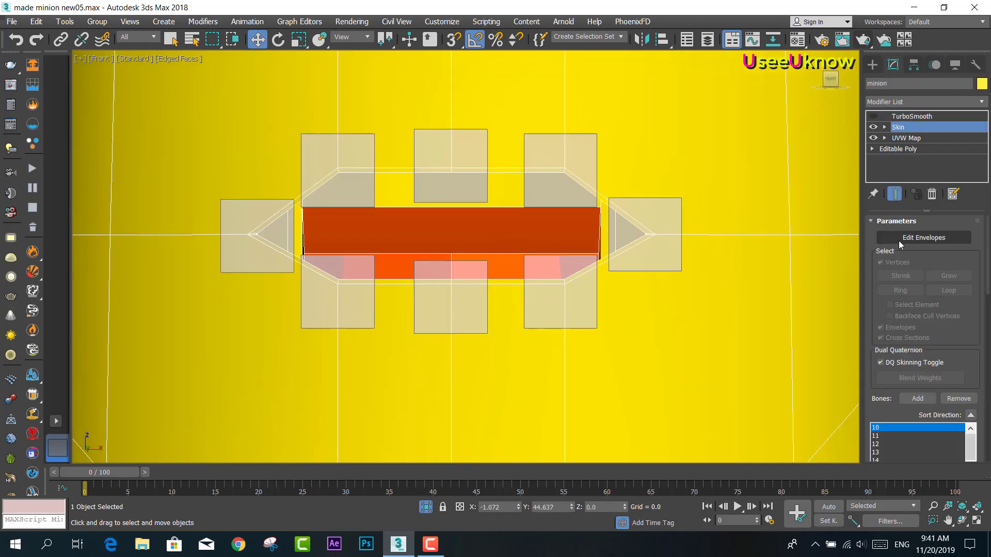
pyautogui.scroll(3, 658, 238)
pyautogui.scroll(2, 666, 226)
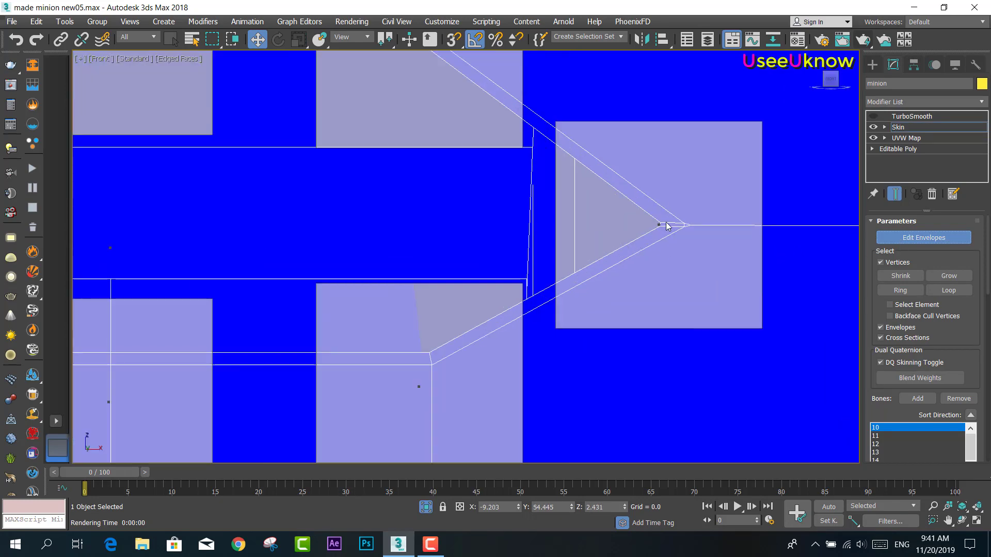
pyautogui.scroll(3, 661, 227)
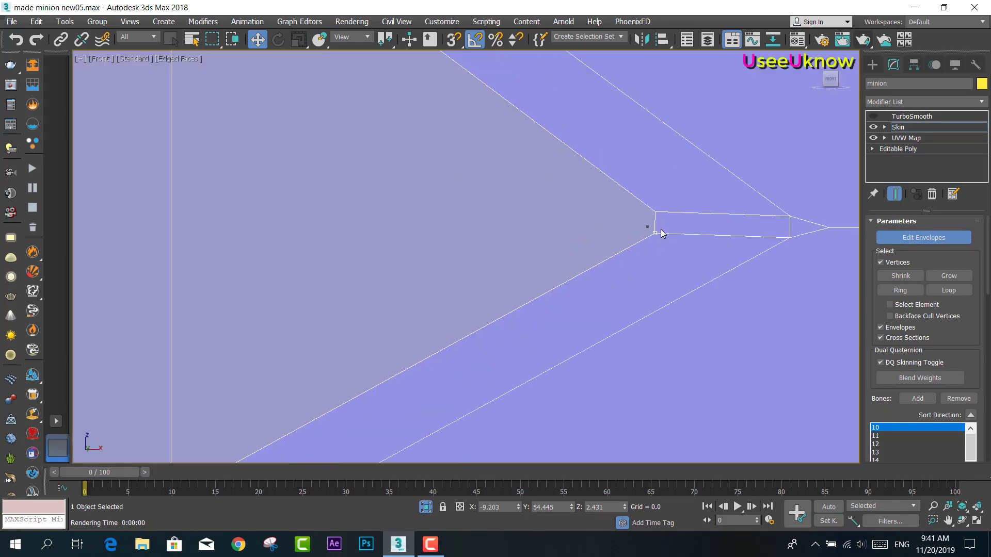
pyautogui.click(653, 230)
# Scroll down to Weight Properties and open the Weight Tool
pyautogui.scroll(-2, 665, 233)
pyautogui.scroll(-3, 666, 236)
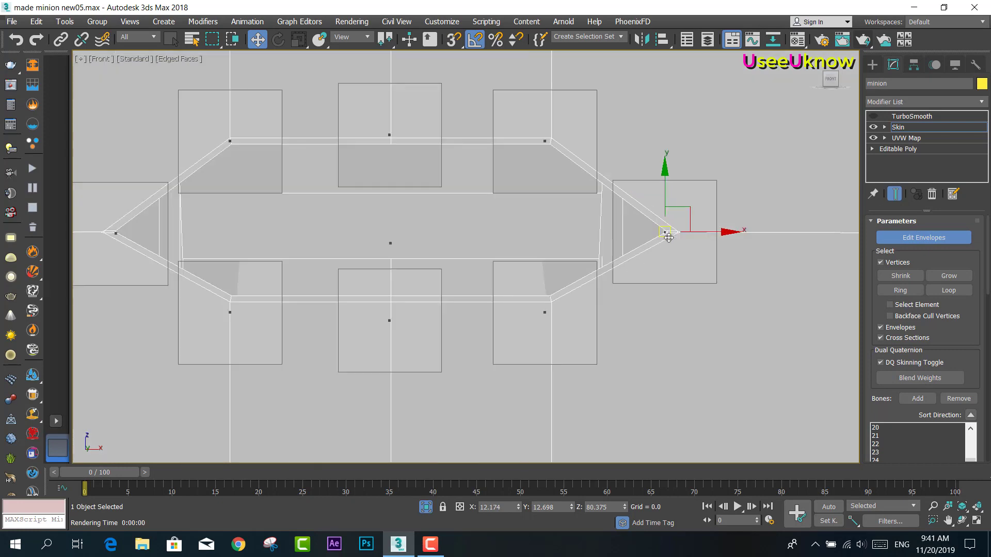
pyautogui.scroll(-1, 691, 246)
pyautogui.moveTo(692, 247); pyautogui.dragTo(628, 256, button='middle')
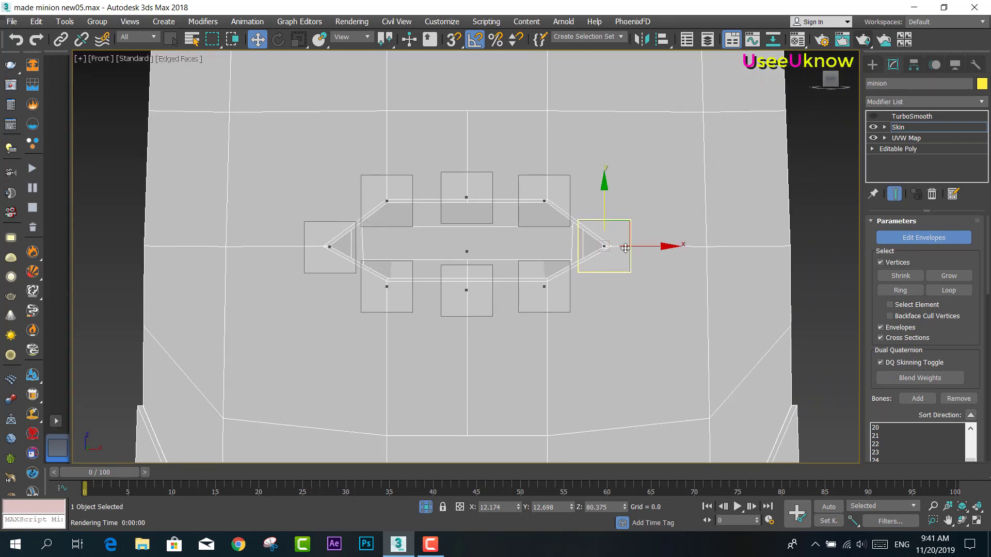
pyautogui.scroll(-5, 918, 320)
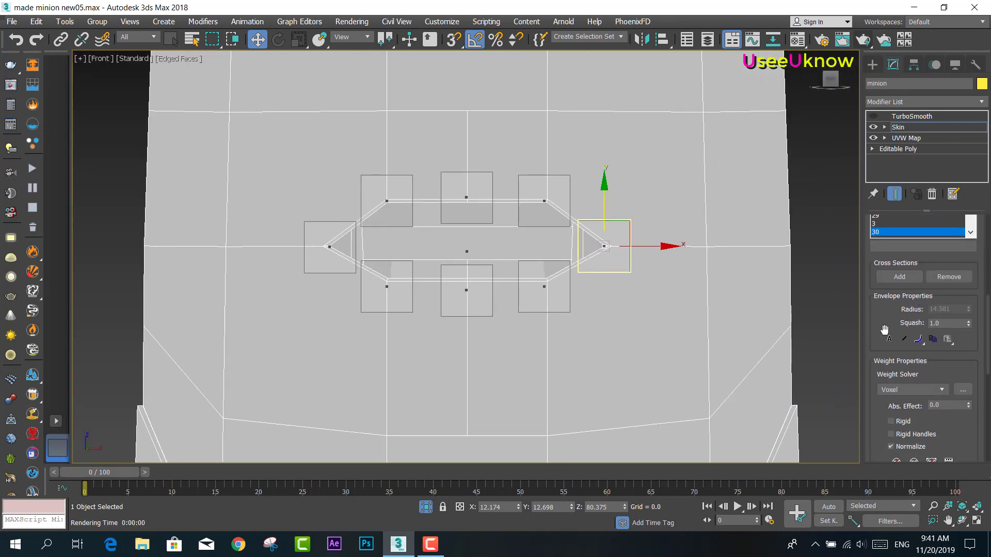
pyautogui.moveTo(884, 330)
pyautogui.mouseDown()
pyautogui.moveTo(893, 177)
pyautogui.moveTo(894, 202)
pyautogui.mouseUp()
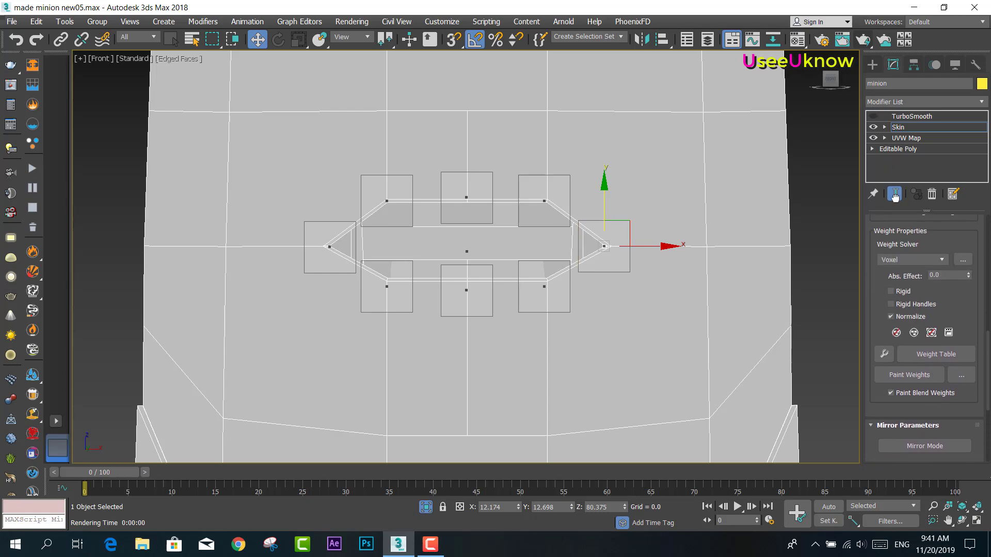
pyautogui.click(884, 355)
# Weight the two right mouth-corner vertices 0.9 to control box 30
pyautogui.scroll(5, 593, 286)
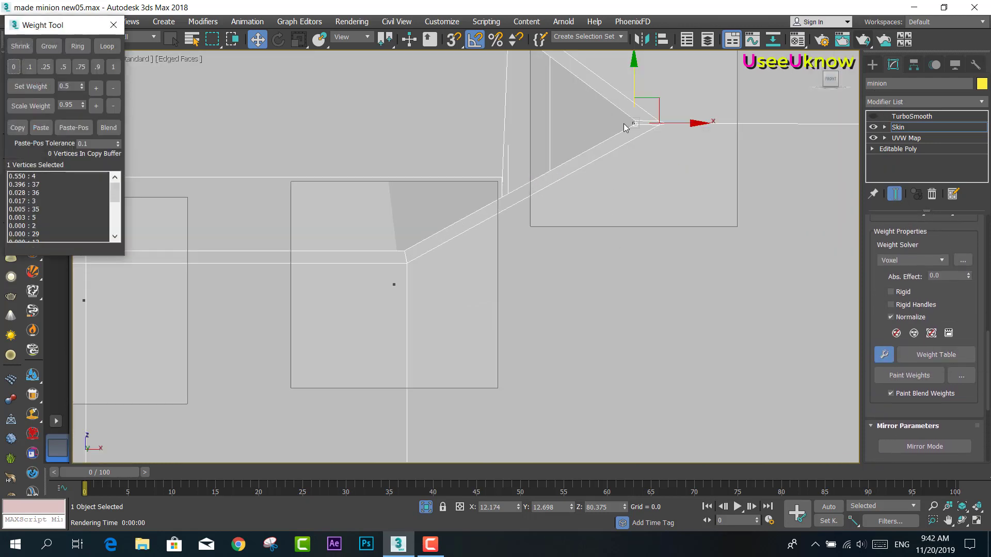
pyautogui.moveTo(624, 127); pyautogui.dragTo(593, 260, button='middle')
pyautogui.scroll(3, 599, 248)
pyautogui.moveTo(620, 222); pyautogui.dragTo(597, 283, button='middle')
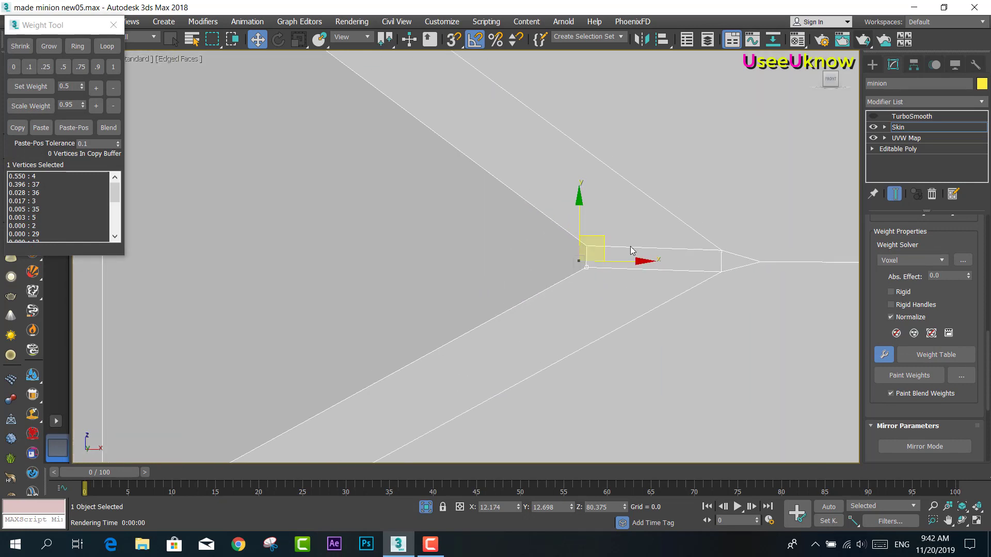
pyautogui.click(722, 250)
pyautogui.keyDown('ctrl'); pyautogui.click(587, 246); pyautogui.keyUp('ctrl')
pyautogui.keyDown('ctrl'); pyautogui.click(587, 267); pyautogui.keyUp('ctrl')
pyautogui.click(651, 262)
pyautogui.click(586, 246)
pyautogui.keyDown('ctrl'); pyautogui.click(588, 268); pyautogui.keyUp('ctrl')
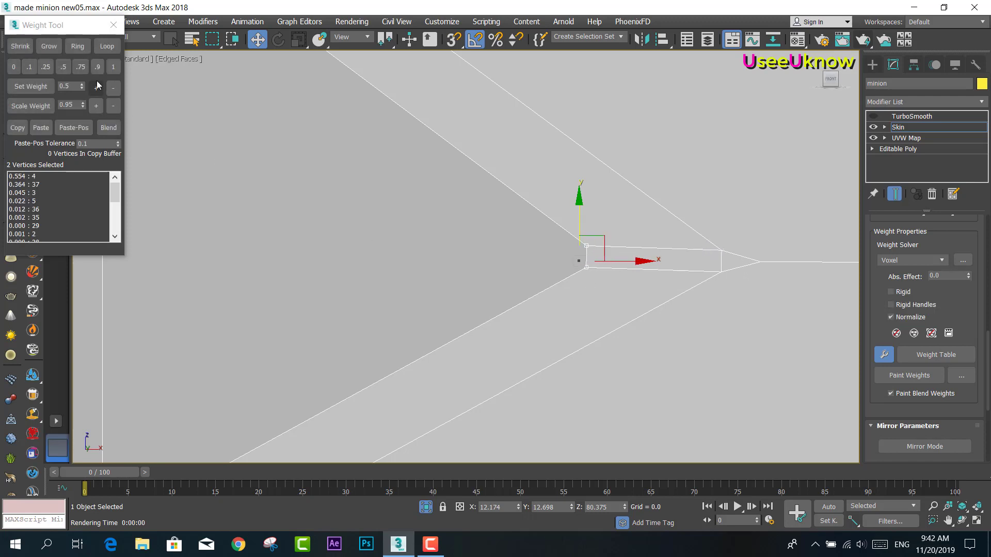
pyautogui.click(84, 67)
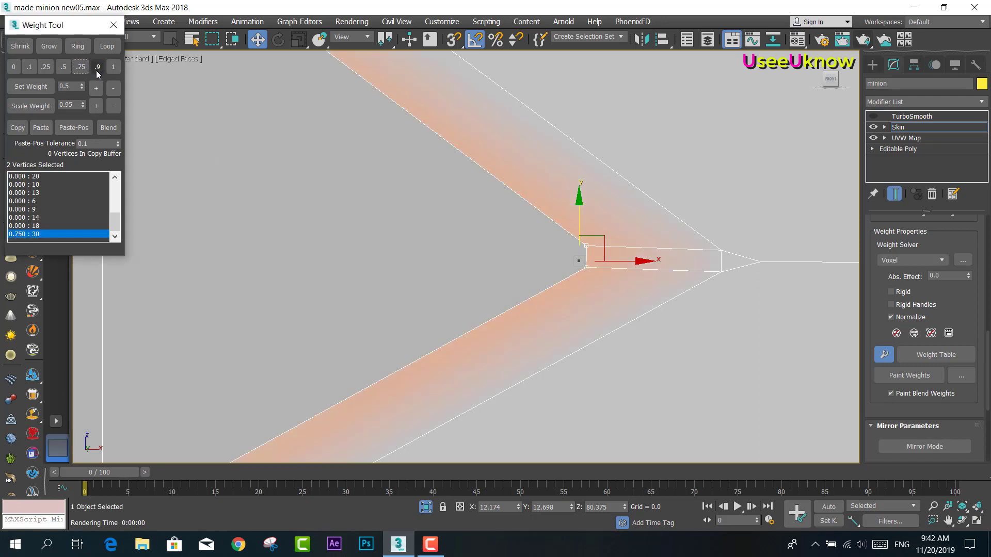
pyautogui.click(98, 67)
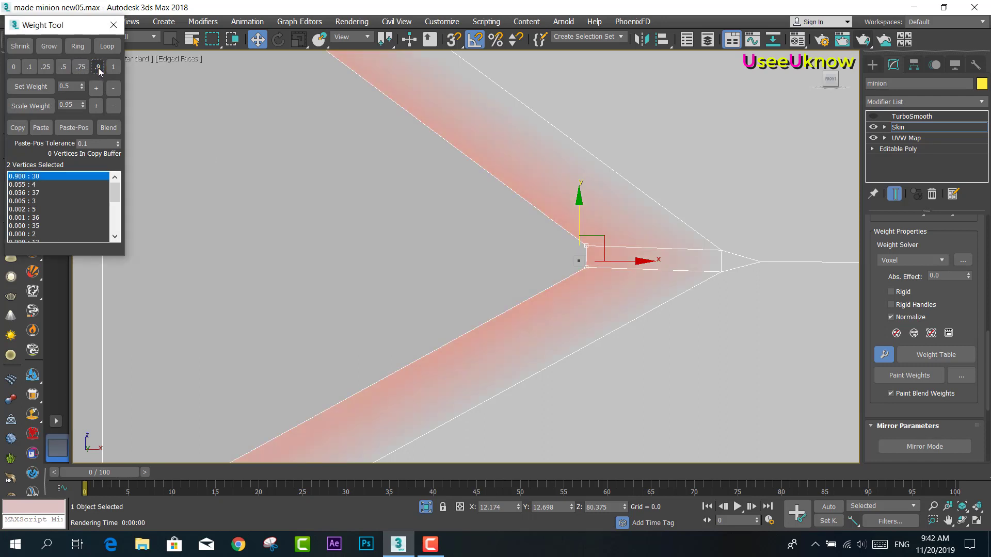
# Weight the vertices at the corner tip fully (1.0) to box 30
pyautogui.moveTo(712, 244); pyautogui.dragTo(563, 241, button='middle')
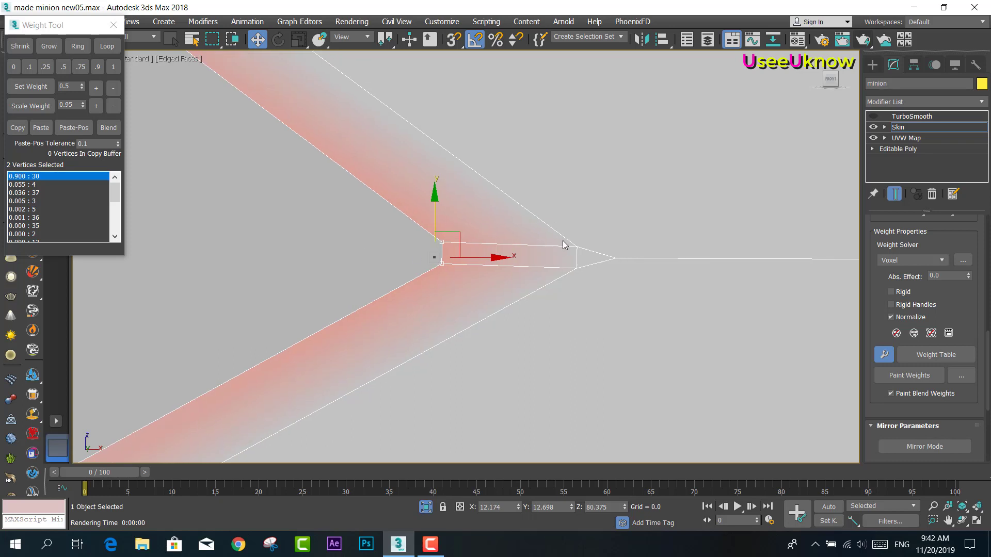
pyautogui.click(576, 247)
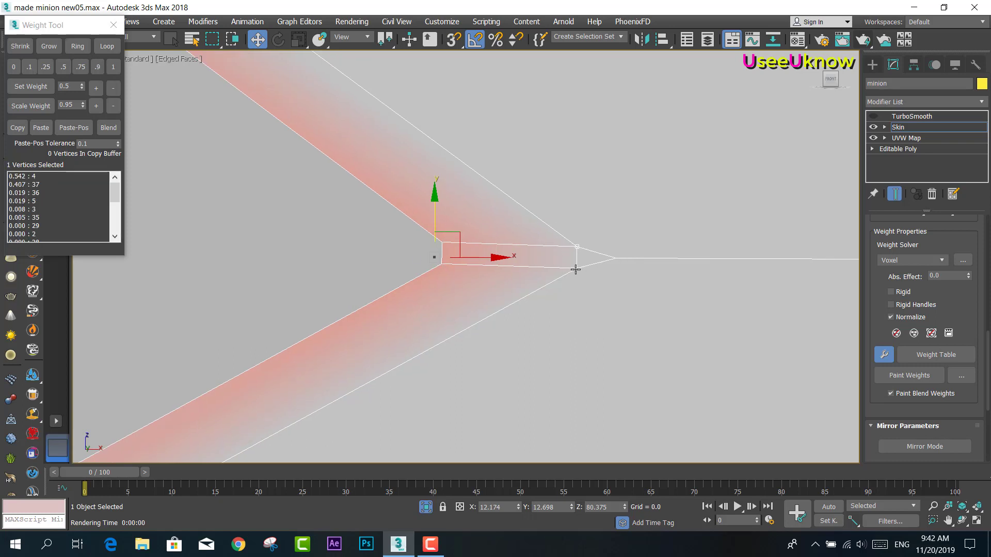
pyautogui.keyDown('ctrl'); pyautogui.click(613, 259); pyautogui.keyUp('ctrl')
pyautogui.scroll(-3, 617, 262)
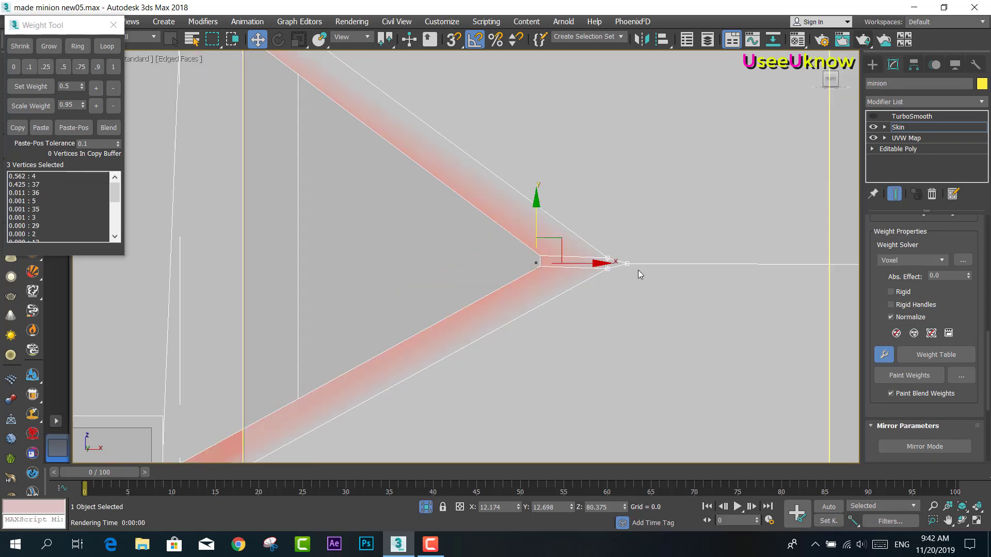
pyautogui.moveTo(638, 271); pyautogui.dragTo(592, 283, button='middle')
pyautogui.click(113, 67)
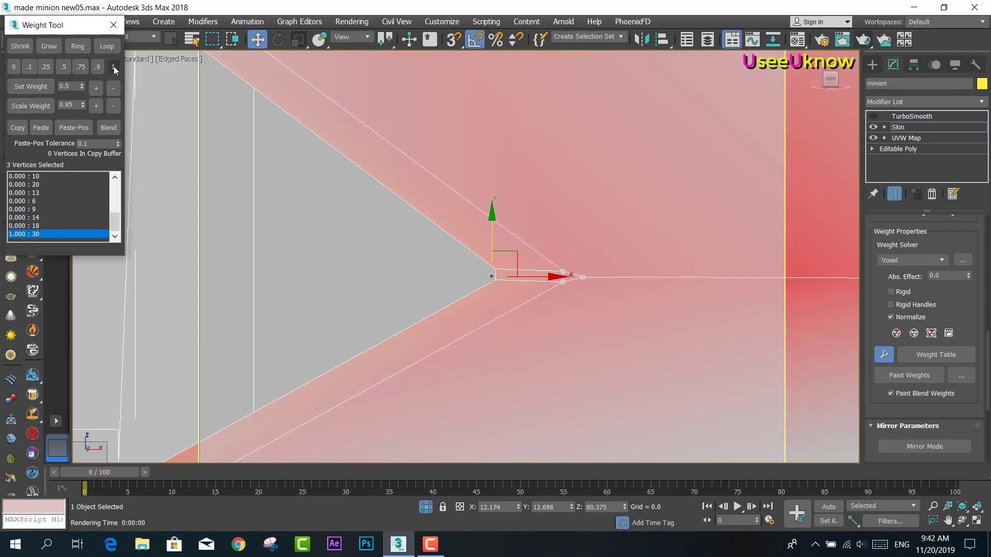
# Give the vertex just outside the right mouth corner 0.5 weight to box 30
pyautogui.scroll(-3, 716, 281)
pyautogui.moveTo(716, 282); pyautogui.dragTo(665, 284, button='middle')
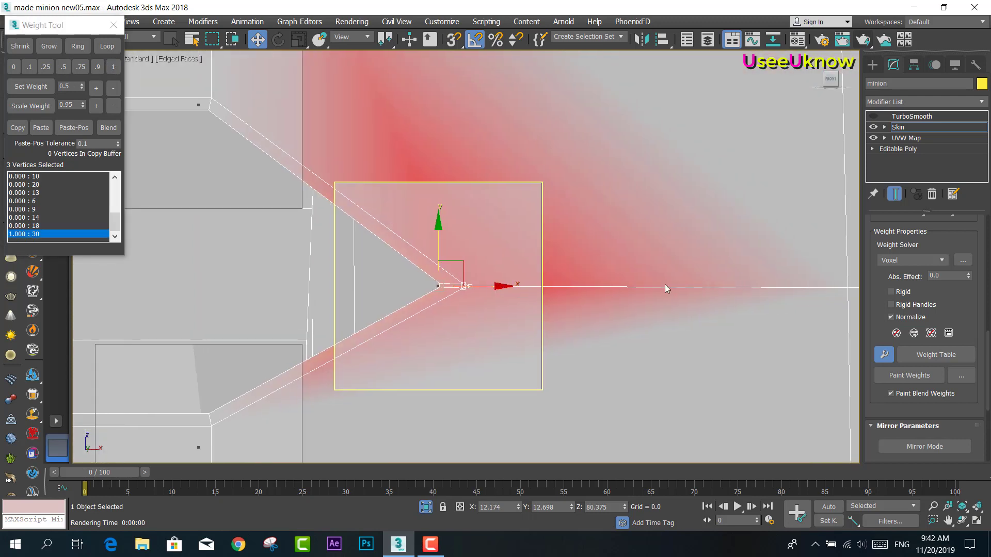
pyautogui.scroll(-3, 664, 284)
pyautogui.click(749, 288)
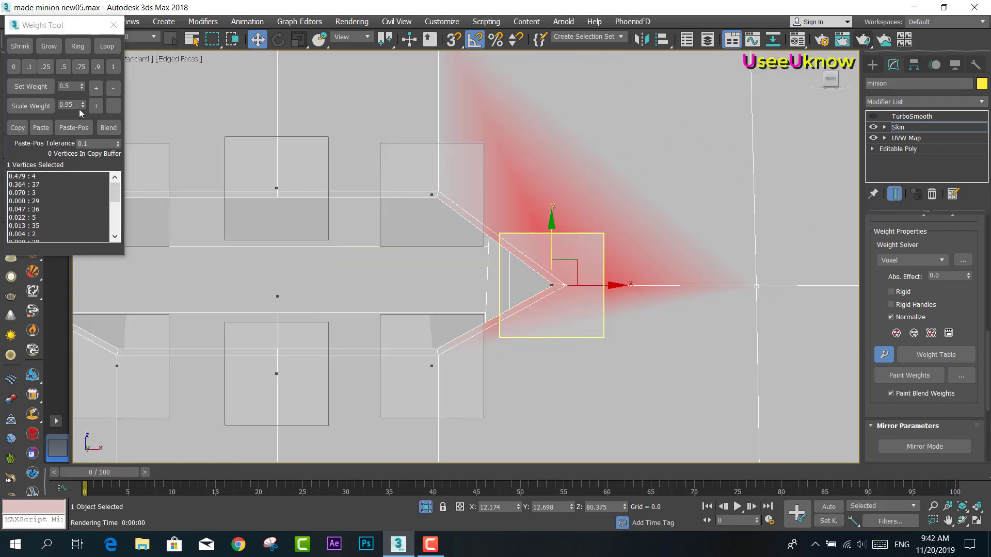
pyautogui.click(51, 69)
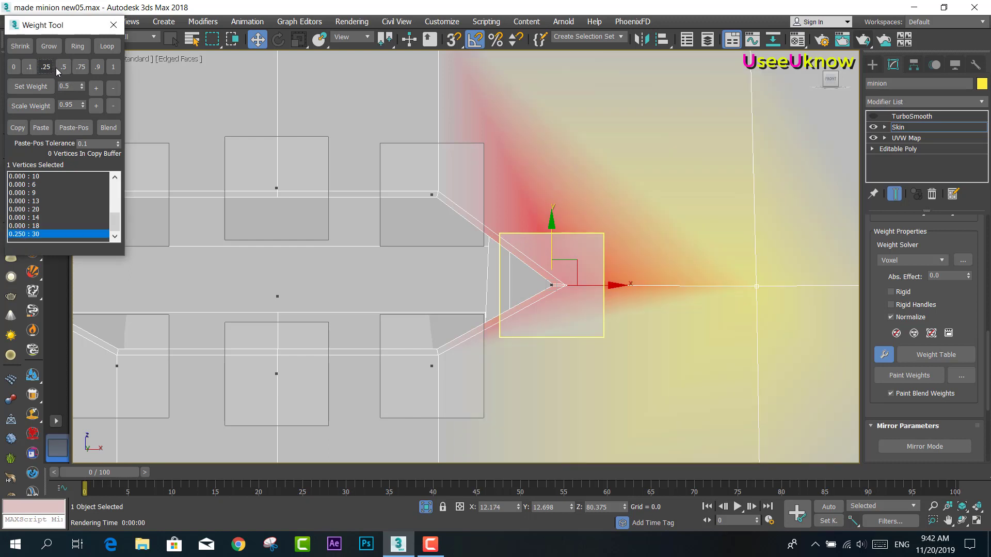
pyautogui.click(64, 67)
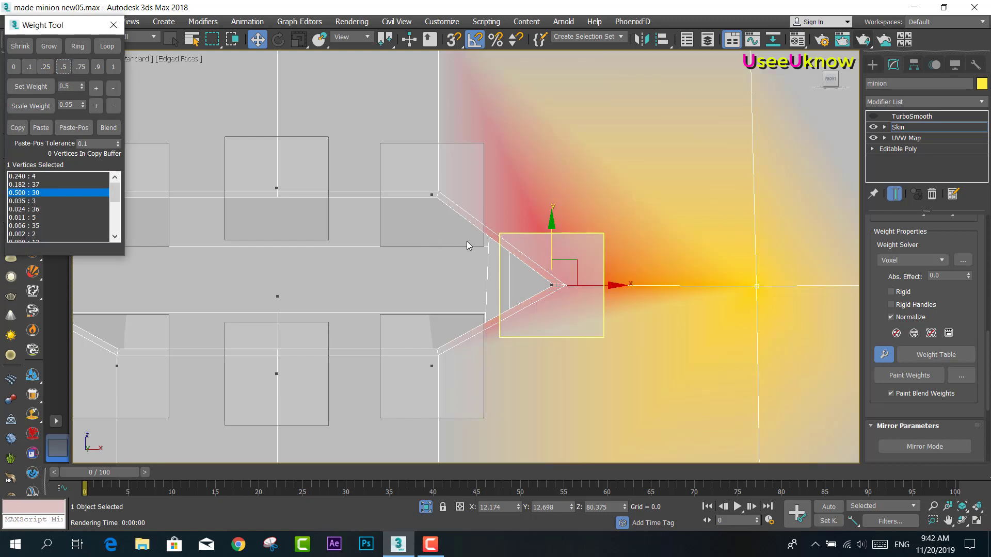
# Preview the mesh with TurboSmooth on, then turn it back off
pyautogui.scroll(-3, 467, 241)
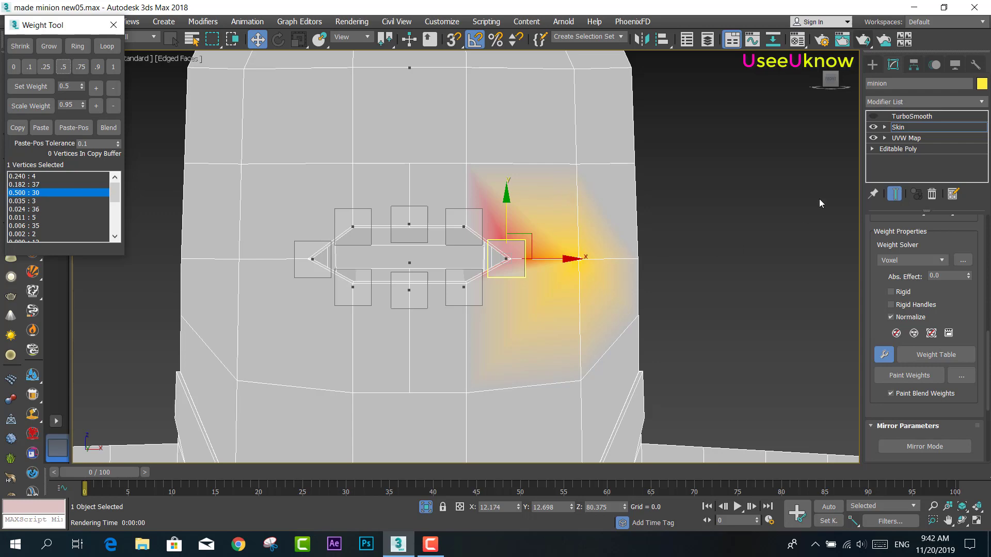
pyautogui.click(872, 116)
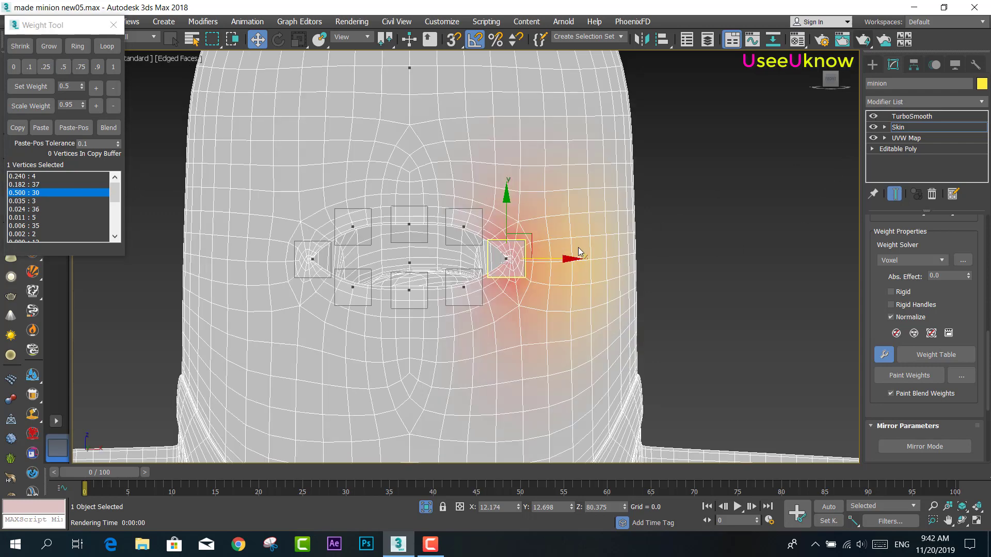
pyautogui.click(872, 116)
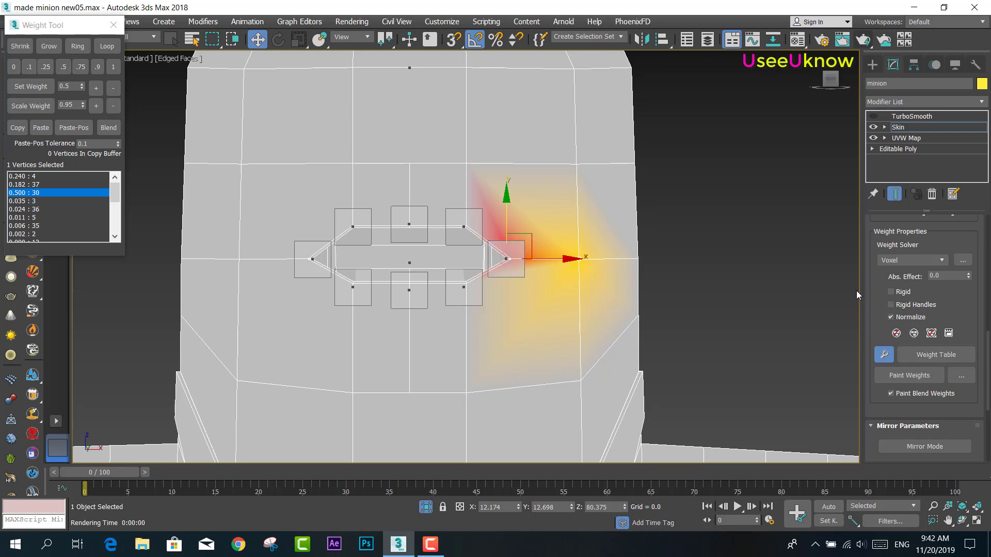
# Widen the command panel to two columns and exit Edit Envelopes
pyautogui.moveTo(858, 292); pyautogui.dragTo(726, 300)
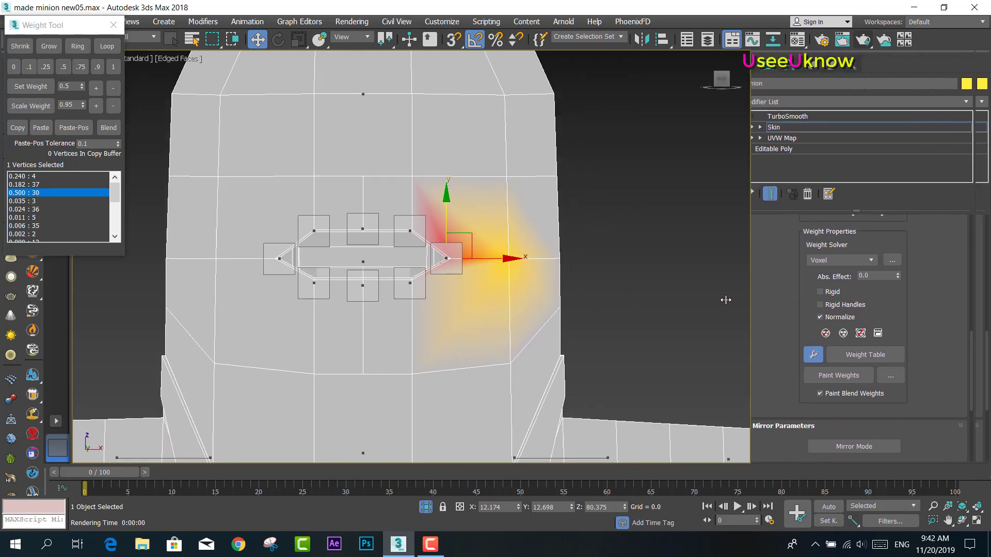
pyautogui.moveTo(725, 300); pyautogui.dragTo(732, 304)
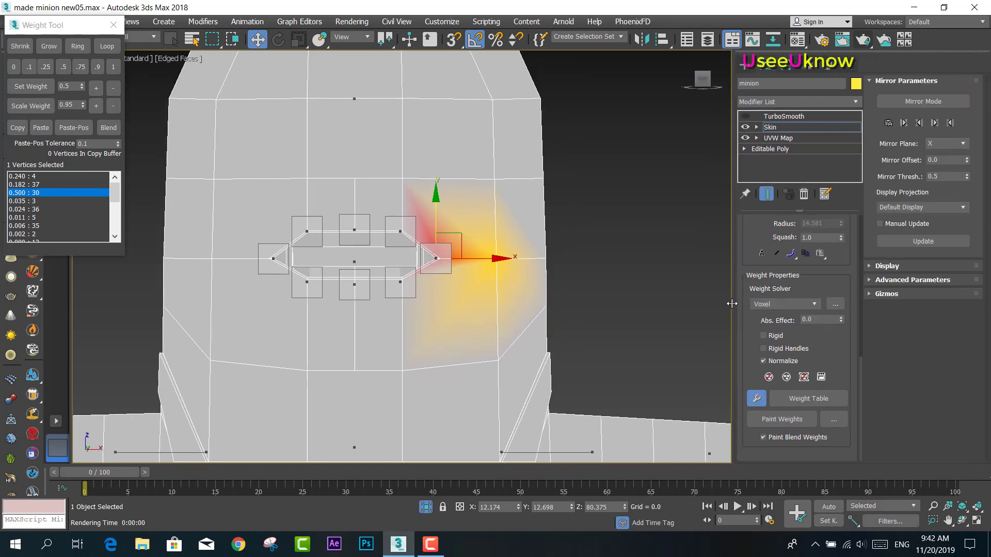
pyautogui.scroll(3, 855, 300)
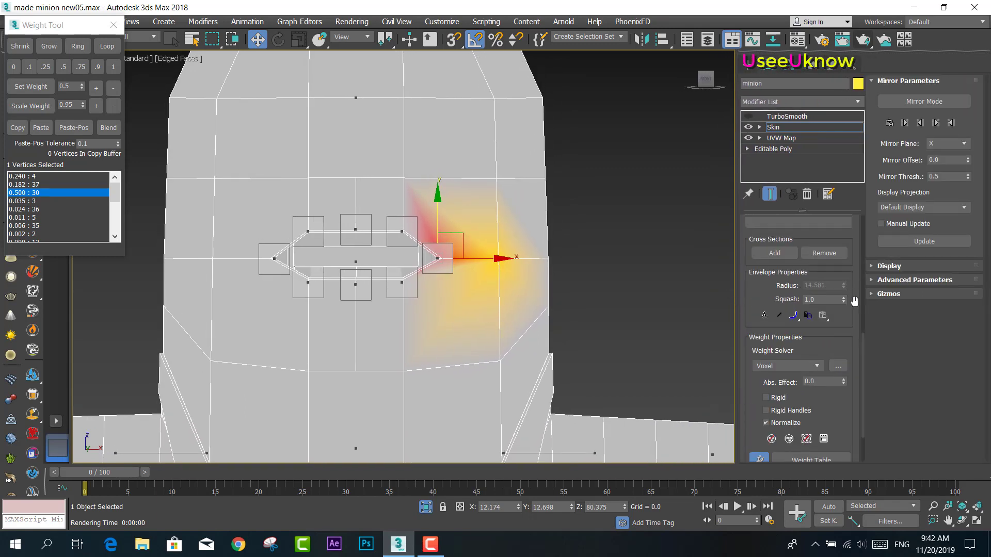
pyautogui.scroll(4, 854, 301)
pyautogui.scroll(1, 858, 315)
pyautogui.scroll(5, 863, 317)
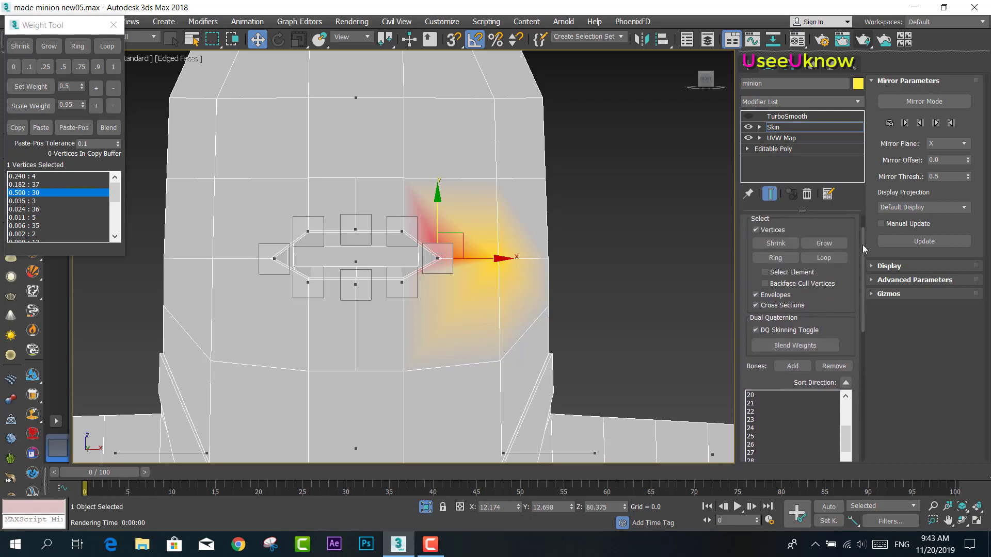
pyautogui.moveTo(734, 290); pyautogui.dragTo(872, 283)
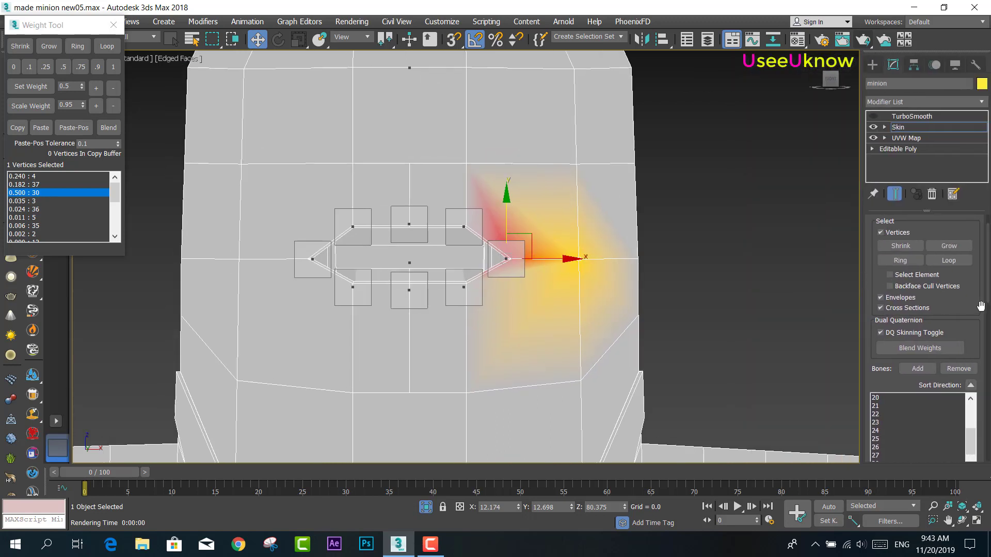
pyautogui.scroll(2, 979, 306)
pyautogui.click(937, 238)
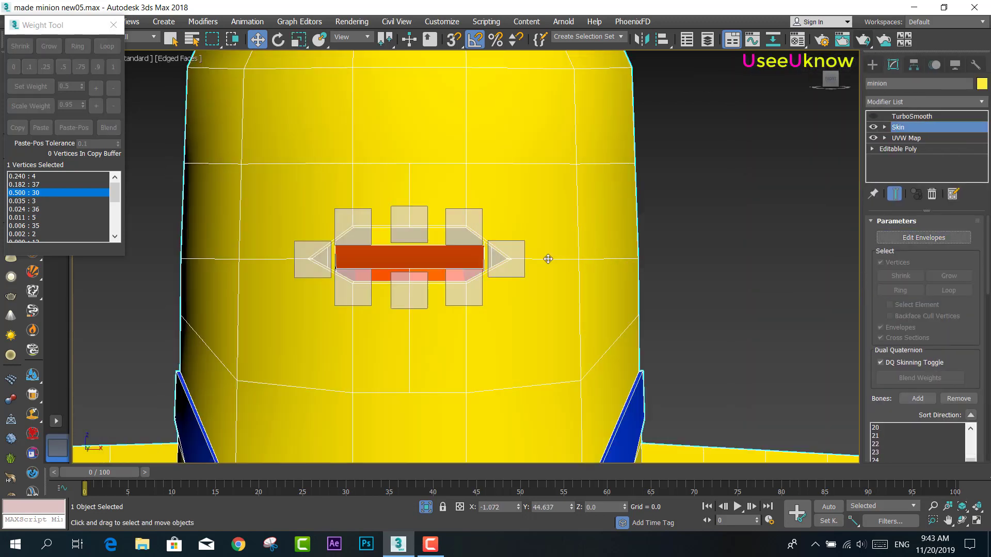
# Move box 30 upward with TurboSmooth on to test the mouth-corner deformation
pyautogui.click(505, 256)
pyautogui.moveTo(505, 232)
pyautogui.mouseDown()
pyautogui.moveTo(500, 174)
pyautogui.moveTo(538, 188)
pyautogui.mouseUp()
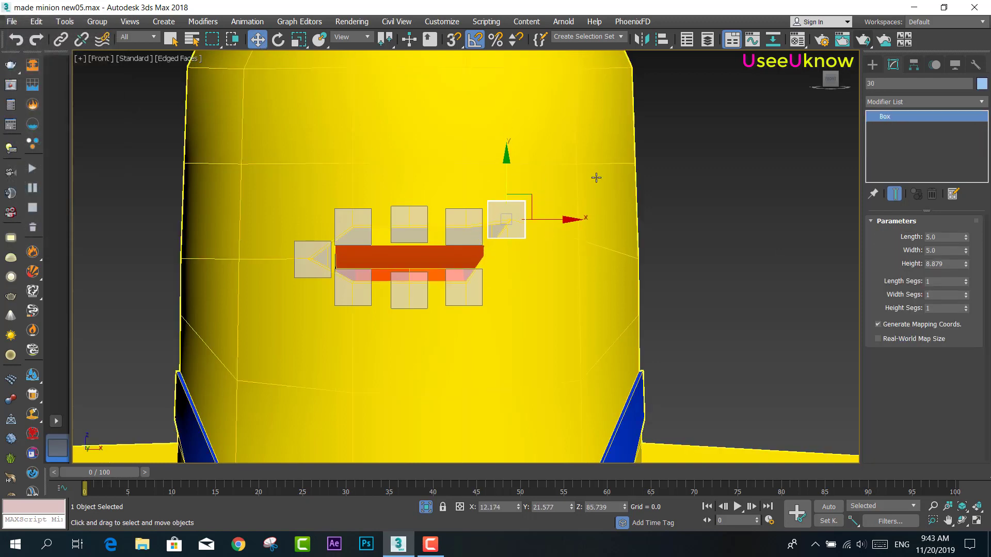
pyautogui.scroll(3, 593, 177)
pyautogui.click(651, 231)
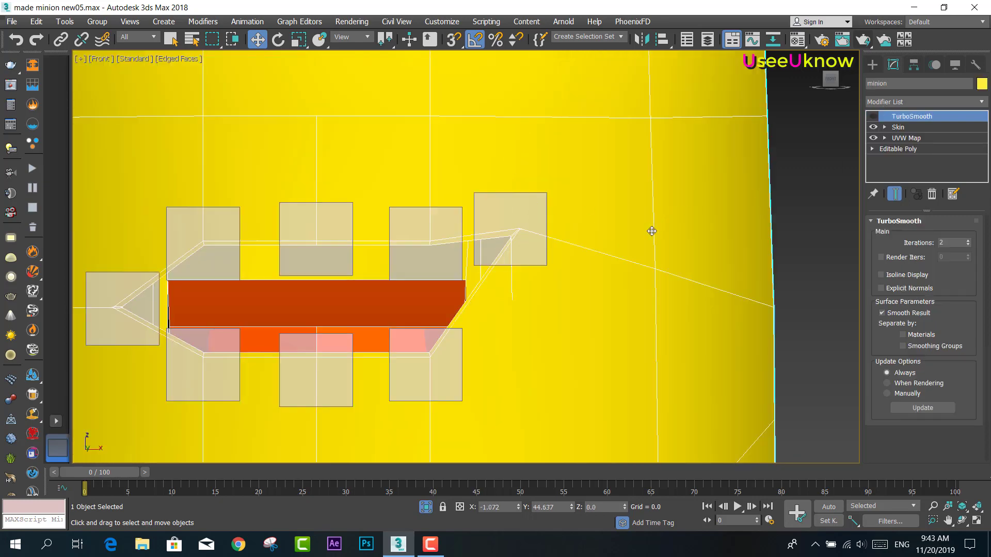
pyautogui.click(873, 116)
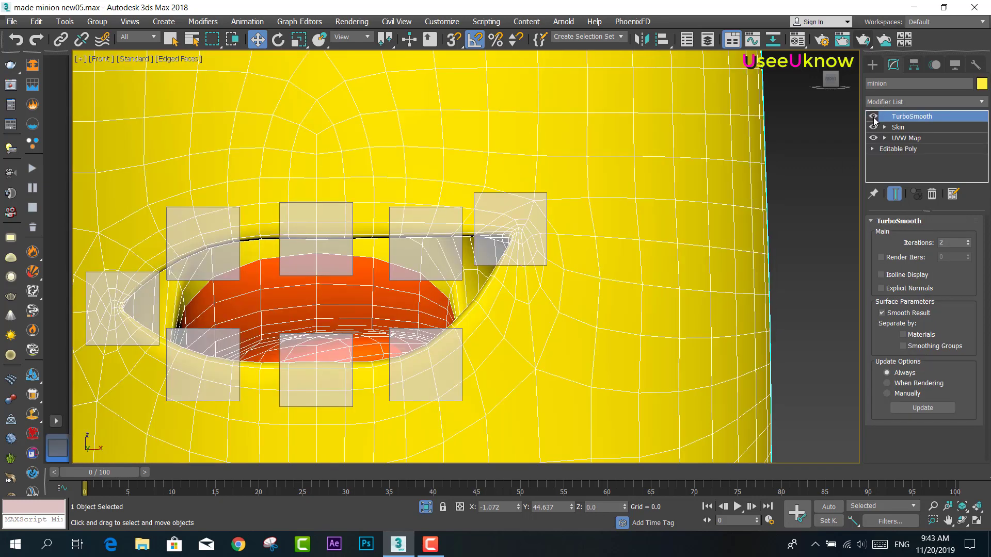
pyautogui.click(503, 242)
pyautogui.moveTo(516, 233)
pyautogui.mouseDown()
pyautogui.moveTo(517, 200)
pyautogui.moveTo(517, 341)
pyautogui.moveTo(539, 390)
pyautogui.moveTo(536, 326)
pyautogui.moveTo(683, 268)
pyautogui.moveTo(591, 348)
pyautogui.moveTo(589, 254)
pyautogui.moveTo(637, 342)
pyautogui.moveTo(535, 159)
pyautogui.moveTo(571, 397)
pyautogui.moveTo(537, 157)
pyautogui.mouseUp()
# Undo the test moves so box 30 returns to its original height
pyautogui.hotkey('ctrl', 'z')
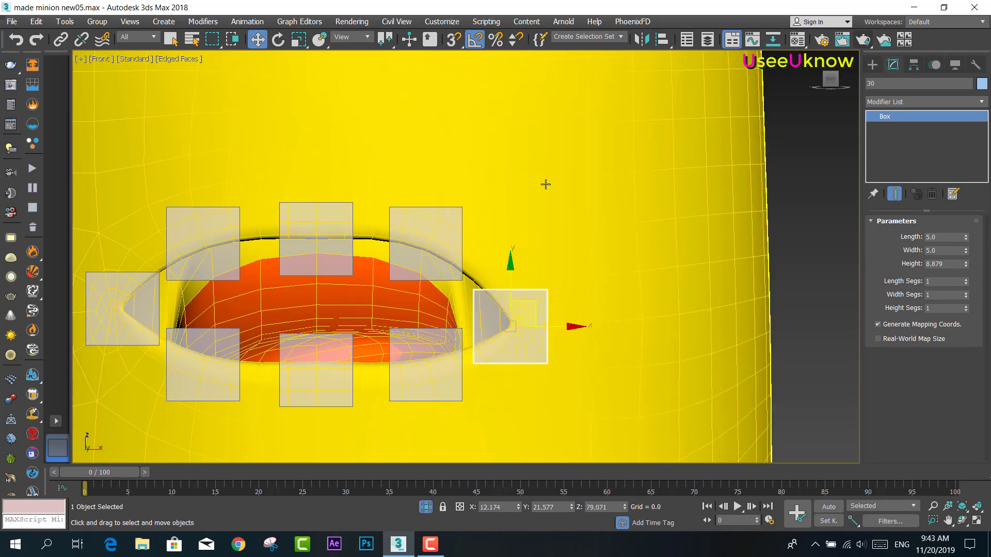
pyautogui.hotkey('ctrl', 'z')
pyautogui.click(549, 196)
pyautogui.hotkey('ctrl', 'z')
pyautogui.hotkey('ctrl', 'z')
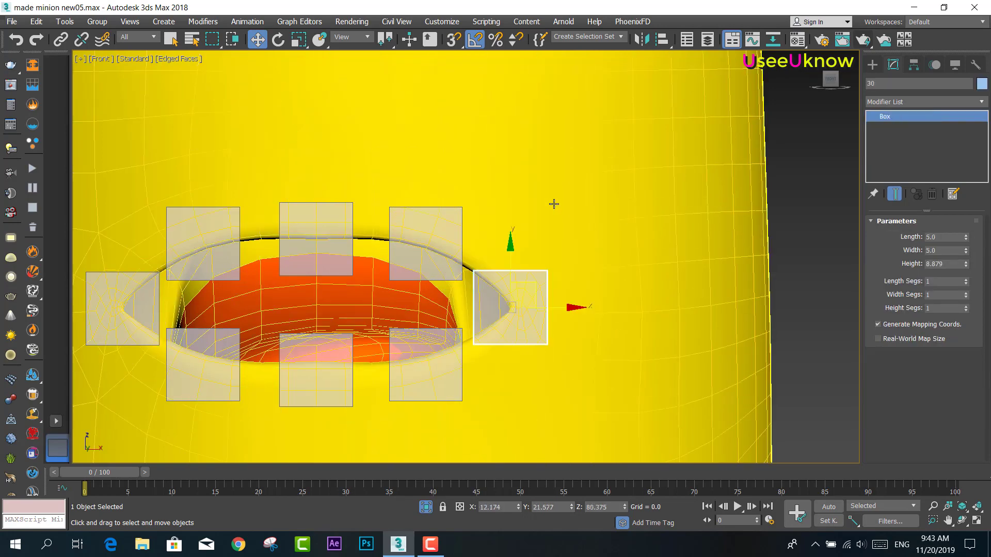
# Turn TurboSmooth off on the head and re-enable Skin's Edit Envelopes
pyautogui.click(588, 293)
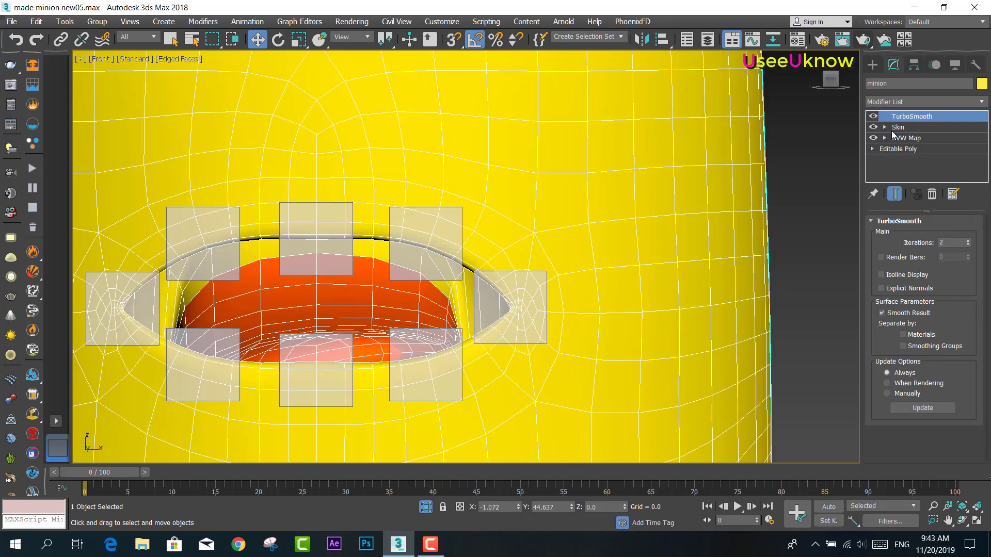
pyautogui.click(873, 117)
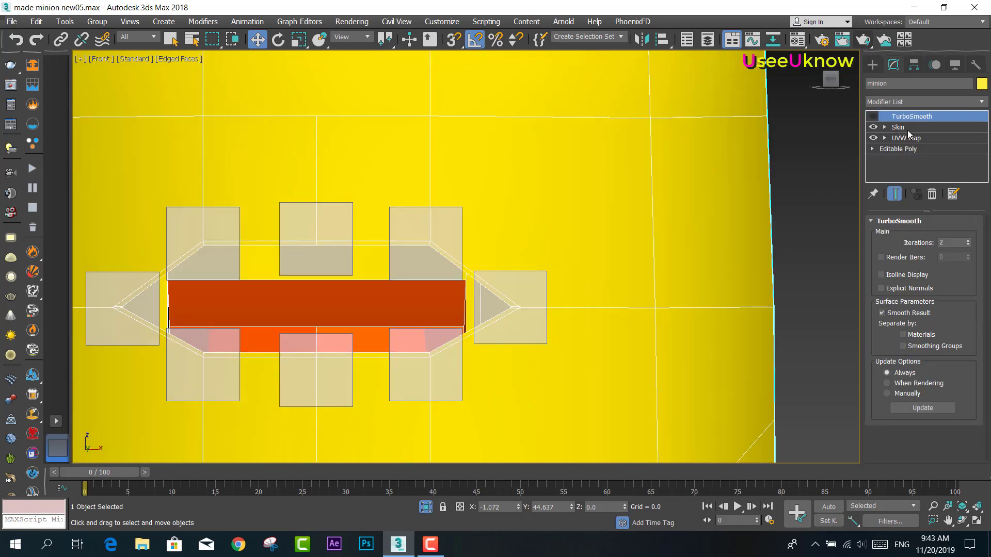
pyautogui.click(908, 128)
pyautogui.click(923, 238)
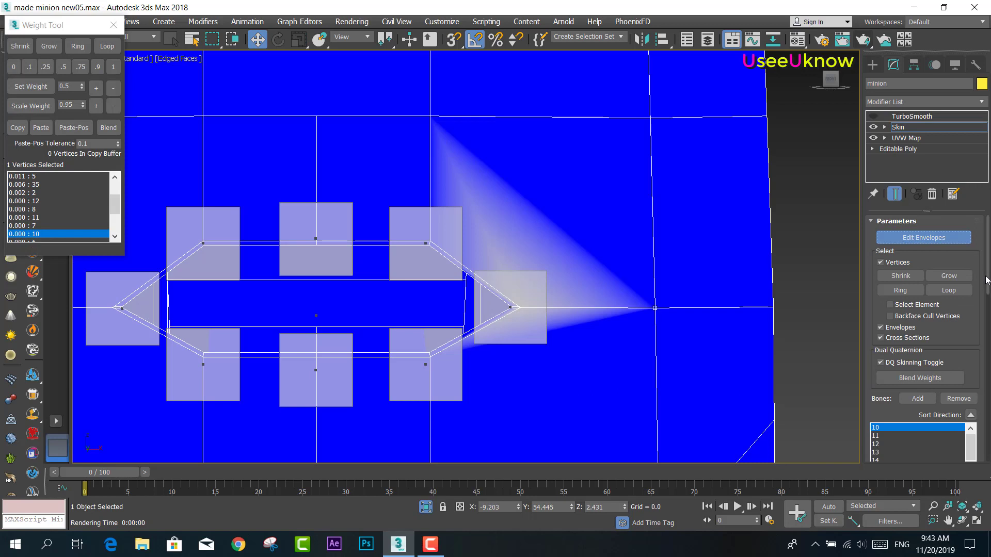
# Weight the upper-right mouth vertex fully (1.0) to control 31
pyautogui.scroll(-5, 974, 364)
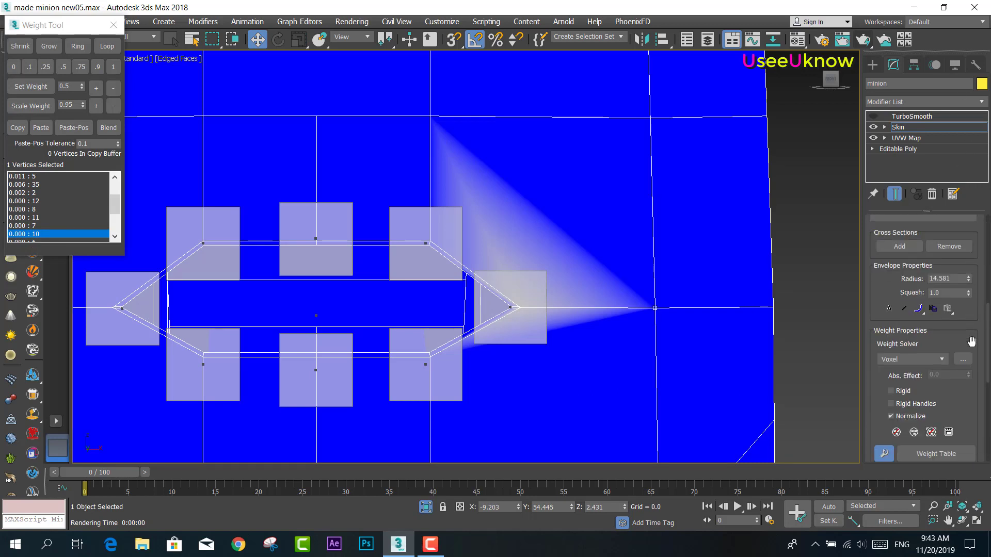
pyautogui.moveTo(972, 342); pyautogui.dragTo(954, 252)
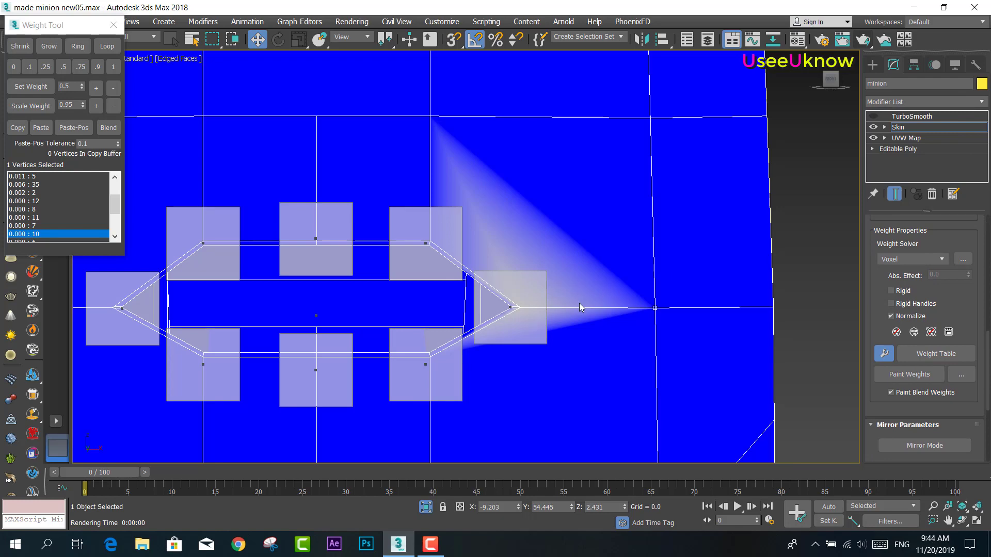
pyautogui.scroll(5, 509, 307)
pyautogui.click(518, 309)
pyautogui.scroll(-2, 521, 310)
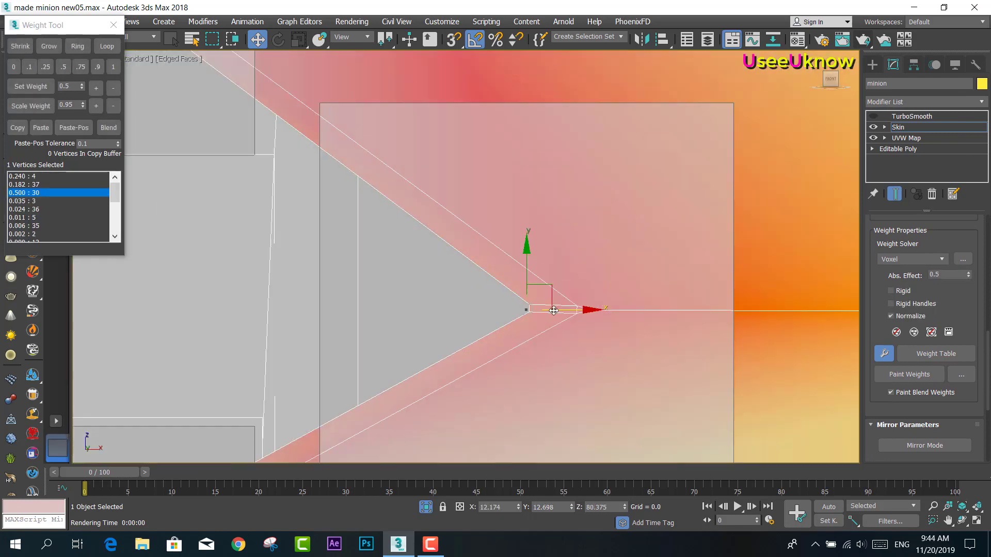
pyautogui.scroll(-3, 557, 304)
pyautogui.scroll(-2, 581, 298)
pyautogui.moveTo(581, 298); pyautogui.dragTo(618, 314, button='middle')
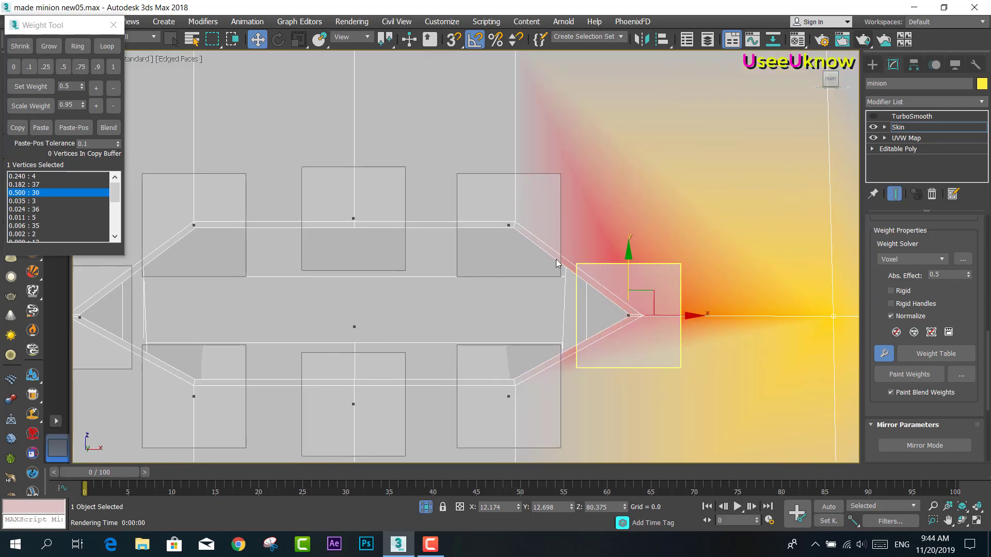
pyautogui.click(509, 225)
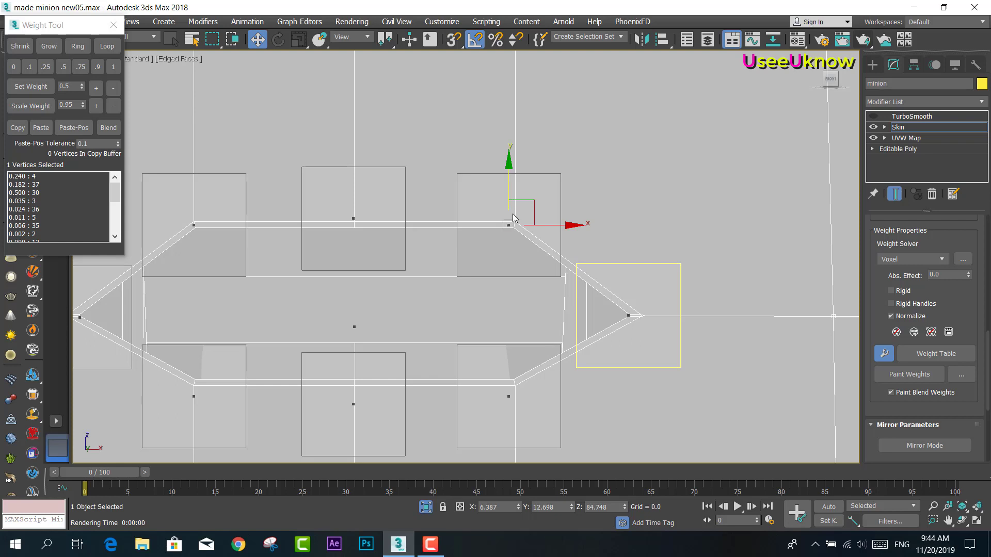
pyautogui.scroll(5, 525, 227)
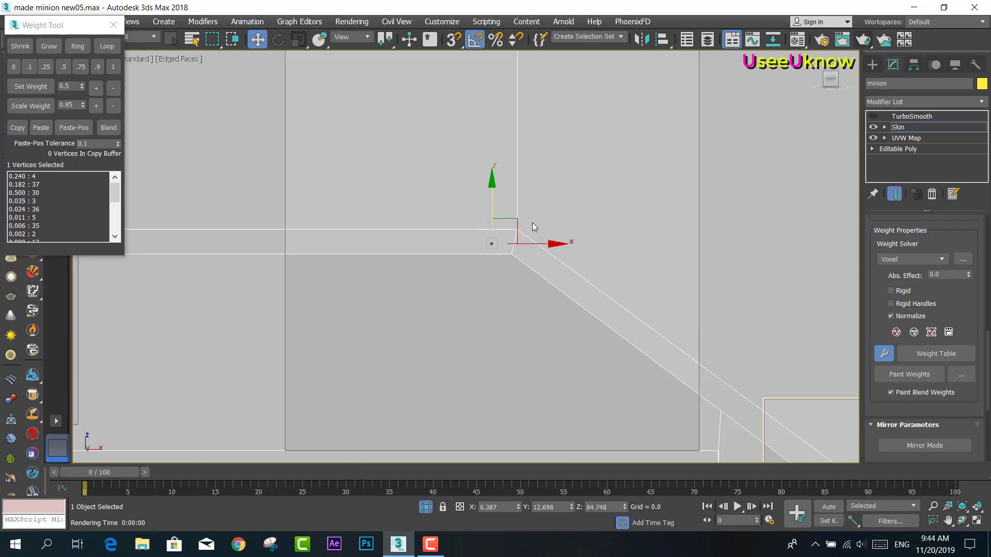
pyautogui.click(517, 230)
pyautogui.click(113, 67)
# Give the lip vertex under the upper-middle control full weight
pyautogui.scroll(-5, 439, 230)
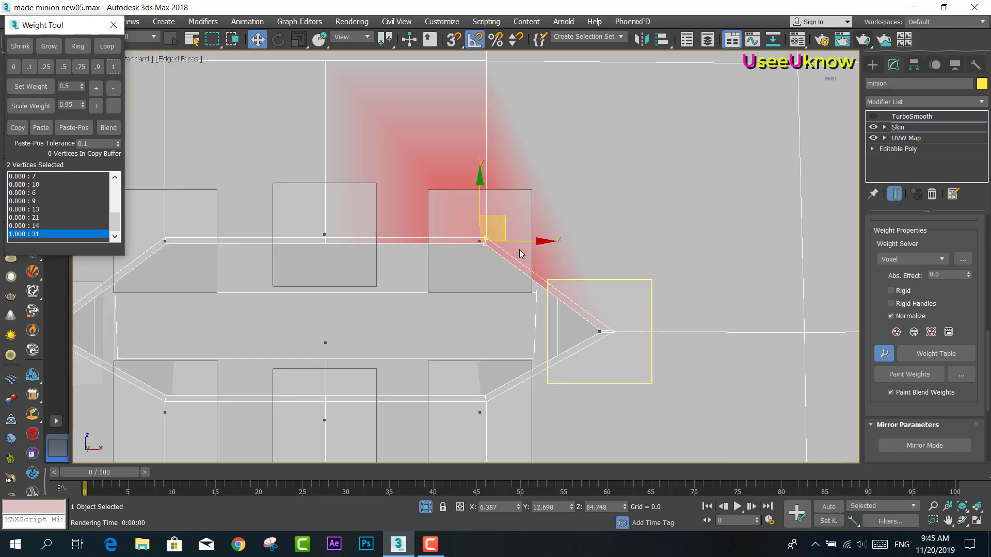
pyautogui.moveTo(397, 256); pyautogui.dragTo(527, 249, button='middle')
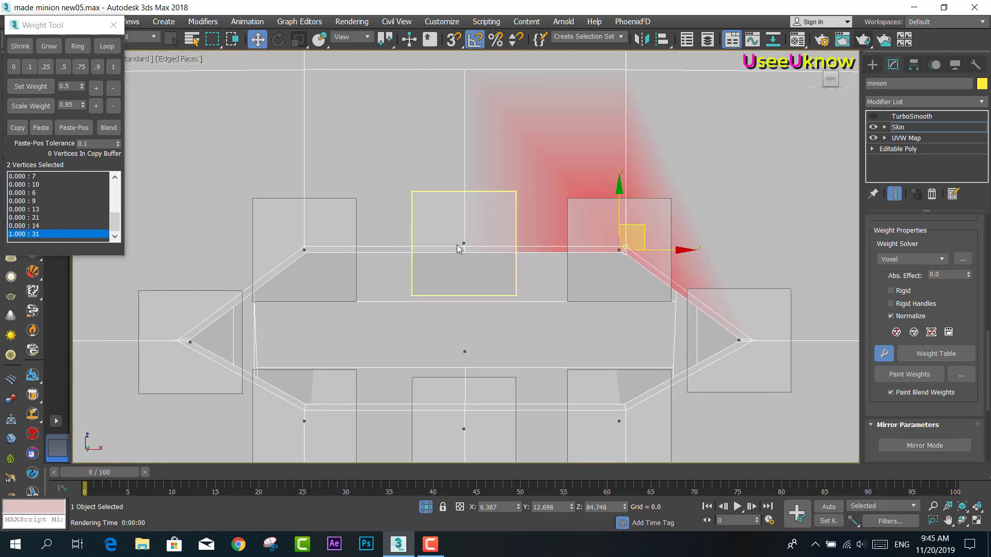
pyautogui.scroll(5, 468, 252)
pyautogui.click(471, 247)
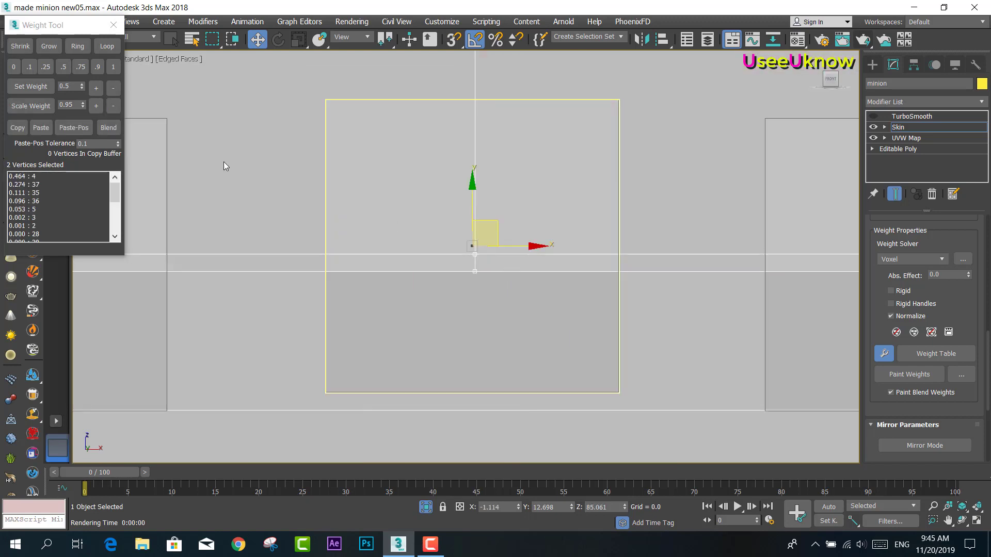
pyautogui.click(113, 66)
# Weight three lip vertices under the upper-left control fully to control 33
pyautogui.scroll(-2, 463, 261)
pyautogui.scroll(-2, 463, 261)
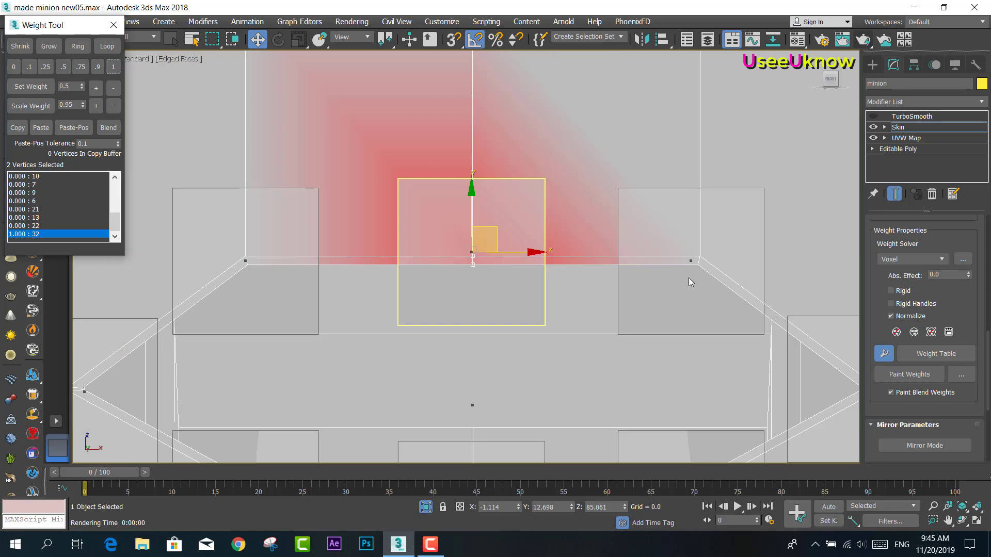
pyautogui.scroll(5, 689, 274)
pyautogui.click(691, 219)
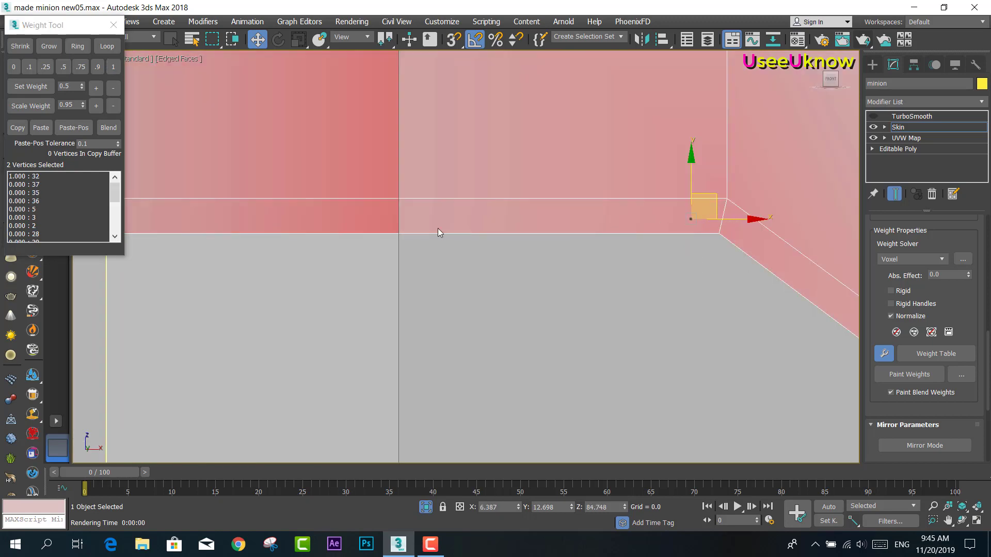
pyautogui.scroll(-3, 437, 229)
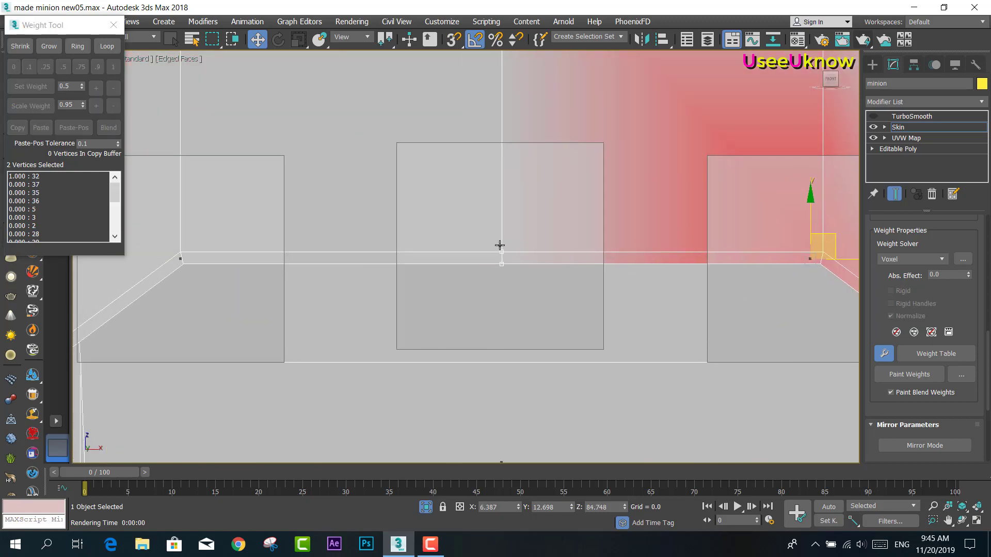
pyautogui.click(499, 246)
pyautogui.moveTo(221, 259); pyautogui.dragTo(370, 259, button='middle')
pyautogui.click(327, 263)
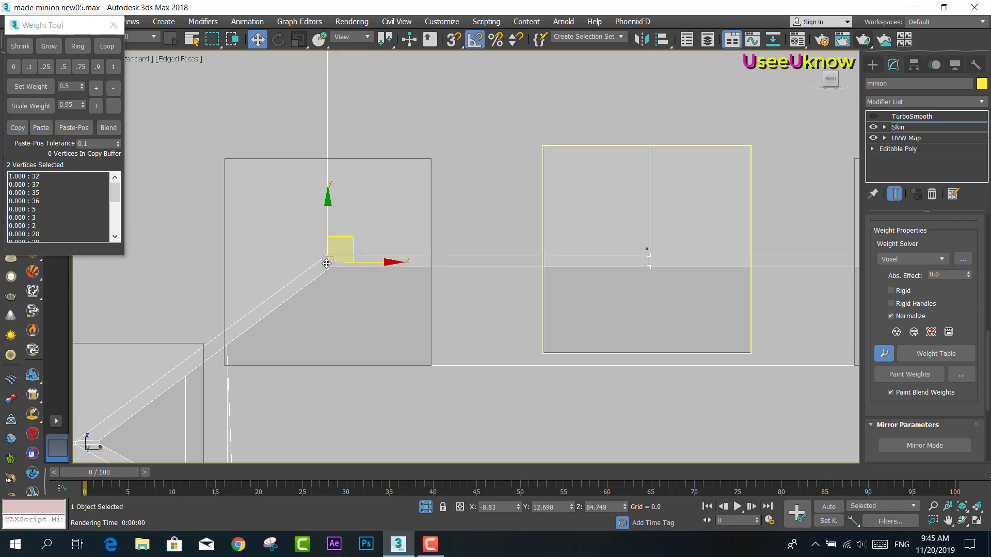
pyautogui.scroll(3, 330, 260)
pyautogui.click(320, 278)
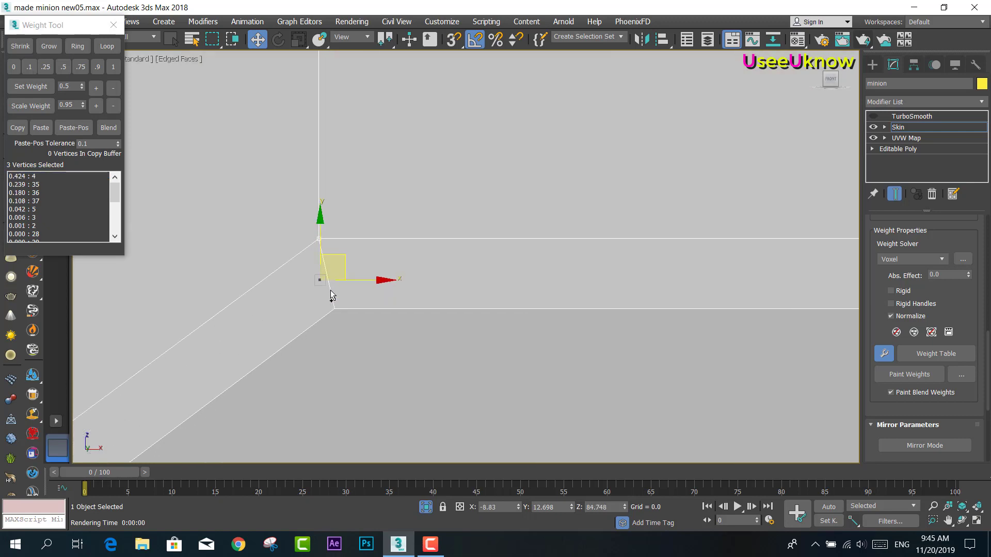
pyautogui.keyDown('ctrl'); pyautogui.click(336, 308); pyautogui.keyUp('ctrl')
pyautogui.click(113, 67)
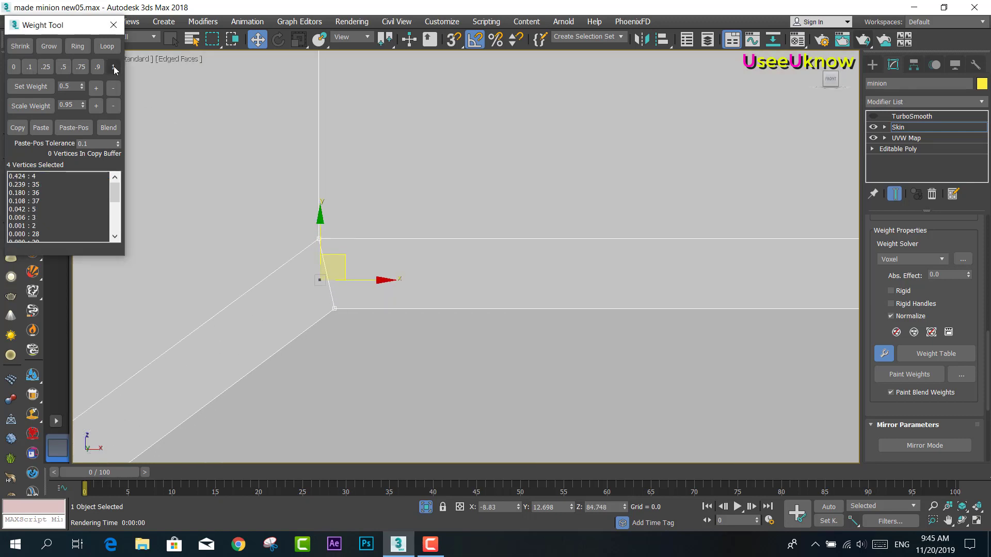
# Give two left-corner lip vertices 0.9 weight and select the adjacent corner vertices
pyautogui.scroll(-5, 343, 327)
pyautogui.scroll(-3, 487, 382)
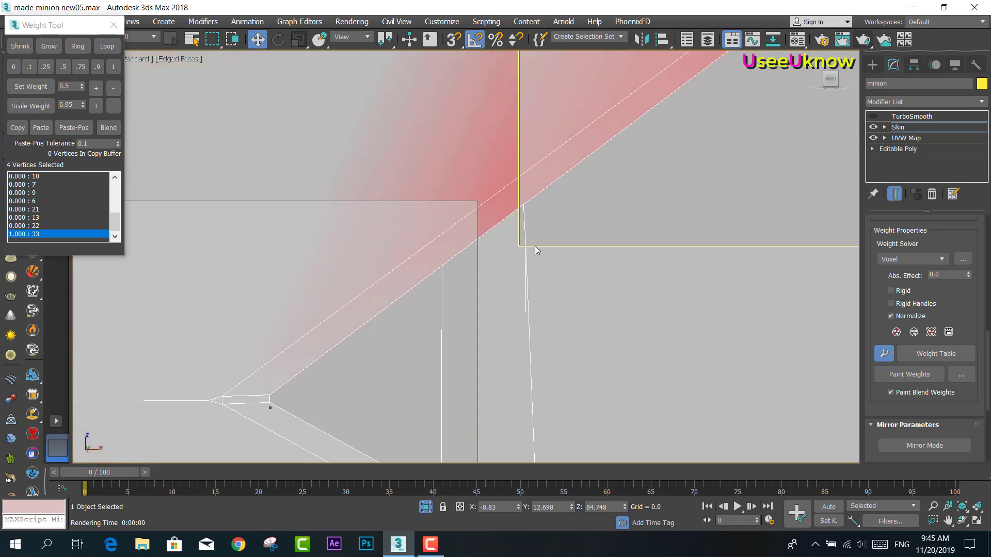
pyautogui.scroll(-2, 535, 246)
pyautogui.scroll(5, 437, 310)
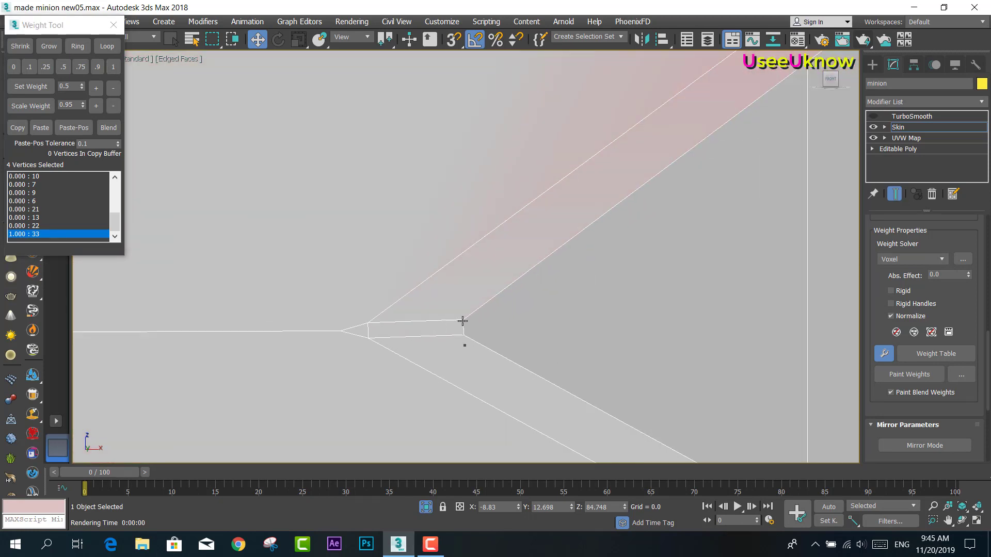
pyautogui.click(463, 330)
pyautogui.click(462, 337)
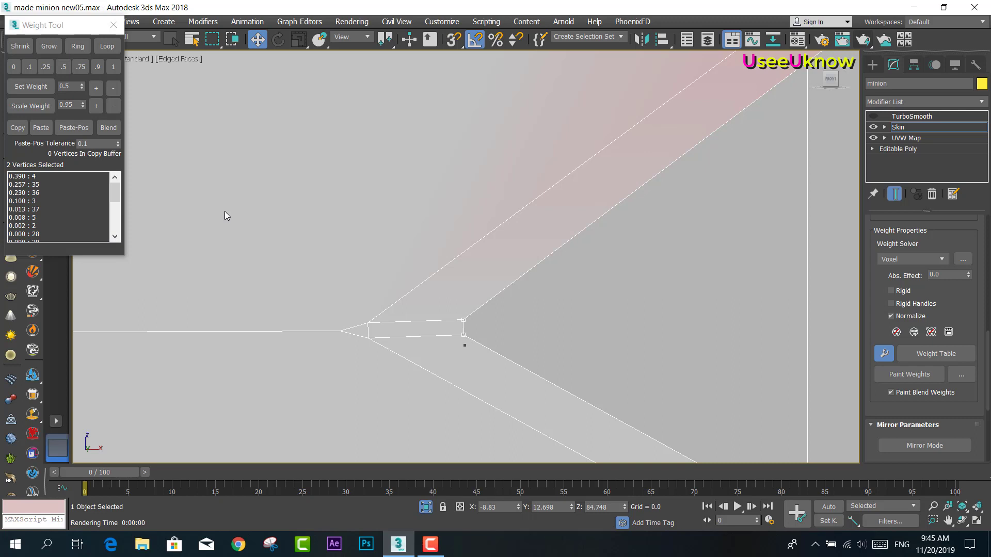
pyautogui.click(97, 67)
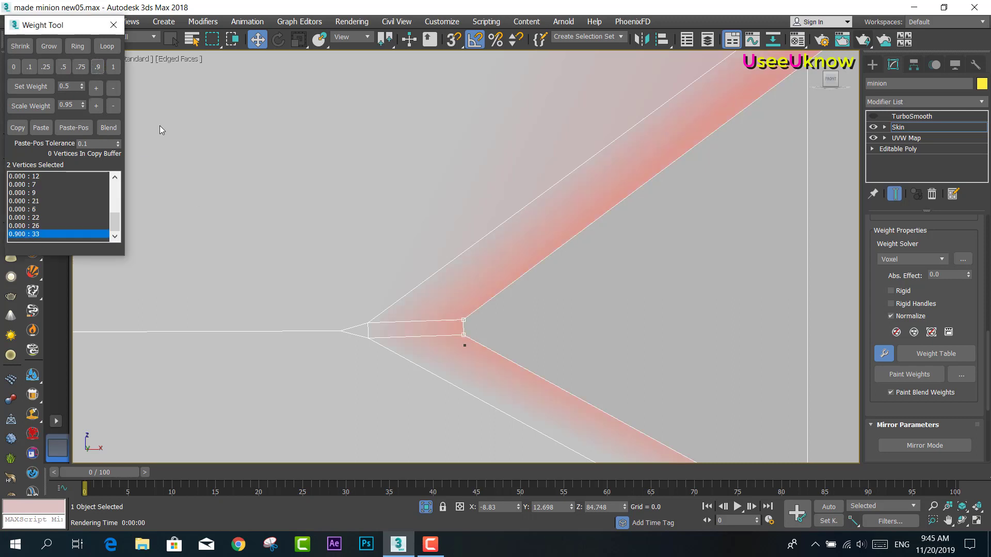
pyautogui.click(366, 338)
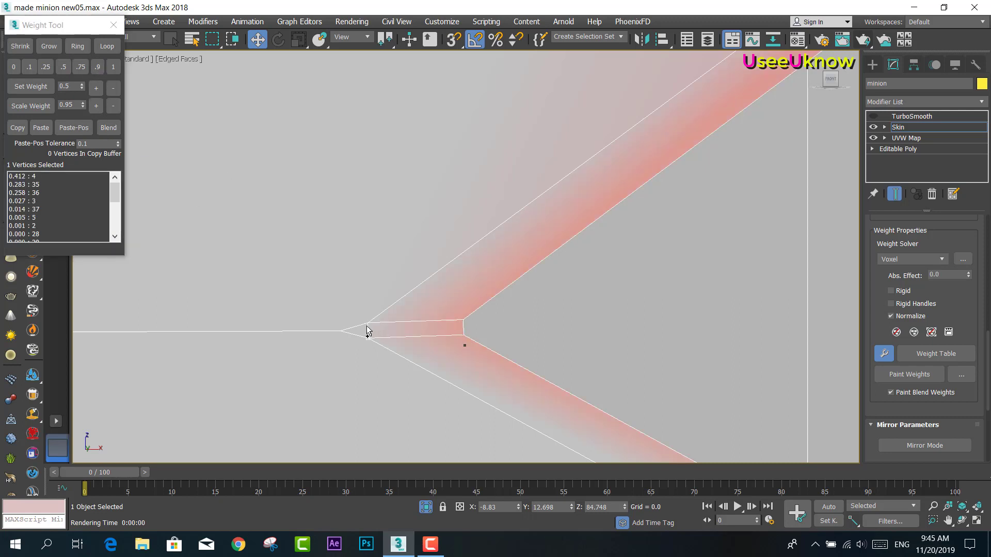
pyautogui.keyDown('ctrl'); pyautogui.click(366, 324); pyautogui.keyUp('ctrl')
# Set the outer left mouth-corner vertex to 0.5 weight for box 33
pyautogui.keyDown('ctrl'); pyautogui.click(342, 330); pyautogui.keyUp('ctrl')
pyautogui.moveTo(246, 235); pyautogui.dragTo(619, 305, button='middle')
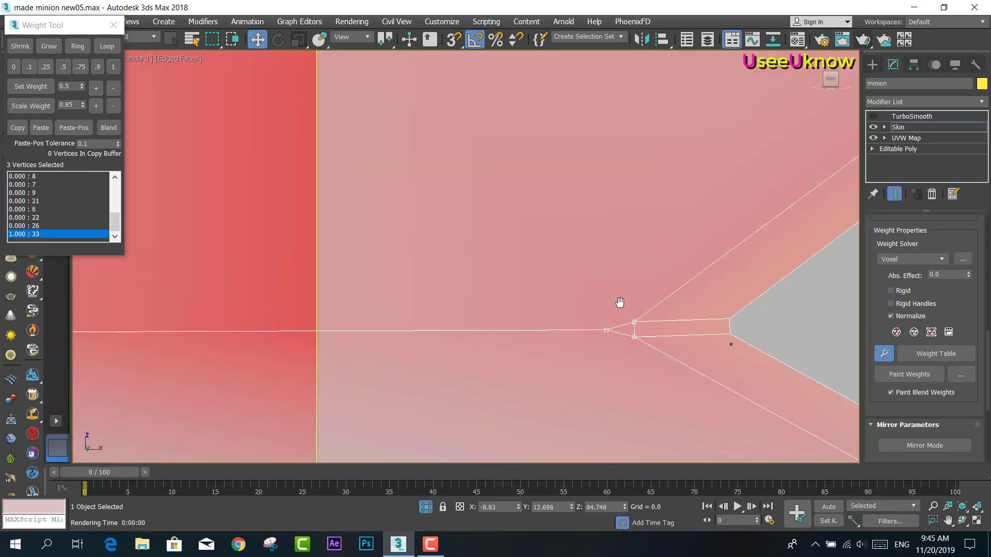
pyautogui.scroll(-5, 472, 314)
pyautogui.moveTo(471, 314); pyautogui.dragTo(280, 314, button='middle')
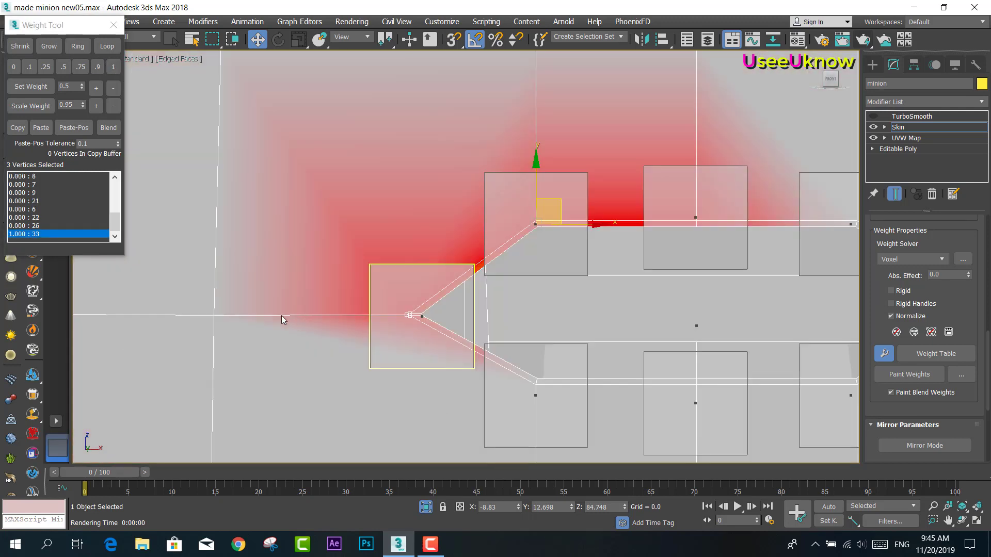
pyautogui.click(214, 315)
pyautogui.click(64, 67)
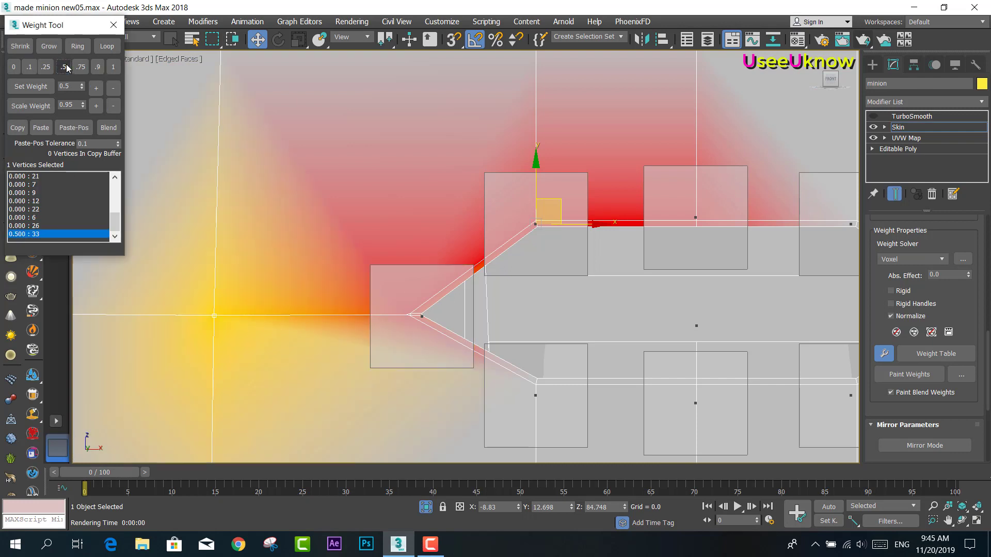
# Blend the upper-left lip vertex's weights with its neighbours and enable Paint Weights
pyautogui.scroll(-3, 398, 337)
pyautogui.scroll(2, 376, 244)
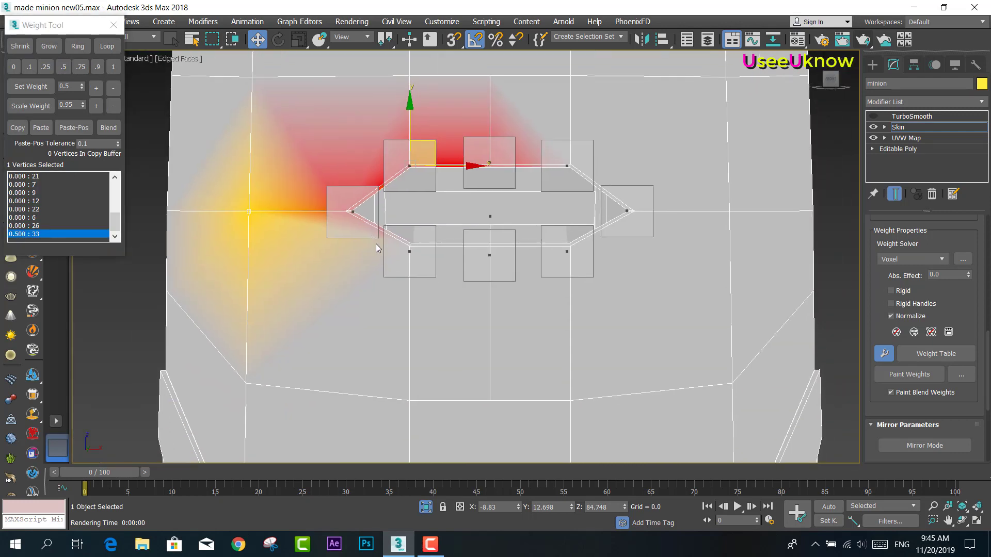
pyautogui.scroll(5, 408, 253)
pyautogui.scroll(2, 395, 281)
pyautogui.click(395, 279)
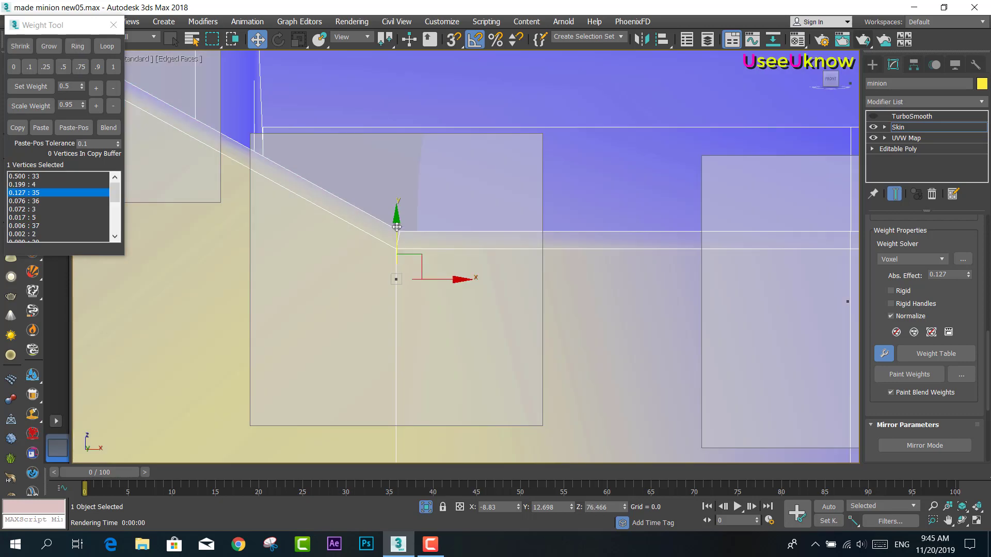
pyautogui.scroll(-3, 401, 232)
pyautogui.scroll(-1, 412, 227)
pyautogui.scroll(-3, 465, 207)
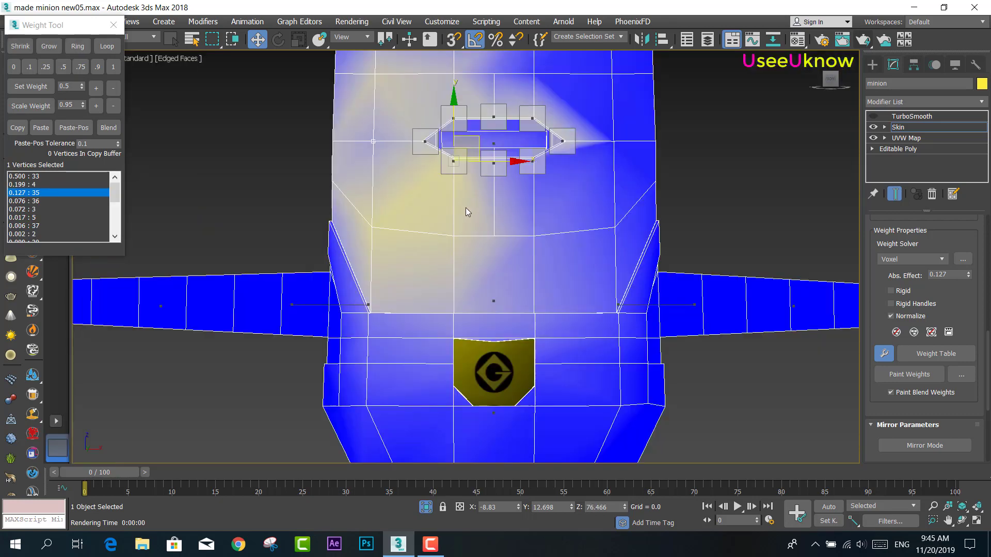
pyautogui.scroll(-1, 453, 233)
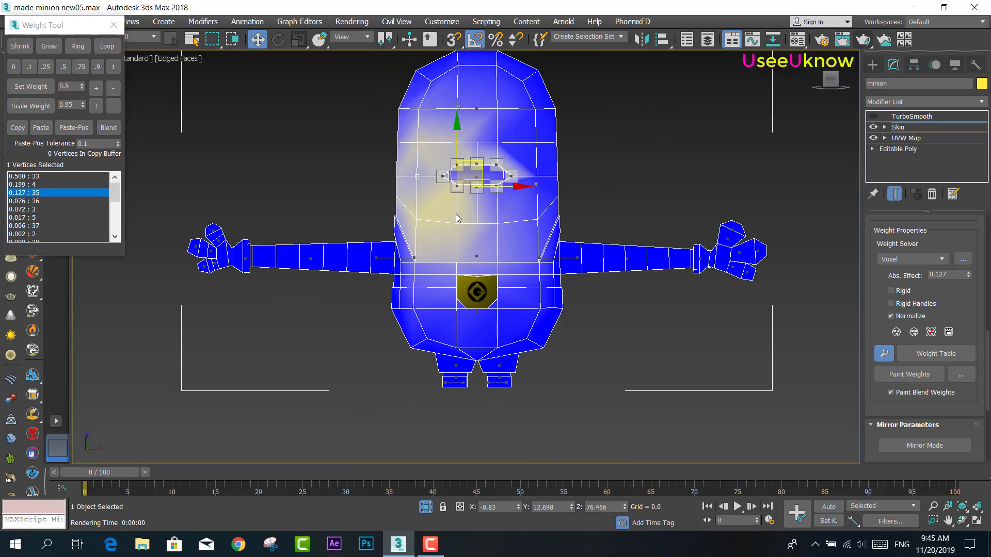
pyautogui.scroll(-2, 456, 212)
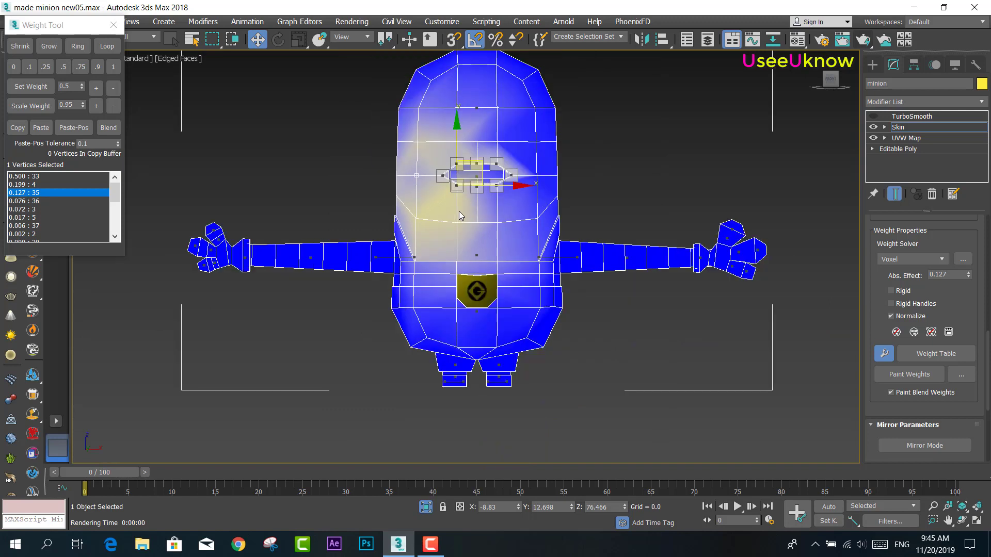
pyautogui.moveTo(435, 203); pyautogui.dragTo(440, 252, button='middle')
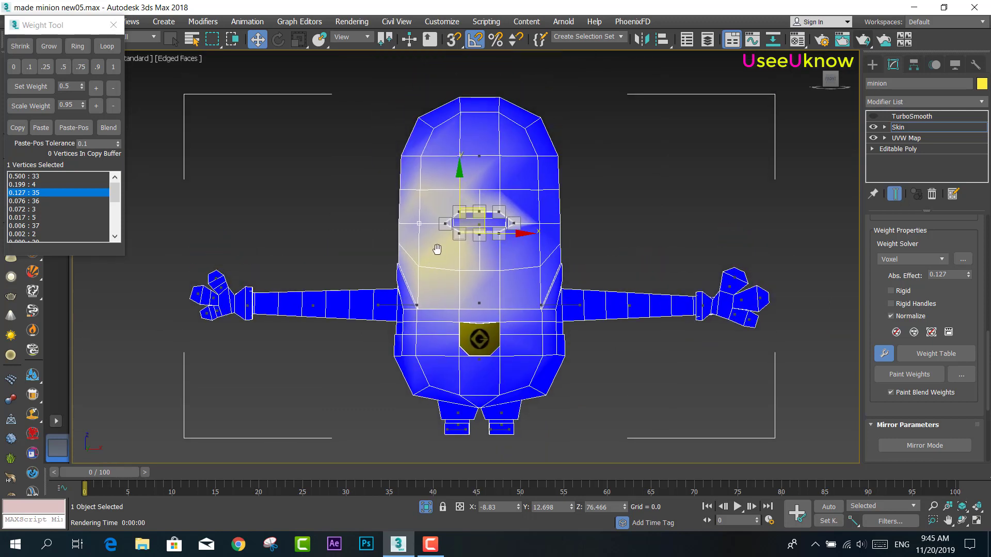
pyautogui.click(109, 128)
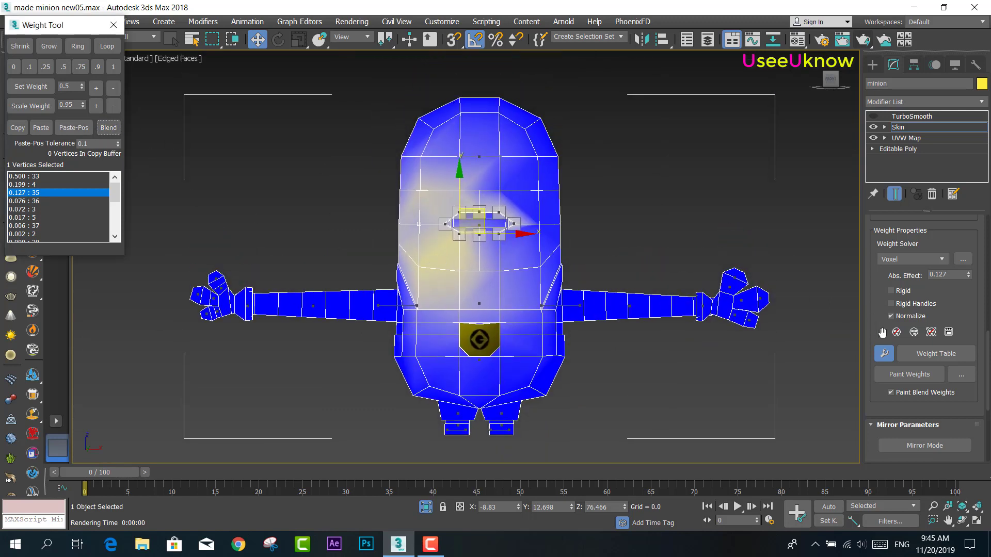
pyautogui.click(900, 380)
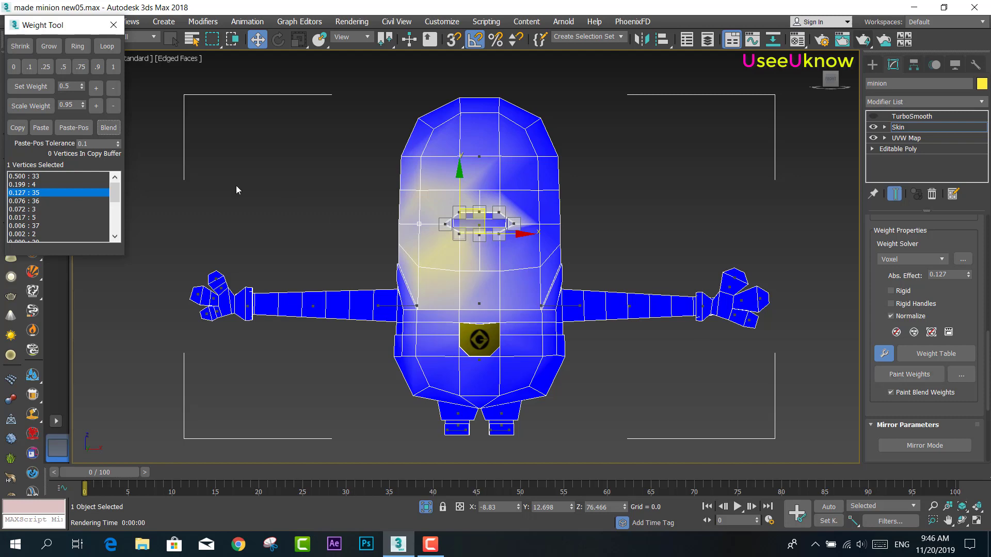
# Zero bone 35's weight on all 537 minion vertices
pyautogui.moveTo(147, 81); pyautogui.dragTo(667, 386)
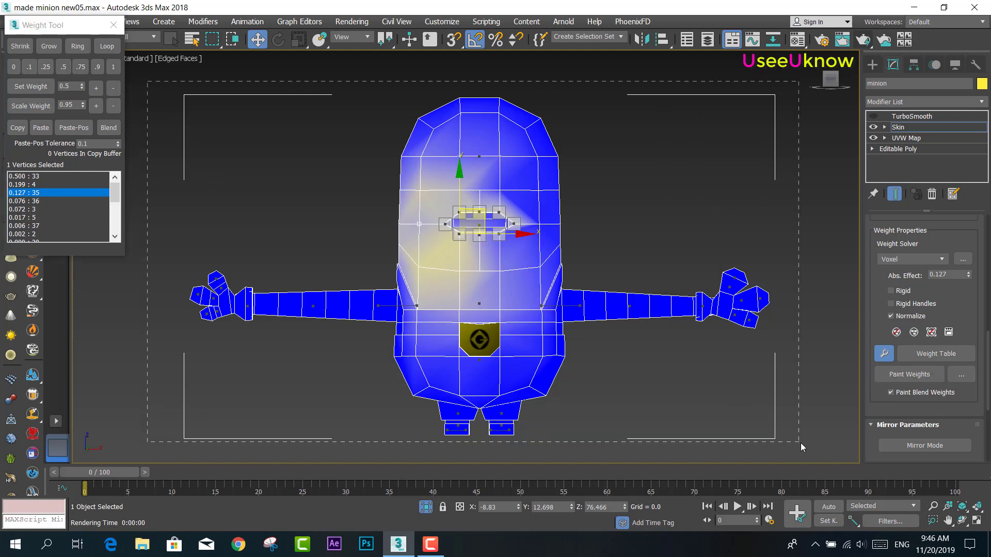
pyautogui.moveTo(779, 441); pyautogui.dragTo(800, 442)
pyautogui.click(16, 67)
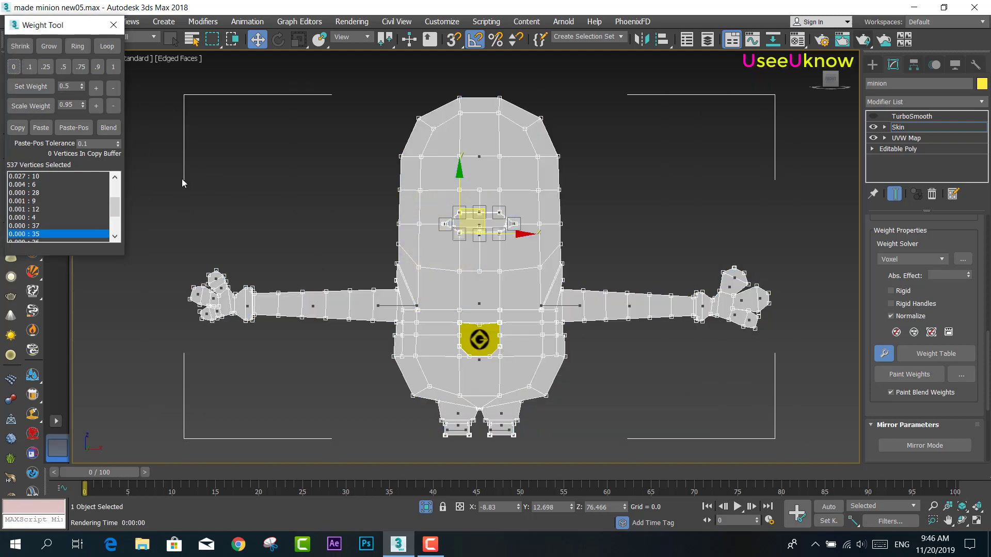
pyautogui.click(448, 231)
# Give the two lower-left mouth-corner vertices full 1.0 weight on bone 35
pyautogui.press('z')
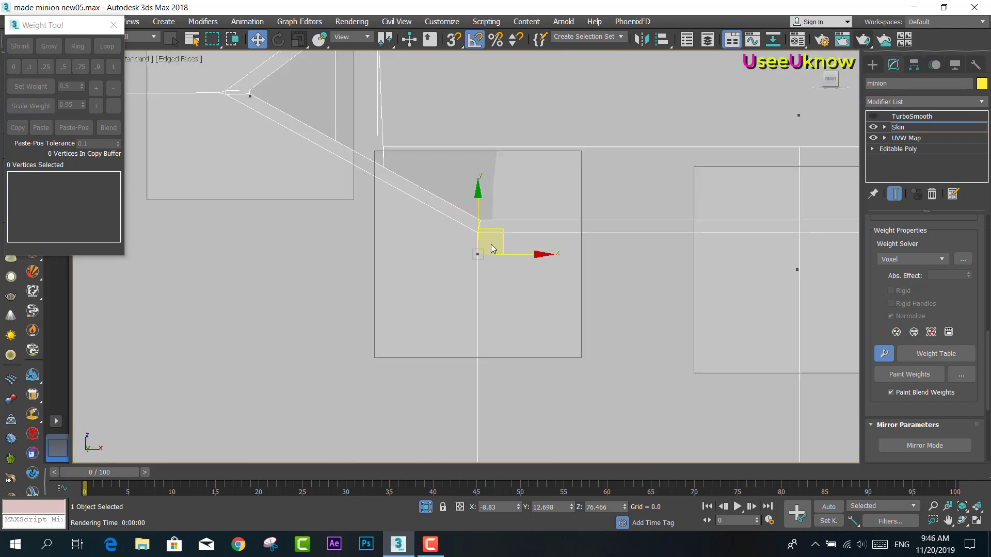
pyautogui.scroll(3, 488, 232)
pyautogui.click(473, 211)
pyautogui.keyDown('ctrl'); pyautogui.click(470, 235); pyautogui.keyUp('ctrl')
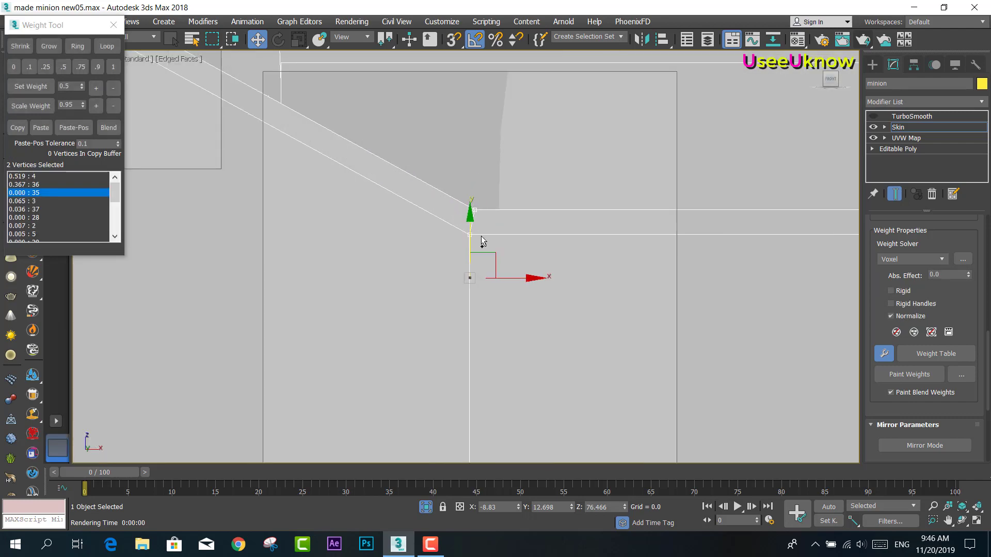
pyautogui.click(113, 67)
# Switch to bone 36 and select all the minion's vertices again
pyautogui.scroll(-5, 475, 232)
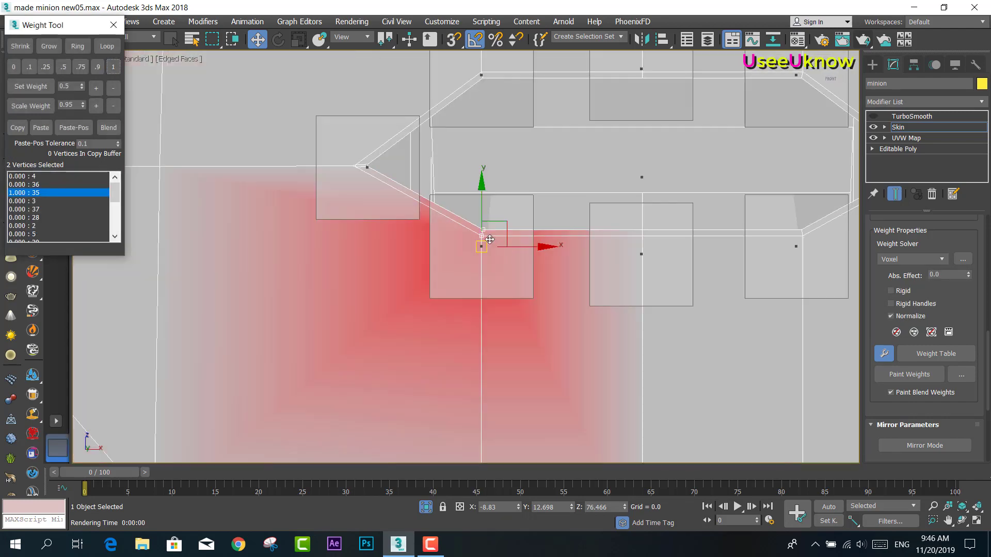
pyautogui.moveTo(618, 277); pyautogui.dragTo(490, 277, button='middle')
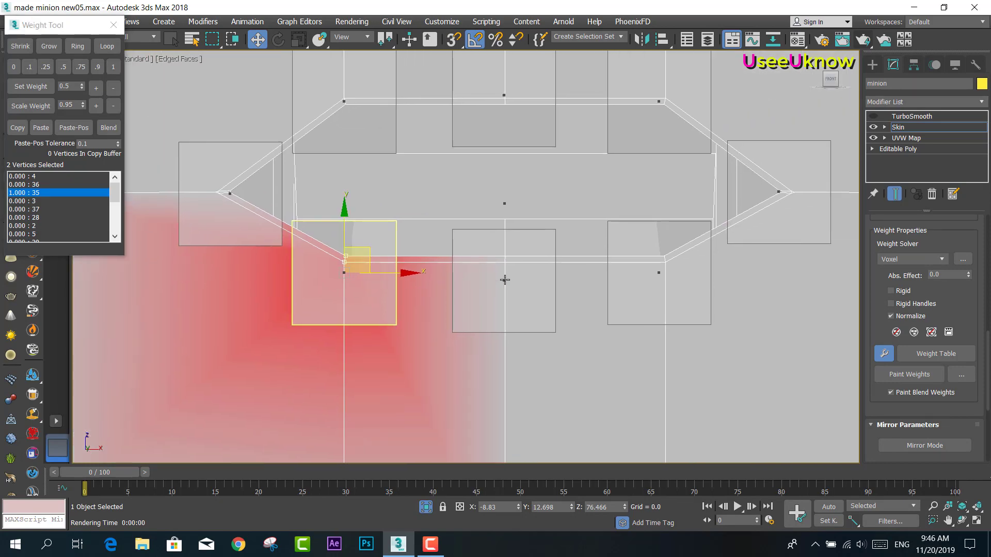
pyautogui.click(505, 280)
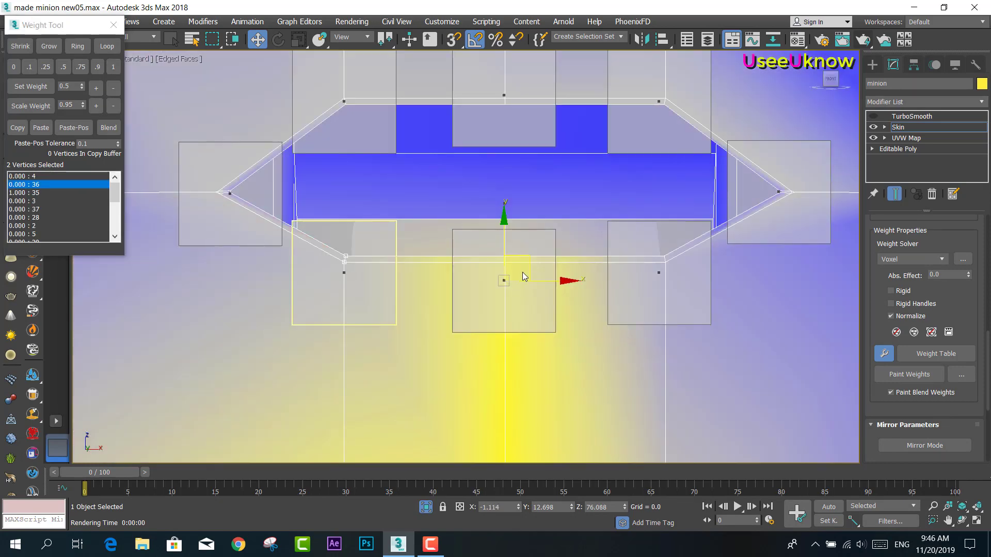
pyautogui.scroll(-4, 534, 266)
pyautogui.scroll(-1, 537, 264)
pyautogui.scroll(-3, 387, 196)
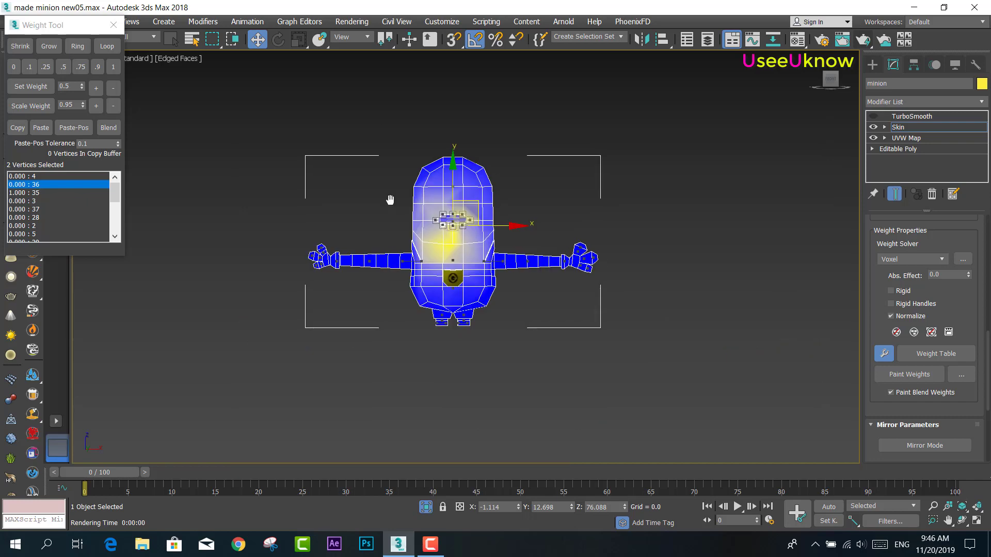
pyautogui.moveTo(728, 364); pyautogui.dragTo(299, 145)
# Zero bone 36's weight across all vertices and clear the selection
pyautogui.click(13, 67)
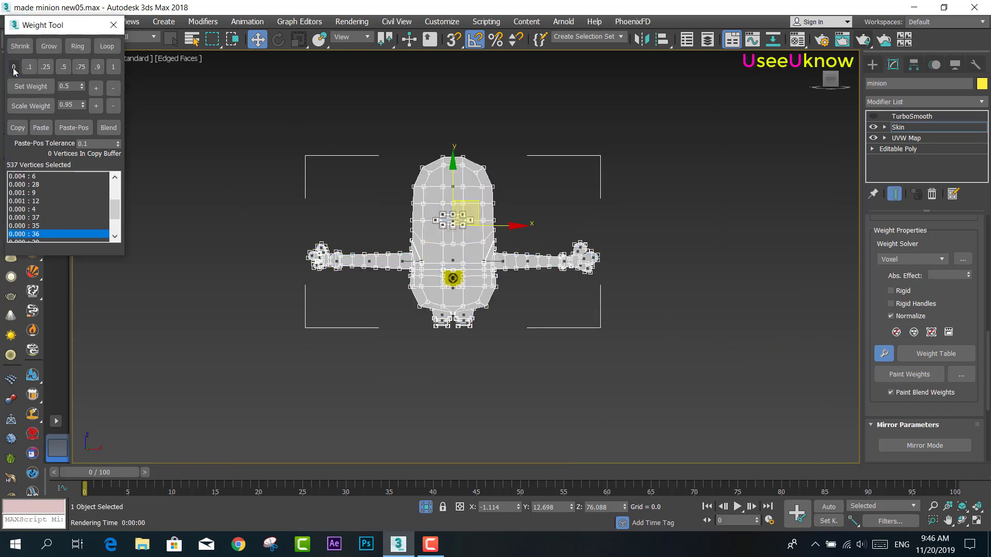
pyautogui.scroll(3, 462, 224)
pyautogui.scroll(4, 454, 227)
pyautogui.click(546, 258)
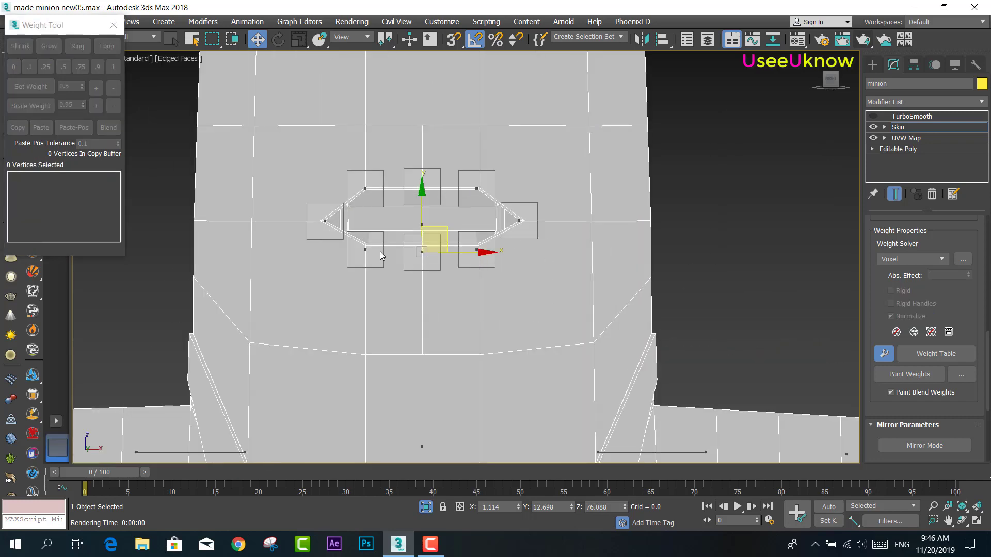
# Give the two lower-centre mouth vertices full 1.0 weight on bone 36
pyautogui.scroll(3, 397, 253)
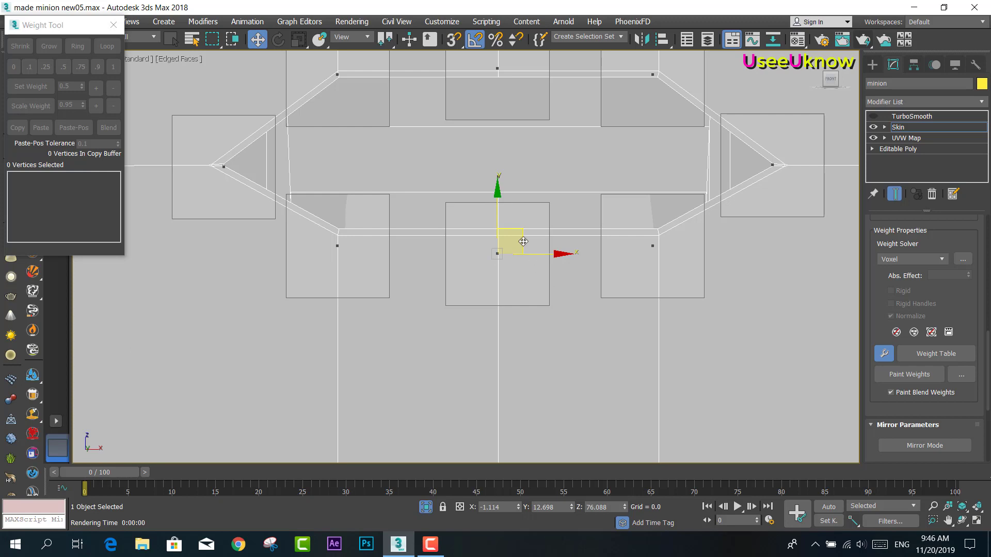
pyautogui.click(500, 228)
pyautogui.scroll(3, 498, 234)
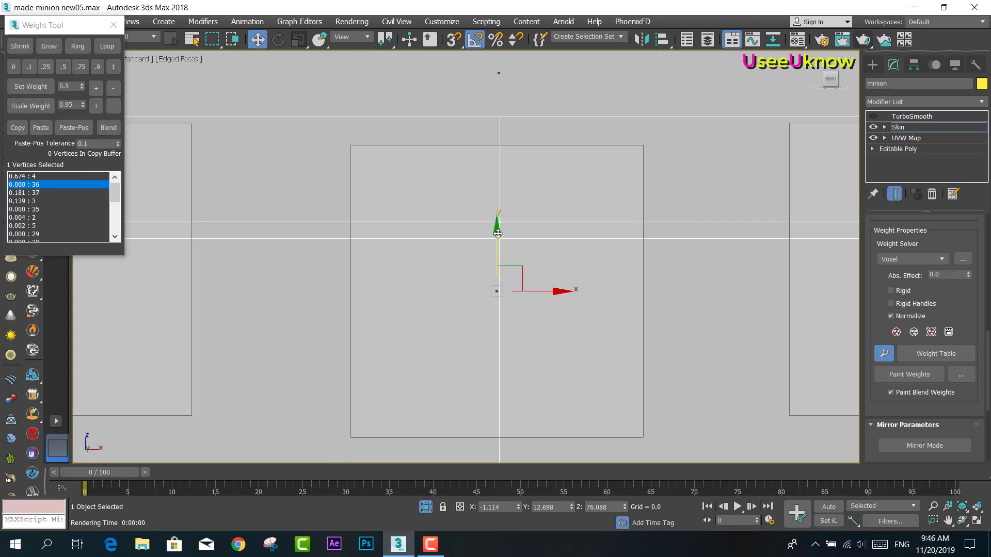
pyautogui.keyDown('ctrl'); pyautogui.click(500, 238); pyautogui.keyUp('ctrl')
pyautogui.scroll(-2, 532, 246)
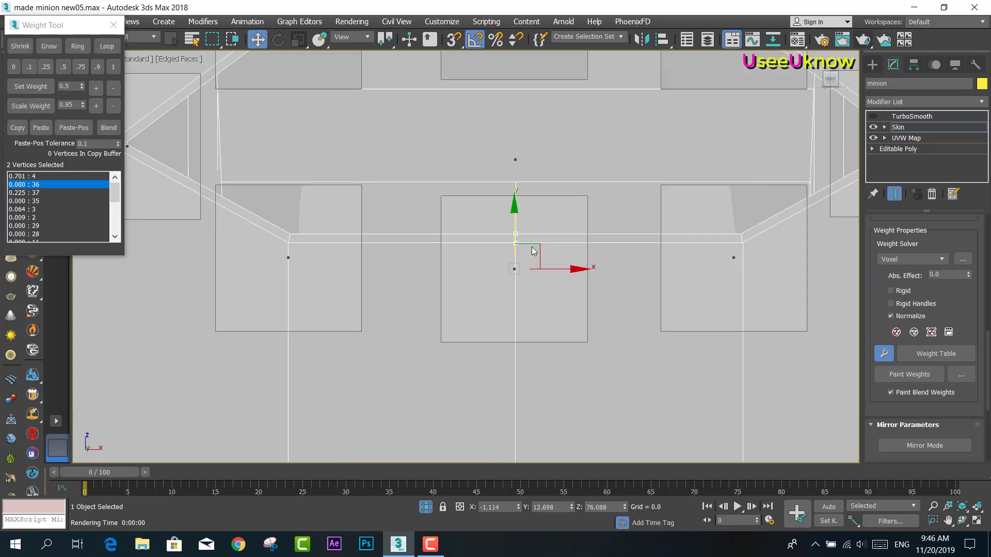
pyautogui.scroll(-2, 536, 222)
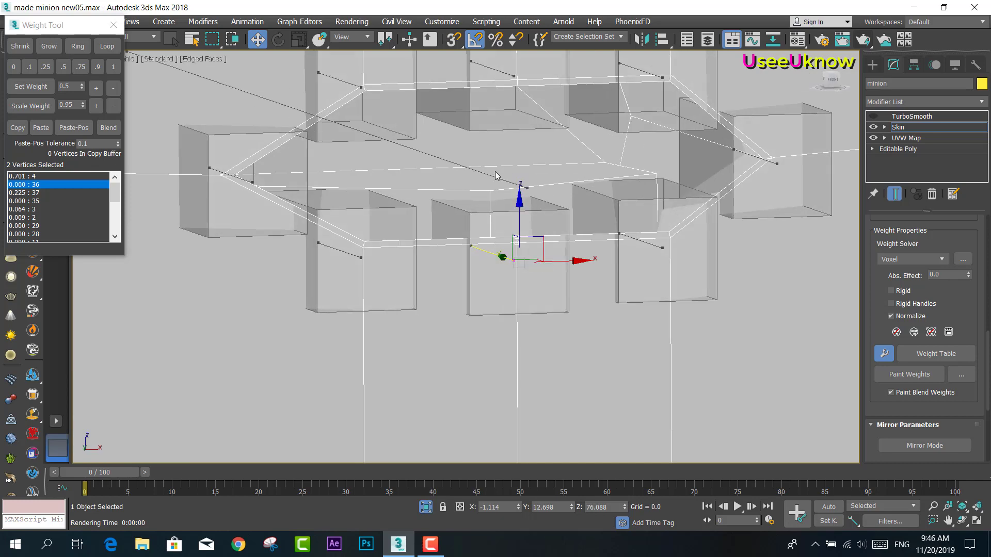
pyautogui.keyDown('alt'); pyautogui.moveTo(494, 171); pyautogui.dragTo(493, 175, button='middle'); pyautogui.keyUp('alt')
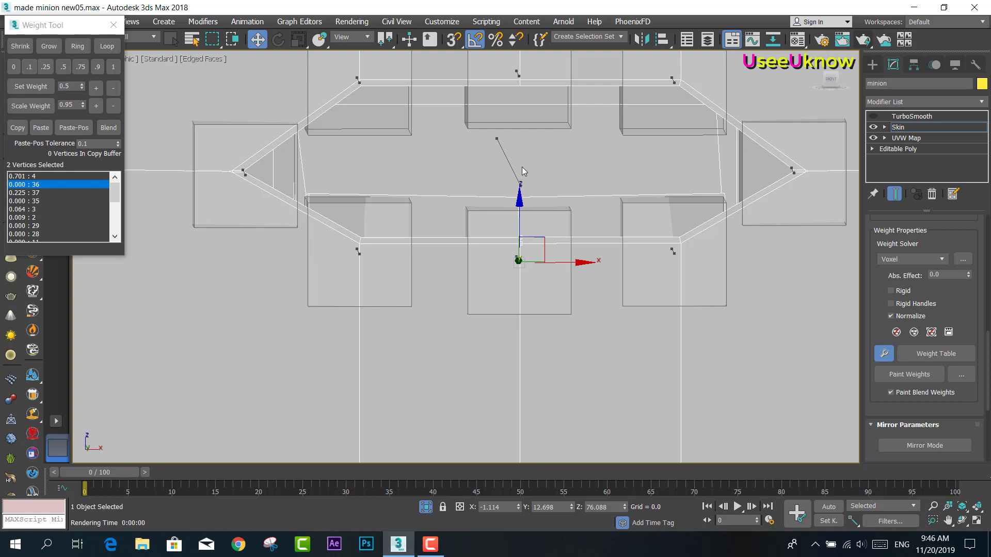
pyautogui.click(113, 67)
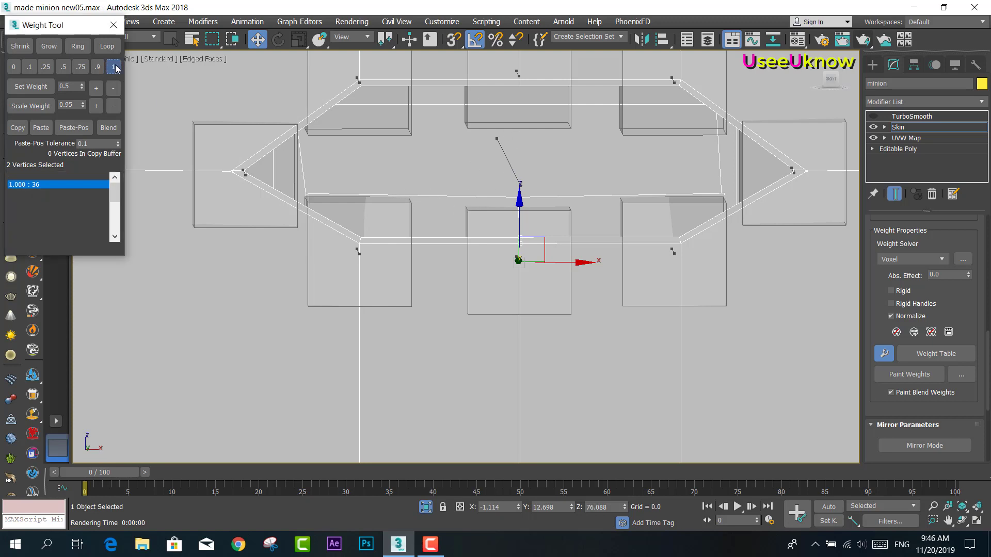
# Reframe the whole minion and select every vertex
pyautogui.keyDown('alt'); pyautogui.moveTo(552, 245); pyautogui.dragTo(477, 263, button='middle'); pyautogui.keyUp('alt')
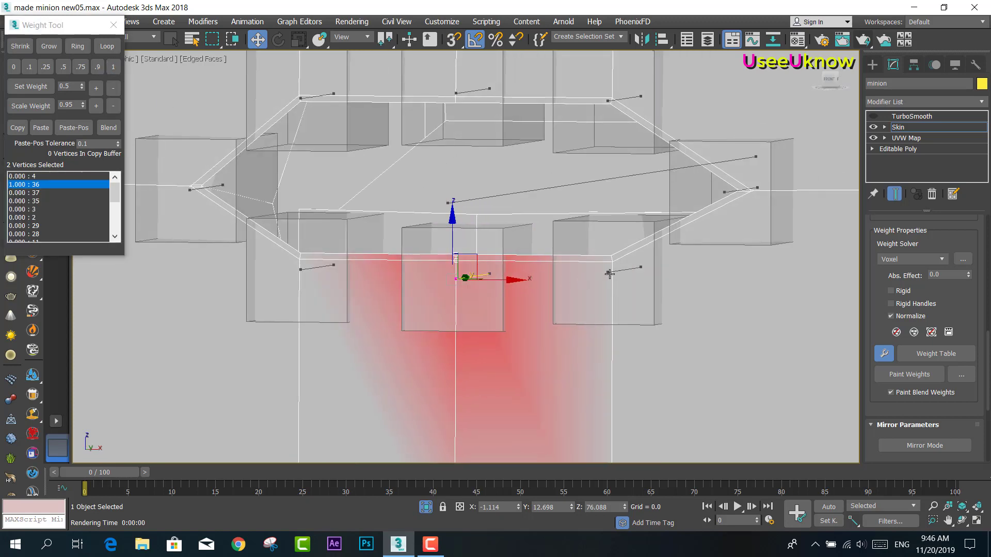
pyautogui.scroll(-3, 609, 274)
pyautogui.scroll(2, 608, 272)
pyautogui.scroll(-5, 608, 274)
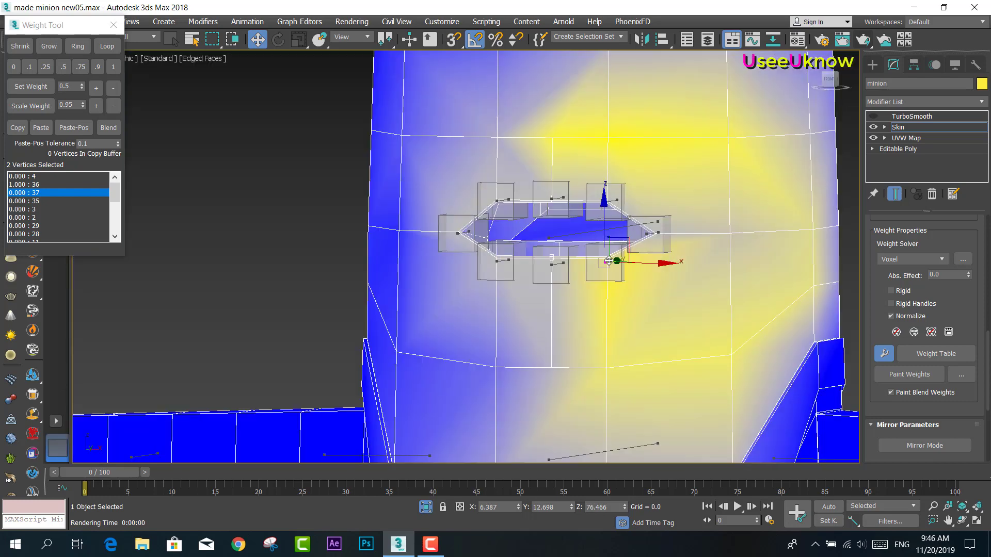
pyautogui.scroll(-2, 616, 273)
pyautogui.scroll(-2, 620, 274)
pyautogui.moveTo(619, 274); pyautogui.dragTo(560, 260, button='middle')
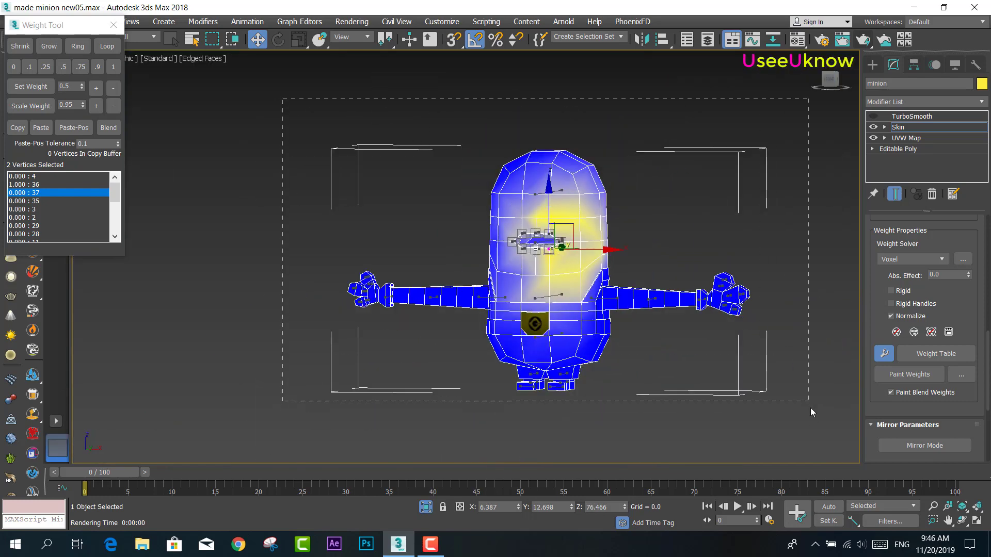
pyautogui.hotkey('ctrl', 'a')
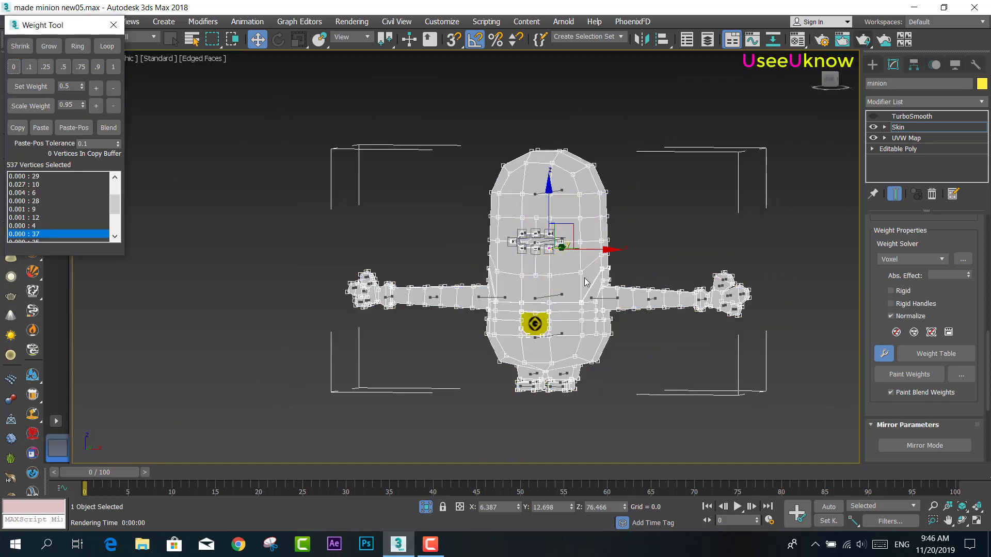
# Give the lower-right mouth vertex full 1.0 weight on bone 37, then reframe the minion
pyautogui.scroll(5, 594, 265)
pyautogui.scroll(3, 418, 163)
pyautogui.scroll(3, 408, 265)
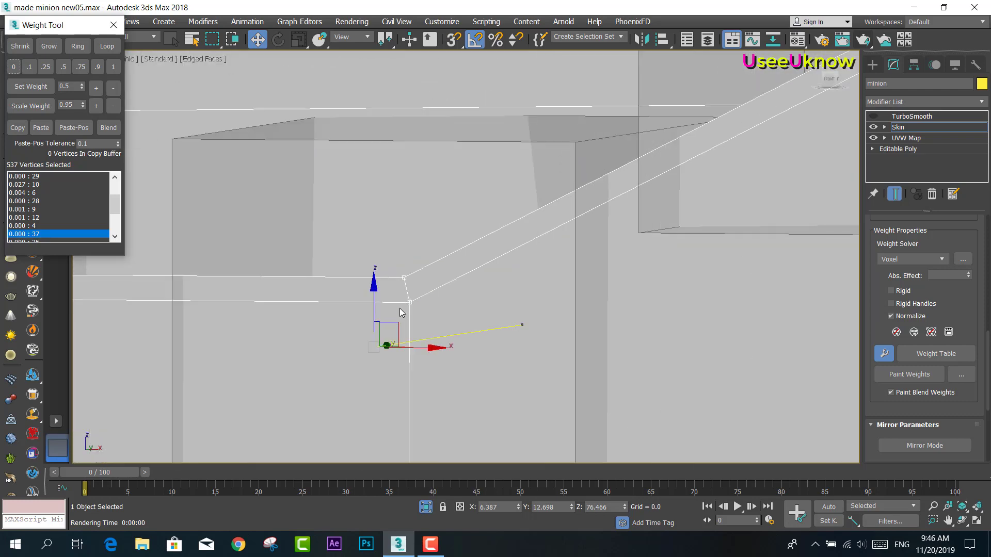
pyautogui.click(404, 278)
pyautogui.click(403, 278)
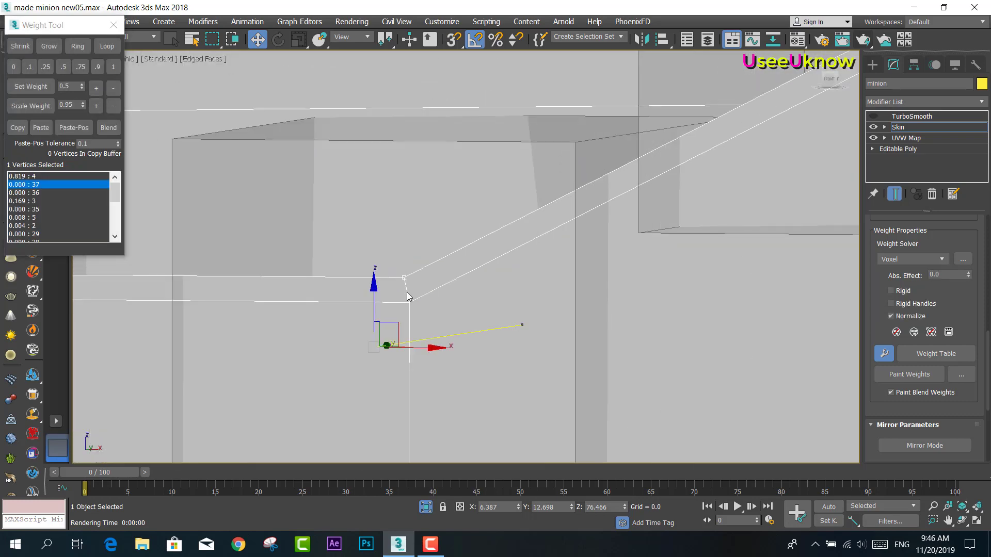
pyautogui.click(114, 67)
pyautogui.scroll(-3, 516, 303)
pyautogui.scroll(-3, 528, 311)
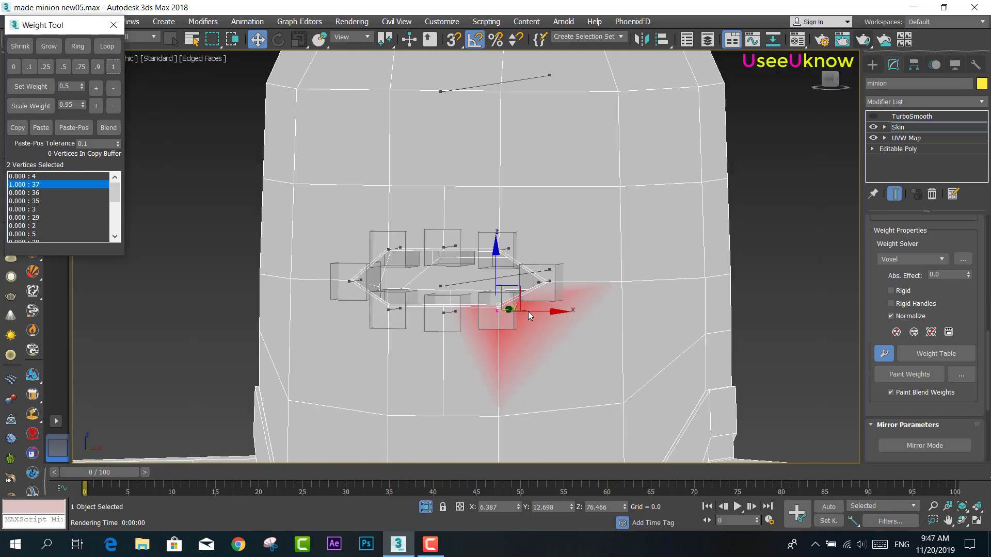
pyautogui.scroll(-3, 551, 317)
pyautogui.moveTo(551, 317); pyautogui.dragTo(560, 263, button='middle')
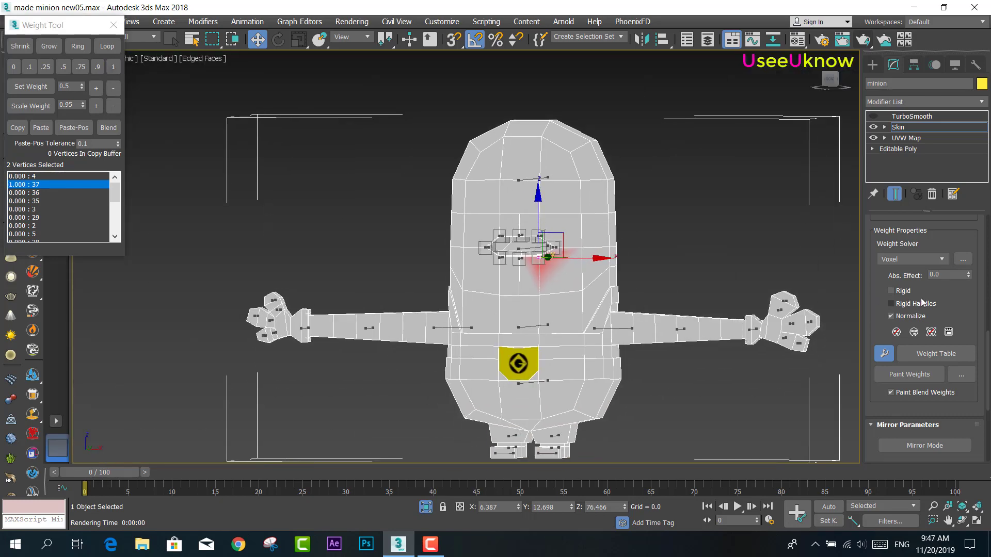
pyautogui.scroll(4, 876, 286)
pyautogui.scroll(2, 870, 265)
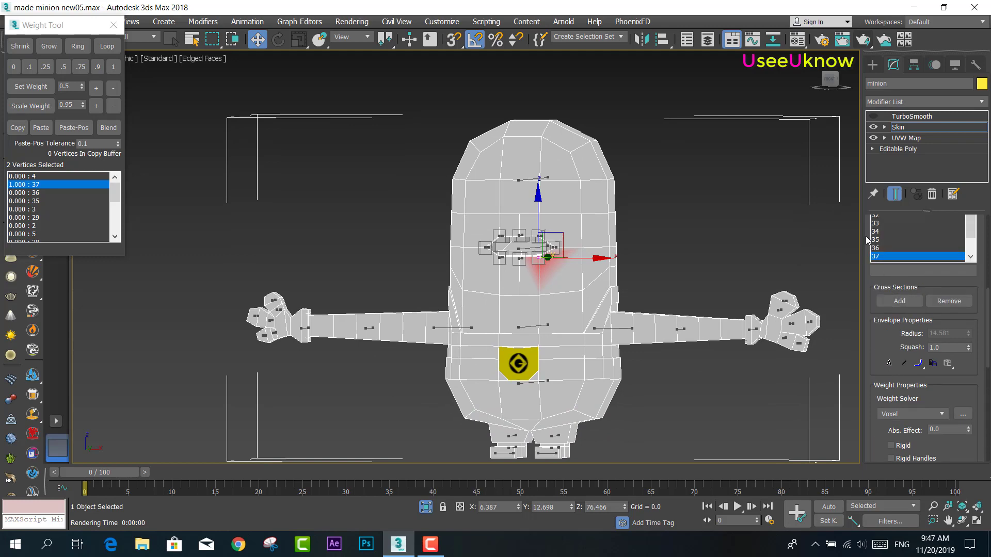
pyautogui.scroll(3, 877, 247)
pyautogui.scroll(2, 888, 243)
# Leave Edit Envelopes and turn the mesh smoothing back on
pyautogui.click(911, 239)
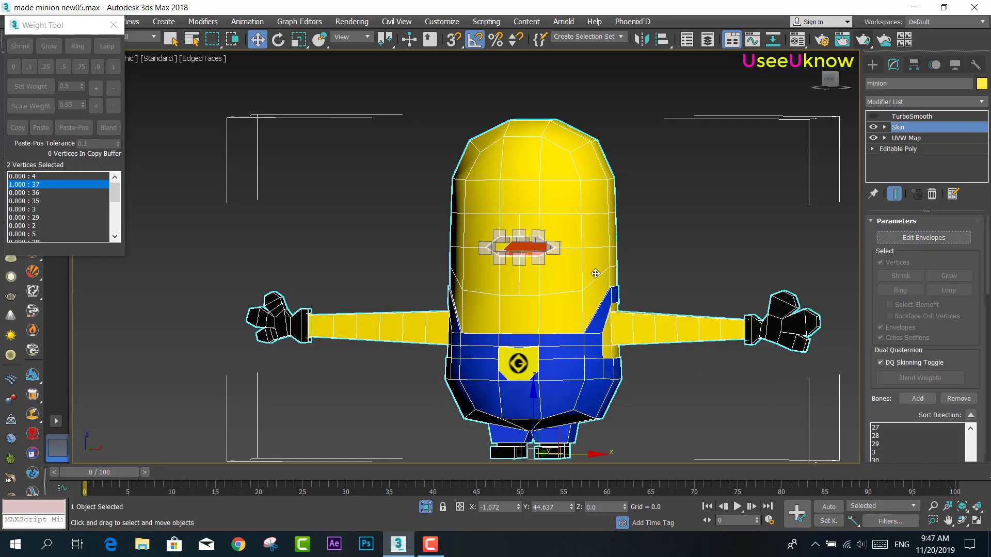
pyautogui.click(873, 117)
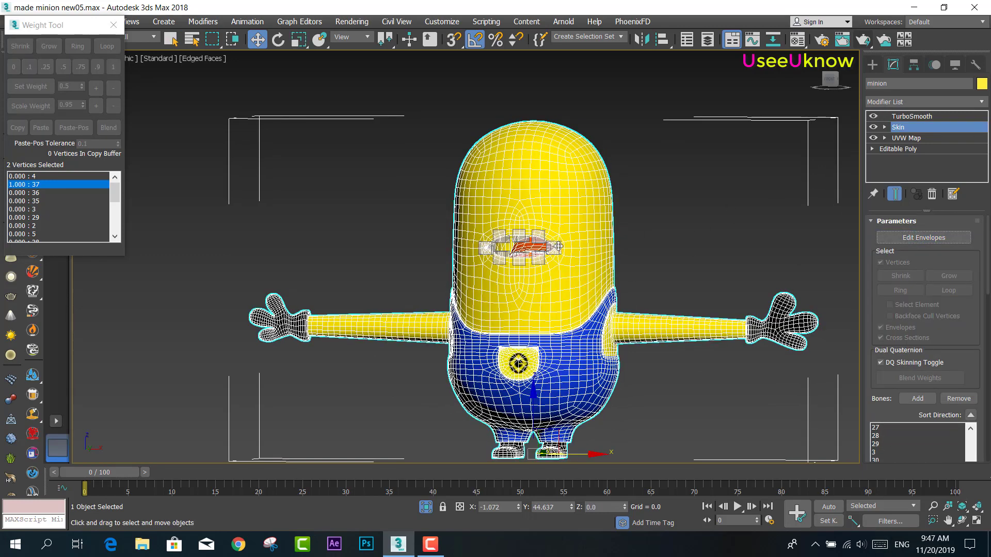
pyautogui.scroll(5, 558, 247)
# Test-lift the top-centre mouth bone, cancelling the move each time
pyautogui.click(511, 201)
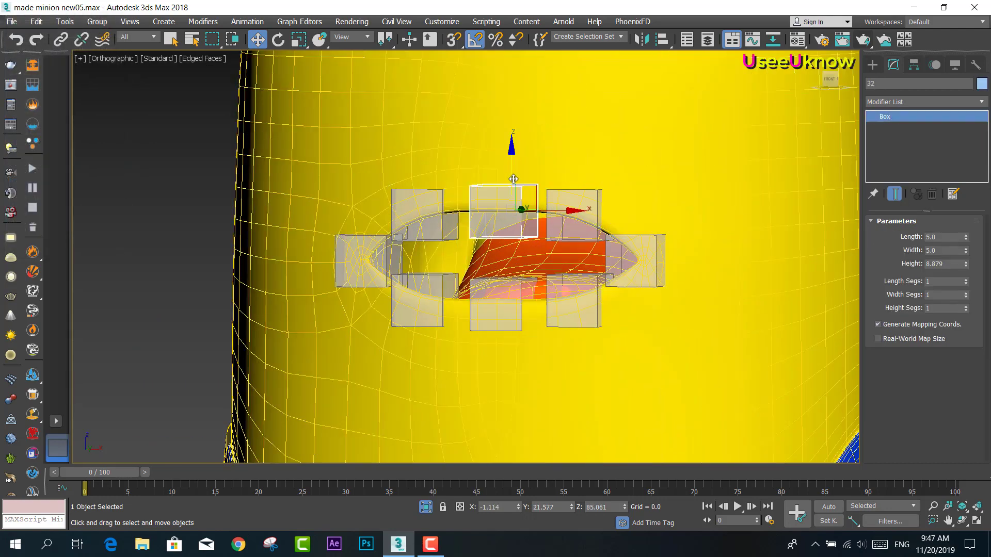
pyautogui.moveTo(514, 179); pyautogui.dragTo(513, 129)
pyautogui.rightClick(514, 129)
pyautogui.keyDown('alt'); pyautogui.moveTo(513, 129); pyautogui.dragTo(502, 191, button='middle'); pyautogui.keyUp('alt')
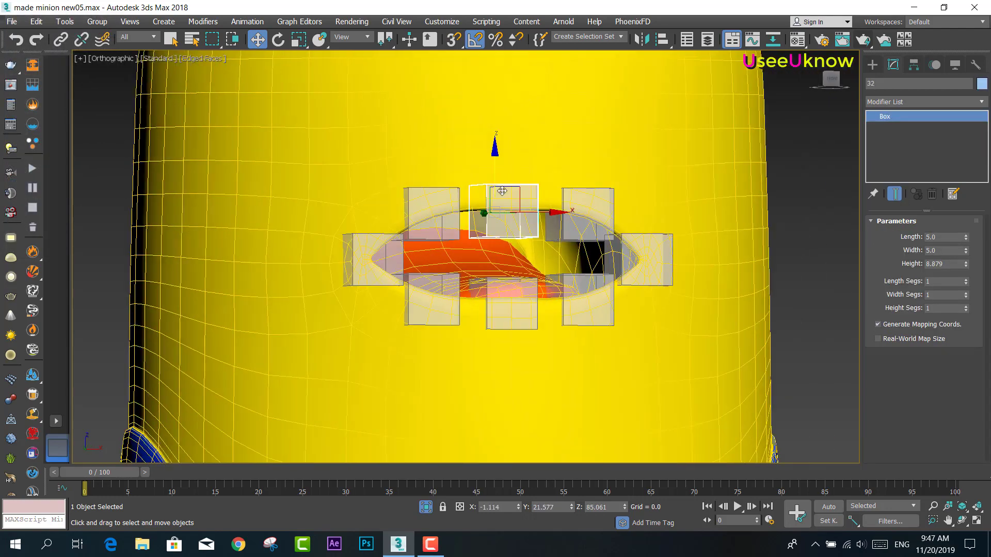
pyautogui.moveTo(502, 191); pyautogui.dragTo(502, 160)
pyautogui.rightClick(502, 160)
# Pull bone 36 down to open the mouth, then back up in front view
pyautogui.click(525, 284)
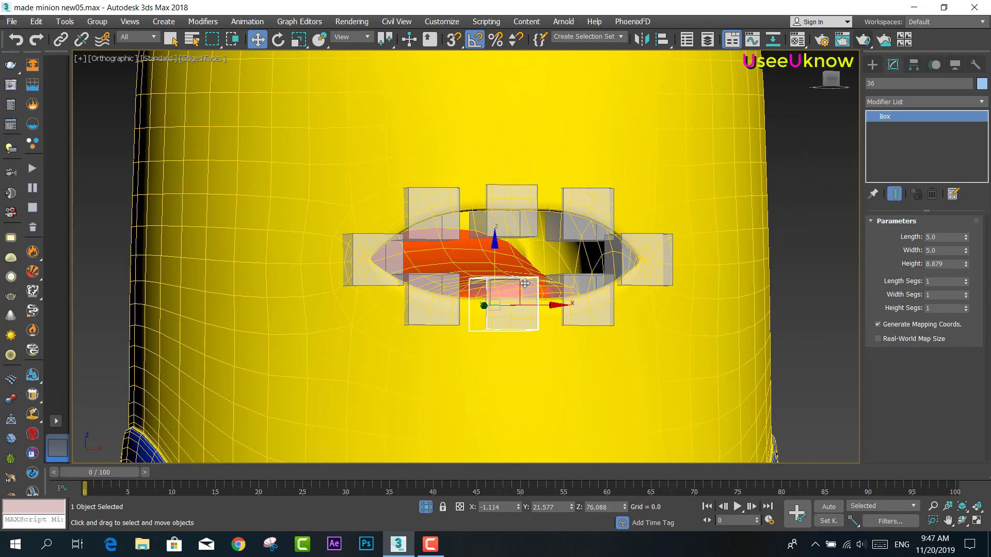
pyautogui.moveTo(525, 283); pyautogui.dragTo(509, 332)
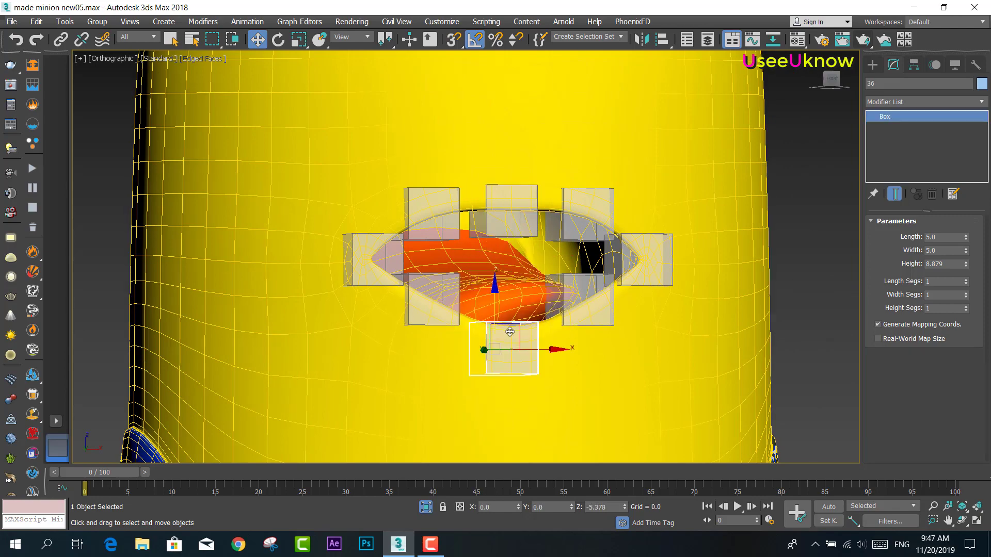
pyautogui.keyDown('alt'); pyautogui.moveTo(590, 354); pyautogui.dragTo(575, 329, button='middle'); pyautogui.keyUp('alt')
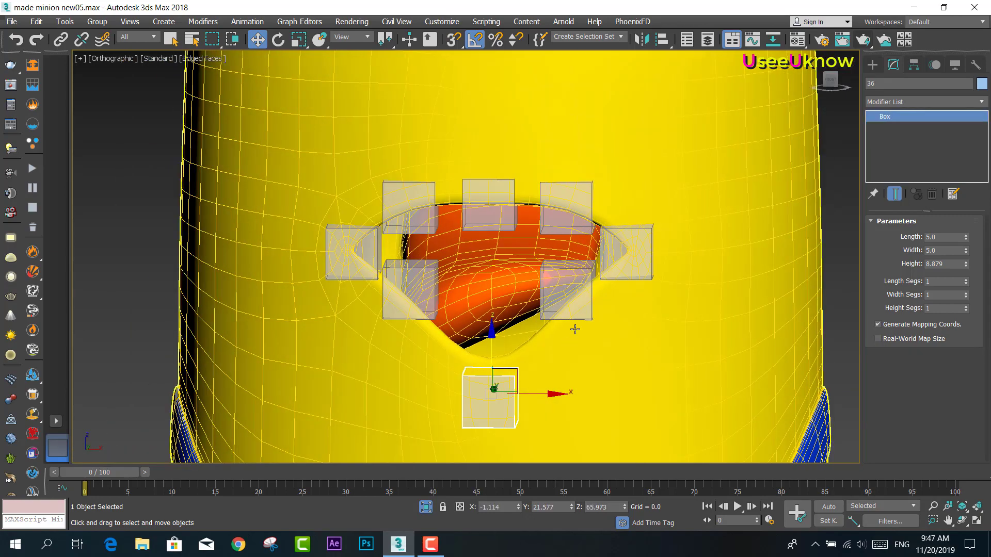
pyautogui.click(829, 80)
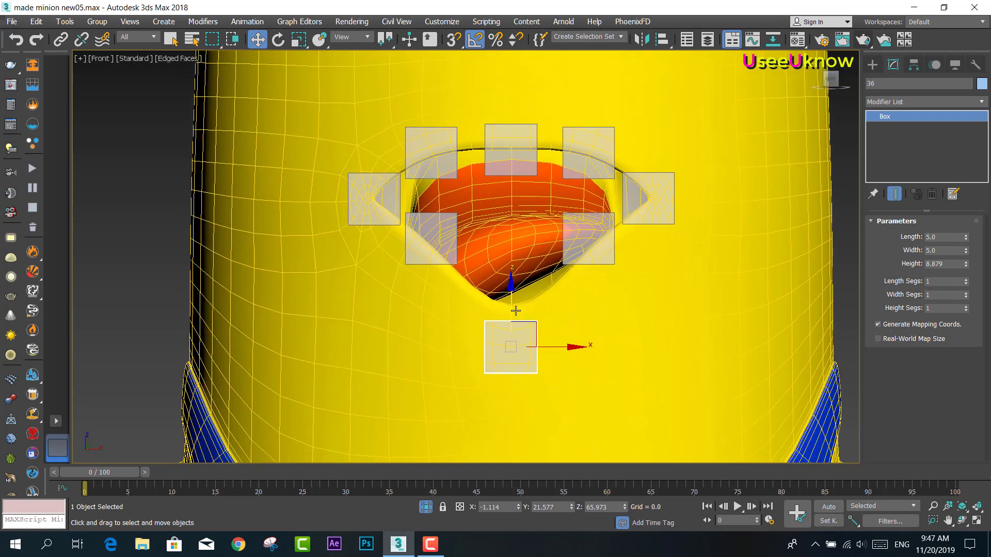
pyautogui.moveTo(510, 305); pyautogui.dragTo(508, 205)
# Test-move the lower-right and lower-left mouth bones, restoring each
pyautogui.click(586, 252)
pyautogui.moveTo(586, 252); pyautogui.dragTo(586, 279)
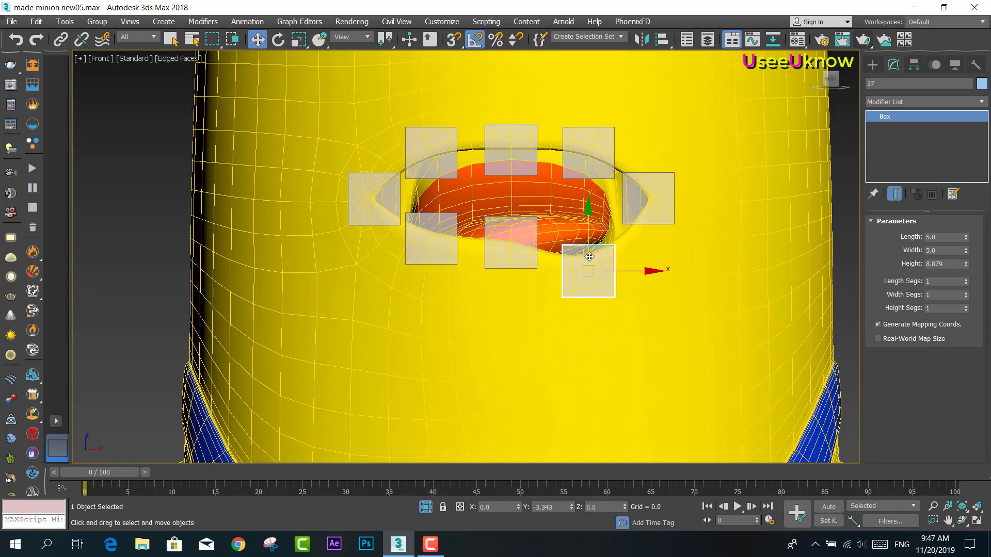
pyautogui.hotkey('ctrl', 'z')
pyautogui.click(431, 237)
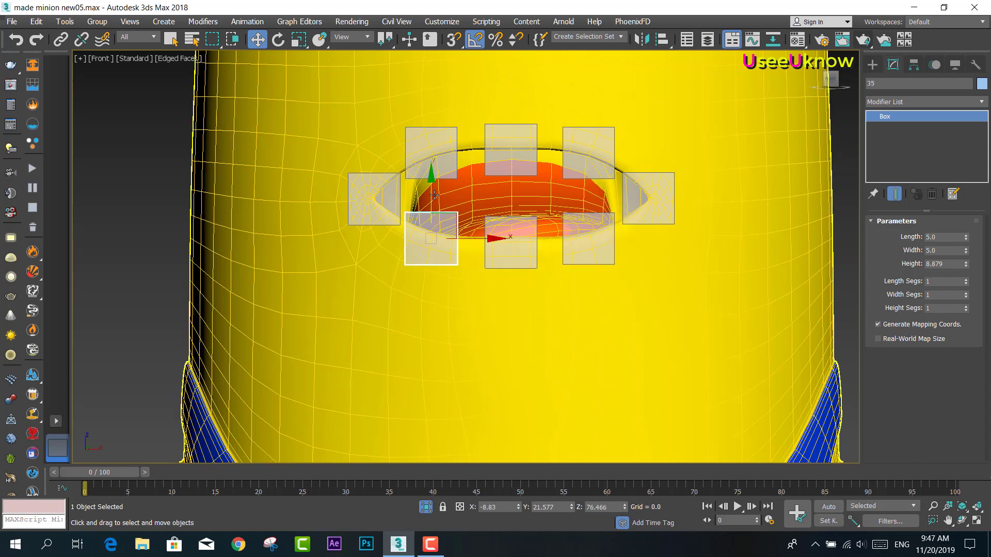
pyautogui.moveTo(431, 191); pyautogui.dragTo(433, 111)
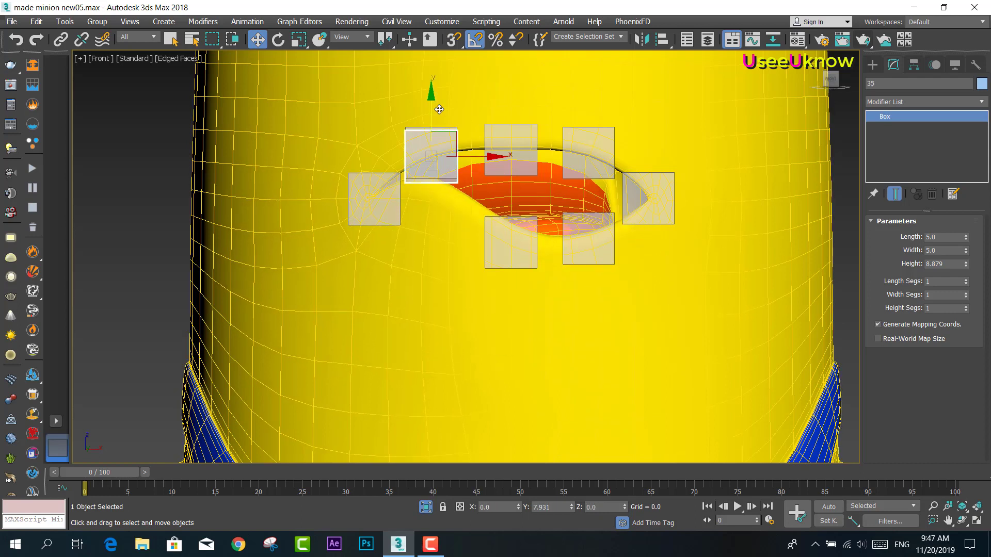
pyautogui.rightClick(434, 111)
# Test-move the left corner and upper-left mouth bones, restoring each
pyautogui.click(387, 193)
pyautogui.click(371, 155)
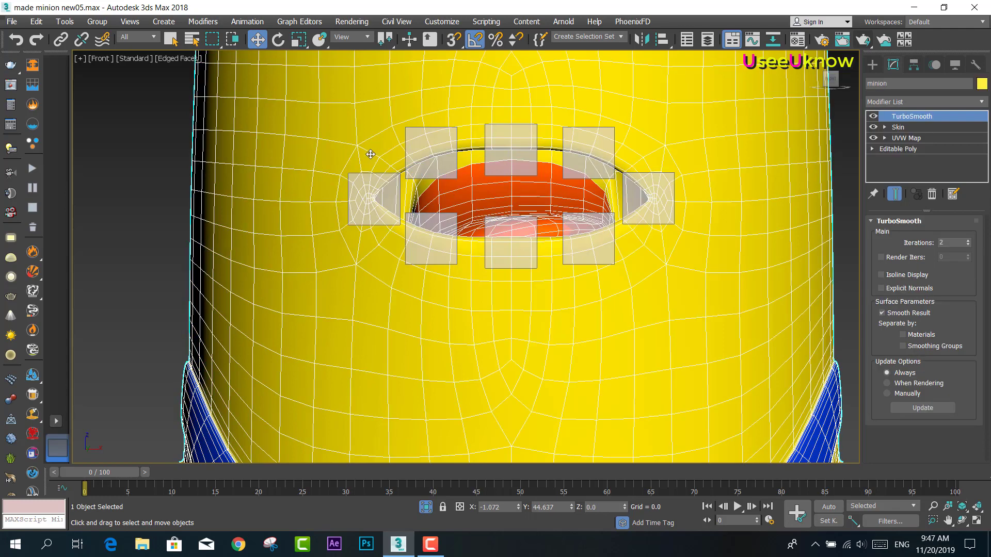
pyautogui.hotkey('ctrl', 'z')
pyautogui.moveTo(374, 148); pyautogui.dragTo(372, 288)
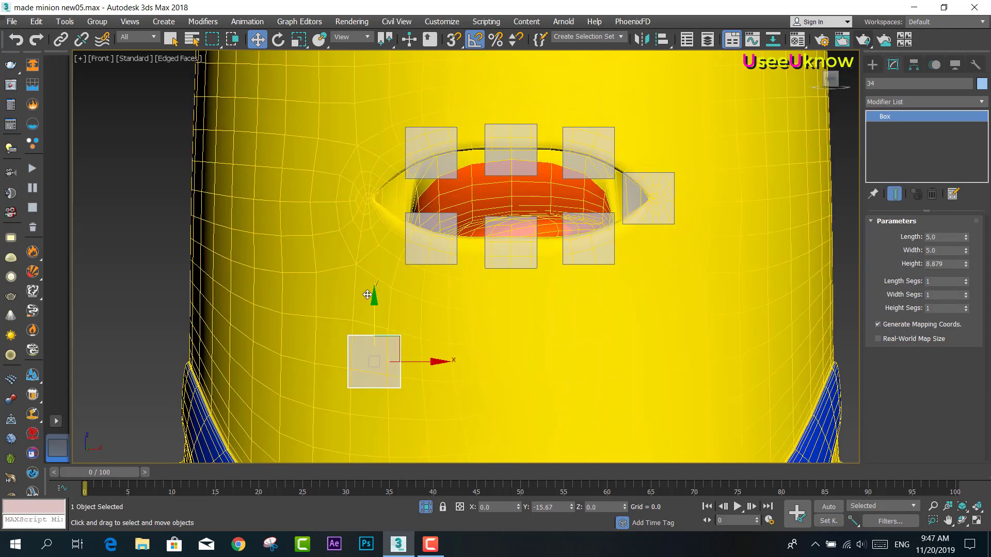
pyautogui.rightClick(372, 288)
pyautogui.click(425, 127)
pyautogui.moveTo(426, 127); pyautogui.dragTo(448, 171)
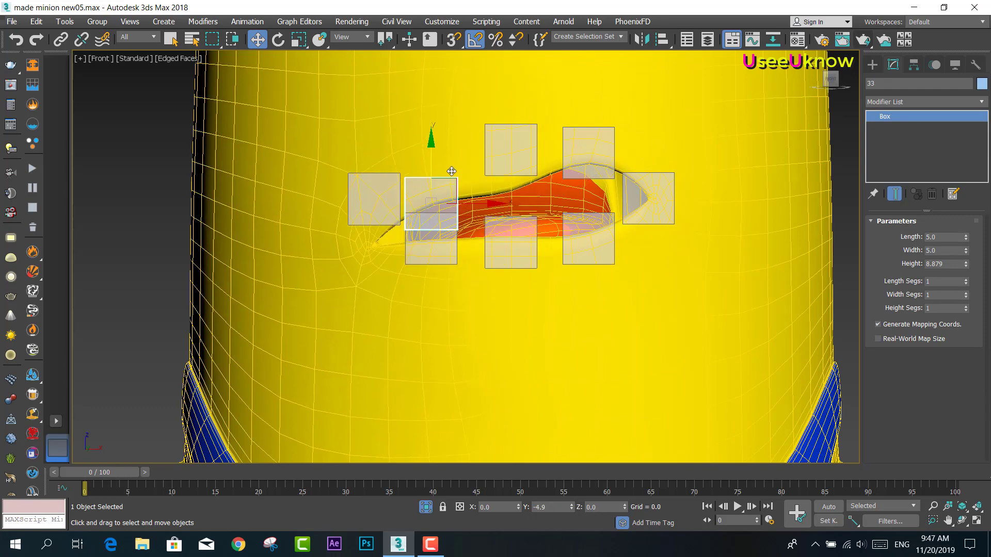
pyautogui.hotkey('ctrl', 'z')
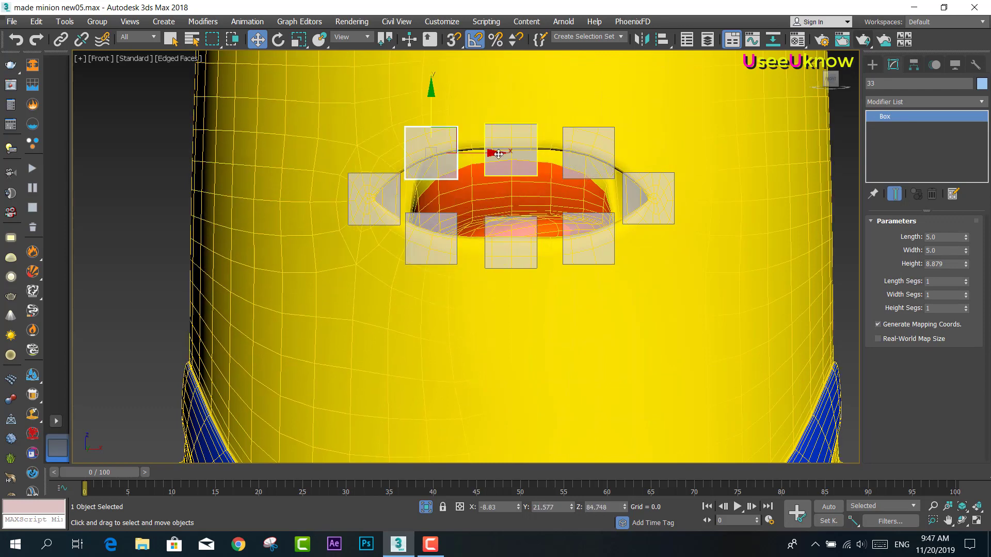
# Test-raise the upper-right mouth bone and undo the move
pyautogui.click(503, 151)
pyautogui.click(593, 134)
pyautogui.moveTo(593, 134); pyautogui.dragTo(586, 106)
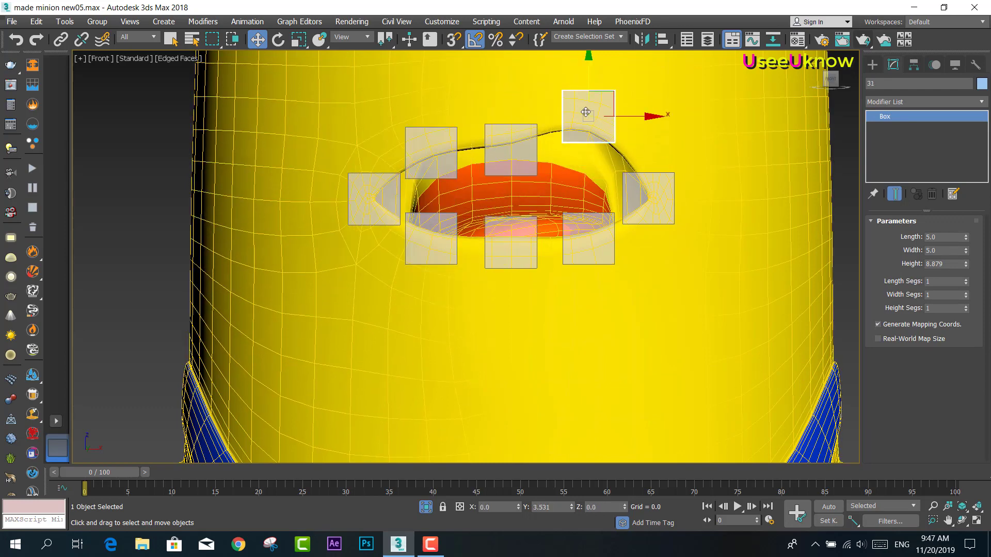
pyautogui.hotkey('ctrl', 'z')
# Recentre the minion's head and select the left mouth corner bone
pyautogui.click(536, 165)
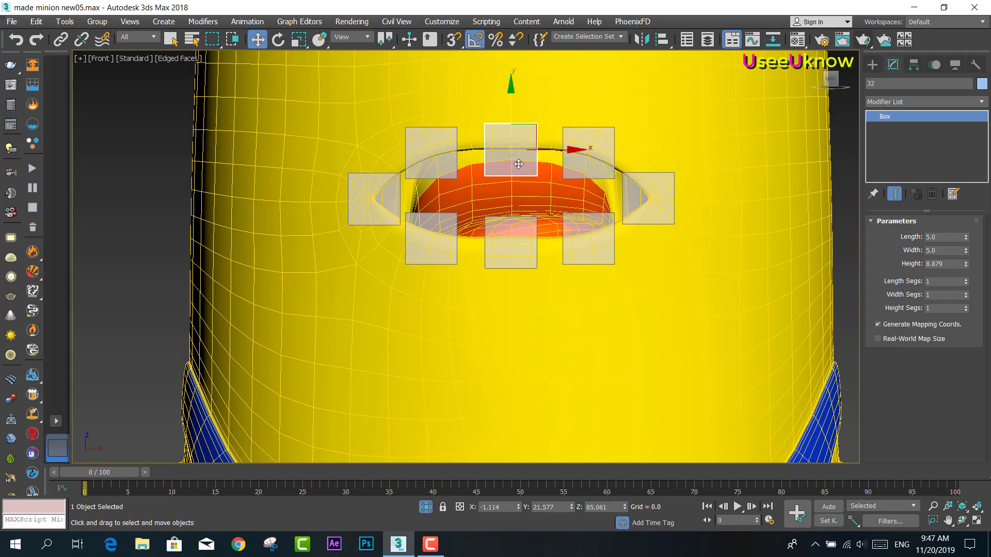
pyautogui.click(431, 153)
pyautogui.press('z')
pyautogui.scroll(-5, 538, 232)
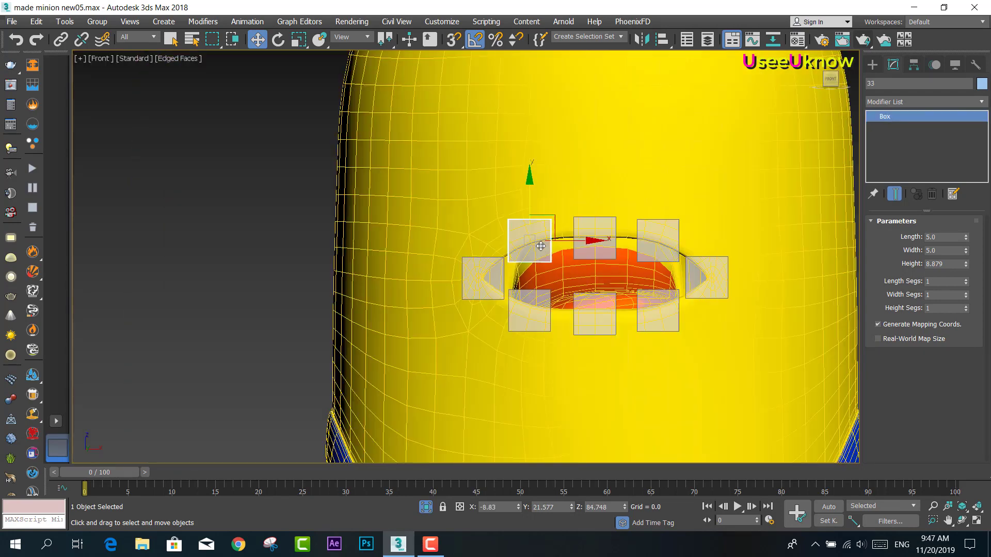
pyautogui.moveTo(541, 246); pyautogui.dragTo(462, 227, button='middle')
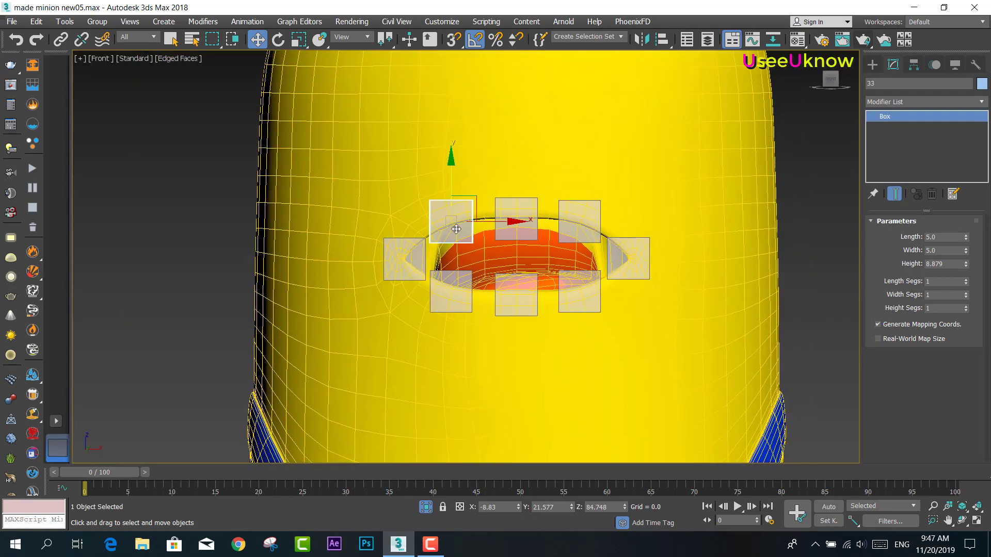
pyautogui.click(496, 217)
pyautogui.click(404, 258)
# Undo a left-corner bone test, then edit the body's Skin envelopes with TurboSmooth off
pyautogui.moveTo(407, 217); pyautogui.dragTo(407, 195)
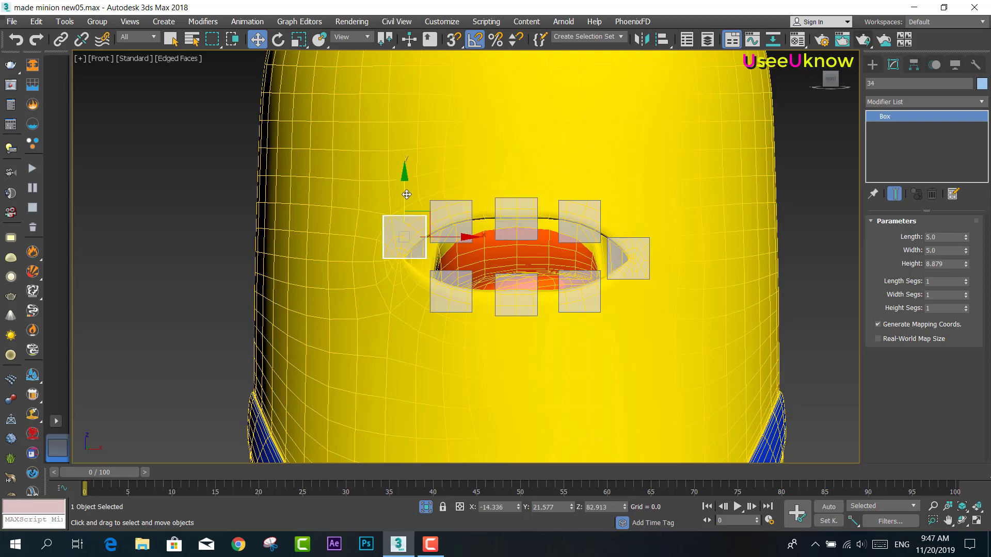
pyautogui.hotkey('ctrl', 'z')
pyautogui.click(546, 345)
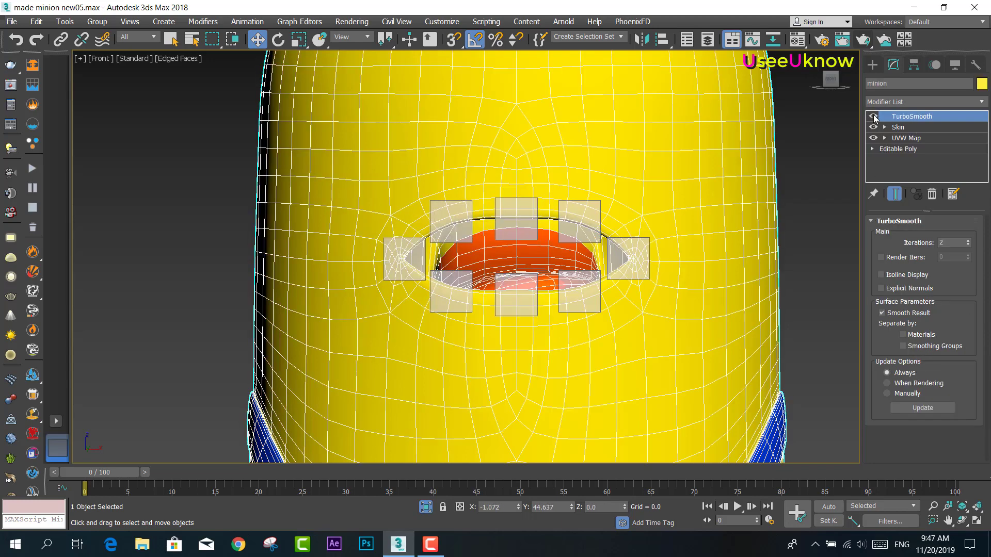
pyautogui.click(873, 116)
pyautogui.click(897, 127)
pyautogui.click(923, 237)
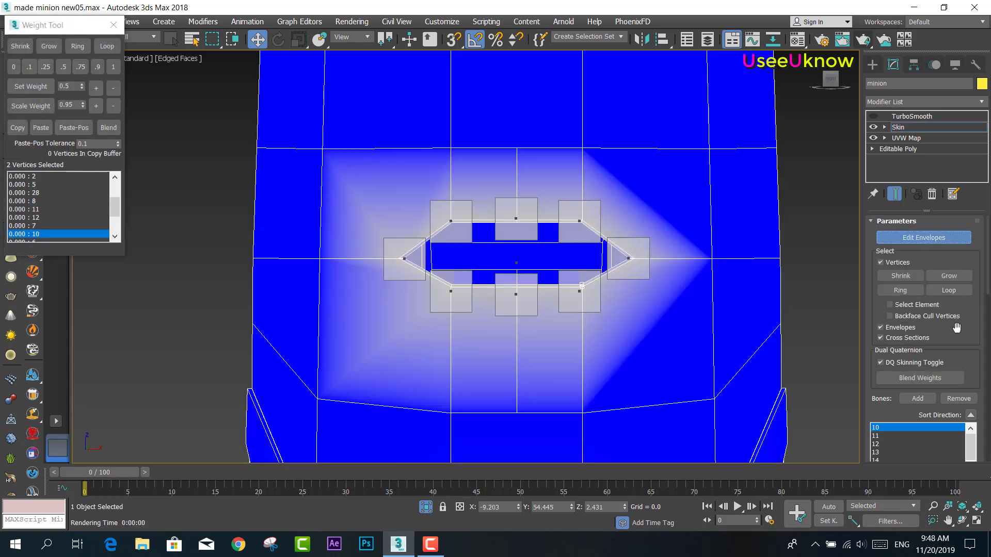
# Select two mouth vertices to check their skin weights
pyautogui.scroll(-3, 952, 330)
pyautogui.scroll(-3, 942, 336)
pyautogui.moveTo(969, 409); pyautogui.dragTo(944, 149)
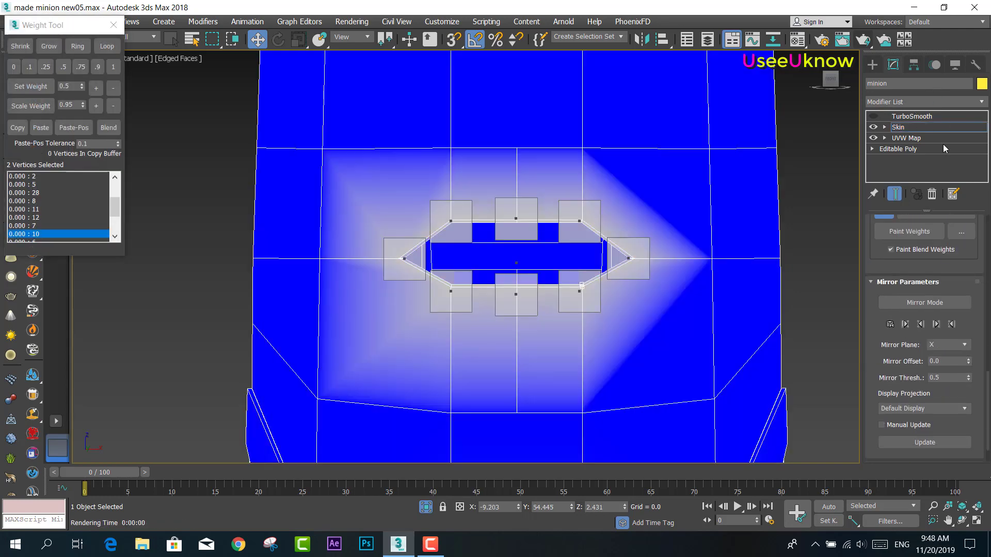
pyautogui.scroll(4, 473, 230)
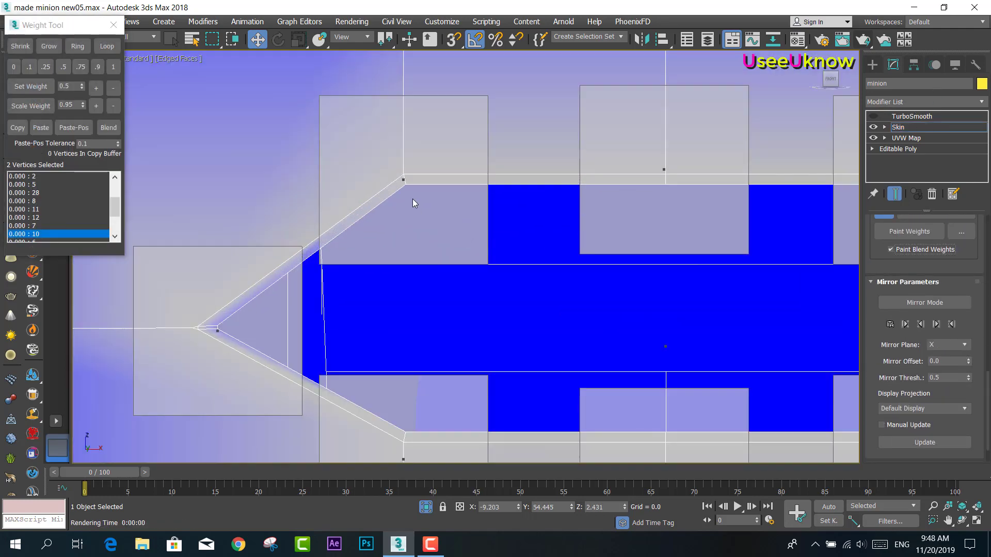
pyautogui.scroll(-3, 664, 168)
pyautogui.click(671, 186)
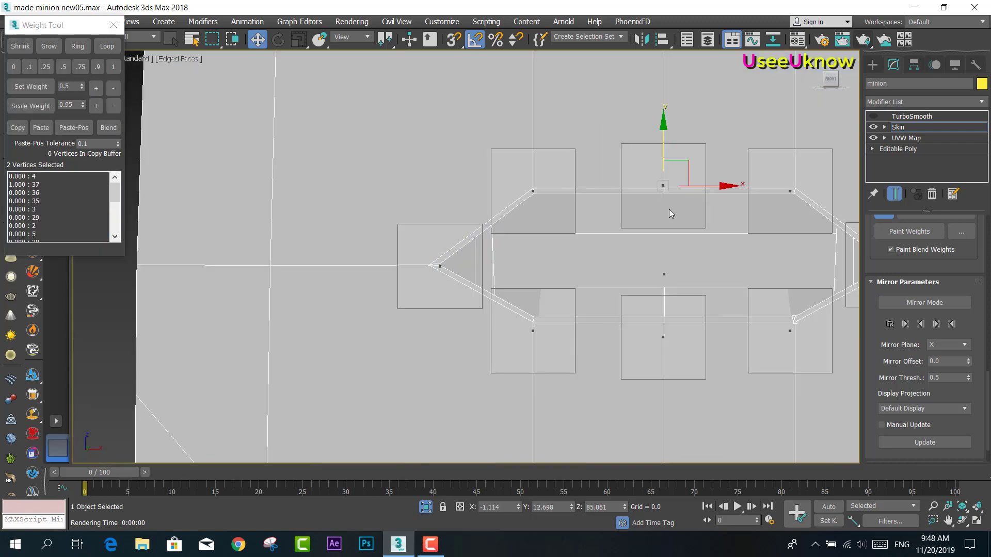
pyautogui.scroll(5, 670, 202)
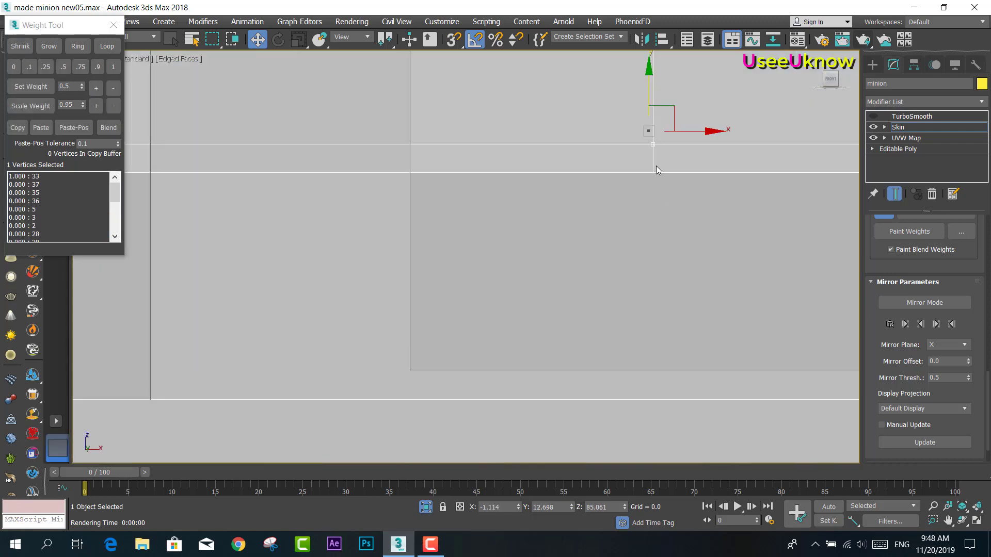
pyautogui.keyDown('ctrl'); pyautogui.click(652, 173); pyautogui.keyUp('ctrl')
# Give the two selected mouth vertices full 1.0 weight on bone 32
pyautogui.scroll(-5, 654, 210)
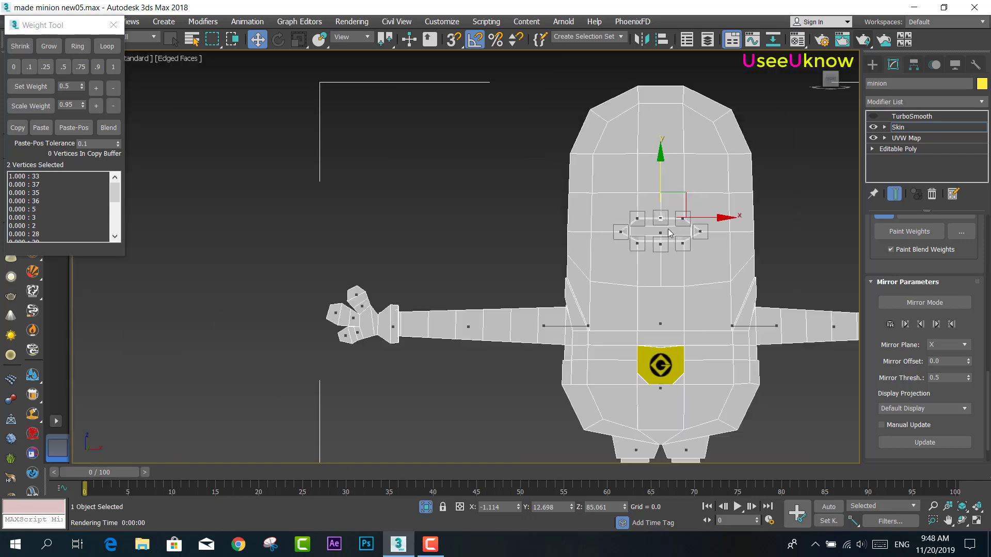
pyautogui.moveTo(684, 353); pyautogui.dragTo(609, 240, button='middle')
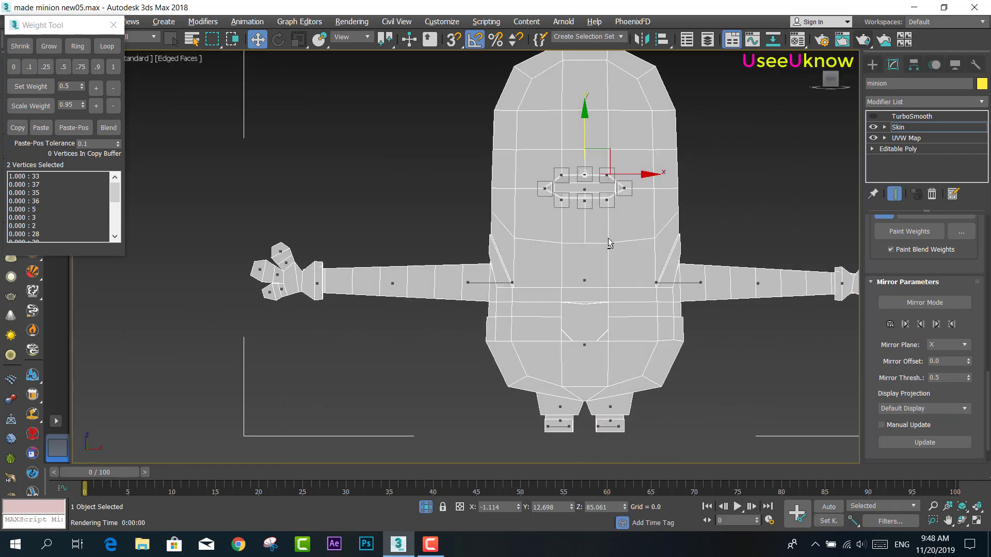
pyautogui.scroll(6, 584, 200)
pyautogui.scroll(3, 599, 191)
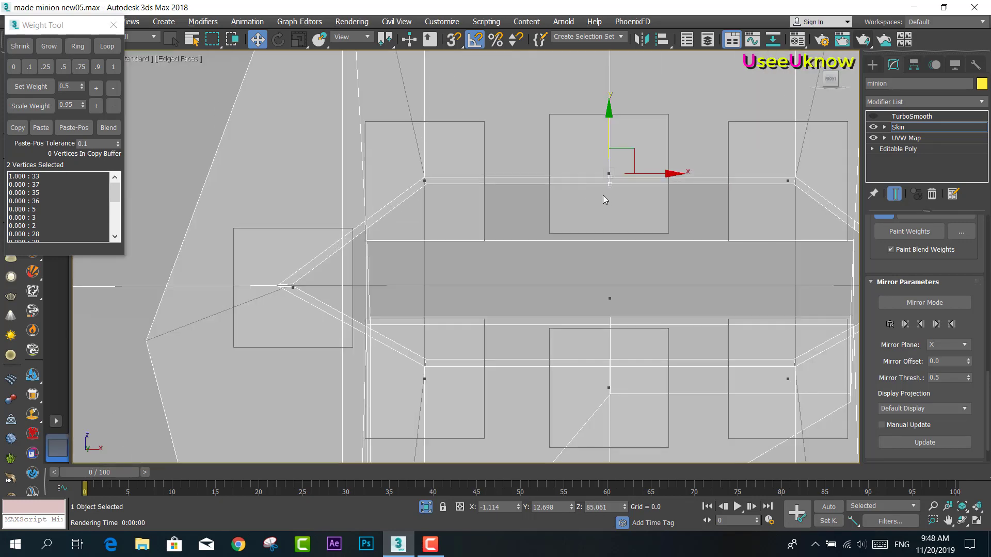
pyautogui.scroll(2, 607, 192)
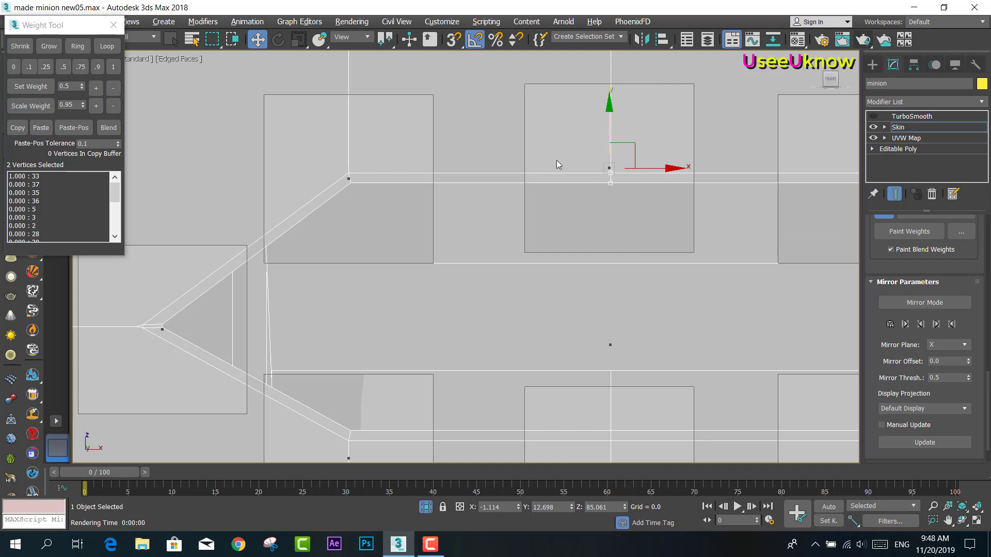
pyautogui.click(113, 66)
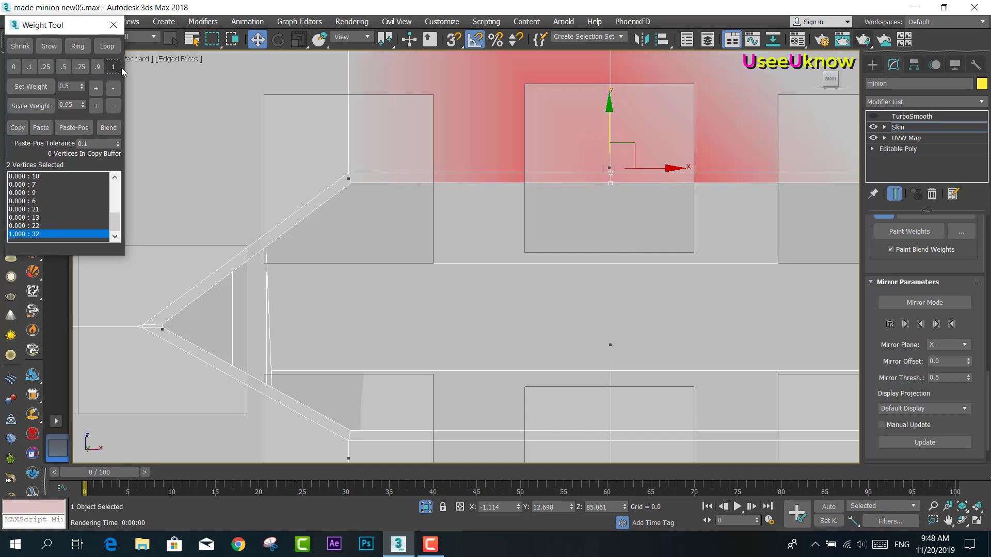
# Select a mouth-corner vertex and frame the mouth corner
pyautogui.click(160, 330)
pyautogui.scroll(-4, 449, 276)
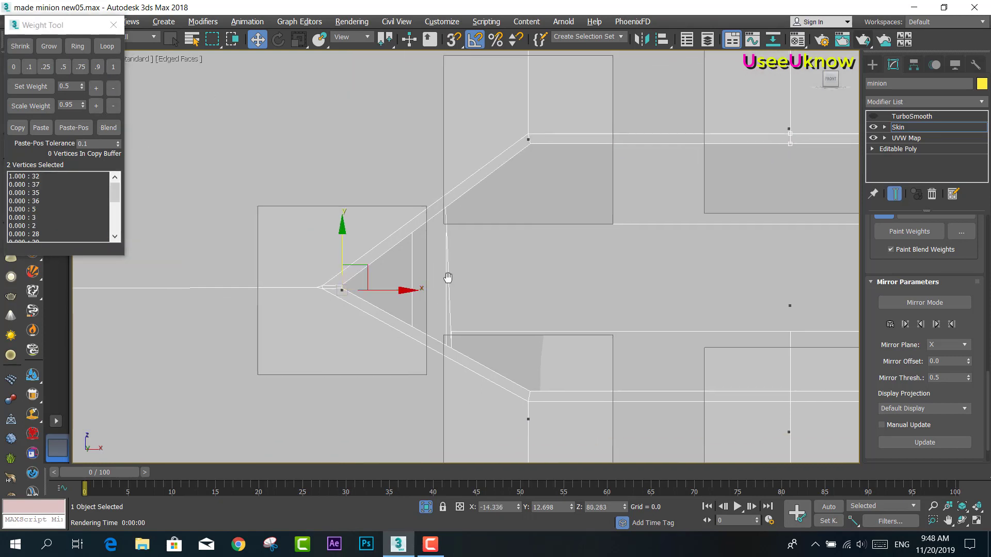
pyautogui.scroll(-3, 454, 277)
pyautogui.scroll(-3, 464, 275)
pyautogui.moveTo(437, 305); pyautogui.dragTo(454, 218, button='middle')
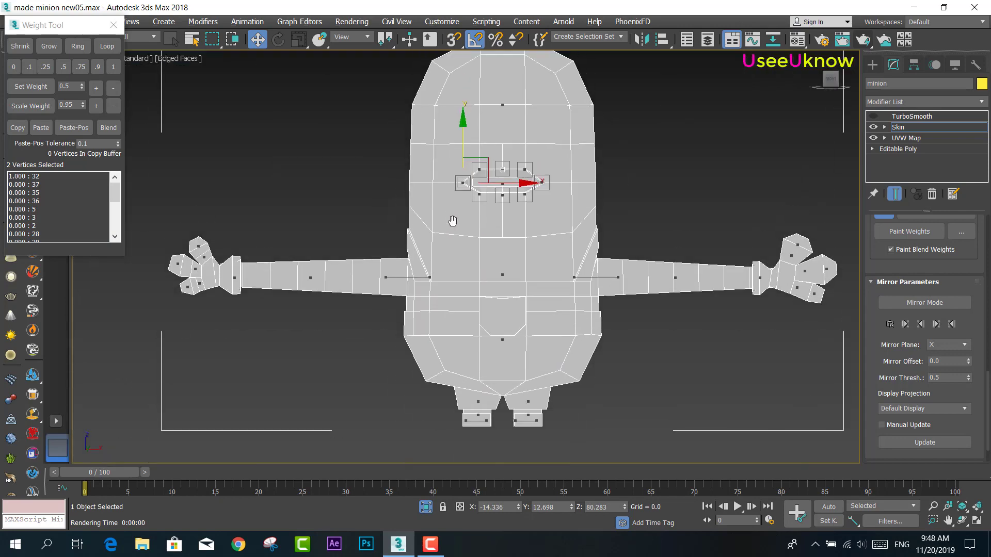
pyautogui.scroll(8, 482, 206)
pyautogui.scroll(4, 482, 161)
pyautogui.moveTo(482, 162); pyautogui.dragTo(466, 293, button='middle')
# Set the two mouth-corner vertices to 0.9 weight on bone 34
pyautogui.scroll(2, 466, 293)
pyautogui.scroll(2, 466, 293)
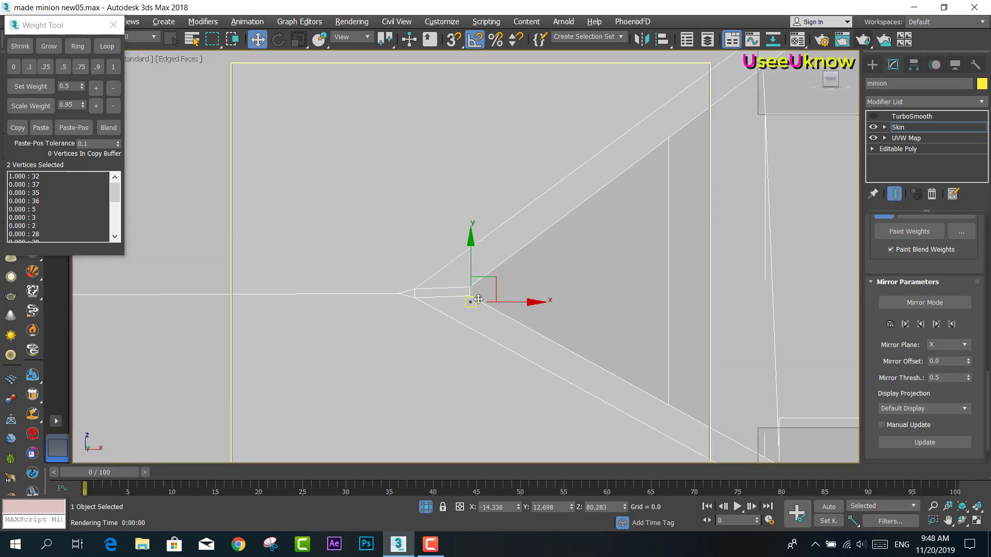
pyautogui.scroll(2, 459, 288)
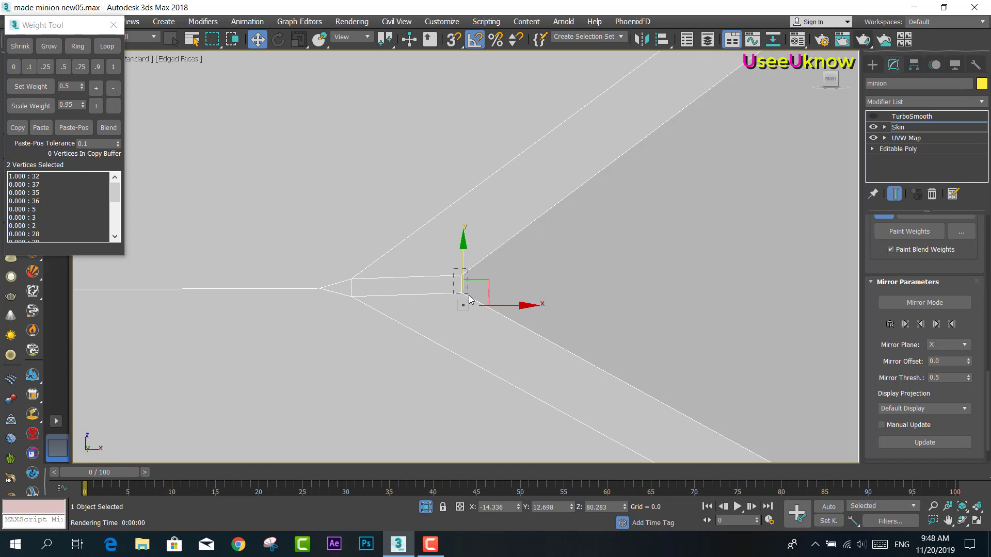
pyautogui.click(462, 278)
pyautogui.keyDown('ctrl'); pyautogui.click(461, 294); pyautogui.keyUp('ctrl')
pyautogui.click(98, 67)
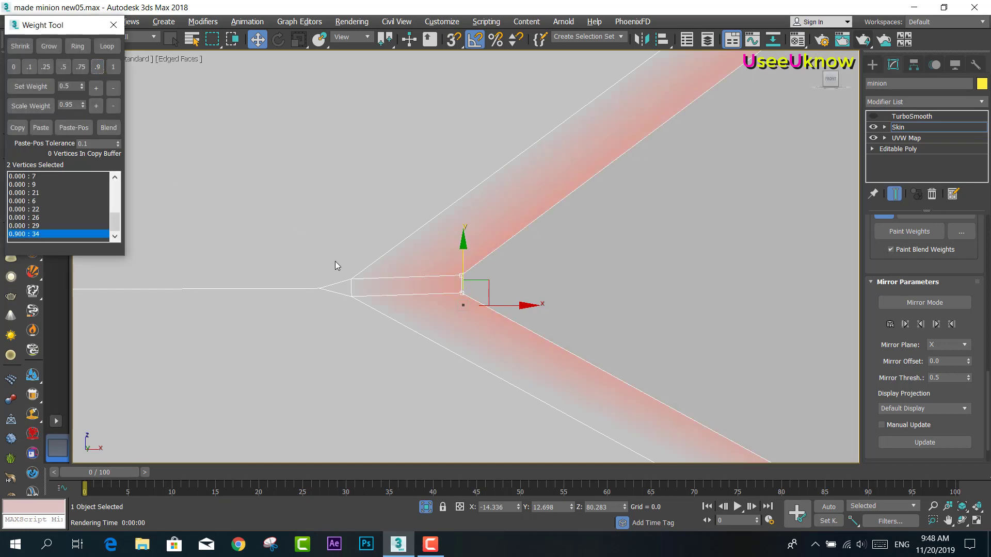
# Weight the outermost corner vertex 1.0 and one corner vertex 0.5 on bone 34
pyautogui.click(353, 281)
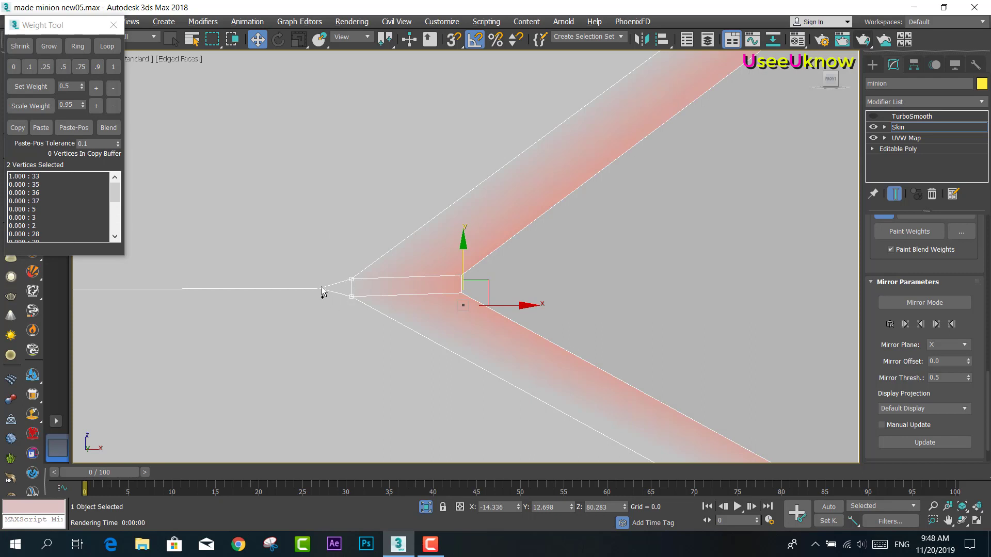
pyautogui.click(113, 67)
pyautogui.scroll(5, 266, 238)
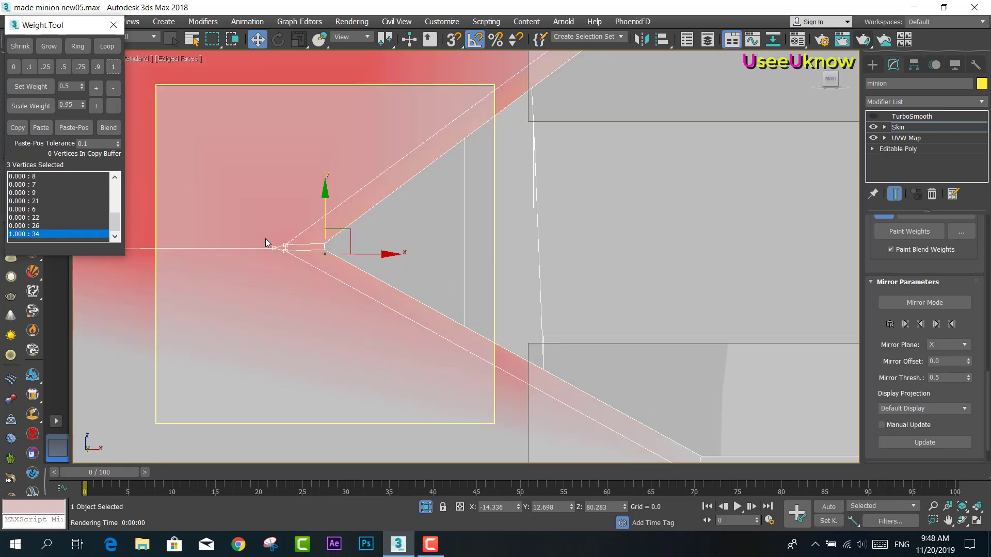
pyautogui.moveTo(265, 253); pyautogui.dragTo(416, 280, button='middle')
pyautogui.click(336, 278)
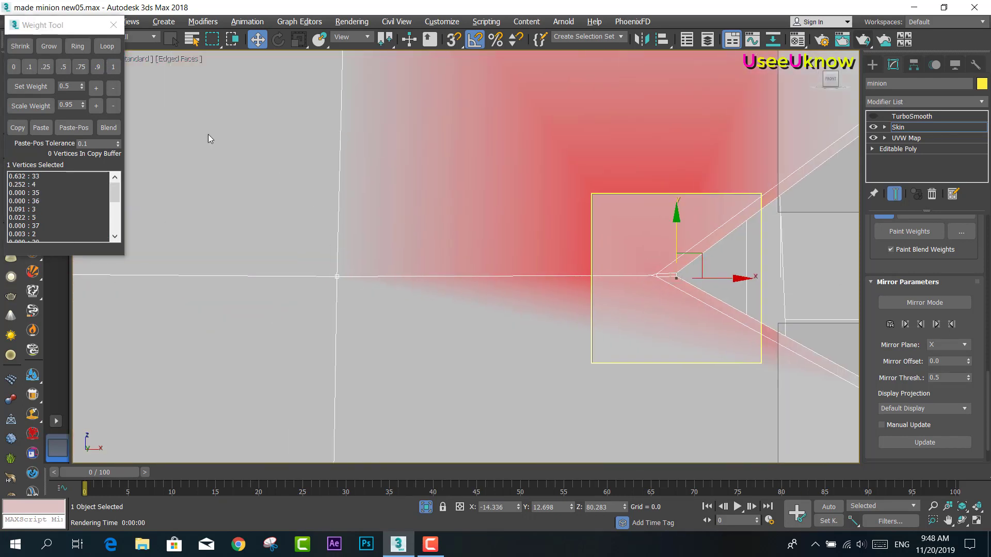
pyautogui.click(63, 67)
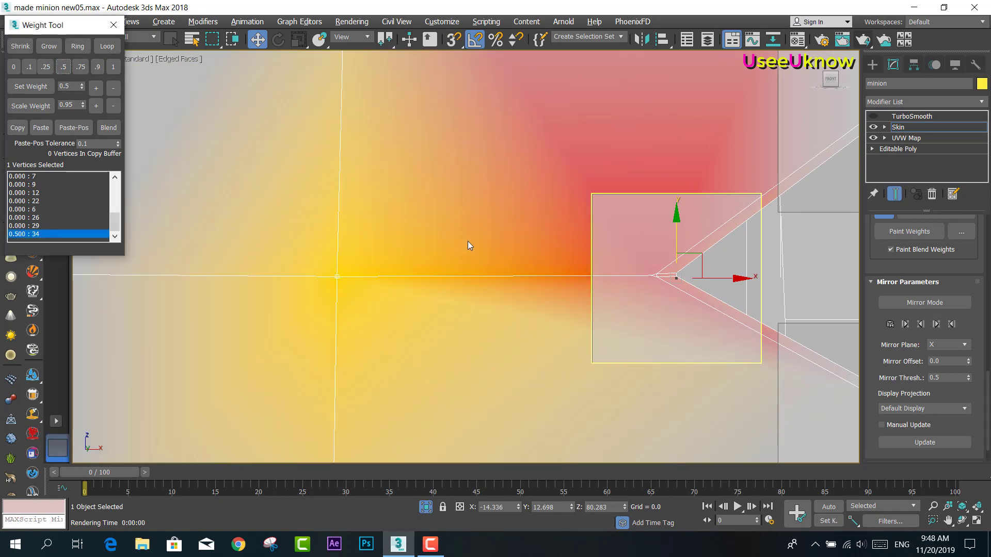
pyautogui.scroll(-5, 467, 240)
pyautogui.scroll(-2, 563, 283)
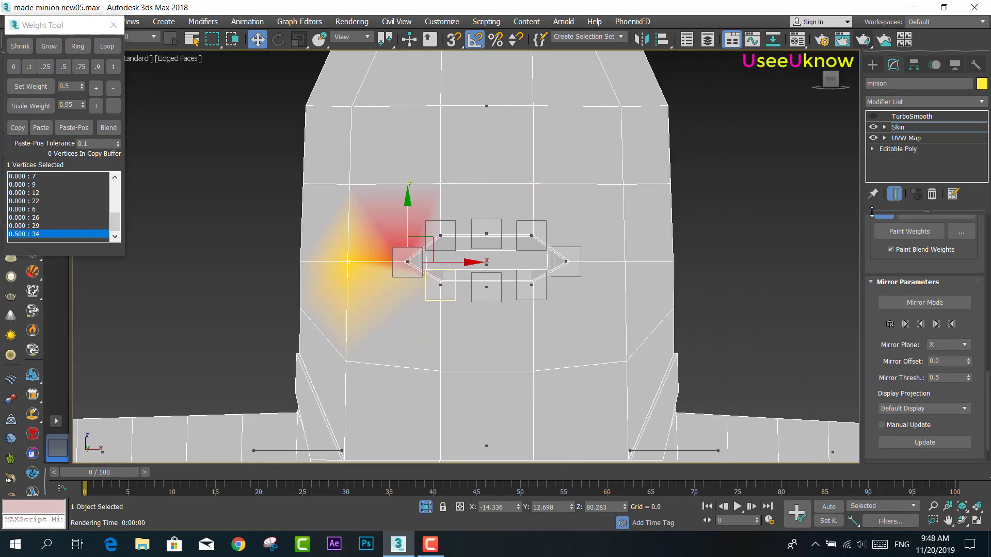
pyautogui.scroll(3, 952, 263)
pyautogui.scroll(3, 954, 256)
pyautogui.scroll(3, 956, 248)
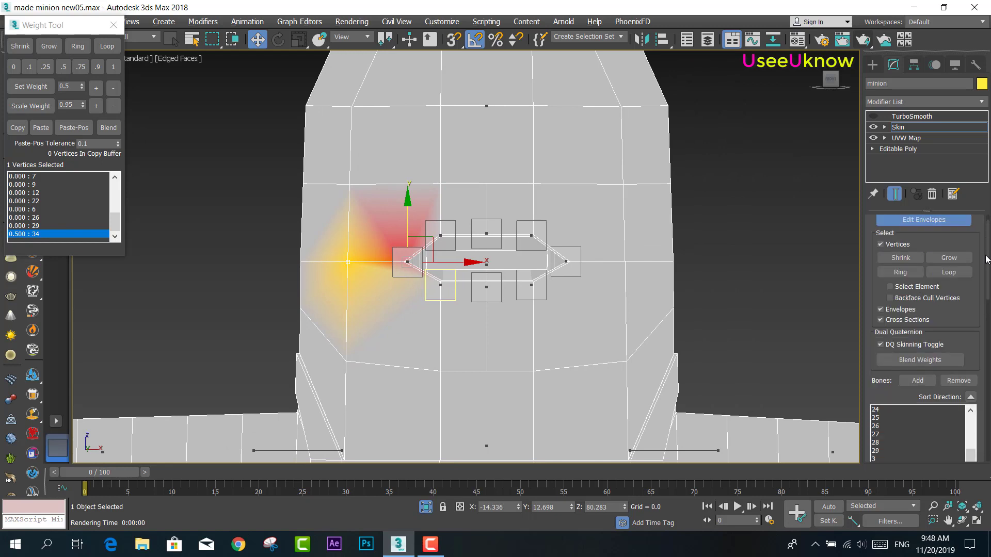
pyautogui.scroll(2, 959, 239)
# Exit envelope editing, test-raise mouth box 35, and turn on TurboSmooth for the minion body
pyautogui.click(958, 239)
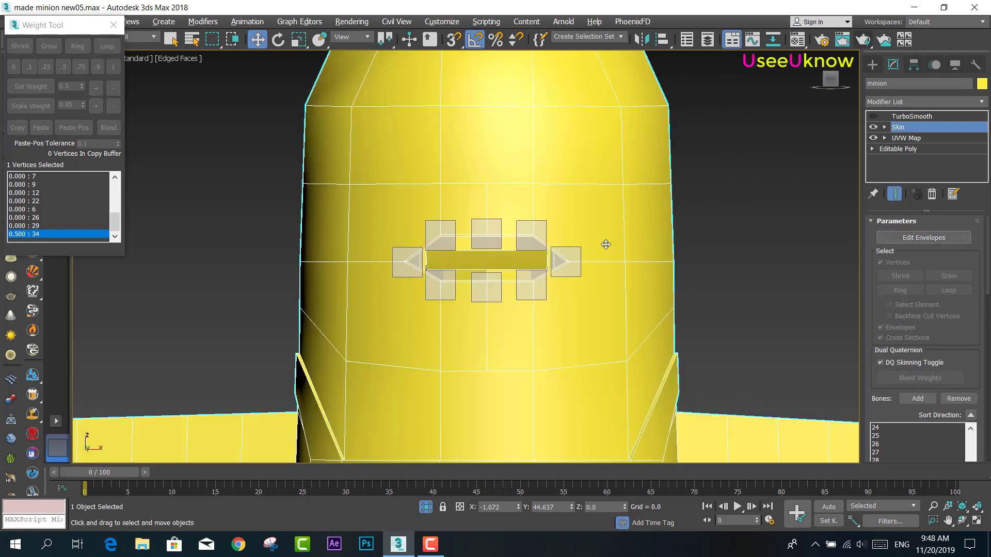
pyautogui.click(451, 283)
pyautogui.moveTo(441, 253); pyautogui.dragTo(442, 220)
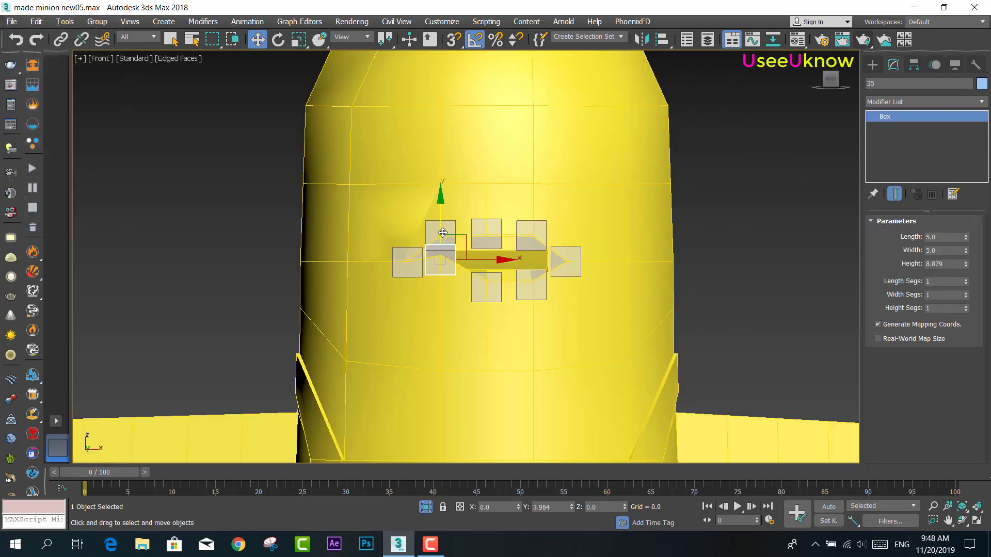
pyautogui.click(582, 225)
pyautogui.click(873, 116)
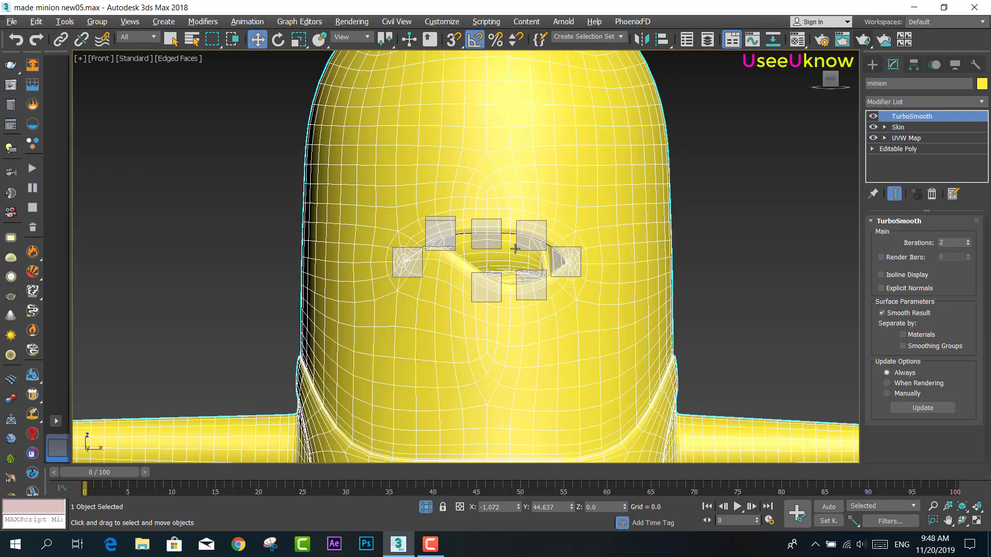
# Test-move mouth boxes 35, 34, 32 and 36 to check lip deformation, cancelling or undoing each move
pyautogui.click(449, 250)
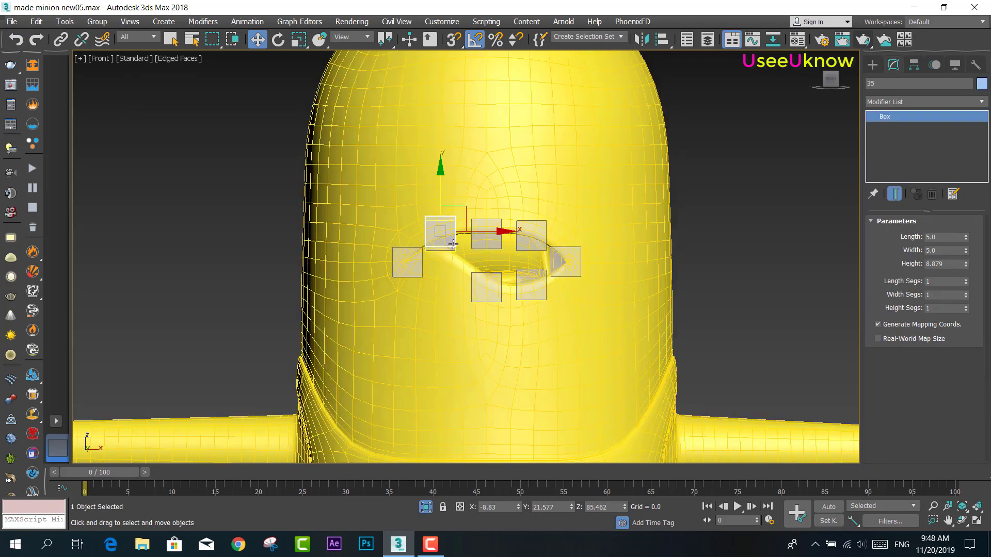
pyautogui.moveTo(444, 243); pyautogui.dragTo(447, 217)
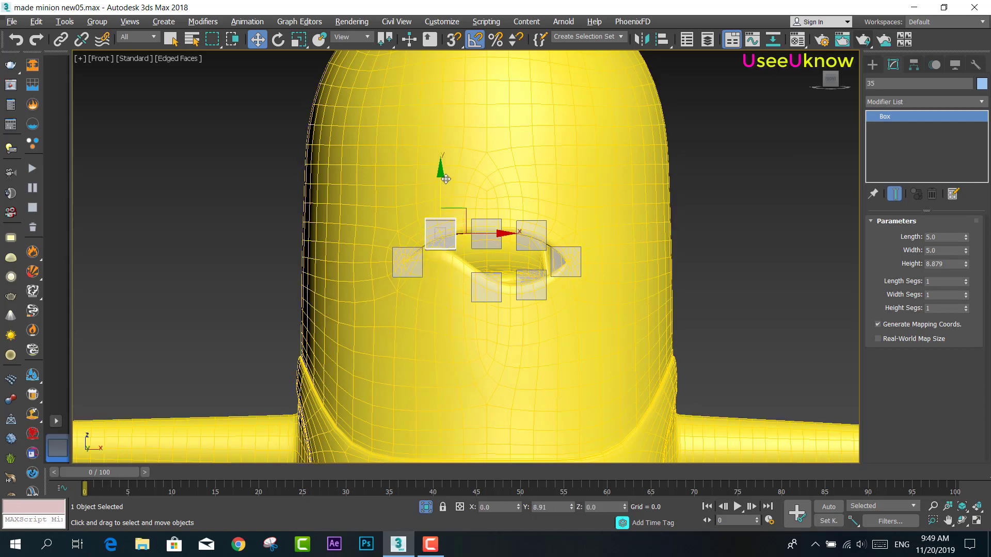
pyautogui.rightClick(447, 217)
pyautogui.click(401, 269)
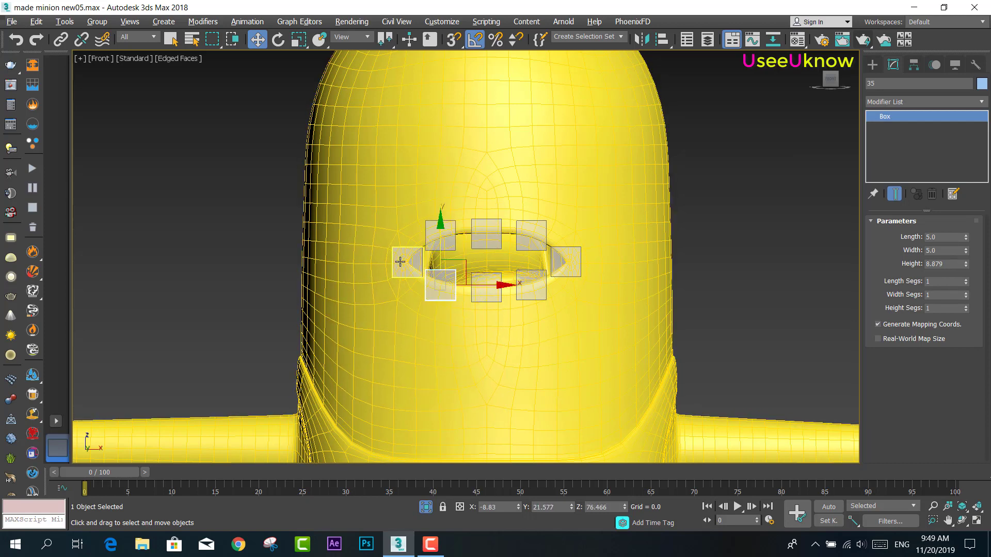
pyautogui.moveTo(420, 216)
pyautogui.mouseDown()
pyautogui.moveTo(420, 150)
pyautogui.moveTo(467, 240)
pyautogui.mouseUp()
pyautogui.rightClick(467, 240)
pyautogui.click(491, 230)
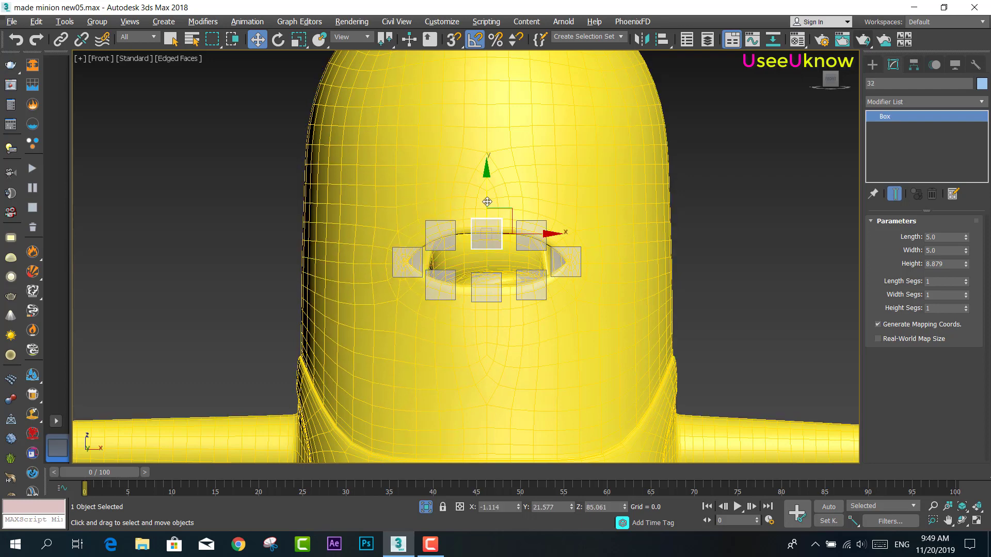
pyautogui.moveTo(487, 202); pyautogui.dragTo(504, 263)
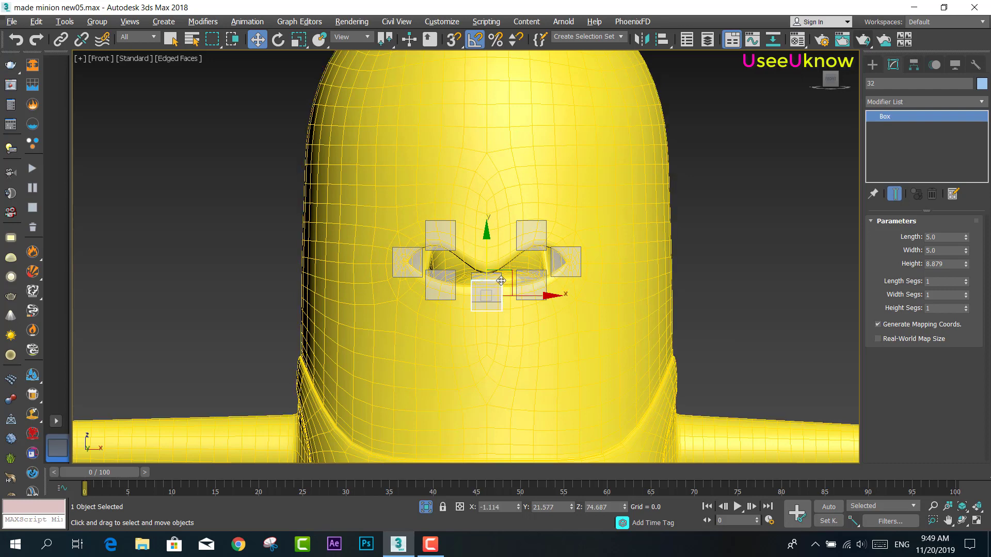
pyautogui.click(490, 282)
pyautogui.moveTo(489, 229); pyautogui.dragTo(487, 306)
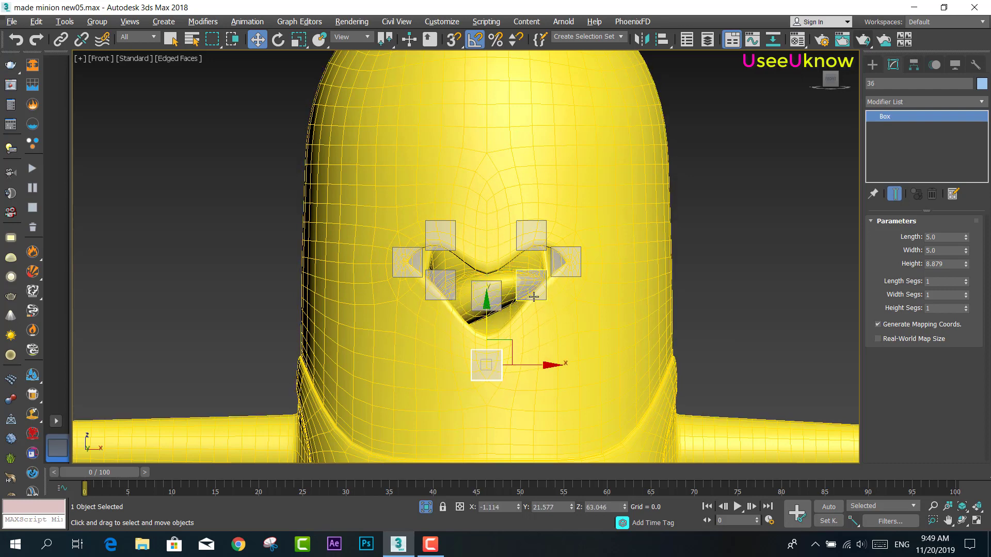
pyautogui.hotkey('ctrl', 'z')
pyautogui.hotkey('ctrl', 'z')
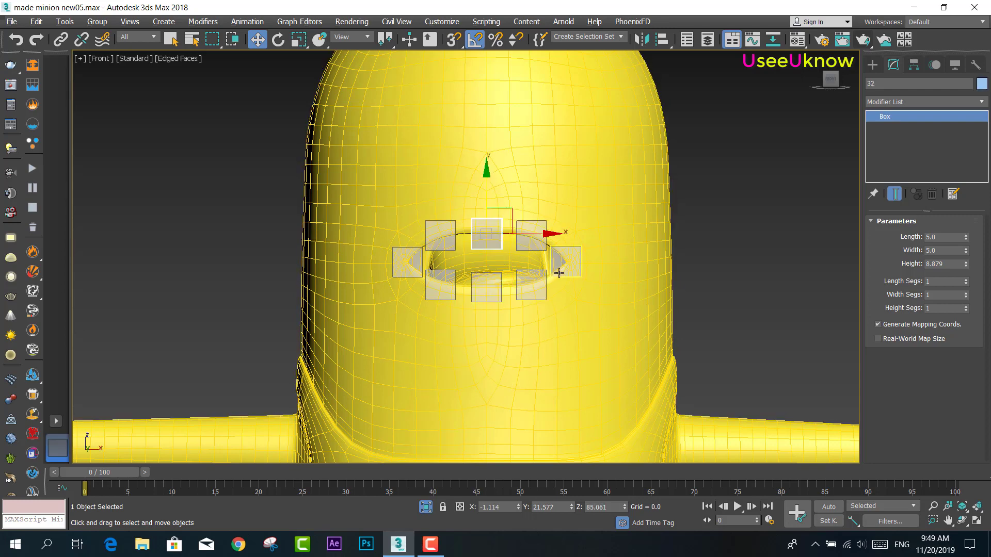
# Raise the right-side mouth boxes 30 and 31 to pull the mouth open, then render the front view
pyautogui.click(562, 262)
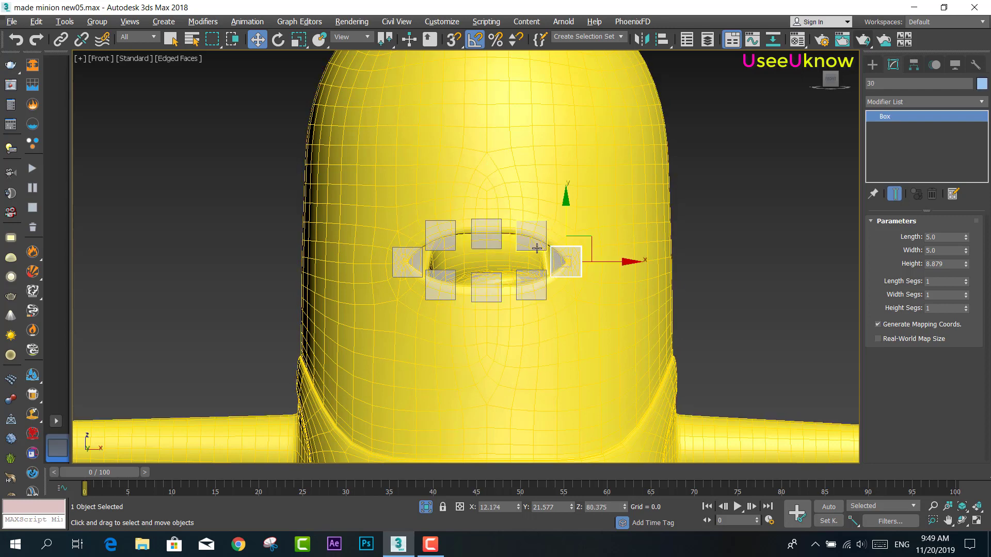
pyautogui.keyDown('ctrl'); pyautogui.click(534, 246); pyautogui.keyUp('ctrl')
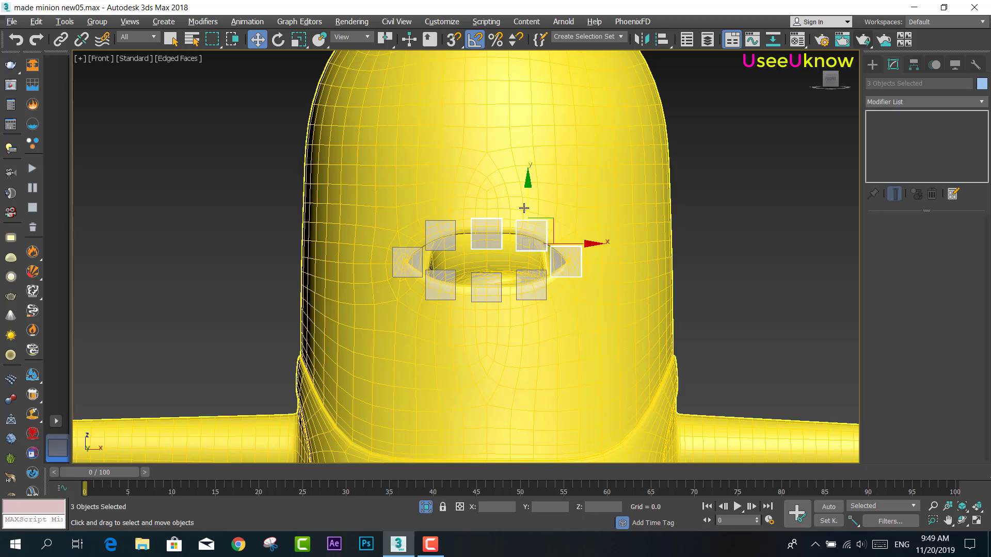
pyautogui.moveTo(528, 203); pyautogui.dragTo(530, 147)
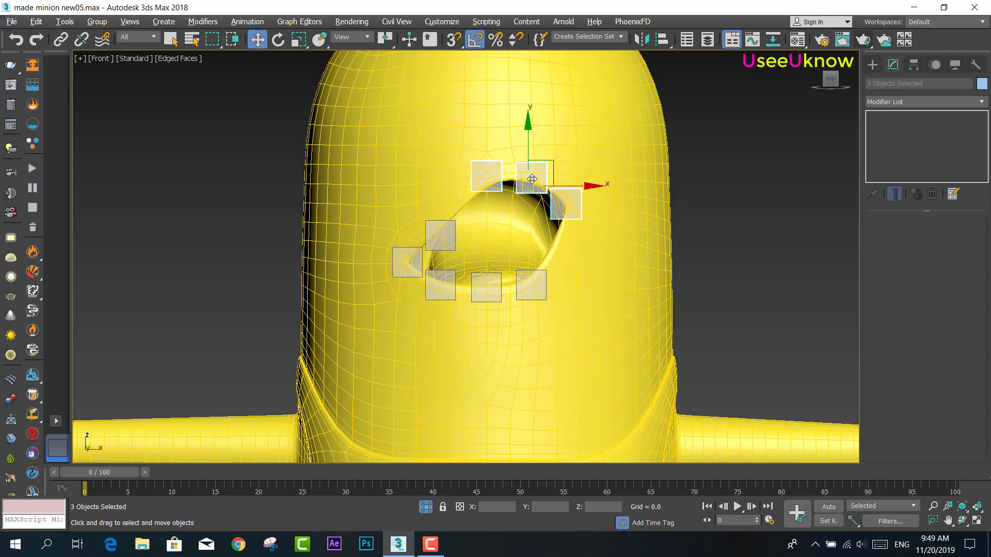
pyautogui.keyDown('ctrl'); pyautogui.click(569, 211); pyautogui.keyUp('ctrl')
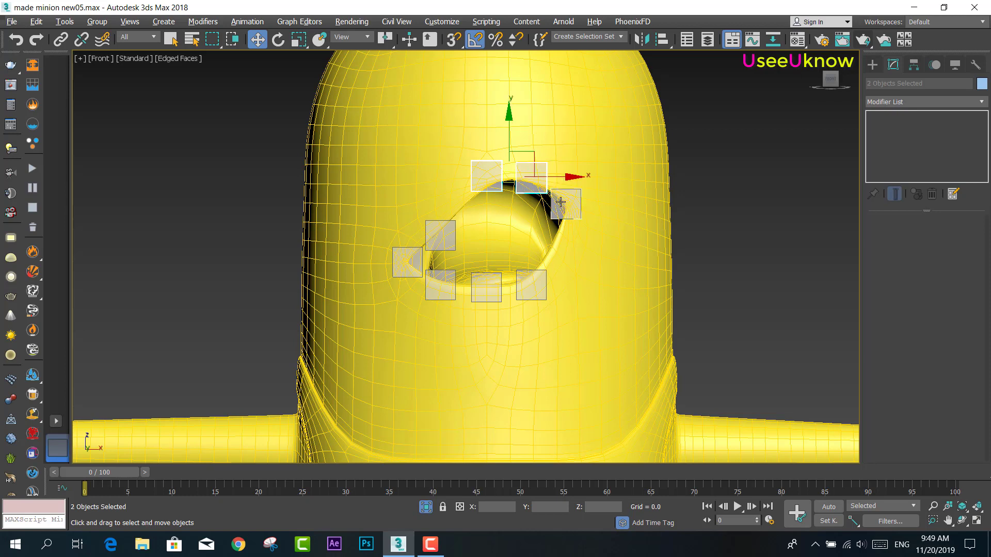
pyautogui.moveTo(508, 141); pyautogui.dragTo(526, 213)
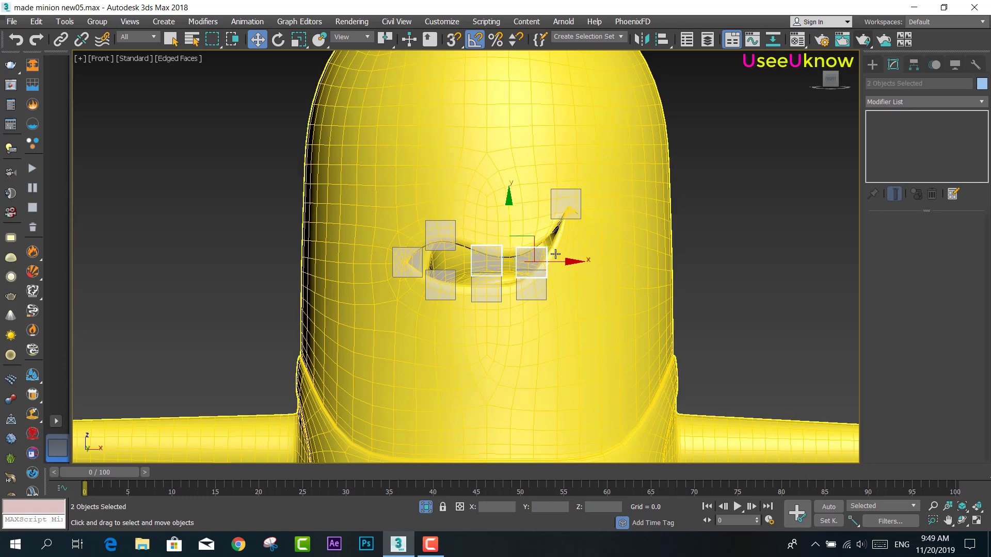
pyautogui.click(532, 255)
pyautogui.moveTo(532, 231); pyautogui.dragTo(531, 174)
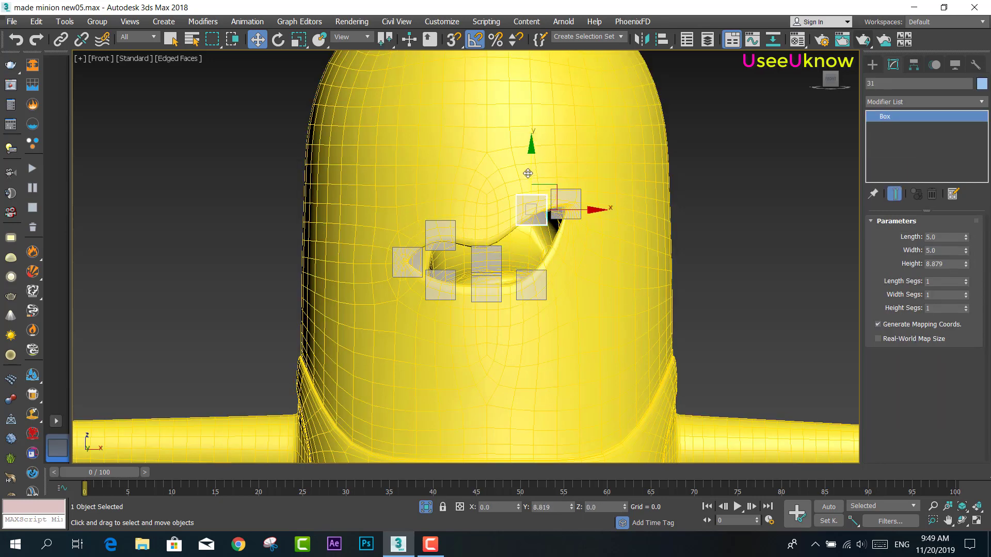
pyautogui.click(867, 44)
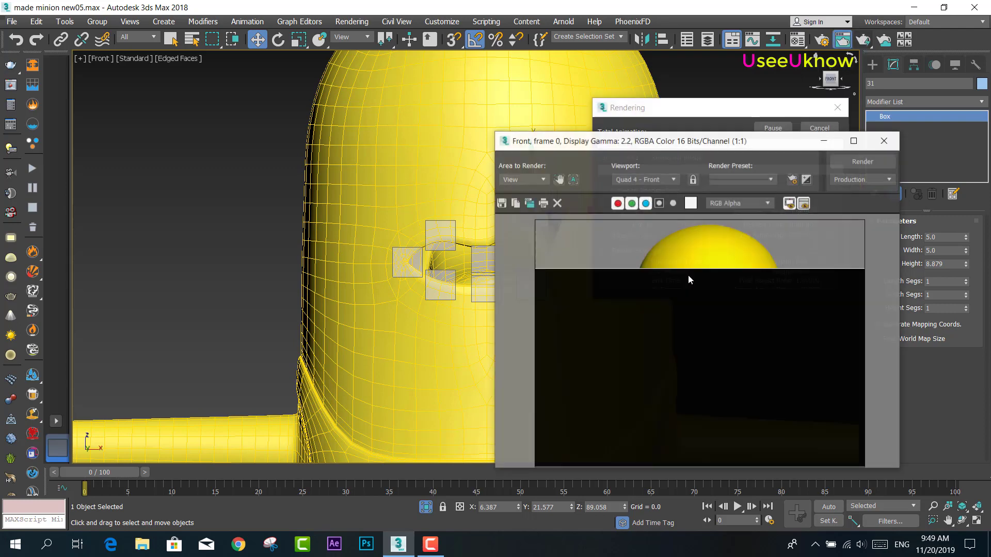
# Close the render, undo the last two box moves, and unhide all other objects
pyautogui.click(885, 141)
pyautogui.hotkey('ctrl', 'z')
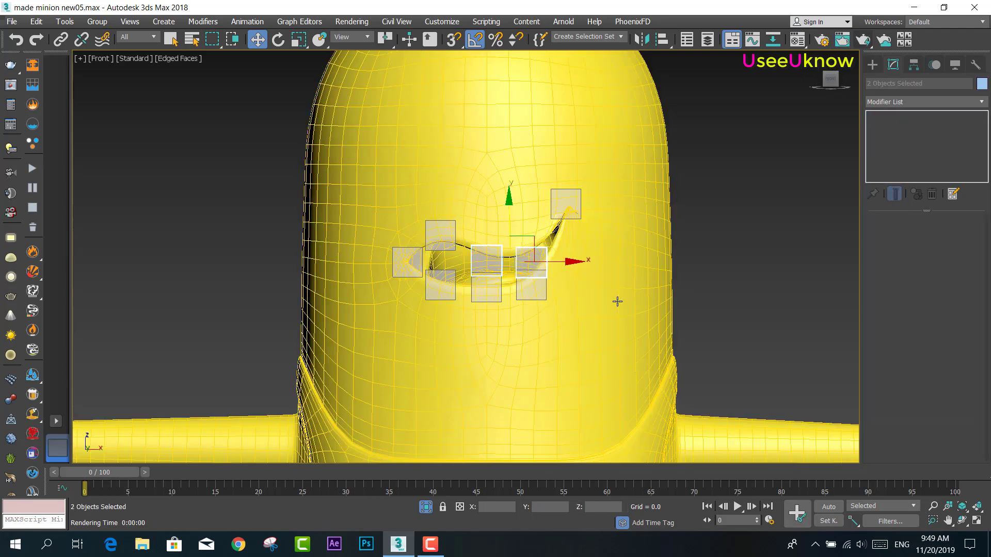
pyautogui.hotkey('ctrl', 'z')
pyautogui.hotkey('ctrl', 'z')
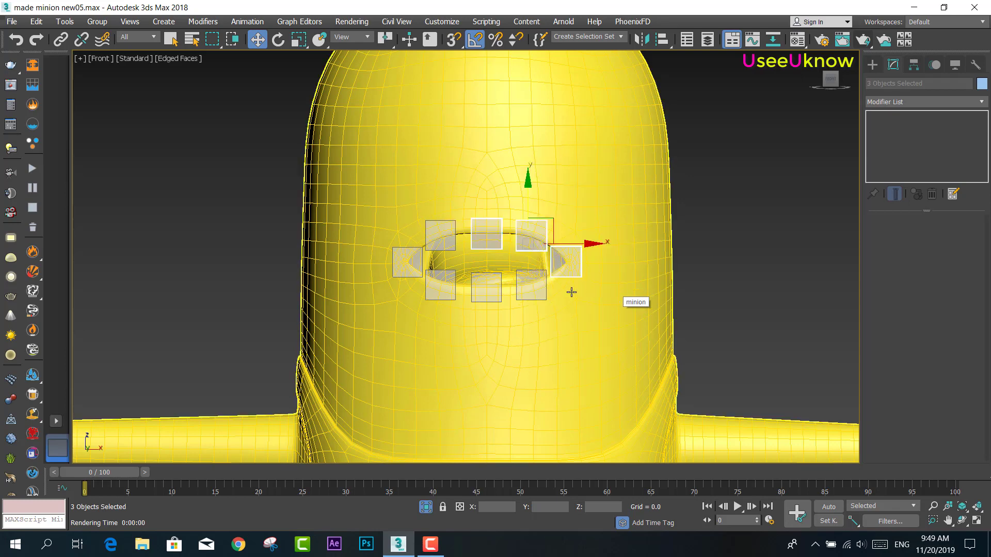
pyautogui.scroll(-2, 557, 289)
pyautogui.scroll(-2, 547, 310)
pyautogui.moveTo(547, 326); pyautogui.dragTo(538, 284, button='middle')
pyautogui.click(425, 506)
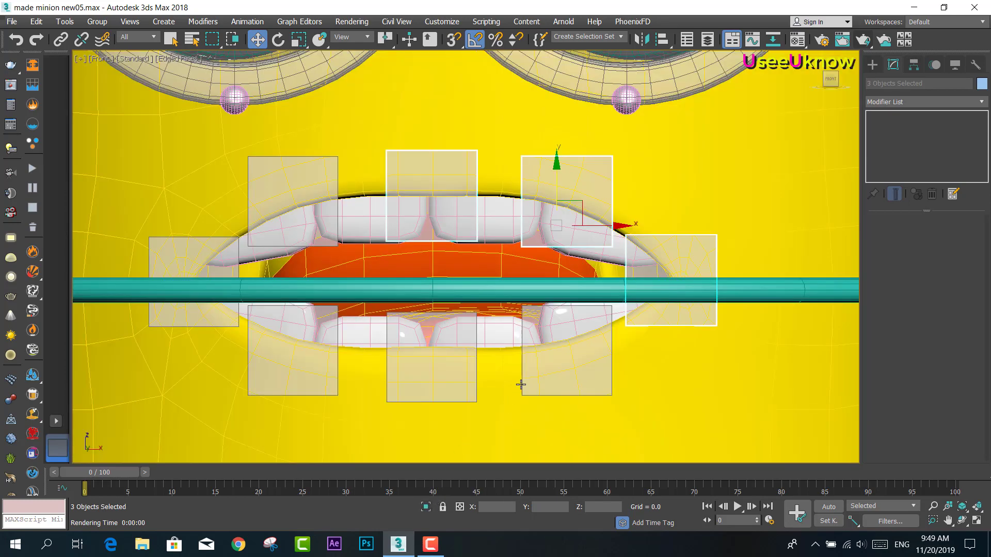
pyautogui.scroll(-3, 547, 387)
pyautogui.scroll(-3, 547, 387)
pyautogui.scroll(5, 552, 362)
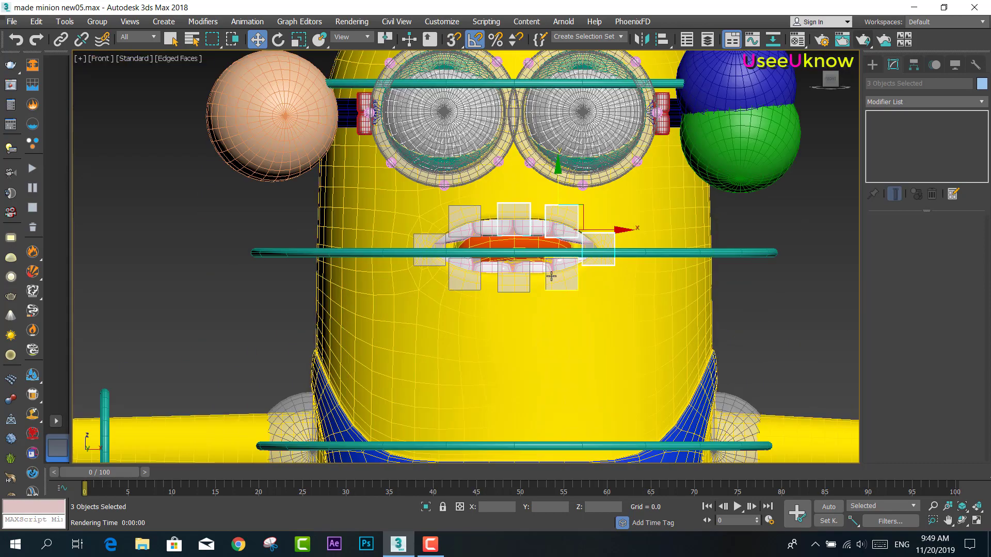
# Rotate the mouth torus controller 45 degrees and preview the result in a render
pyautogui.click(625, 253)
pyautogui.press('e')
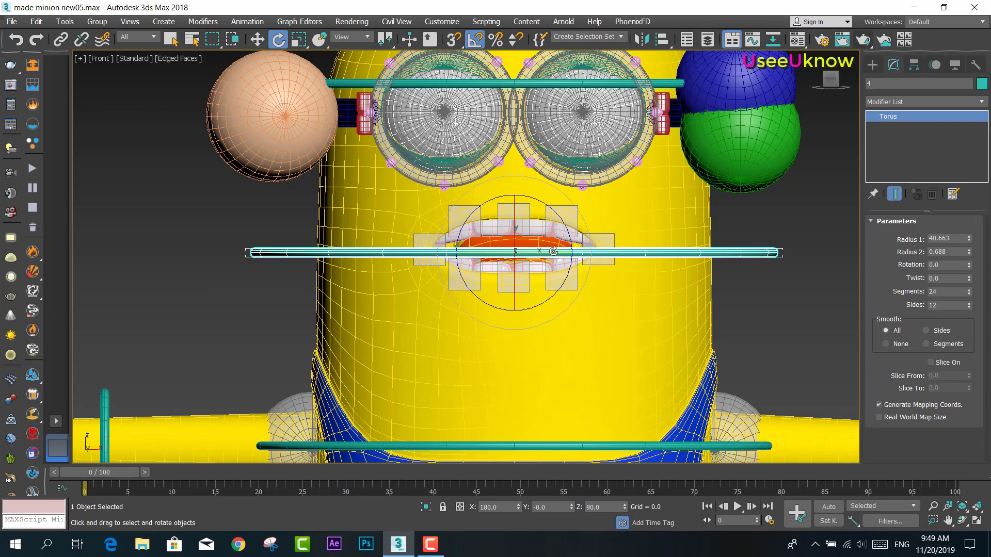
pyautogui.moveTo(554, 255)
pyautogui.mouseDown()
pyautogui.moveTo(578, 264)
pyautogui.moveTo(528, 273)
pyautogui.moveTo(552, 276)
pyautogui.mouseUp()
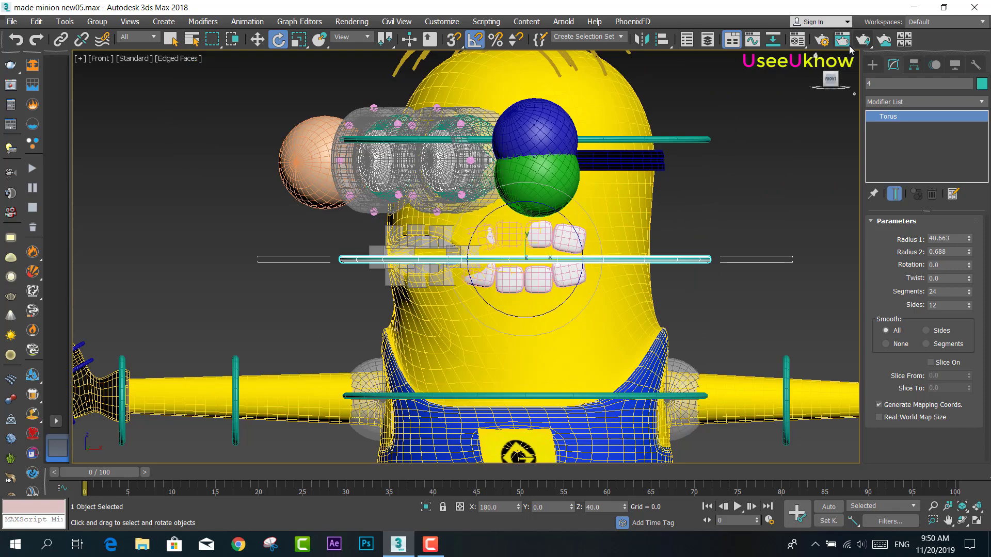
pyautogui.click(863, 40)
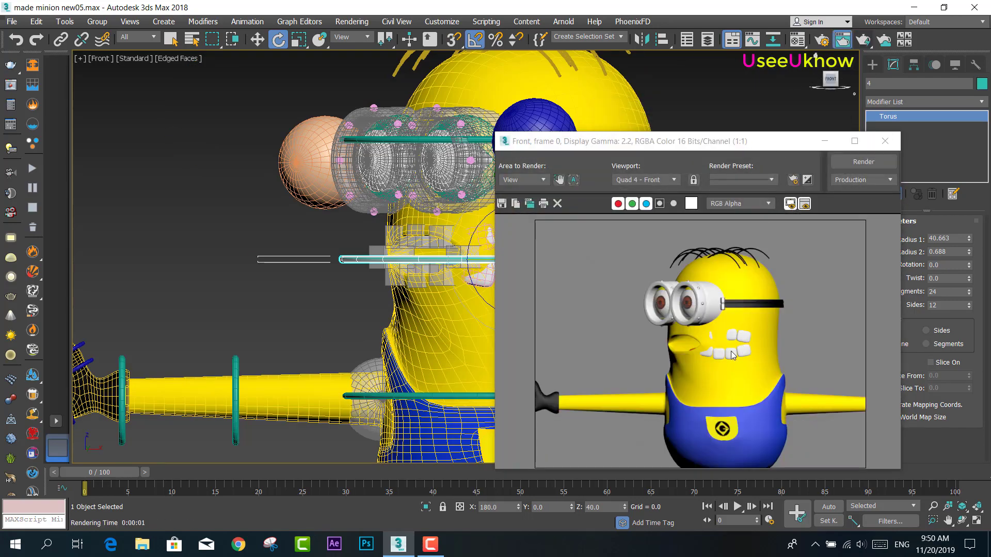
pyautogui.click(885, 140)
# Orbit to an angled view of the minion and render the whole character as a preview
pyautogui.moveTo(435, 267)
pyautogui.keyDown('alt'); pyautogui.mouseDown(button='middle')
pyautogui.moveTo(580, 262)
pyautogui.moveTo(625, 295)
pyautogui.moveTo(658, 410)
pyautogui.mouseUp(button='middle'); pyautogui.keyUp('alt')
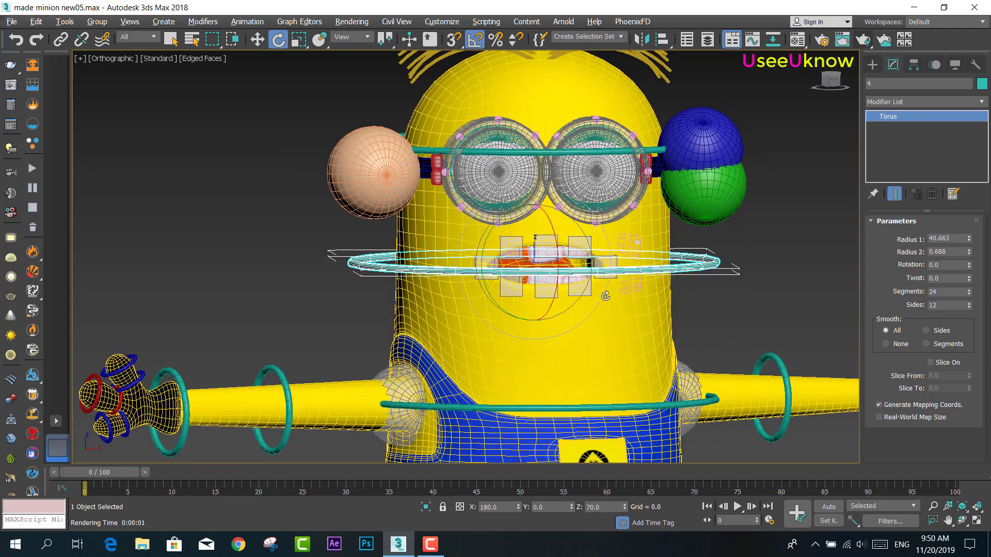
pyautogui.click(650, 406)
pyautogui.moveTo(579, 402)
pyautogui.keyDown('alt'); pyautogui.mouseDown(button='middle')
pyautogui.moveTo(595, 314)
pyautogui.moveTo(541, 288)
pyautogui.moveTo(571, 283)
pyautogui.mouseUp(button='middle'); pyautogui.keyUp('alt')
pyautogui.scroll(-3, 595, 314)
pyautogui.scroll(-2, 588, 288)
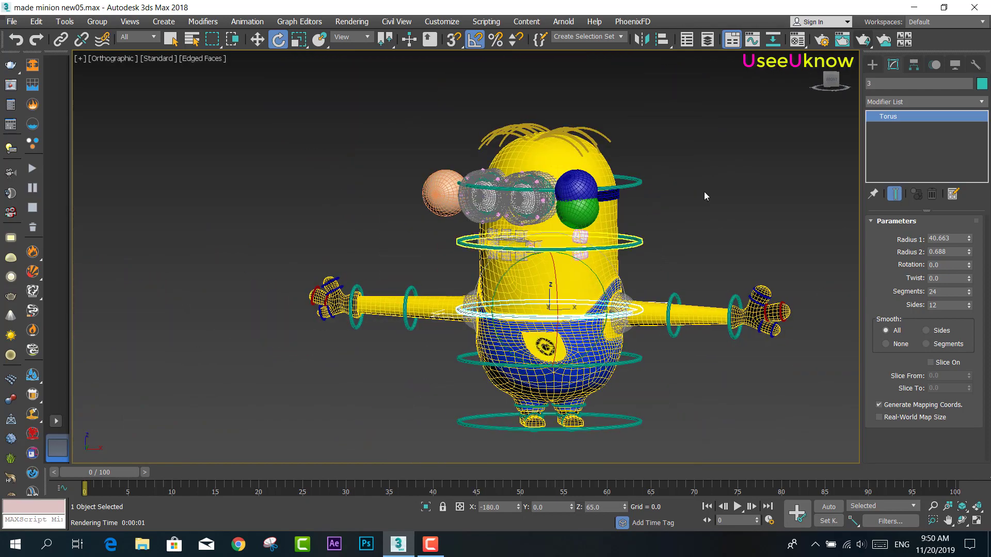
pyautogui.click(862, 40)
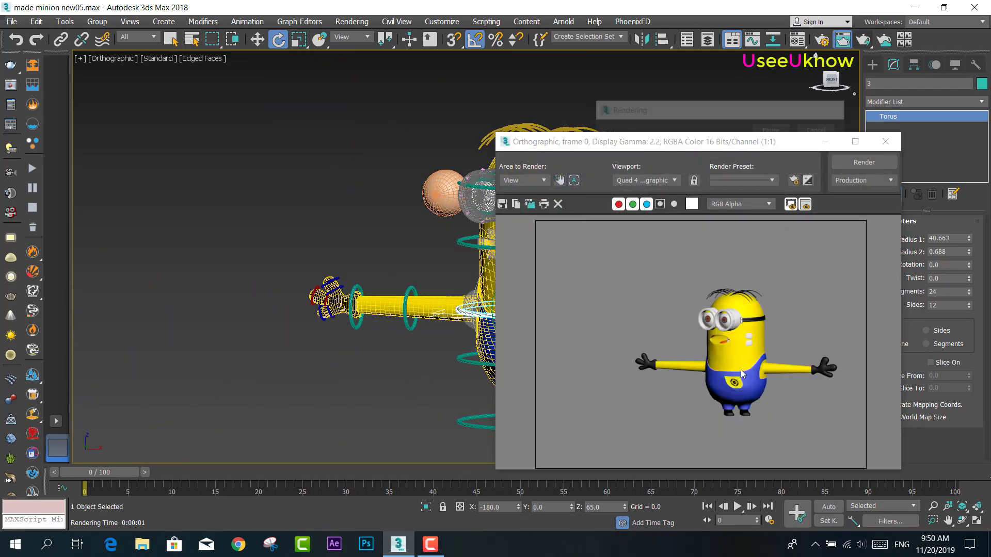
pyautogui.moveTo(371, 270); pyautogui.dragTo(371, 220, button='middle')
pyautogui.scroll(2, 372, 219)
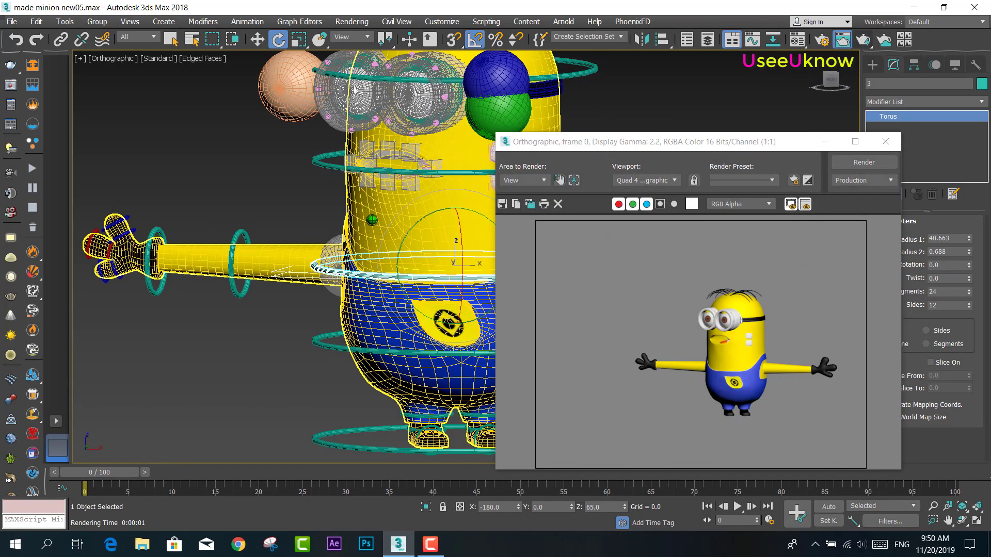
pyautogui.scroll(2, 372, 219)
pyautogui.scroll(2, 371, 219)
pyautogui.scroll(1, 372, 219)
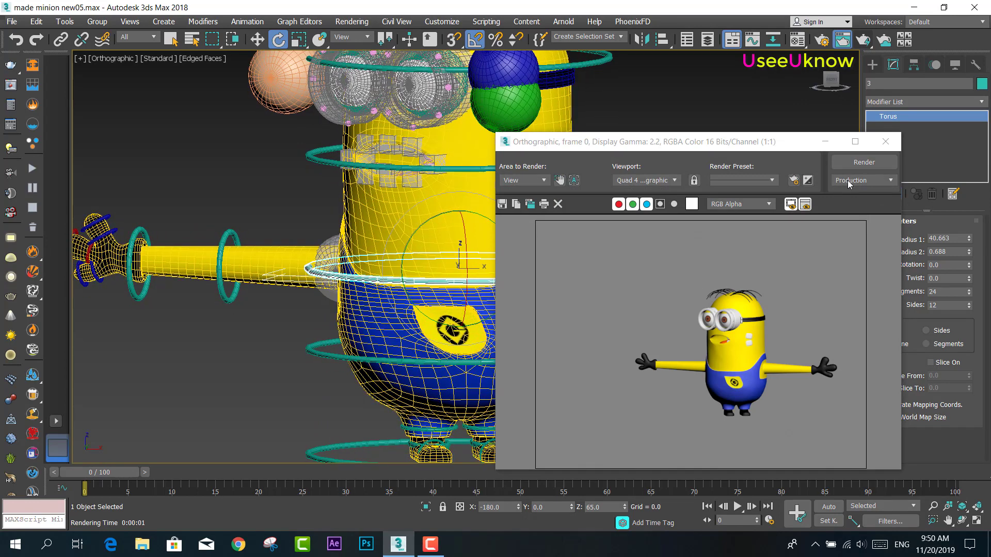
pyautogui.click(863, 162)
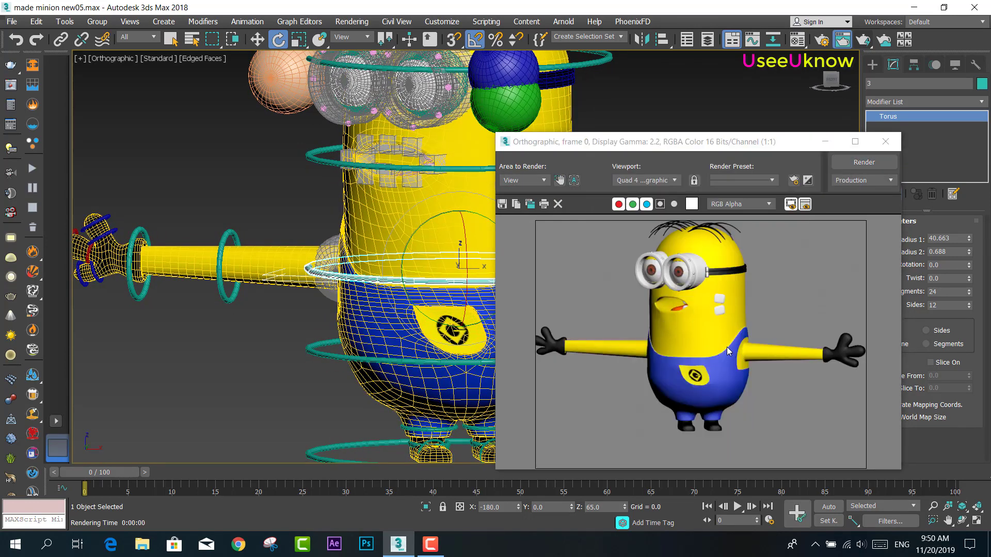
pyautogui.click(883, 147)
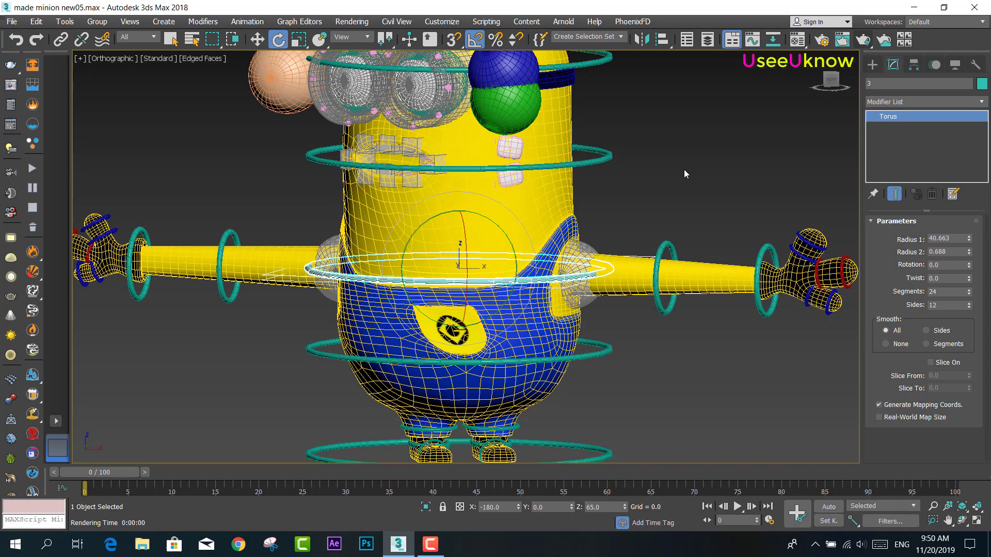
# Select the mouth-level ring and save the minion scene with File > Save
pyautogui.click(606, 184)
pyautogui.scroll(-1, 612, 207)
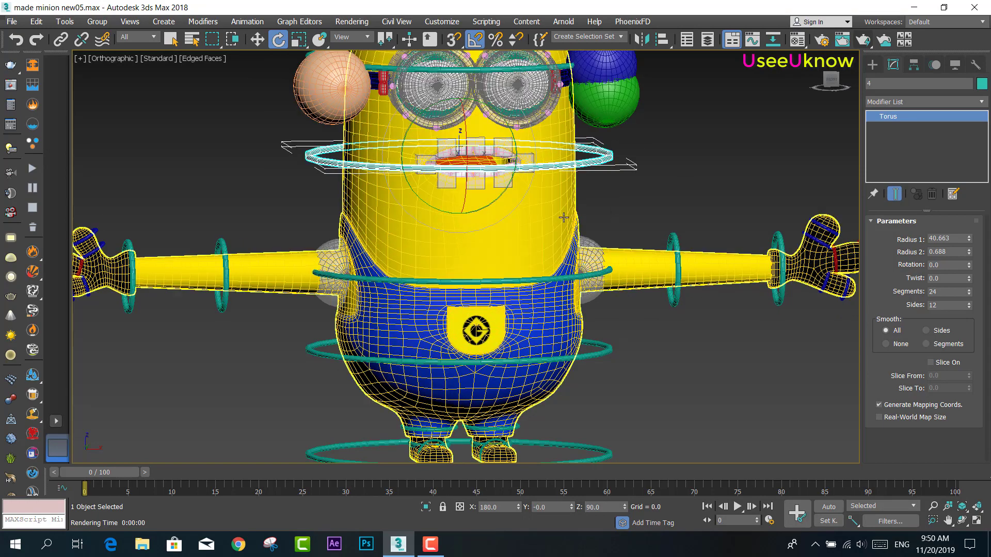
pyautogui.scroll(-2, 612, 209)
pyautogui.scroll(-1, 593, 227)
pyautogui.click(16, 24)
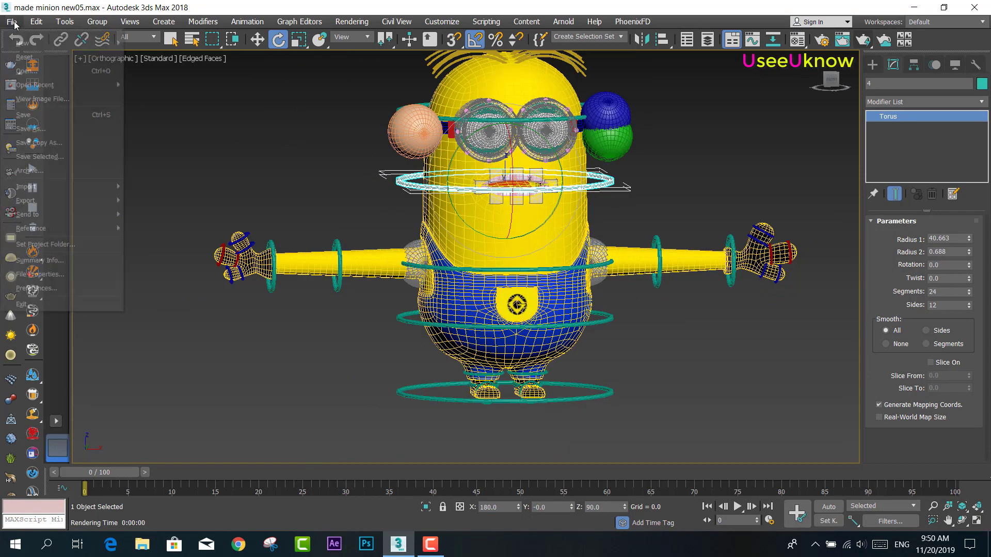
pyautogui.click(79, 116)
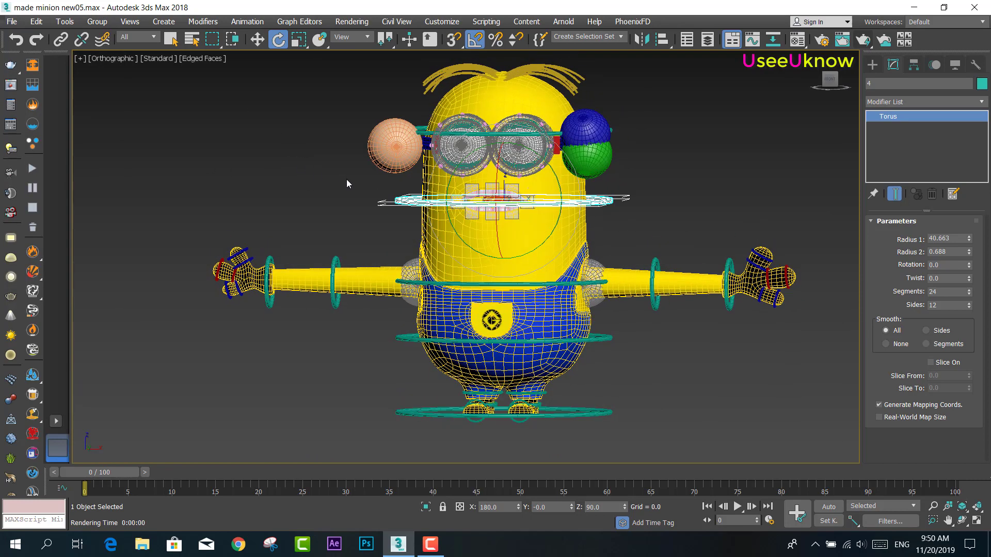
# Return to a zoomed front view of the head and select the right side mouth box
pyautogui.scroll(1, 349, 180)
pyautogui.scroll(2, 355, 185)
pyautogui.moveTo(355, 185); pyautogui.dragTo(270, 194, button='middle')
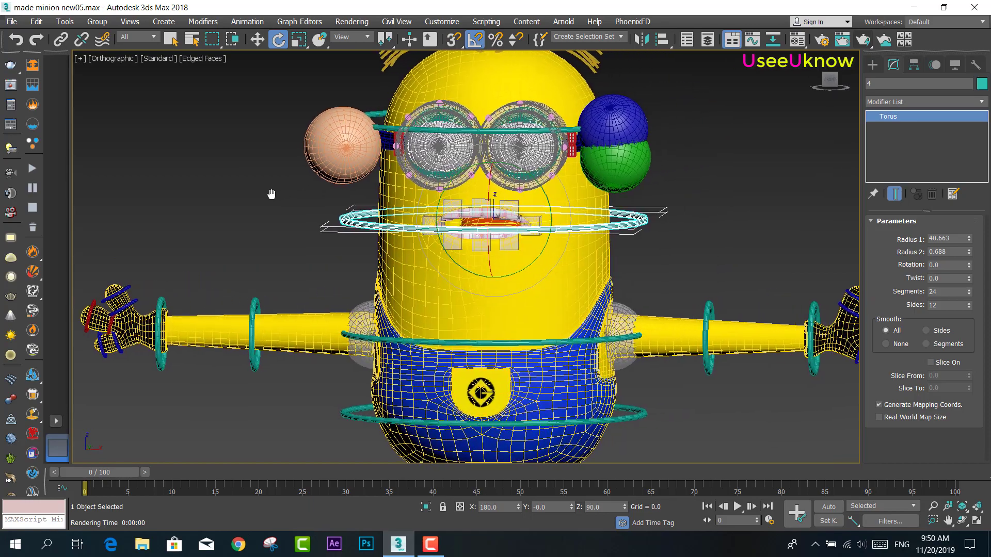
pyautogui.keyDown('alt'); pyautogui.moveTo(614, 281); pyautogui.dragTo(651, 240, button='middle'); pyautogui.keyUp('alt')
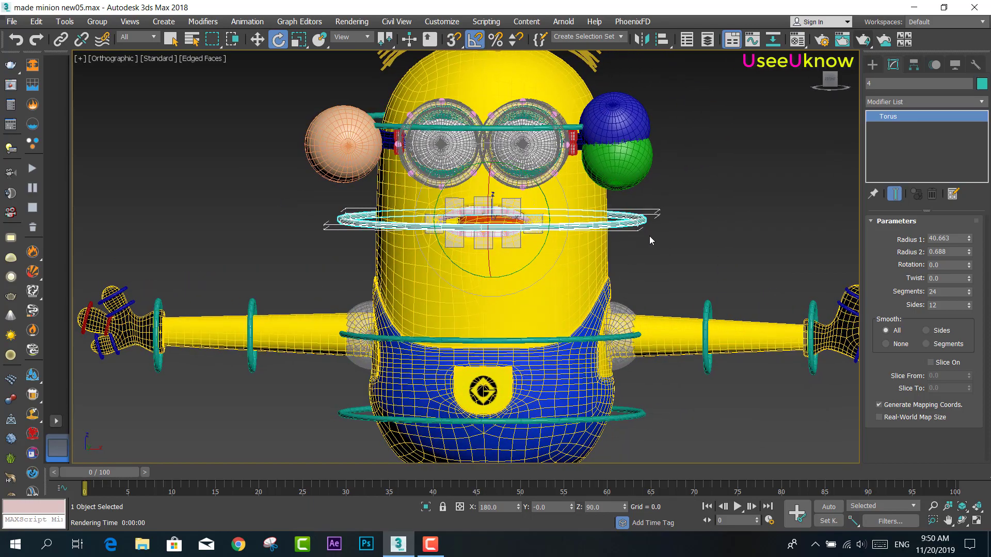
pyautogui.press('f')
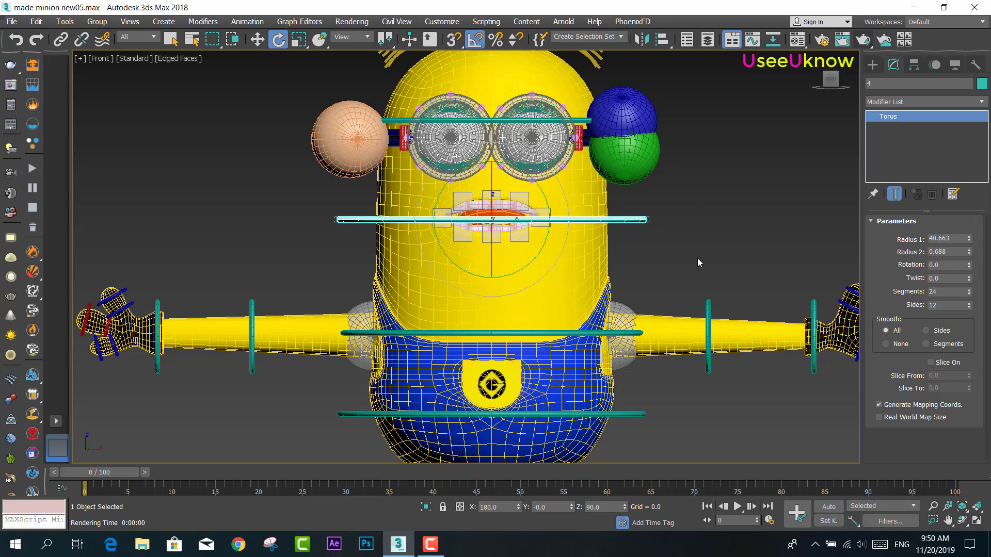
pyautogui.scroll(3, 609, 243)
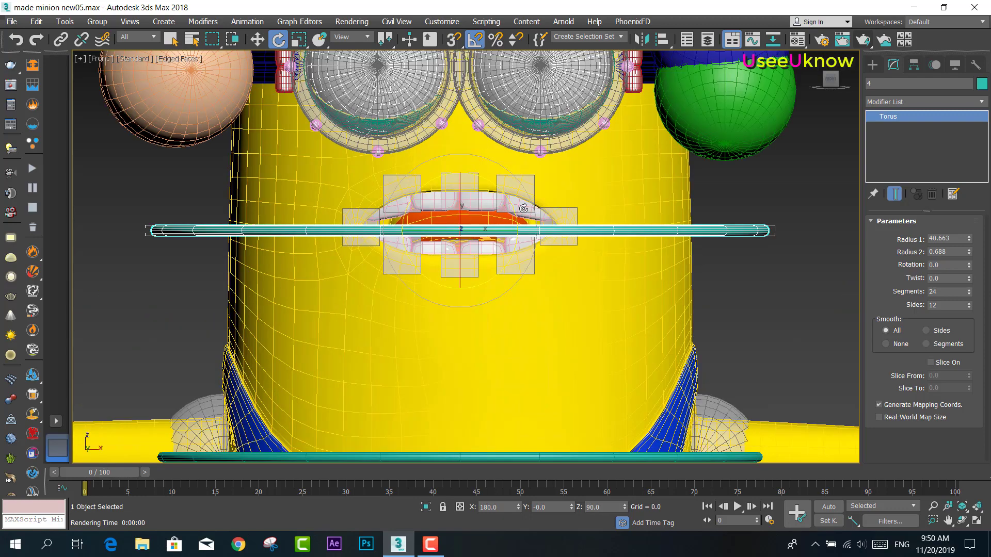
pyautogui.scroll(2, 612, 246)
pyautogui.scroll(1, 614, 248)
pyautogui.click(614, 247)
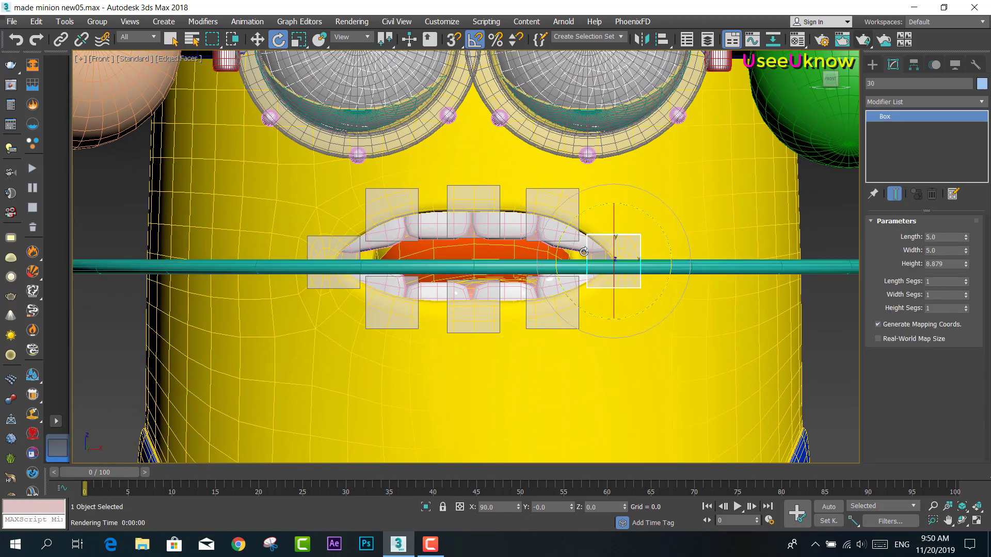
# Select both side mouth boxes and raise them to upper-lip level
pyautogui.keyDown('ctrl'); pyautogui.click(320, 250); pyautogui.keyUp('ctrl')
pyautogui.click(255, 45)
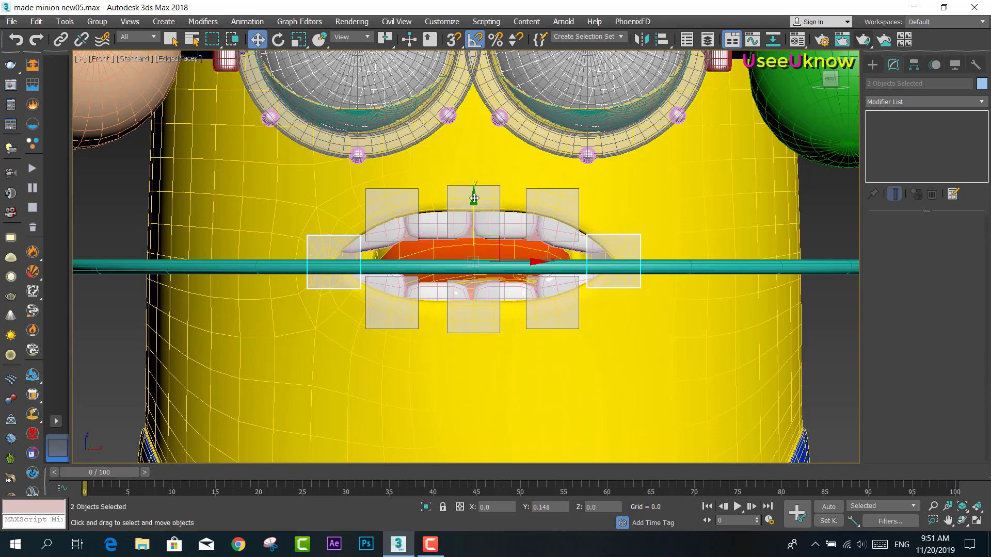
pyautogui.moveTo(474, 199)
pyautogui.mouseDown()
pyautogui.moveTo(472, 151)
pyautogui.moveTo(474, 164)
pyautogui.mouseUp()
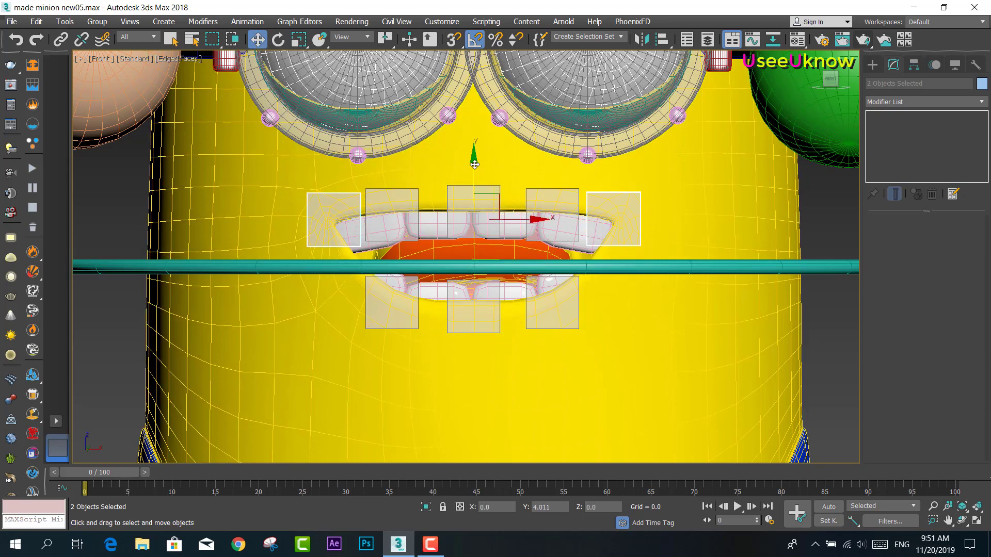
pyautogui.click(620, 219)
pyautogui.keyDown('ctrl'); pyautogui.click(356, 236); pyautogui.keyUp('ctrl')
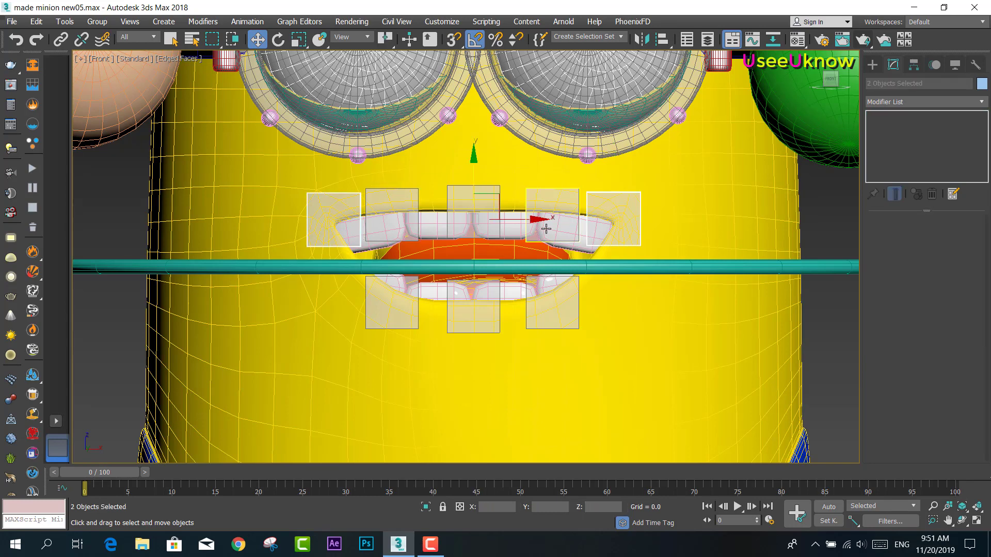
pyautogui.click(613, 228)
pyautogui.keyDown('ctrl'); pyautogui.click(345, 224); pyautogui.keyUp('ctrl')
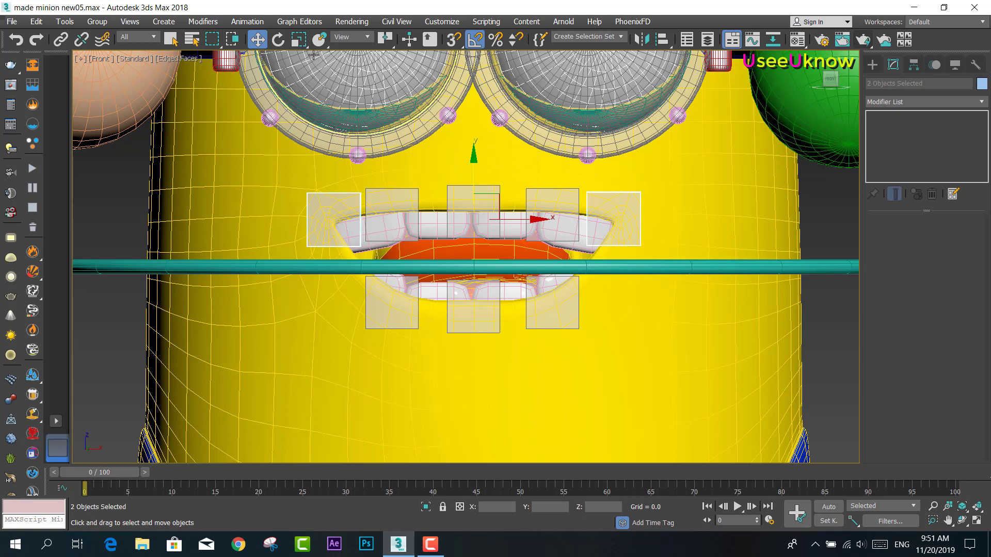
# Scale the side boxes apart in X and push them back against the face in Left view
pyautogui.press('r')
pyautogui.moveTo(537, 221); pyautogui.dragTo(564, 221)
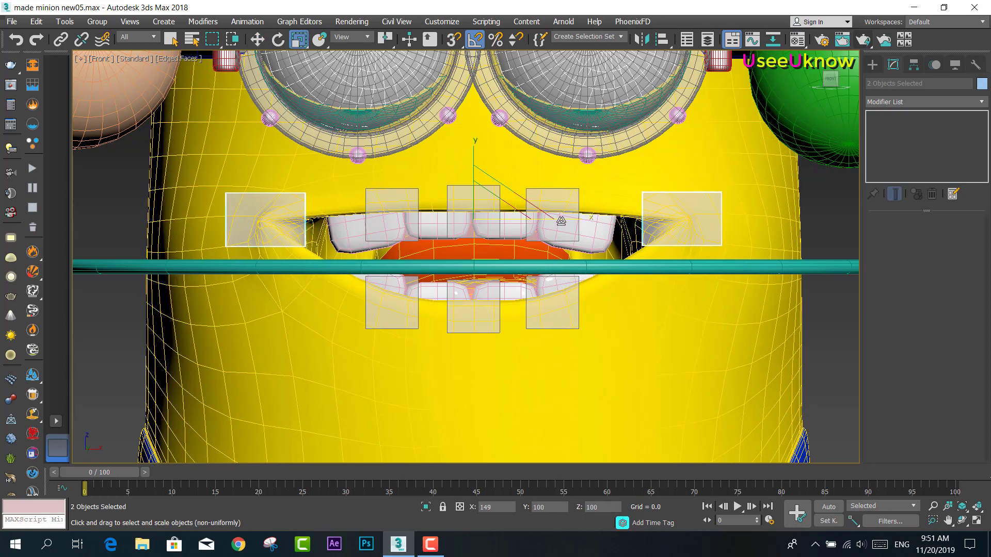
pyautogui.moveTo(568, 227)
pyautogui.keyDown('alt'); pyautogui.mouseDown(button='middle')
pyautogui.moveTo(602, 277)
pyautogui.moveTo(680, 250)
pyautogui.mouseUp(button='middle'); pyautogui.keyUp('alt')
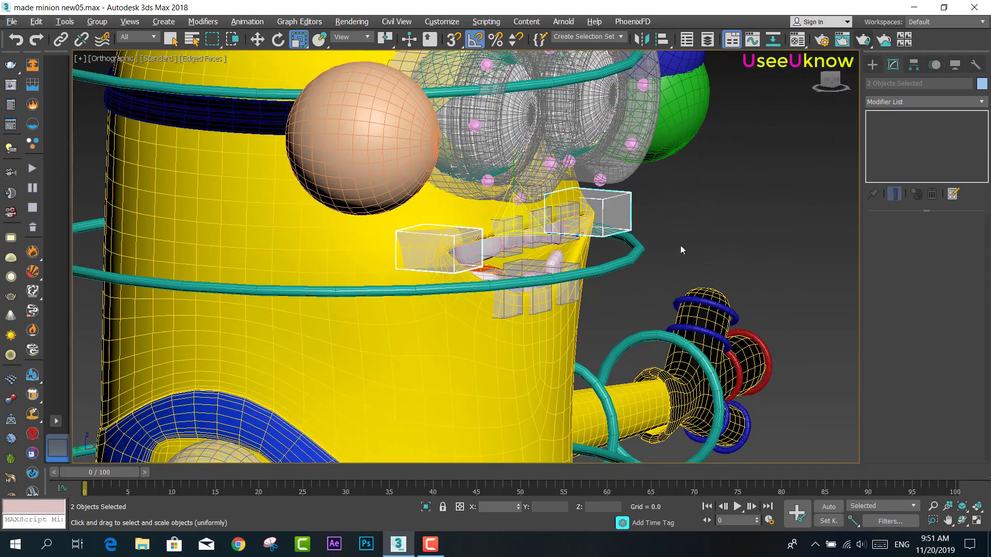
pyautogui.click(826, 82)
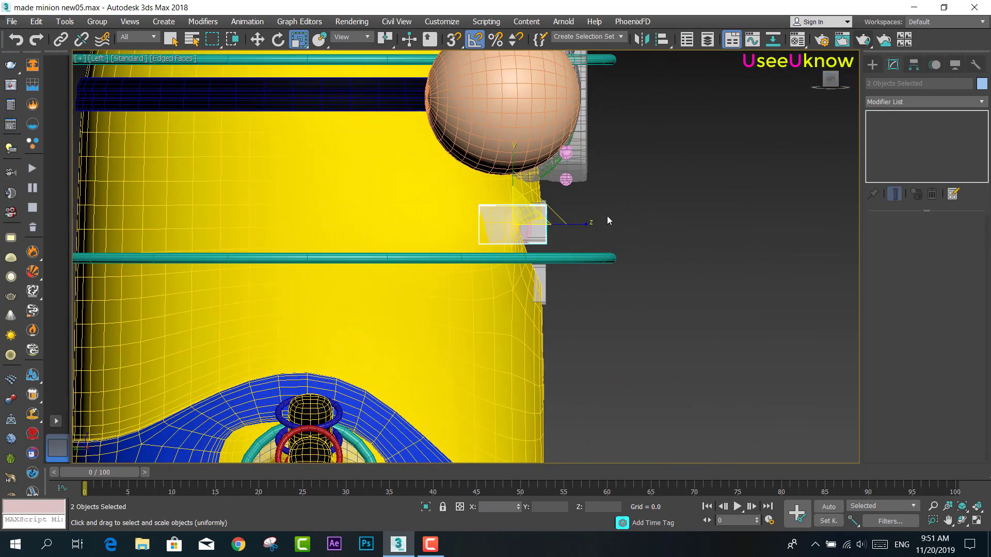
pyautogui.keyDown('alt'); pyautogui.moveTo(607, 221); pyautogui.dragTo(615, 220, button='middle'); pyautogui.keyUp('alt')
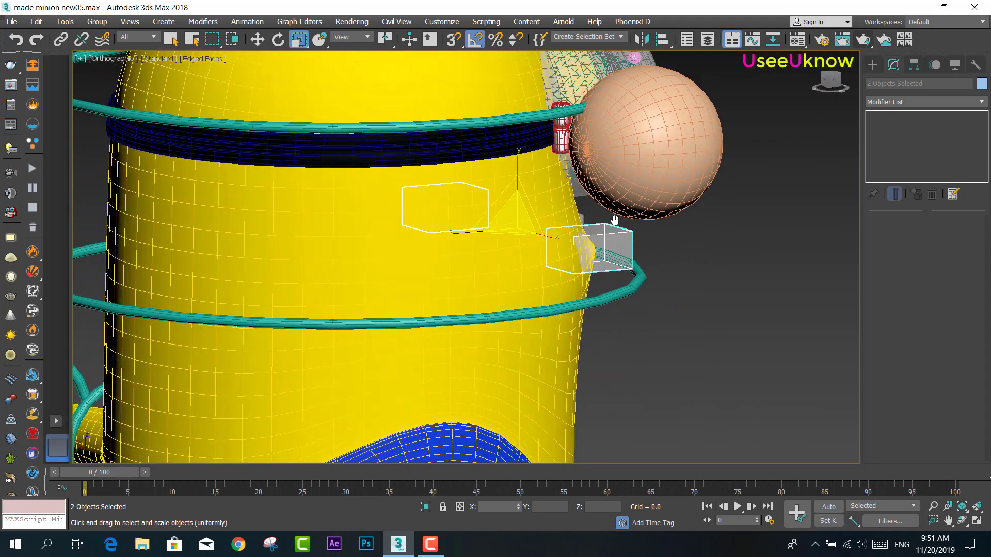
pyautogui.press('w')
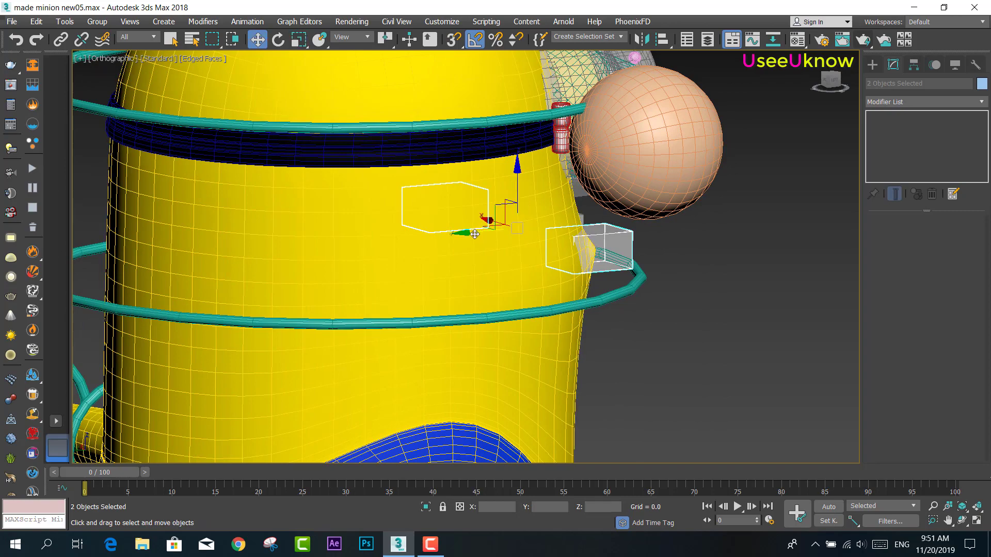
pyautogui.moveTo(473, 234); pyautogui.dragTo(449, 233)
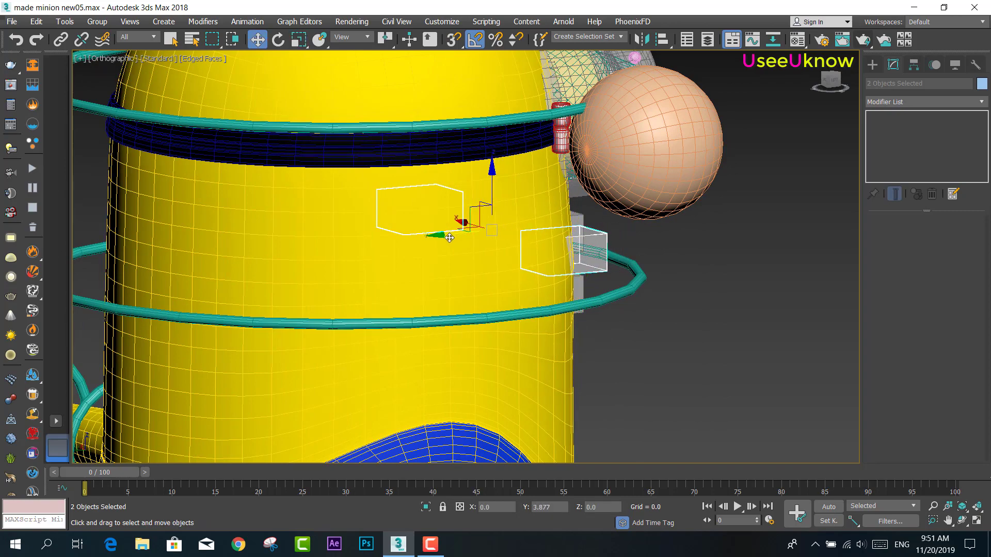
pyautogui.moveTo(516, 243)
pyautogui.keyDown('alt'); pyautogui.mouseDown(button='middle')
pyautogui.moveTo(593, 251)
pyautogui.moveTo(428, 253)
pyautogui.mouseUp(button='middle'); pyautogui.keyUp('alt')
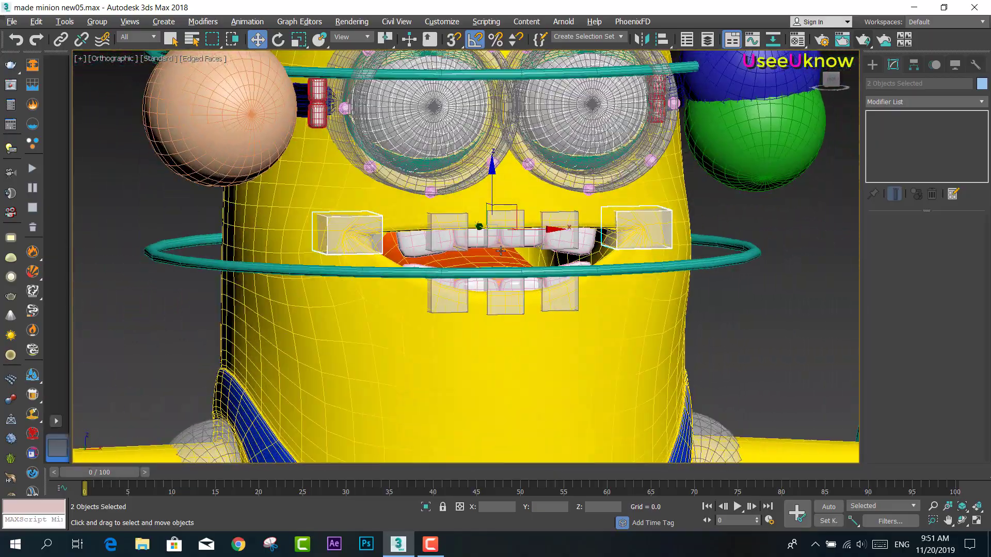
# Scale the side boxes inward to the mouth corners and refine their depth against the face
pyautogui.click(830, 80)
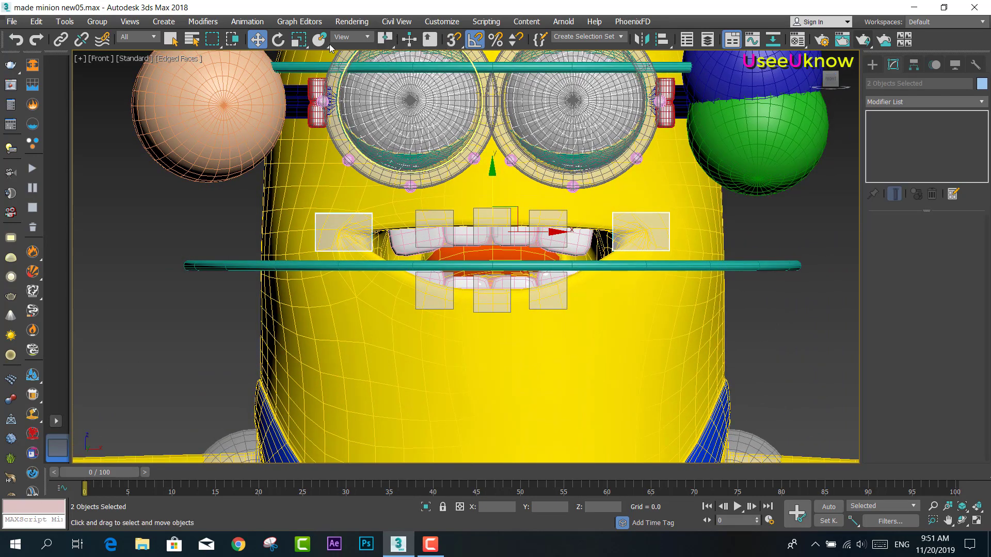
pyautogui.click(296, 41)
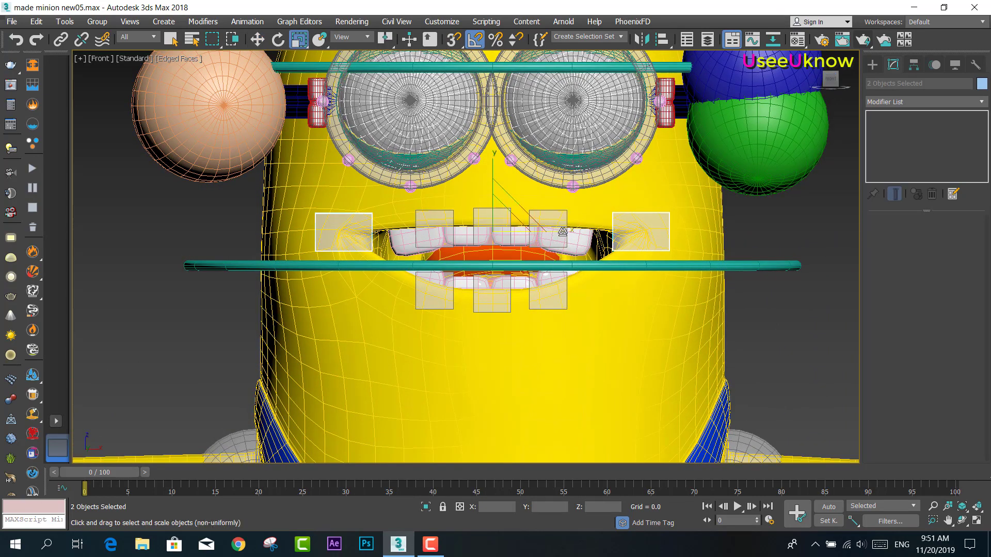
pyautogui.moveTo(563, 232); pyautogui.dragTo(555, 233)
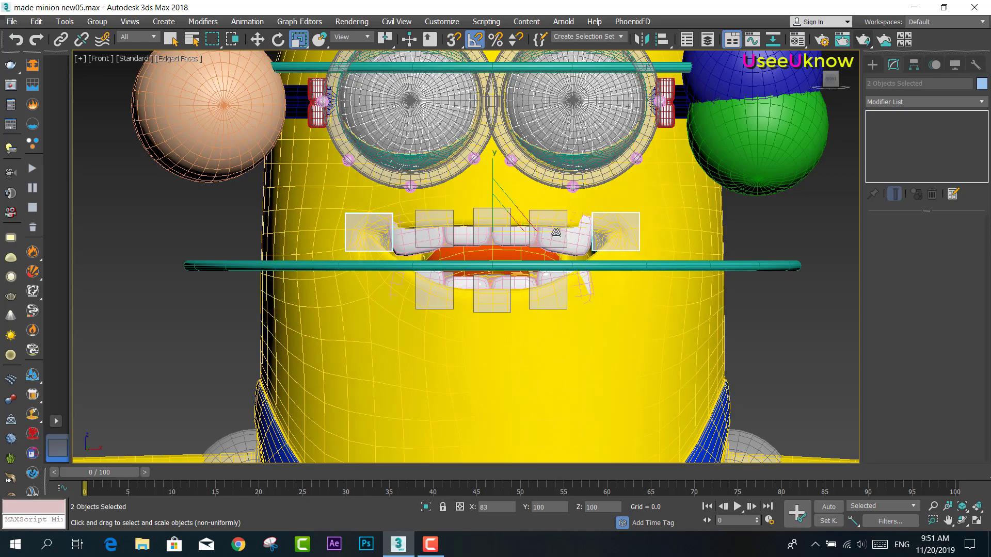
pyautogui.keyDown('alt'); pyautogui.moveTo(556, 233); pyautogui.dragTo(611, 237, button='middle'); pyautogui.keyUp('alt')
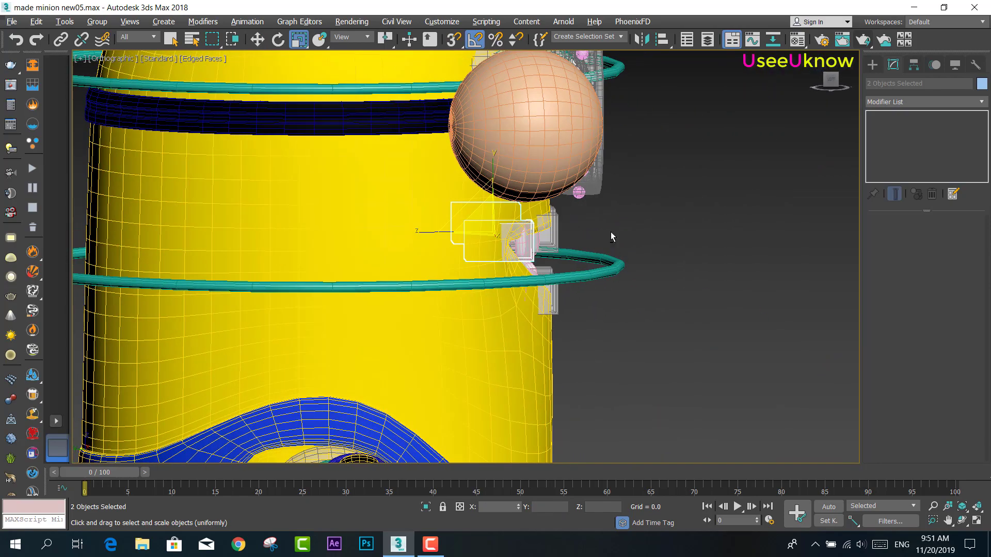
pyautogui.click(262, 44)
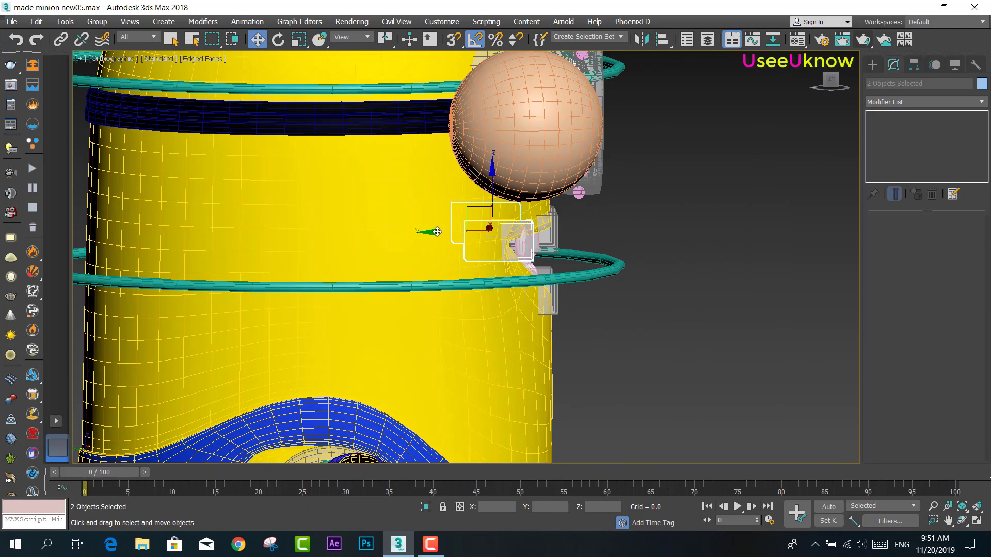
pyautogui.moveTo(437, 232); pyautogui.dragTo(459, 233)
pyautogui.moveTo(459, 233)
pyautogui.keyDown('alt'); pyautogui.mouseDown(button='middle')
pyautogui.moveTo(485, 287)
pyautogui.moveTo(608, 283)
pyautogui.mouseUp(button='middle'); pyautogui.keyUp('alt')
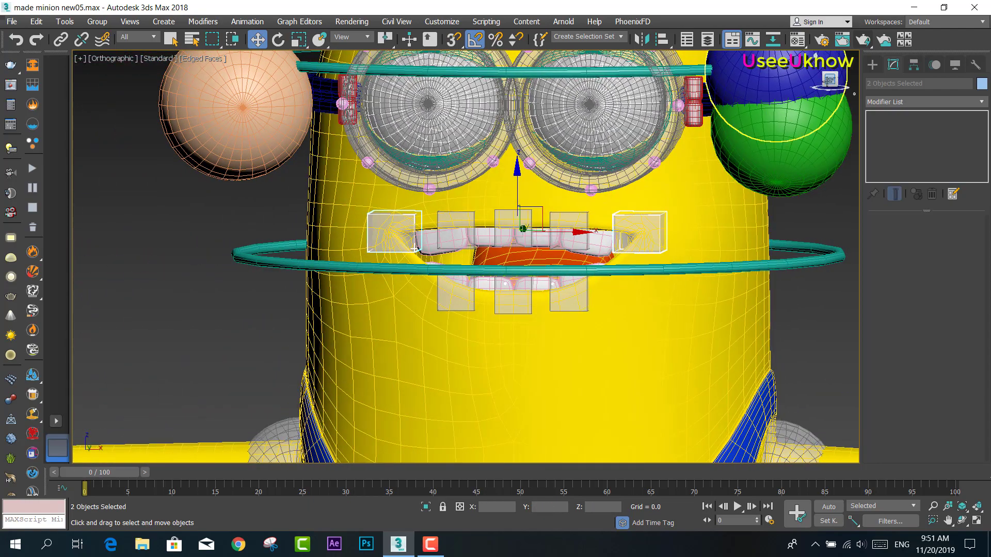
pyautogui.click(829, 80)
pyautogui.scroll(1, 640, 238)
pyautogui.scroll(1, 640, 238)
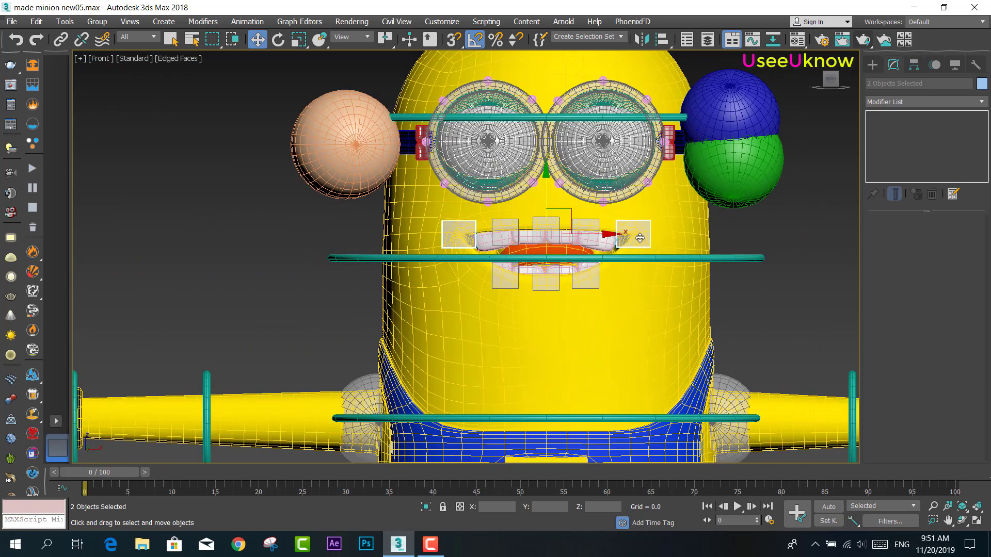
# Scale the side boxes' spacing to 89% and lower two upper mouth boxes slightly
pyautogui.click(299, 41)
pyautogui.moveTo(615, 236); pyautogui.dragTo(609, 236)
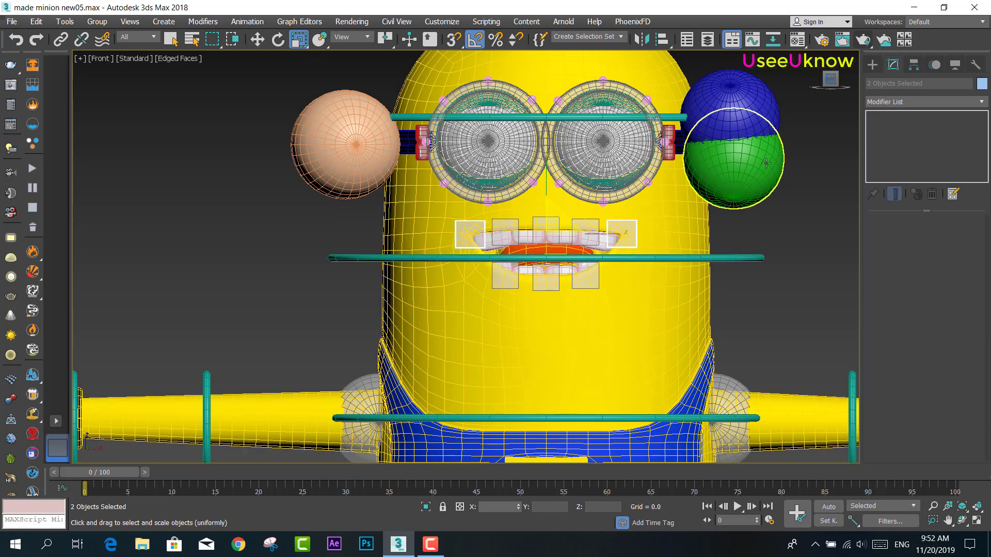
pyautogui.click(756, 233)
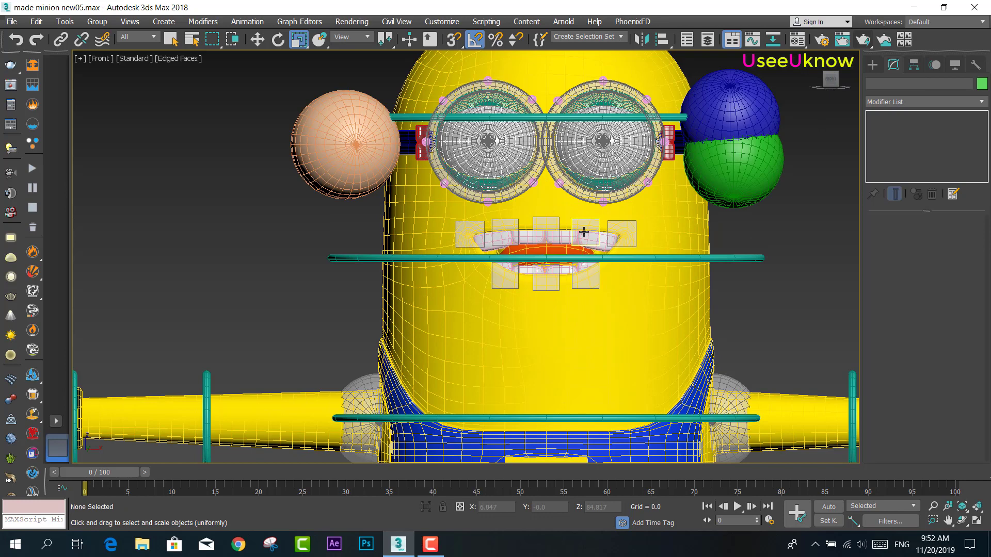
pyautogui.click(553, 232)
pyautogui.keyDown('ctrl'); pyautogui.click(583, 229); pyautogui.keyUp('ctrl')
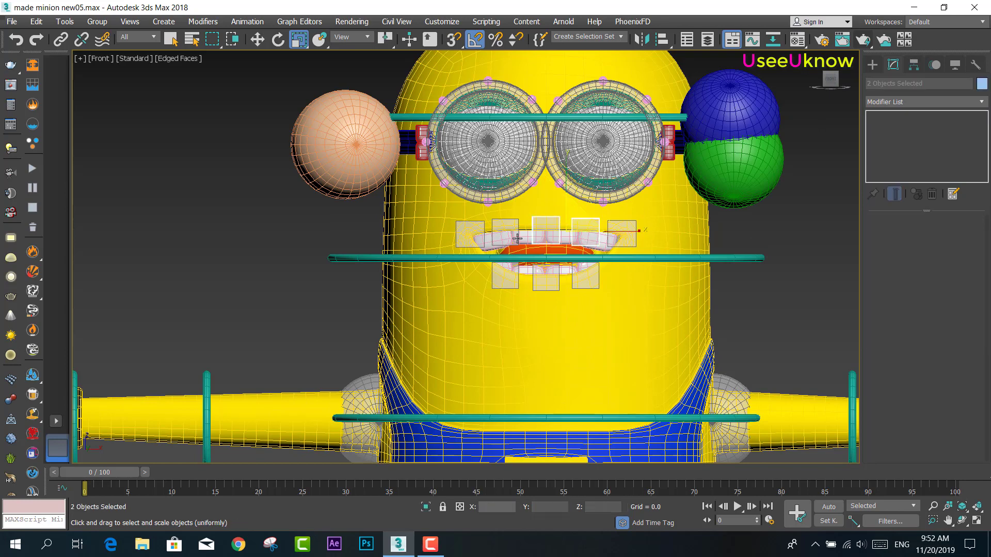
pyautogui.press('w')
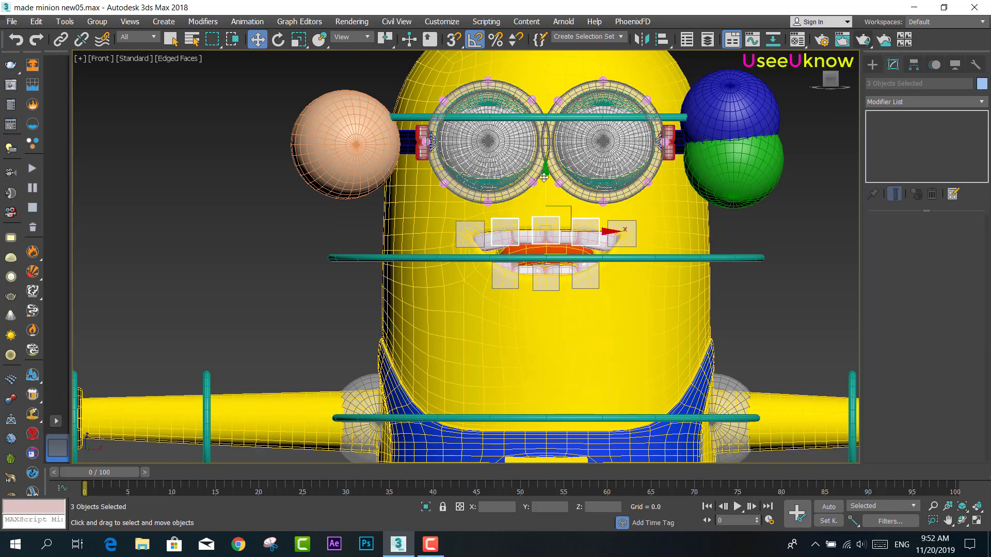
pyautogui.moveTo(546, 180); pyautogui.dragTo(547, 180)
# Frame the face in Front view and rectangle-select the 17 objects around the mouth
pyautogui.scroll(3, 547, 217)
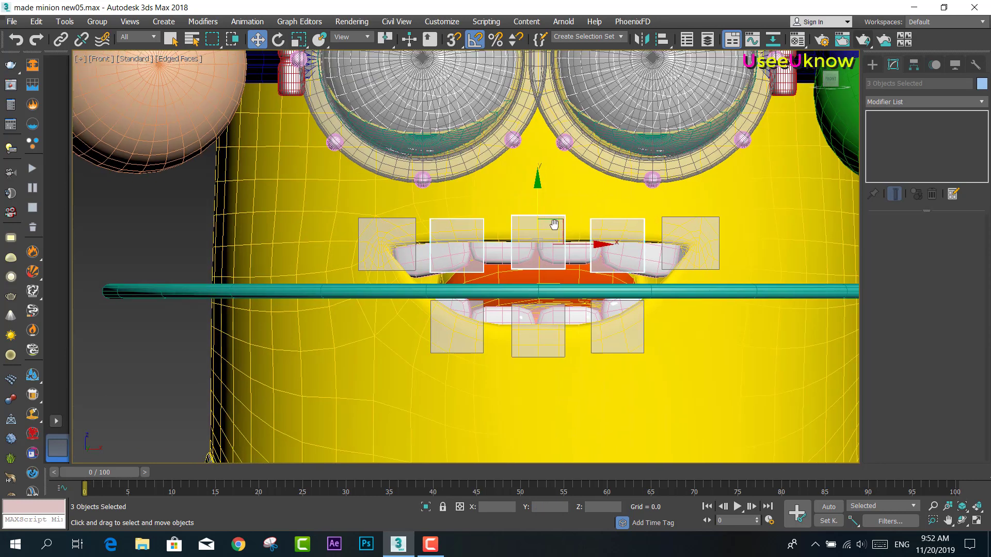
pyautogui.scroll(1, 548, 217)
pyautogui.moveTo(692, 248); pyautogui.dragTo(498, 215, button='middle')
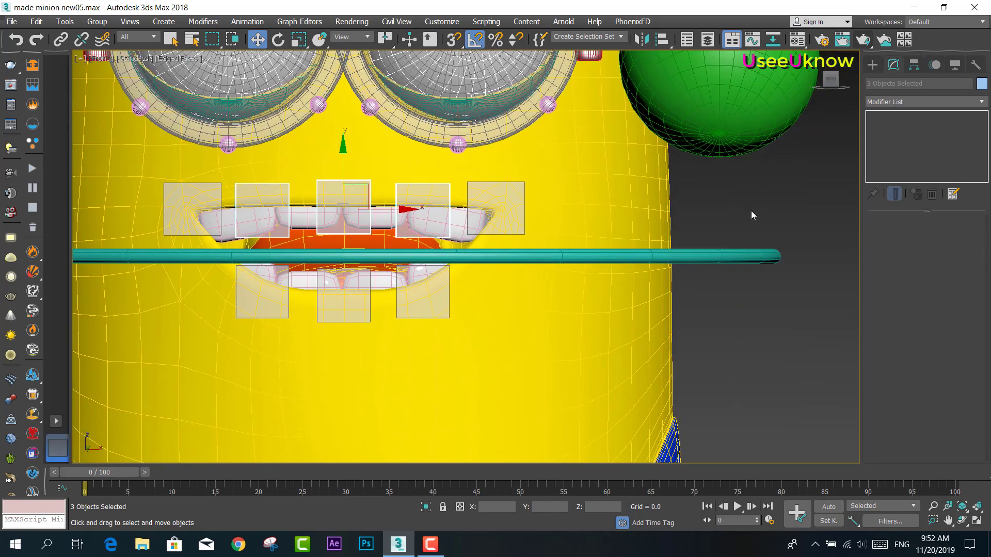
pyautogui.click(751, 210)
pyautogui.moveTo(544, 282); pyautogui.dragTo(652, 271, button='middle')
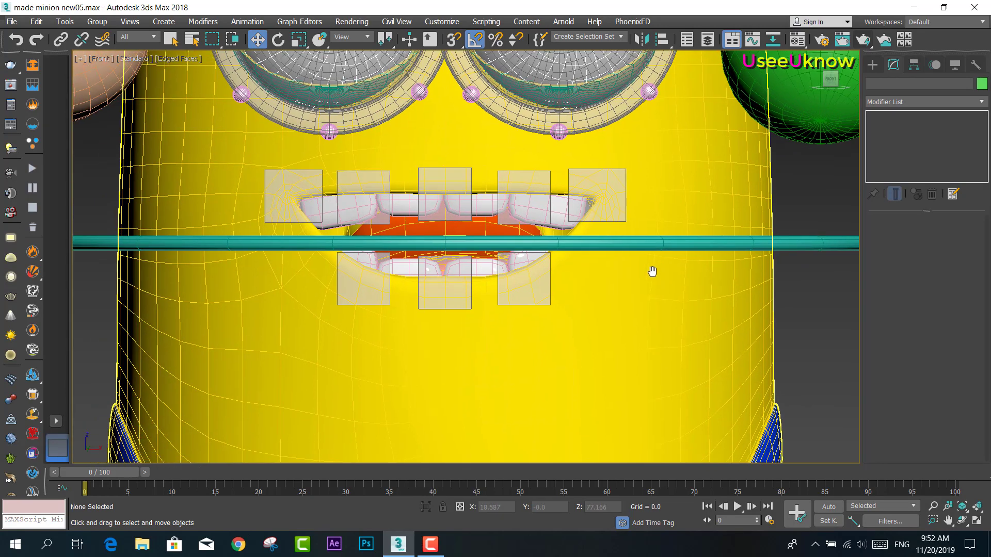
pyautogui.scroll(-2, 792, 300)
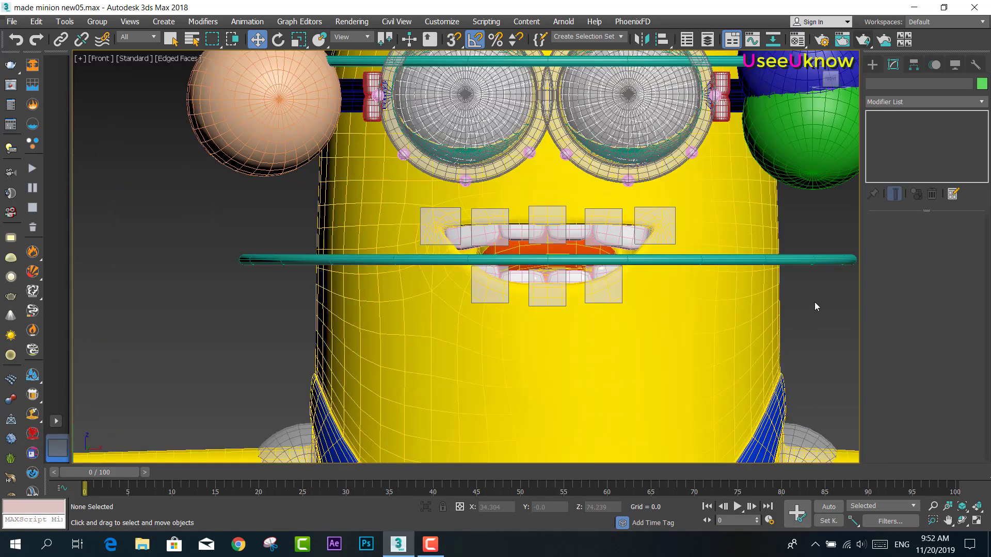
pyautogui.moveTo(252, 225); pyautogui.dragTo(251, 225)
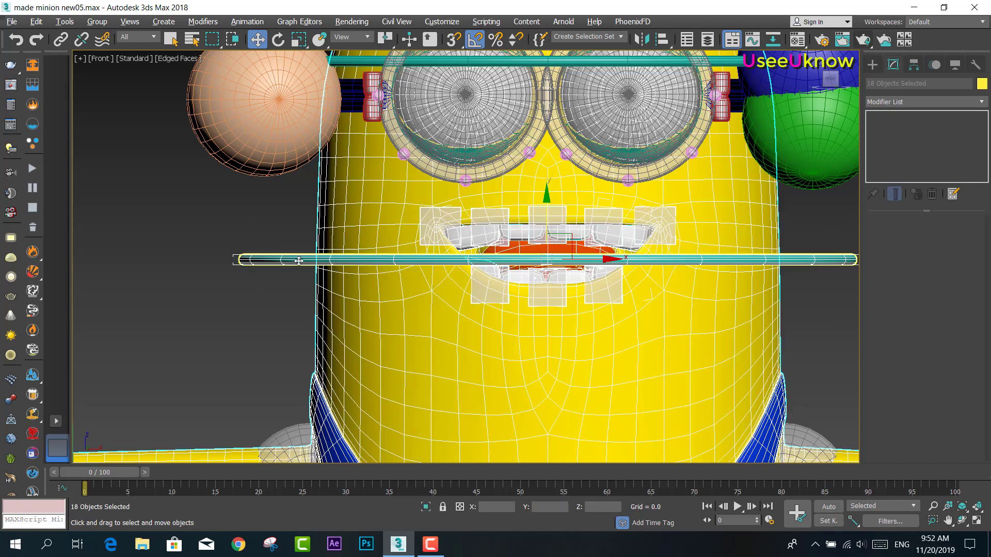
# Isolate the mouth objects, make the minion body see-through with Alt+X, and select the teeth and bone boxes
pyautogui.click(425, 507)
pyautogui.click(663, 291)
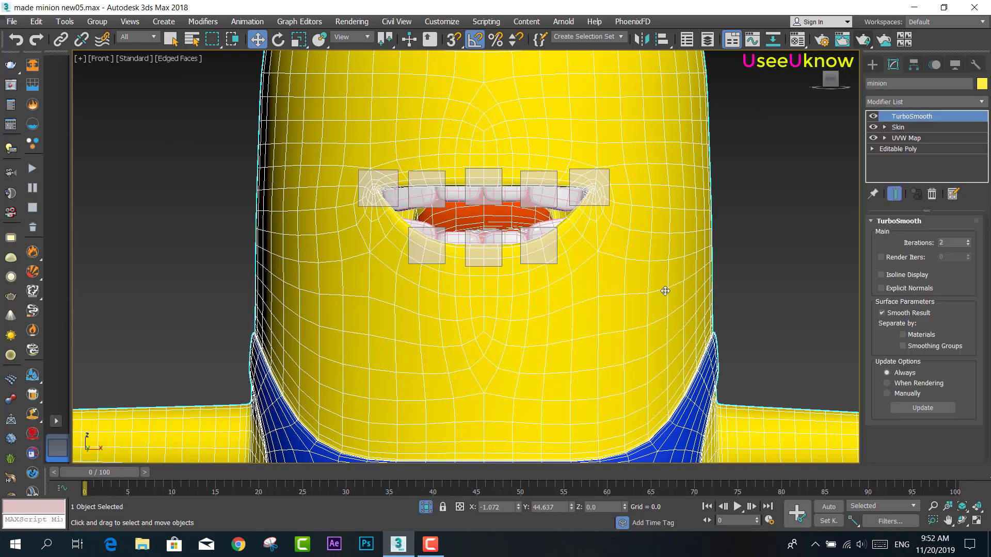
pyautogui.hotkey('alt', 'x')
pyautogui.scroll(2, 535, 268)
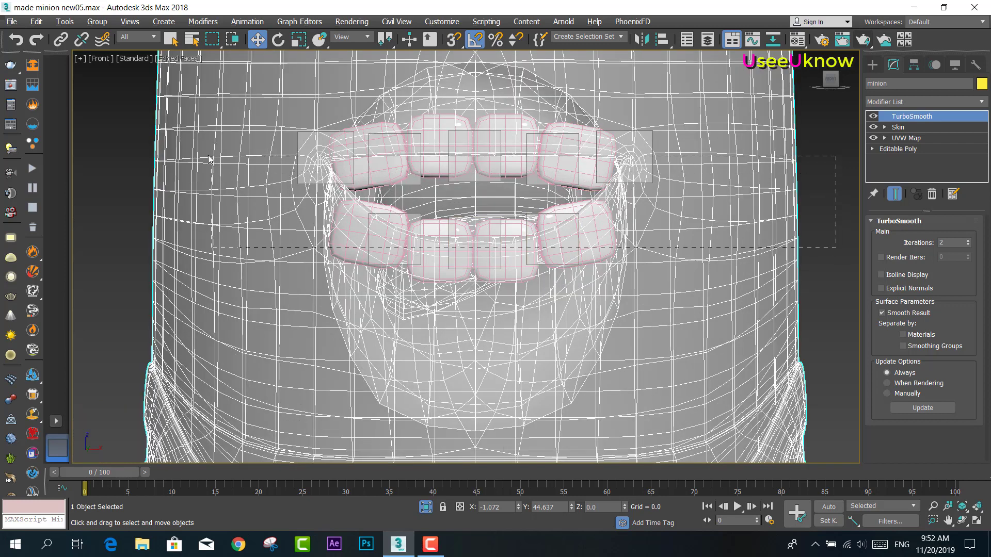
pyautogui.moveTo(107, 149); pyautogui.dragTo(187, 155)
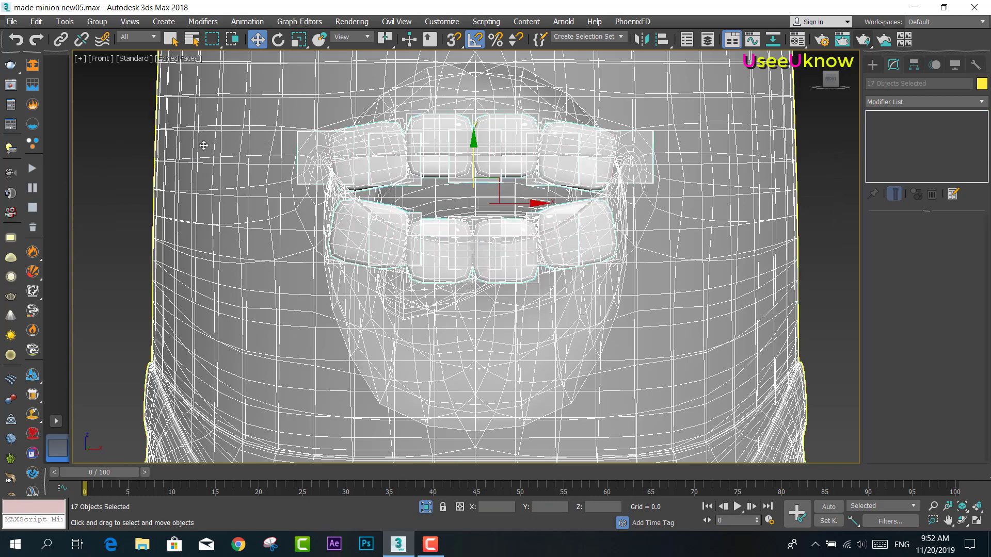
# Deselect the minion body and the eight bone boxes, then isolate the remaining eight teeth
pyautogui.keyDown('alt'); pyautogui.click(235, 174); pyautogui.keyUp('alt')
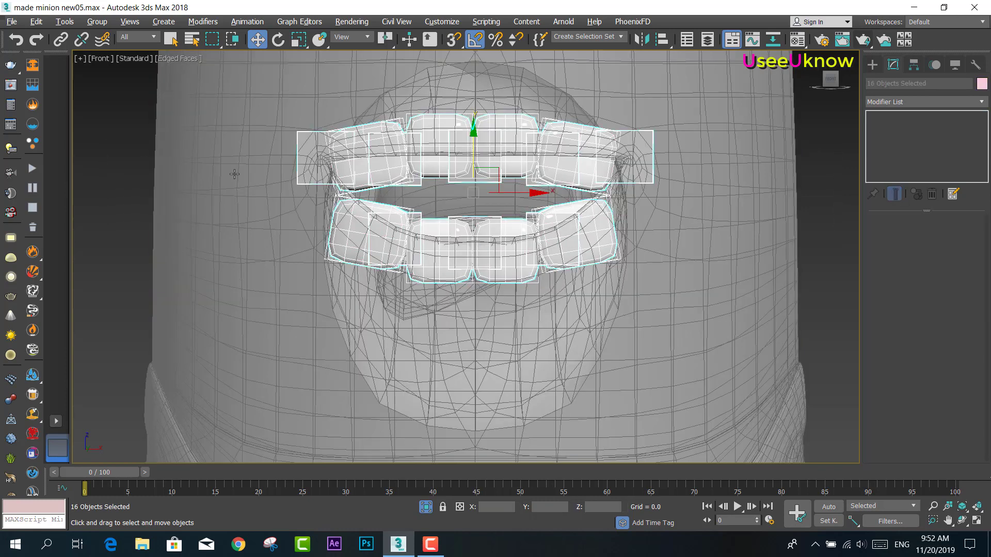
pyautogui.press('q')
pyautogui.keyDown('alt'); pyautogui.click(356, 162); pyautogui.keyUp('alt')
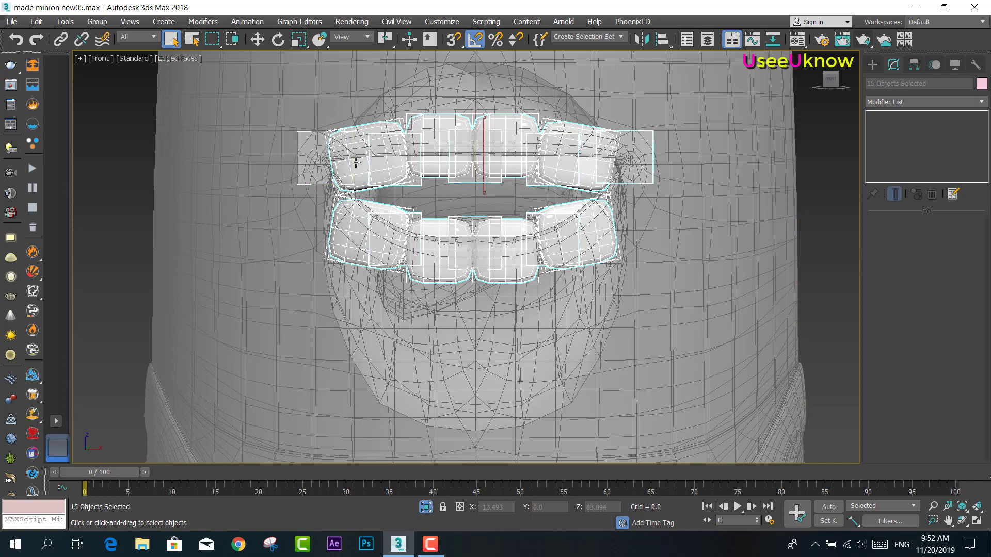
pyautogui.keyDown('alt'); pyautogui.click(395, 164); pyautogui.keyUp('alt')
pyautogui.keyDown('alt'); pyautogui.click(485, 155); pyautogui.keyUp('alt')
pyautogui.keyDown('alt'); pyautogui.click(556, 157); pyautogui.keyUp('alt')
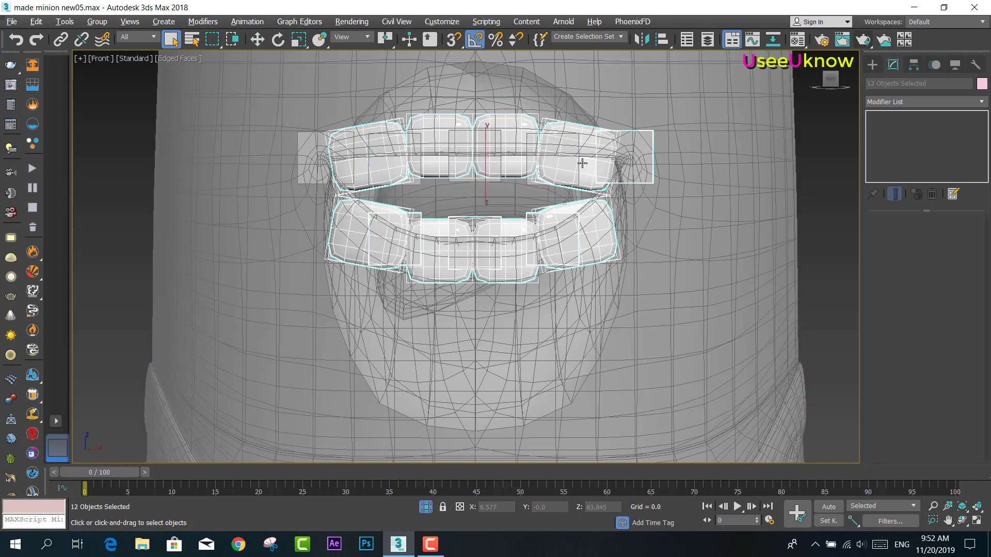
pyautogui.keyDown('alt'); pyautogui.click(624, 160); pyautogui.keyUp('alt')
pyautogui.keyDown('alt'); pyautogui.click(561, 249); pyautogui.keyUp('alt')
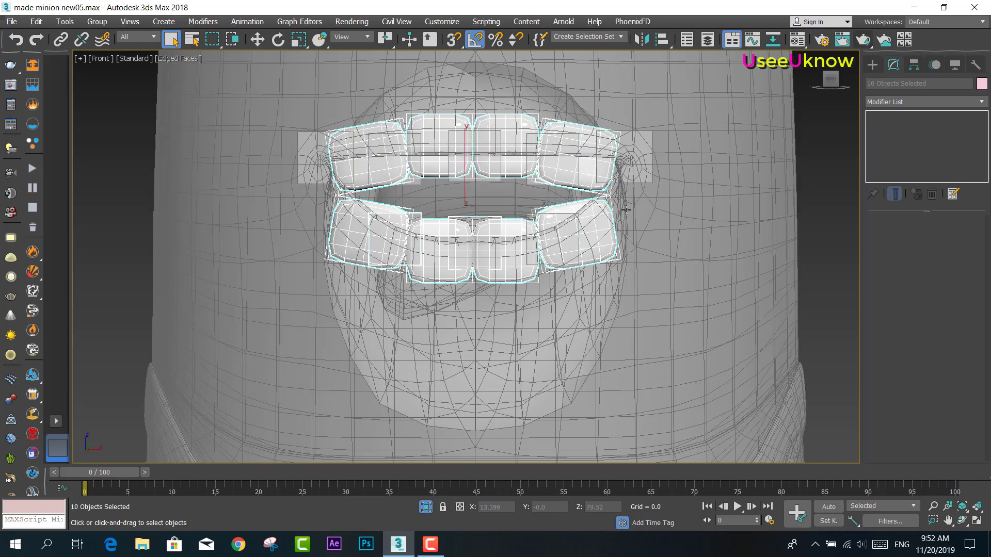
pyautogui.keyDown('alt'); pyautogui.click(490, 252); pyautogui.keyUp('alt')
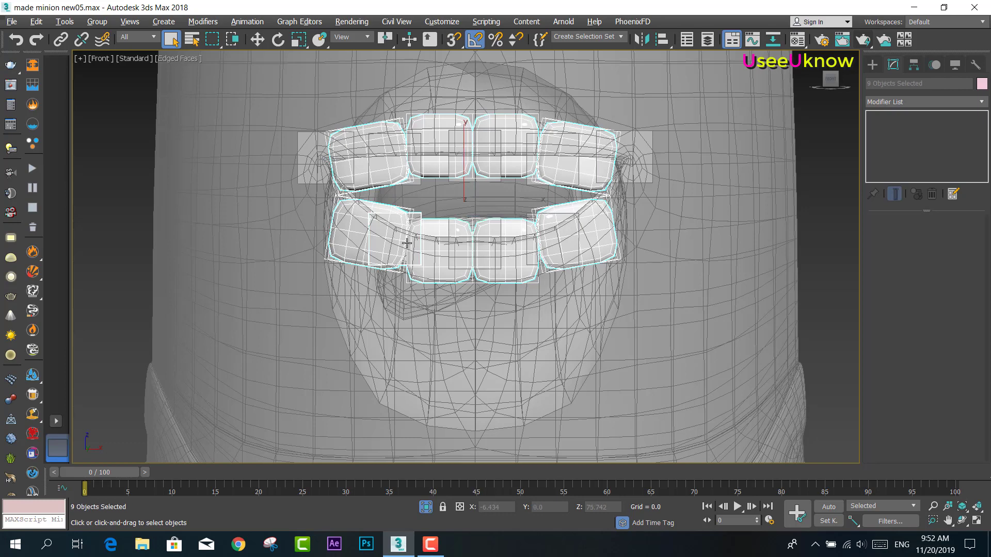
pyautogui.keyDown('alt'); pyautogui.click(402, 243); pyautogui.keyUp('alt')
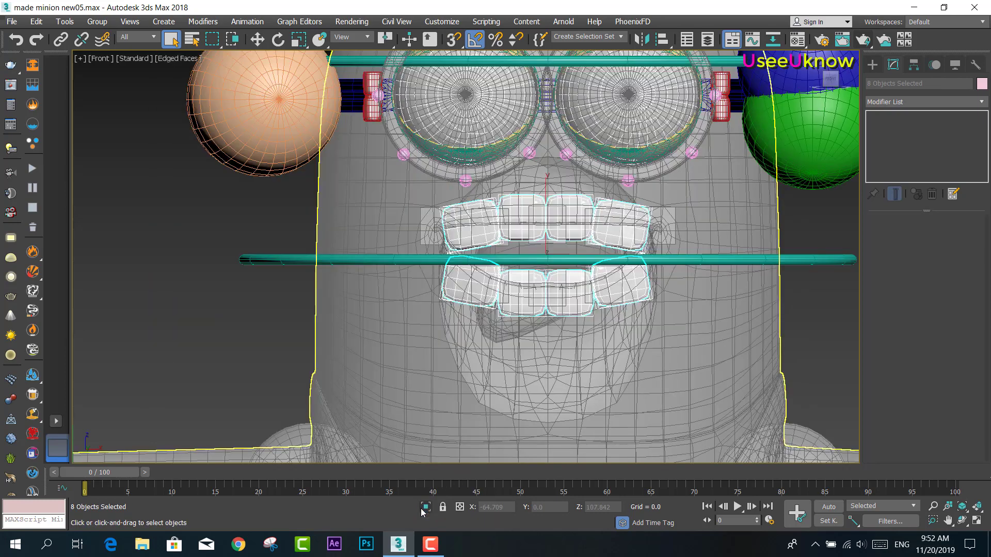
pyautogui.click(424, 507)
pyautogui.click(518, 257)
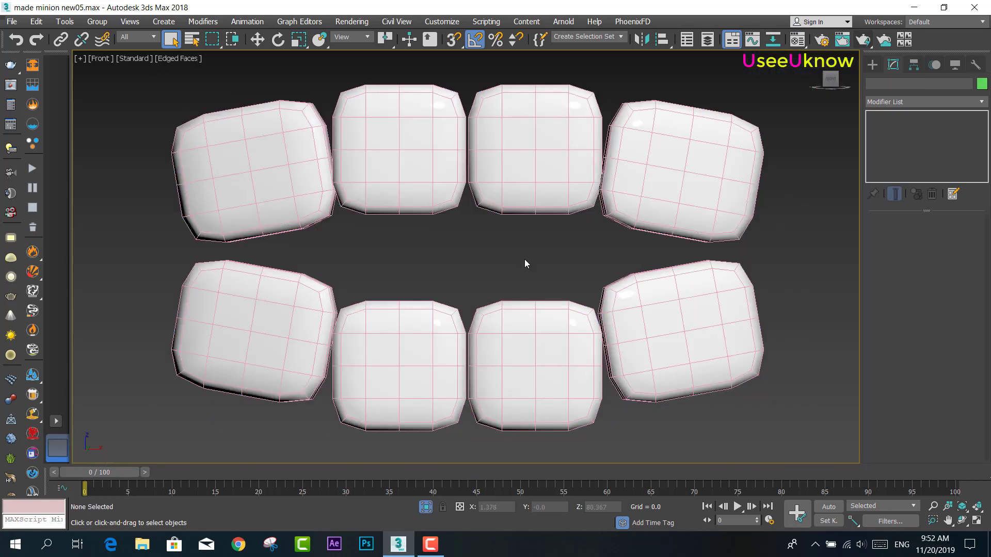
# Rotate the four tilted corner teeth so each stands upright and level
pyautogui.click(604, 197)
pyautogui.scroll(-5, 492, 238)
pyautogui.keyDown('alt'); pyautogui.moveTo(491, 232); pyautogui.dragTo(493, 240, button='middle'); pyautogui.keyUp('alt')
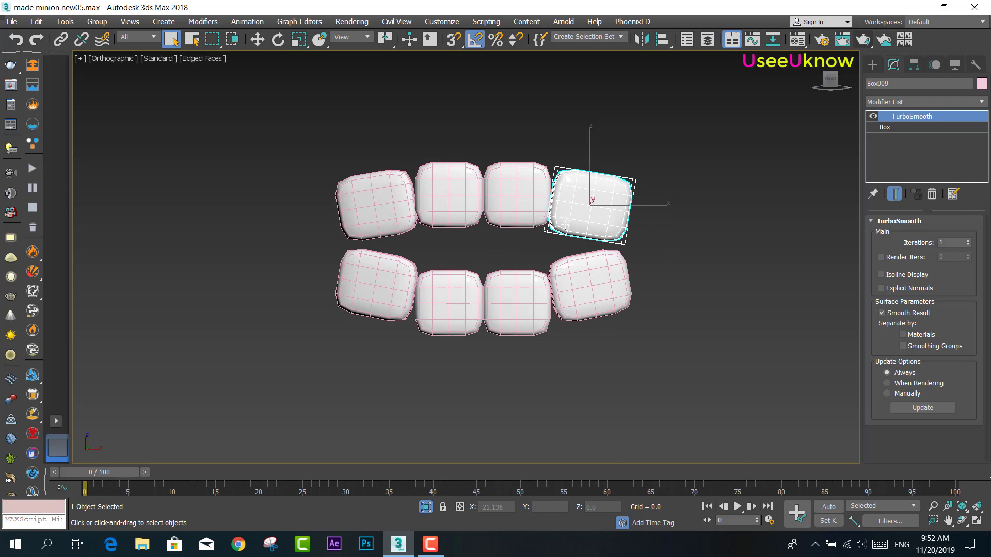
pyautogui.click(578, 264)
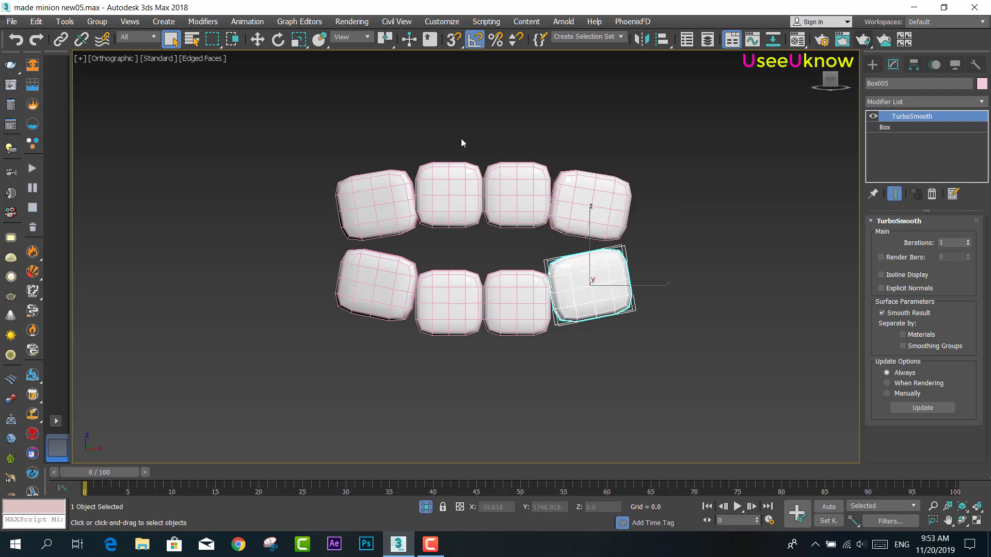
pyautogui.press('e')
pyautogui.moveTo(635, 250); pyautogui.dragTo(639, 253)
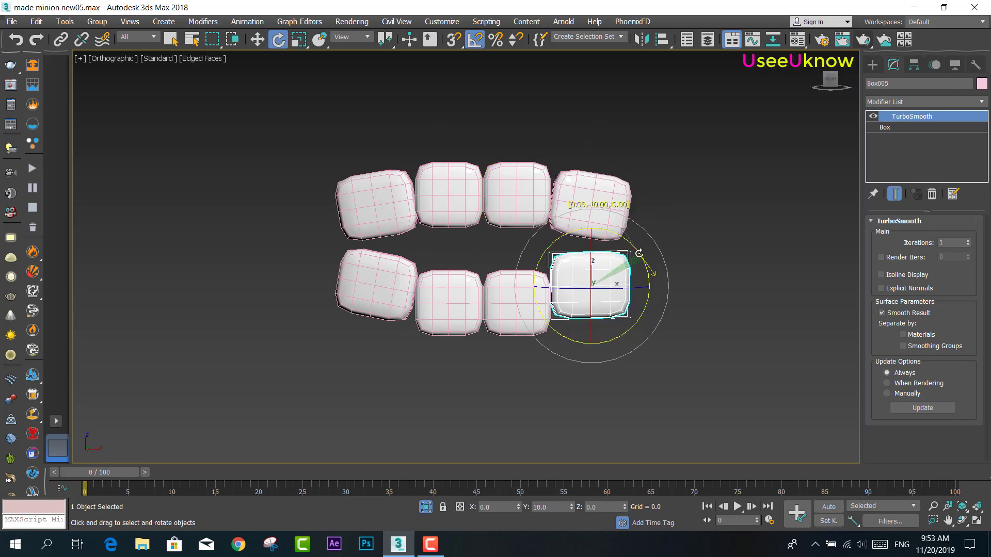
pyautogui.click(619, 204)
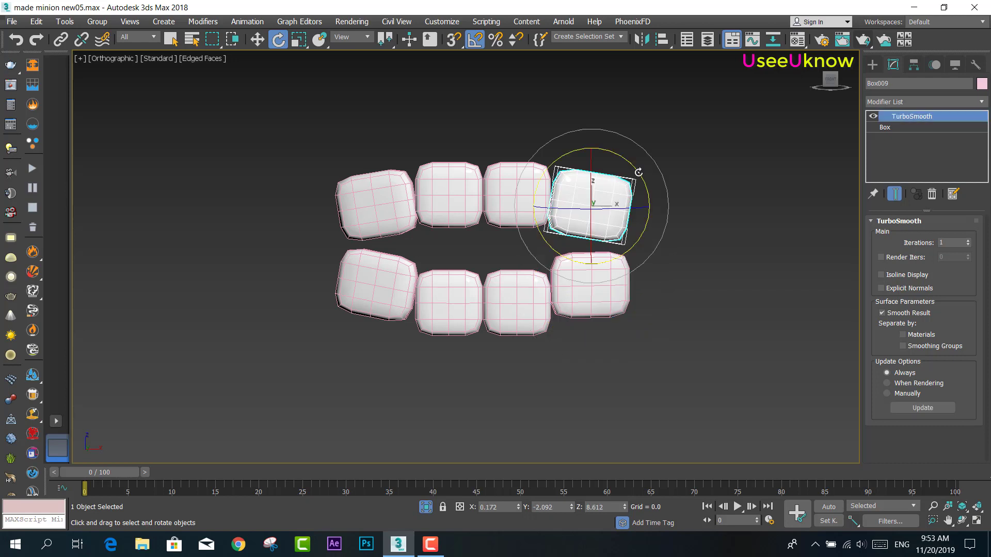
pyautogui.moveTo(638, 173); pyautogui.dragTo(637, 172)
pyautogui.moveTo(420, 172); pyautogui.dragTo(391, 242)
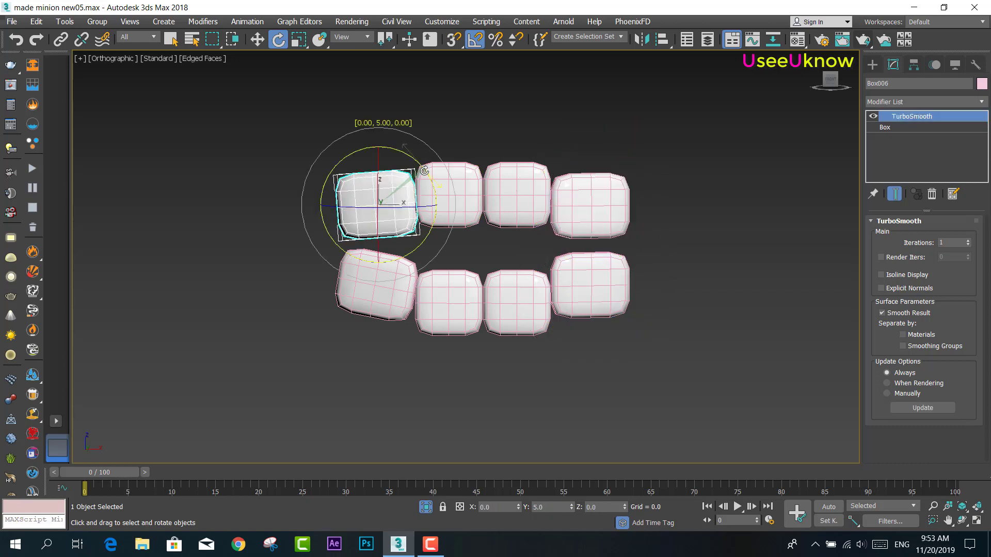
pyautogui.click(402, 257)
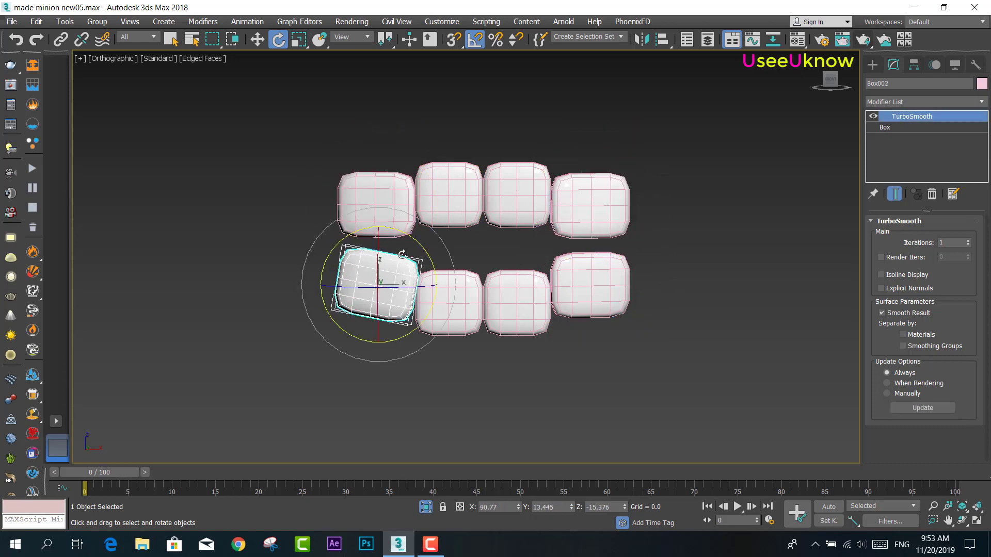
pyautogui.moveTo(411, 235); pyautogui.dragTo(408, 235)
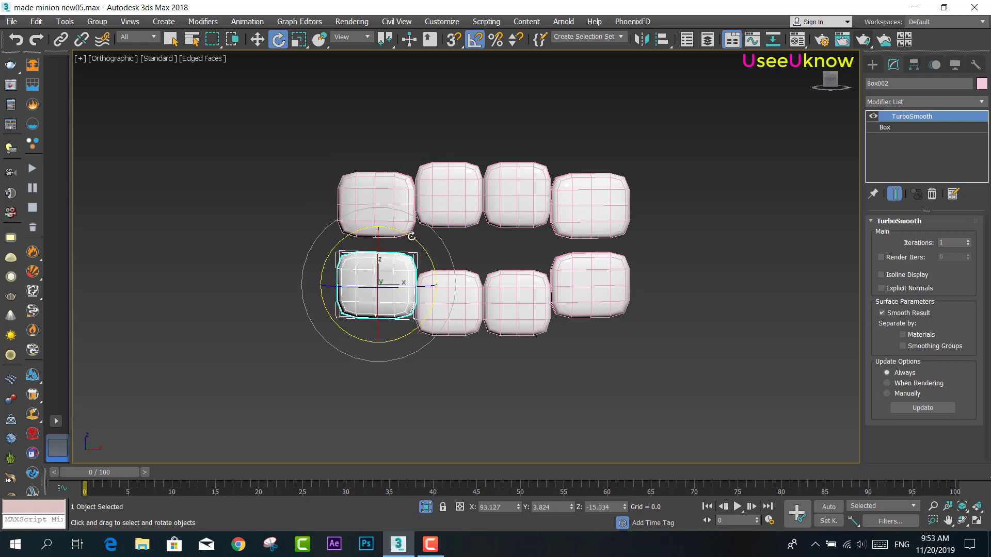
# Move the corner teeth along Z so the upper and lower rows line up evenly
pyautogui.press('w')
pyautogui.moveTo(380, 233); pyautogui.dragTo(379, 248)
pyautogui.click(585, 281)
pyautogui.moveTo(589, 243); pyautogui.dragTo(594, 263)
pyautogui.click(596, 230)
pyautogui.moveTo(593, 176); pyautogui.dragTo(592, 165)
pyautogui.click(376, 202)
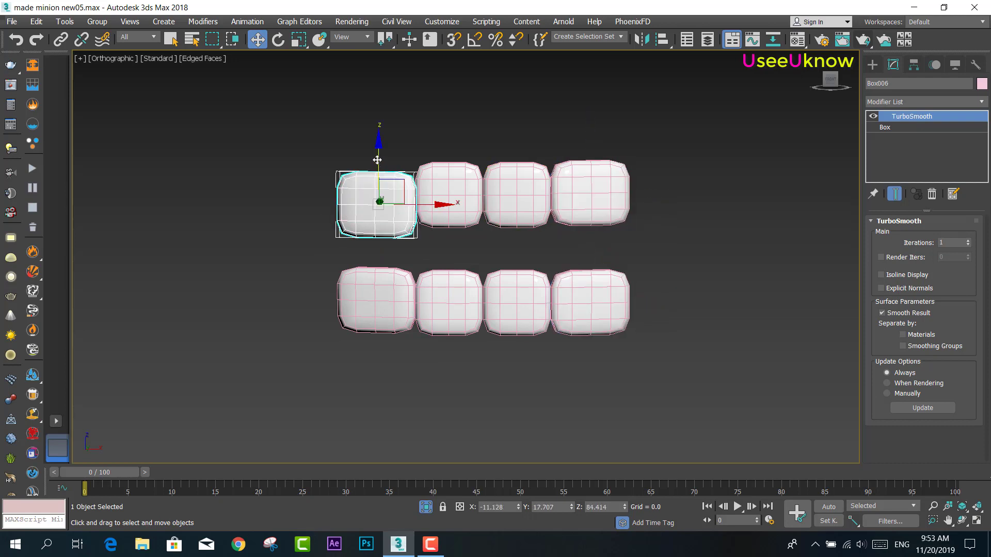
pyautogui.moveTo(377, 160); pyautogui.dragTo(381, 147)
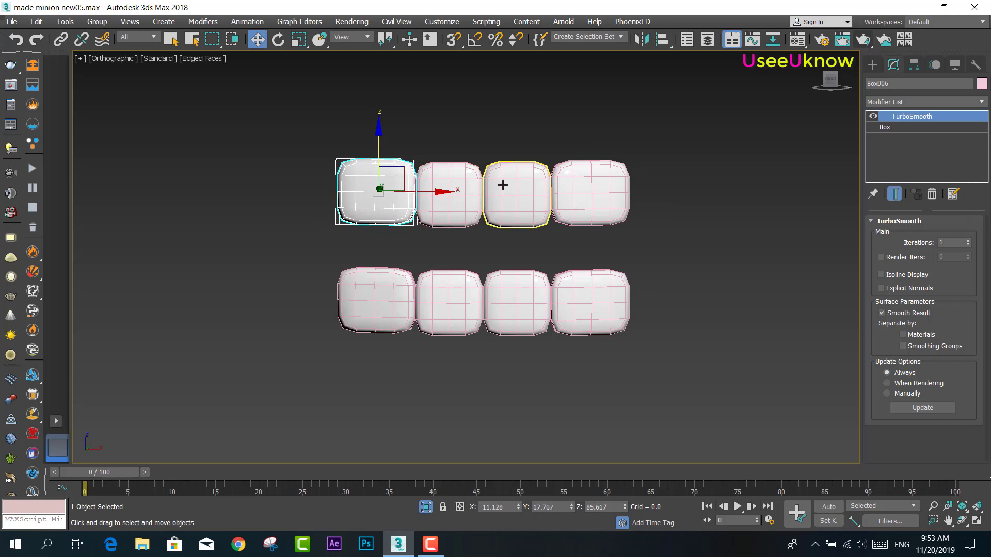
pyautogui.keyDown('alt'); pyautogui.moveTo(512, 235); pyautogui.dragTo(527, 337, button='middle'); pyautogui.keyUp('alt')
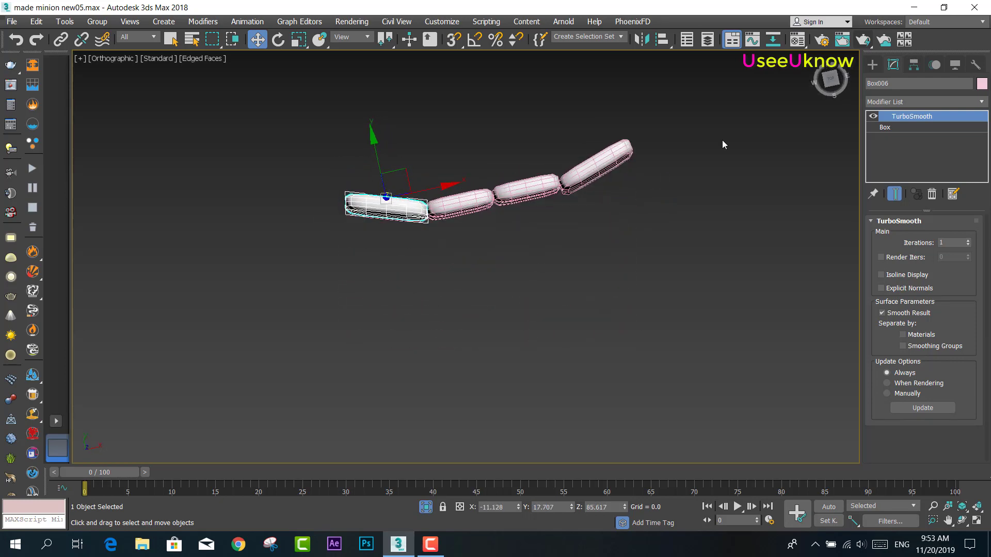
# In the Top view, shift the end and middle teeth up in Y to start an arc
pyautogui.click(830, 78)
pyautogui.scroll(2, 515, 291)
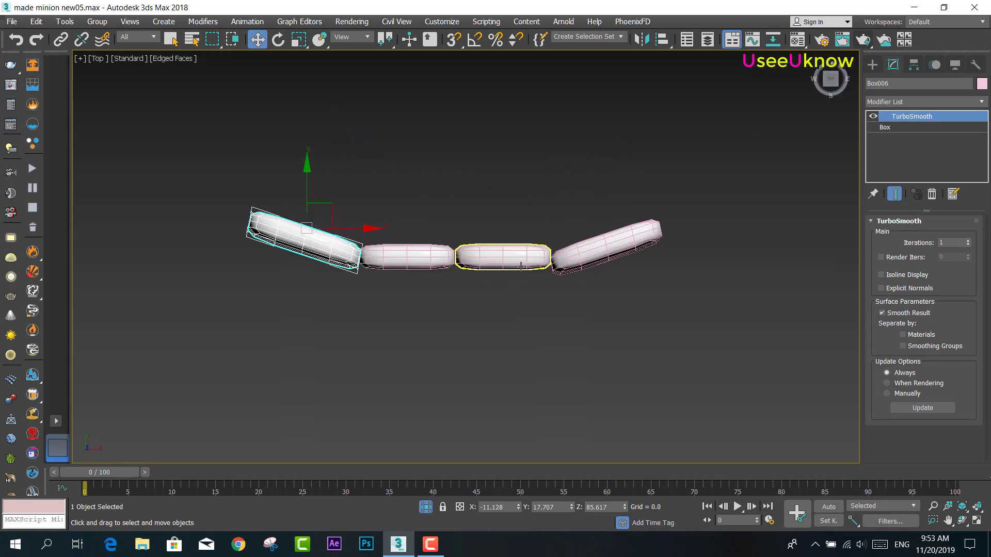
pyautogui.keyDown('ctrl'); pyautogui.click(608, 253); pyautogui.keyUp('ctrl')
pyautogui.moveTo(507, 192); pyautogui.dragTo(507, 188)
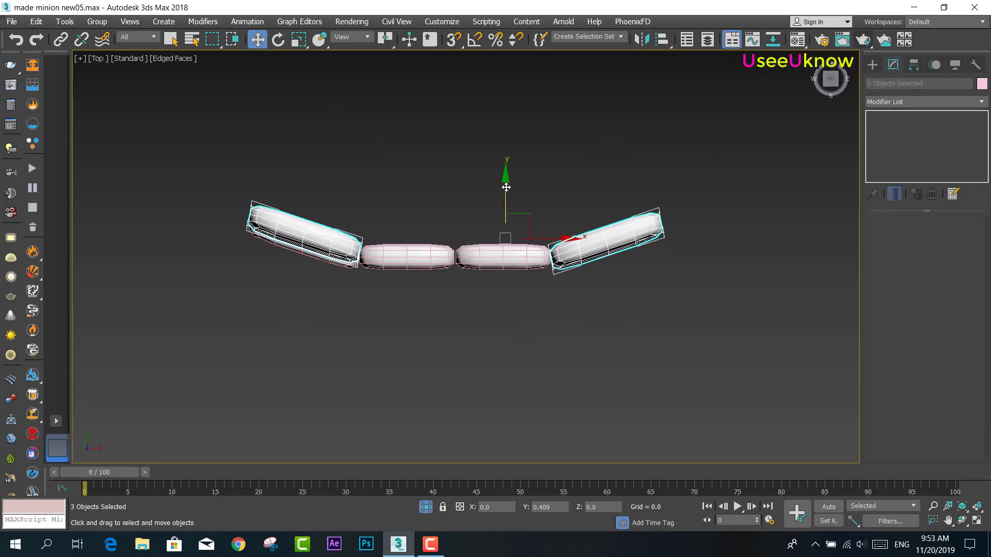
pyautogui.hotkey('ctrl', 'z')
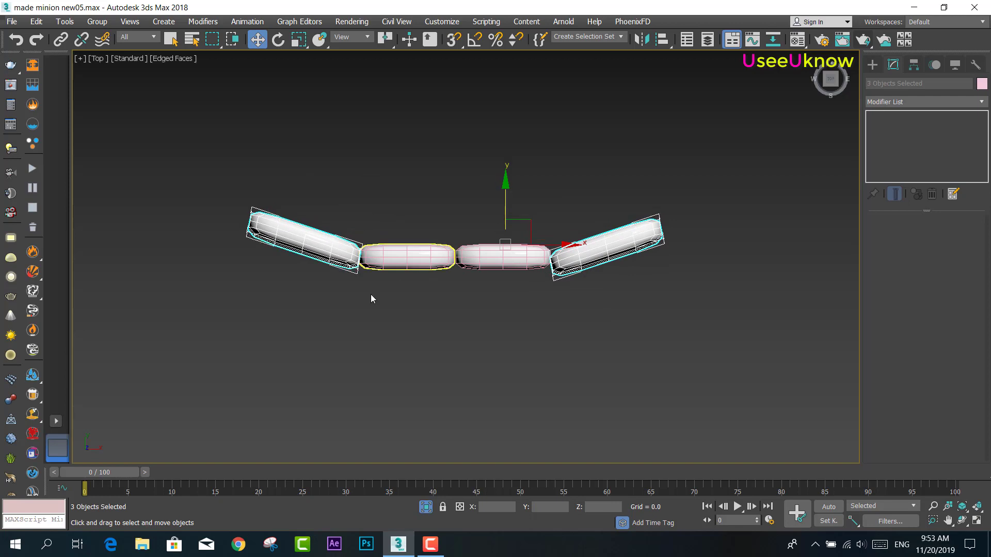
pyautogui.keyDown('ctrl'); pyautogui.click(296, 212); pyautogui.keyUp('ctrl')
pyautogui.moveTo(454, 209); pyautogui.dragTo(454, 202)
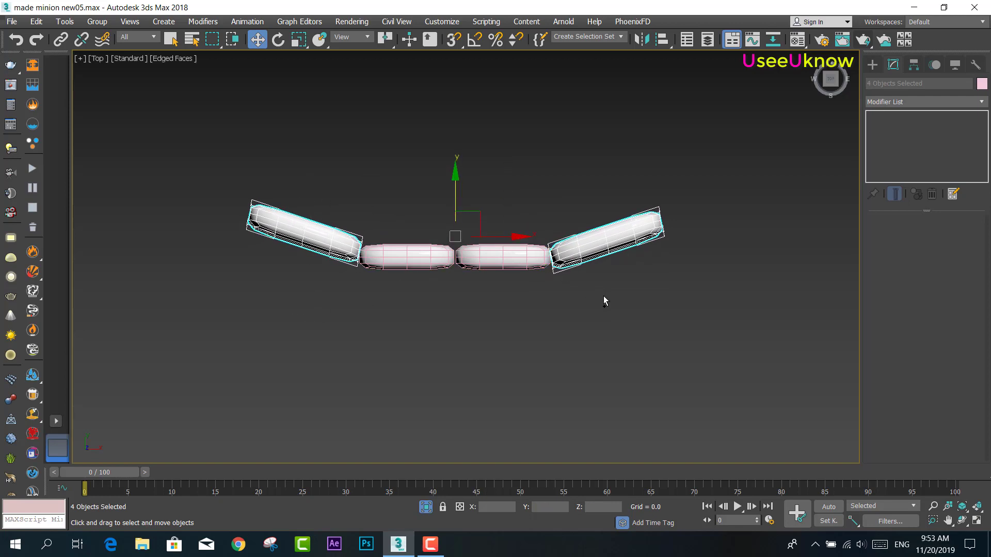
# Nudge the right-end tooth up in Y and marquee-select the rightmost teeth segment for rotating
pyautogui.click(623, 217)
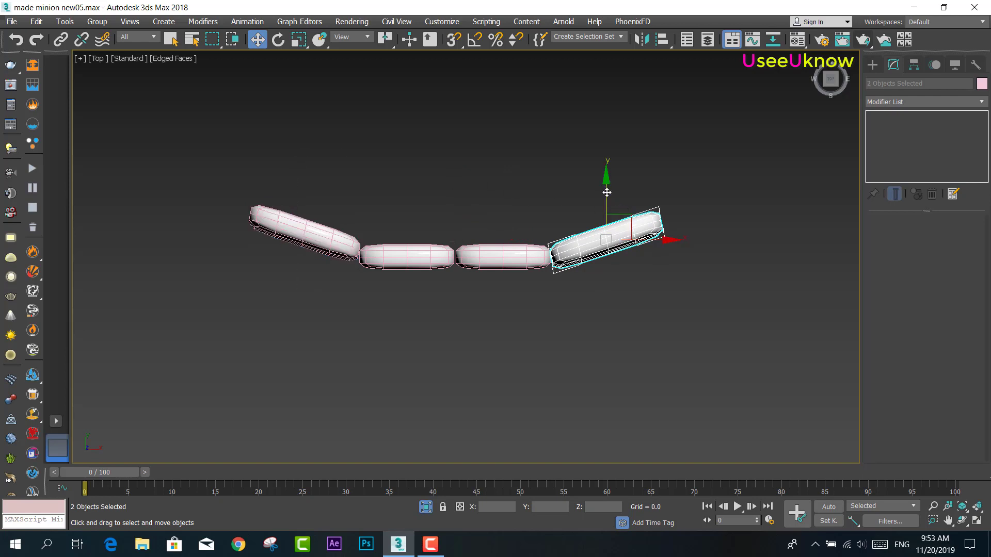
pyautogui.moveTo(604, 190); pyautogui.dragTo(604, 189)
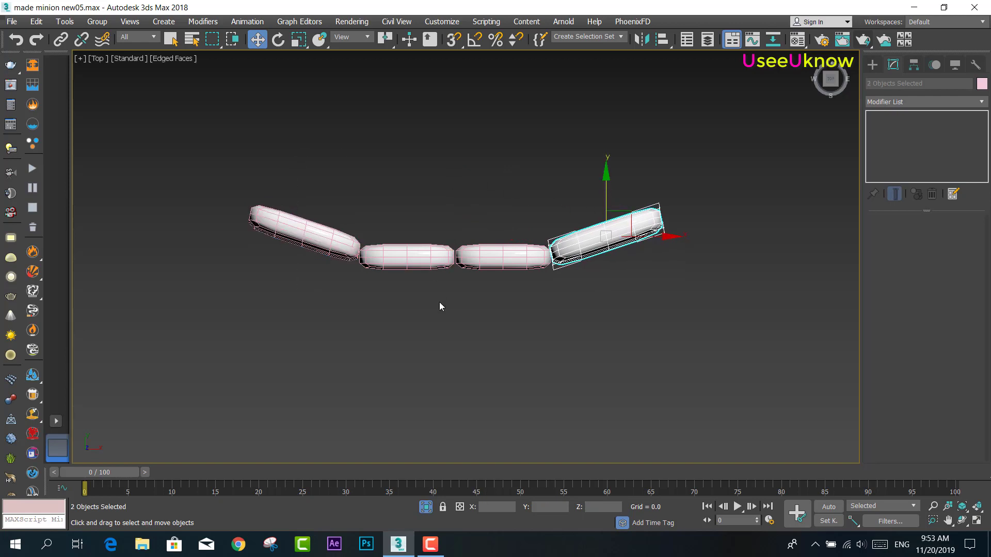
pyautogui.moveTo(440, 305); pyautogui.dragTo(539, 358, button='middle')
pyautogui.keyDown('ctrl'); pyautogui.click(565, 287); pyautogui.keyUp('ctrl')
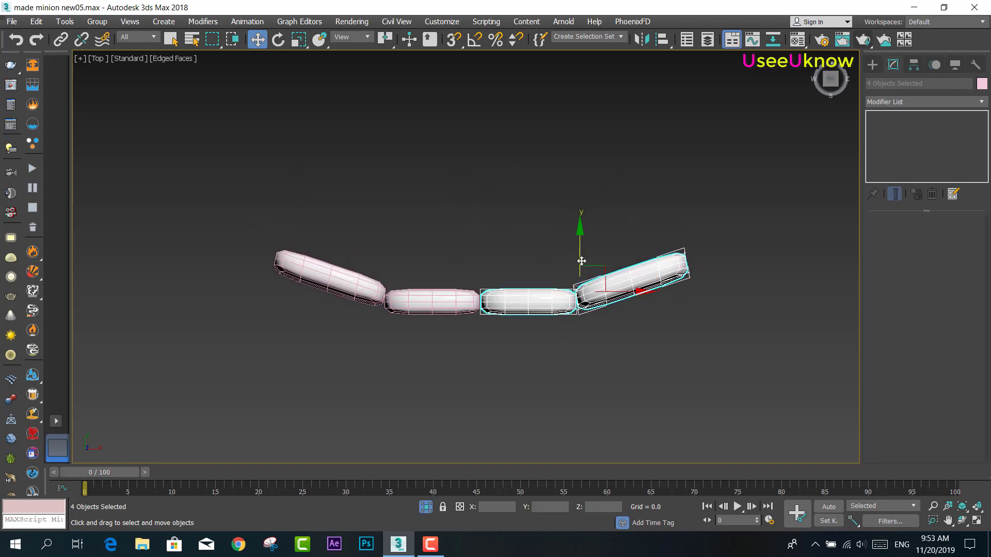
pyautogui.click(495, 343)
pyautogui.moveTo(679, 347); pyautogui.dragTo(619, 242)
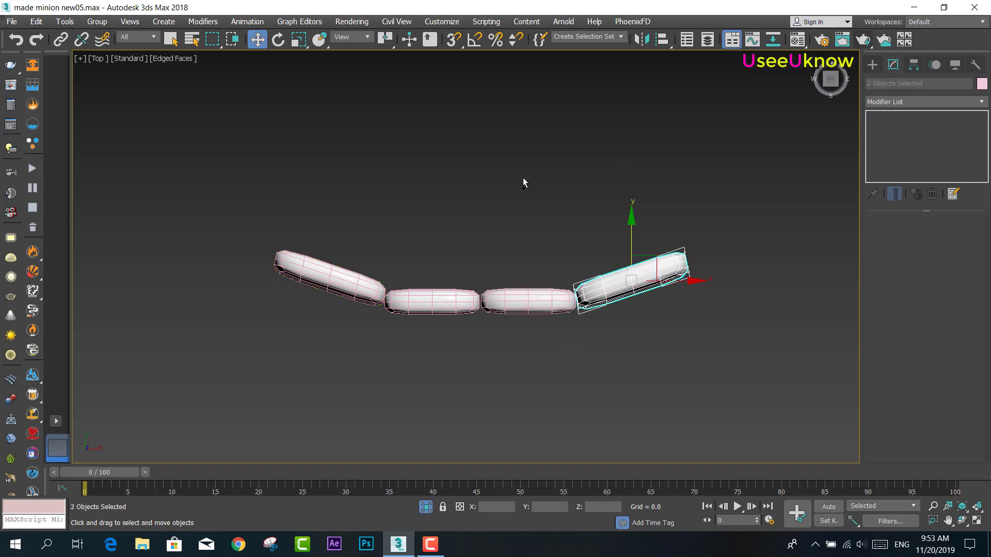
pyautogui.click(282, 41)
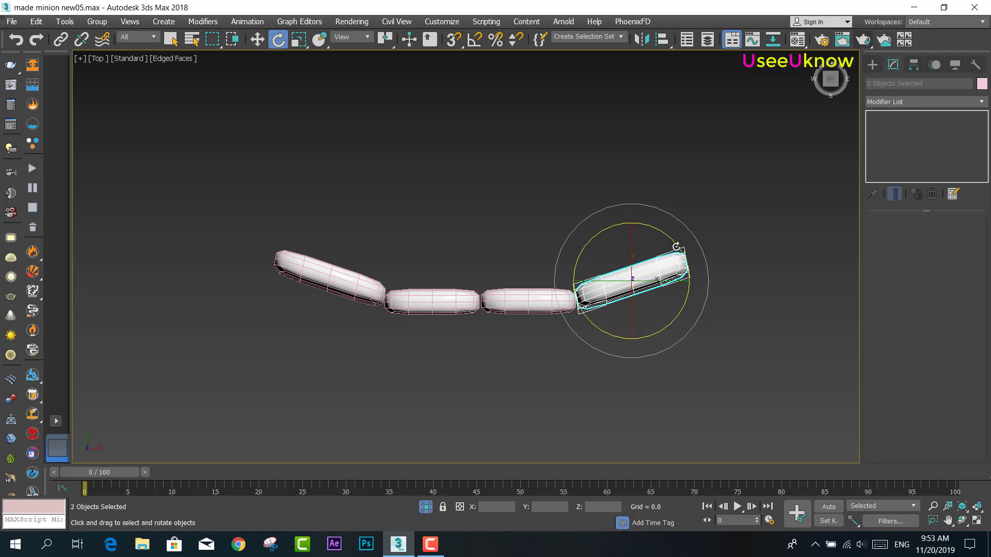
# Create a copy of the end segment rotated about 56 degrees and place it at the arc's right end
pyautogui.keyDown('shift'); pyautogui.moveTo(676, 247); pyautogui.dragTo(648, 211); pyautogui.keyUp('shift')
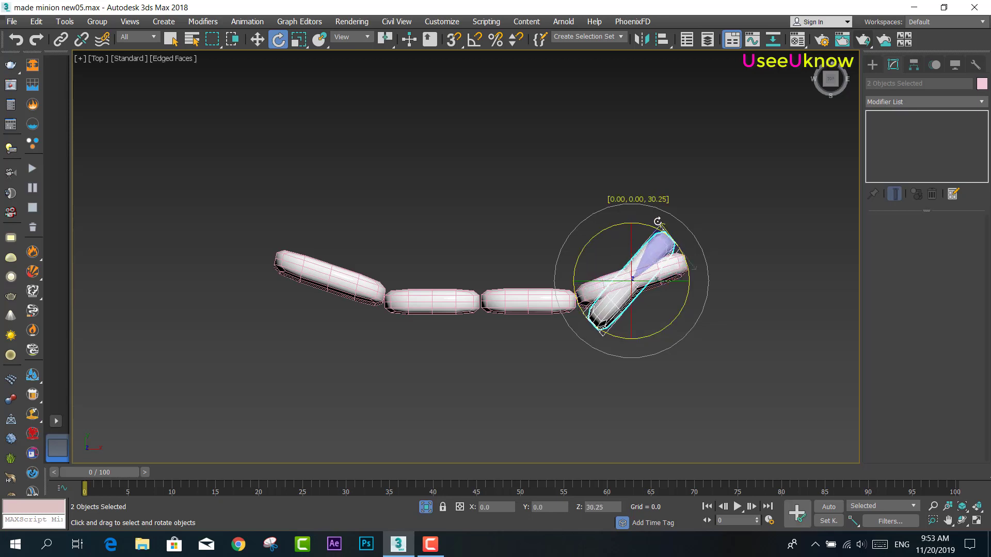
pyautogui.keyDown('shift'); pyautogui.moveTo(649, 210); pyautogui.dragTo(639, 201); pyautogui.keyUp('shift')
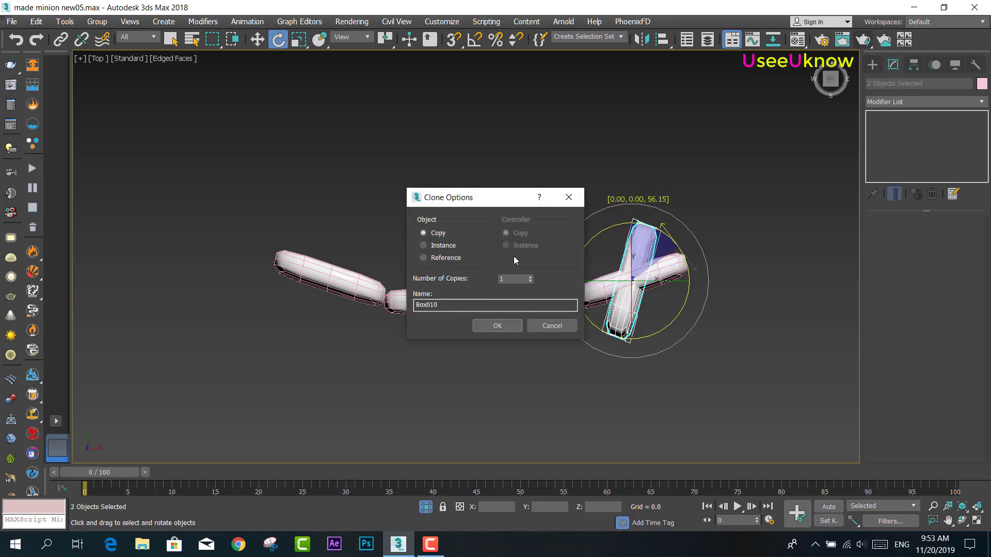
pyautogui.click(505, 329)
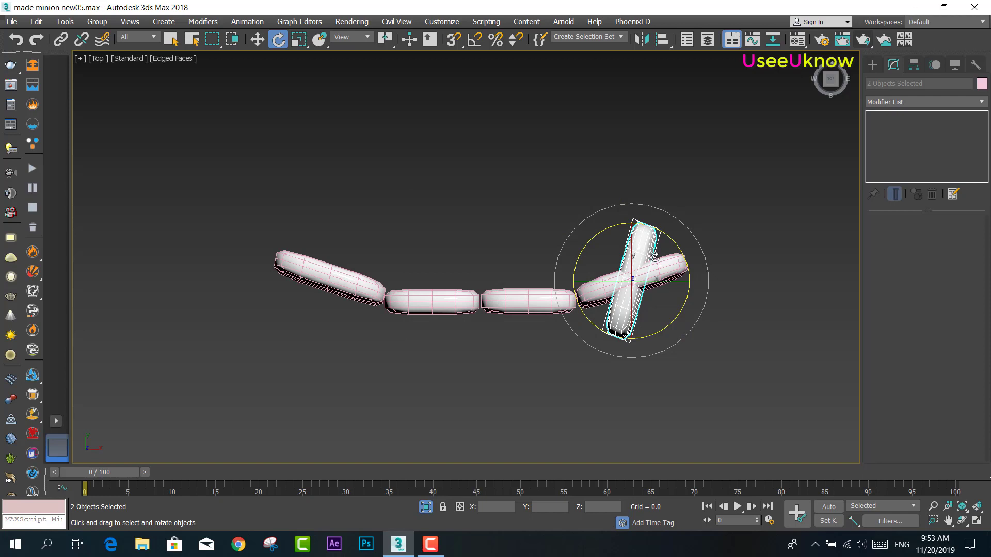
pyautogui.press('w')
pyautogui.moveTo(652, 254); pyautogui.dragTo(714, 175)
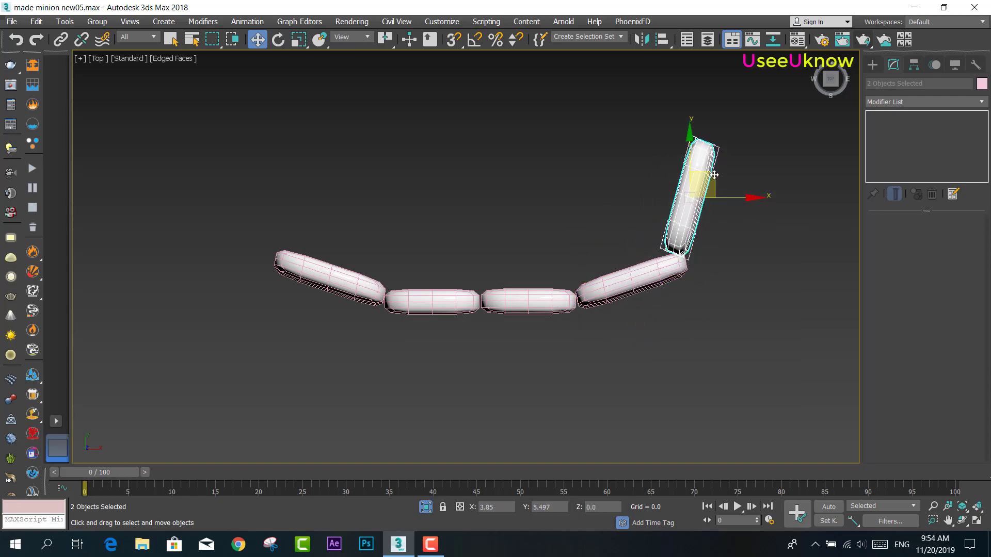
pyautogui.moveTo(710, 276); pyautogui.dragTo(676, 363, button='middle')
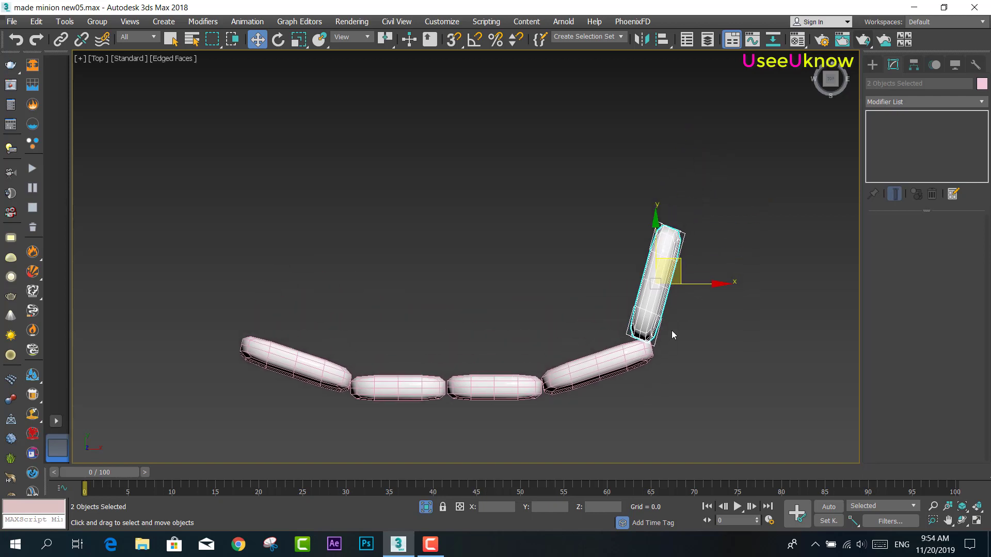
# Create an upright rotated copy and position it above the angled segment
pyautogui.press('e')
pyautogui.keyDown('shift'); pyautogui.moveTo(699, 248); pyautogui.dragTo(691, 230); pyautogui.keyUp('shift')
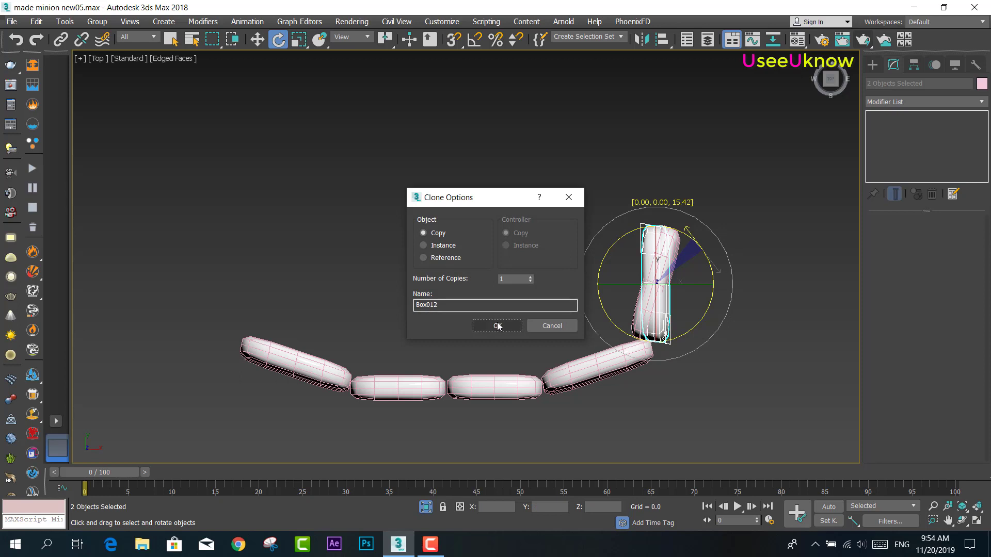
pyautogui.click(497, 325)
pyautogui.press('w')
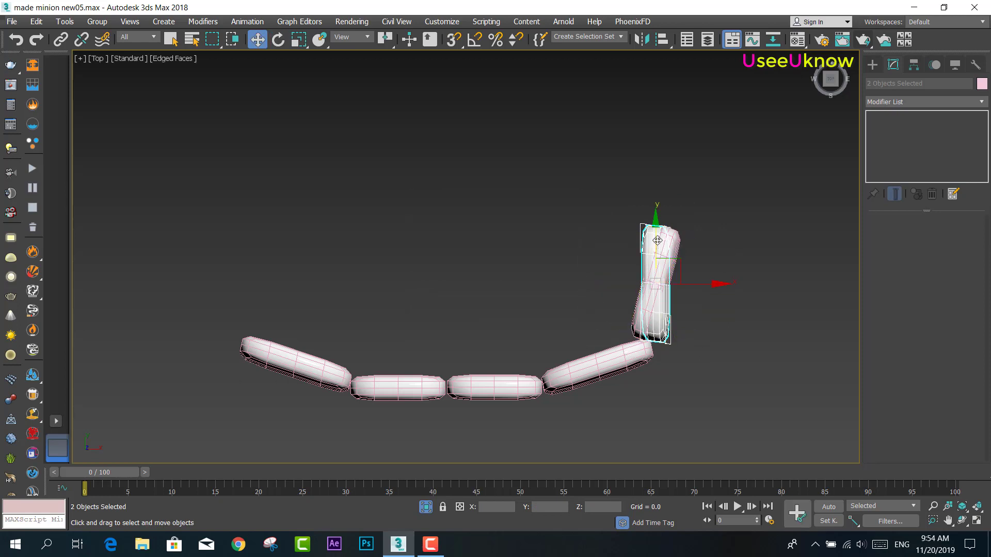
pyautogui.moveTo(663, 252); pyautogui.dragTo(663, 145)
pyautogui.moveTo(707, 178); pyautogui.dragTo(718, 178)
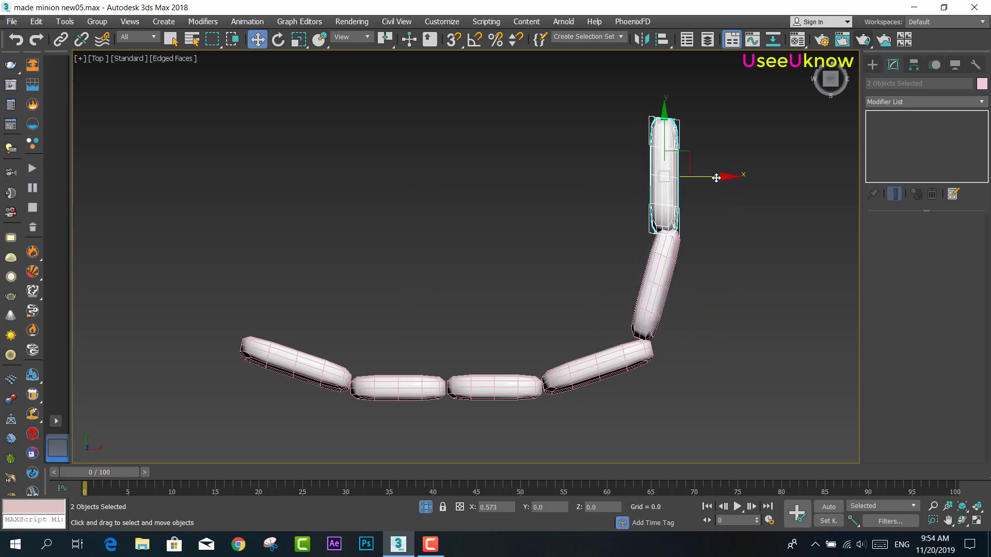
# Tilt the lower angled segment slightly and shift it up a little
pyautogui.moveTo(670, 412); pyautogui.dragTo(605, 344)
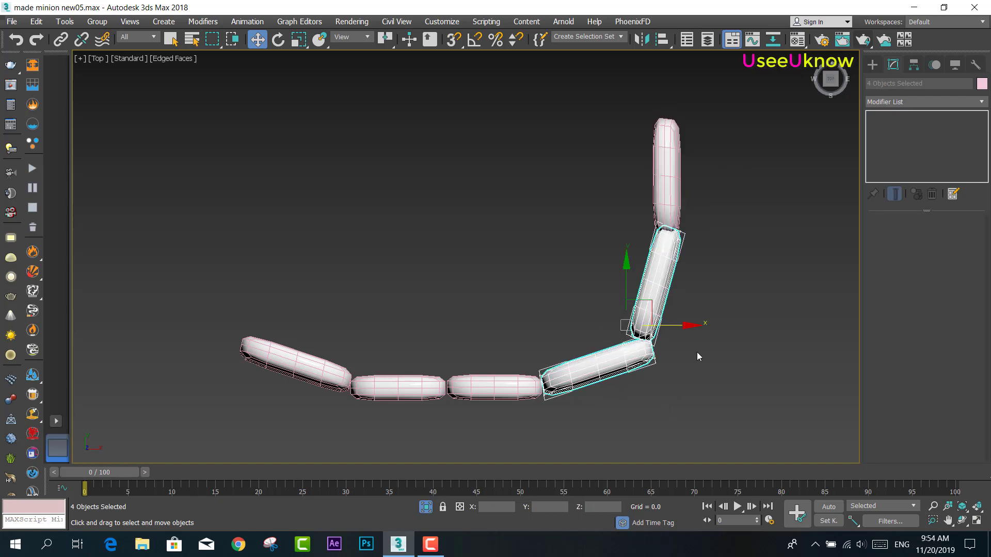
pyautogui.keyDown('alt'); pyautogui.click(635, 277); pyautogui.keyUp('alt')
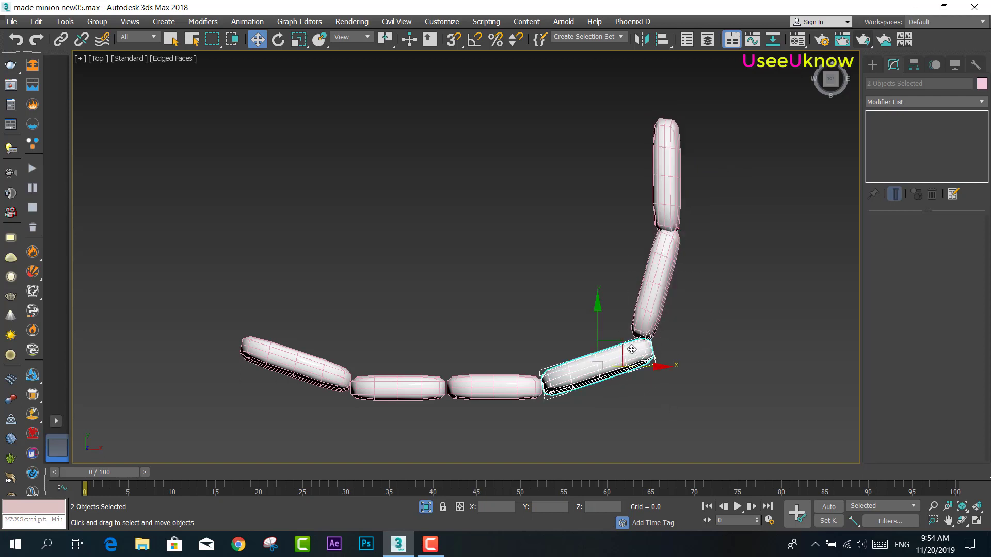
pyautogui.press('e')
pyautogui.moveTo(646, 337); pyautogui.dragTo(644, 334)
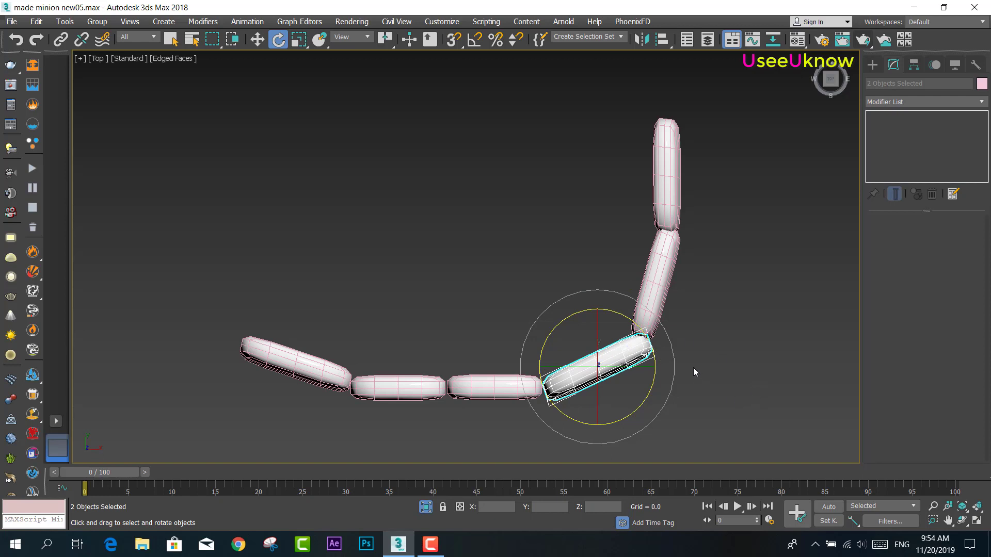
pyautogui.press('w')
pyautogui.moveTo(619, 342); pyautogui.dragTo(619, 339)
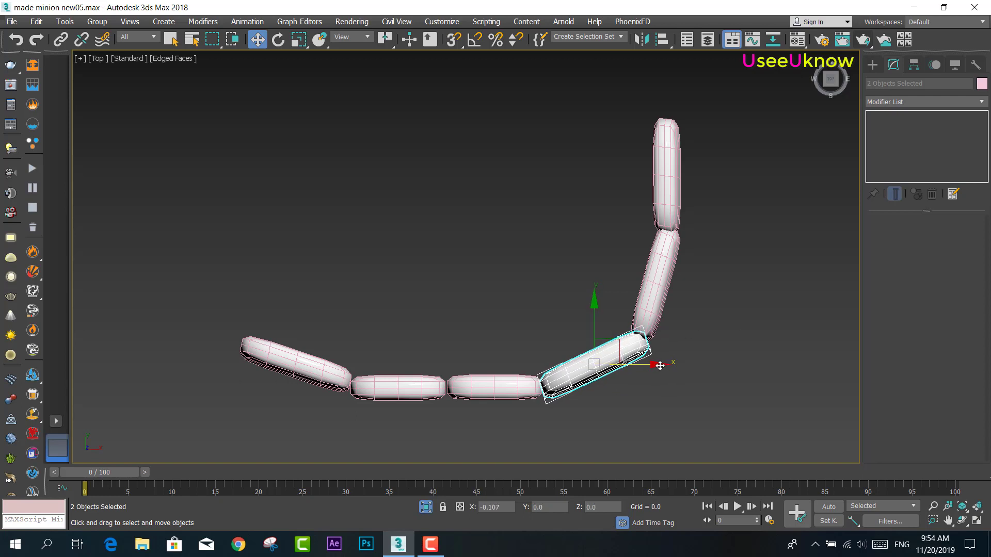
# Shift the two upright segments slightly right and select both for mirroring
pyautogui.moveTo(722, 288); pyautogui.dragTo(650, 221)
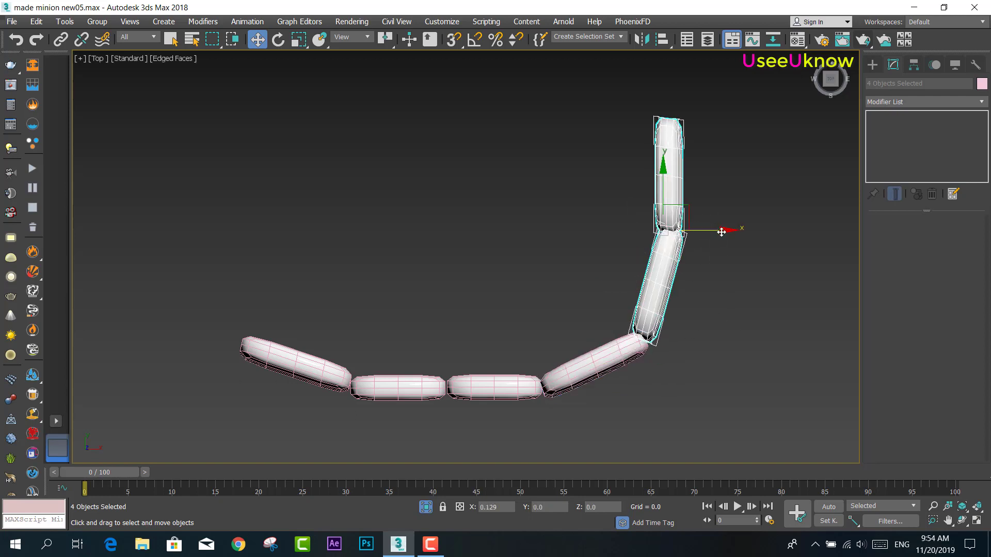
pyautogui.moveTo(719, 230); pyautogui.dragTo(726, 230)
pyautogui.moveTo(700, 184); pyautogui.dragTo(642, 159)
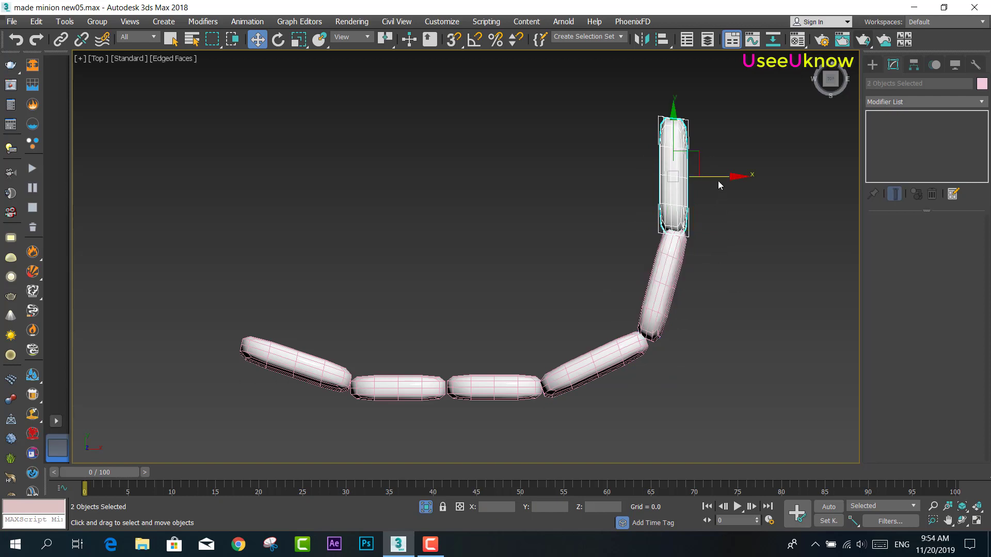
pyautogui.moveTo(729, 176); pyautogui.dragTo(733, 176)
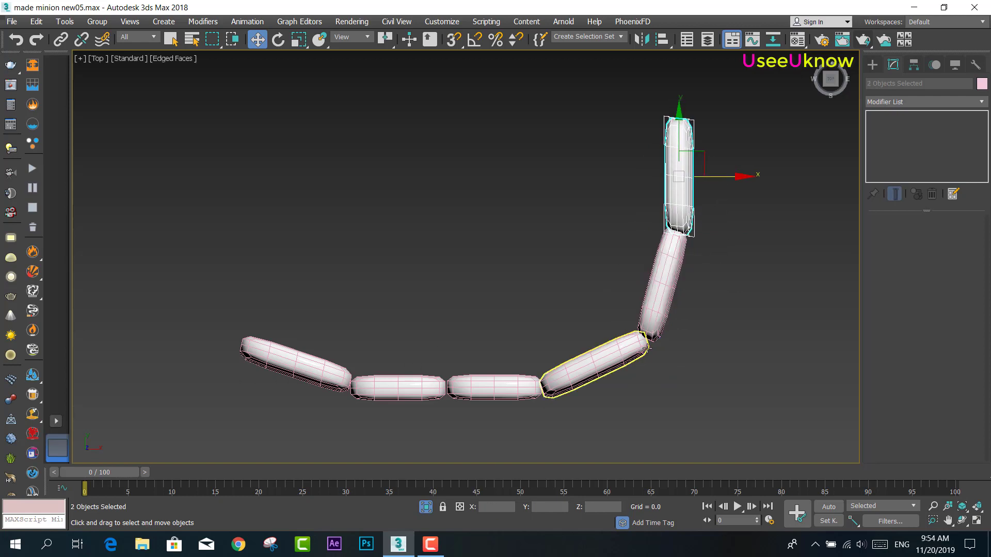
pyautogui.moveTo(732, 333); pyautogui.dragTo(623, 195)
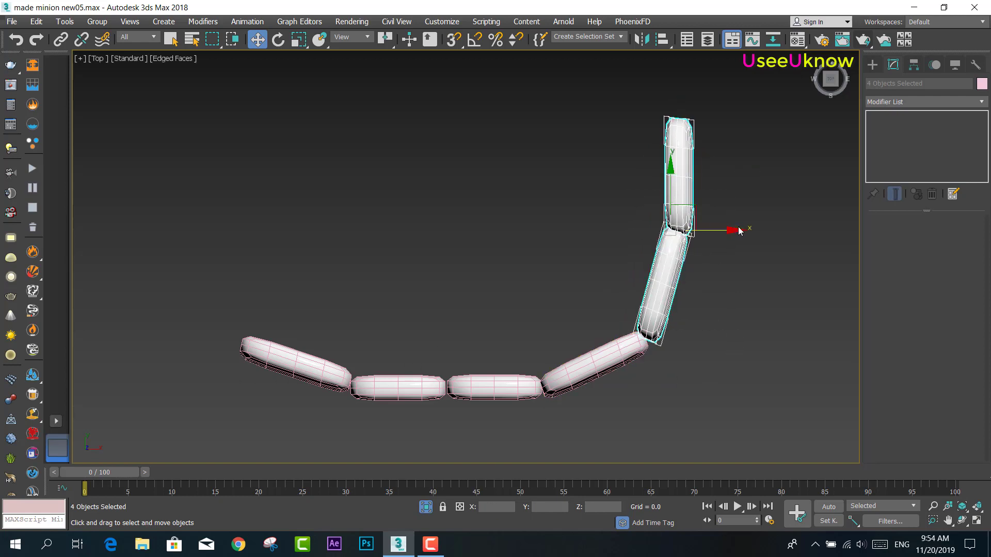
pyautogui.click(642, 40)
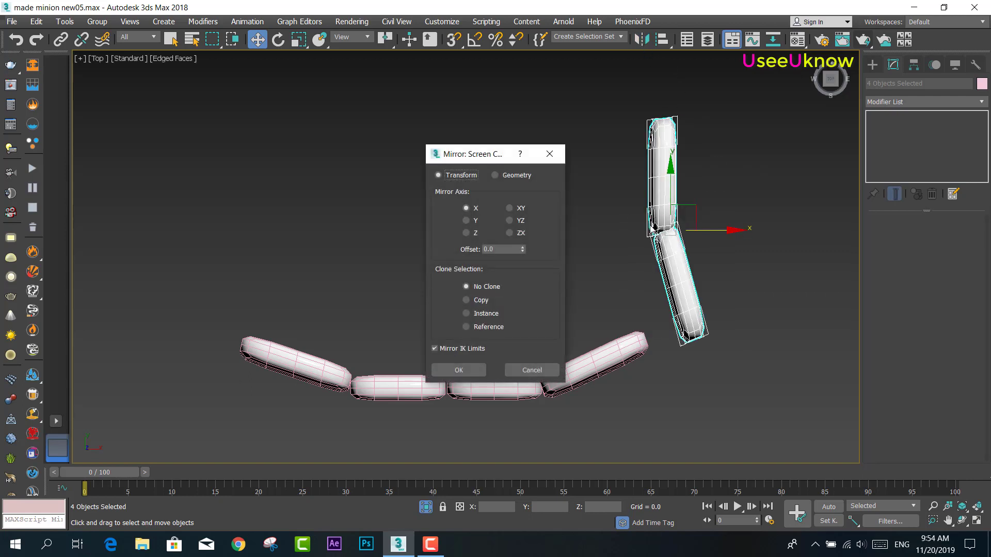
# Mirror-copy the upright segments with an offset and move the copy to the arc's left end
pyautogui.click(472, 302)
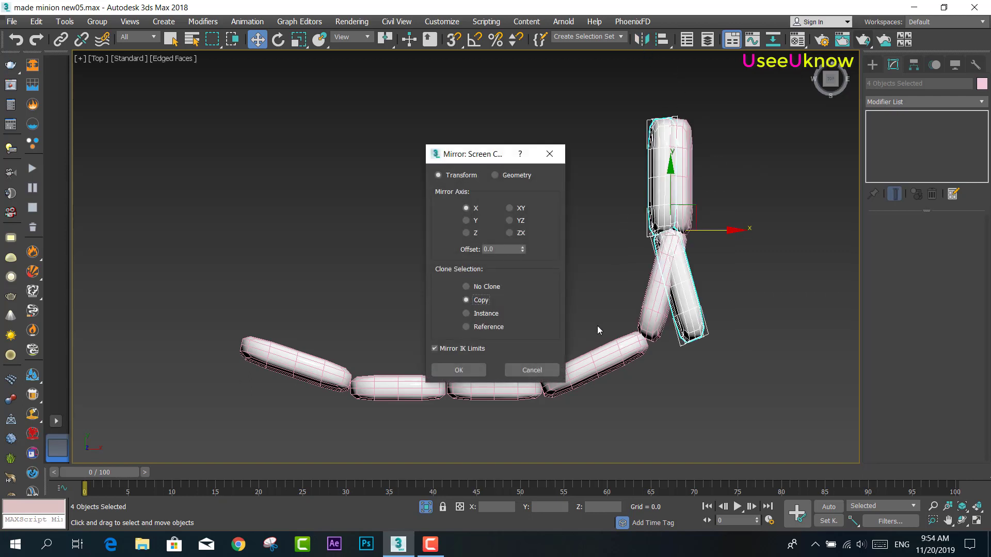
pyautogui.moveTo(522, 250); pyautogui.dragTo(570, 454)
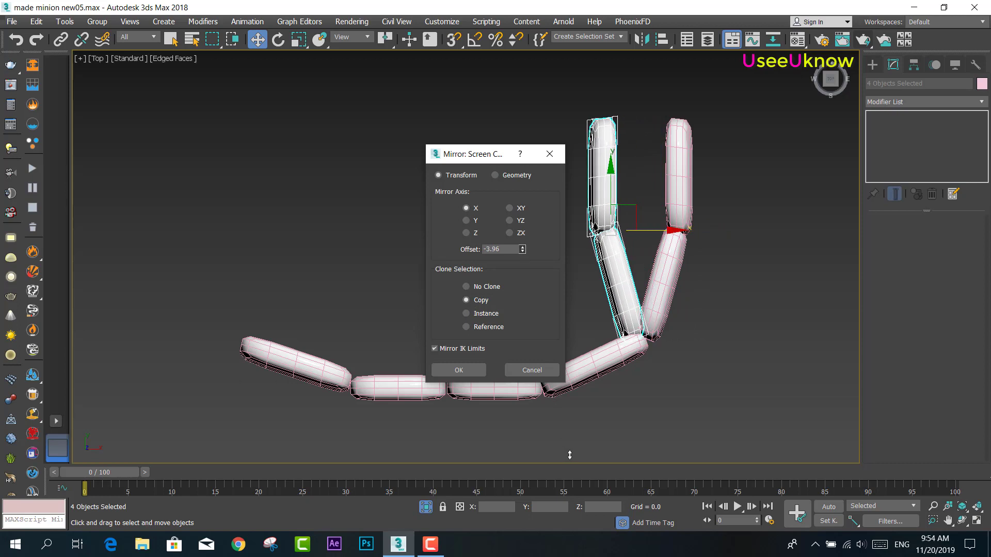
pyautogui.click(459, 370)
pyautogui.moveTo(656, 230); pyautogui.dragTo(268, 265)
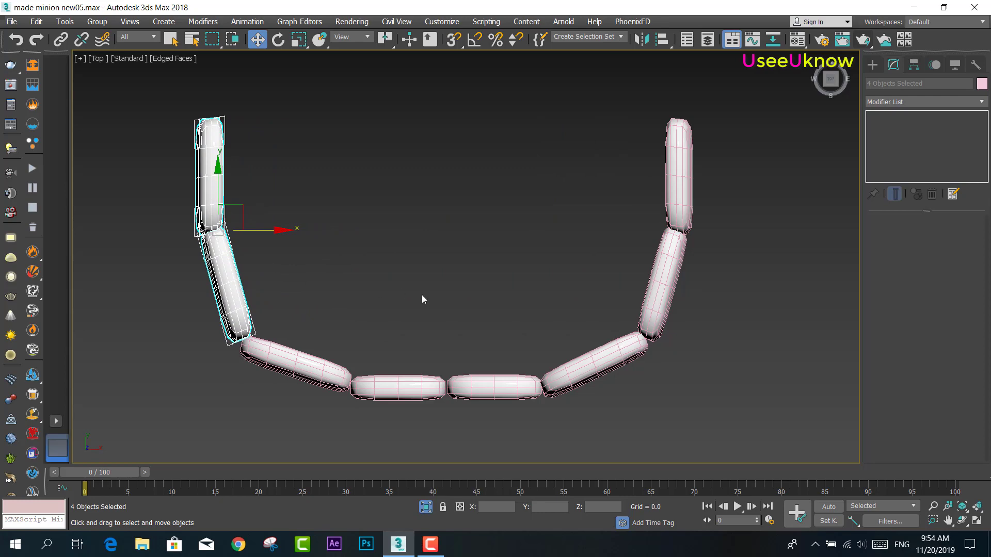
# Switch to the Front view and select the top teeth row
pyautogui.scroll(-2, 475, 330)
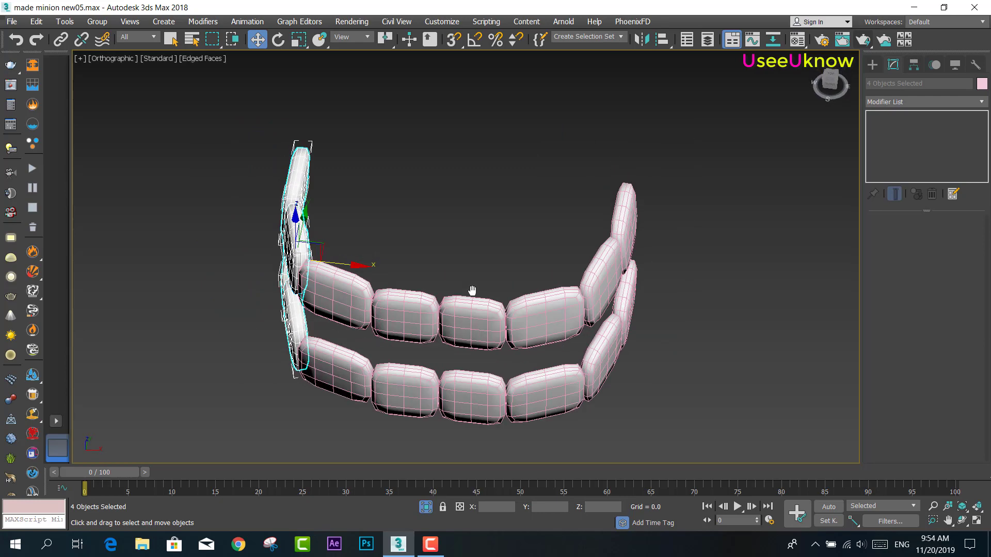
pyautogui.keyDown('alt'); pyautogui.moveTo(477, 333); pyautogui.dragTo(485, 249, button='middle'); pyautogui.keyUp('alt')
pyautogui.click(831, 80)
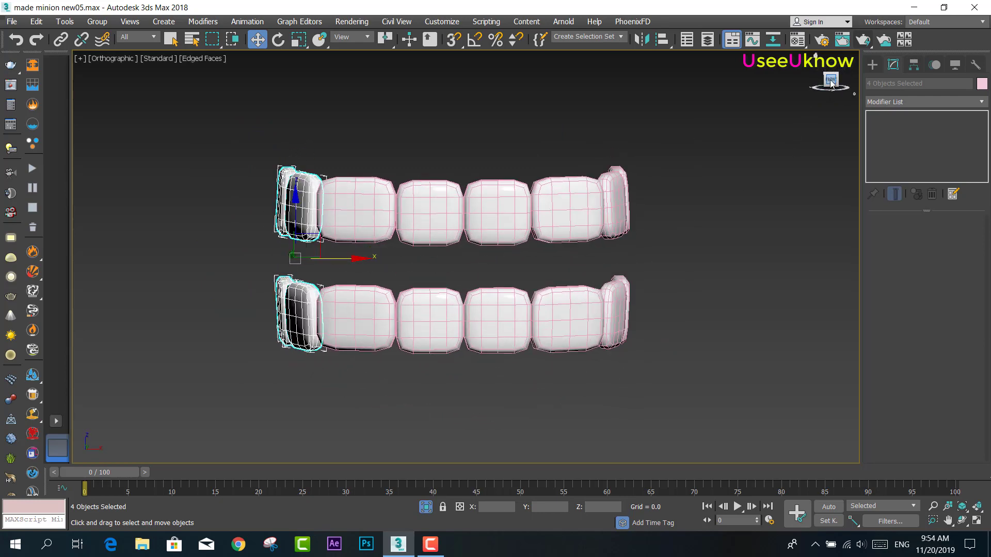
pyautogui.moveTo(657, 212); pyautogui.dragTo(656, 213)
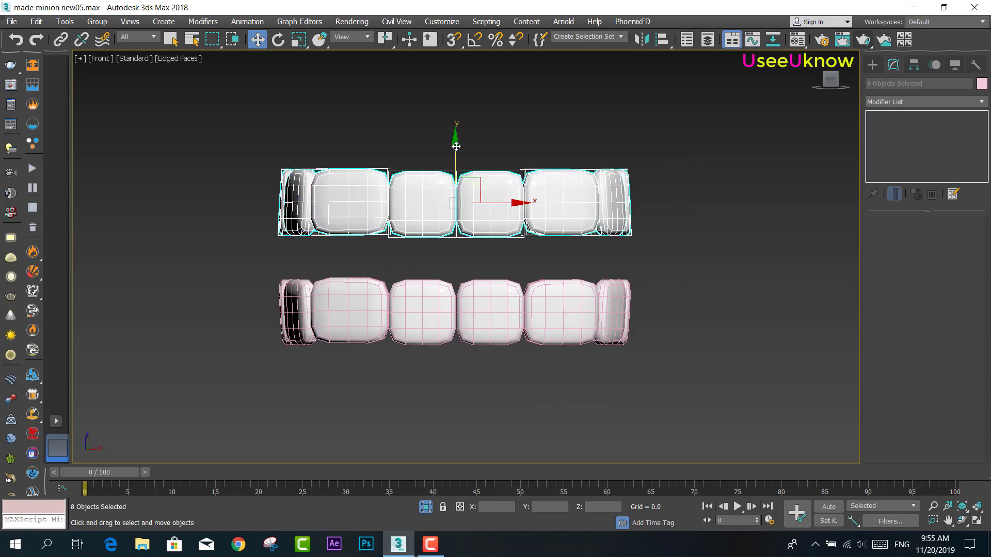
# Scale the top teeth row to 135% height and set it back above the bottom row
pyautogui.moveTo(456, 147); pyautogui.dragTo(464, 189)
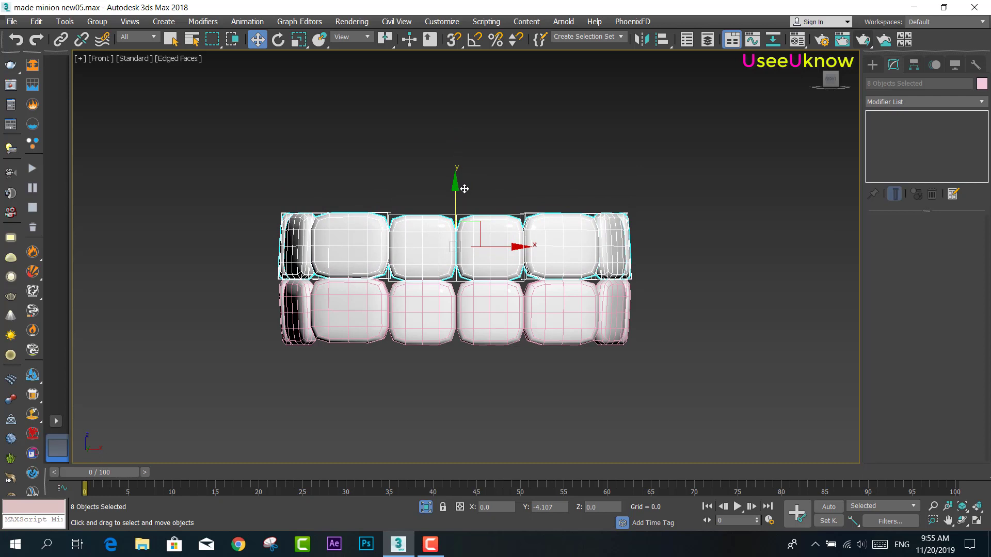
pyautogui.moveTo(464, 189); pyautogui.dragTo(464, 189)
pyautogui.press('r')
pyautogui.moveTo(454, 182); pyautogui.dragTo(454, 166)
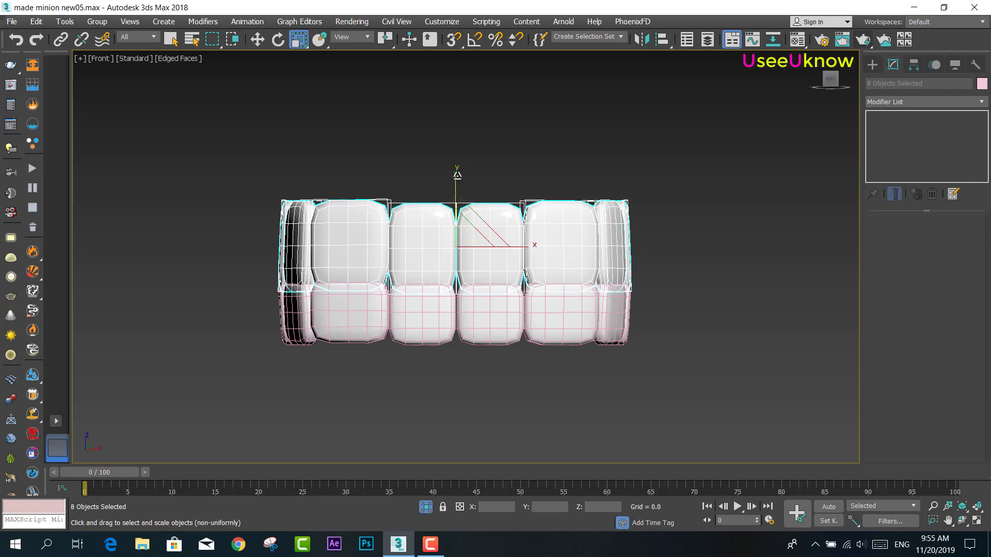
pyautogui.press('w')
pyautogui.moveTo(456, 189); pyautogui.dragTo(456, 178)
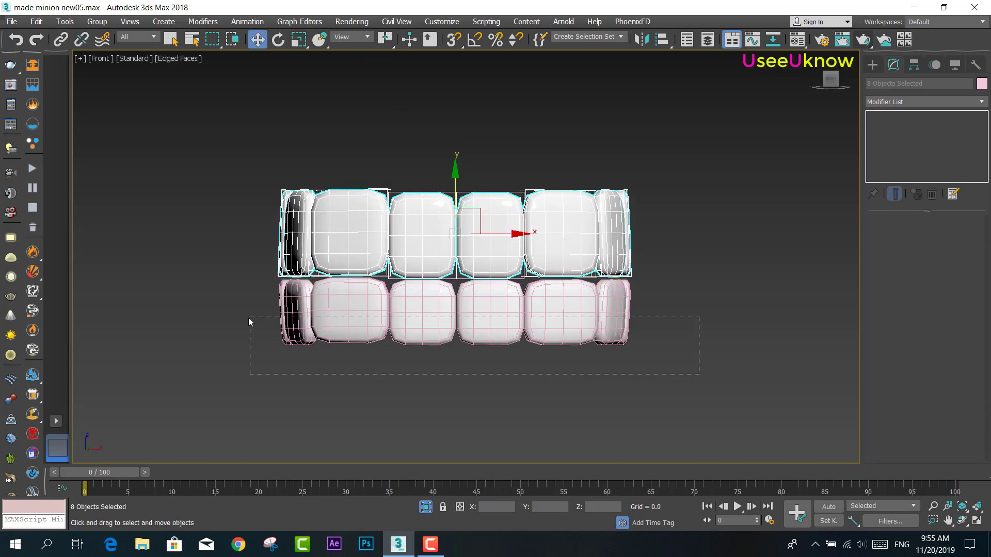
# Stretch the bottom teeth row taller, then reselect the top row
pyautogui.moveTo(699, 374); pyautogui.dragTo(249, 321)
pyautogui.press('r')
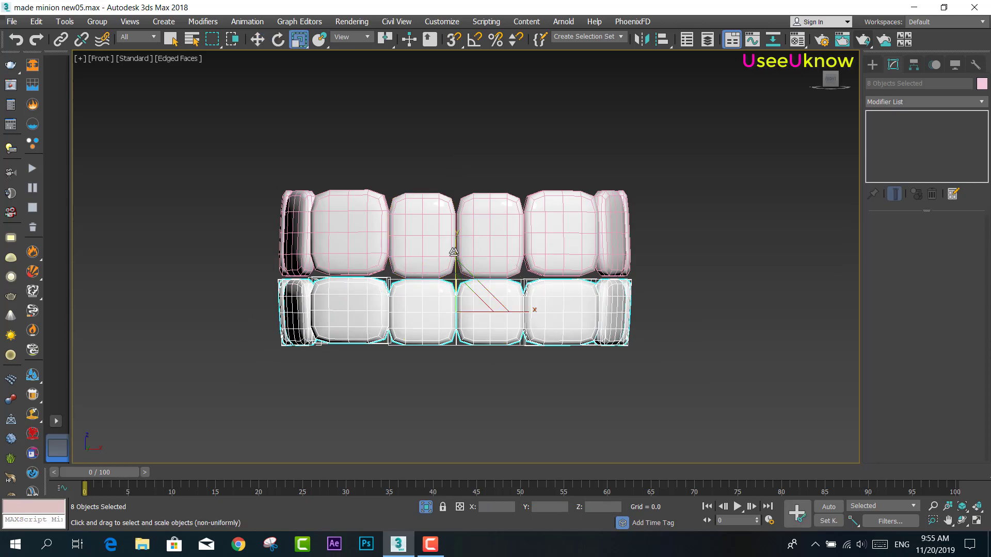
pyautogui.moveTo(453, 252)
pyautogui.mouseDown()
pyautogui.moveTo(454, 242)
pyautogui.moveTo(454, 262)
pyautogui.mouseUp()
pyautogui.press('w')
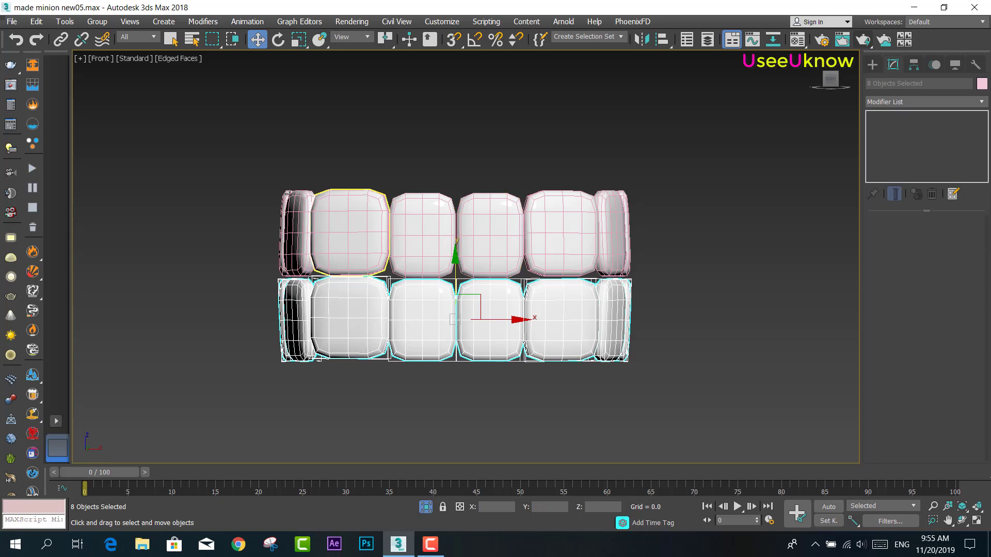
pyautogui.moveTo(724, 227); pyautogui.dragTo(258, 225)
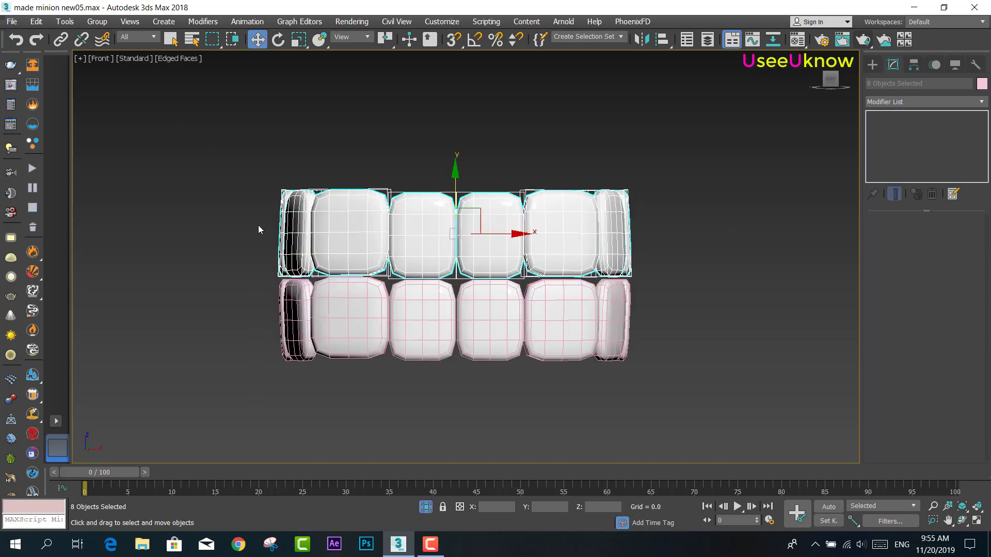
# Group the upper teeth row as ie_top
pyautogui.click(97, 21)
pyautogui.click(114, 44)
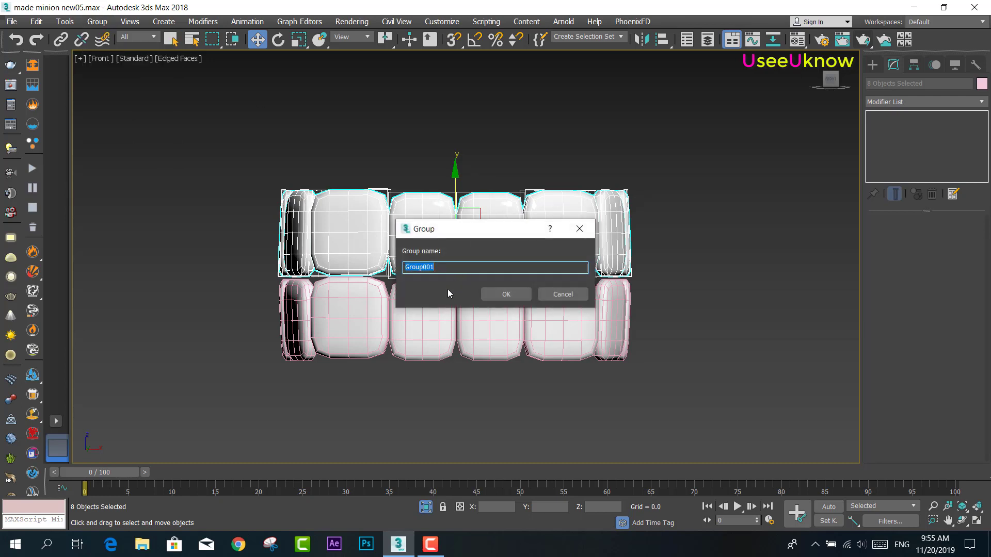
pyautogui.write('ie')
pyautogui.write('_top')
pyautogui.click(492, 294)
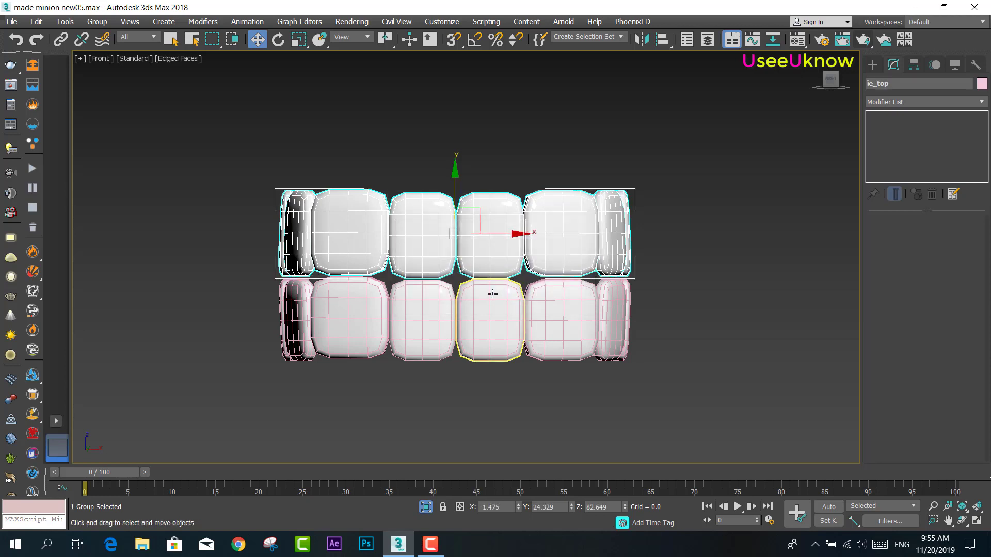
# Group the lower teeth row as ie_donw and exit Isolate Selection to show the whole minion
pyautogui.moveTo(681, 349); pyautogui.dragTo(278, 345)
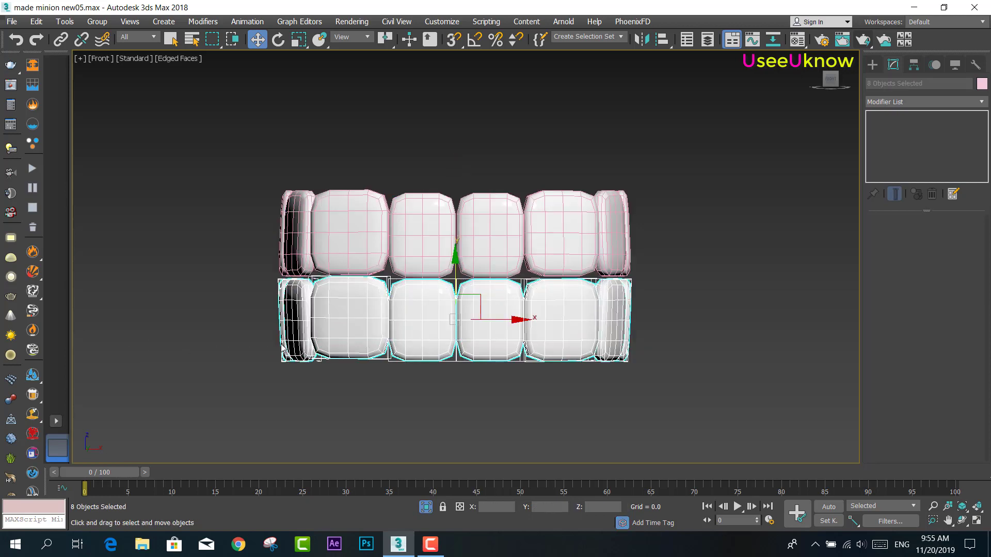
pyautogui.click(97, 21)
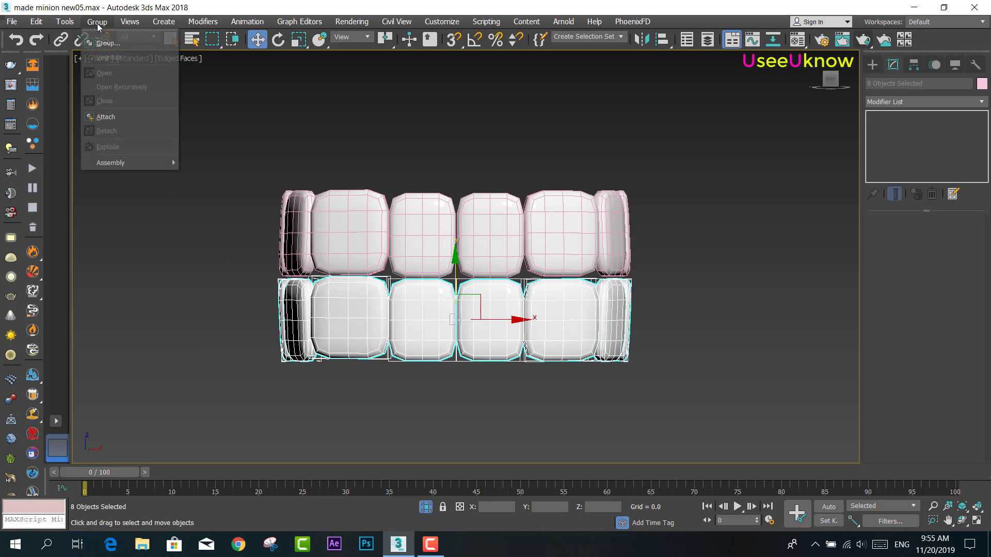
pyautogui.click(122, 47)
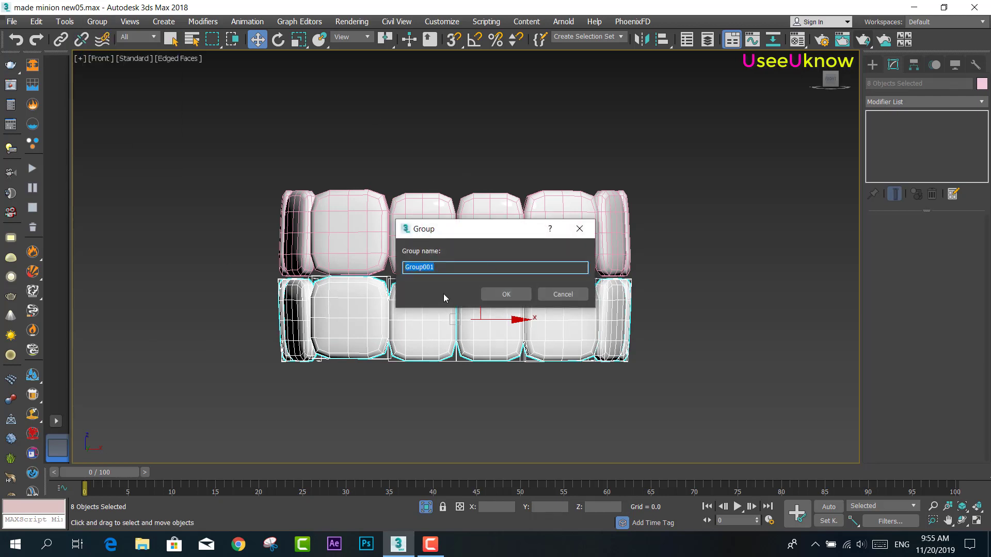
pyautogui.write('ie')
pyautogui.press('BackSpace')
pyautogui.write('nw')
pyautogui.click(506, 294)
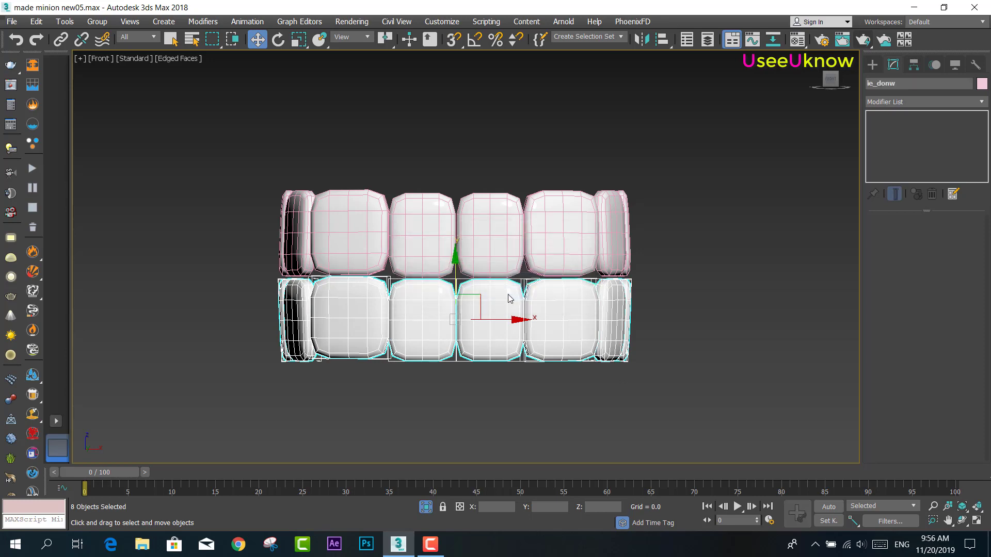
pyautogui.click(666, 292)
pyautogui.click(426, 507)
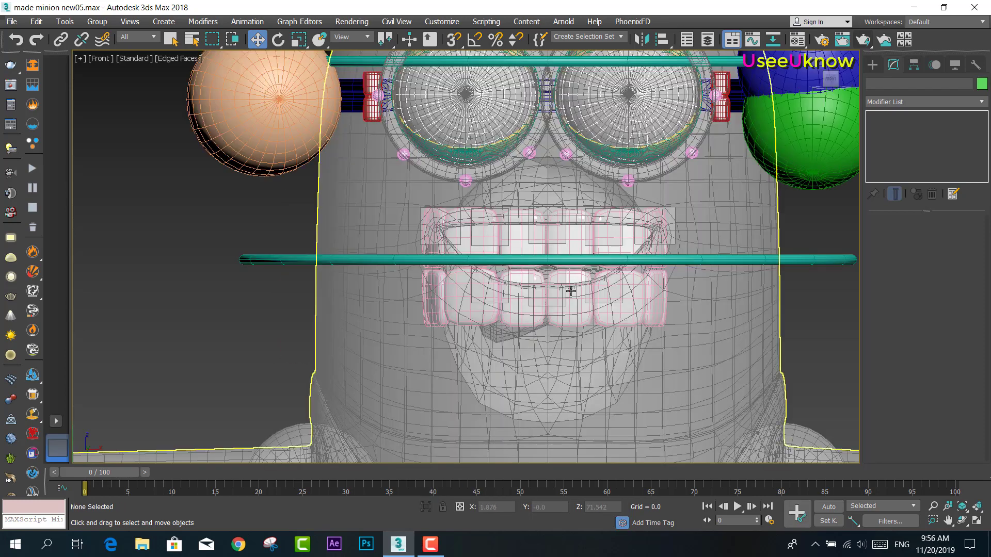
# Raise the ie_top and ie_donw teeth groups slightly and render the front view
pyautogui.click(568, 245)
pyautogui.moveTo(547, 196); pyautogui.dragTo(545, 179)
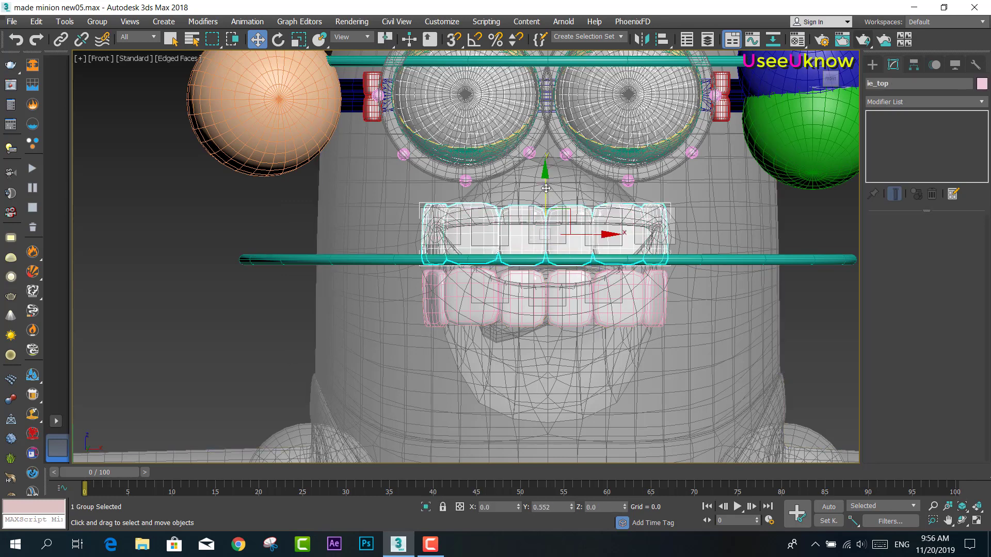
pyautogui.click(567, 278)
pyautogui.moveTo(547, 259); pyautogui.dragTo(546, 243)
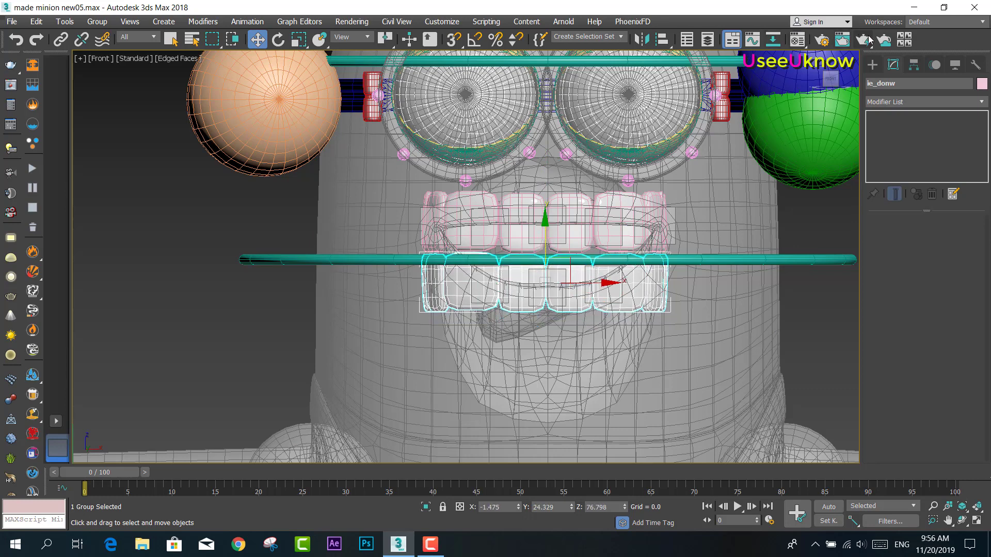
pyautogui.click(842, 40)
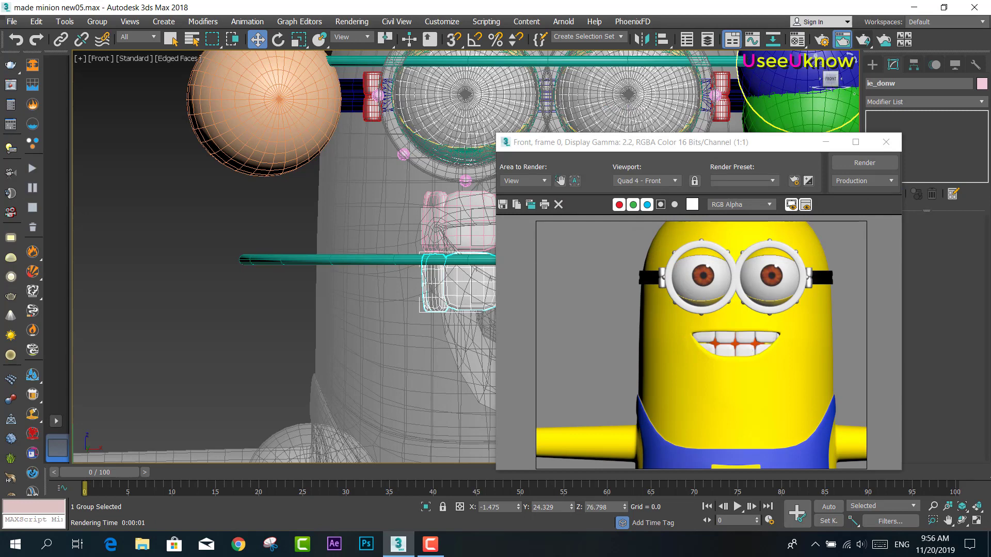
pyautogui.press('m')
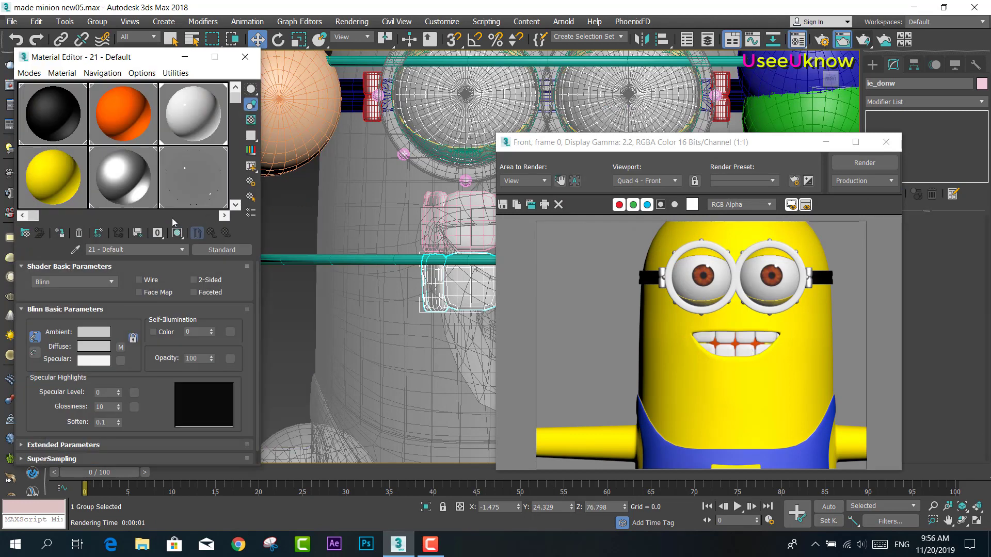
# Set the 14 - Default teeth material's diffuse colour to 246 white
pyautogui.click(885, 142)
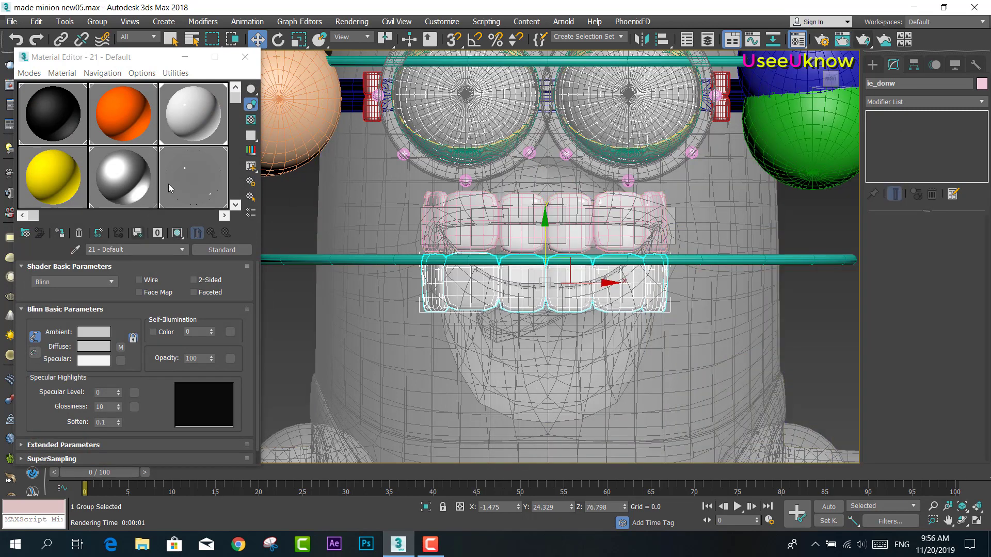
pyautogui.click(189, 124)
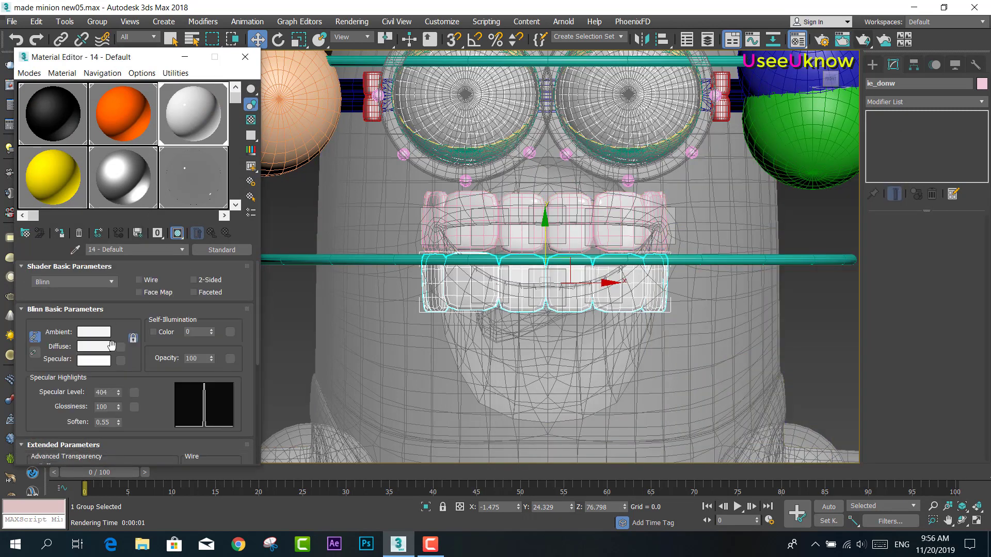
pyautogui.click(95, 346)
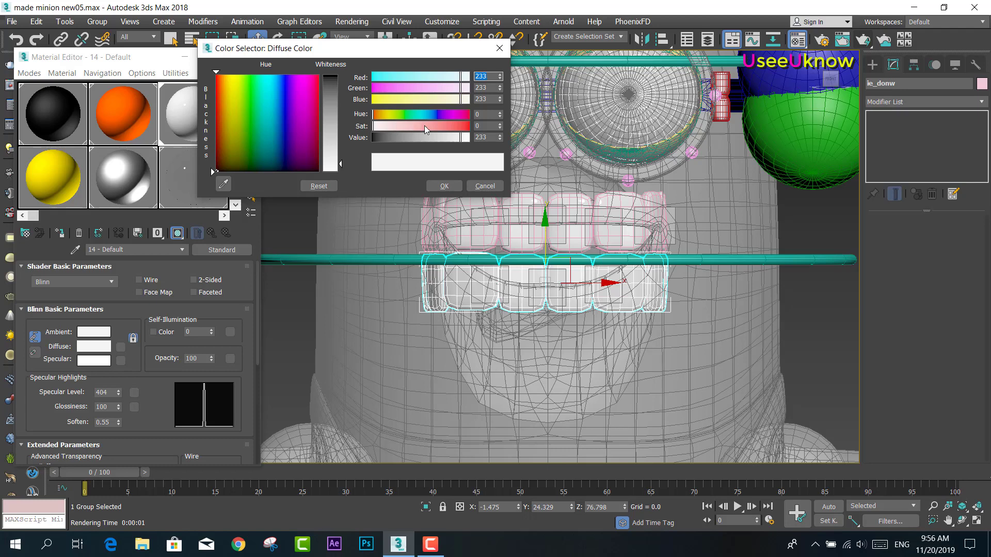
pyautogui.click(318, 89)
pyautogui.moveTo(332, 93); pyautogui.dragTo(331, 75)
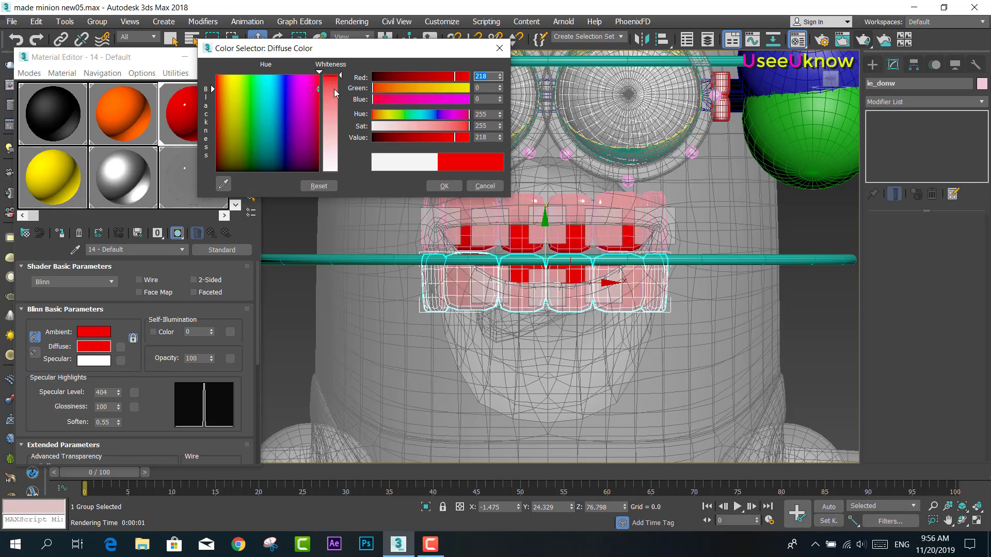
pyautogui.click(484, 186)
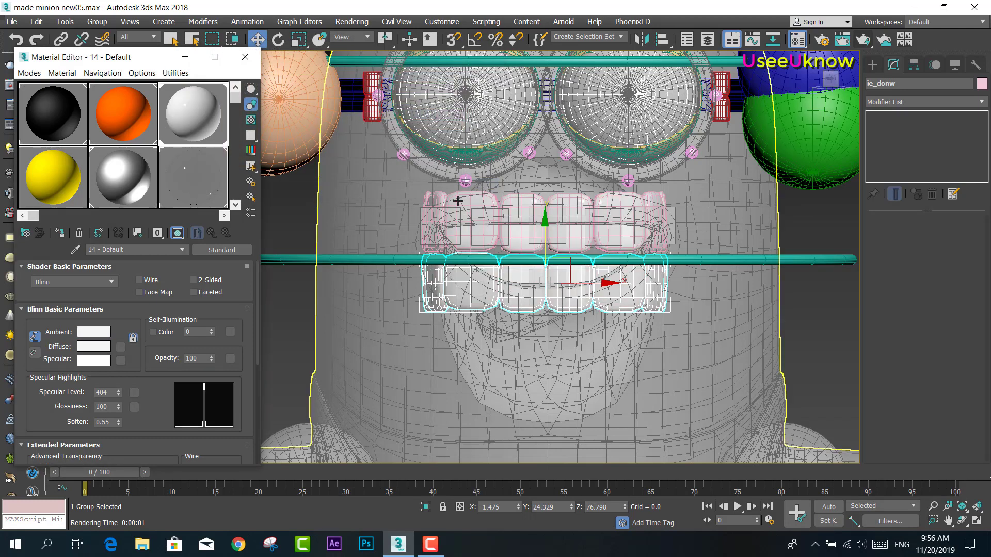
pyautogui.click(94, 346)
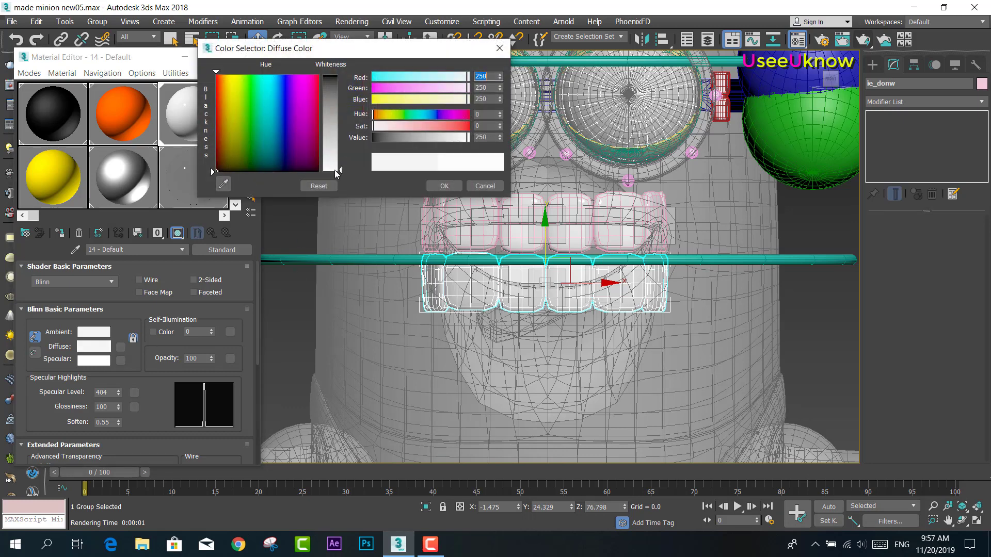
pyautogui.click(444, 186)
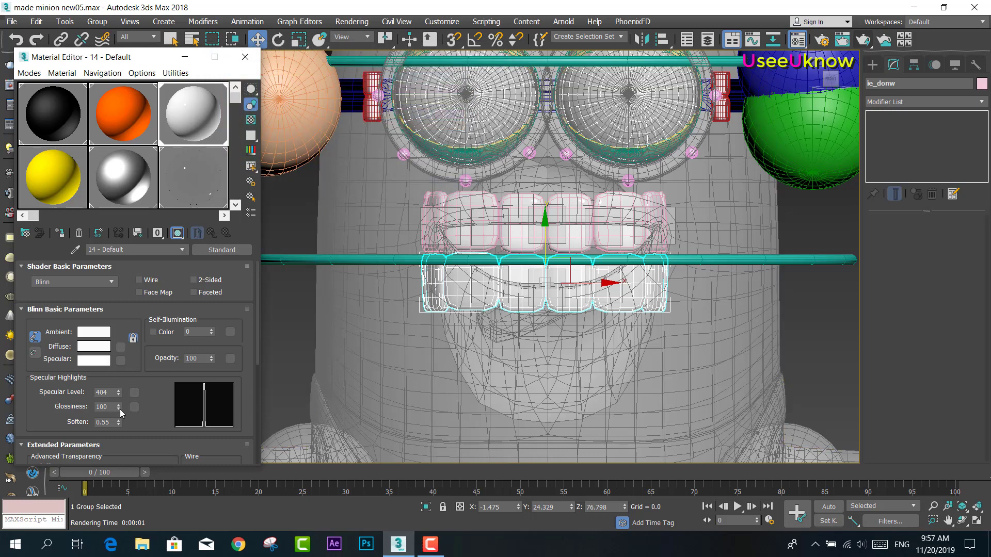
# Adjust the teeth material to Specular Level 310 and Glossiness 61, checking with renders
pyautogui.moveTo(119, 414)
pyautogui.mouseDown()
pyautogui.moveTo(118, 401)
pyautogui.moveTo(136, 428)
pyautogui.moveTo(122, 403)
pyautogui.mouseUp()
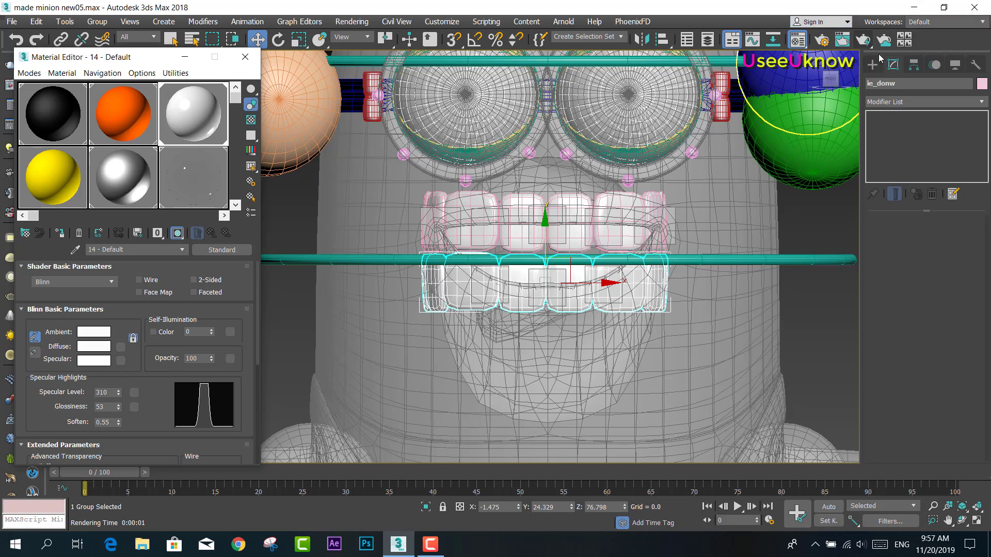
pyautogui.click(865, 41)
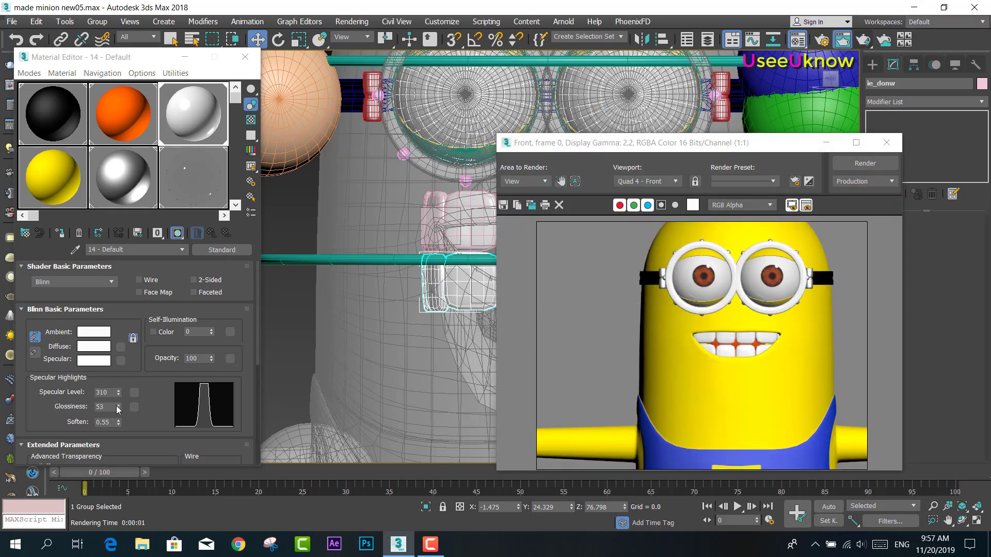
pyautogui.moveTo(118, 407); pyautogui.dragTo(118, 401)
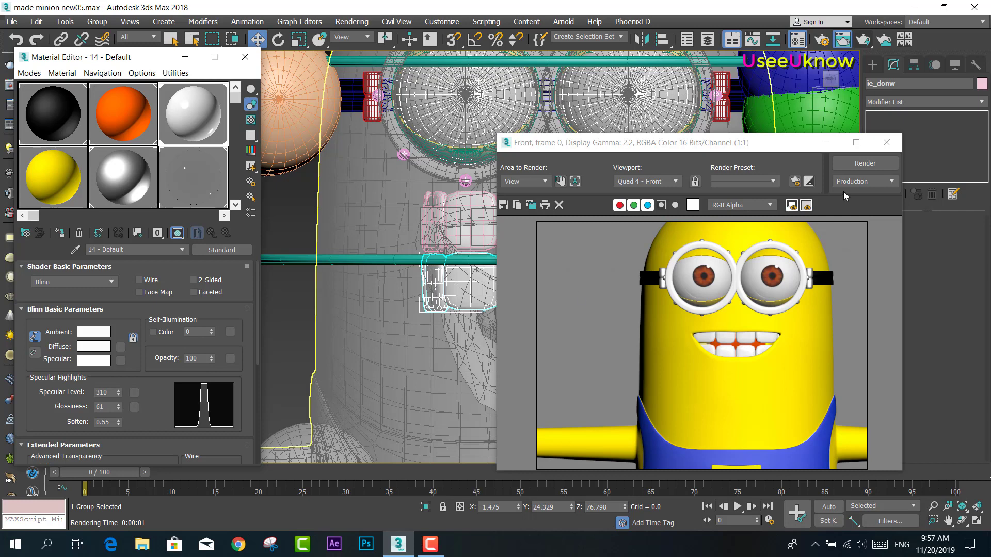
pyautogui.click(863, 164)
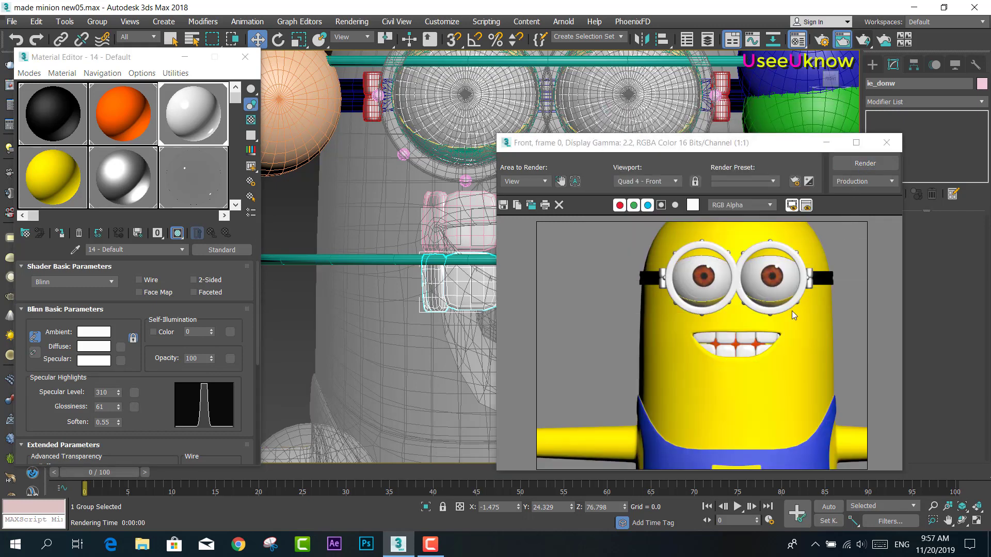
pyautogui.click(887, 143)
pyautogui.click(245, 57)
# Clone the orange sphere Sphere027 as a copy named Sphere028
pyautogui.scroll(2, 458, 285)
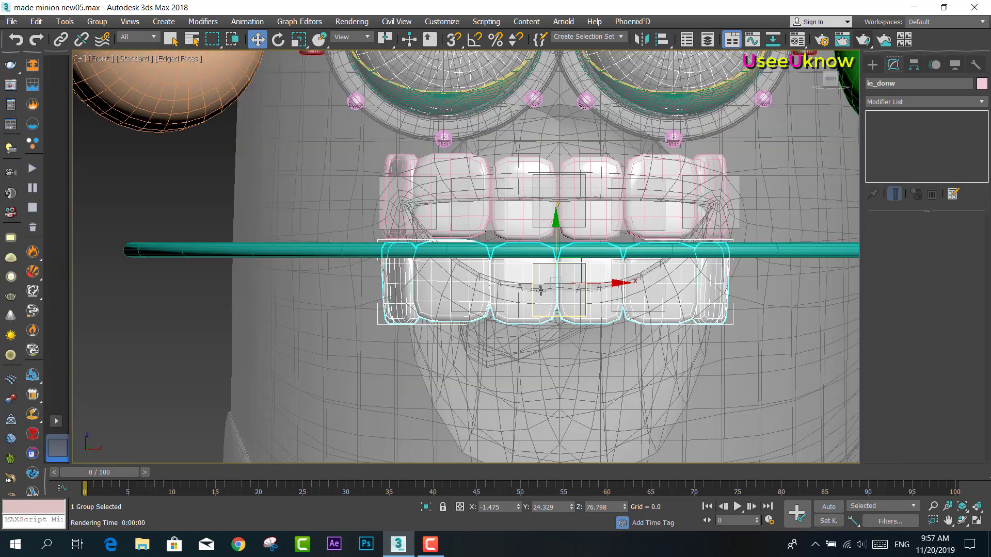
pyautogui.scroll(2, 458, 285)
pyautogui.scroll(-2, 457, 285)
pyautogui.scroll(-3, 535, 245)
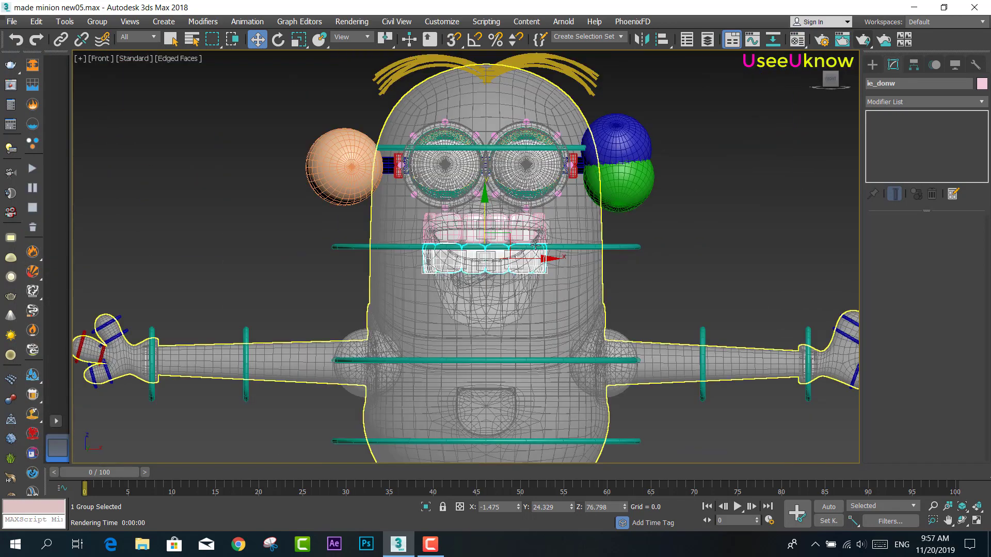
pyautogui.click(344, 184)
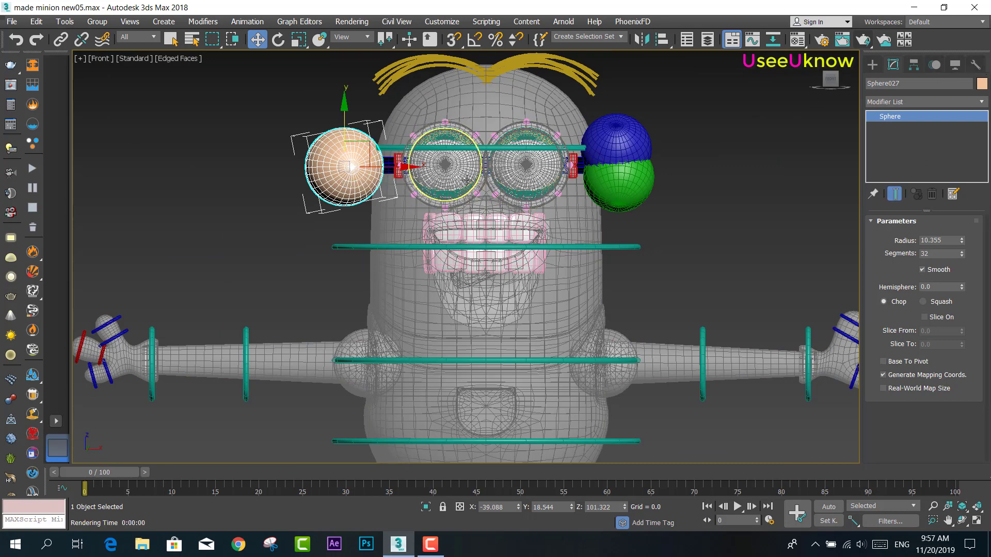
pyautogui.rightClick(330, 156)
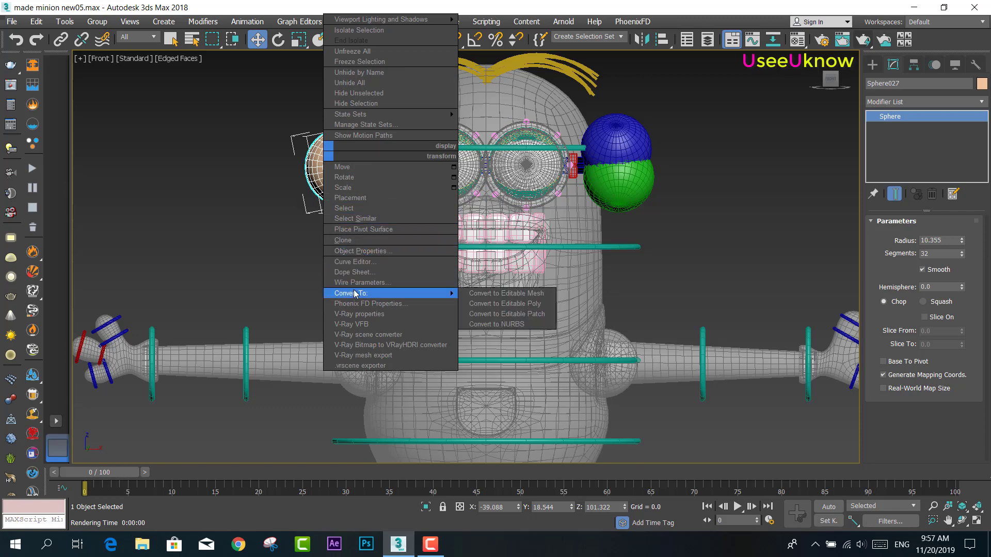
pyautogui.click(357, 240)
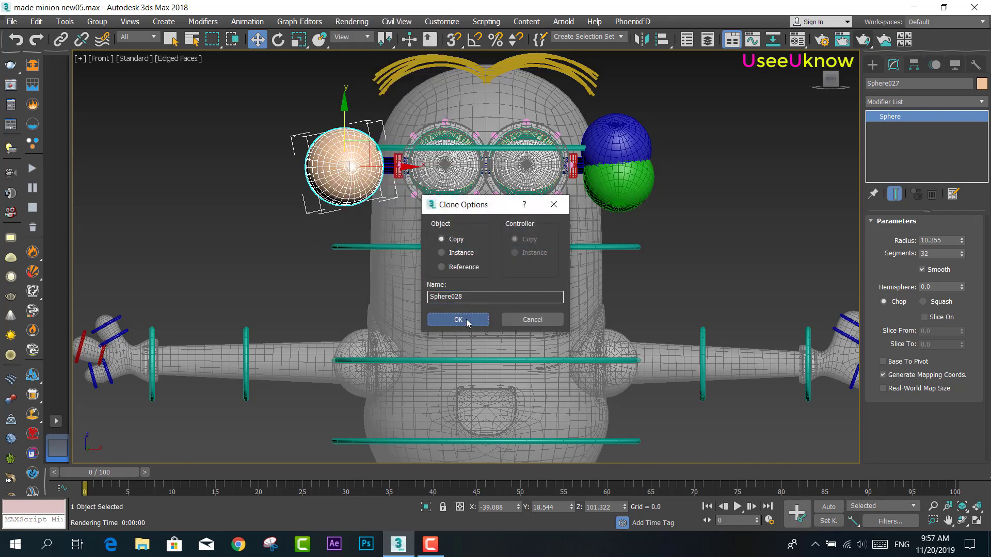
pyautogui.click(467, 320)
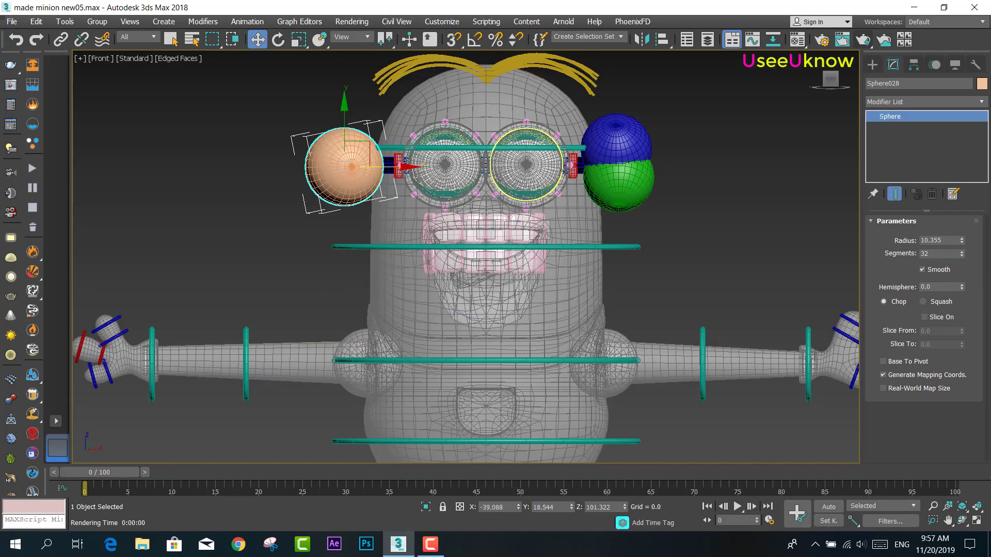
# With Hierarchy Link Info shown, move Sphere028 down beside the minion's mouth
pyautogui.click(914, 65)
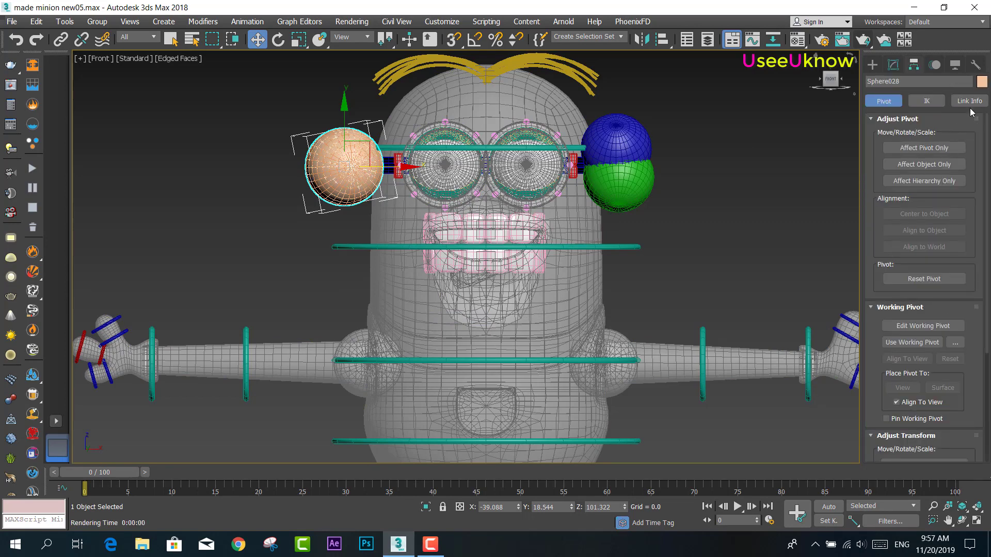
pyautogui.click(969, 101)
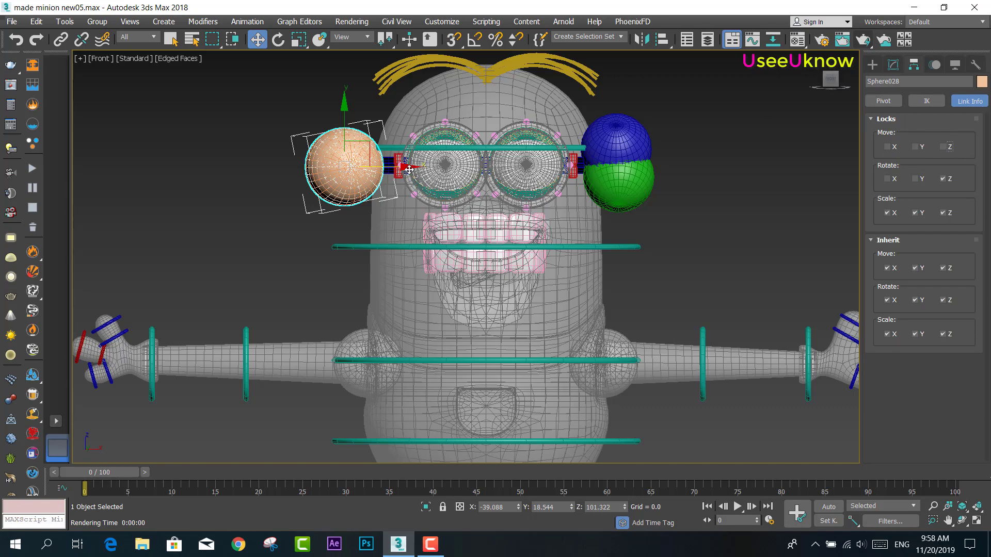
pyautogui.moveTo(402, 173)
pyautogui.mouseDown()
pyautogui.moveTo(279, 155)
pyautogui.moveTo(344, 212)
pyautogui.mouseUp()
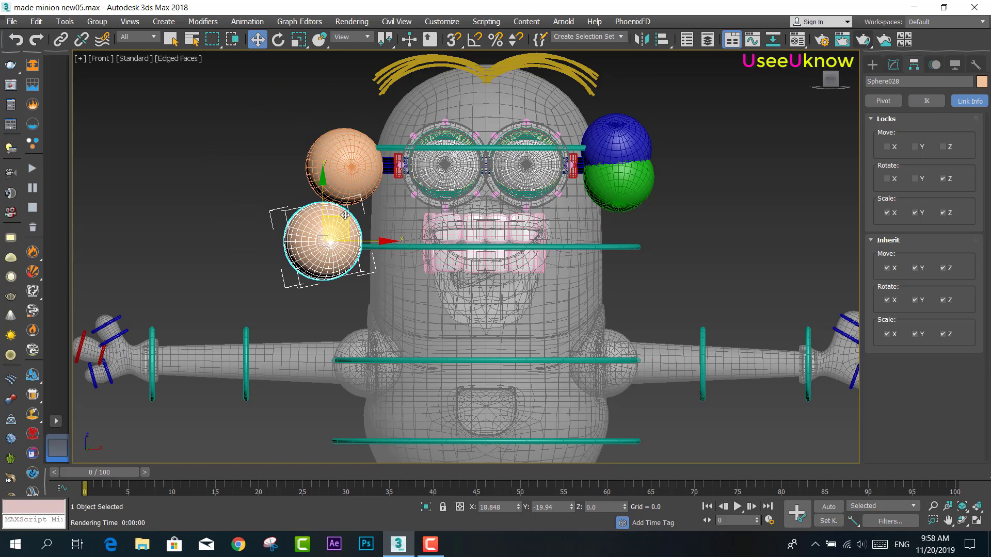
pyautogui.moveTo(343, 212); pyautogui.dragTo(365, 218)
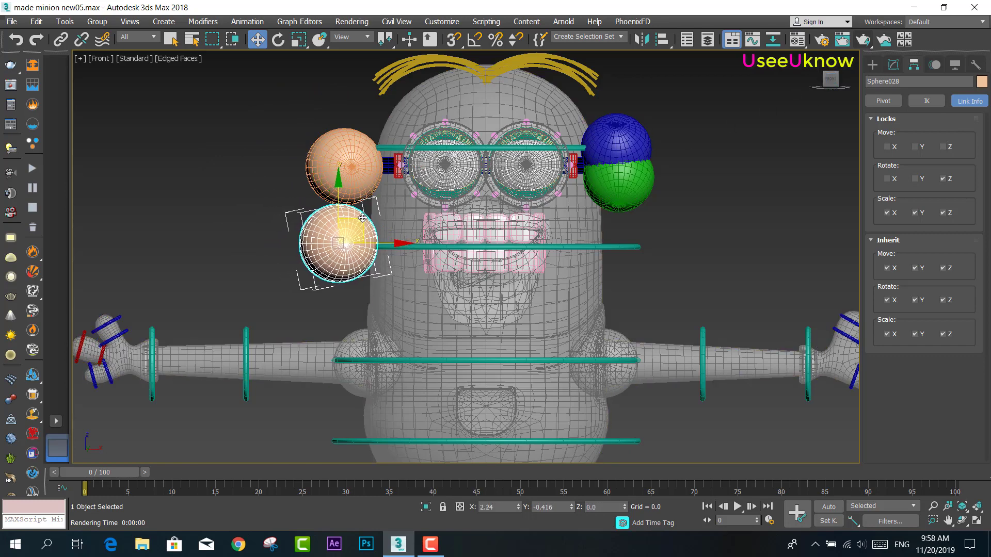
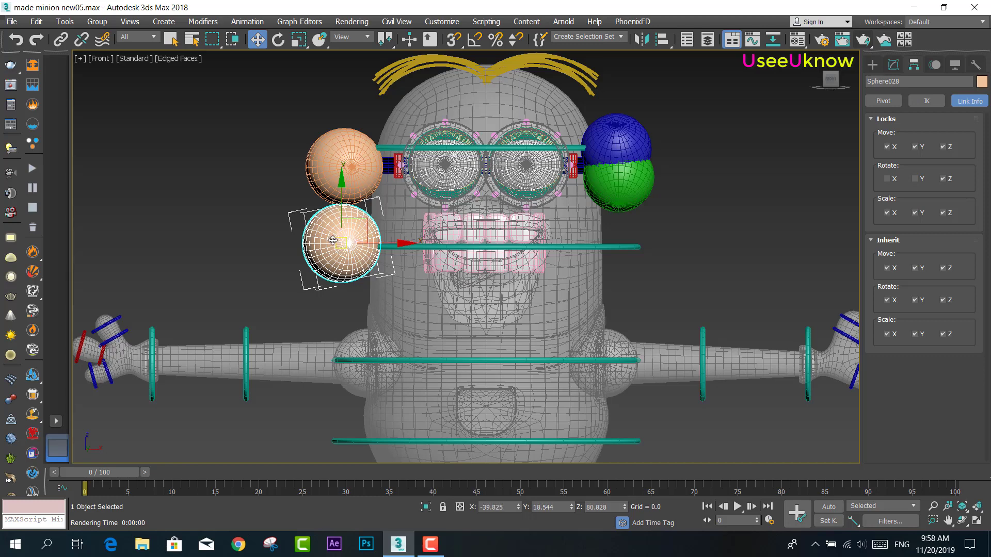
# Zero the control sphere's X, Y and Z rotation and clear its rotation locks
pyautogui.click(278, 40)
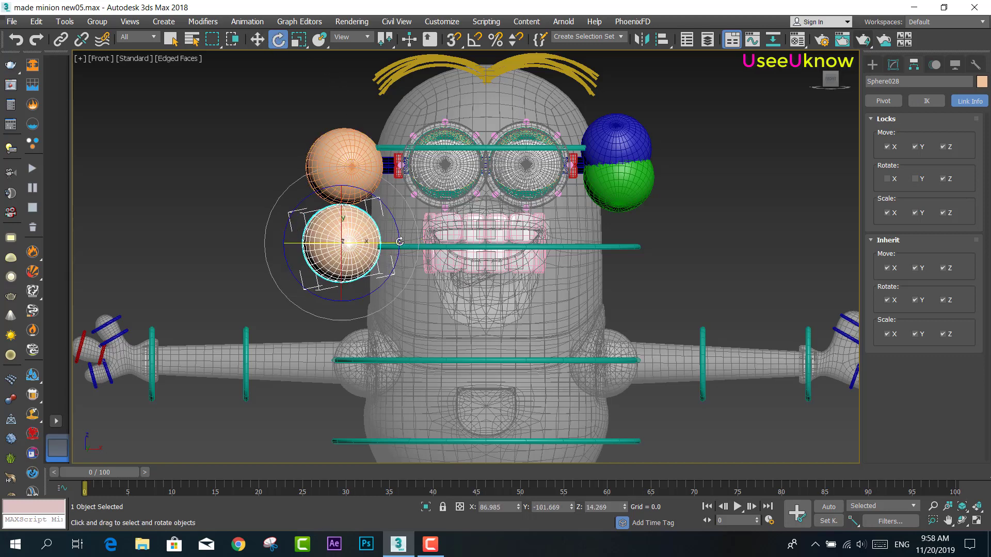
pyautogui.click(892, 64)
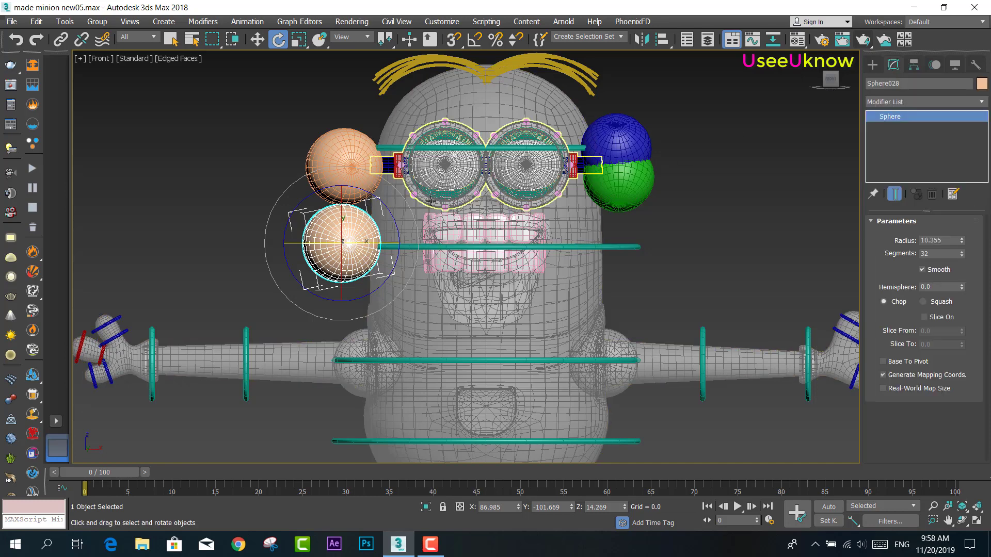
pyautogui.rightClick(518, 508)
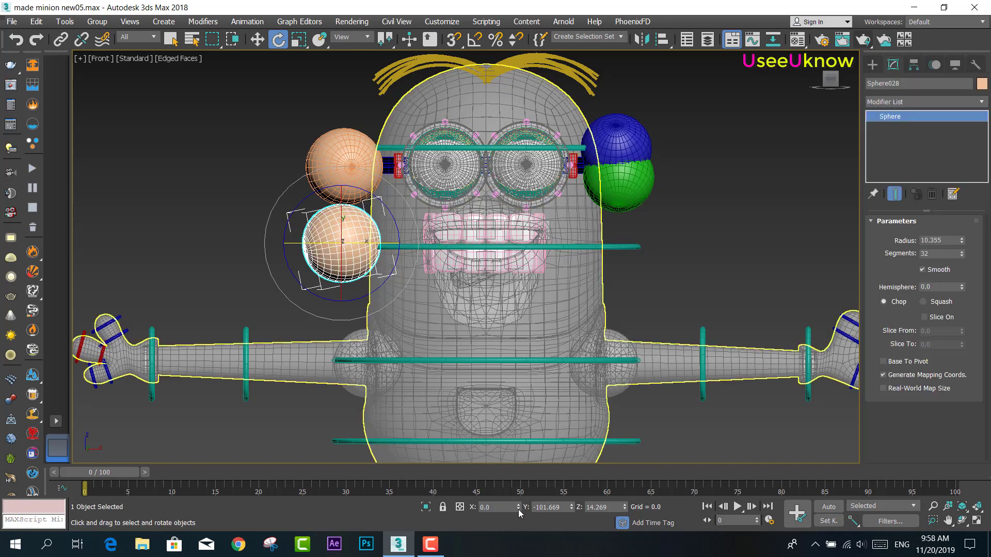
pyautogui.rightClick(572, 508)
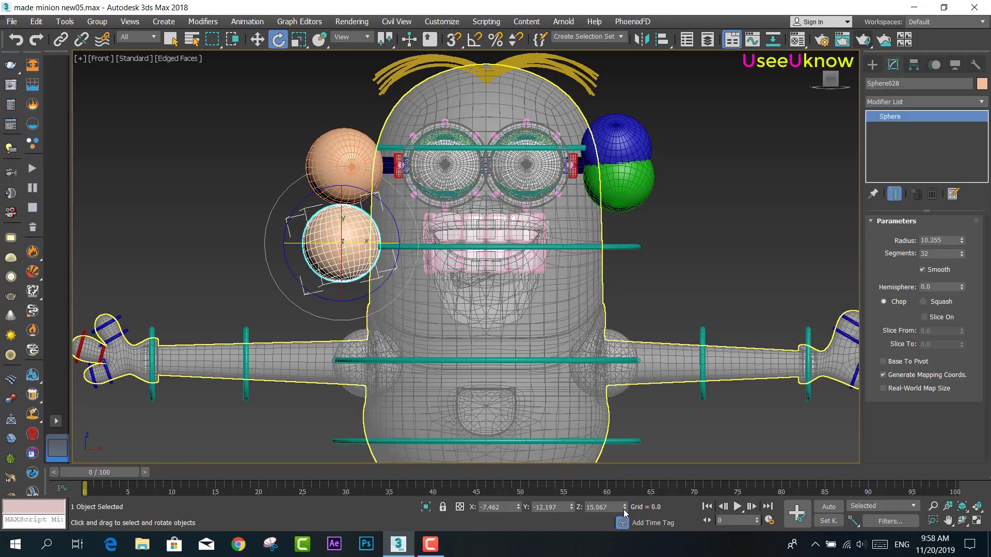
pyautogui.click(623, 510)
pyautogui.click(913, 64)
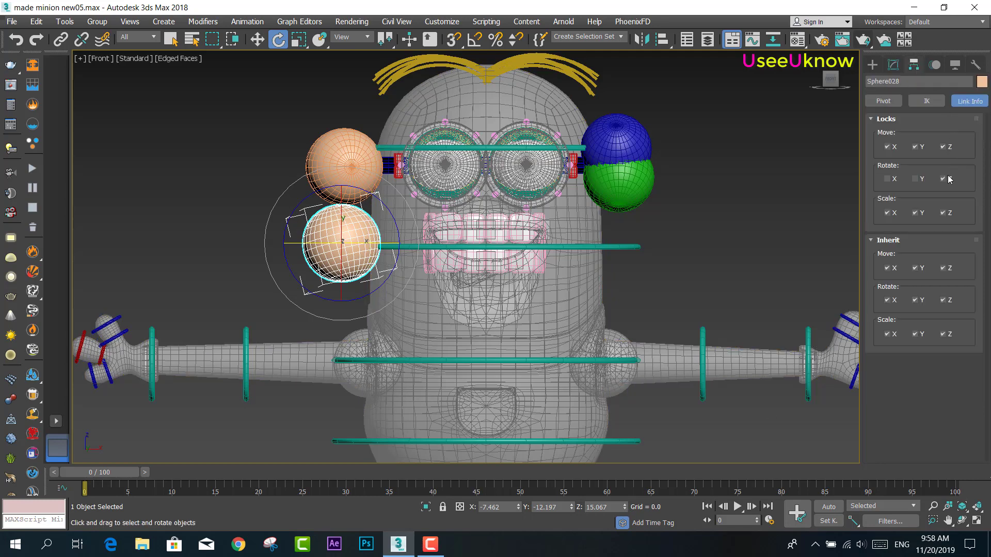
pyautogui.rightClick(624, 509)
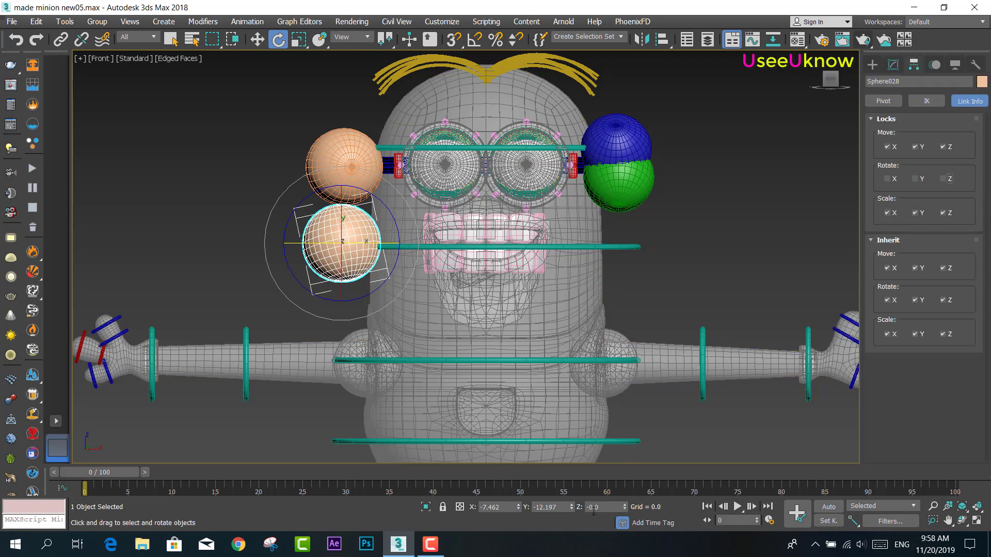
pyautogui.rightClick(571, 509)
pyautogui.rightClick(518, 510)
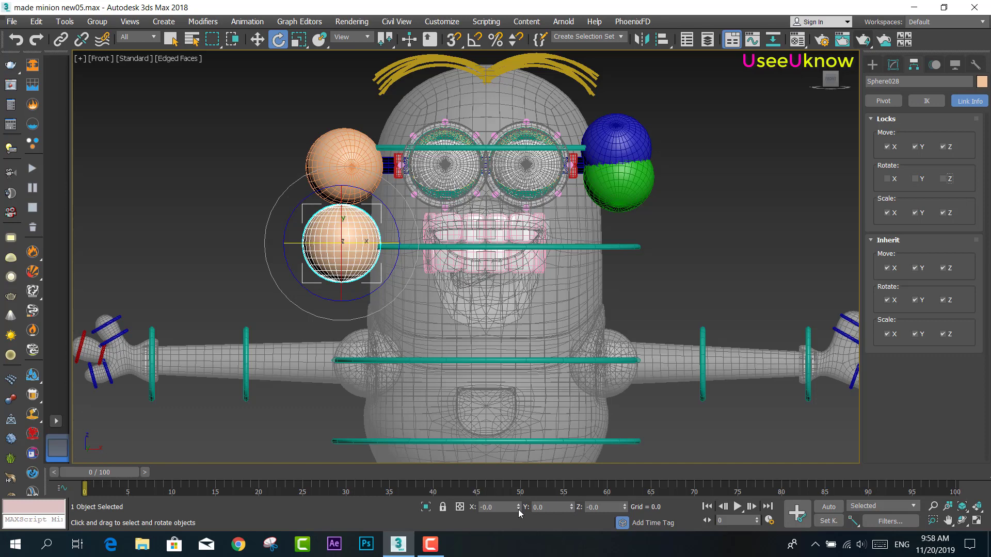
# Rotate the sphere exactly 90° about X and lock its Y and Z rotation
pyautogui.moveTo(338, 219); pyautogui.dragTo(347, 308)
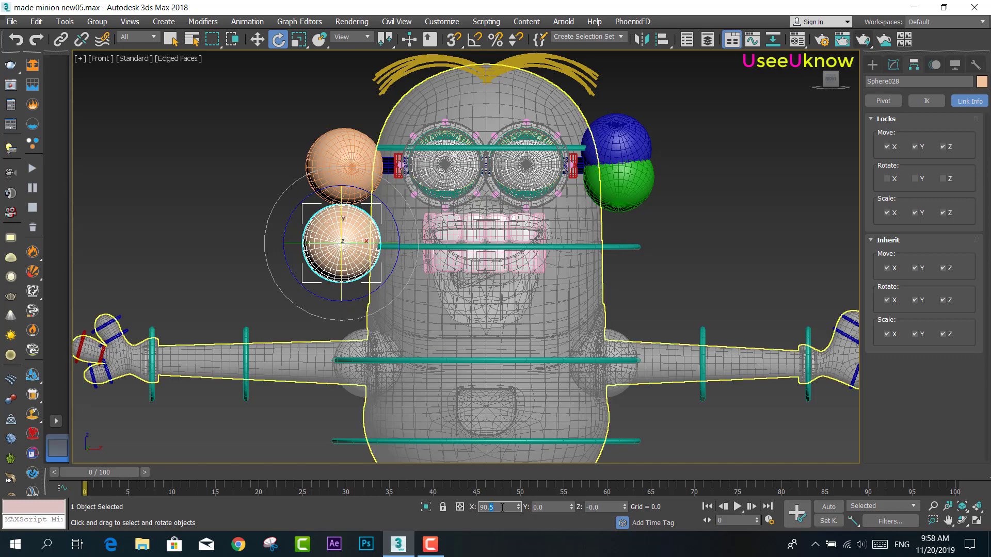
pyautogui.write('90')
pyautogui.press('Return')
pyautogui.click(893, 64)
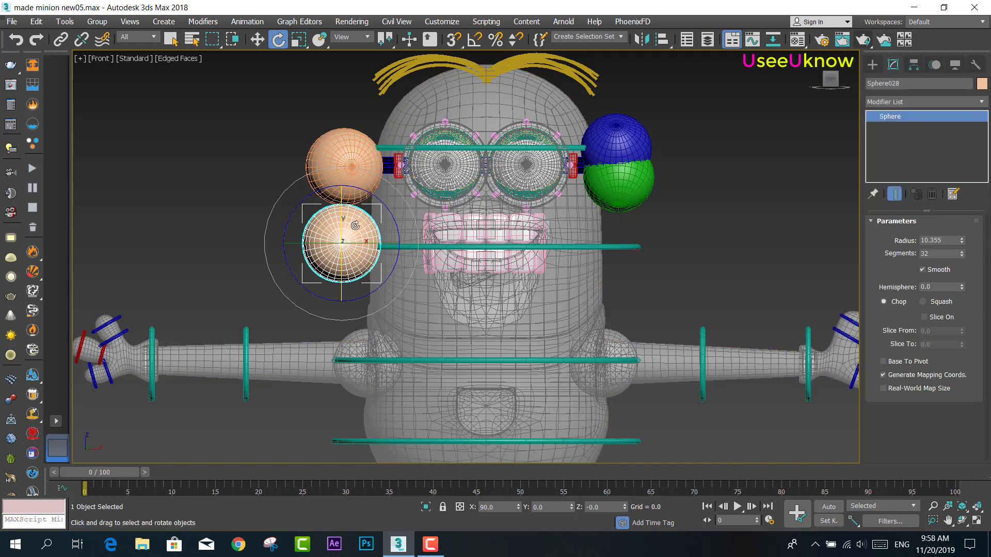
pyautogui.moveTo(355, 225); pyautogui.dragTo(352, 227)
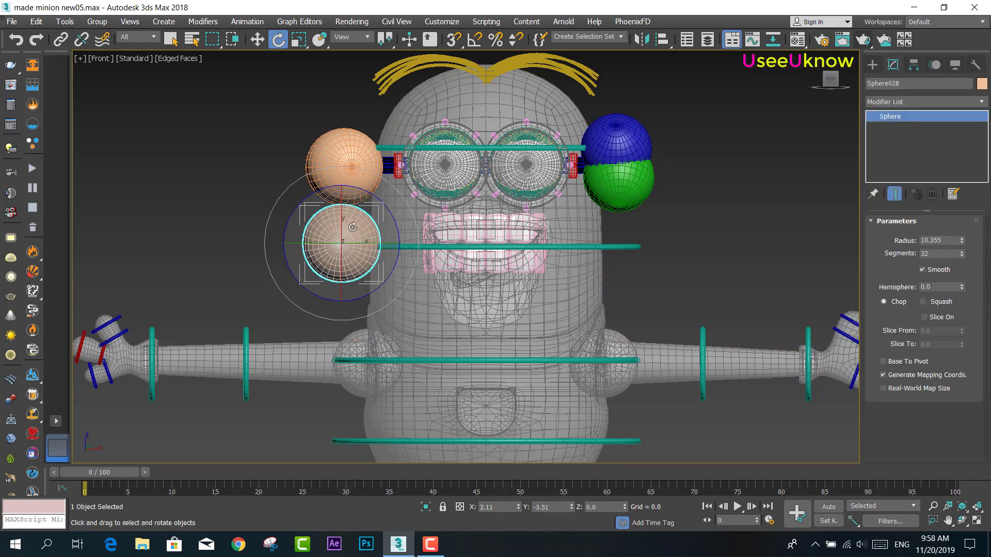
pyautogui.moveTo(343, 227); pyautogui.dragTo(345, 279)
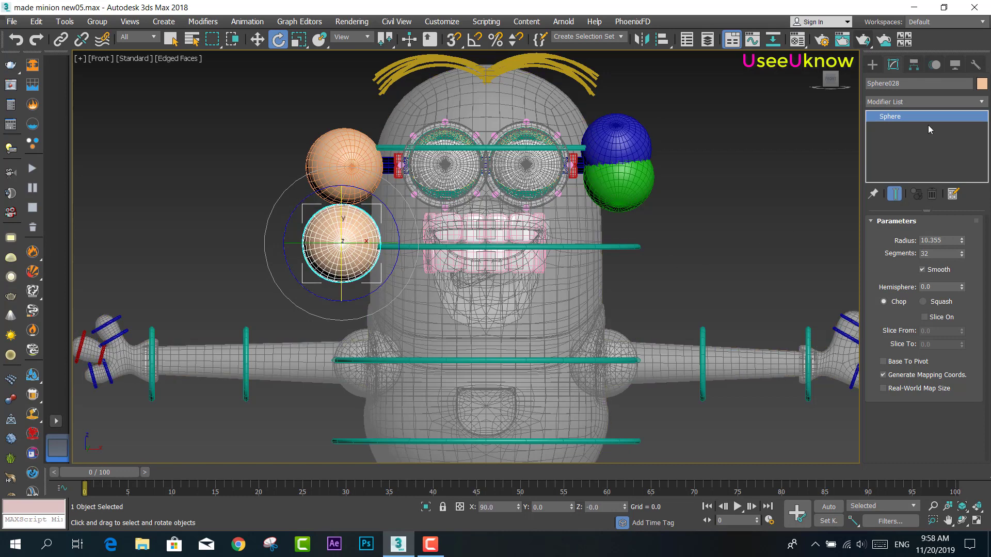
pyautogui.click(913, 65)
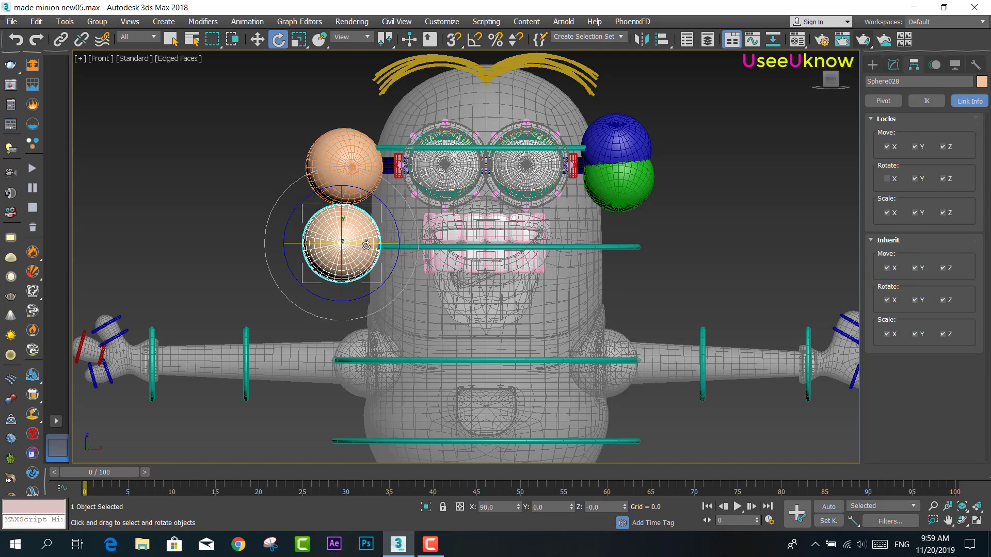
pyautogui.moveTo(385, 242)
pyautogui.mouseDown()
pyautogui.moveTo(382, 205)
pyautogui.moveTo(394, 219)
pyautogui.mouseUp()
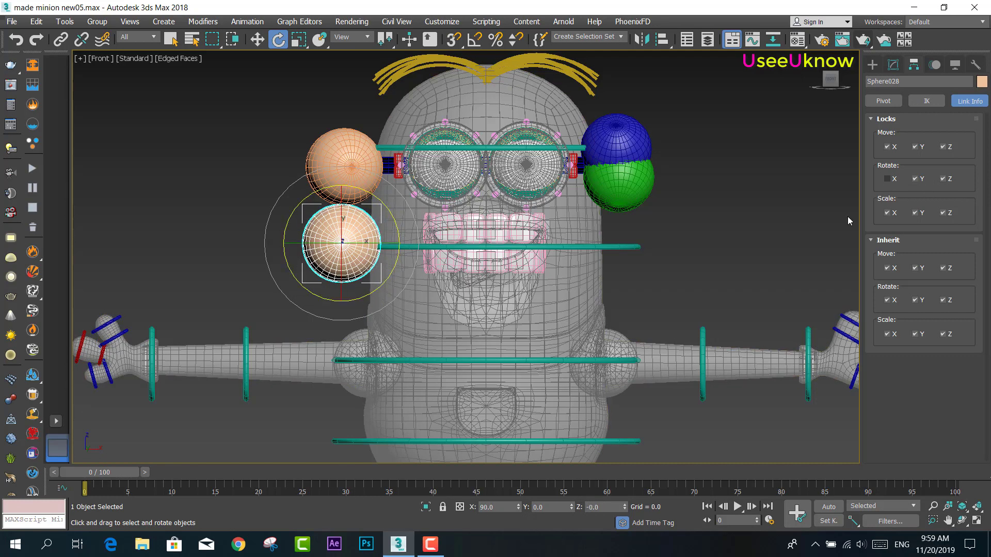
# In the Left view, clear Sphere028's Move locks and slide it along X toward the face
pyautogui.click(894, 67)
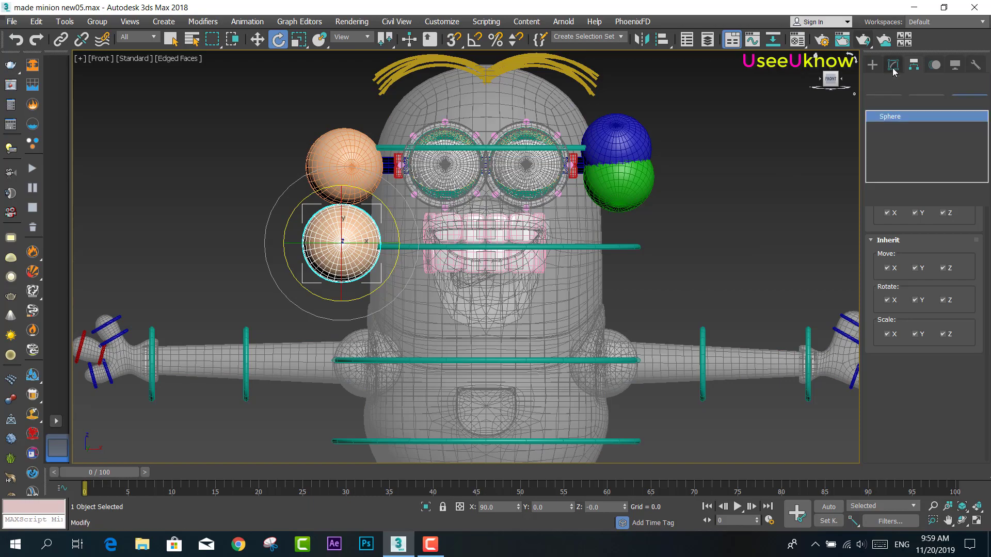
pyautogui.scroll(4, 495, 237)
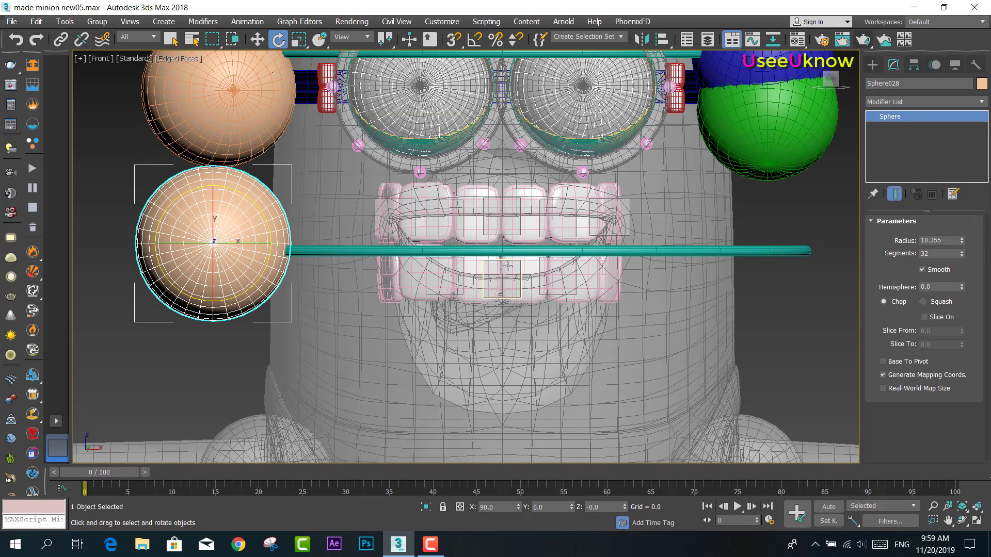
pyautogui.scroll(-5, 508, 266)
pyautogui.keyDown('alt'); pyautogui.moveTo(507, 267); pyautogui.dragTo(829, 78, button='middle'); pyautogui.keyUp('alt')
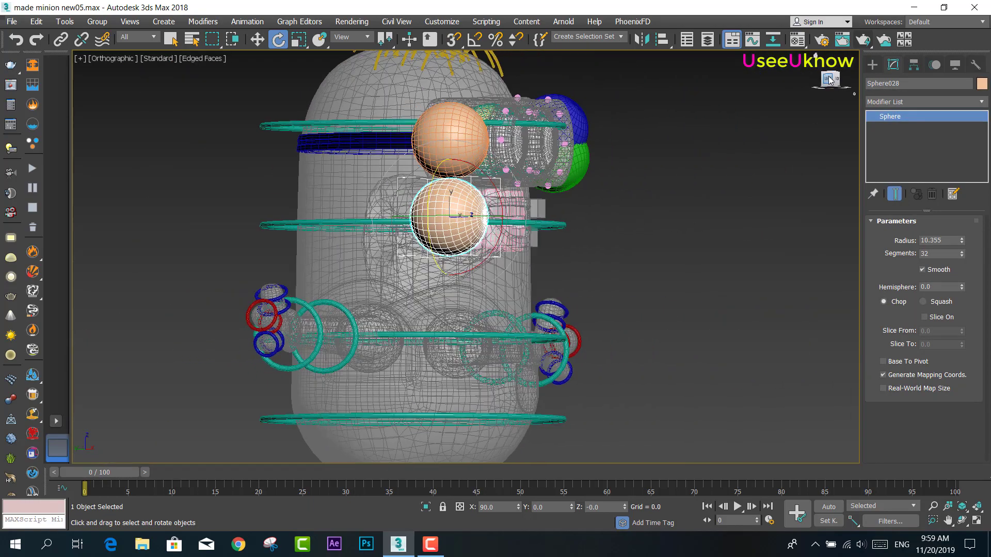
pyautogui.click(829, 79)
pyautogui.scroll(3, 592, 228)
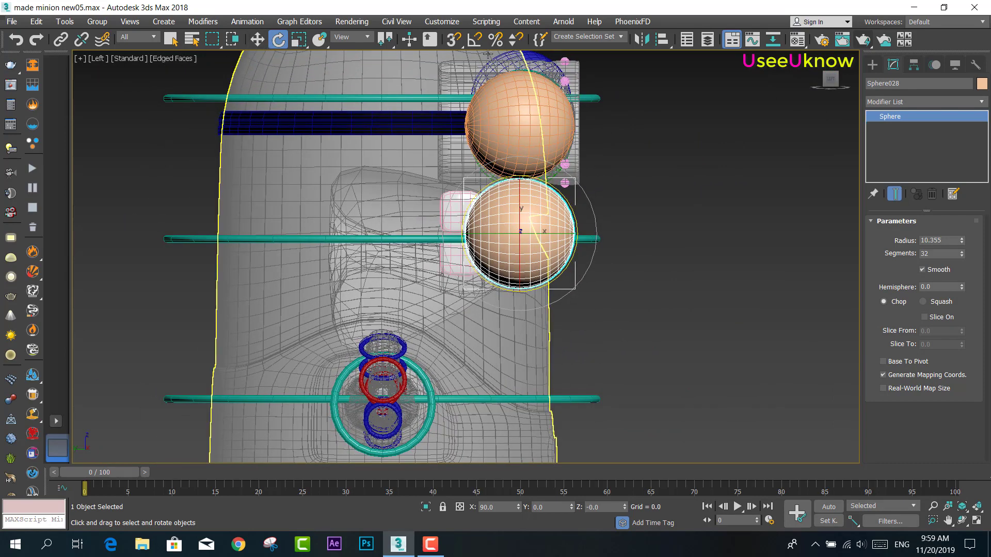
pyautogui.click(901, 69)
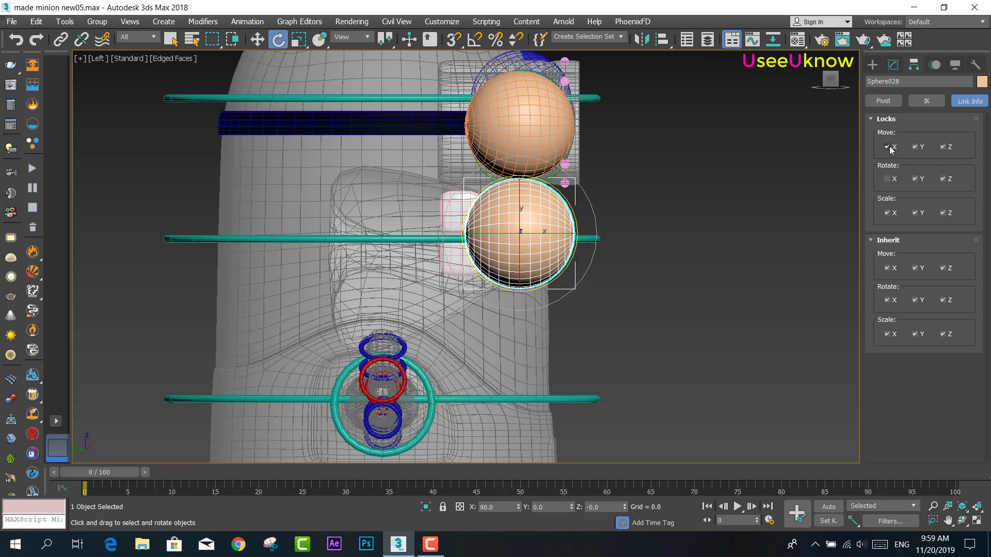
pyautogui.click(257, 42)
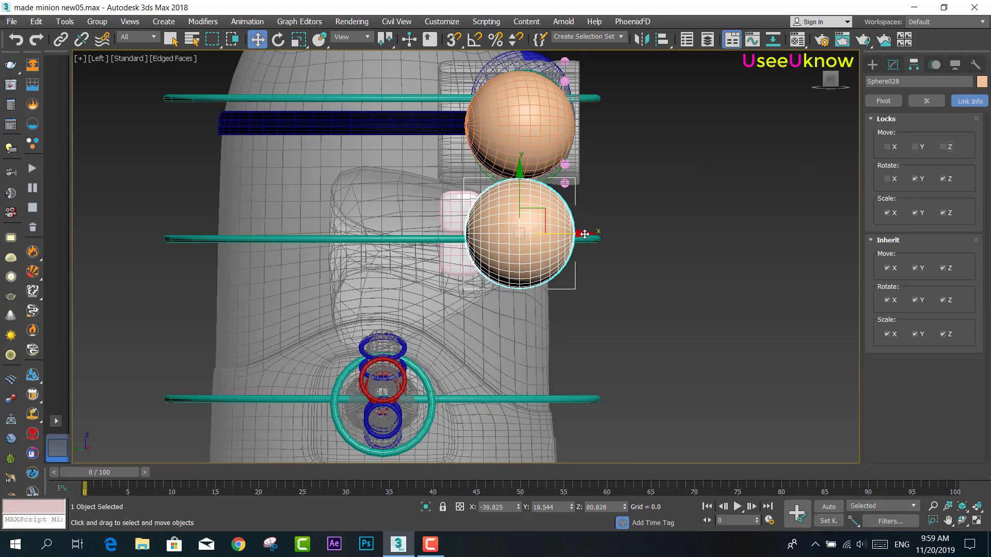
pyautogui.moveTo(584, 234)
pyautogui.mouseDown()
pyautogui.moveTo(524, 241)
pyautogui.moveTo(568, 249)
pyautogui.moveTo(558, 249)
pyautogui.mouseUp()
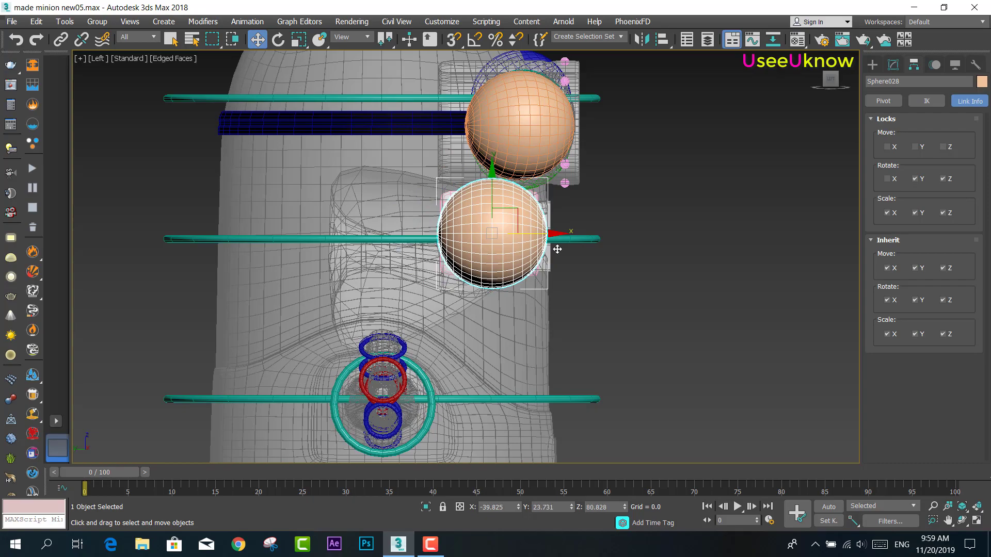
pyautogui.keyDown('alt'); pyautogui.moveTo(557, 249); pyautogui.dragTo(155, 93, button='middle'); pyautogui.keyUp('alt')
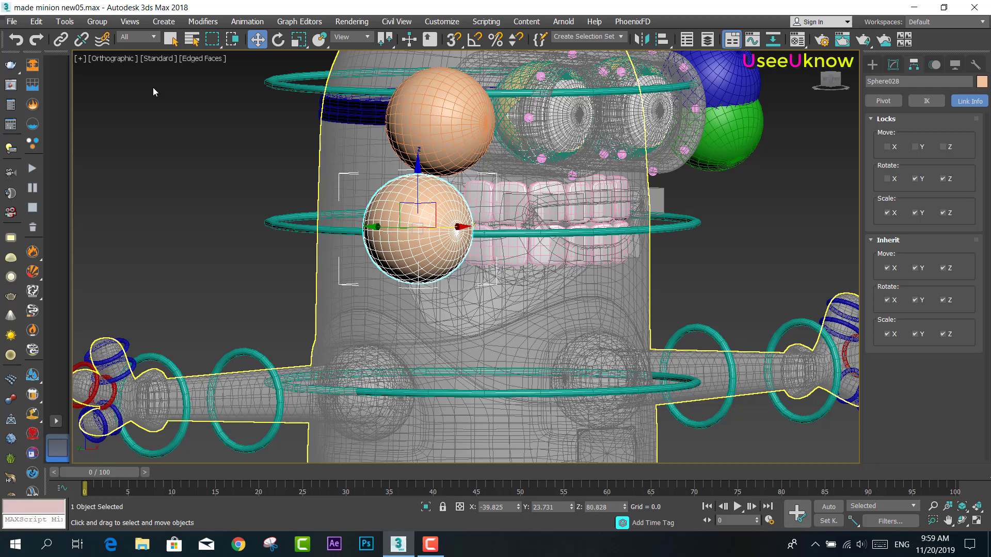
# Link the ie_donw lower teeth group to Sphere028 and test-rotate the sphere
pyautogui.click(61, 40)
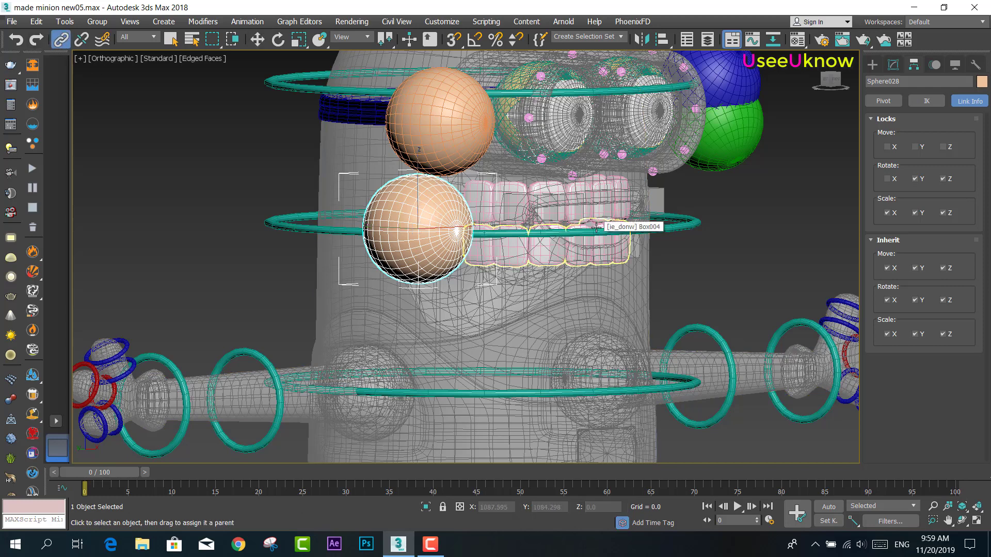
pyautogui.moveTo(592, 227)
pyautogui.mouseDown()
pyautogui.moveTo(454, 210)
pyautogui.moveTo(428, 225)
pyautogui.mouseUp()
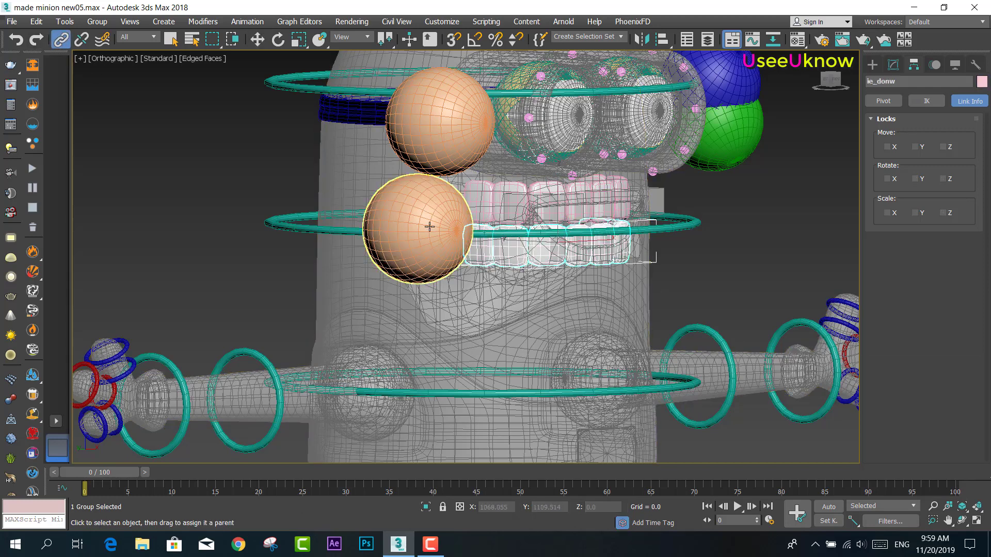
pyautogui.click(278, 40)
pyautogui.click(420, 217)
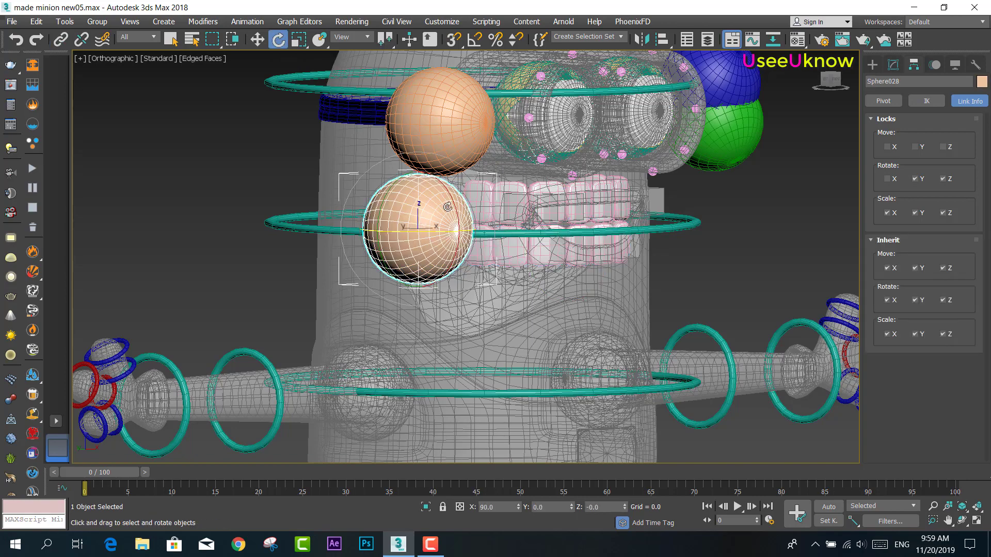
pyautogui.moveTo(453, 206)
pyautogui.mouseDown()
pyautogui.moveTo(464, 229)
pyautogui.moveTo(462, 204)
pyautogui.mouseUp()
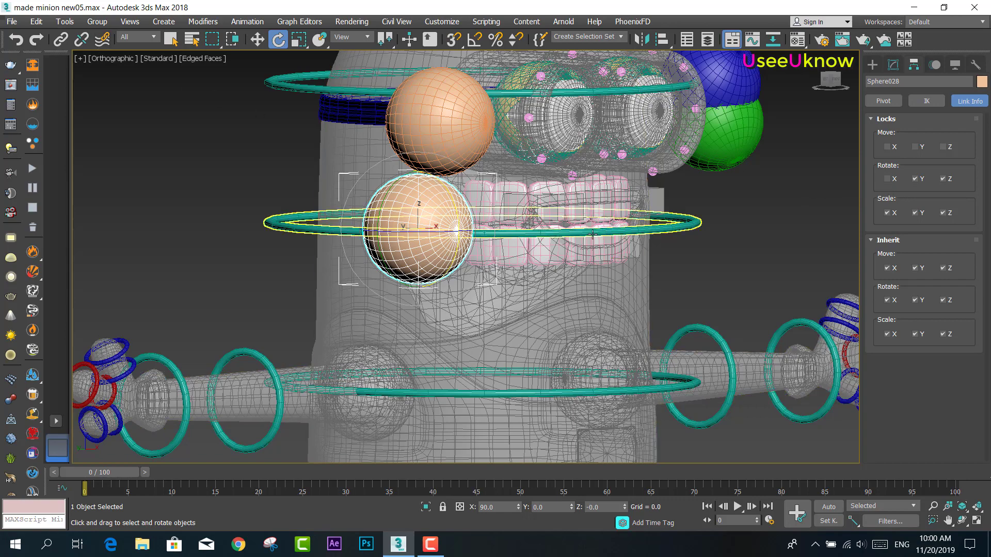
pyautogui.scroll(3, 583, 238)
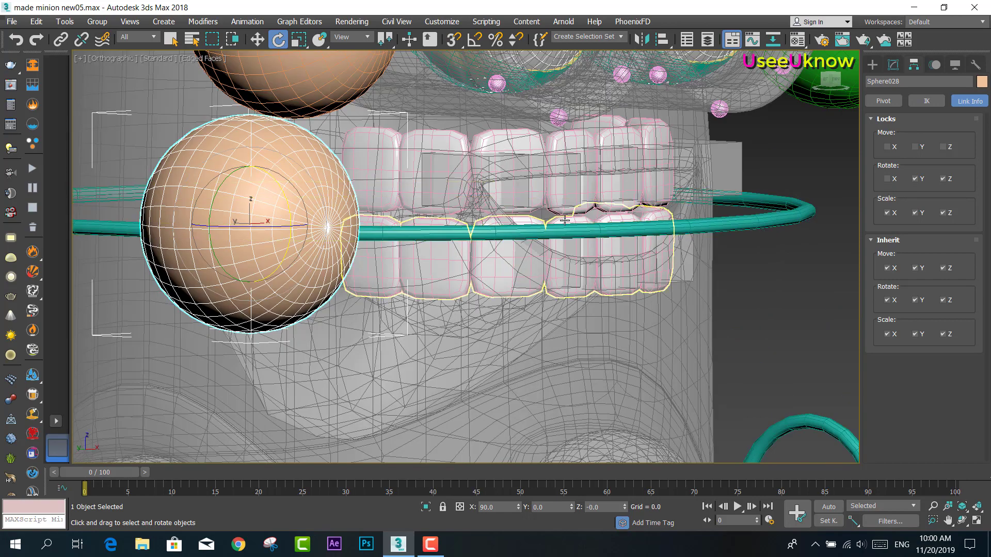
pyautogui.click(565, 220)
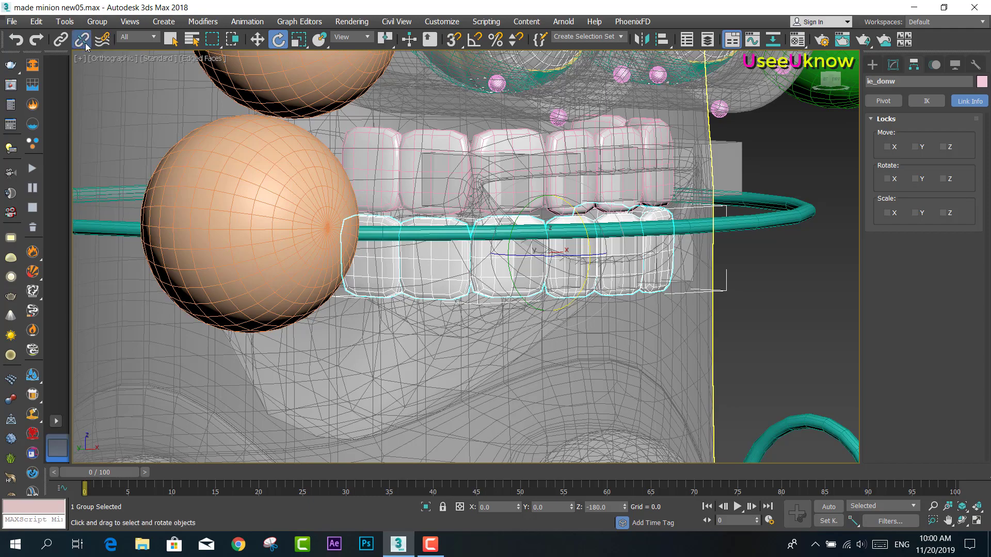
pyautogui.click(278, 205)
pyautogui.scroll(-3, 457, 223)
# Move Sphere028 down and sideways into the minion's jaw
pyautogui.moveTo(458, 224); pyautogui.dragTo(450, 247, button='middle')
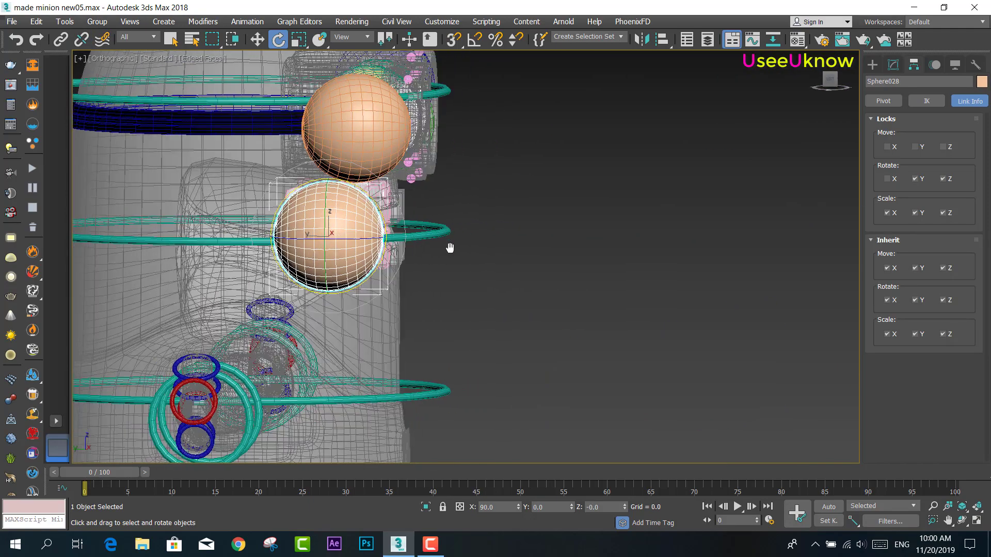
pyautogui.moveTo(541, 173); pyautogui.dragTo(665, 167, button='middle')
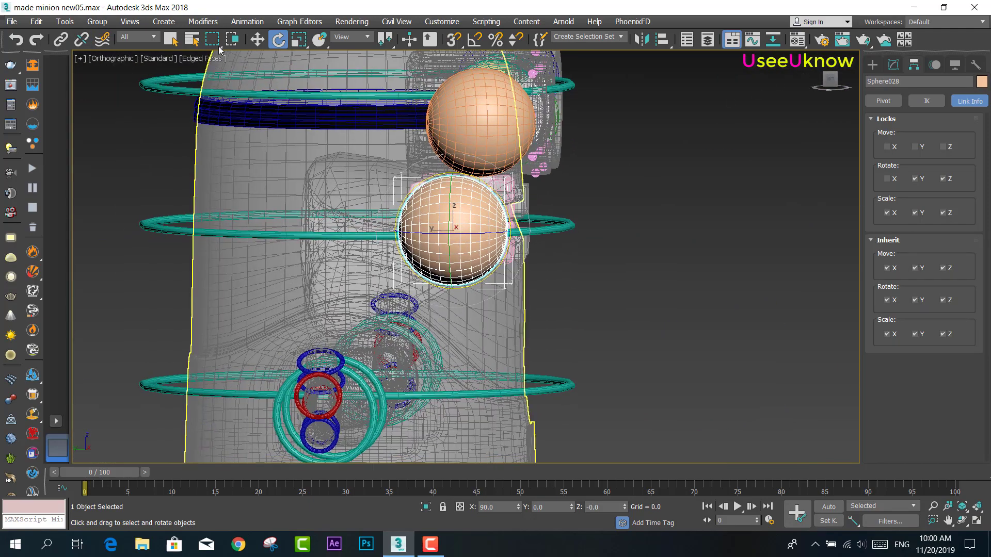
pyautogui.click(261, 41)
pyautogui.moveTo(419, 229)
pyautogui.mouseDown()
pyautogui.moveTo(320, 230)
pyautogui.moveTo(357, 231)
pyautogui.mouseUp()
pyautogui.moveTo(357, 231); pyautogui.dragTo(453, 236, button='middle')
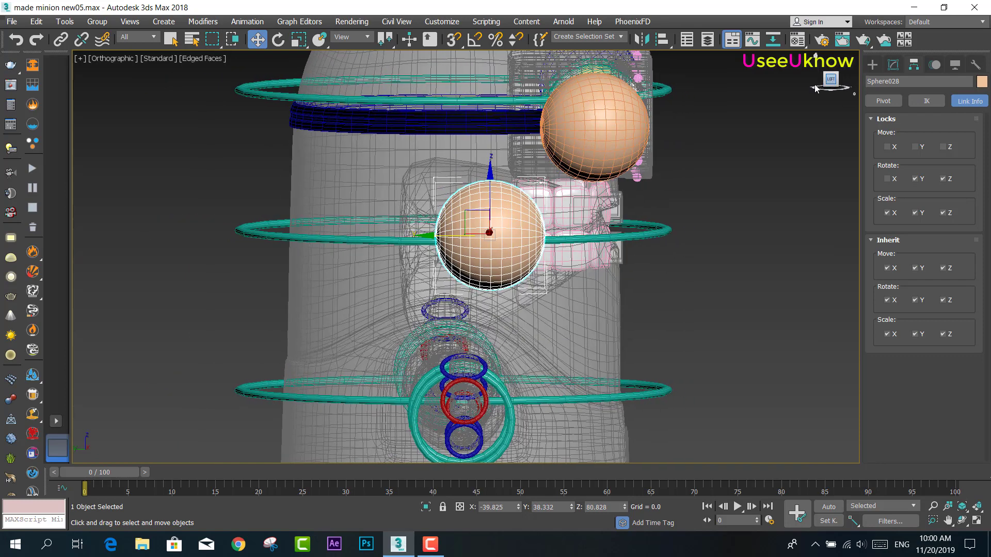
pyautogui.click(816, 87)
pyautogui.moveTo(486, 177); pyautogui.dragTo(487, 204)
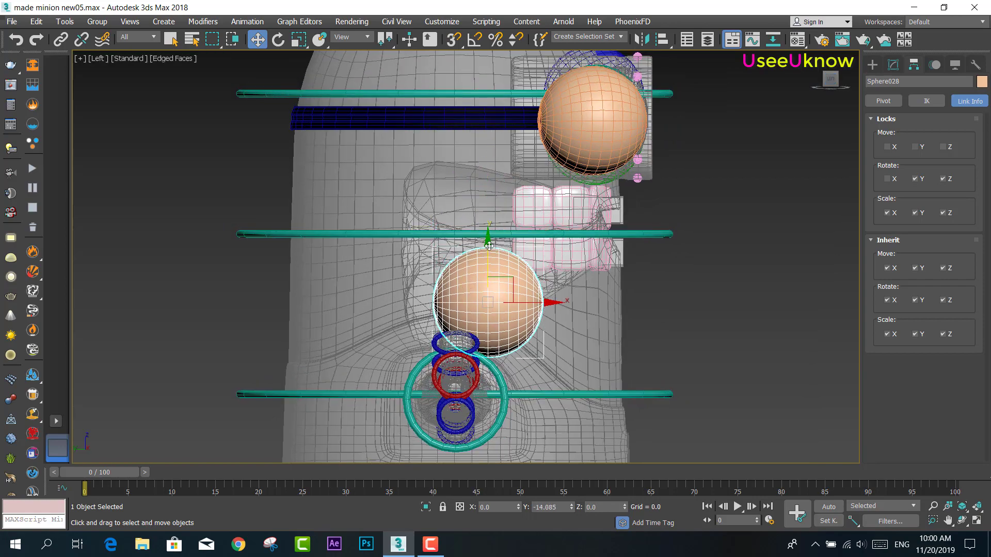
pyautogui.moveTo(544, 256)
pyautogui.mouseDown()
pyautogui.moveTo(521, 256)
pyautogui.moveTo(568, 256)
pyautogui.mouseUp()
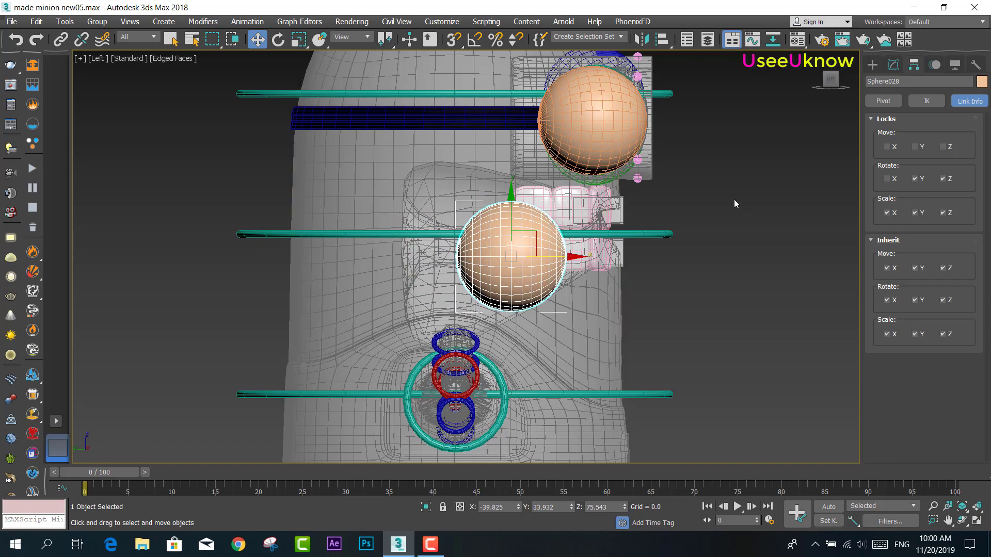
pyautogui.keyDown('alt'); pyautogui.moveTo(361, 235); pyautogui.dragTo(238, 121, button='middle'); pyautogui.keyUp('alt')
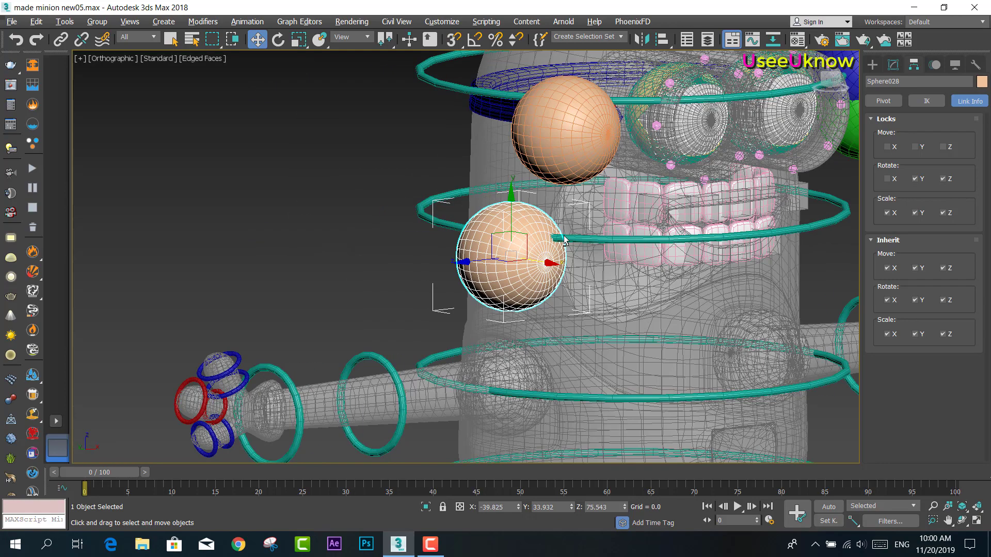
# Link the lower teeth to Sphere028 and rotate the sphere about X to swing them
pyautogui.click(61, 39)
pyautogui.moveTo(725, 233)
pyautogui.mouseDown()
pyautogui.moveTo(678, 221)
pyautogui.moveTo(522, 251)
pyautogui.mouseUp()
pyautogui.press('e')
pyautogui.click(522, 259)
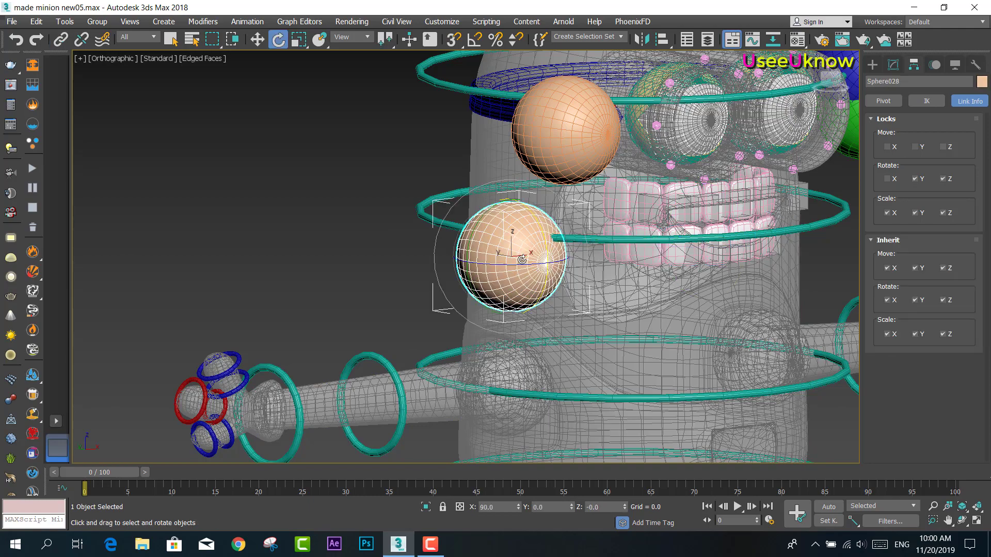
pyautogui.keyDown('alt'); pyautogui.moveTo(522, 259); pyautogui.dragTo(563, 231, button='middle'); pyautogui.keyUp('alt')
pyautogui.moveTo(547, 229); pyautogui.dragTo(534, 226)
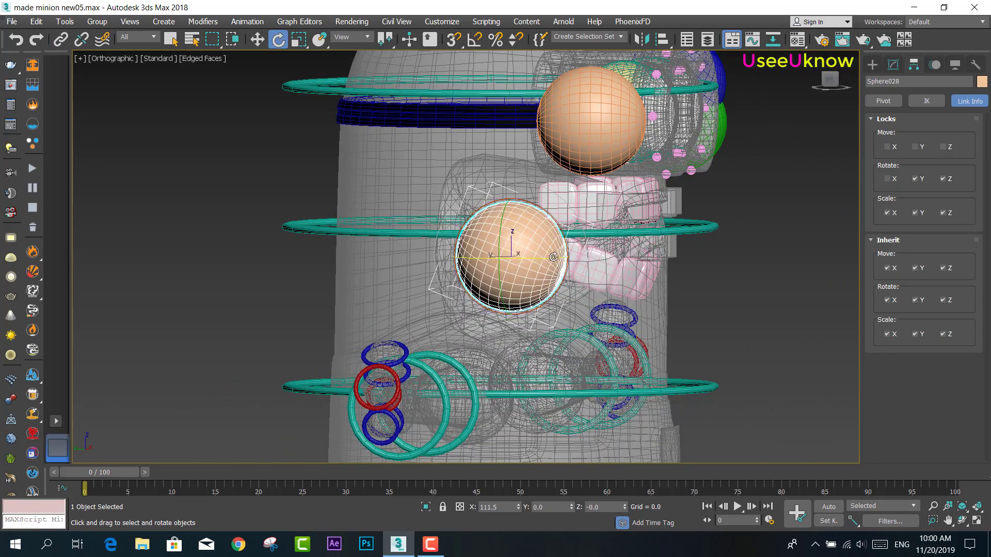
pyautogui.keyDown('alt'); pyautogui.moveTo(534, 226); pyautogui.dragTo(460, 221, button='middle'); pyautogui.keyUp('alt')
pyautogui.moveTo(460, 222); pyautogui.dragTo(473, 190)
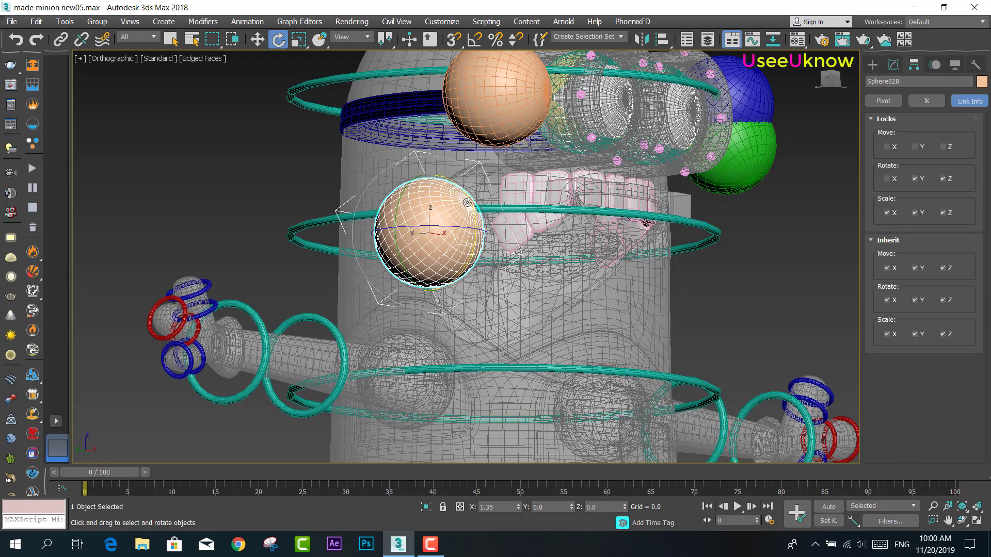
pyautogui.moveTo(467, 202); pyautogui.dragTo(503, 253)
pyautogui.moveTo(503, 253)
pyautogui.mouseDown(button='middle')
pyautogui.moveTo(472, 266)
pyautogui.moveTo(521, 247)
pyautogui.mouseUp(button='middle')
# Render a test frame, close it, and undo the sphere's rotation back to 90°
pyautogui.click(861, 40)
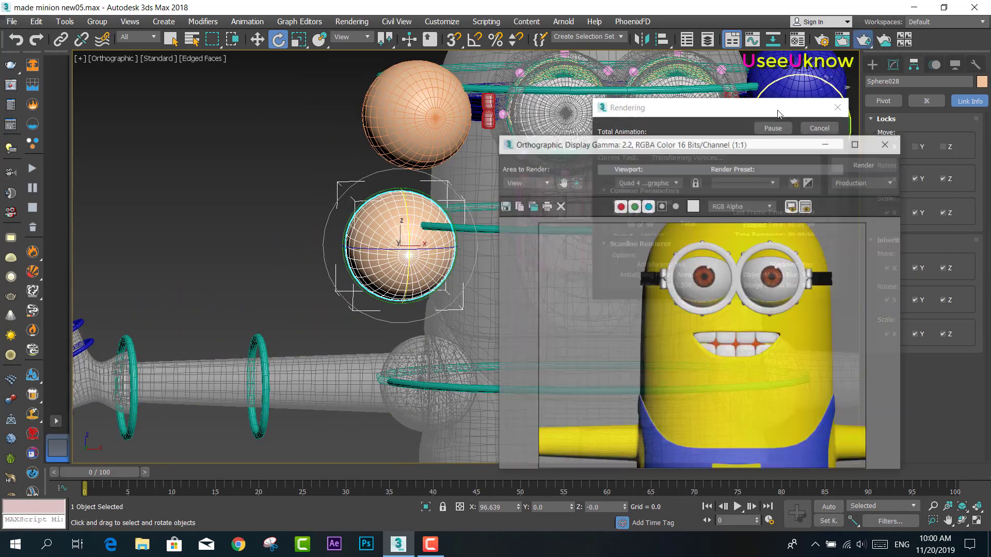
pyautogui.moveTo(490, 284)
pyautogui.mouseDown(button='middle')
pyautogui.moveTo(433, 269)
pyautogui.moveTo(463, 260)
pyautogui.mouseUp(button='middle')
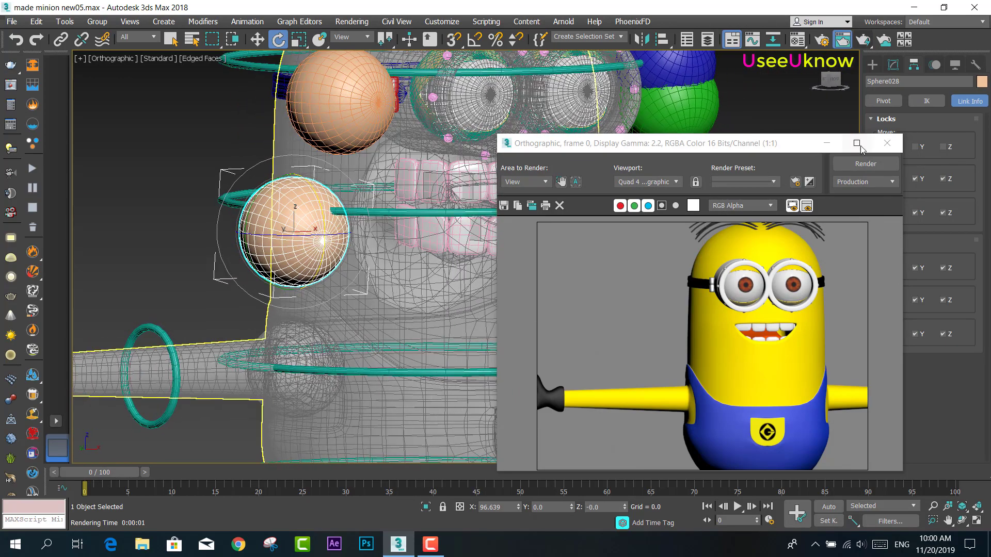
pyautogui.click(887, 143)
pyautogui.keyDown('alt'); pyautogui.moveTo(516, 216); pyautogui.dragTo(450, 186, button='middle'); pyautogui.keyUp('alt')
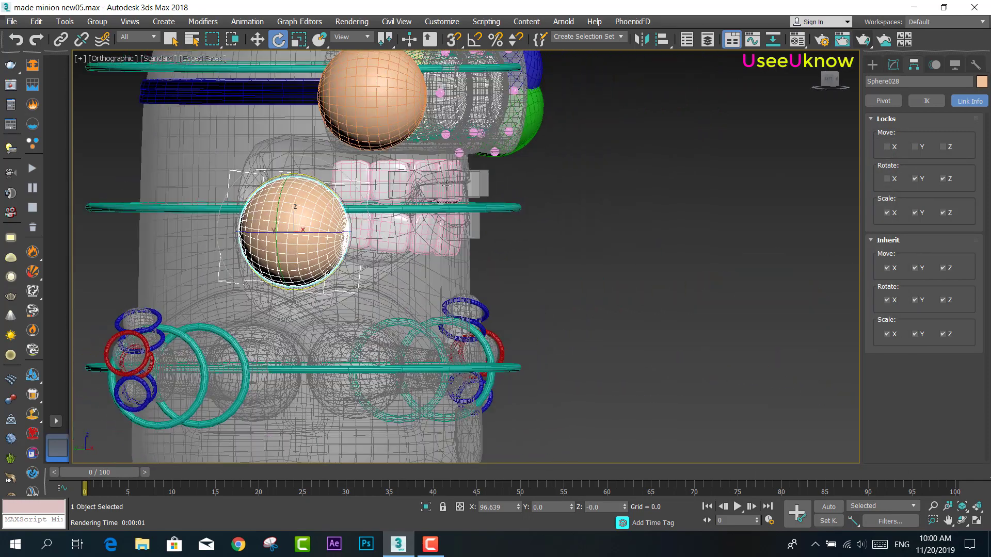
pyautogui.scroll(3, 572, 264)
pyautogui.keyDown('alt'); pyautogui.moveTo(572, 263); pyautogui.dragTo(644, 261, button='middle'); pyautogui.keyUp('alt')
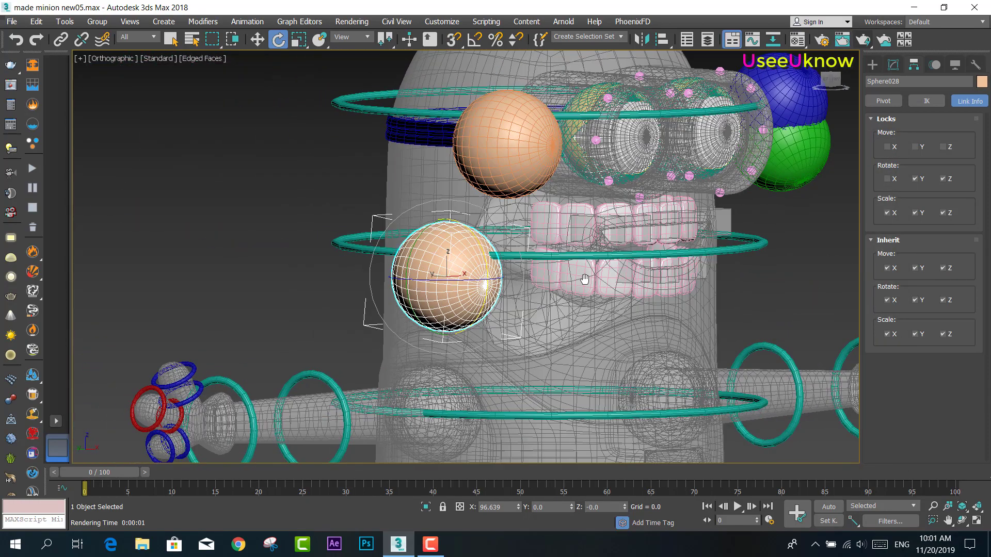
pyautogui.scroll(3, 644, 261)
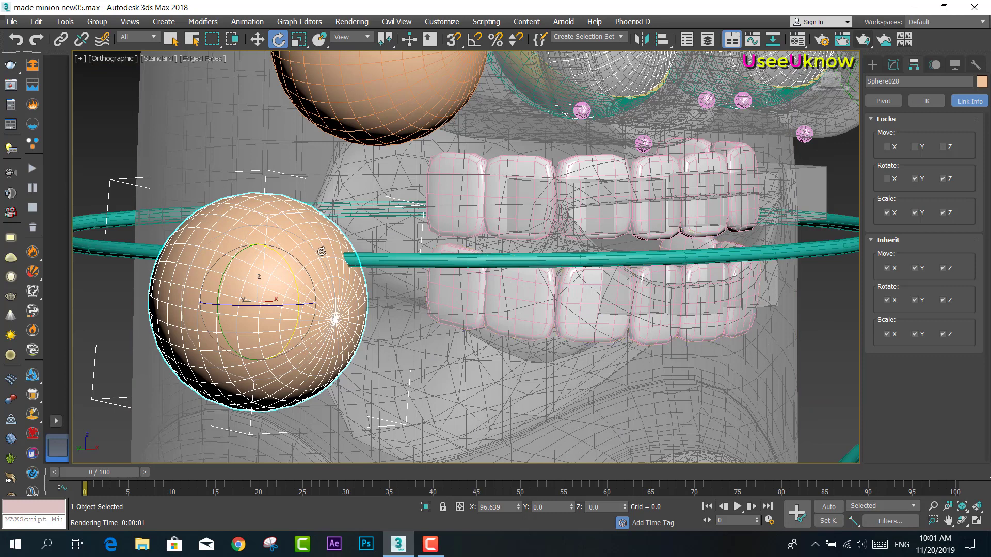
pyautogui.hotkey('ctrl', 'z')
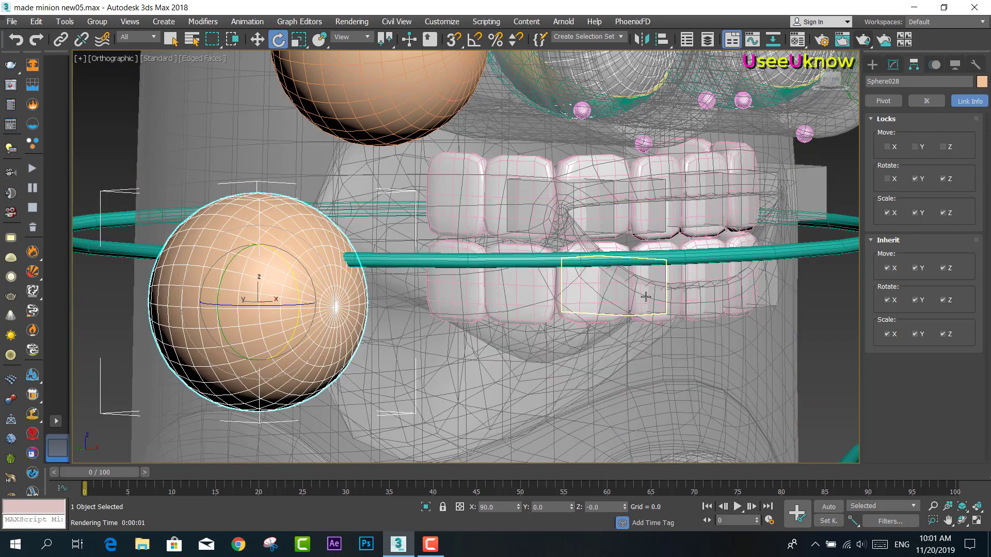
# Re-centre Sphere028 in the mouth from the Left view and make it see-through
pyautogui.click(686, 248)
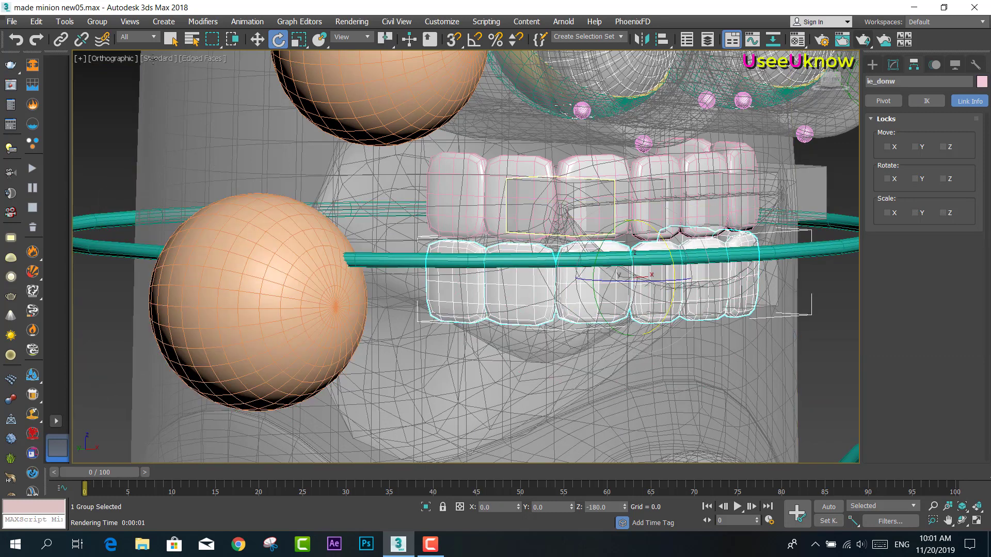
pyautogui.click(227, 268)
pyautogui.press('z')
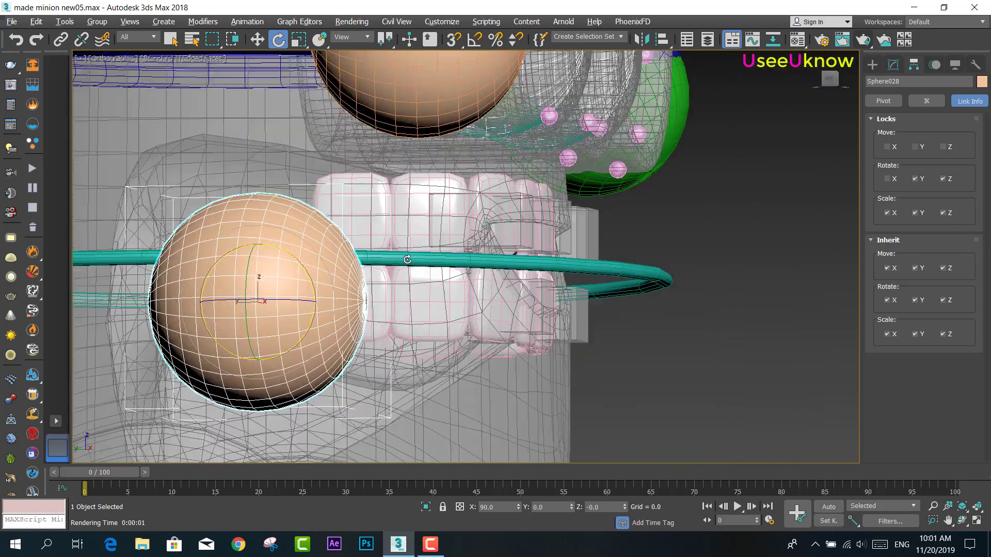
pyautogui.click(829, 78)
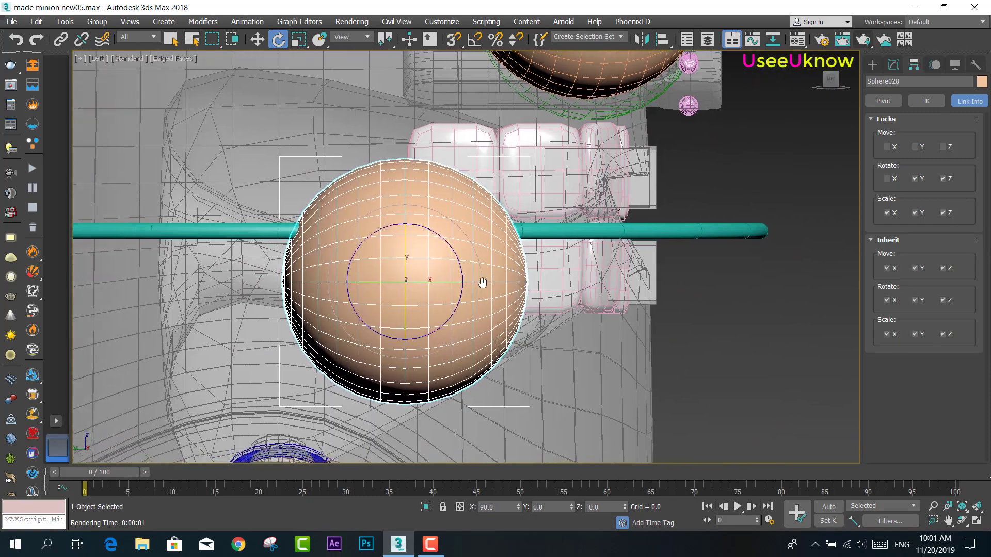
pyautogui.press('w')
pyautogui.moveTo(460, 213)
pyautogui.keyDown('alt'); pyautogui.mouseDown(button='middle')
pyautogui.moveTo(487, 221)
pyautogui.moveTo(462, 228)
pyautogui.mouseUp(button='middle'); pyautogui.keyUp('alt')
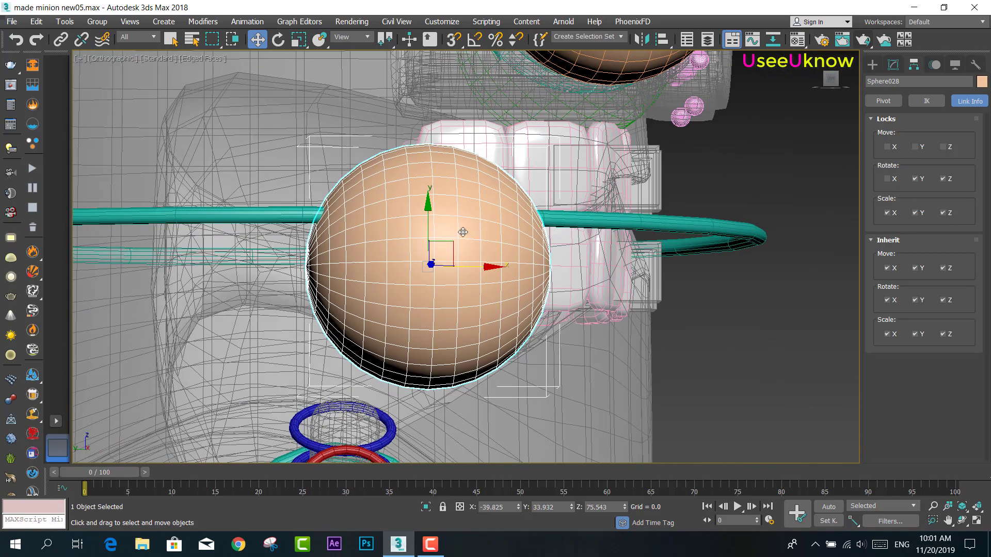
pyautogui.click(831, 80)
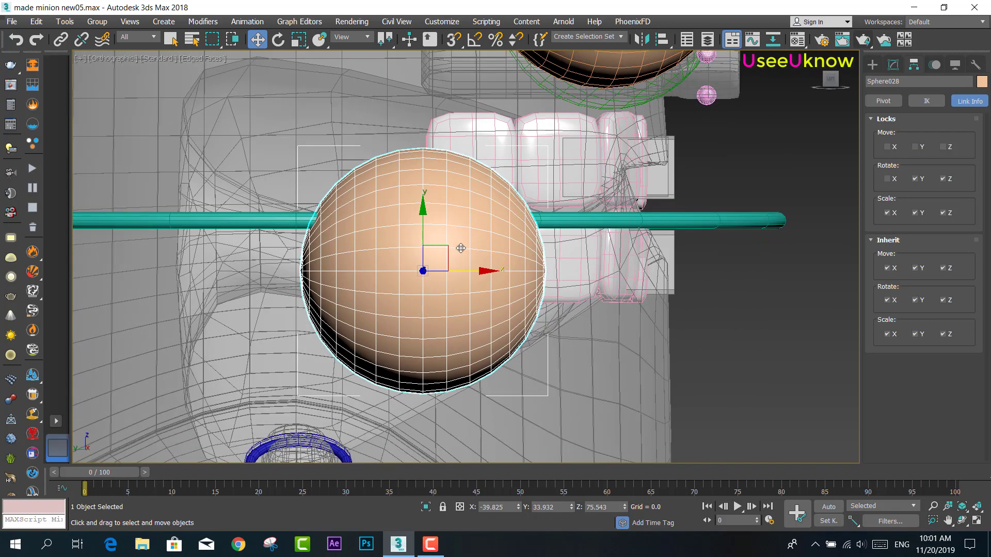
pyautogui.moveTo(424, 233); pyautogui.dragTo(423, 223)
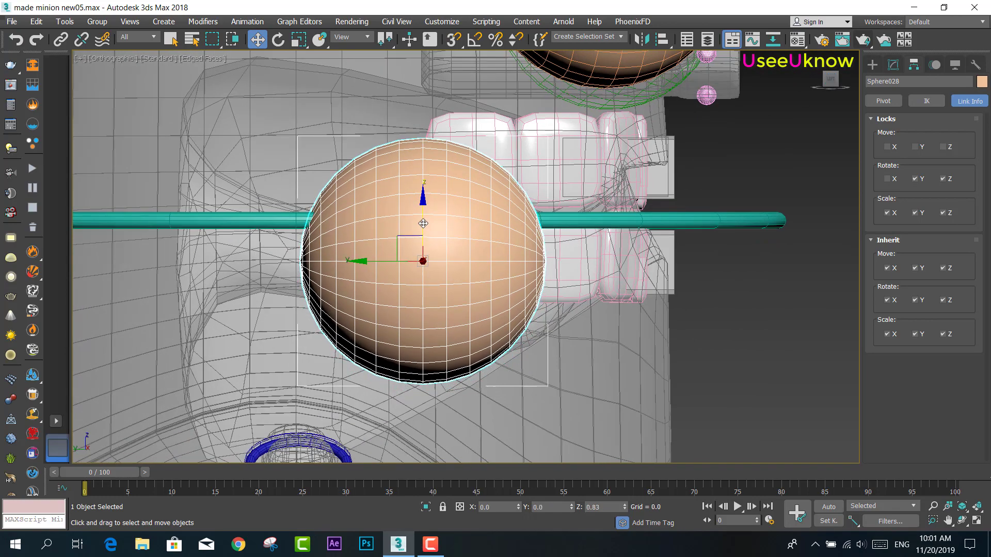
pyautogui.moveTo(379, 262); pyautogui.dragTo(394, 264)
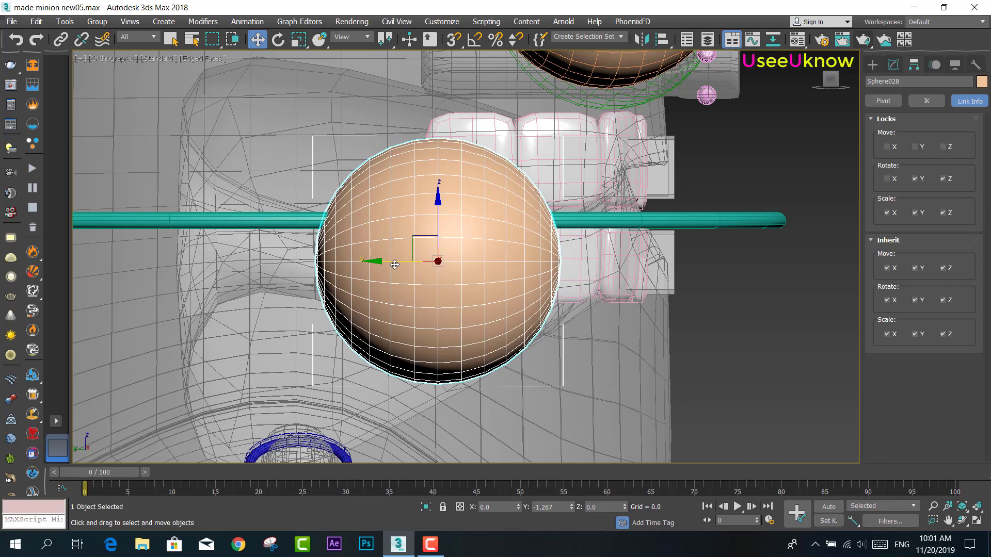
pyautogui.moveTo(438, 223); pyautogui.dragTo(440, 224)
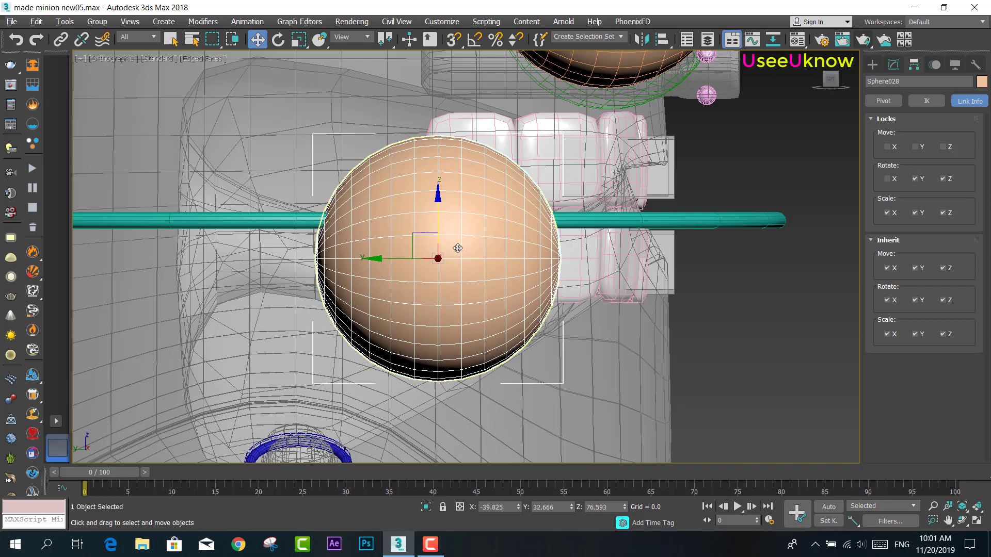
pyautogui.hotkey('alt', 'x')
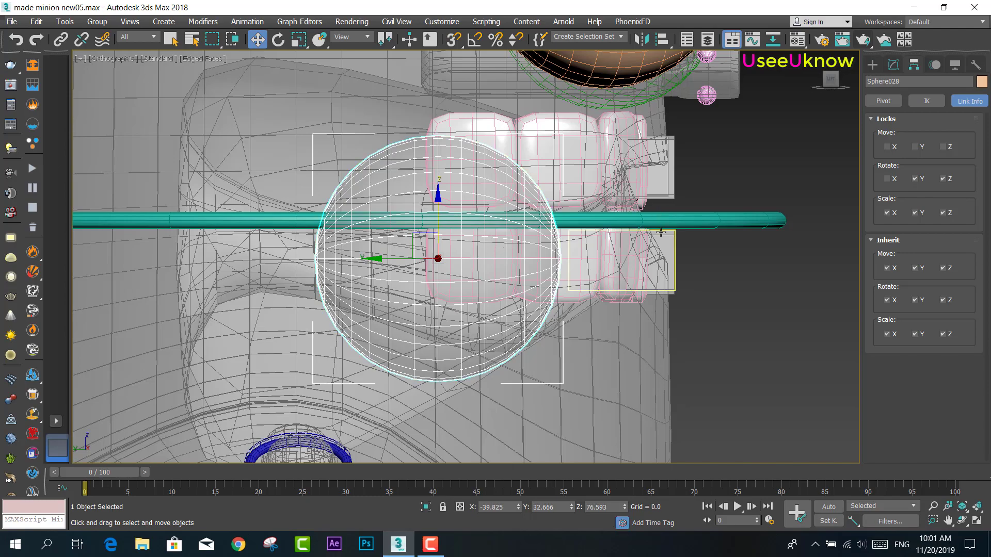
# Re-link the lower teeth to Sphere028 and rotate it about 18° downward on X
pyautogui.keyDown('alt'); pyautogui.moveTo(659, 232); pyautogui.dragTo(632, 220, button='middle'); pyautogui.keyUp('alt')
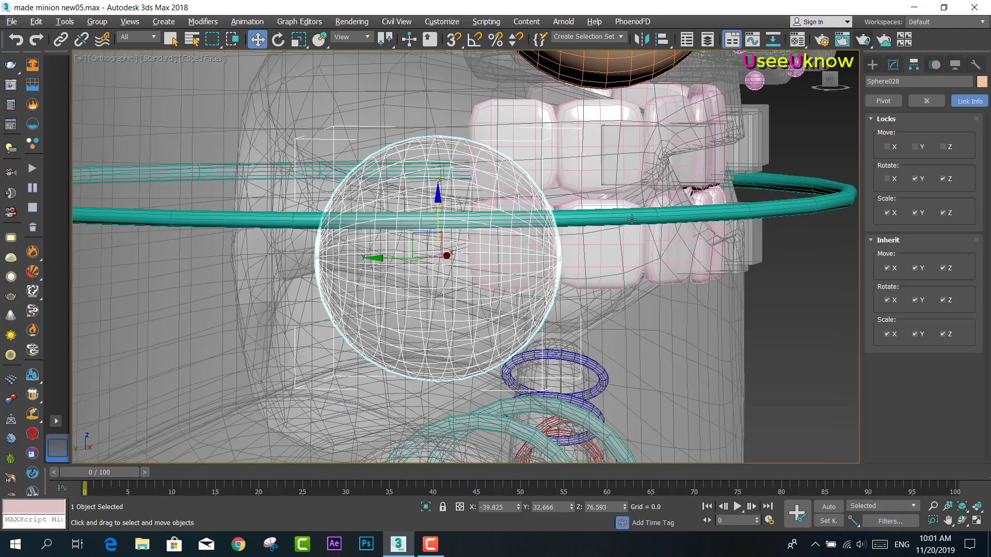
pyautogui.click(60, 39)
pyautogui.moveTo(694, 196); pyautogui.dragTo(417, 191)
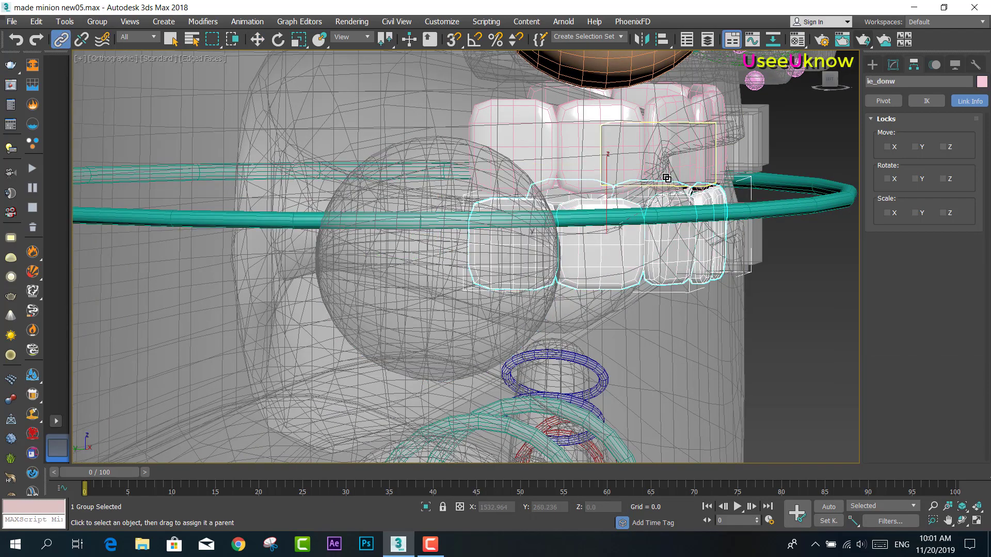
pyautogui.click(278, 39)
pyautogui.click(447, 190)
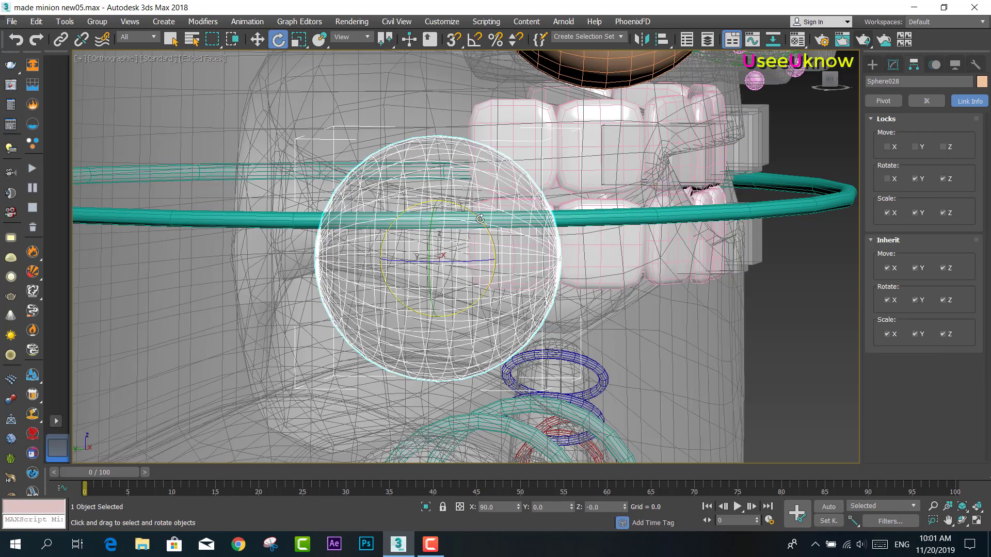
pyautogui.moveTo(480, 219)
pyautogui.mouseDown()
pyautogui.moveTo(484, 259)
pyautogui.moveTo(475, 221)
pyautogui.moveTo(522, 237)
pyautogui.mouseUp()
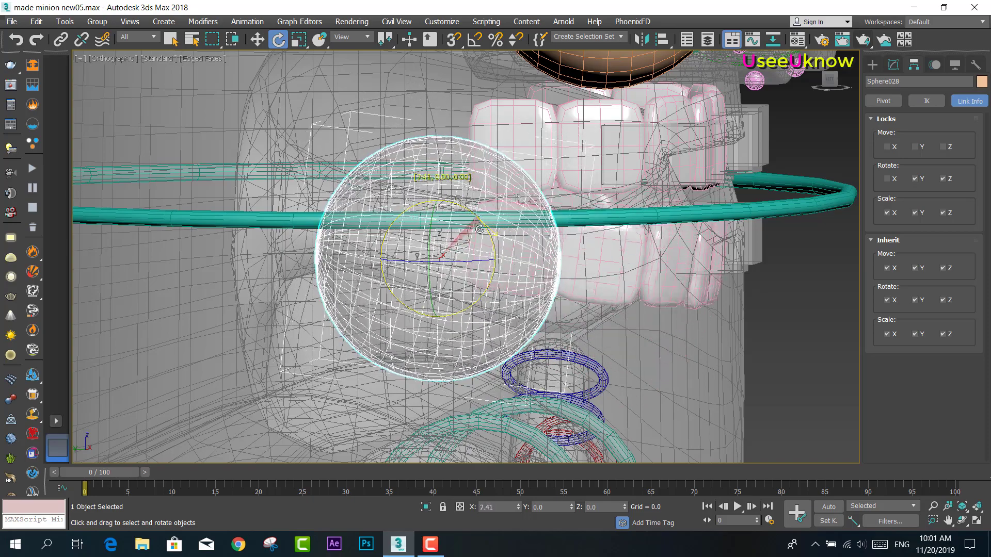
pyautogui.moveTo(522, 236); pyautogui.dragTo(196, 204, button='middle')
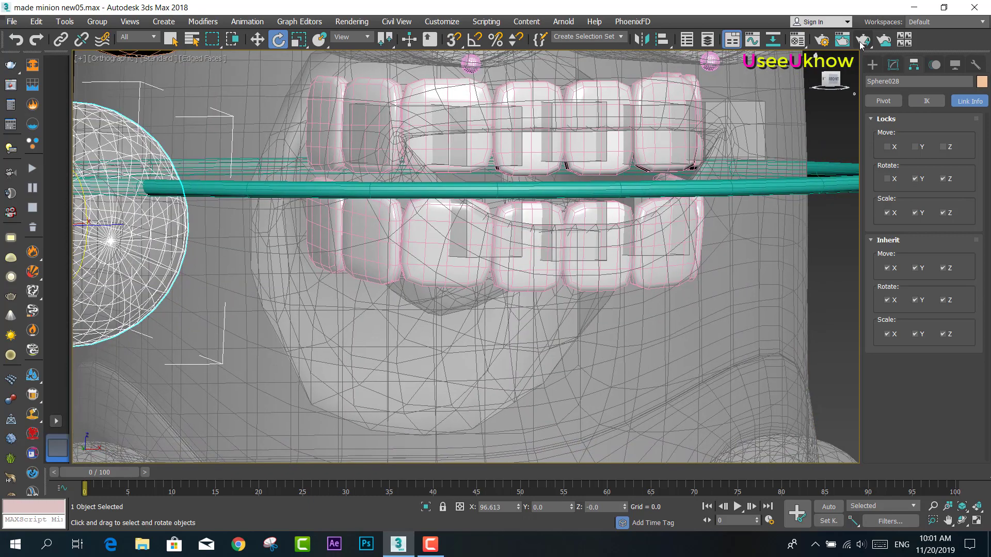
pyautogui.click(862, 41)
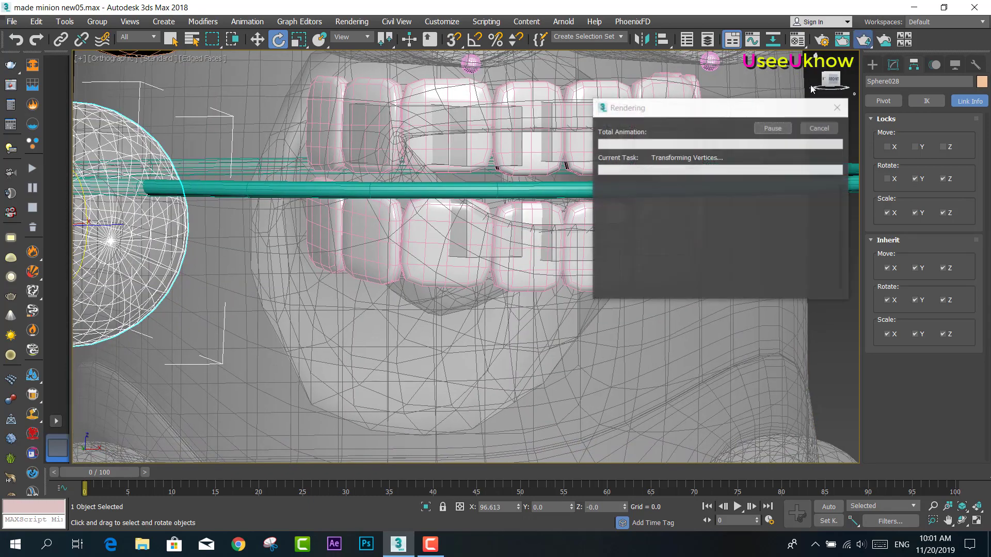
pyautogui.scroll(-5, 380, 252)
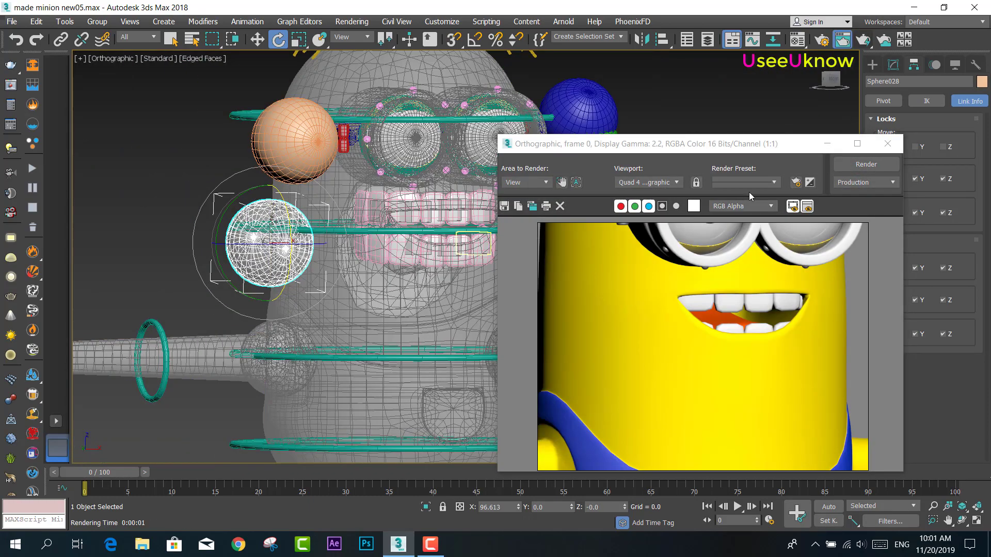
pyautogui.click(866, 164)
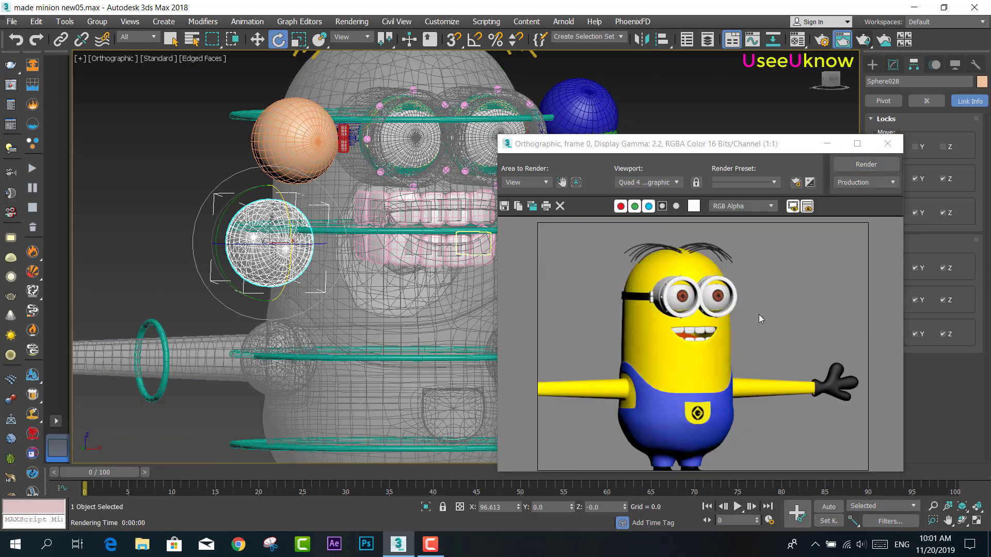
pyautogui.click(888, 146)
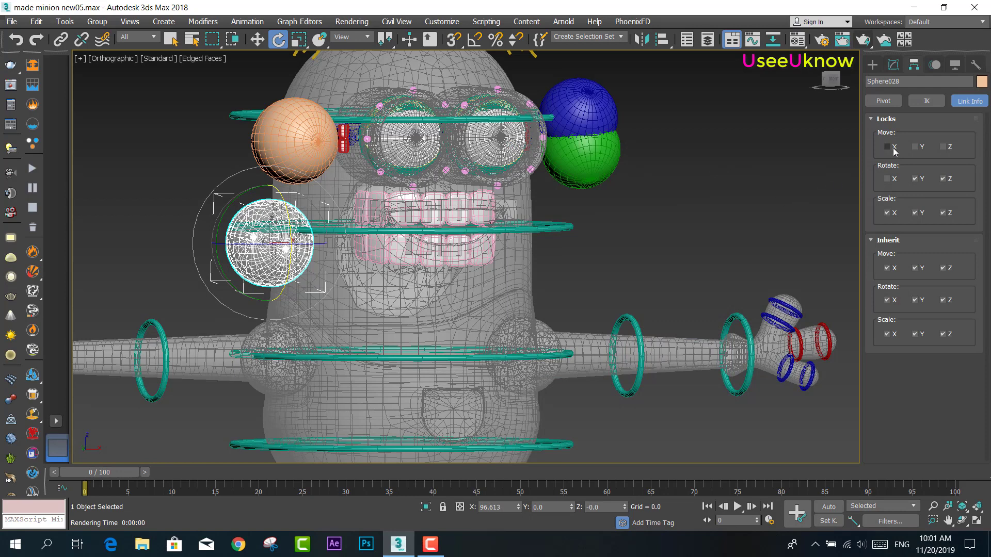
pyautogui.click(599, 215)
pyautogui.scroll(3, 281, 242)
pyautogui.click(282, 242)
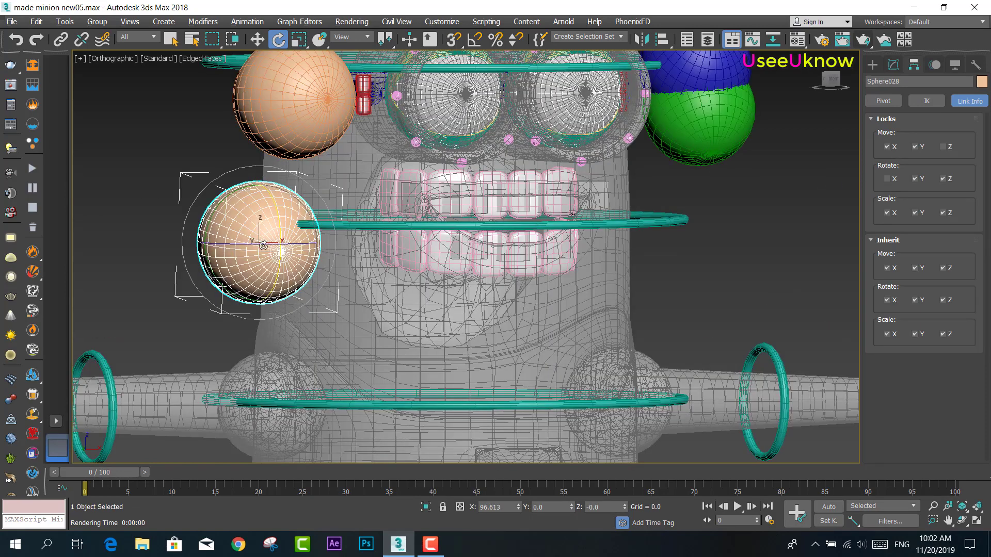
# Rotate the green Sphere026, blue Sphere025 and orange Sphere027 eye controls
pyautogui.scroll(-2, 375, 246)
pyautogui.keyDown('alt'); pyautogui.moveTo(463, 245); pyautogui.dragTo(614, 149, button='middle'); pyautogui.keyUp('alt')
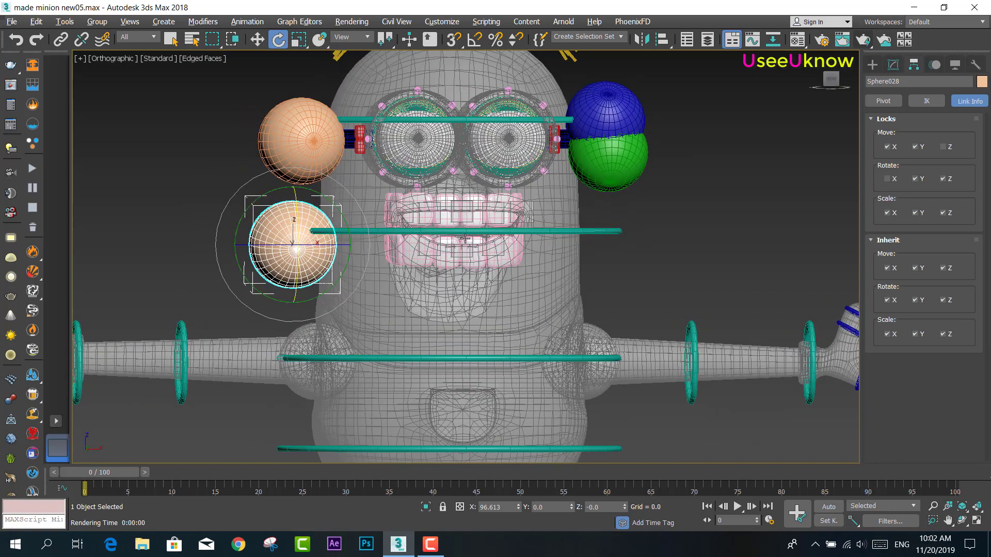
pyautogui.click(616, 149)
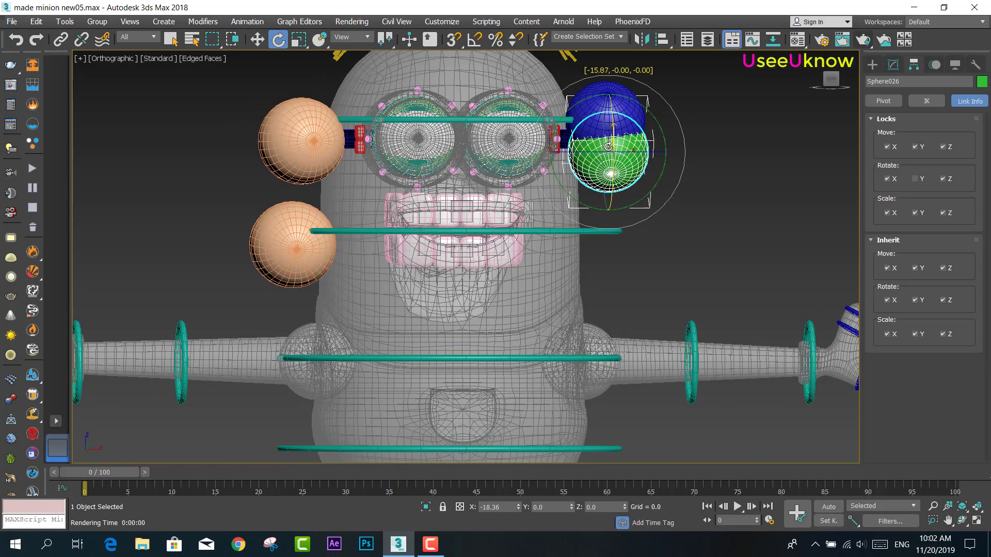
pyautogui.moveTo(616, 141)
pyautogui.mouseDown()
pyautogui.moveTo(644, 96)
pyautogui.moveTo(613, 118)
pyautogui.mouseUp()
pyautogui.click(607, 106)
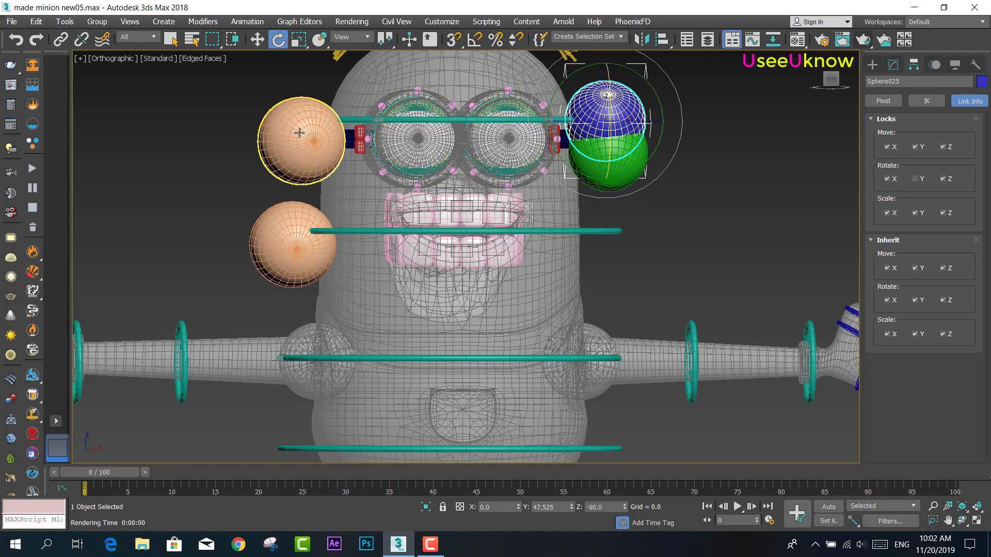
pyautogui.click(319, 135)
pyautogui.moveTo(303, 132); pyautogui.dragTo(351, 119)
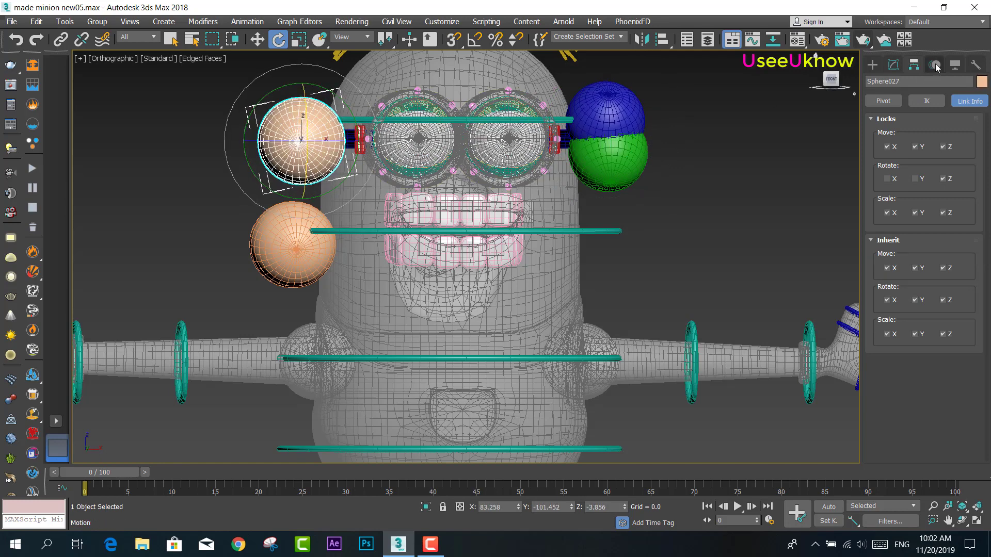
# Fine-tune the orange eye control's rotation with test renders, then close the render window
pyautogui.click(862, 41)
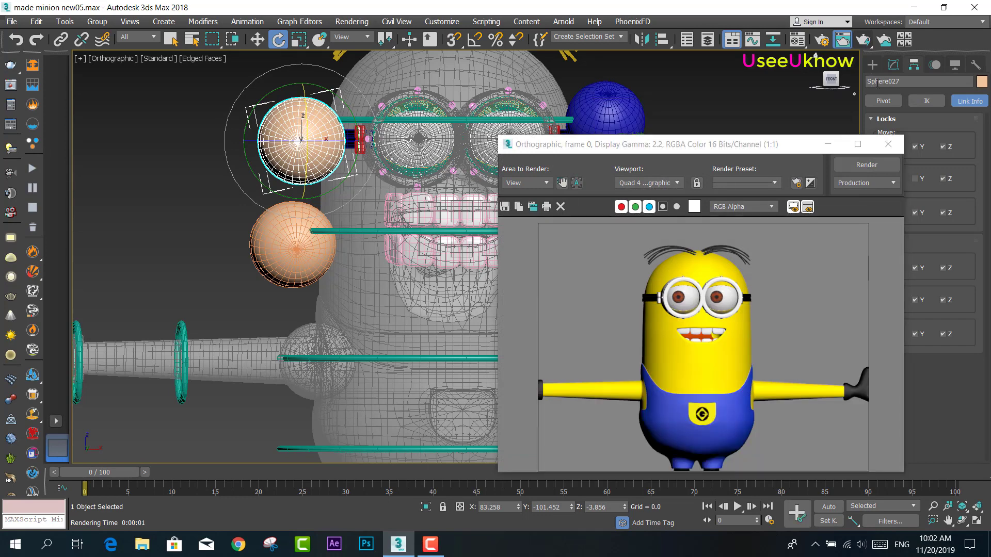
pyautogui.moveTo(312, 135); pyautogui.dragTo(327, 128)
pyautogui.click(862, 166)
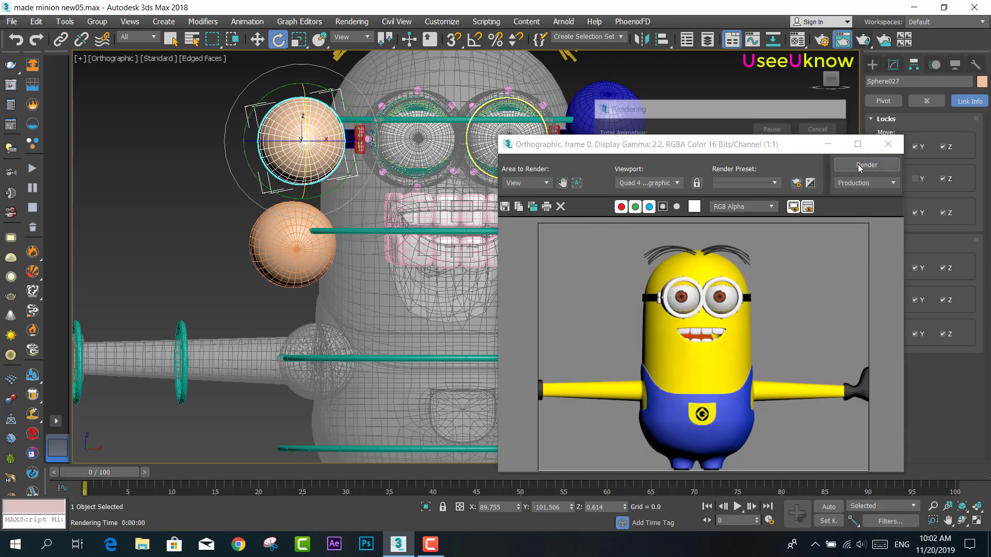
pyautogui.moveTo(304, 140); pyautogui.dragTo(313, 155)
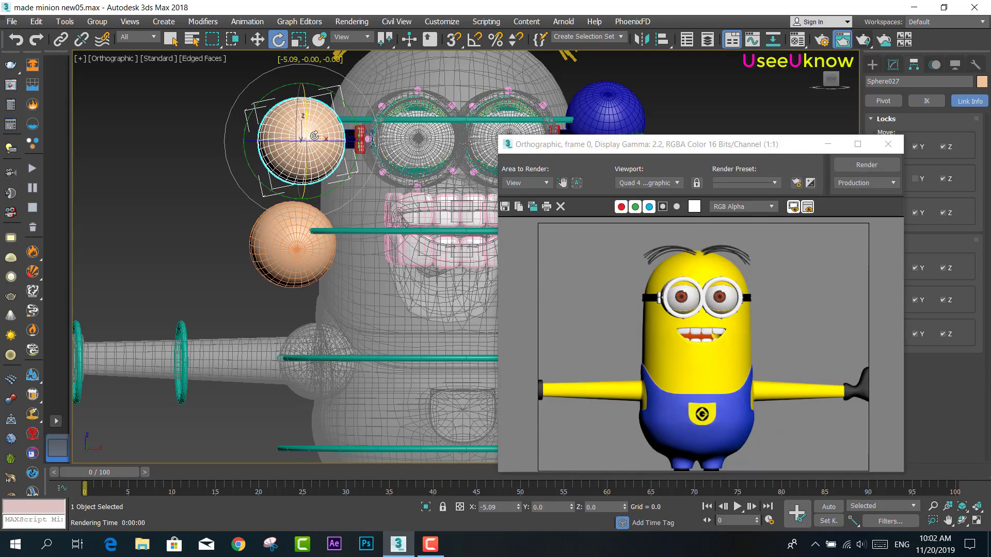
pyautogui.click(844, 165)
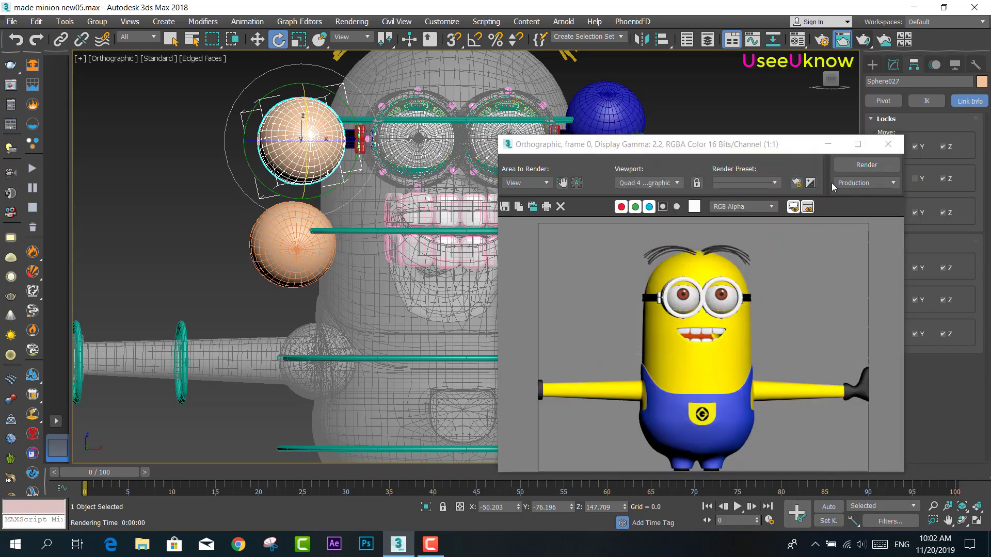
pyautogui.click(894, 146)
pyautogui.scroll(-3, 481, 211)
pyautogui.scroll(-2, 481, 210)
# In the Front view, select all eight upper and lower teeth control boxes
pyautogui.scroll(5, 481, 210)
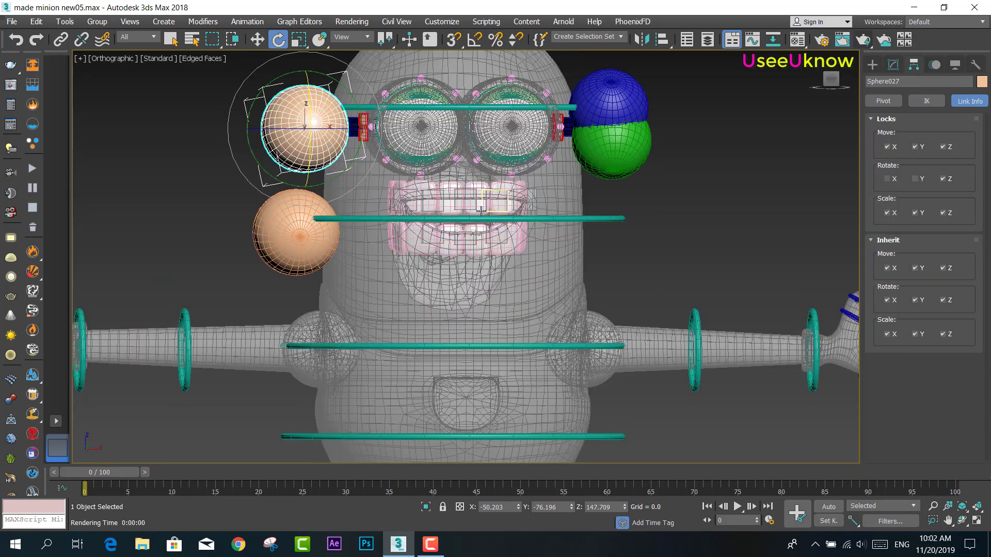
pyautogui.click(475, 208)
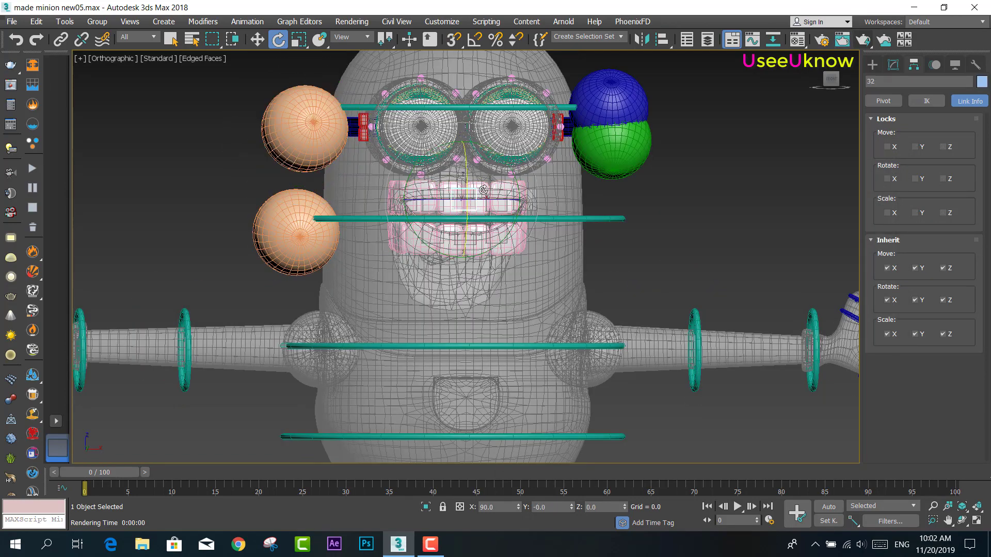
pyautogui.click(749, 213)
pyautogui.press('f')
pyautogui.scroll(3, 464, 227)
pyautogui.scroll(4, 464, 227)
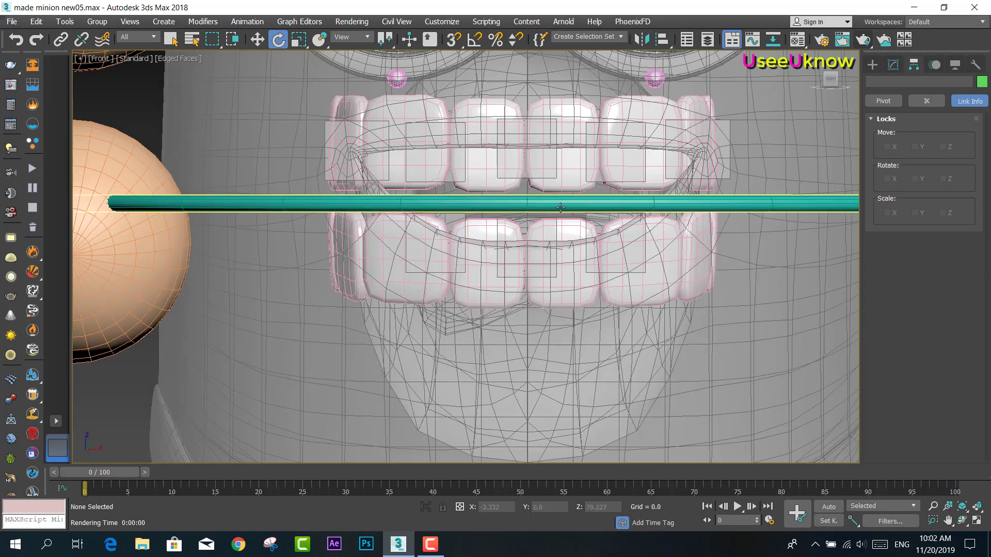
pyautogui.click(677, 170)
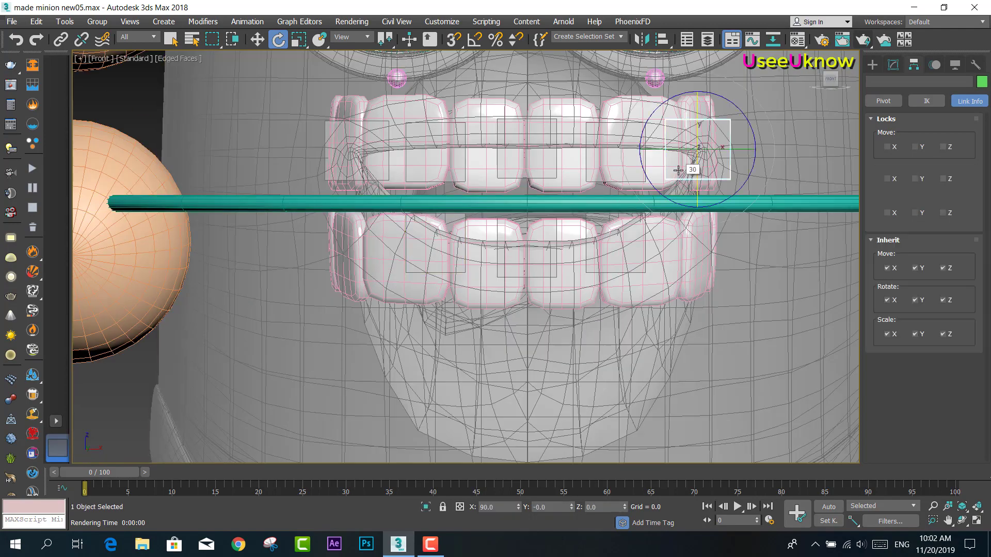
pyautogui.keyDown('ctrl'); pyautogui.click(625, 171); pyautogui.keyUp('ctrl')
pyautogui.keyDown('ctrl'); pyautogui.click(540, 172); pyautogui.keyUp('ctrl')
pyautogui.keyDown('ctrl'); pyautogui.click(441, 163); pyautogui.keyUp('ctrl')
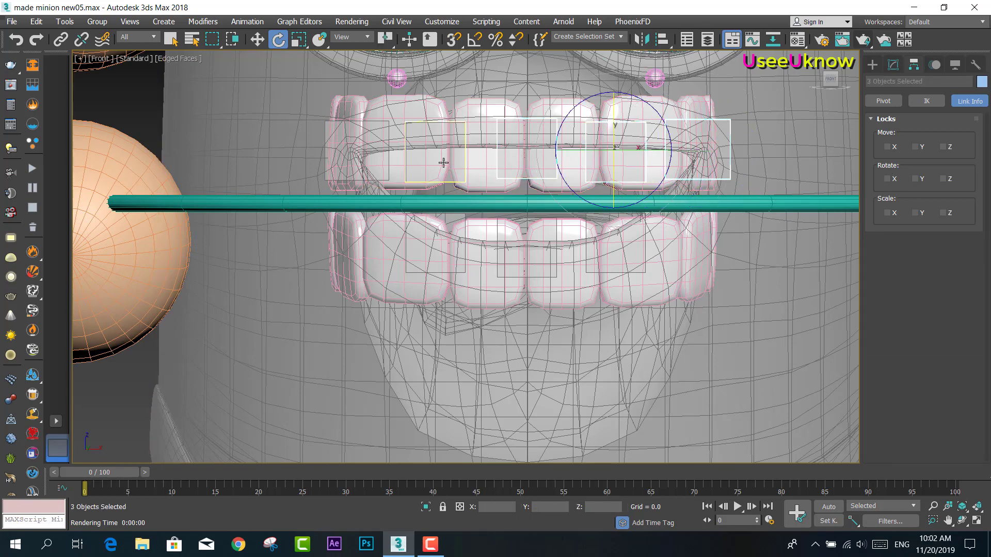
pyautogui.keyDown('ctrl'); pyautogui.click(369, 161); pyautogui.keyUp('ctrl')
pyautogui.keyDown('ctrl'); pyautogui.click(423, 250); pyautogui.keyUp('ctrl')
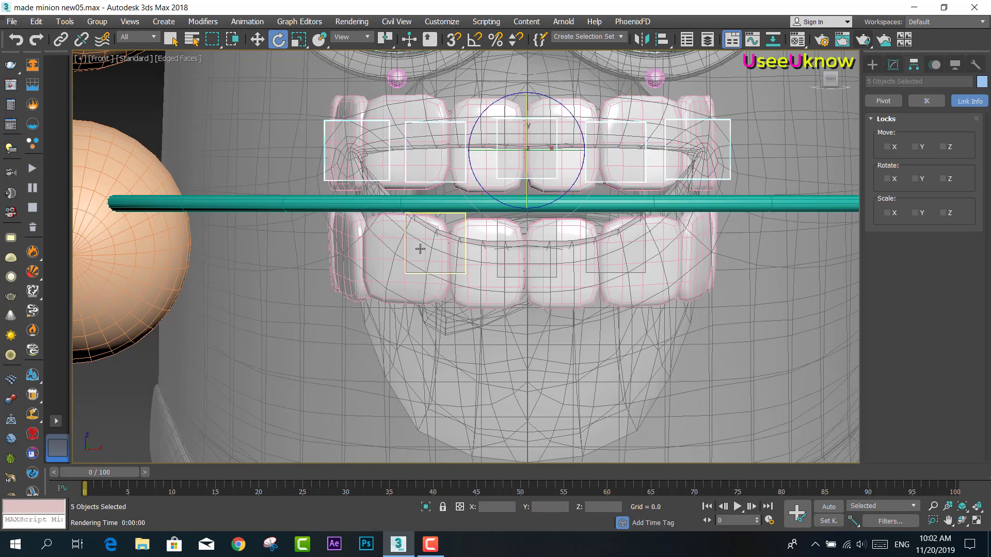
pyautogui.keyDown('ctrl'); pyautogui.click(505, 253); pyautogui.keyUp('ctrl')
pyautogui.keyDown('ctrl'); pyautogui.click(594, 256); pyautogui.keyUp('ctrl')
# Lock the boxes' rotation and scale on X/Y/Z, test a move, and undo it
pyautogui.scroll(2, 737, 227)
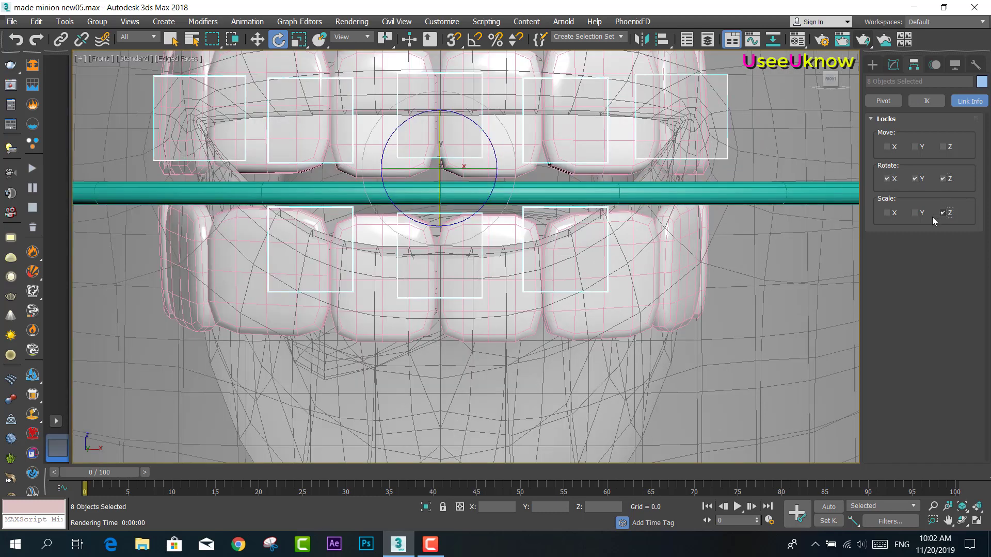
pyautogui.click(886, 214)
pyautogui.scroll(-2, 602, 196)
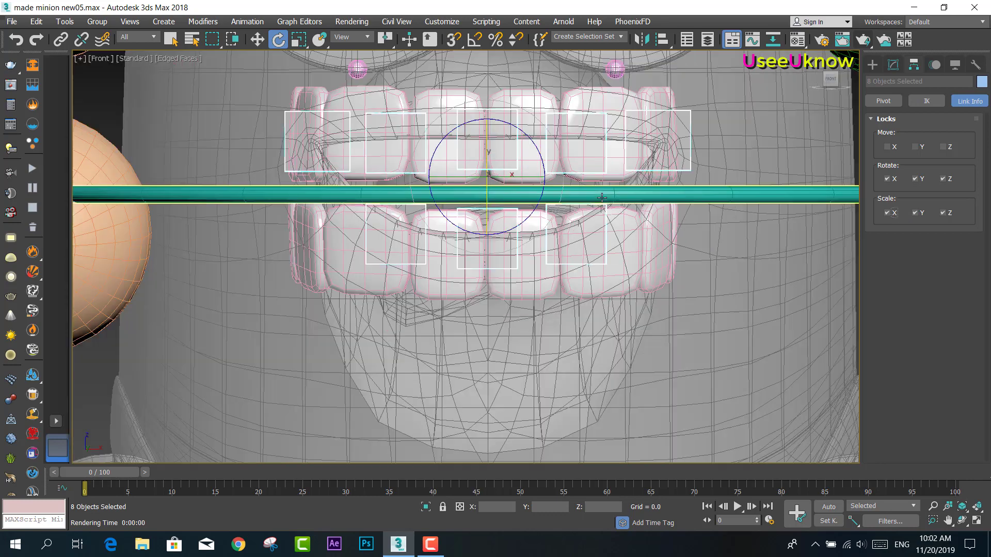
pyautogui.moveTo(484, 228); pyautogui.dragTo(480, 183)
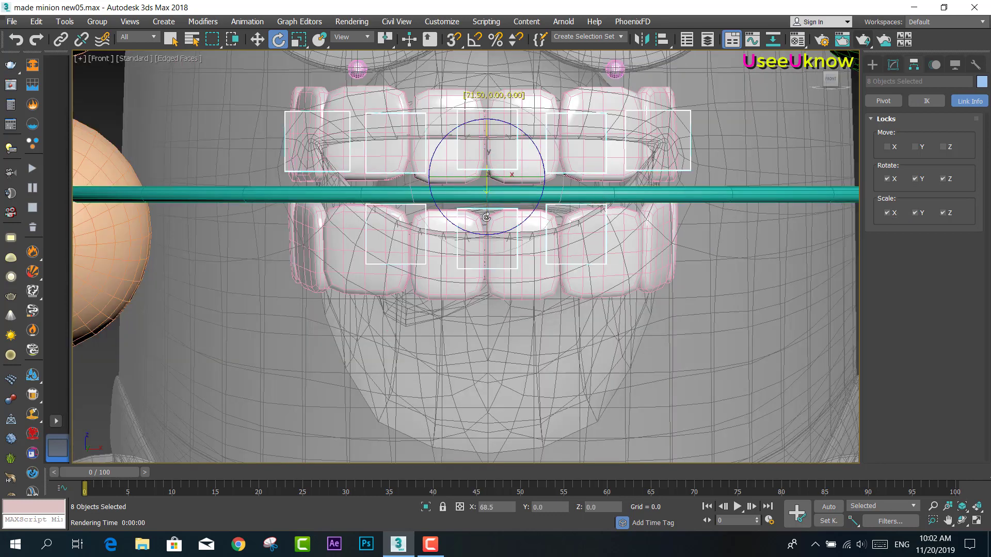
pyautogui.click(257, 40)
pyautogui.moveTo(486, 137)
pyautogui.mouseDown()
pyautogui.moveTo(495, 259)
pyautogui.moveTo(512, 217)
pyautogui.mouseUp()
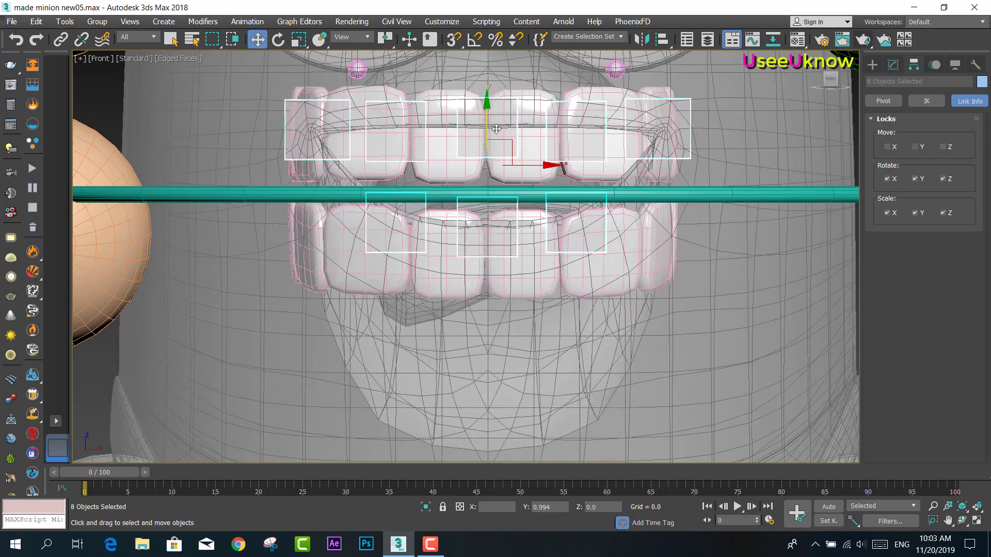
pyautogui.hotkey('ctrl', 'z')
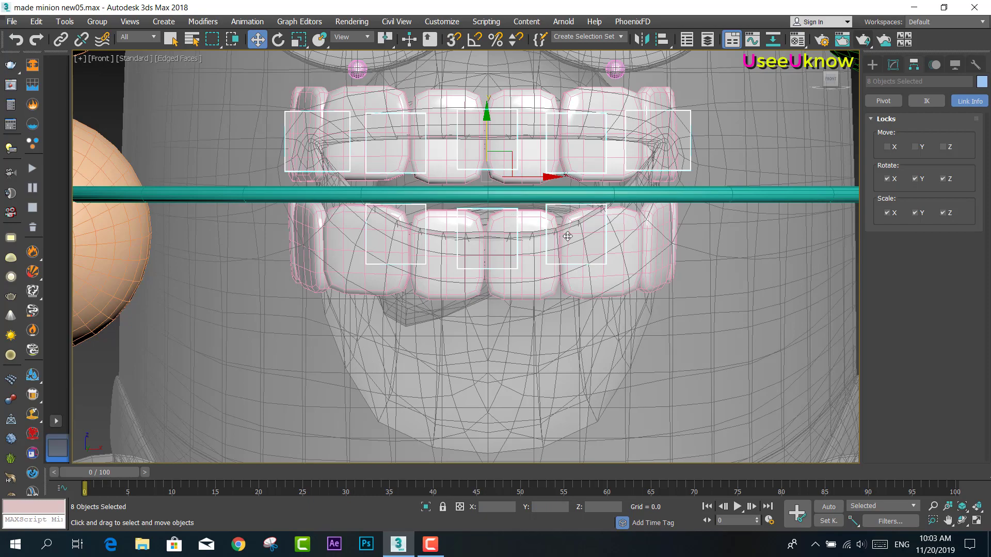
pyautogui.scroll(-8, 567, 236)
pyautogui.click(736, 235)
pyautogui.keyDown('alt'); pyautogui.moveTo(642, 224); pyautogui.dragTo(567, 222, button='middle'); pyautogui.keyUp('alt')
pyautogui.scroll(-3, 566, 221)
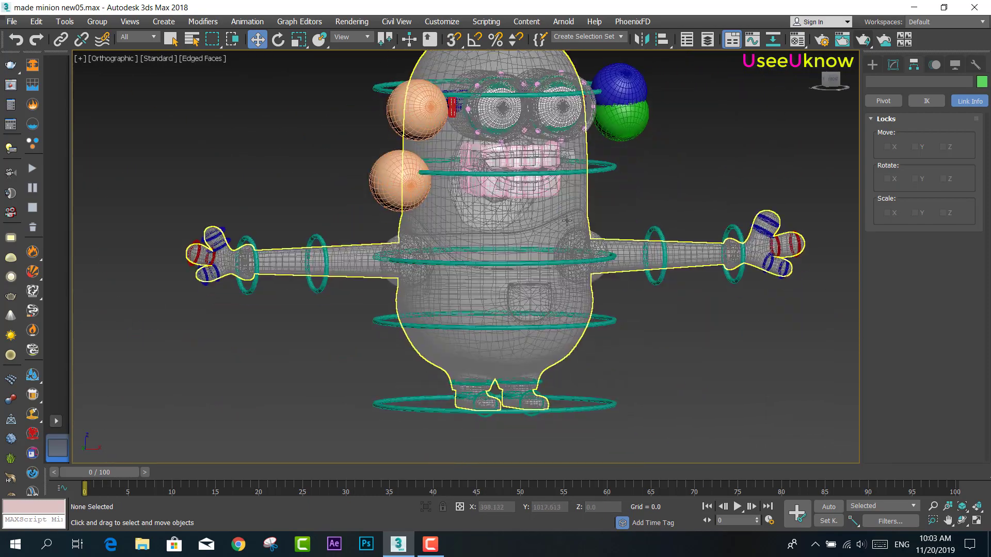
# Select both shoulder joint spheres of the minion in the front view
pyautogui.moveTo(566, 279)
pyautogui.mouseDown(button='middle')
pyautogui.moveTo(580, 268)
pyautogui.moveTo(575, 281)
pyautogui.moveTo(878, 274)
pyautogui.mouseUp(button='middle')
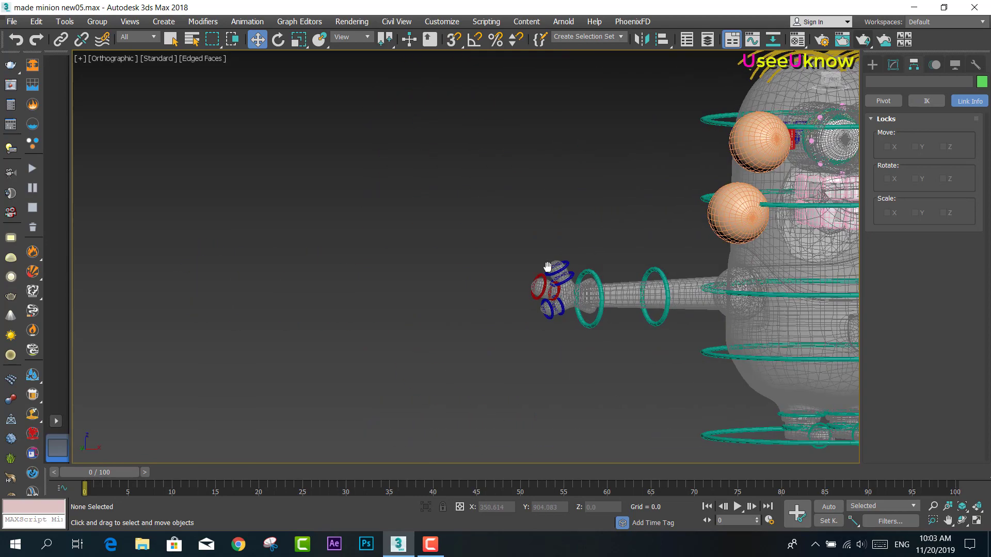
pyautogui.moveTo(723, 294)
pyautogui.mouseDown(button='middle')
pyautogui.moveTo(482, 295)
pyautogui.moveTo(510, 280)
pyautogui.moveTo(474, 279)
pyautogui.moveTo(485, 291)
pyautogui.moveTo(360, 279)
pyautogui.mouseUp(button='middle')
pyautogui.click(529, 288)
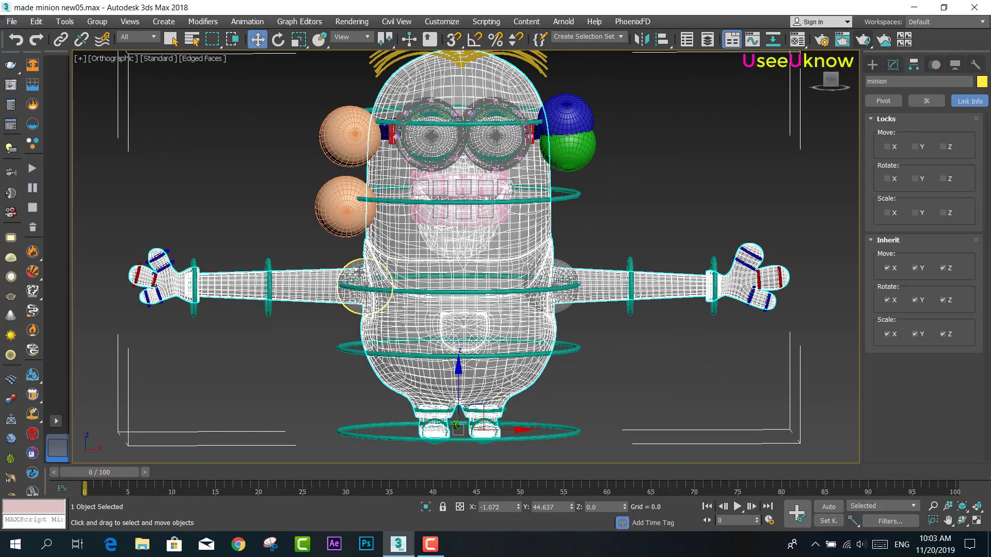
pyautogui.click(359, 272)
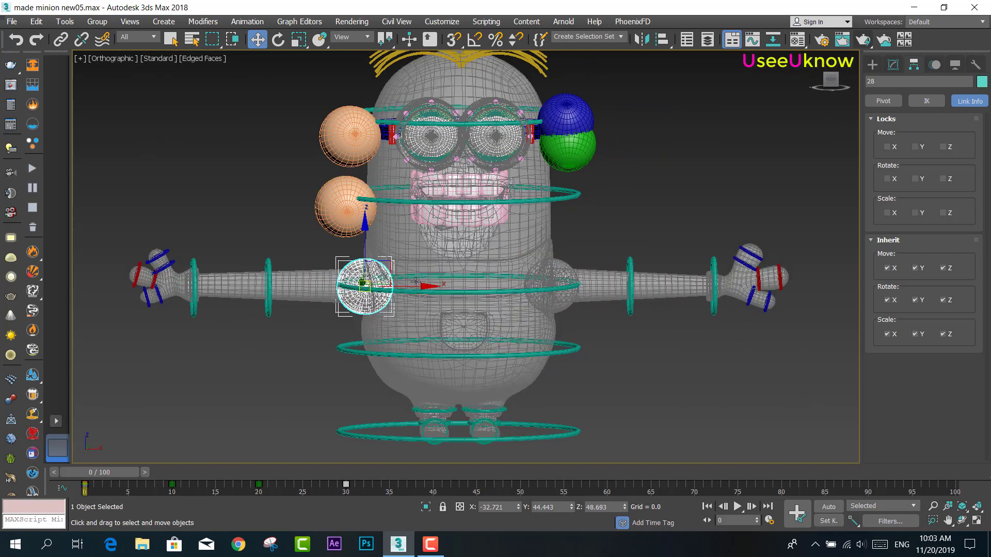
pyautogui.moveTo(558, 279); pyautogui.dragTo(612, 261, button='middle')
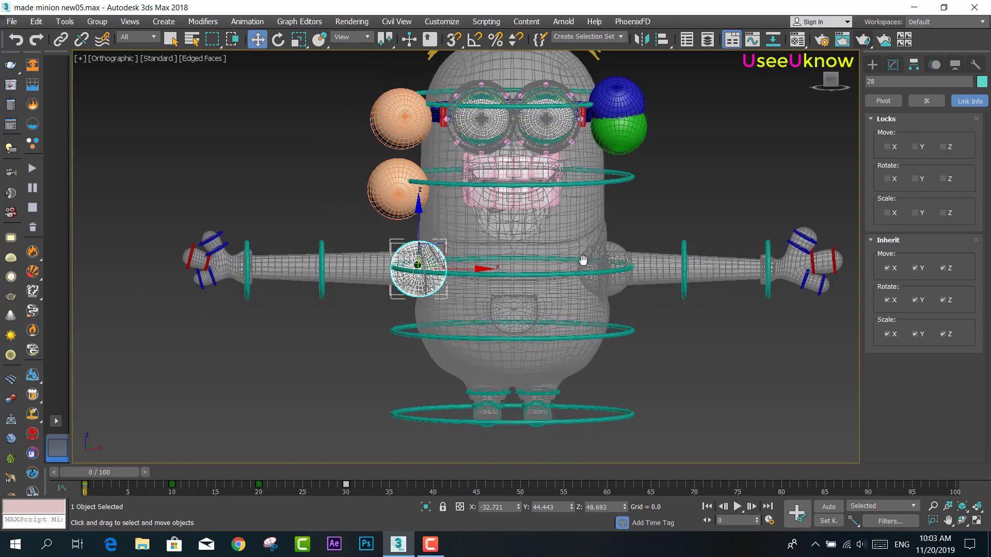
pyautogui.click(832, 82)
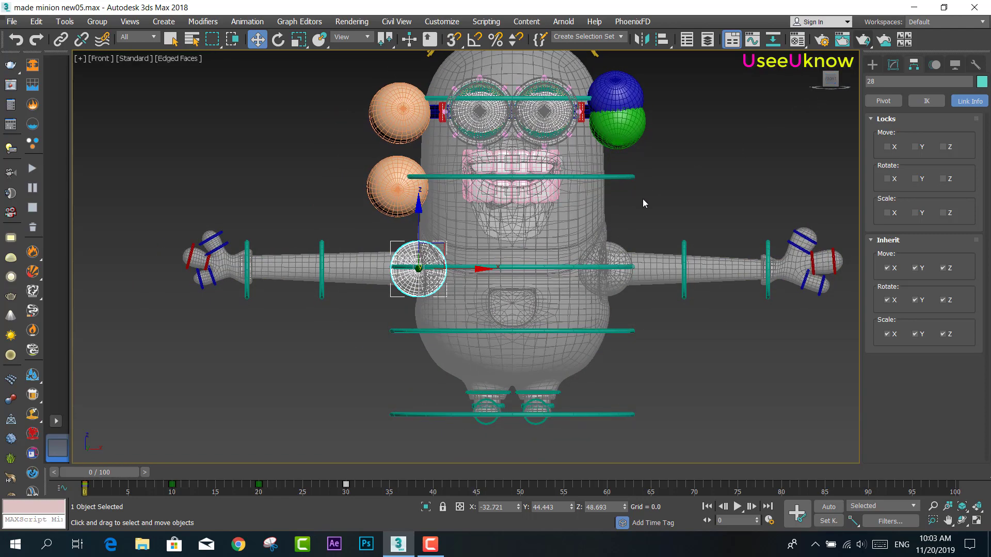
pyautogui.scroll(3, 630, 253)
pyautogui.keyDown('ctrl'); pyautogui.click(623, 261); pyautogui.keyUp('ctrl')
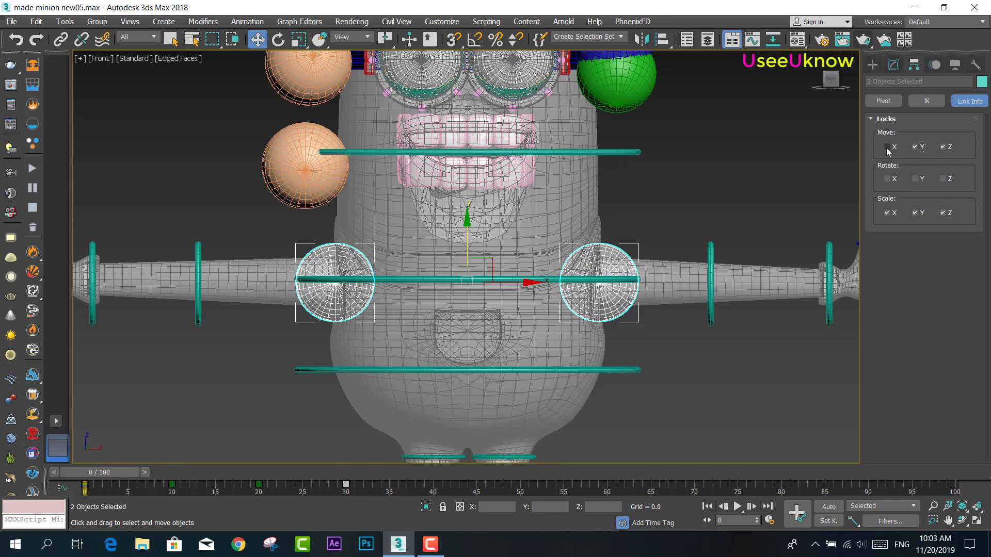
# Frame the whole minion and box-select its body, arms and hands
pyautogui.moveTo(698, 334); pyautogui.dragTo(701, 298, button='middle')
pyautogui.click(634, 335)
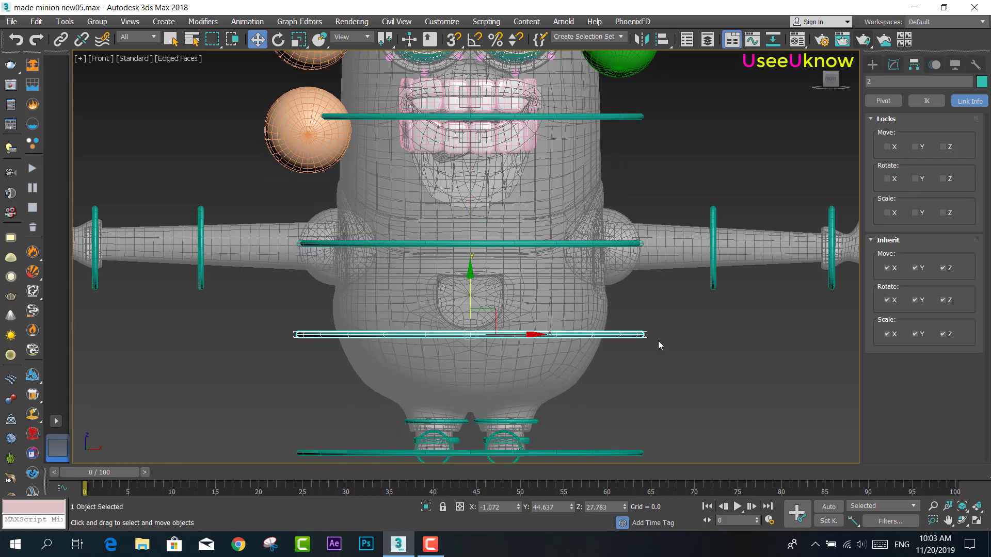
pyautogui.moveTo(612, 381); pyautogui.dragTo(635, 357, button='middle')
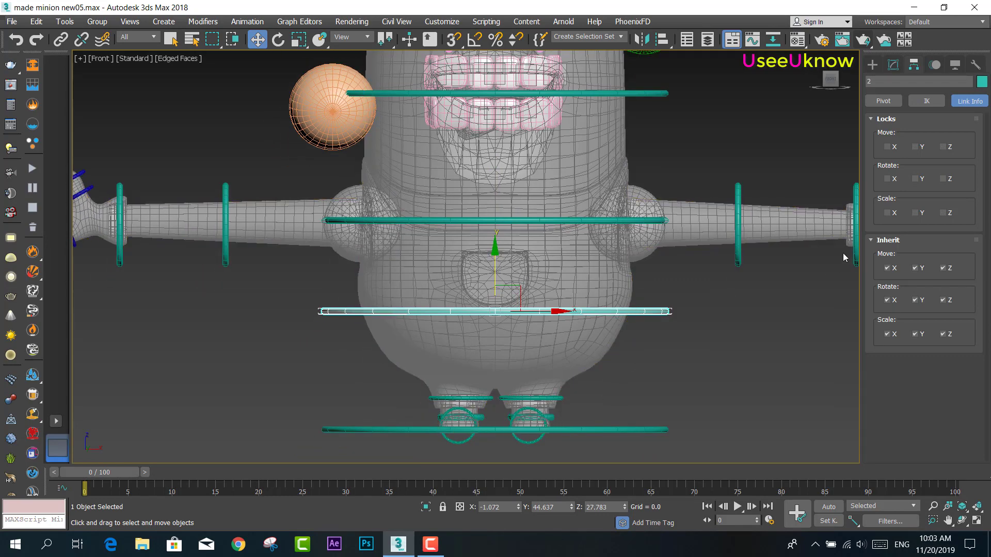
pyautogui.scroll(-5, 698, 258)
pyautogui.moveTo(698, 266); pyautogui.dragTo(637, 297, button='middle')
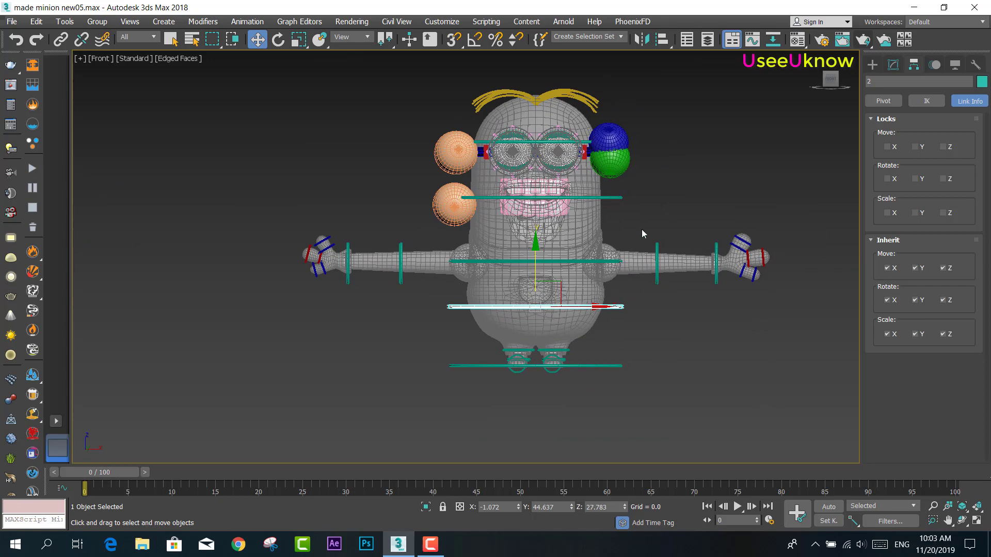
pyautogui.moveTo(794, 306); pyautogui.dragTo(762, 418)
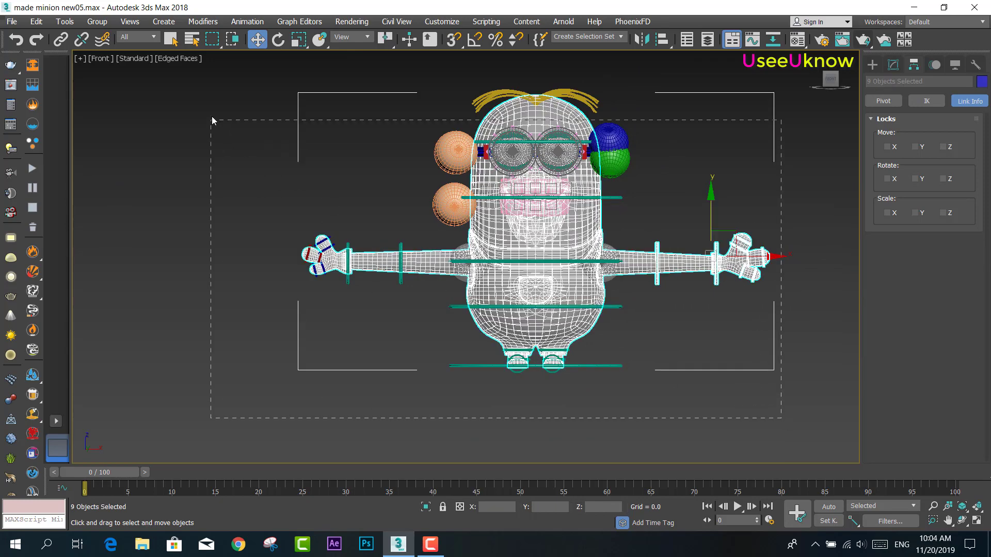
pyautogui.moveTo(211, 83); pyautogui.dragTo(219, 82)
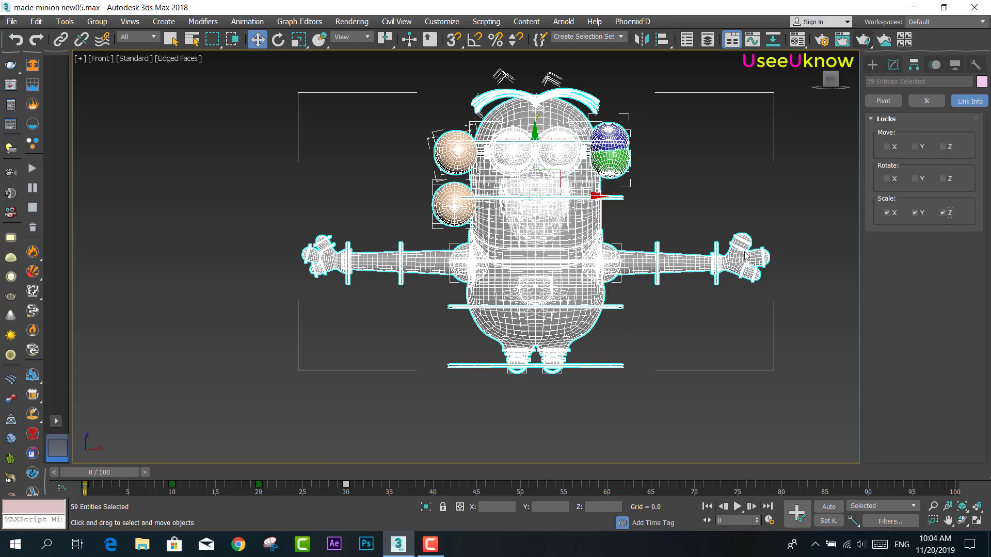
pyautogui.click(695, 293)
pyautogui.click(574, 276)
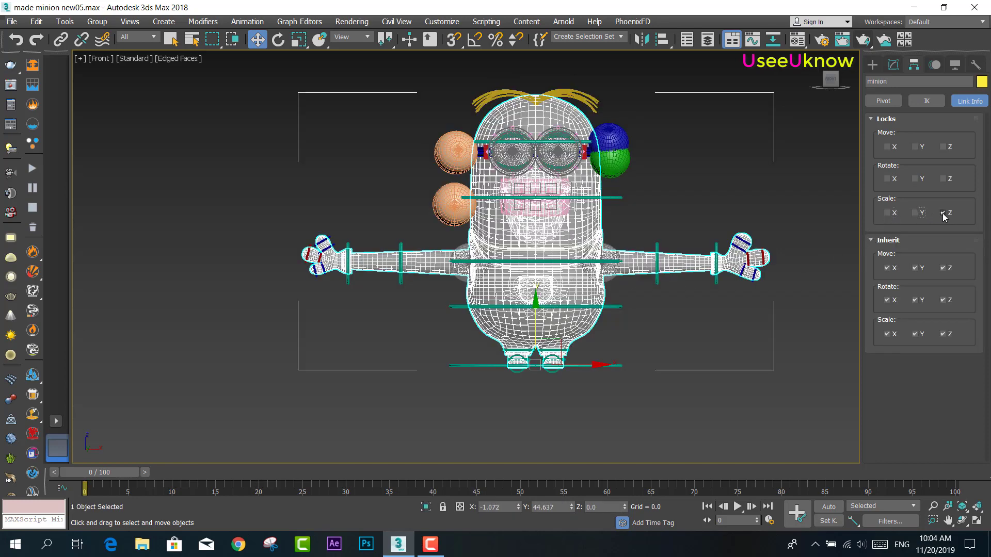
pyautogui.click(715, 308)
pyautogui.scroll(3, 547, 273)
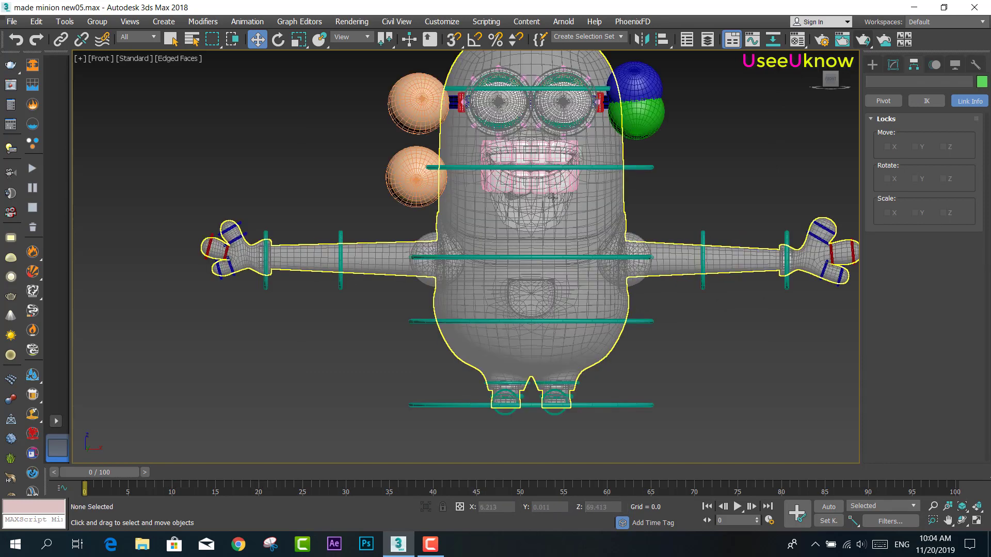
pyautogui.moveTo(552, 195); pyautogui.dragTo(548, 194, button='middle')
pyautogui.click(405, 190)
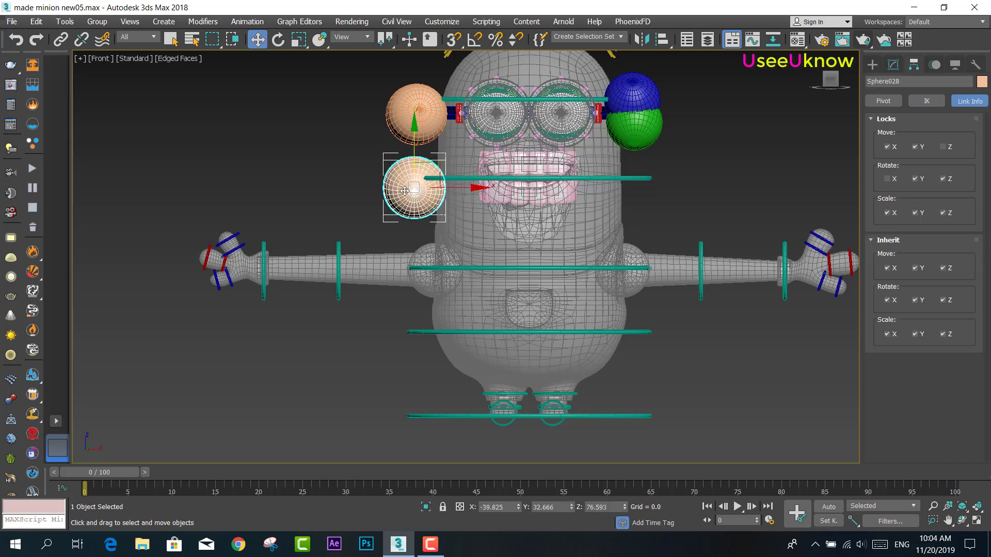
pyautogui.moveTo(412, 173); pyautogui.dragTo(415, 201)
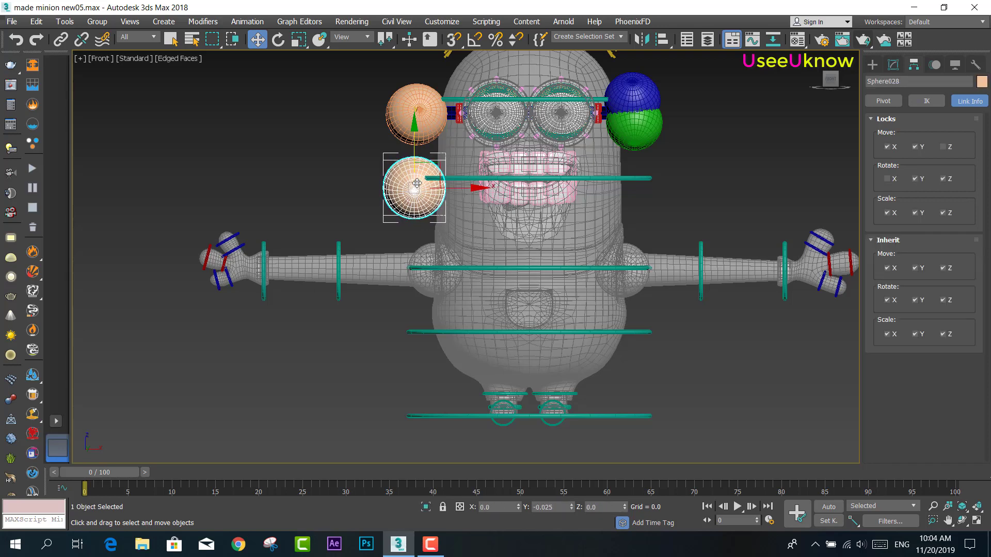
# Test the rig by moving the orange sphere, then undo the move and deselect
pyautogui.keyDown('alt'); pyautogui.moveTo(415, 201); pyautogui.dragTo(440, 200, button='middle'); pyautogui.keyUp('alt')
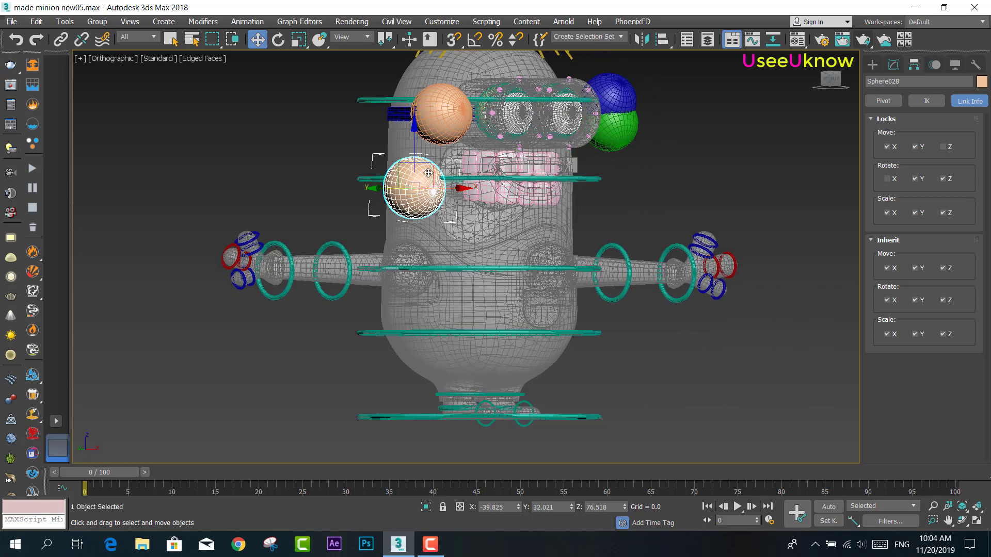
pyautogui.moveTo(439, 199); pyautogui.dragTo(449, 196)
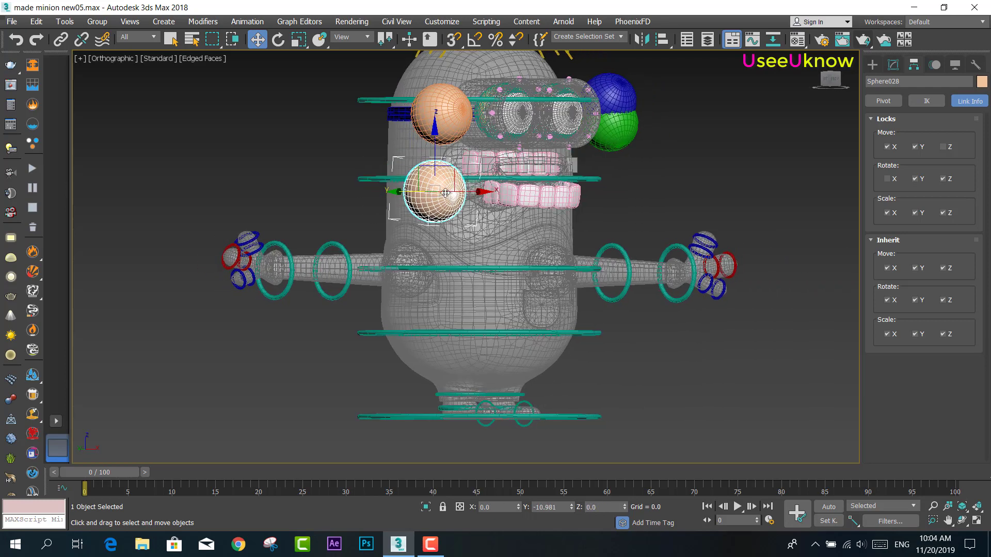
pyautogui.hotkey('ctrl', 'z')
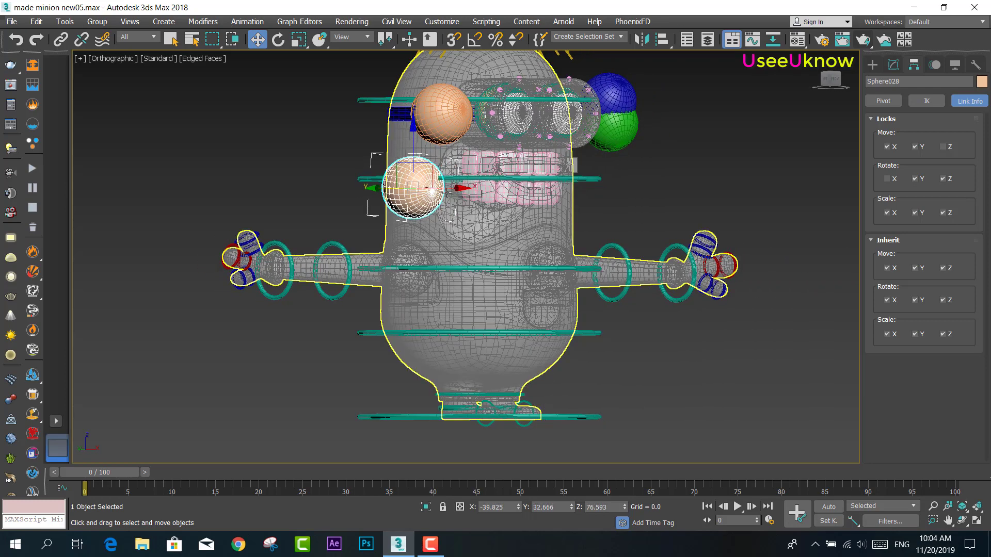
pyautogui.hotkey('ctrl', 'd')
# Select the left arm ring and lower it to bend the arm, then undo the bend
pyautogui.click(448, 192)
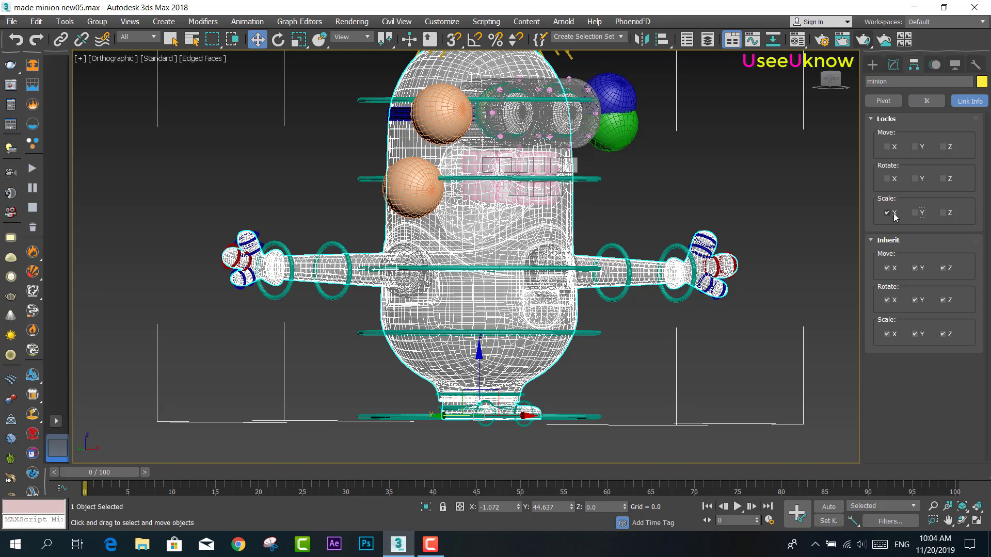
pyautogui.click(655, 218)
pyautogui.click(626, 254)
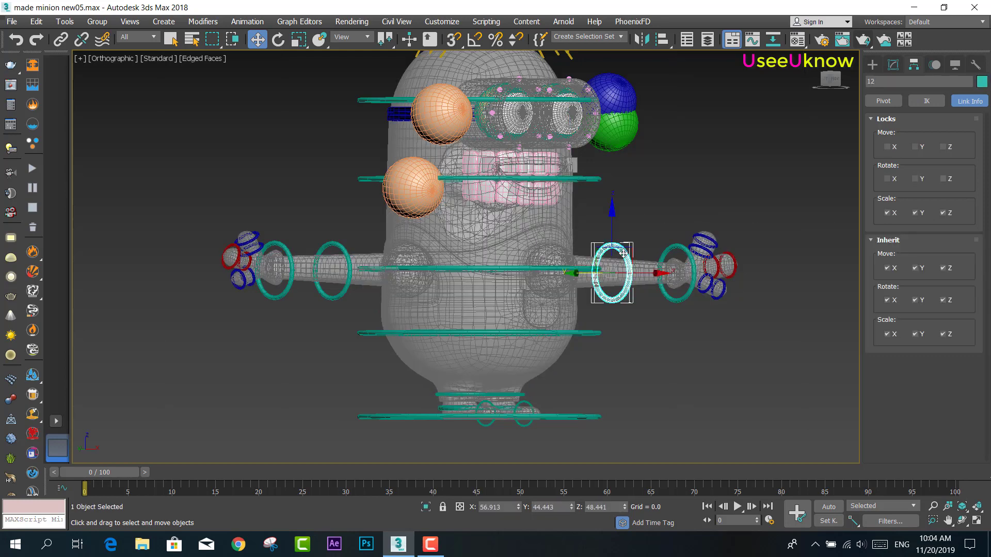
pyautogui.click(651, 246)
pyautogui.click(412, 192)
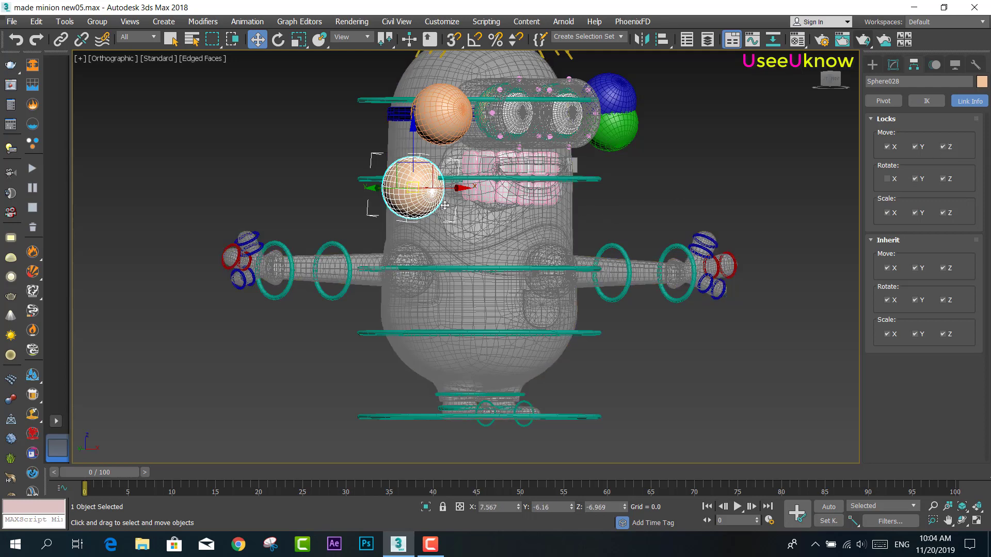
pyautogui.click(355, 281)
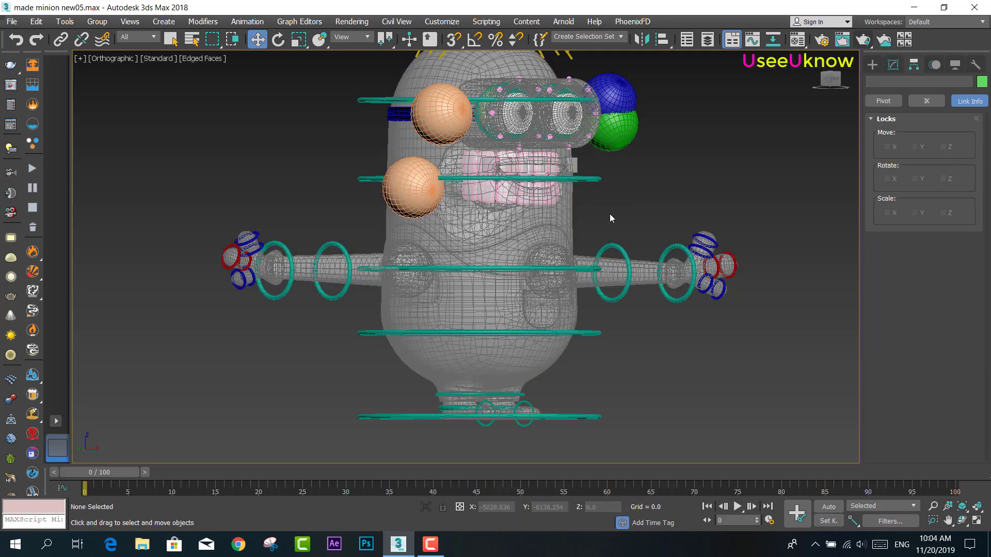
pyautogui.click(353, 258)
pyautogui.keyDown('alt'); pyautogui.moveTo(364, 256); pyautogui.dragTo(353, 263, button='middle'); pyautogui.keyUp('alt')
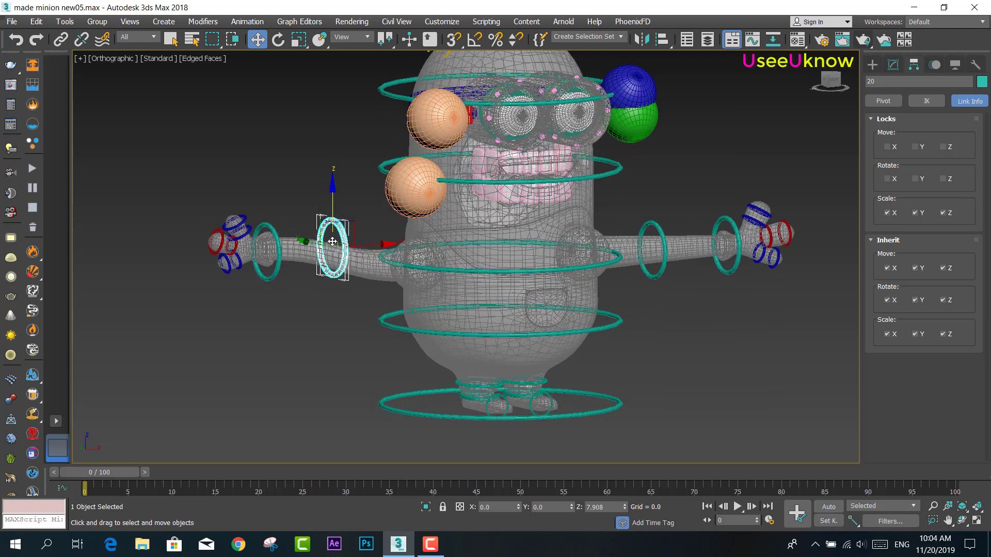
pyautogui.moveTo(332, 231); pyautogui.dragTo(353, 355)
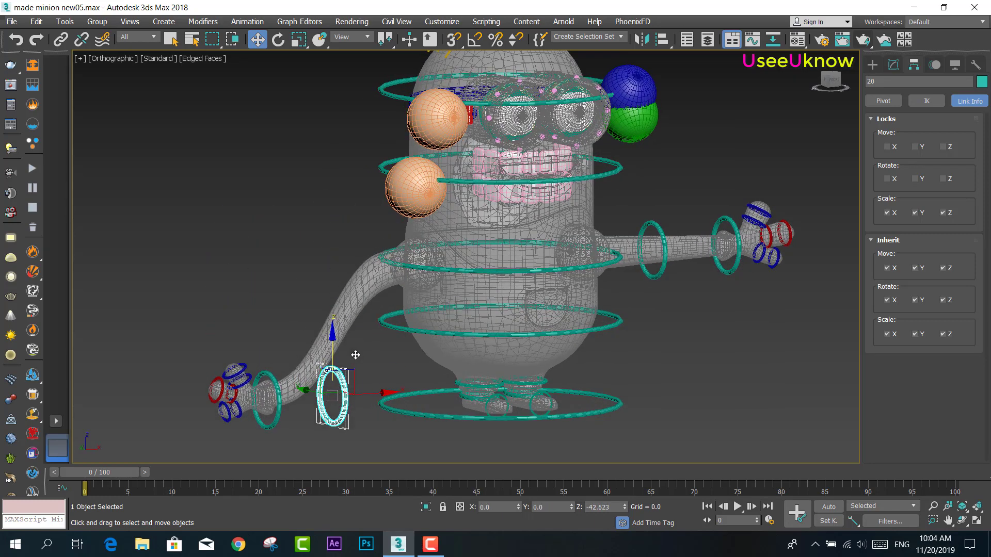
pyautogui.hotkey('ctrl', 'z')
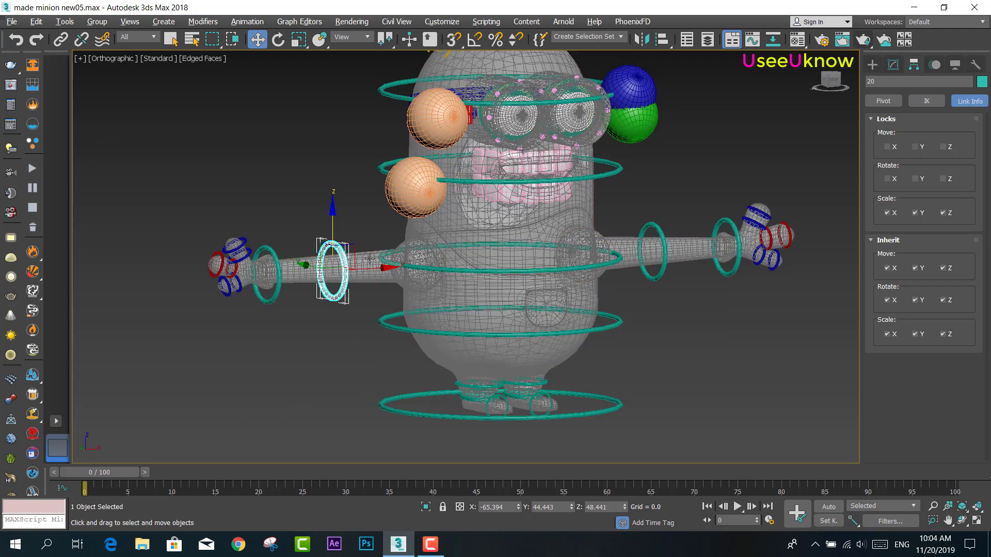
# Reselect the shoulder sphere and body mesh, and return to the straight front view
pyautogui.moveTo(377, 279)
pyautogui.keyDown('alt'); pyautogui.mouseDown(button='middle')
pyautogui.moveTo(342, 255)
pyautogui.moveTo(426, 264)
pyautogui.mouseUp(button='middle'); pyautogui.keyUp('alt')
pyautogui.click(426, 264)
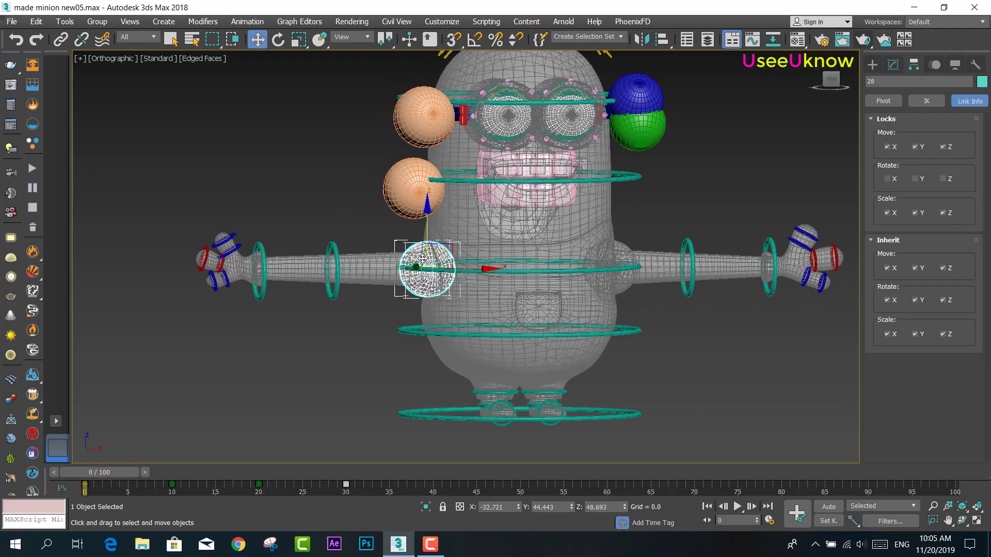
pyautogui.moveTo(424, 252); pyautogui.dragTo(427, 246)
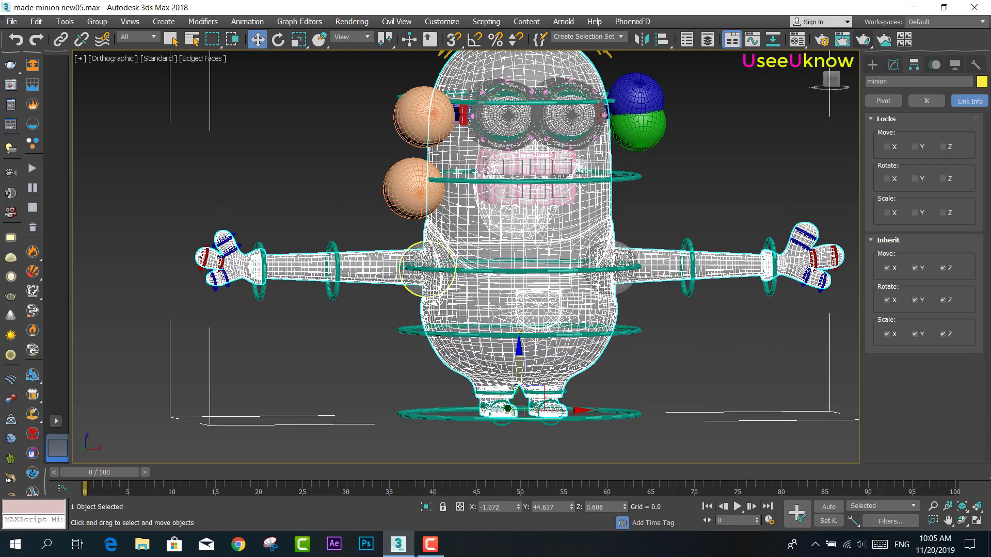
pyautogui.click(443, 250)
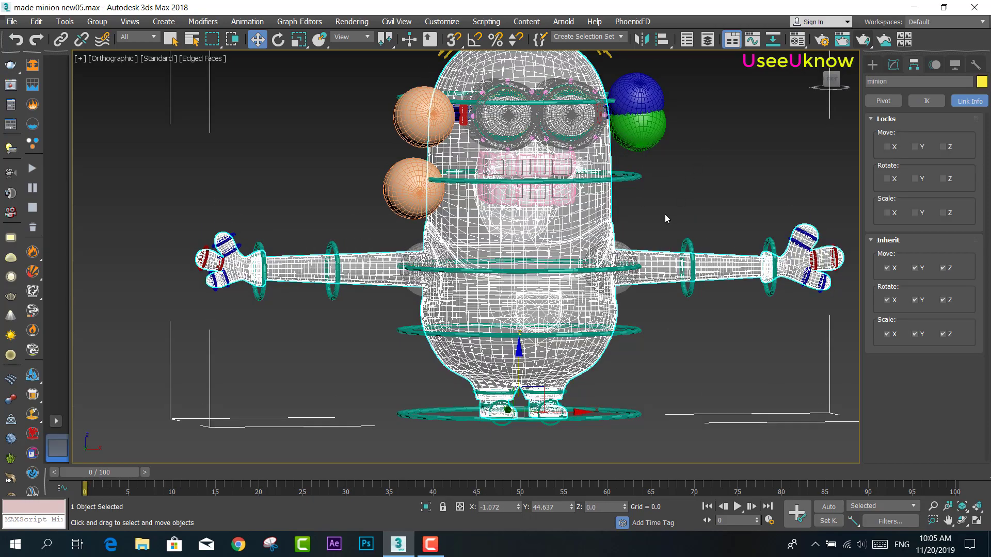
pyautogui.click(831, 82)
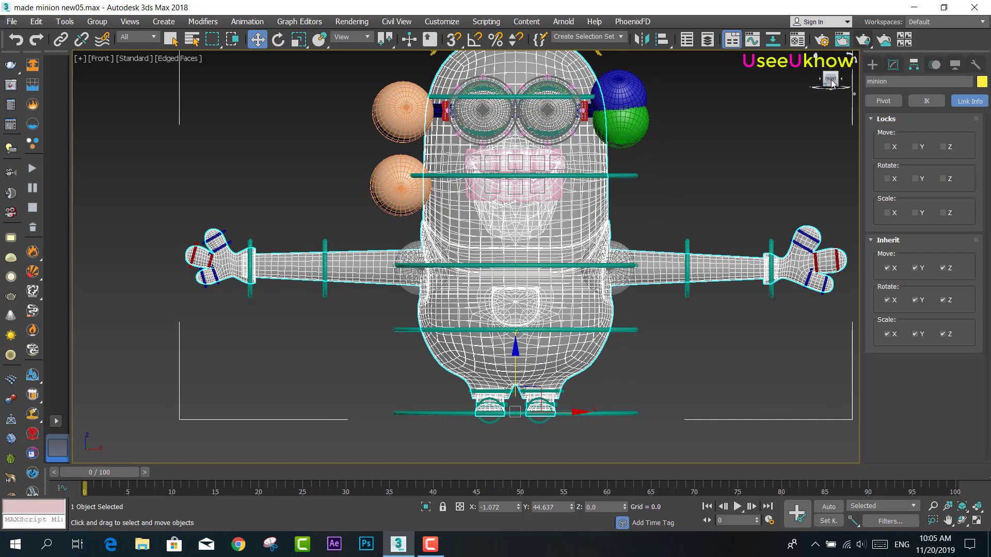
# Render a test frame, then freeze the minion body mesh in the Scene Explorer
pyautogui.click(866, 43)
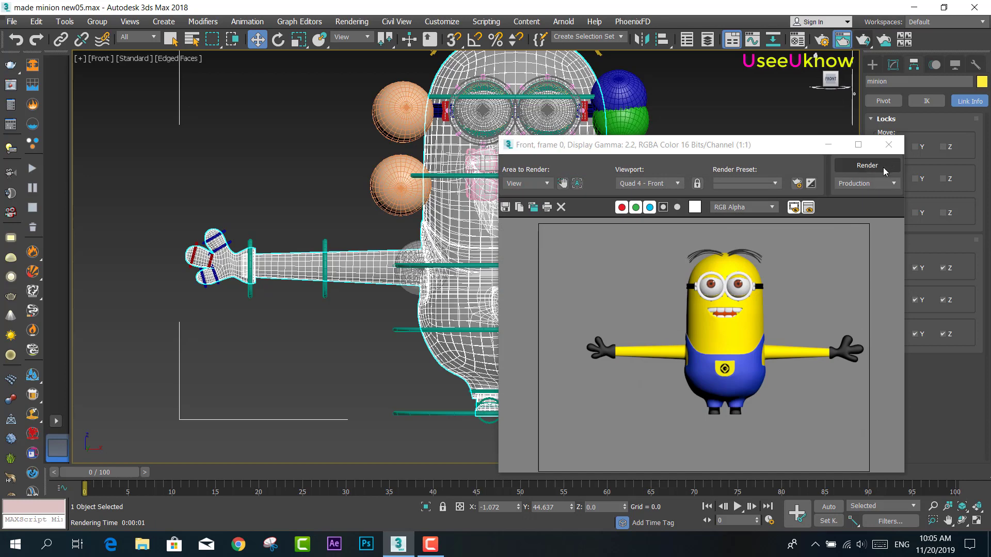
pyautogui.click(889, 144)
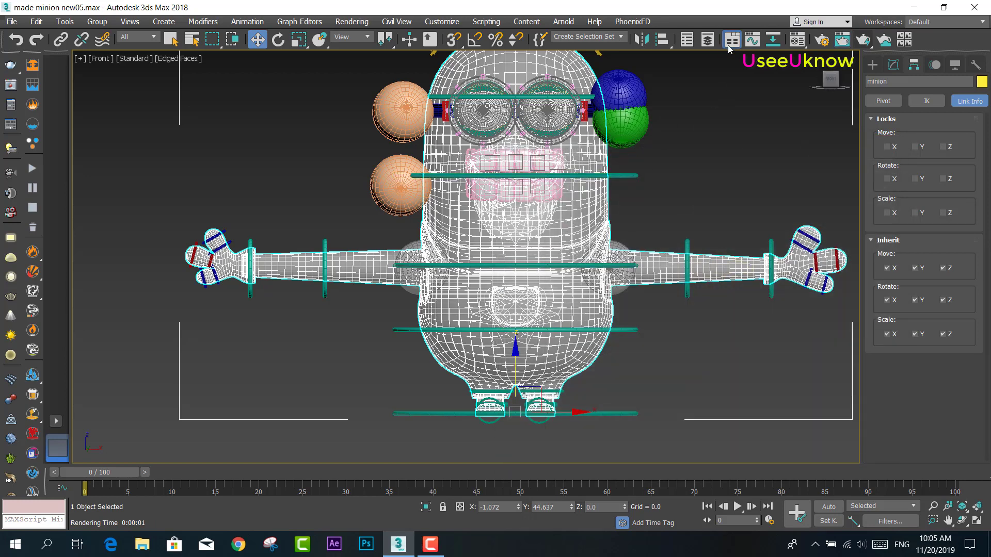
pyautogui.click(710, 43)
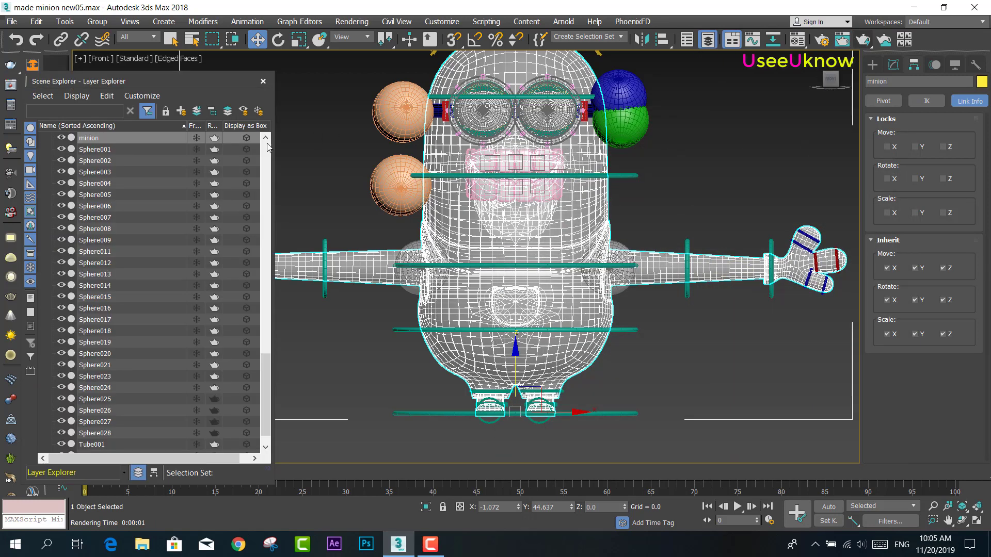
pyautogui.click(195, 139)
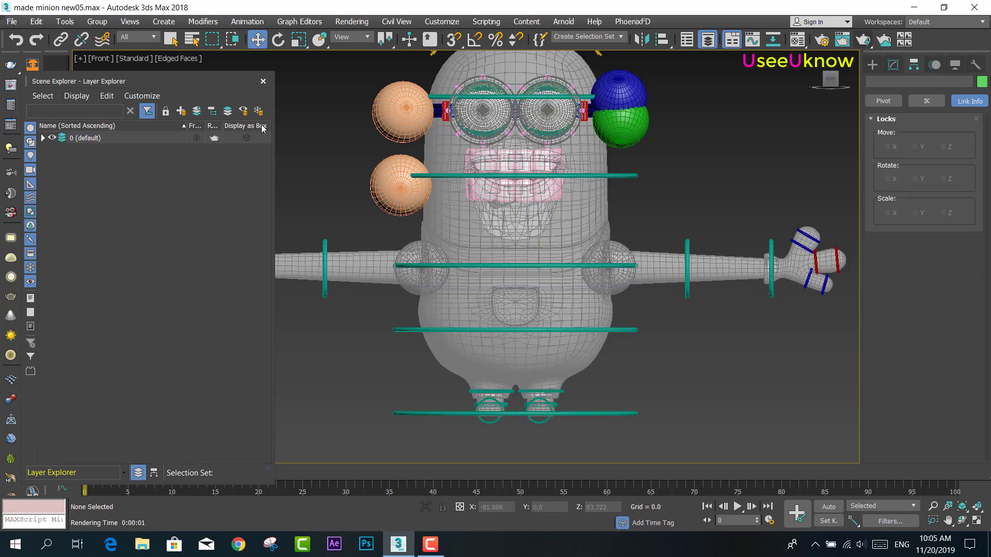
pyautogui.click(262, 82)
# Rotate the left and right shoulder spheres down using Select and Rotate
pyautogui.click(410, 244)
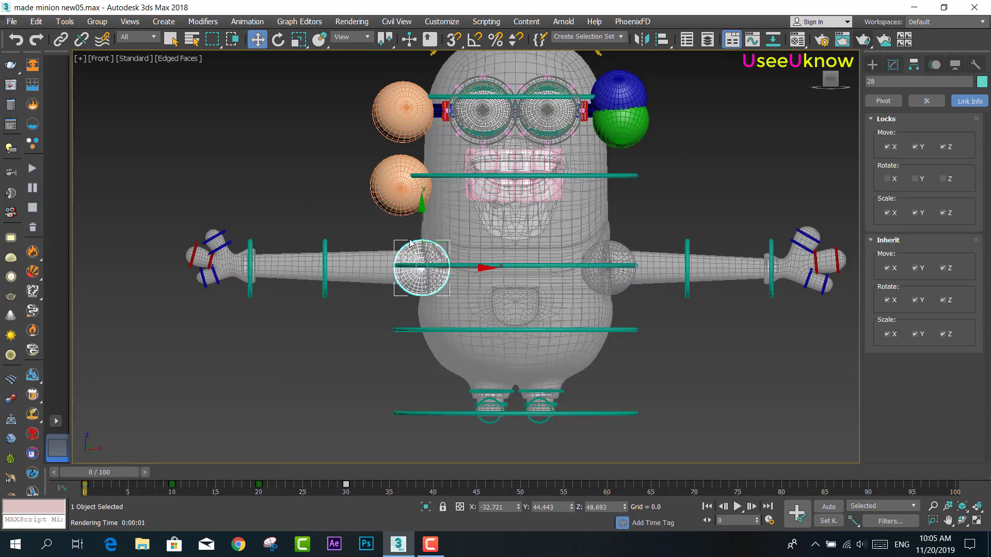
pyautogui.click(278, 40)
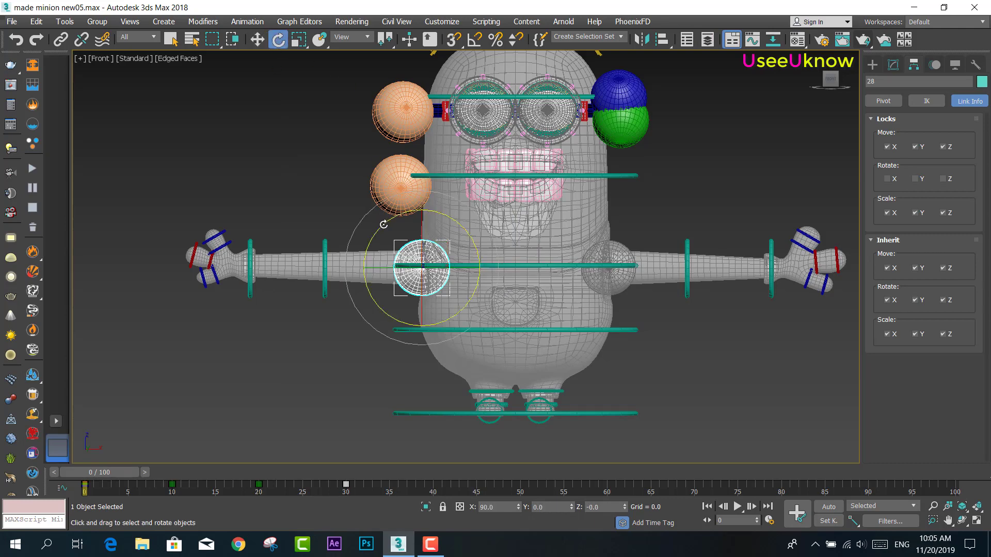
pyautogui.moveTo(381, 226)
pyautogui.mouseDown()
pyautogui.moveTo(402, 302)
pyautogui.moveTo(457, 335)
pyautogui.moveTo(644, 263)
pyautogui.moveTo(673, 302)
pyautogui.mouseUp()
pyautogui.click(643, 264)
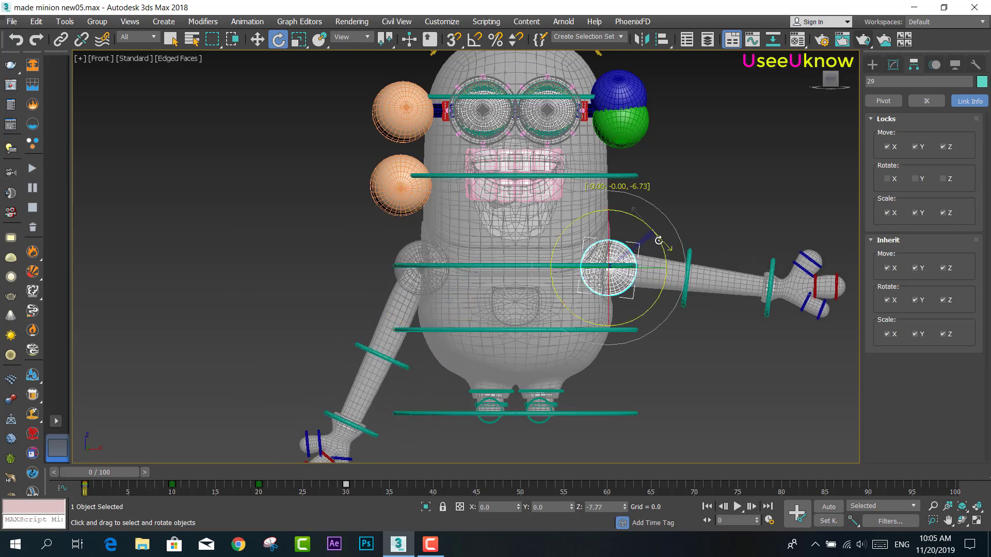
pyautogui.moveTo(672, 302); pyautogui.dragTo(655, 250, button='middle')
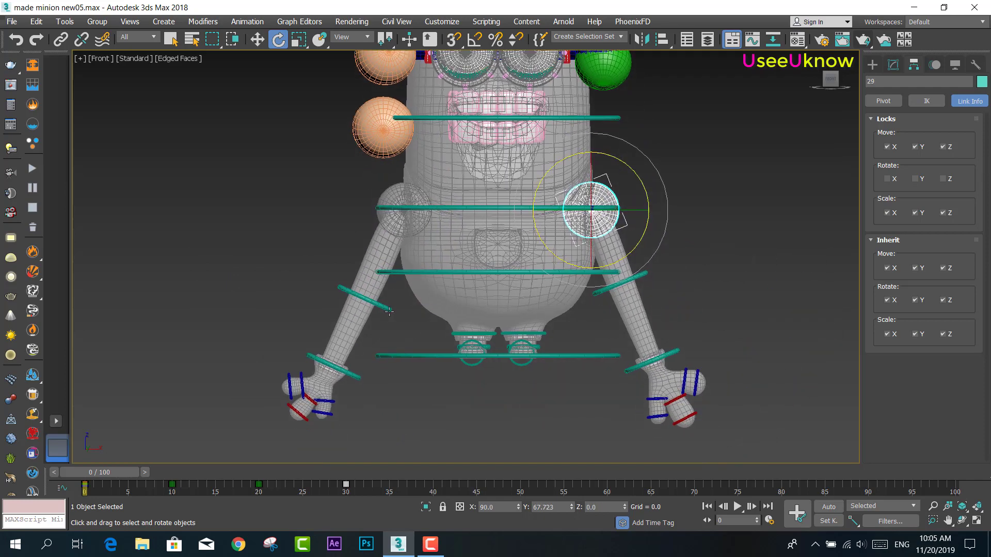
# Switch to Local coordinates and rotate the left arm ring about 84 degrees
pyautogui.click(376, 299)
pyautogui.click(369, 39)
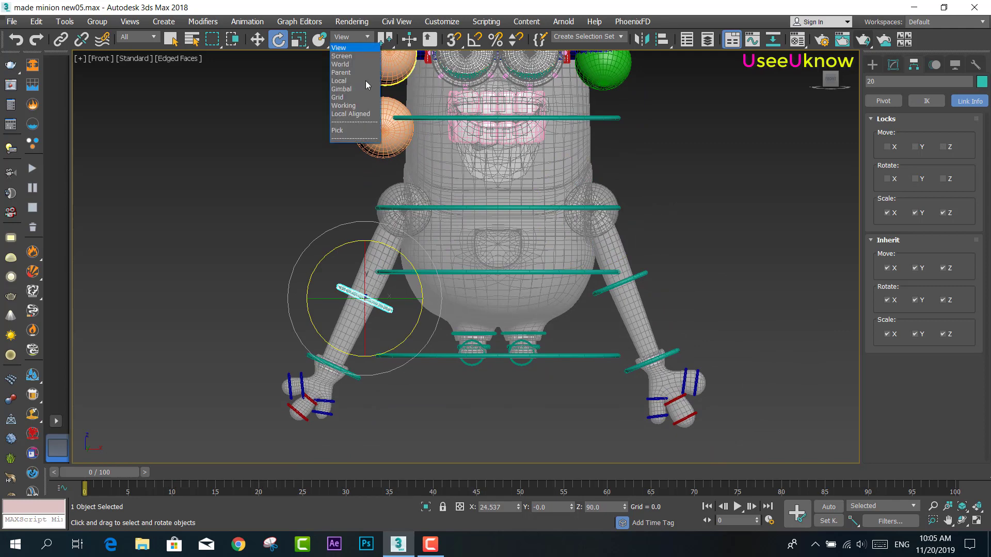
pyautogui.click(339, 80)
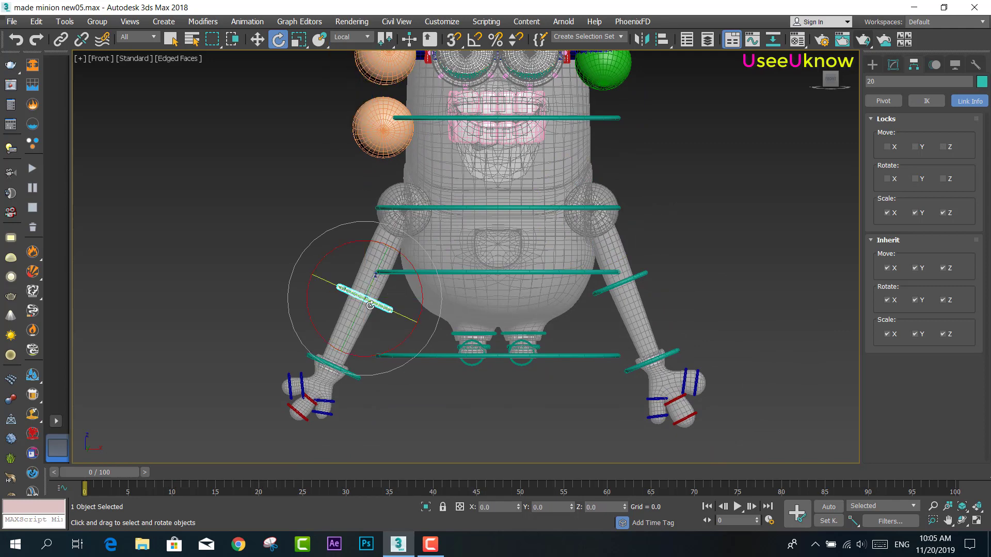
pyautogui.moveTo(358, 317)
pyautogui.mouseDown()
pyautogui.moveTo(407, 243)
pyautogui.moveTo(435, 329)
pyautogui.mouseUp()
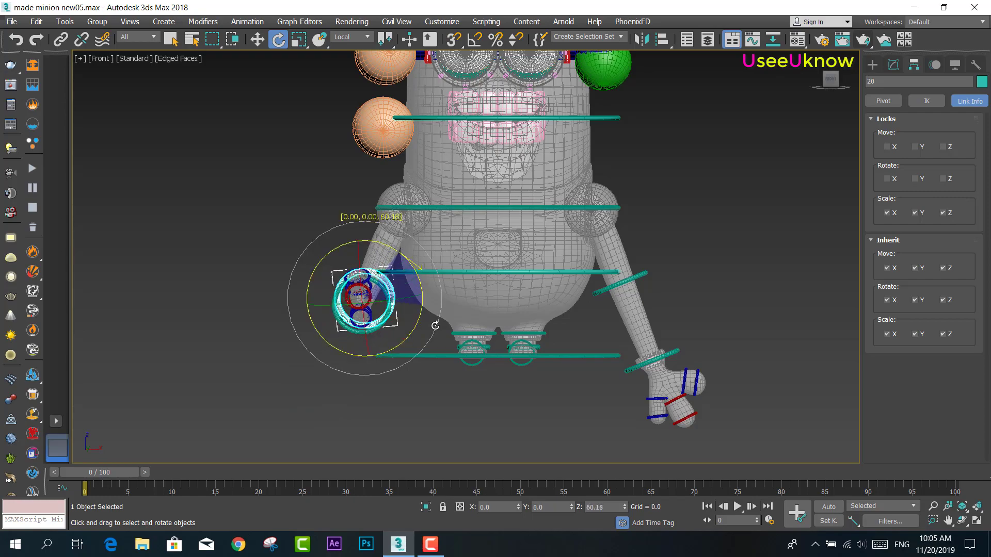
# Zoom in on the minion's lower body and render a test frame of the pose
pyautogui.moveTo(431, 331)
pyautogui.keyDown('alt'); pyautogui.mouseDown(button='middle')
pyautogui.moveTo(416, 298)
pyautogui.moveTo(374, 315)
pyautogui.mouseUp(button='middle'); pyautogui.keyUp('alt')
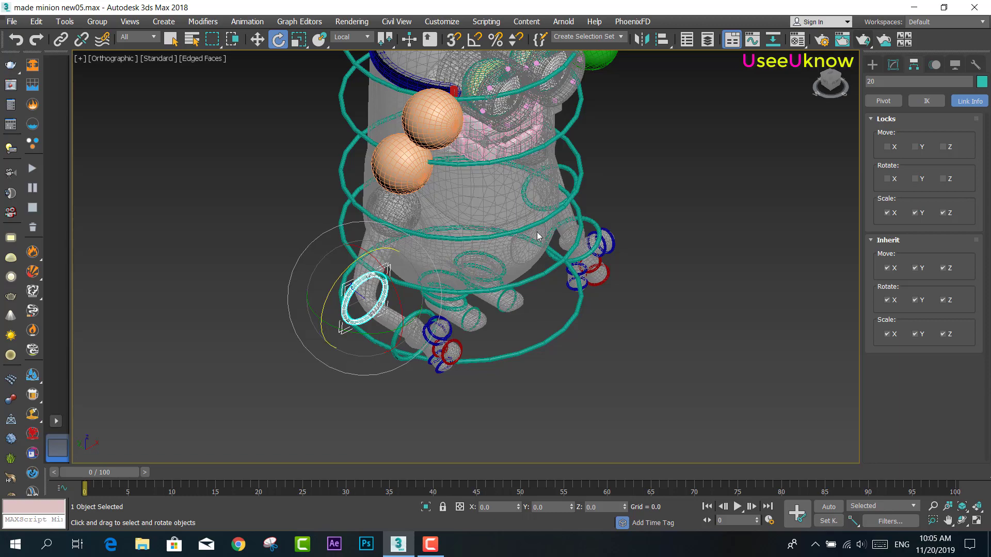
pyautogui.scroll(5, 537, 237)
pyautogui.keyDown('alt'); pyautogui.moveTo(394, 263); pyautogui.dragTo(460, 212, button='middle'); pyautogui.keyUp('alt')
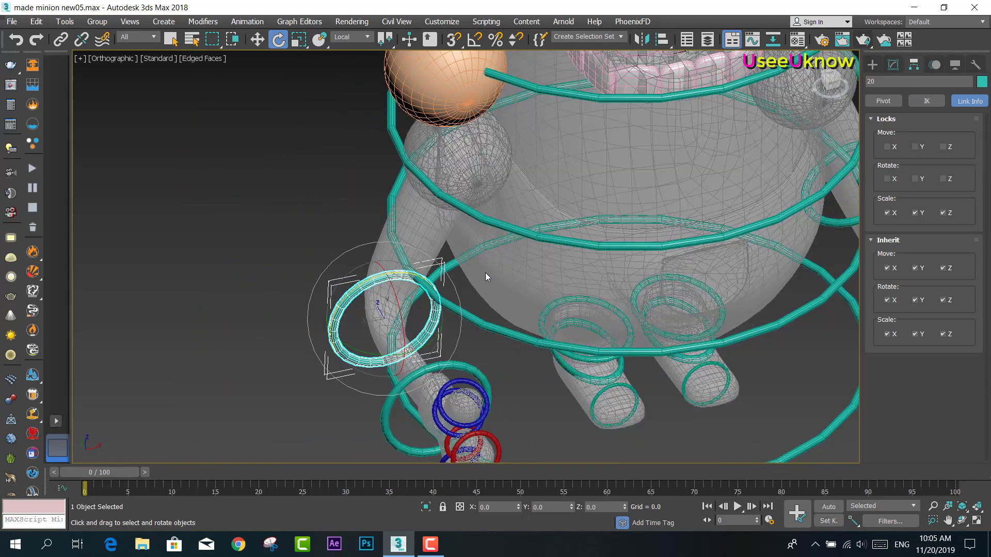
pyautogui.click(863, 39)
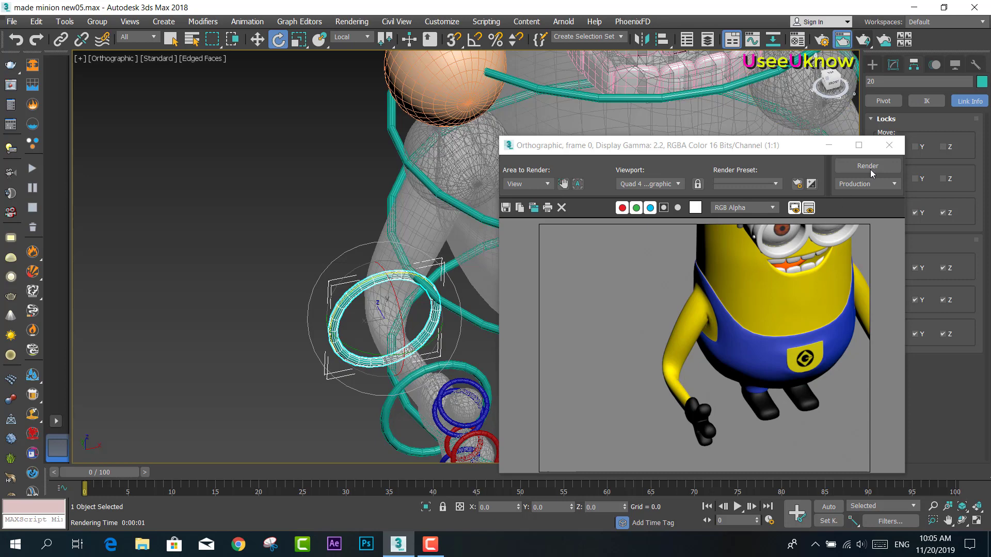
pyautogui.click(889, 145)
# Rotate the right forearm ring toward the viewer and the right arm sphere down to the hip
pyautogui.moveTo(647, 302); pyautogui.dragTo(480, 306, button='middle')
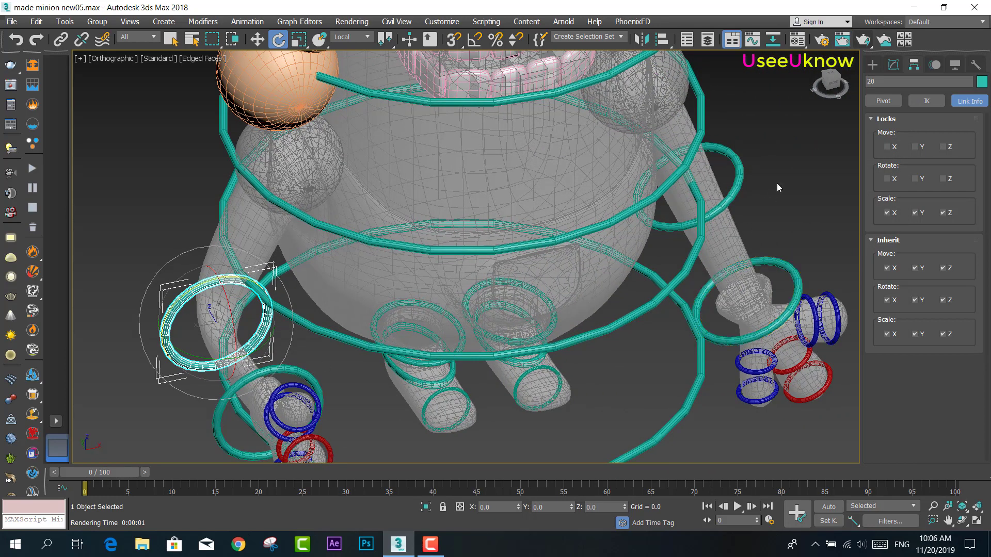
pyautogui.keyDown('alt'); pyautogui.moveTo(274, 317); pyautogui.dragTo(385, 263, button='middle'); pyautogui.keyUp('alt')
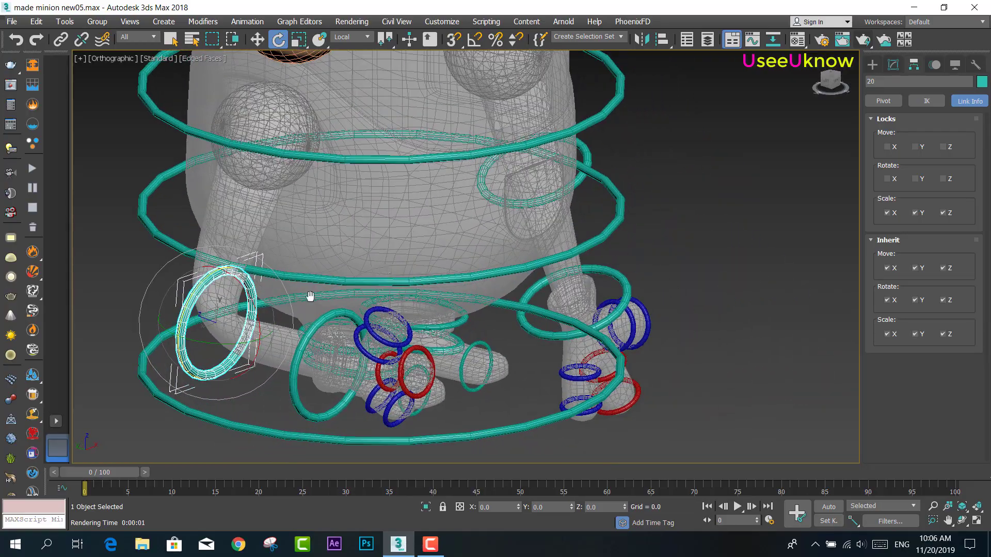
pyautogui.moveTo(310, 295)
pyautogui.mouseDown(button='middle')
pyautogui.moveTo(426, 283)
pyautogui.moveTo(401, 281)
pyautogui.moveTo(672, 282)
pyautogui.moveTo(513, 342)
pyautogui.moveTo(480, 323)
pyautogui.moveTo(470, 287)
pyautogui.mouseUp(button='middle')
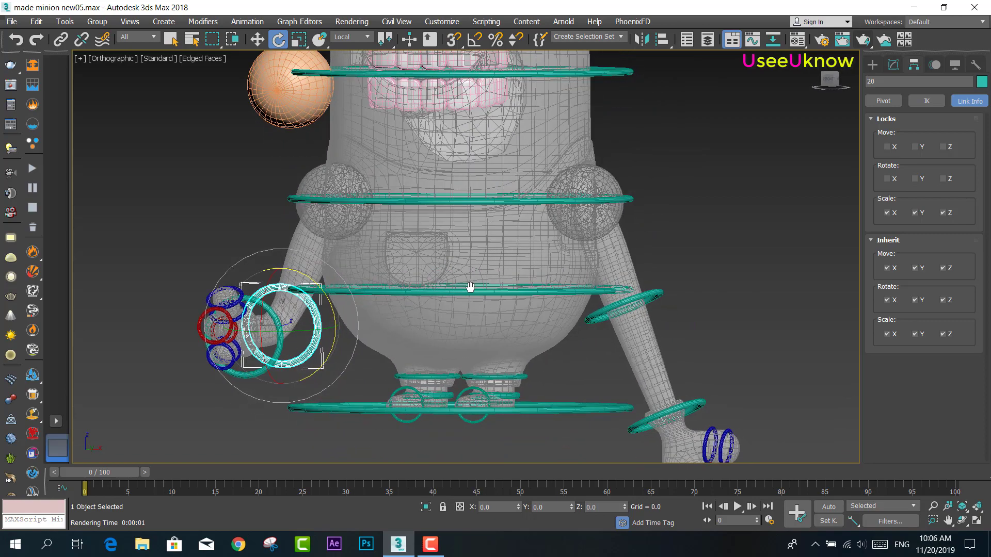
pyautogui.click(629, 302)
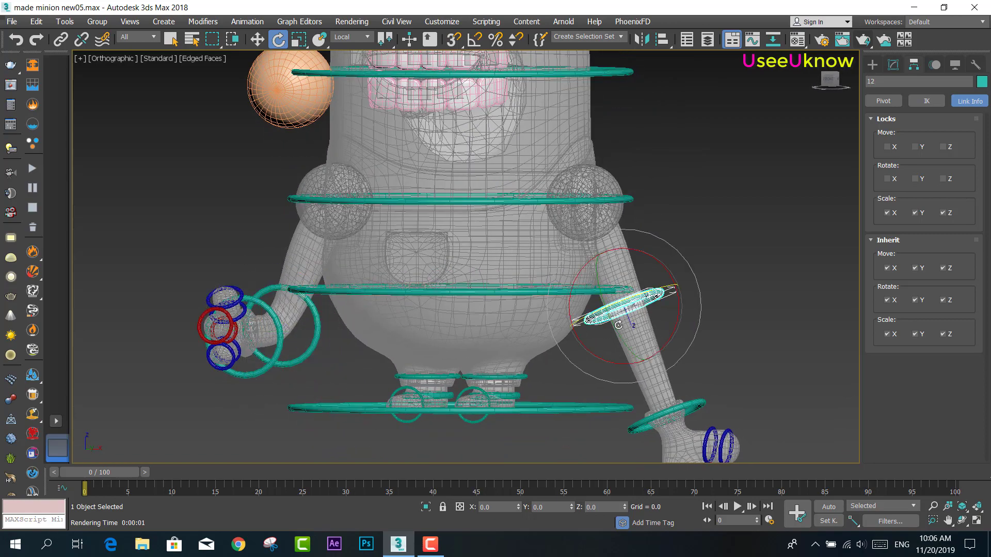
pyautogui.keyDown('alt'); pyautogui.moveTo(618, 325); pyautogui.dragTo(654, 330, button='middle'); pyautogui.keyUp('alt')
pyautogui.moveTo(626, 334); pyautogui.dragTo(633, 311)
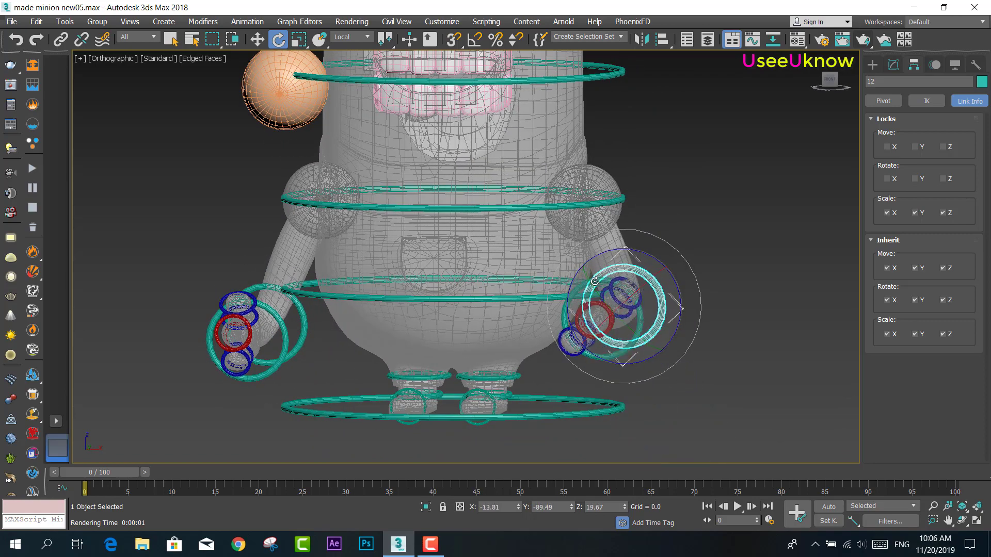
pyautogui.rightClick(633, 311)
pyautogui.moveTo(636, 346)
pyautogui.mouseDown()
pyautogui.moveTo(601, 263)
pyautogui.moveTo(566, 256)
pyautogui.mouseUp()
pyautogui.scroll(-2, 566, 256)
pyautogui.moveTo(566, 256); pyautogui.dragTo(579, 290, button='middle')
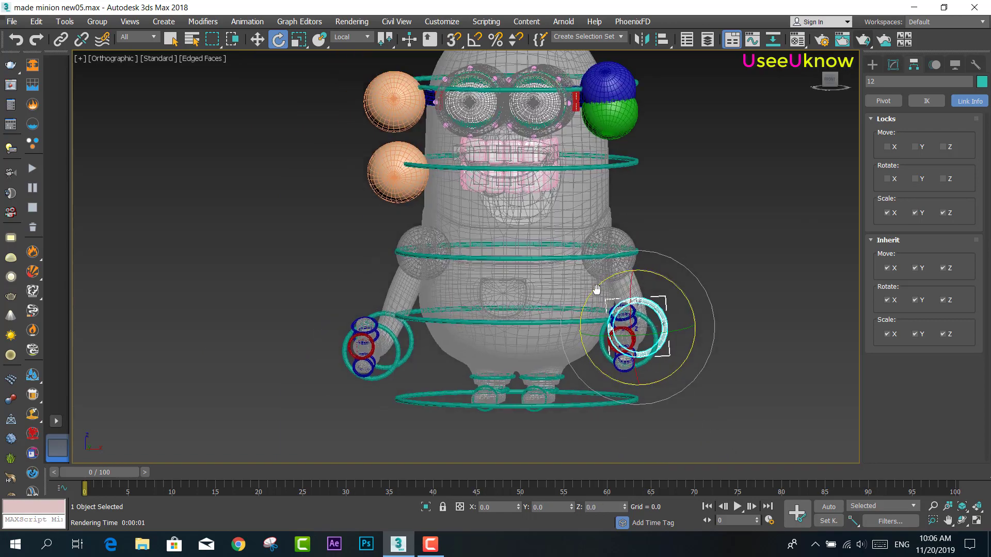
pyautogui.click(620, 240)
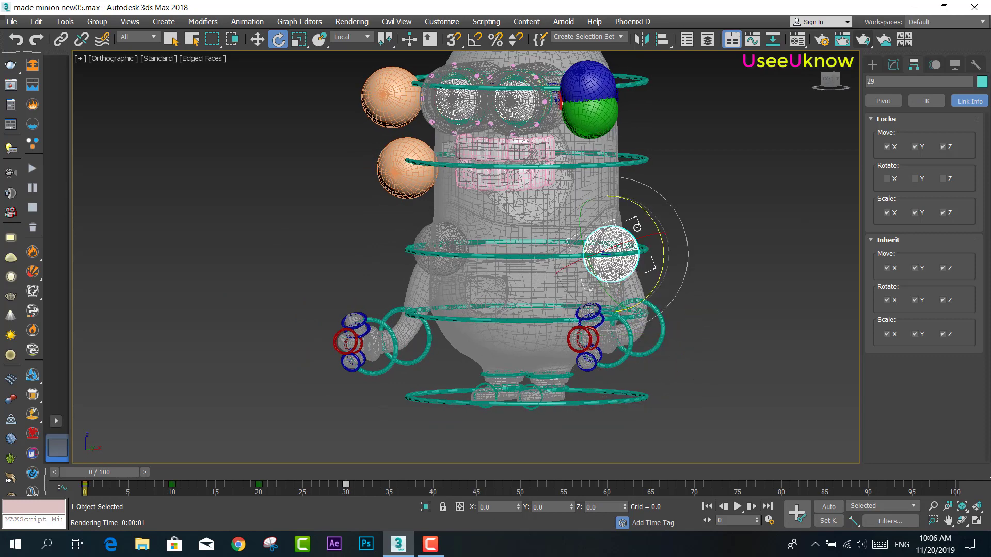
pyautogui.moveTo(648, 213); pyautogui.dragTo(642, 173)
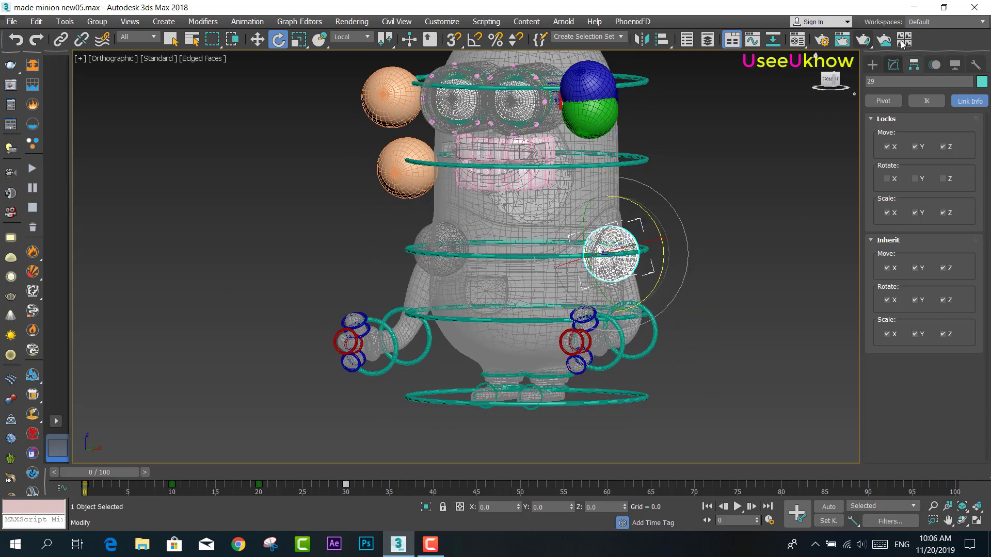
# Render the posed minion, then re-render a closer view of its body
pyautogui.click(865, 43)
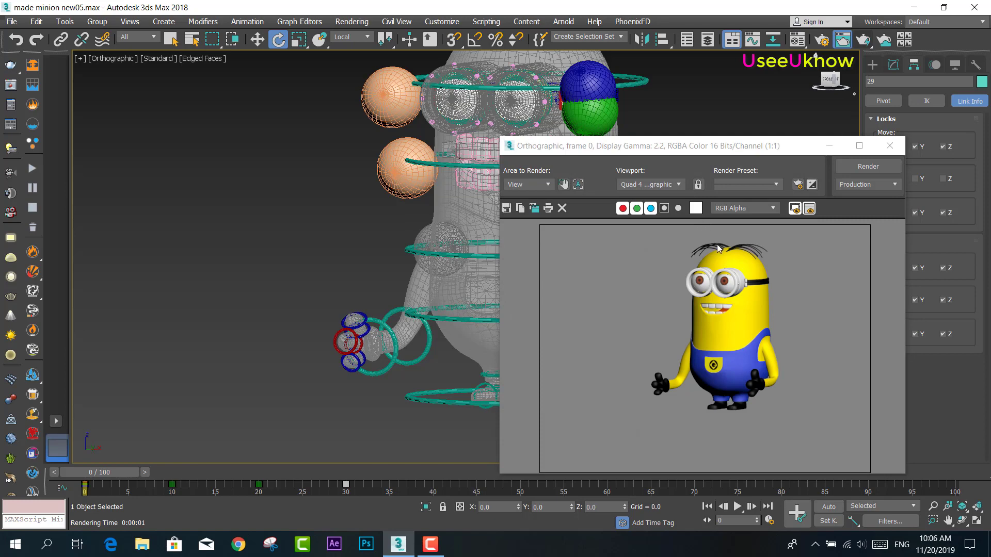
pyautogui.moveTo(455, 293); pyautogui.dragTo(395, 294, button='middle')
pyautogui.scroll(3, 353, 297)
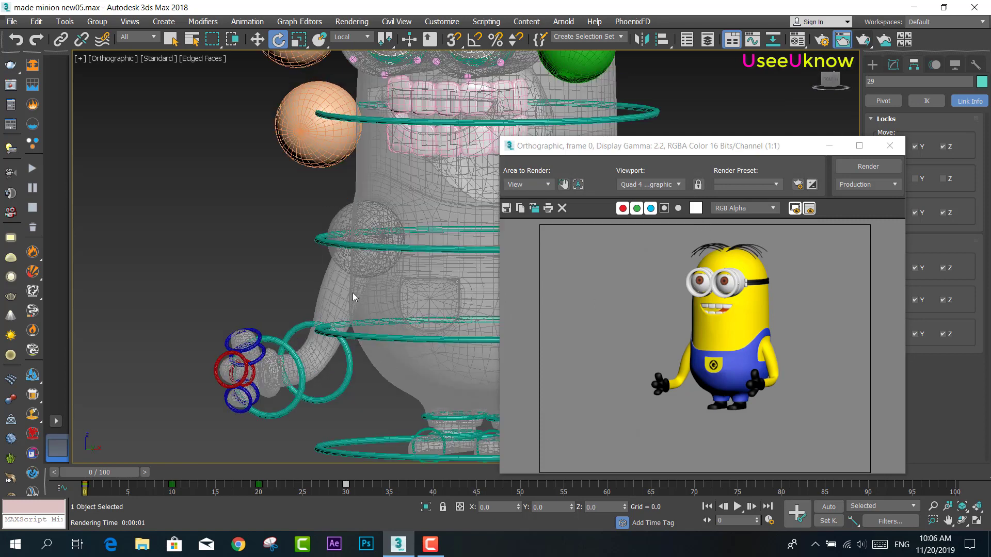
pyautogui.click(875, 168)
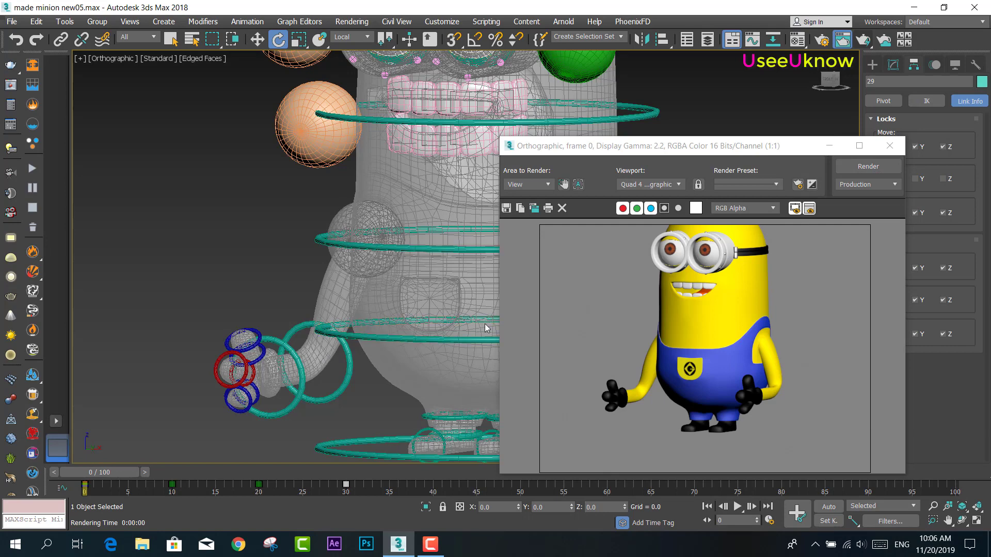
pyautogui.click(901, 147)
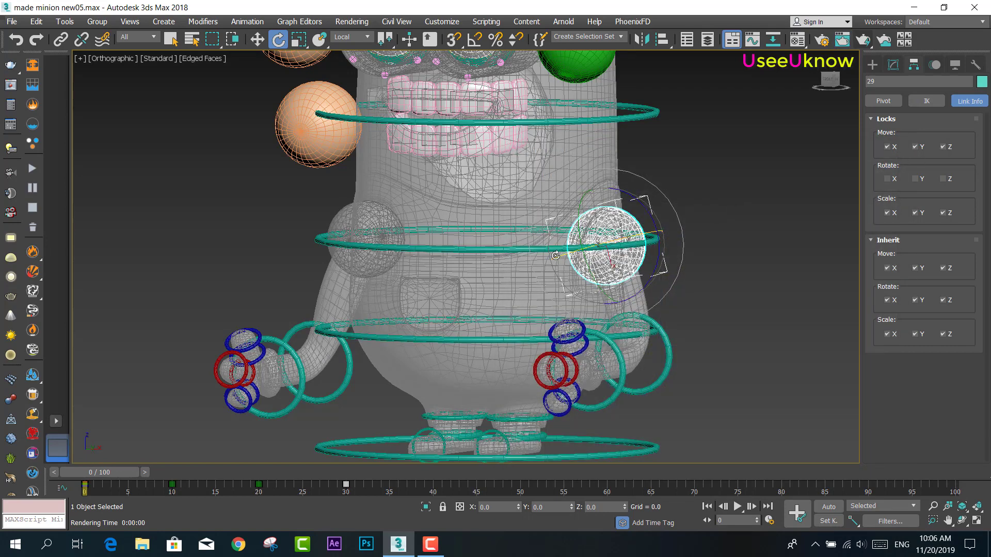
# Return to the front view, undo three arm rotations back to T-pose, and deselect everything
pyautogui.scroll(-2, 556, 256)
pyautogui.moveTo(496, 211)
pyautogui.keyDown('alt'); pyautogui.mouseDown(button='middle')
pyautogui.moveTo(539, 226)
pyautogui.moveTo(531, 226)
pyautogui.mouseUp(button='middle'); pyautogui.keyUp('alt')
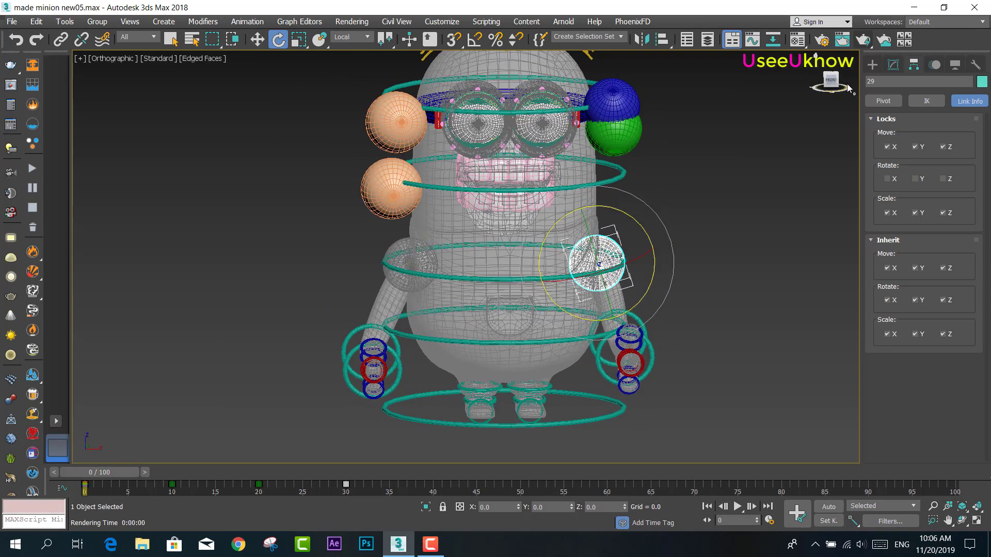
pyautogui.click(829, 81)
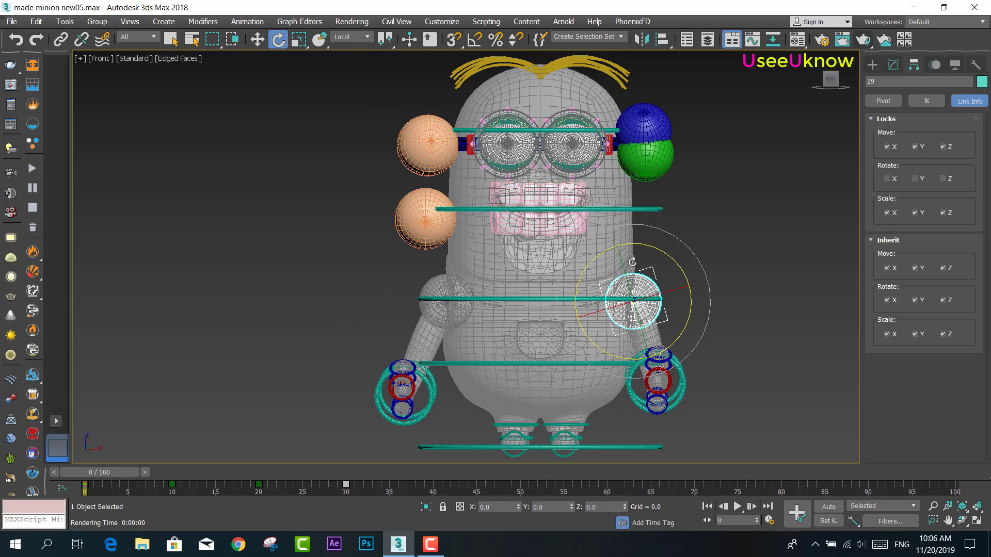
pyautogui.hotkey('ctrl', 'z')
pyautogui.hotkey('ctrl', 'z')
pyautogui.hotkey('ctrl', 'z')
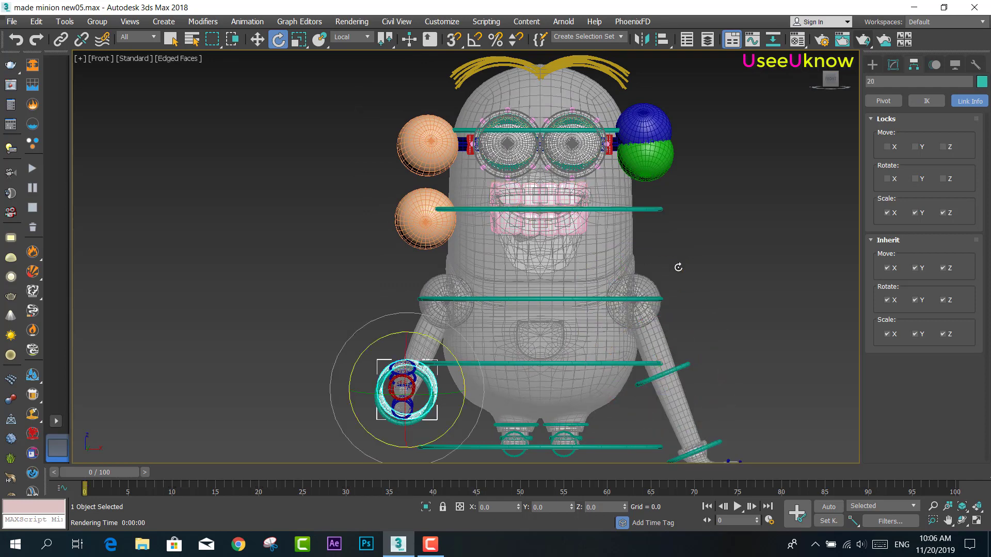
pyautogui.hotkey('ctrl', 'z')
pyautogui.hotkey('ctrl', 'z')
pyautogui.hotkey('ctrl', 'z')
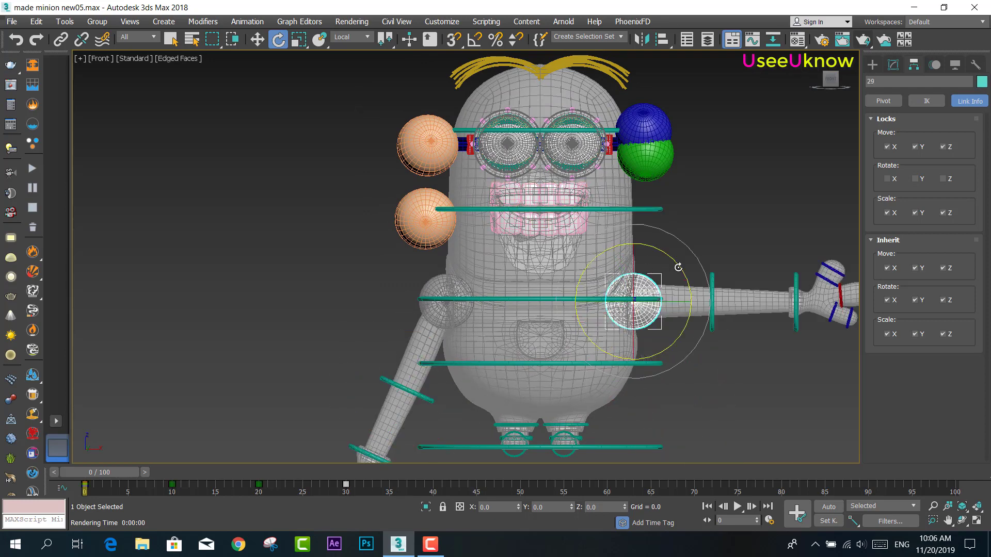
pyautogui.hotkey('ctrl', 'z')
pyautogui.hotkey('ctrl', 'z')
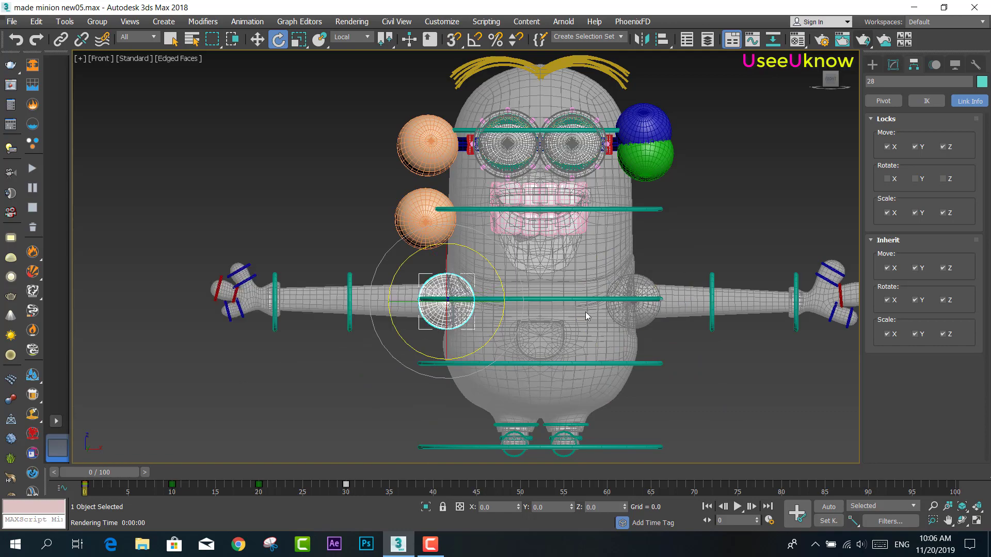
pyautogui.scroll(4, 541, 226)
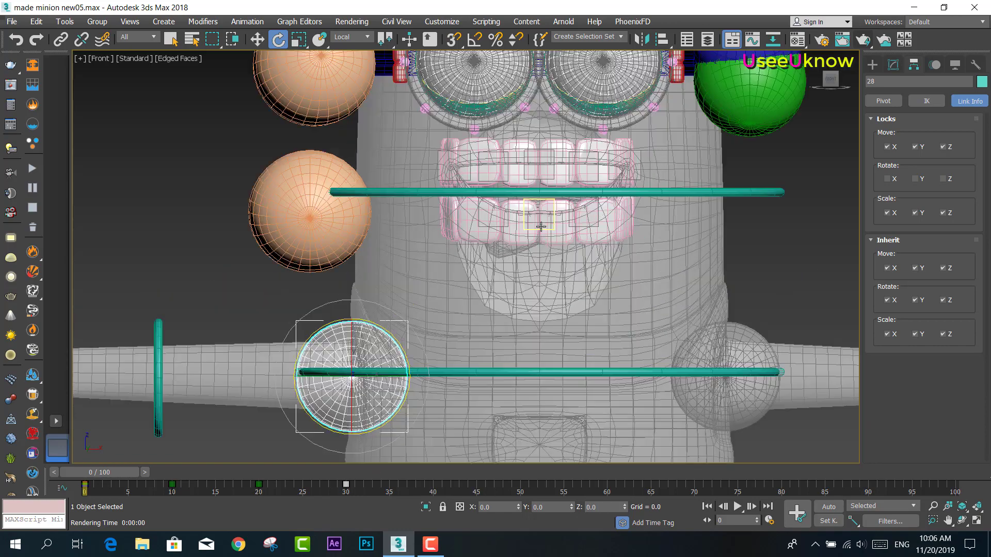
pyautogui.scroll(4, 542, 210)
pyautogui.click(586, 327)
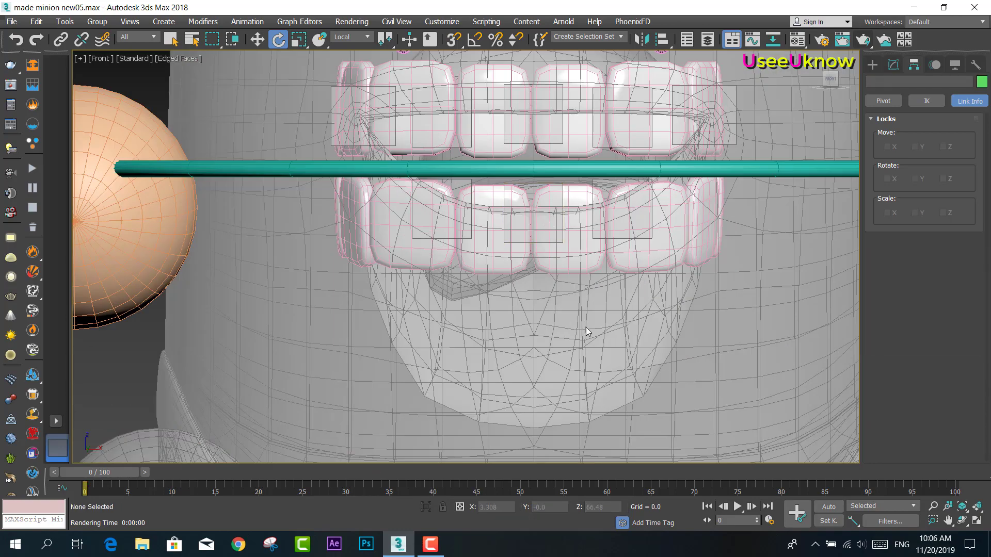
pyautogui.scroll(-6, 589, 325)
pyautogui.scroll(-2, 590, 323)
# Select the minion body from the layer list and isolate it in the viewport
pyautogui.click(707, 41)
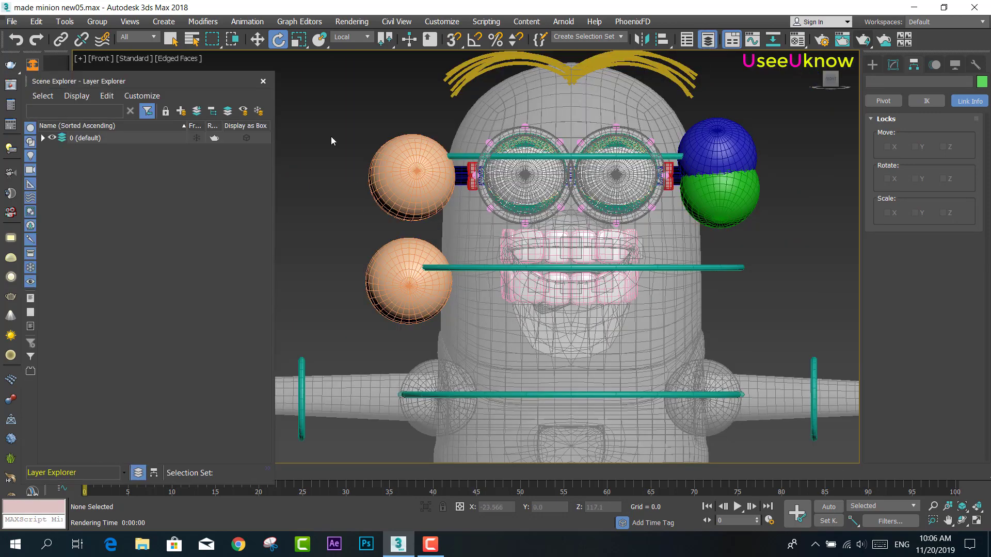
pyautogui.click(43, 138)
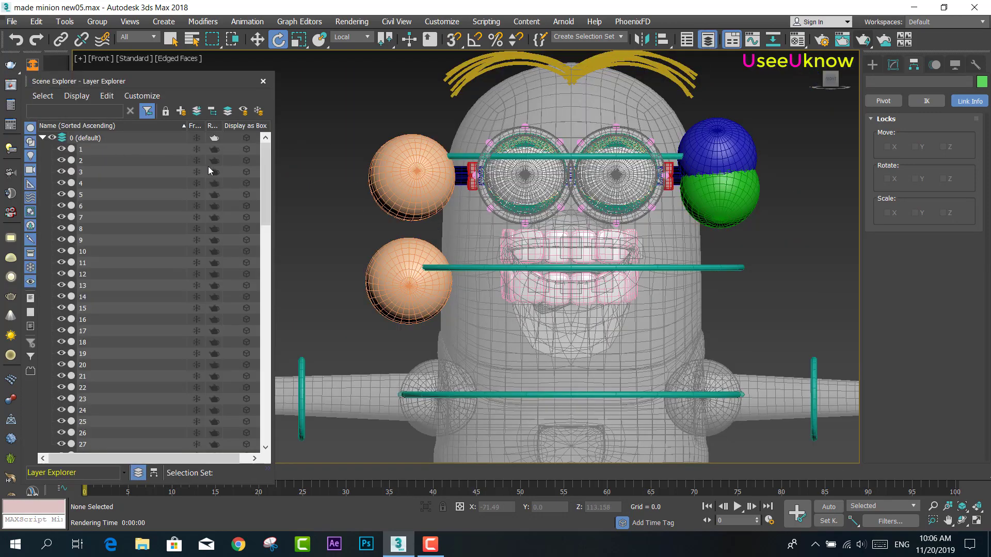
pyautogui.moveTo(265, 174); pyautogui.dragTo(262, 351)
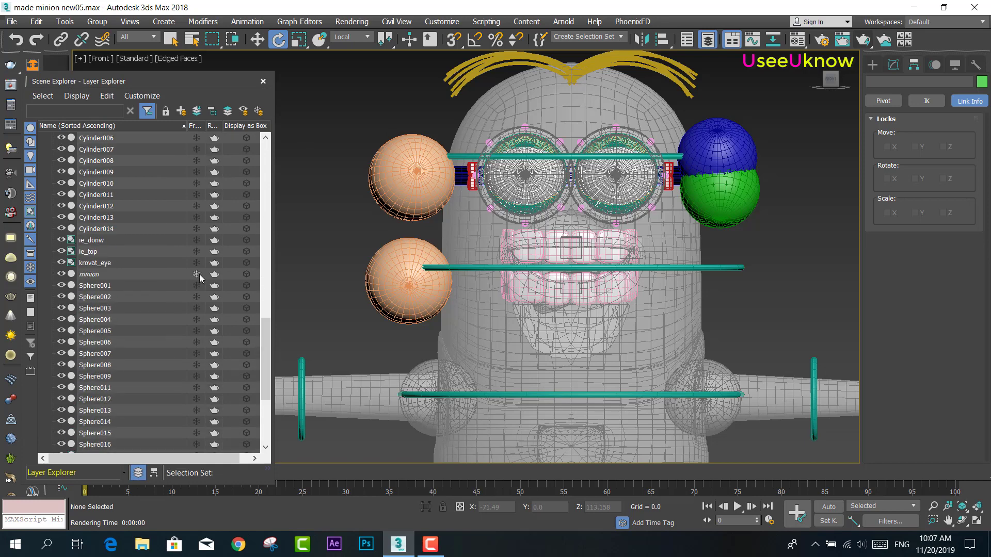
pyautogui.click(494, 360)
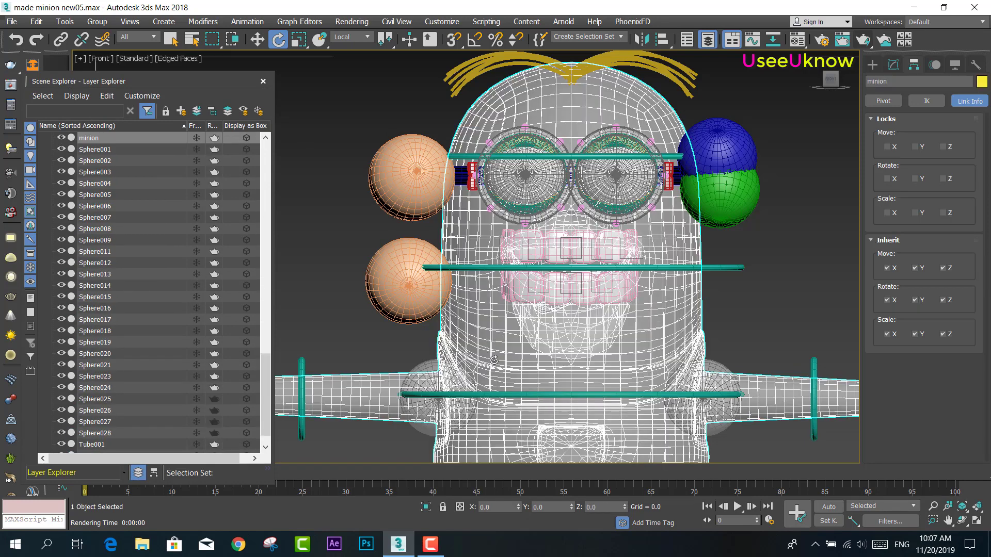
pyautogui.click(430, 507)
pyautogui.moveTo(504, 254); pyautogui.dragTo(564, 264, button='middle')
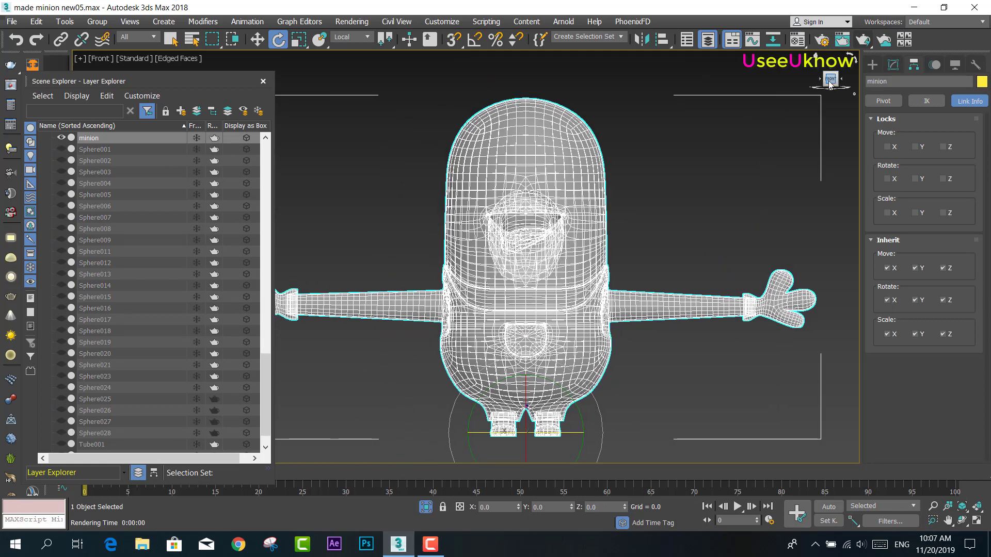
# Hide TurboSmooth, drop to the Editable Poly base, and enter Vertex mode around the mouth
pyautogui.click(891, 68)
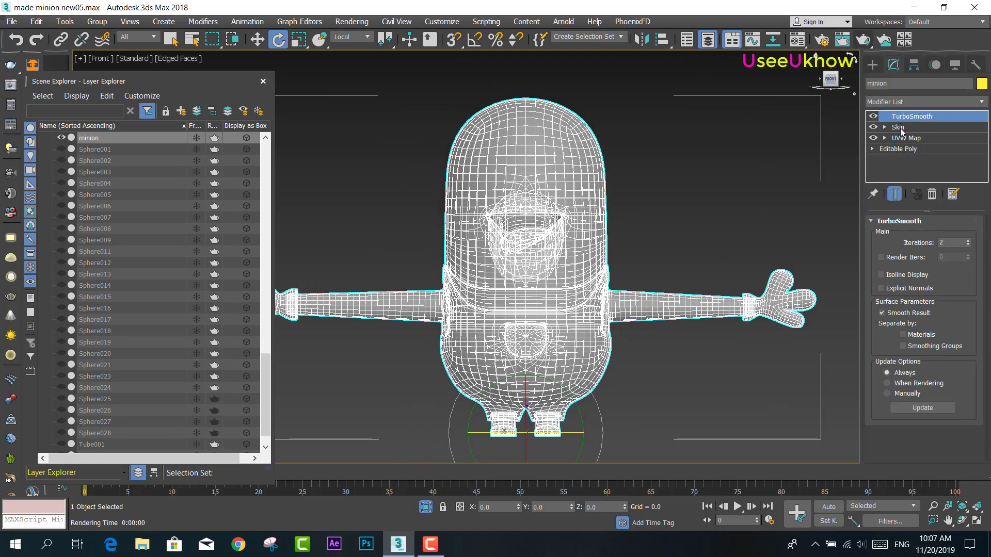
pyautogui.click(873, 116)
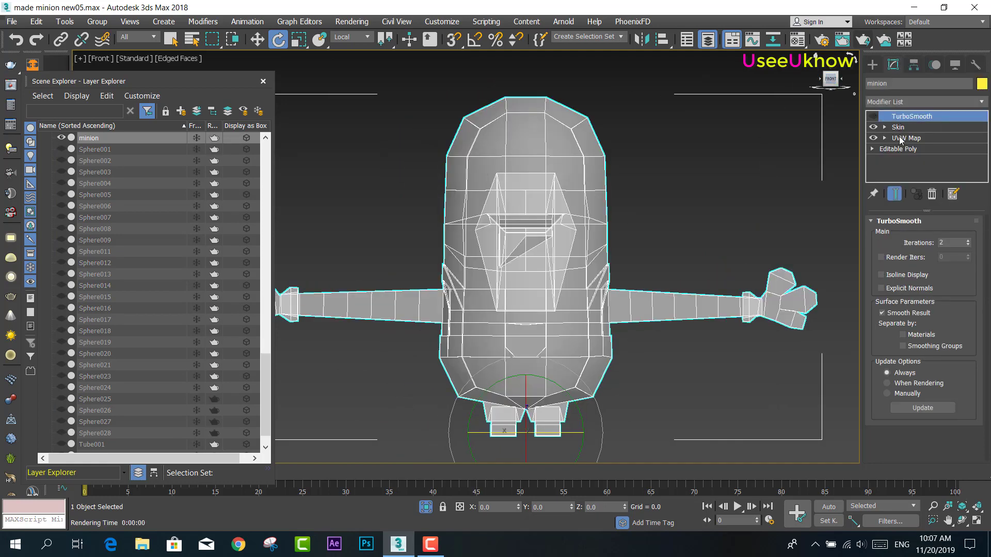
pyautogui.scroll(5, 515, 236)
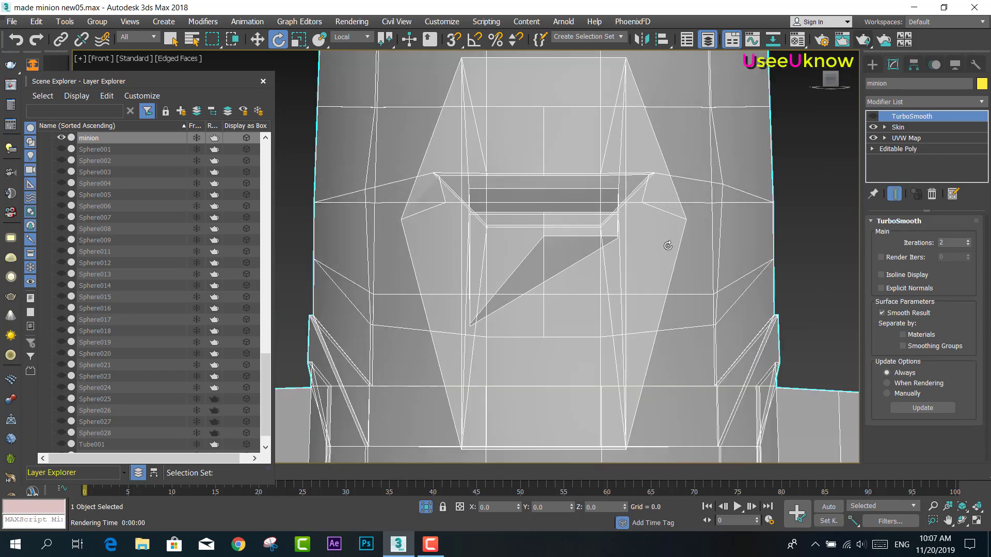
pyautogui.click(898, 149)
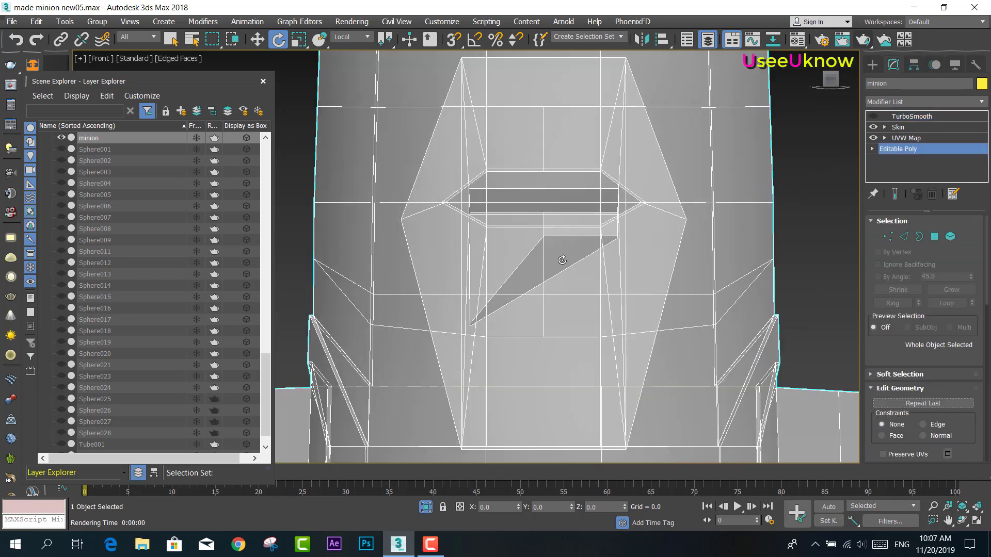
pyautogui.keyDown('alt'); pyautogui.moveTo(562, 259); pyautogui.dragTo(565, 303, button='middle'); pyautogui.keyUp('alt')
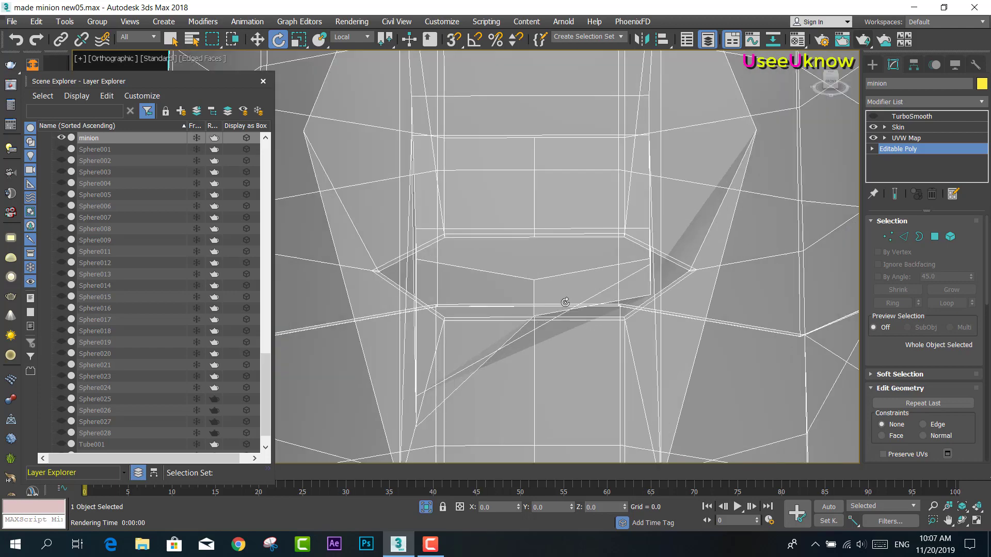
pyautogui.moveTo(515, 333)
pyautogui.keyDown('alt'); pyautogui.mouseDown(button='middle')
pyautogui.moveTo(502, 328)
pyautogui.moveTo(509, 341)
pyautogui.moveTo(537, 344)
pyautogui.moveTo(528, 330)
pyautogui.mouseUp(button='middle'); pyautogui.keyUp('alt')
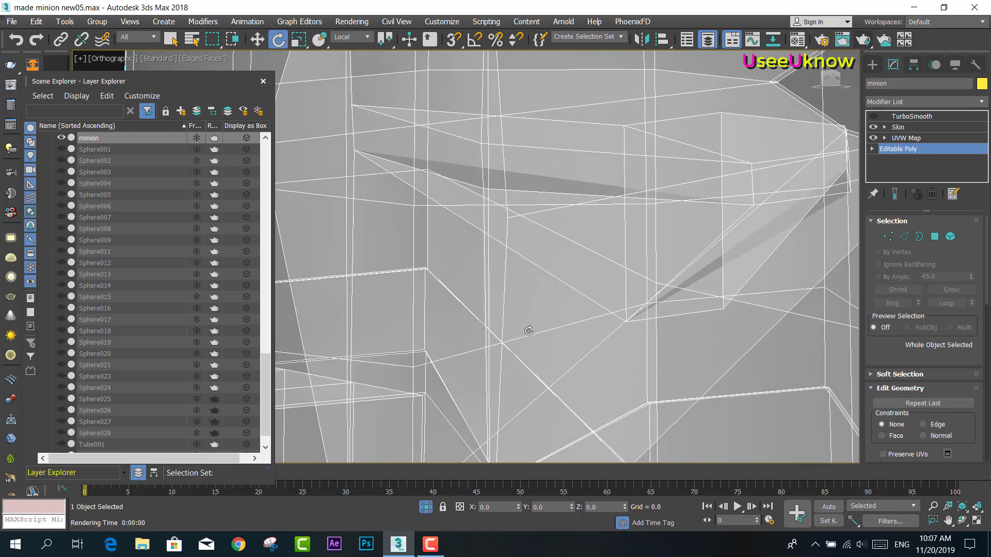
pyautogui.click(888, 237)
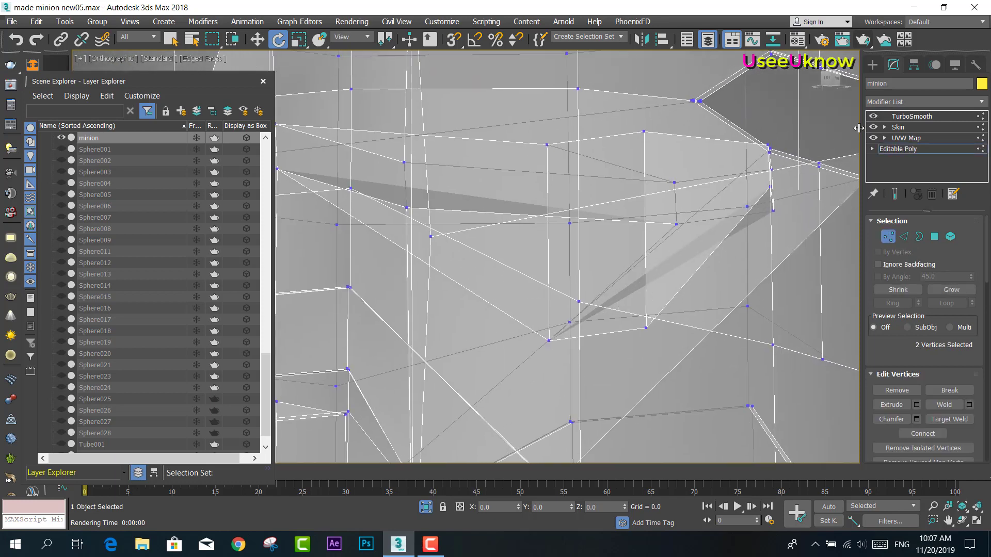
# Toggle the smoothed-result preview on and off while zooming in on the mouth mesh
pyautogui.click(892, 195)
pyautogui.scroll(-2, 702, 202)
pyautogui.scroll(-2, 679, 209)
pyautogui.scroll(-2, 513, 330)
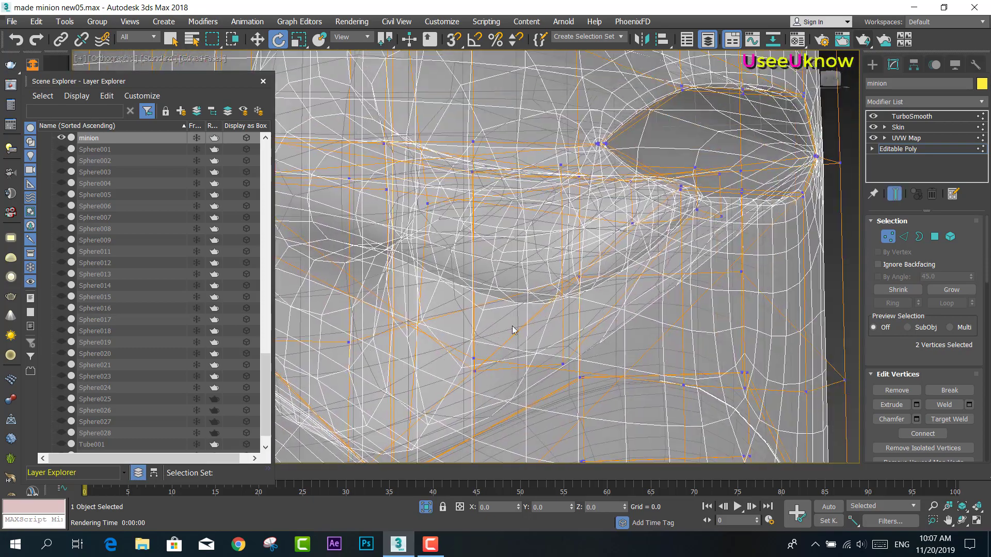
pyautogui.scroll(-2, 513, 330)
pyautogui.scroll(-2, 516, 310)
pyautogui.scroll(-2, 519, 288)
pyautogui.scroll(-1, 521, 274)
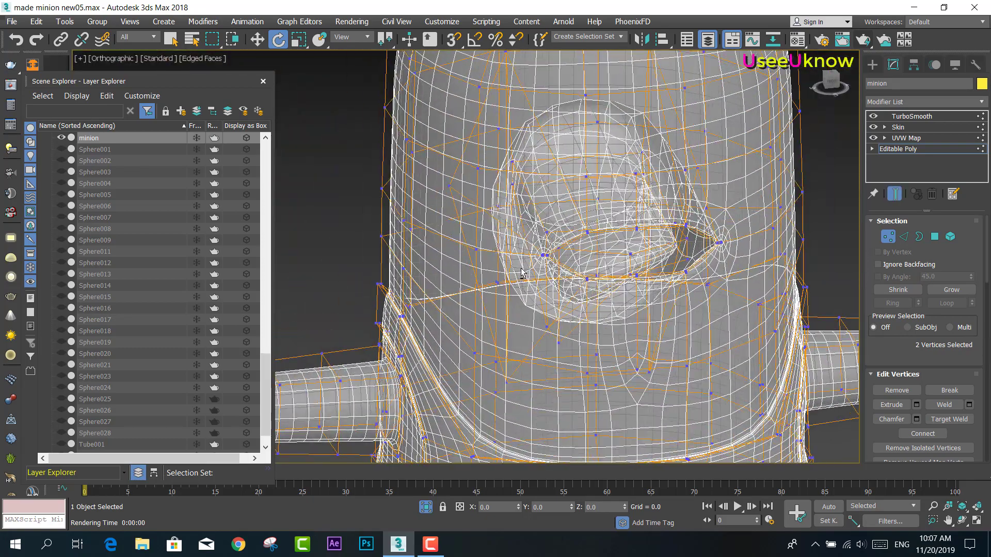
pyautogui.scroll(2, 547, 287)
pyautogui.scroll(1, 573, 299)
pyautogui.scroll(2, 598, 312)
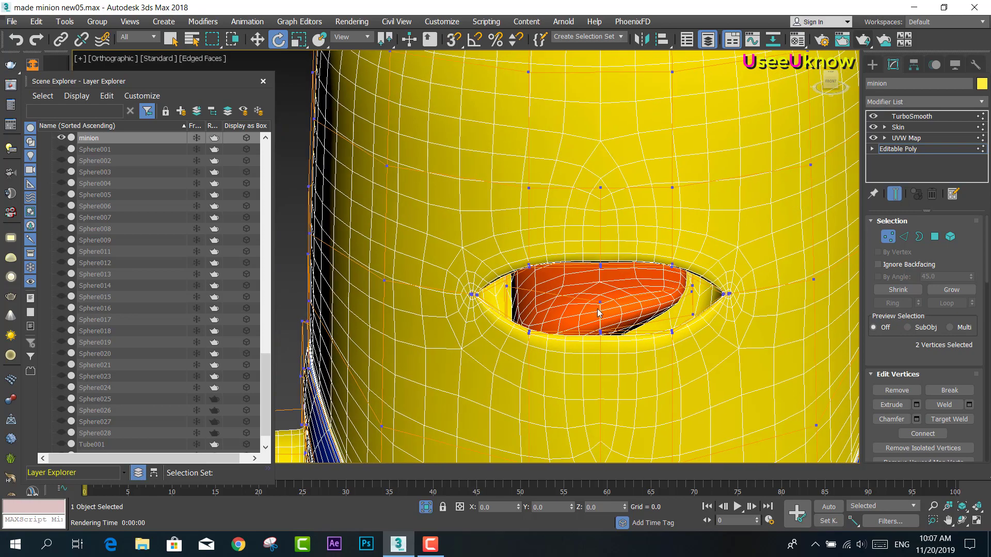
pyautogui.moveTo(597, 312)
pyautogui.mouseDown(button='middle')
pyautogui.moveTo(580, 283)
pyautogui.moveTo(543, 395)
pyautogui.moveTo(558, 377)
pyautogui.mouseUp(button='middle')
pyautogui.scroll(2, 643, 345)
pyautogui.scroll(2, 643, 344)
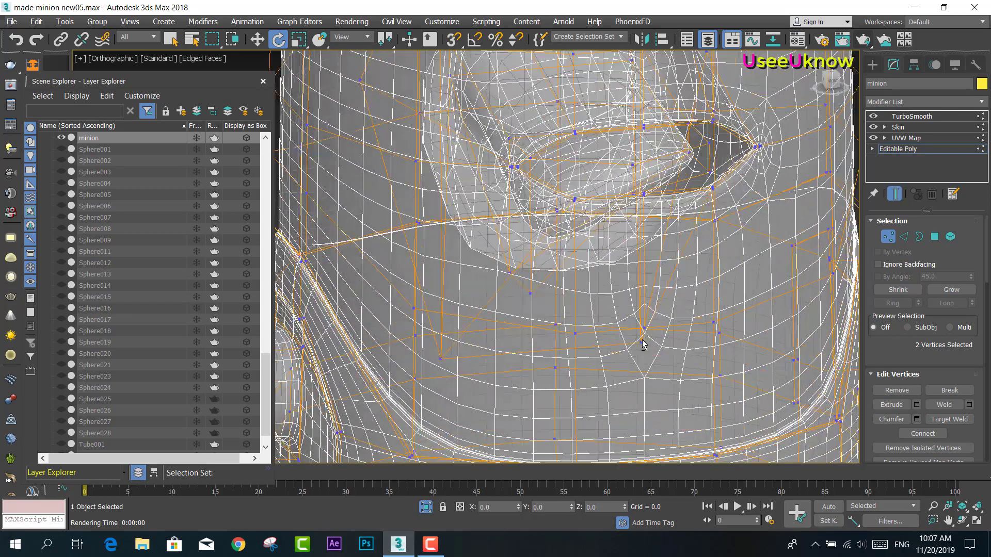
pyautogui.moveTo(643, 344); pyautogui.dragTo(642, 329, button='middle')
pyautogui.click(895, 193)
pyautogui.scroll(2, 610, 201)
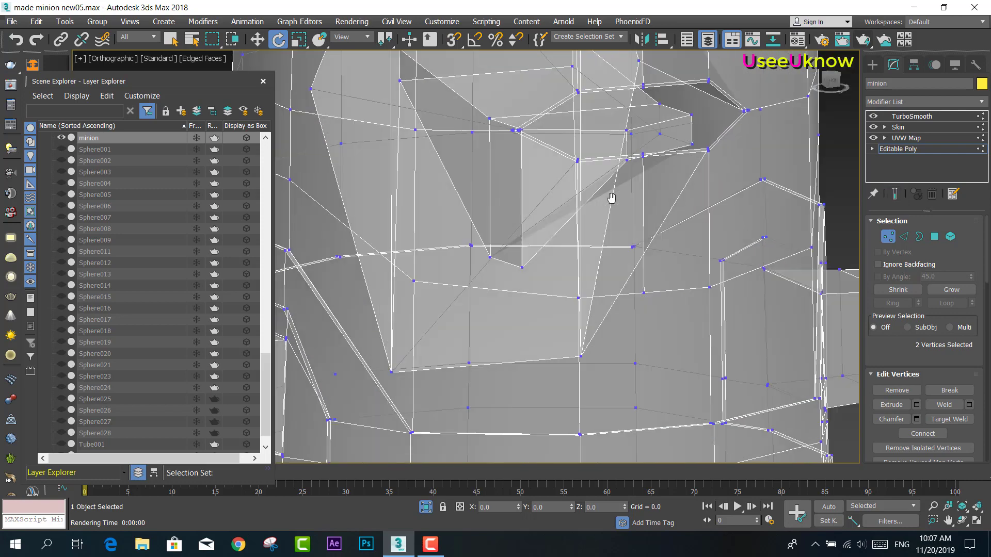
pyautogui.moveTo(610, 201)
pyautogui.mouseDown(button='middle')
pyautogui.moveTo(509, 228)
pyautogui.moveTo(451, 267)
pyautogui.mouseUp(button='middle')
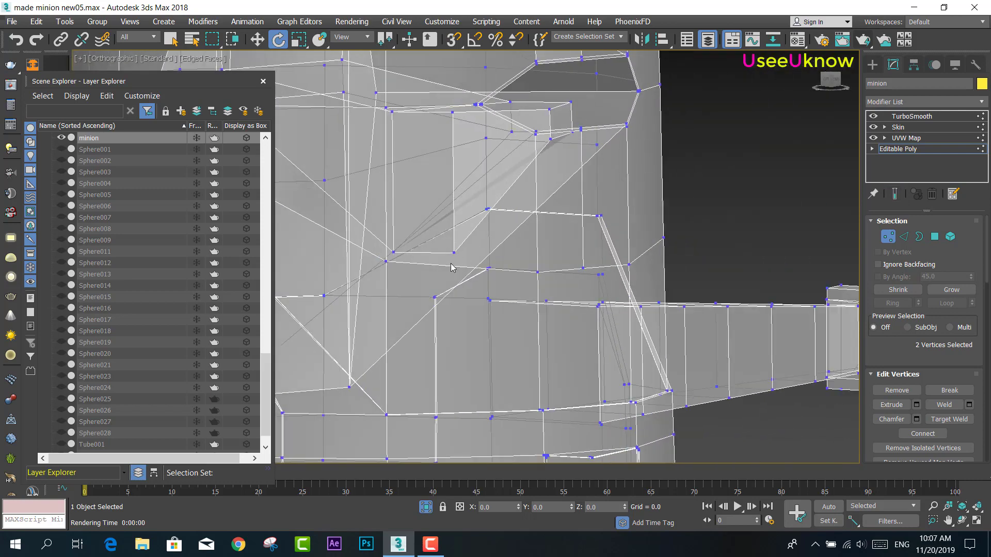
# Select two mouth vertices and move them upward
pyautogui.click(455, 251)
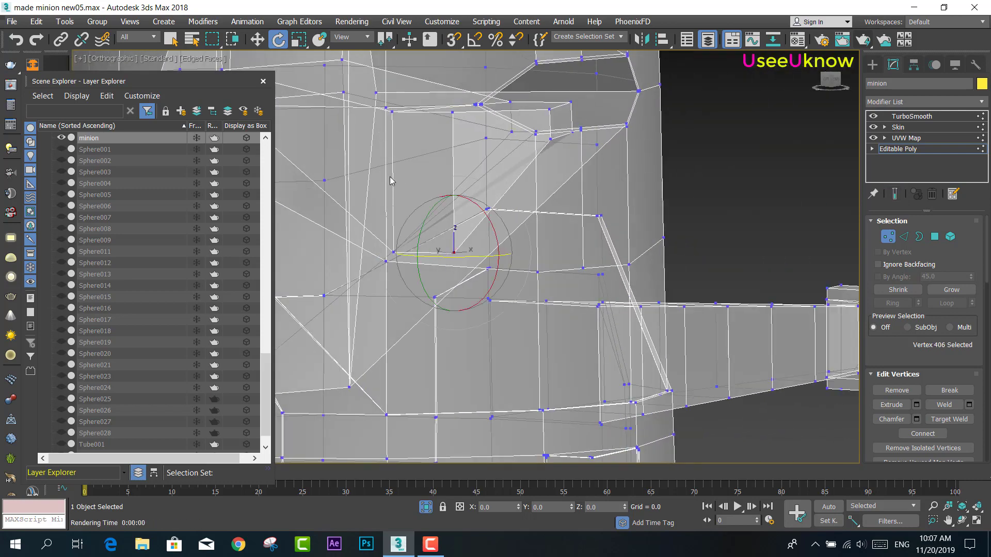
pyautogui.click(394, 253)
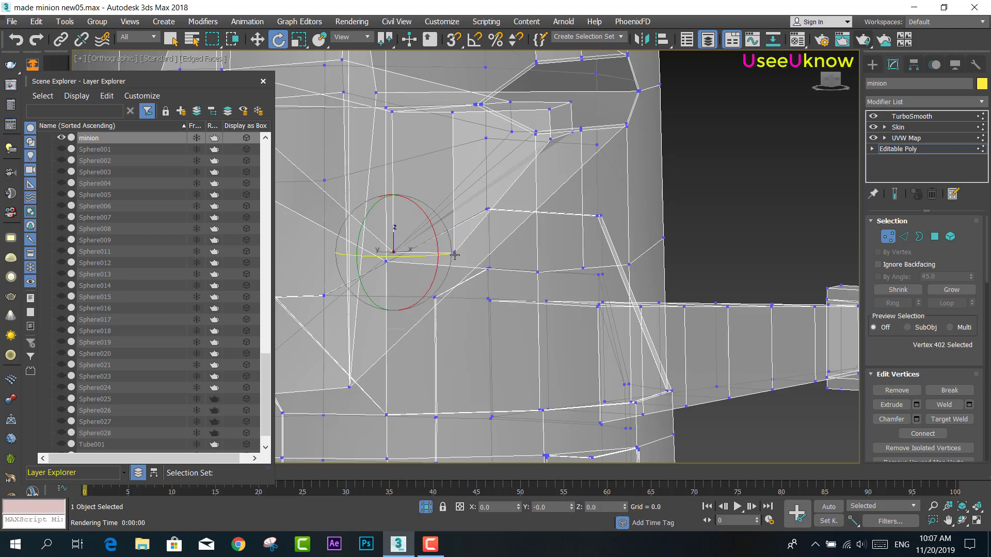
pyautogui.press('2')
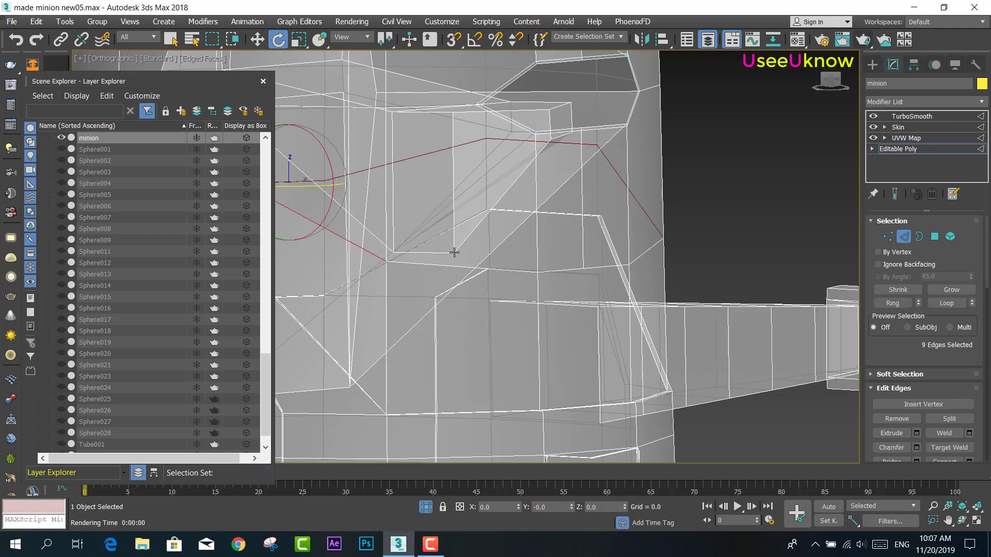
pyautogui.press('1')
pyautogui.press('w')
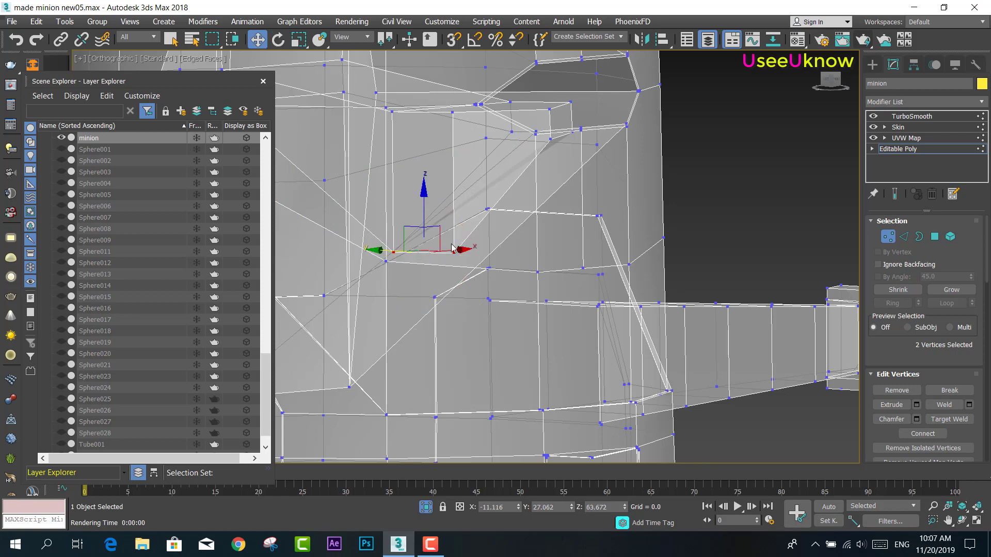
pyautogui.moveTo(433, 226); pyautogui.dragTo(500, 275, button='middle')
pyautogui.moveTo(500, 275); pyautogui.dragTo(485, 139)
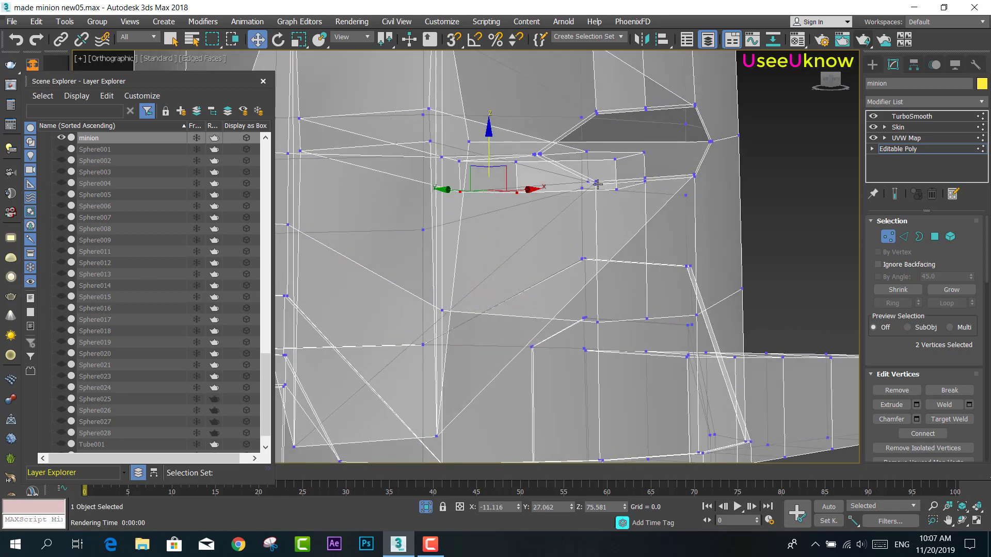
# Switch to the Left view and nudge the two vertices slightly sideways
pyautogui.click(825, 83)
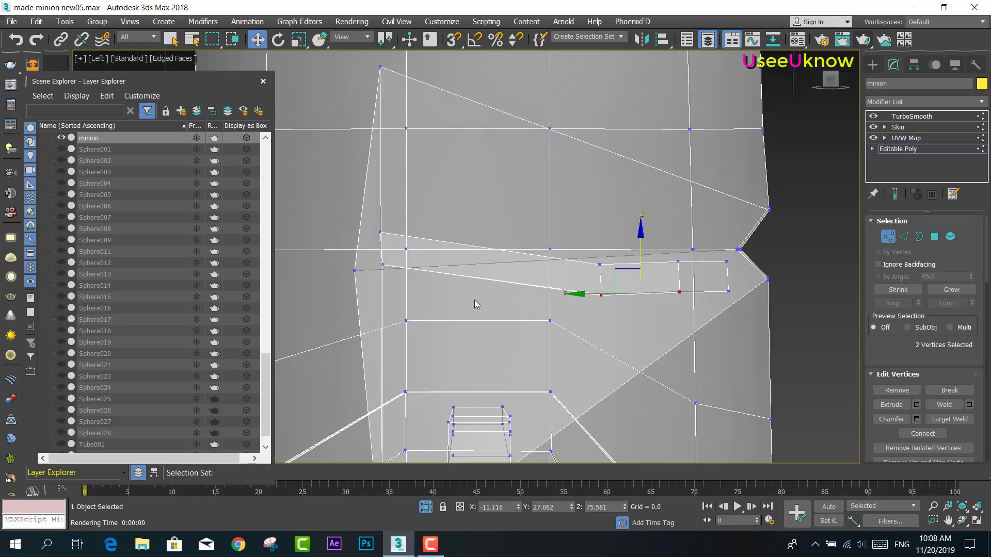
pyautogui.moveTo(652, 300); pyautogui.dragTo(575, 305, button='middle')
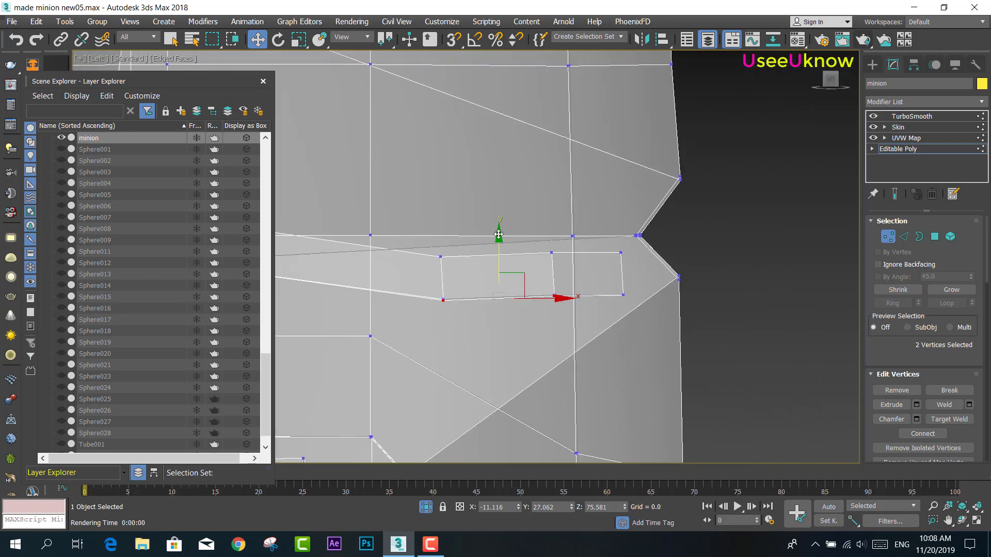
pyautogui.moveTo(499, 235); pyautogui.dragTo(499, 236)
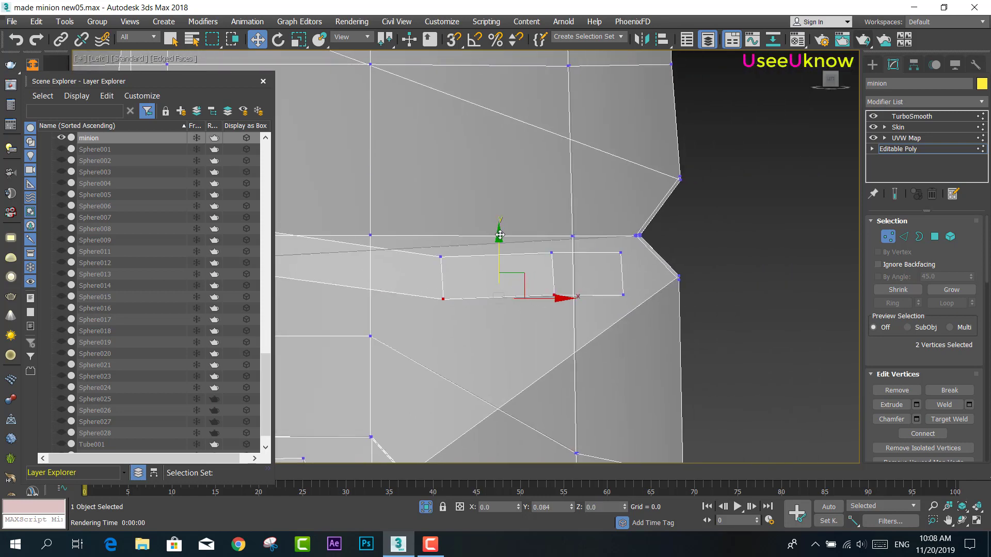
pyautogui.scroll(-1, 539, 276)
pyautogui.scroll(-1, 567, 277)
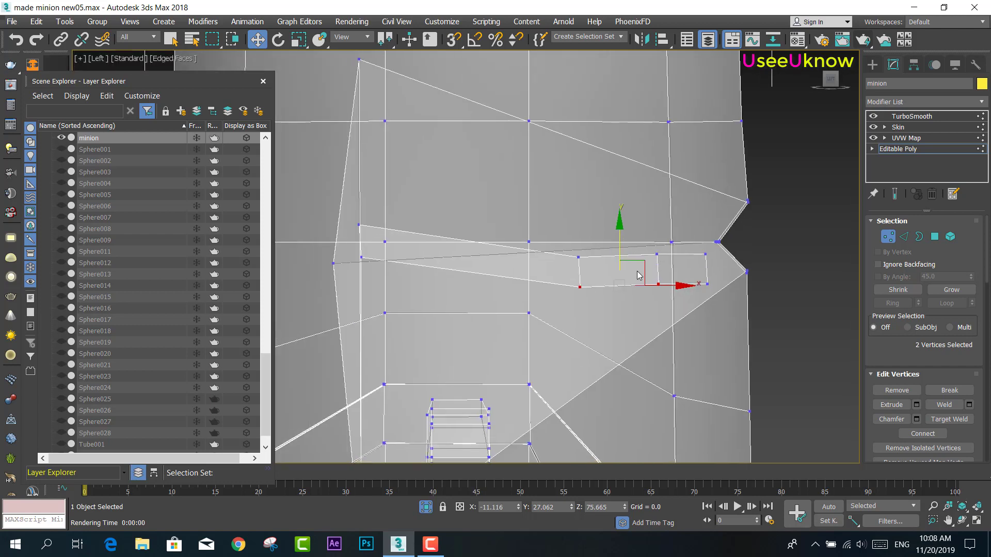
pyautogui.scroll(-1, 641, 271)
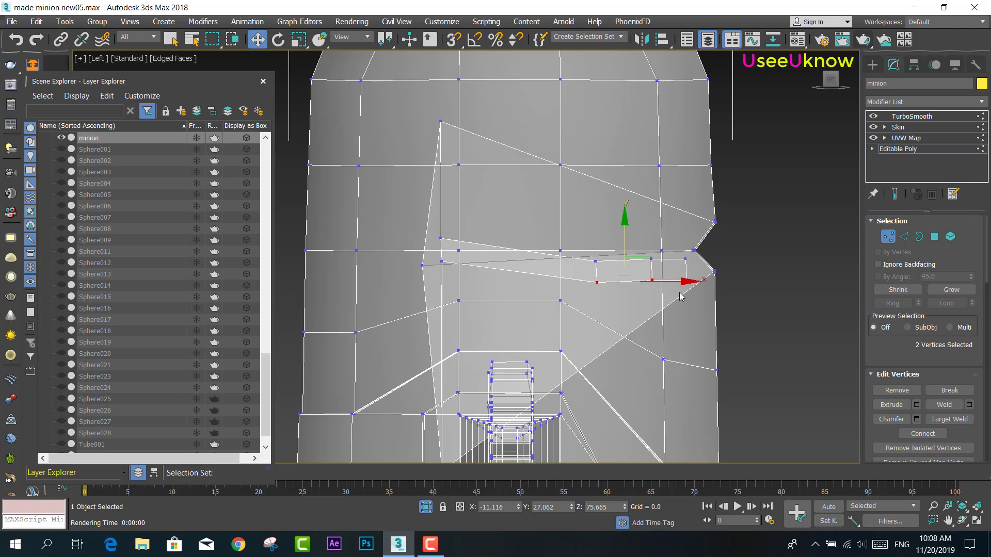
pyautogui.moveTo(680, 296)
pyautogui.mouseDown(button='middle')
pyautogui.moveTo(651, 304)
pyautogui.moveTo(614, 283)
pyautogui.mouseUp(button='middle')
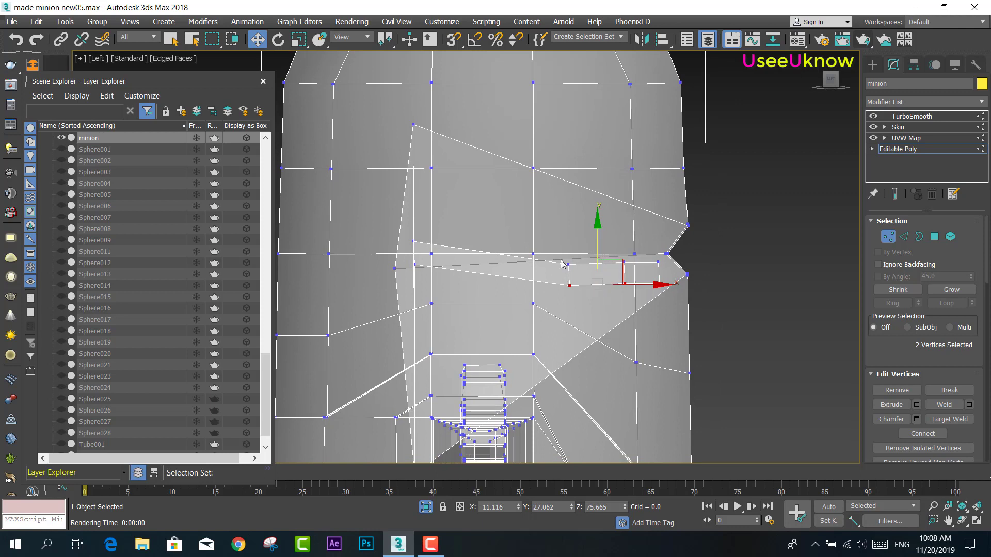
# Add ten tongue vertices to the selection and pull them out past the face along X
pyautogui.keyDown('ctrl'); pyautogui.moveTo(580, 297); pyautogui.dragTo(580, 297); pyautogui.keyUp('ctrl')
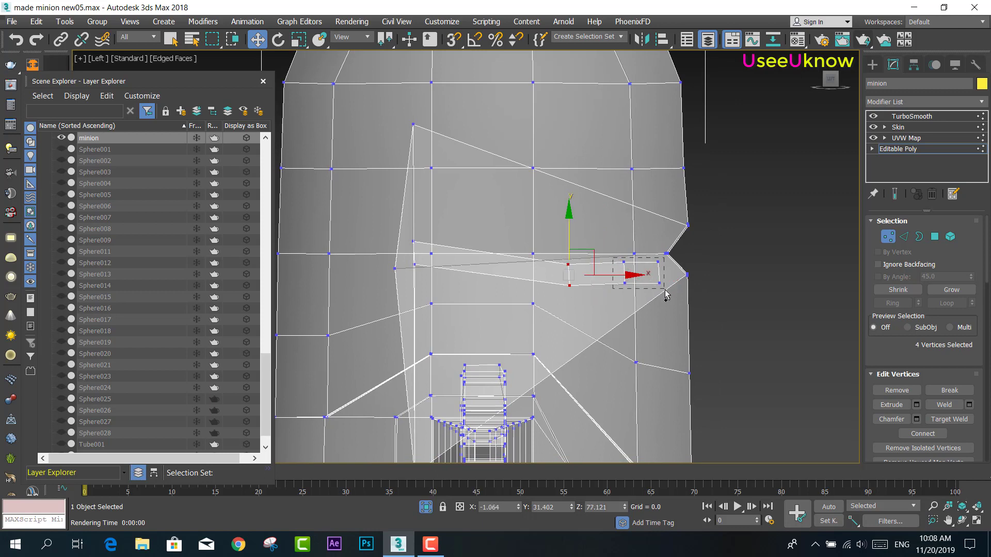
pyautogui.keyDown('ctrl'); pyautogui.moveTo(666, 294); pyautogui.dragTo(666, 293); pyautogui.keyUp('ctrl')
pyautogui.moveTo(607, 247); pyautogui.dragTo(609, 223)
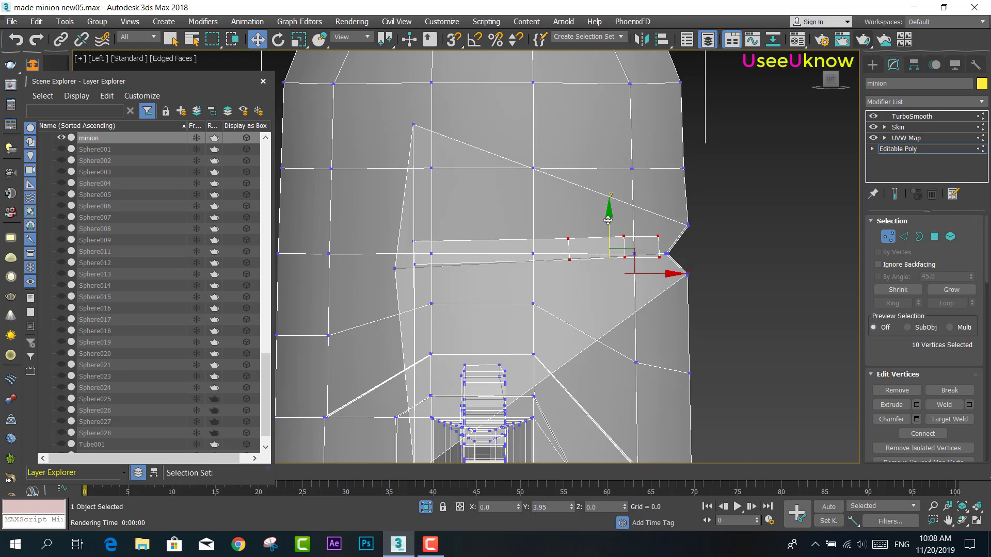
pyautogui.moveTo(668, 248); pyautogui.dragTo(763, 287)
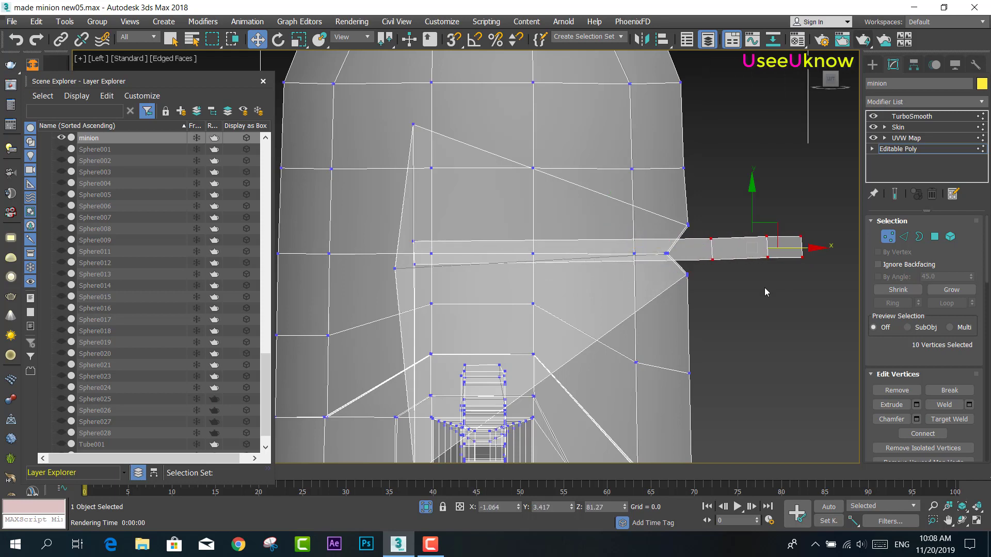
pyautogui.keyDown('alt'); pyautogui.moveTo(764, 287); pyautogui.dragTo(668, 333, button='middle'); pyautogui.keyUp('alt')
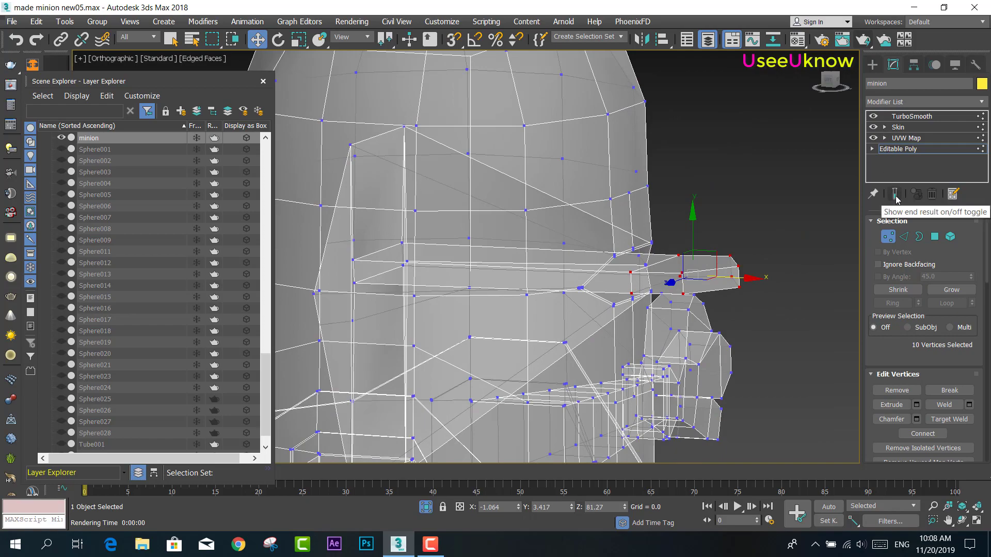
pyautogui.click(898, 194)
pyautogui.moveTo(720, 321); pyautogui.dragTo(698, 347, button='middle')
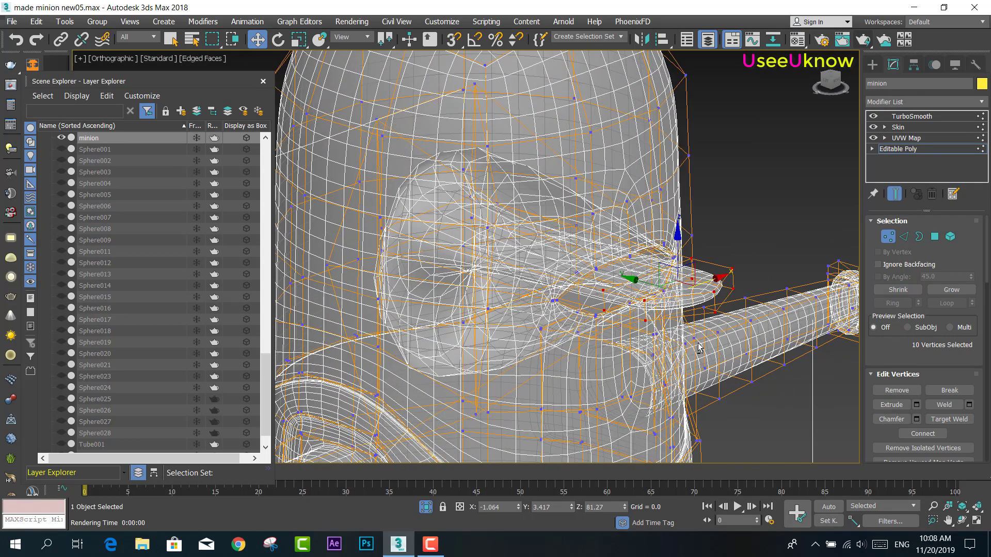
pyautogui.click(426, 508)
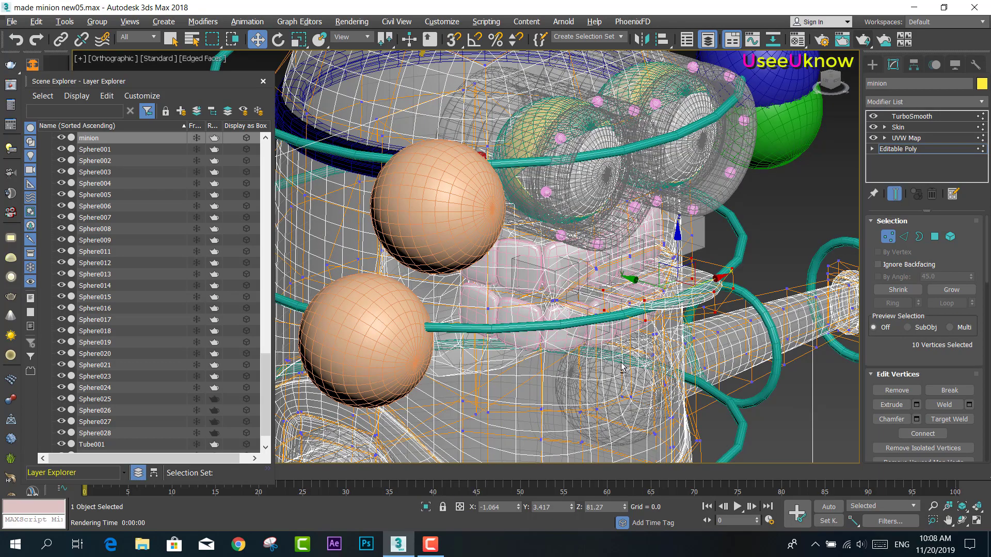
pyautogui.scroll(-2, 621, 367)
pyautogui.scroll(-3, 622, 367)
pyautogui.scroll(-1, 622, 367)
pyautogui.moveTo(622, 368); pyautogui.dragTo(511, 212, button='middle')
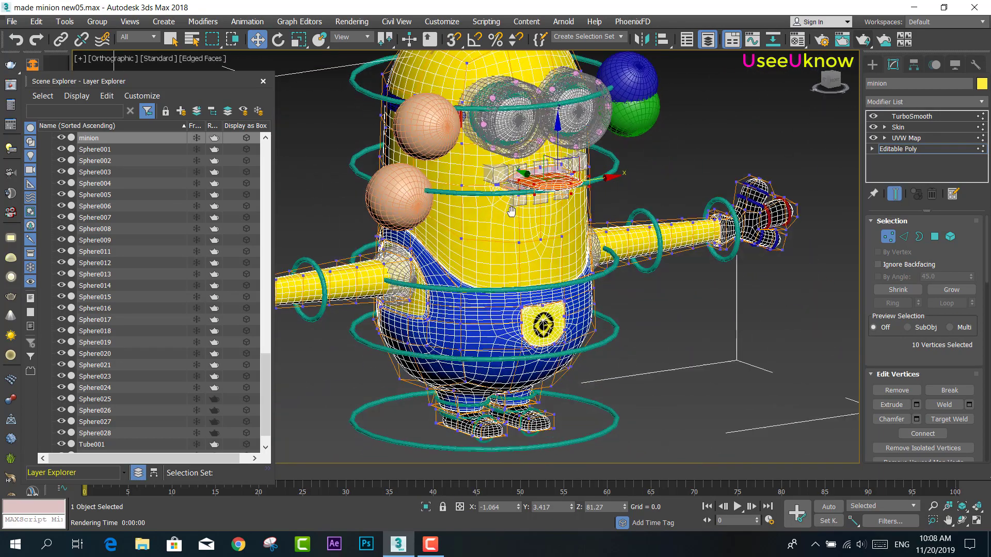
pyautogui.click(863, 39)
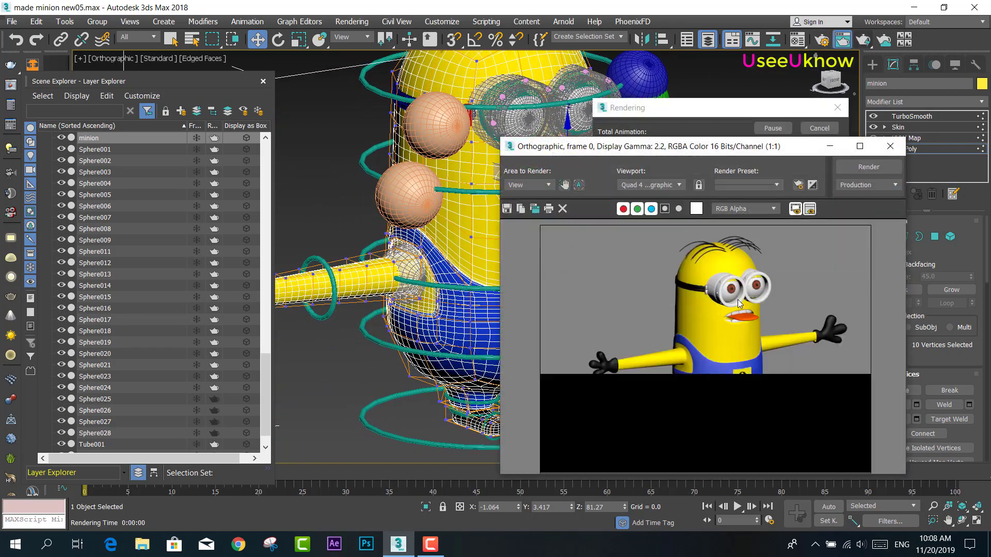
pyautogui.scroll(2, 434, 251)
pyautogui.scroll(2, 435, 252)
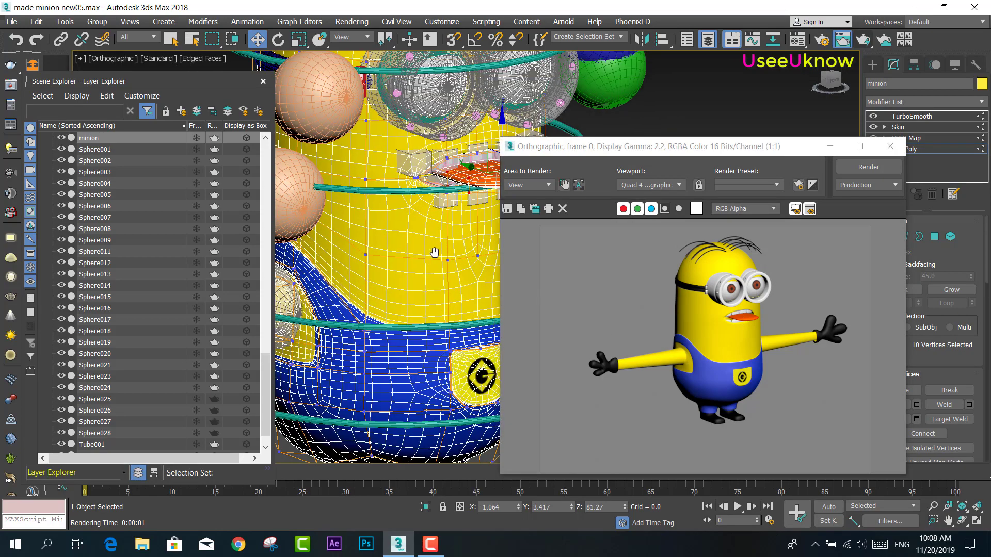
pyautogui.scroll(1, 434, 252)
pyautogui.scroll(1, 434, 252)
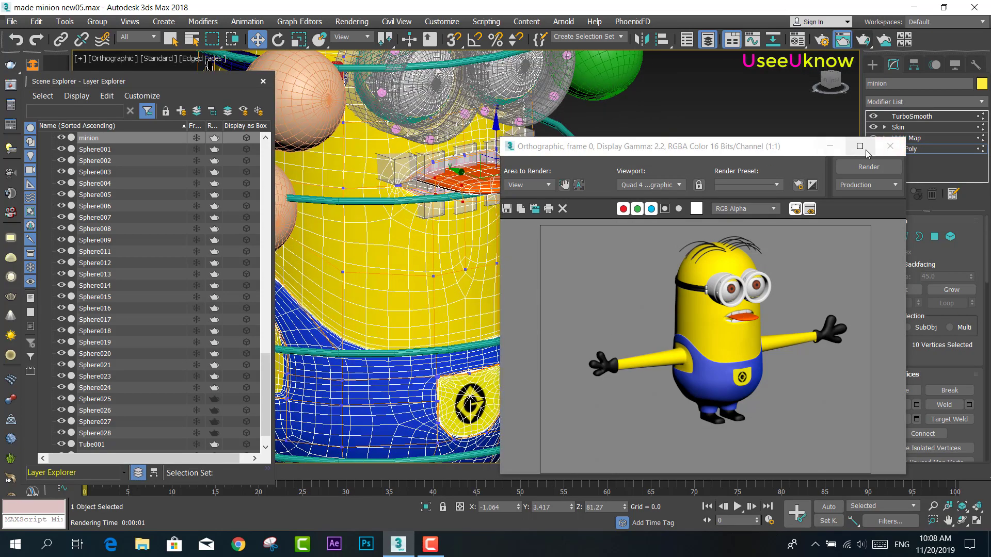
pyautogui.click(890, 146)
pyautogui.moveTo(593, 162)
pyautogui.keyDown('alt'); pyautogui.mouseDown(button='middle')
pyautogui.moveTo(623, 186)
pyautogui.moveTo(614, 186)
pyautogui.mouseUp(button='middle'); pyautogui.keyUp('alt')
# Try lifting the tongue-tip vertices upward, then undo the bend
pyautogui.click(614, 186)
pyautogui.keyDown('alt'); pyautogui.moveTo(554, 163); pyautogui.dragTo(569, 165, button='middle'); pyautogui.keyUp('alt')
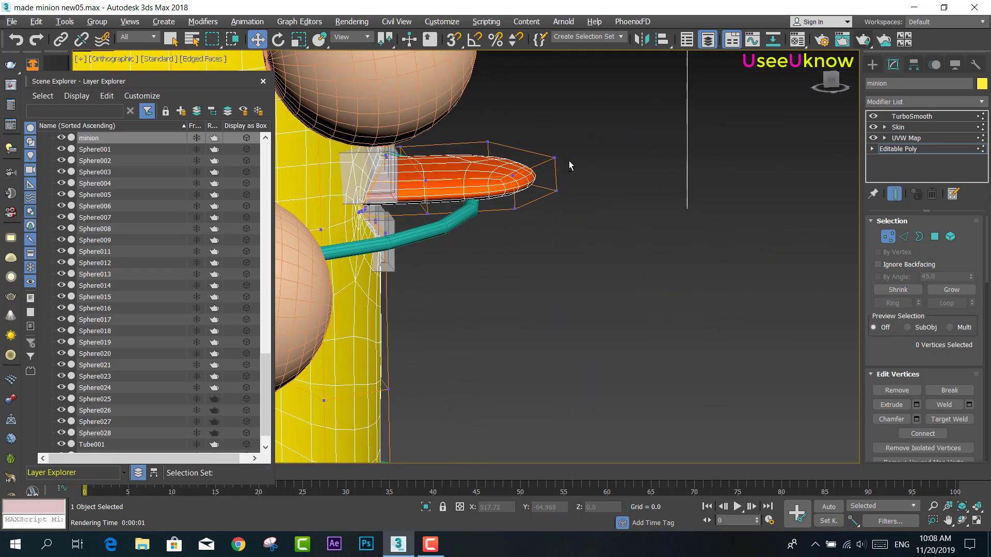
pyautogui.moveTo(557, 238); pyautogui.dragTo(558, 238)
pyautogui.moveTo(558, 238)
pyautogui.keyDown('alt'); pyautogui.mouseDown(button='middle')
pyautogui.moveTo(577, 215)
pyautogui.moveTo(493, 128)
pyautogui.mouseUp(button='middle'); pyautogui.keyUp('alt')
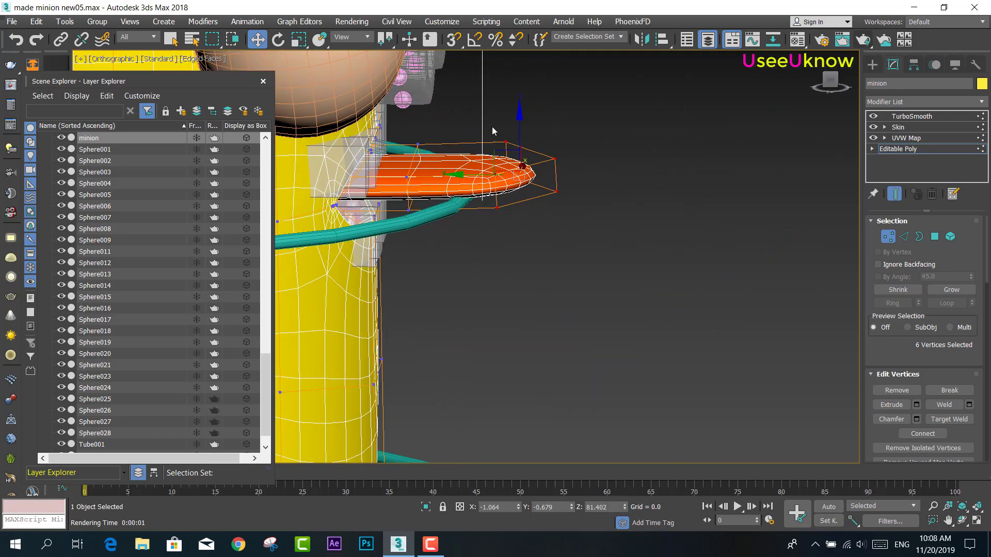
pyautogui.moveTo(521, 122)
pyautogui.mouseDown()
pyautogui.moveTo(504, 71)
pyautogui.moveTo(569, 158)
pyautogui.mouseUp()
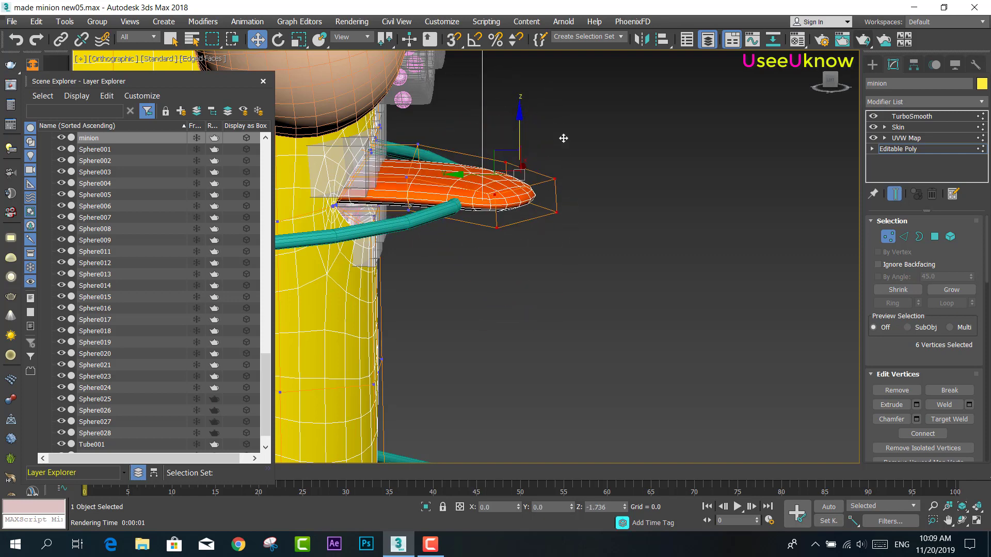
pyautogui.hotkey('ctrl', 'z')
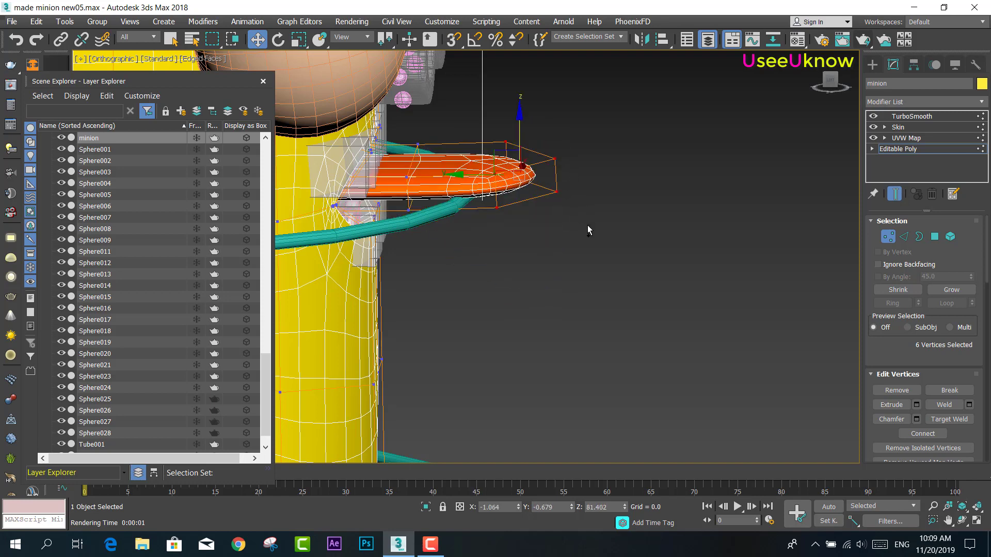
pyautogui.moveTo(587, 225); pyautogui.dragTo(605, 245, button='middle')
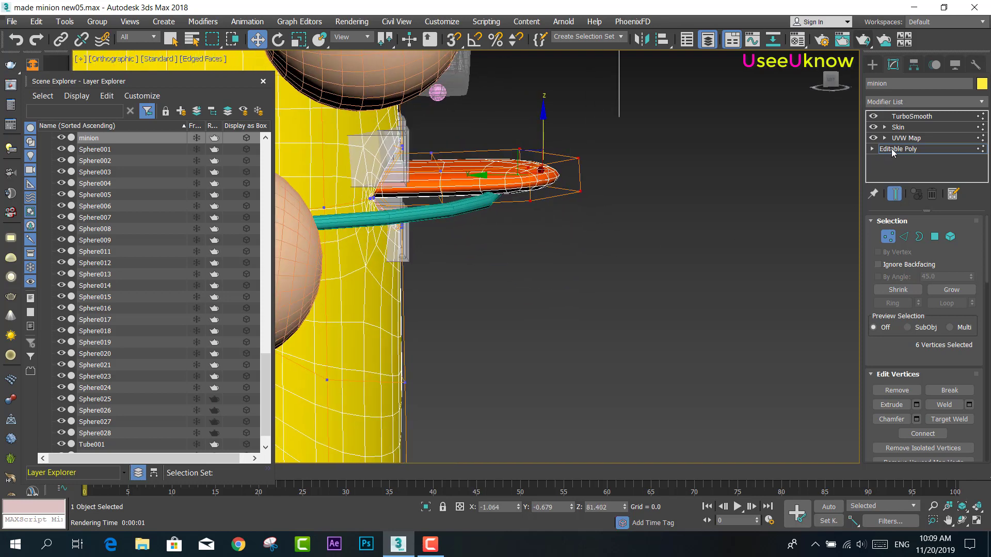
# Add two edge loops across the tongue with Connect, Segments 2
pyautogui.click(893, 150)
pyautogui.click(905, 236)
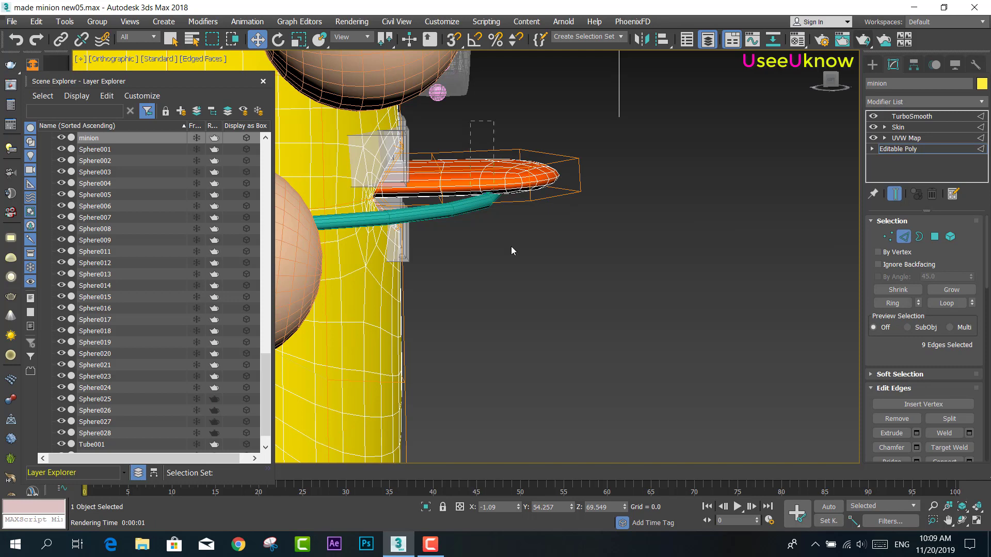
pyautogui.moveTo(506, 251); pyautogui.dragTo(503, 249)
pyautogui.moveTo(546, 228); pyautogui.dragTo(605, 176, button='middle')
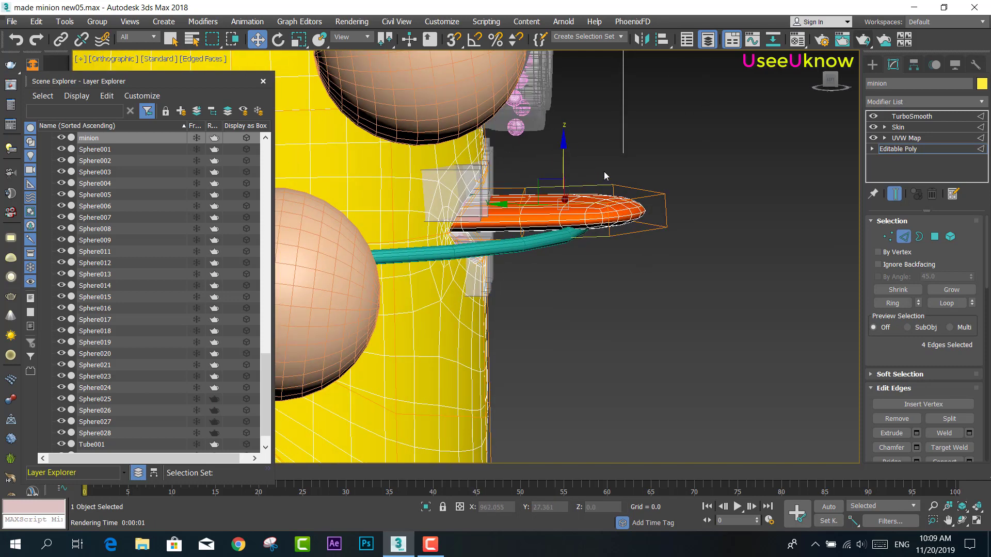
pyautogui.moveTo(910, 354); pyautogui.dragTo(878, 240)
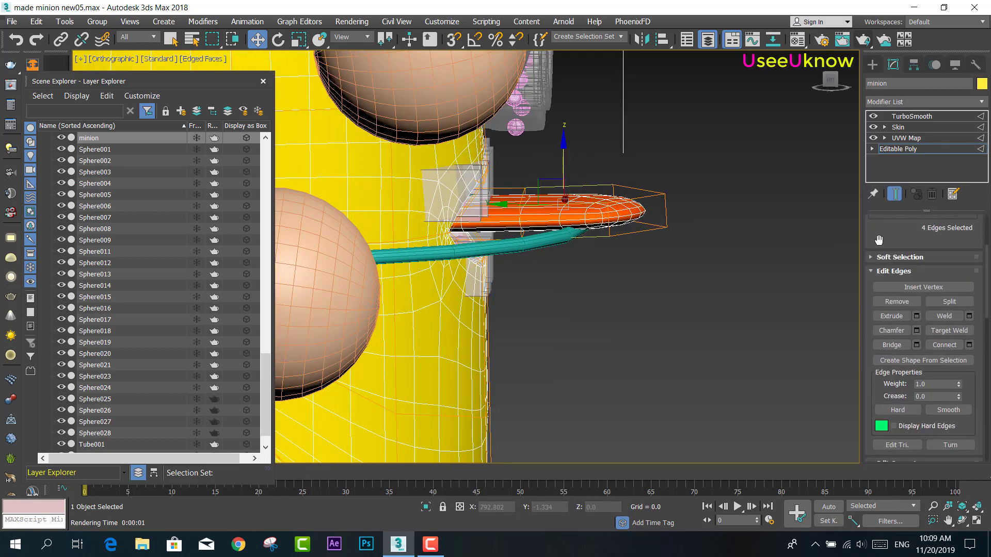
pyautogui.click(969, 345)
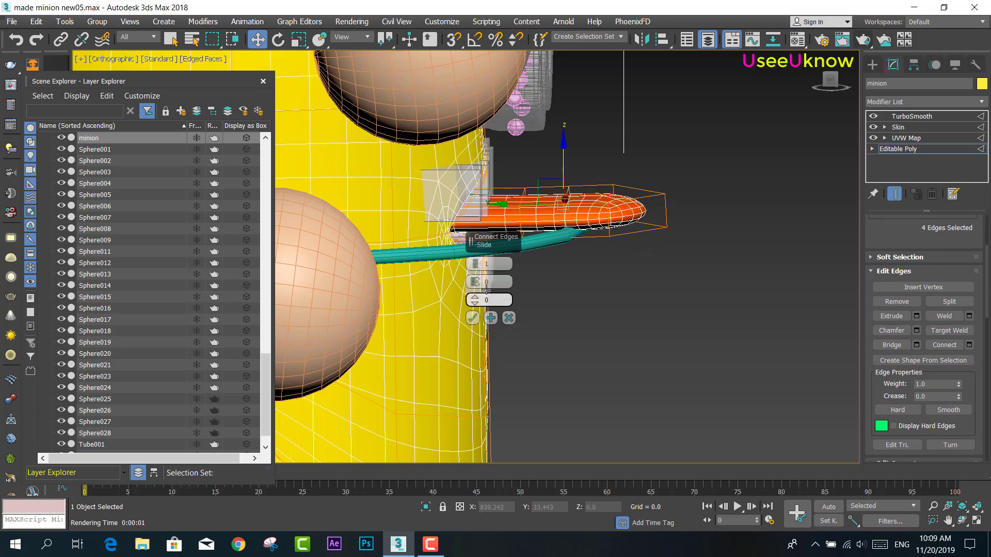
pyautogui.moveTo(475, 270); pyautogui.dragTo(475, 265)
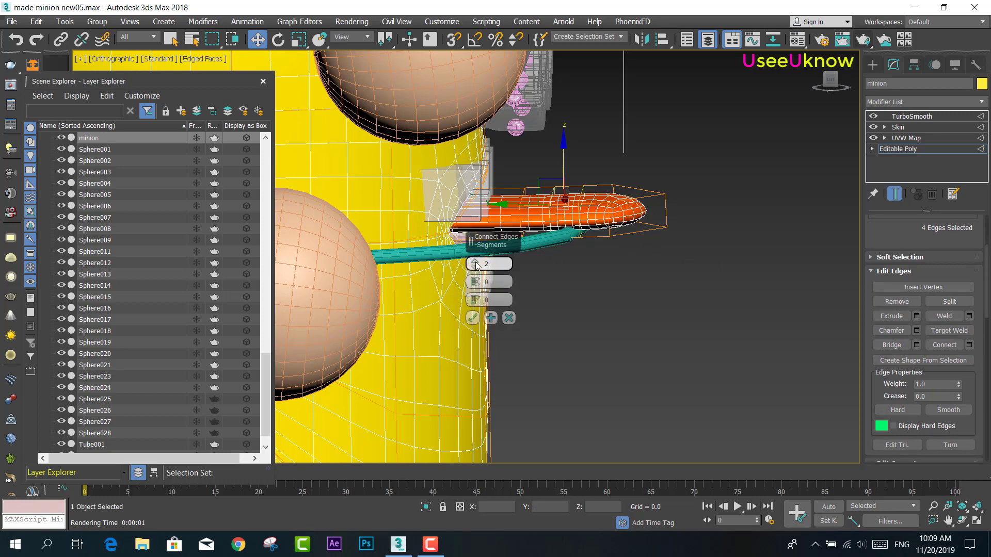
pyautogui.click(473, 318)
# Select the tongue-tip edges and push them outward to lengthen the tongue
pyautogui.click(637, 279)
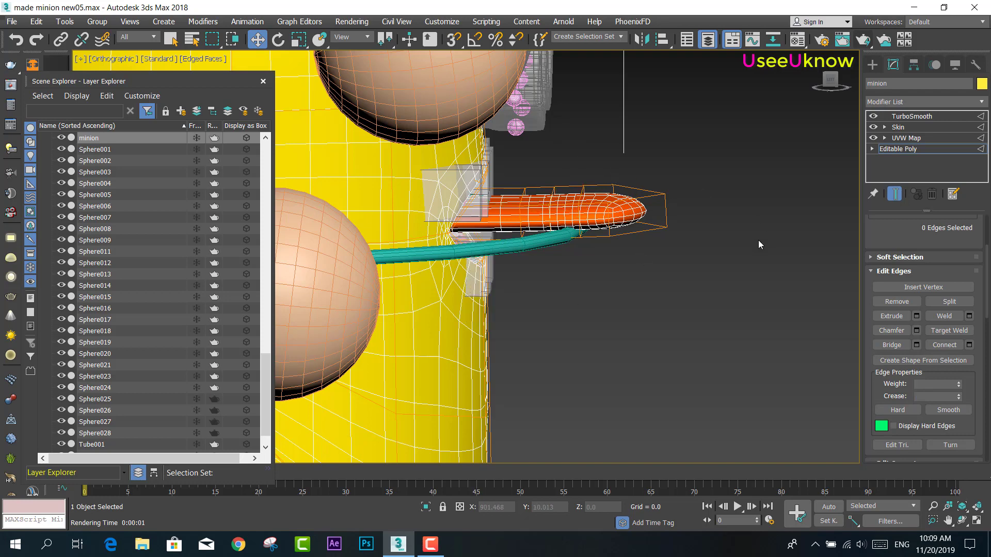
pyautogui.keyDown('alt'); pyautogui.moveTo(759, 241); pyautogui.dragTo(743, 247, button='middle'); pyautogui.keyUp('alt')
pyautogui.moveTo(595, 155); pyautogui.dragTo(697, 261)
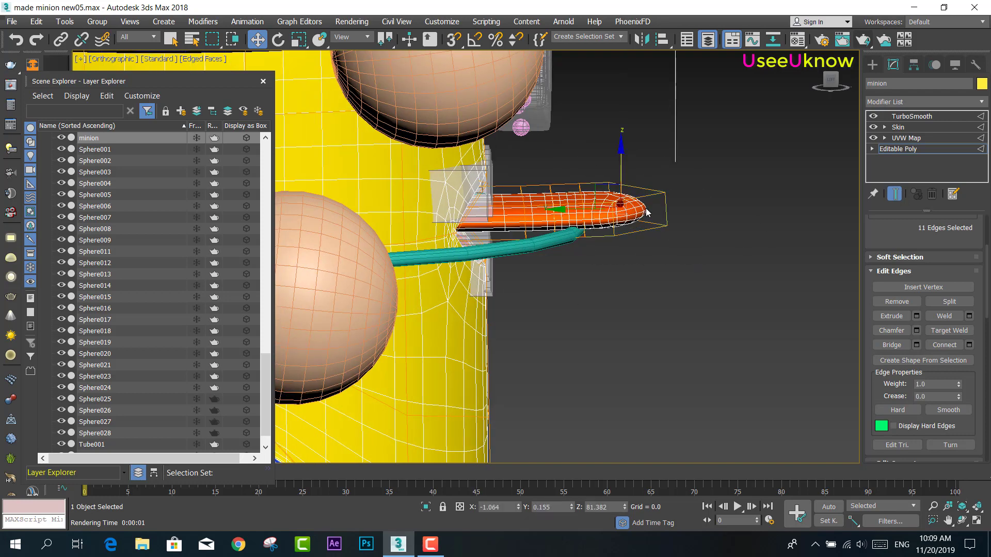
pyautogui.moveTo(572, 213)
pyautogui.mouseDown()
pyautogui.moveTo(683, 213)
pyautogui.moveTo(650, 217)
pyautogui.mouseUp()
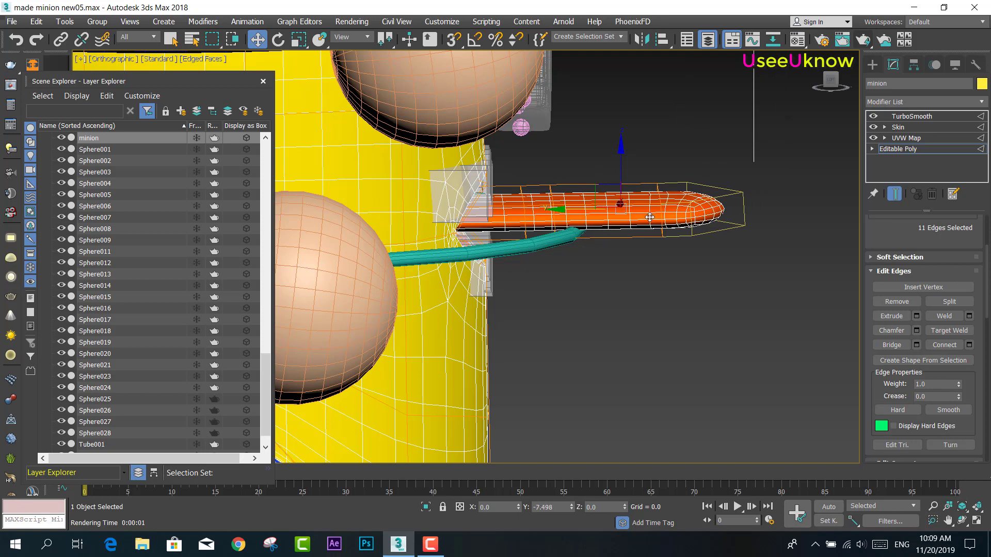
pyautogui.keyDown('alt'); pyautogui.moveTo(650, 218); pyautogui.dragTo(531, 169, button='middle'); pyautogui.keyUp('alt')
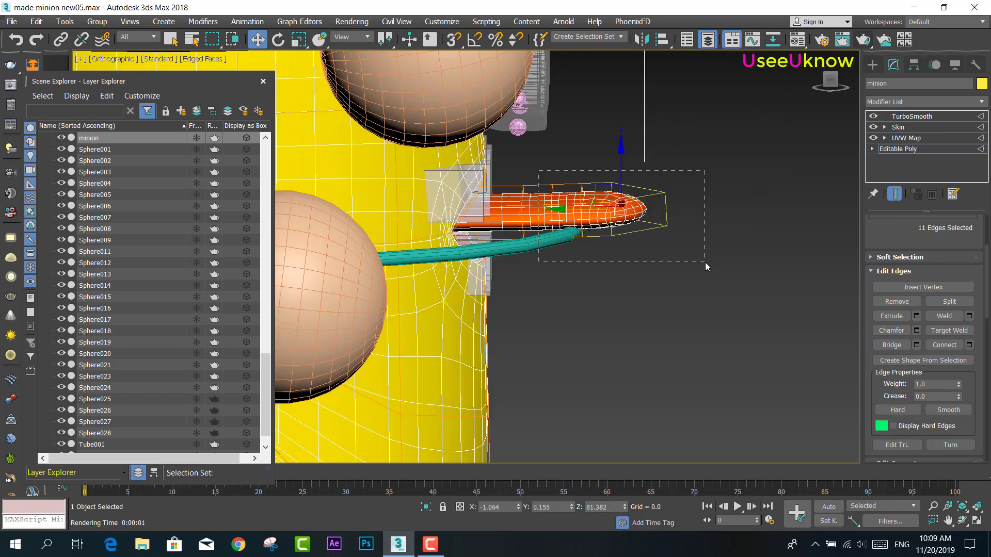
pyautogui.moveTo(705, 262); pyautogui.dragTo(598, 254)
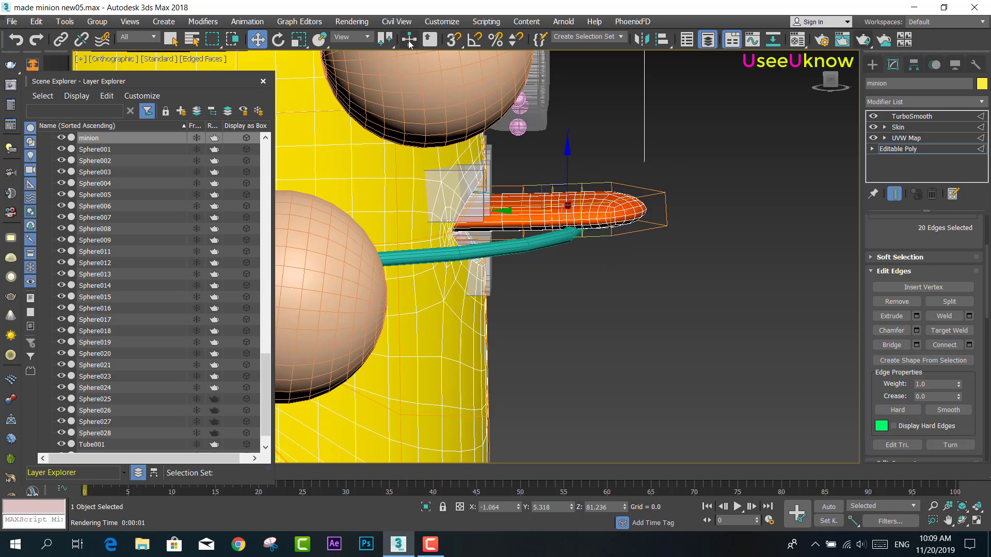
# Scale and move the tip edges outward into a longer, tapered point
pyautogui.click(299, 39)
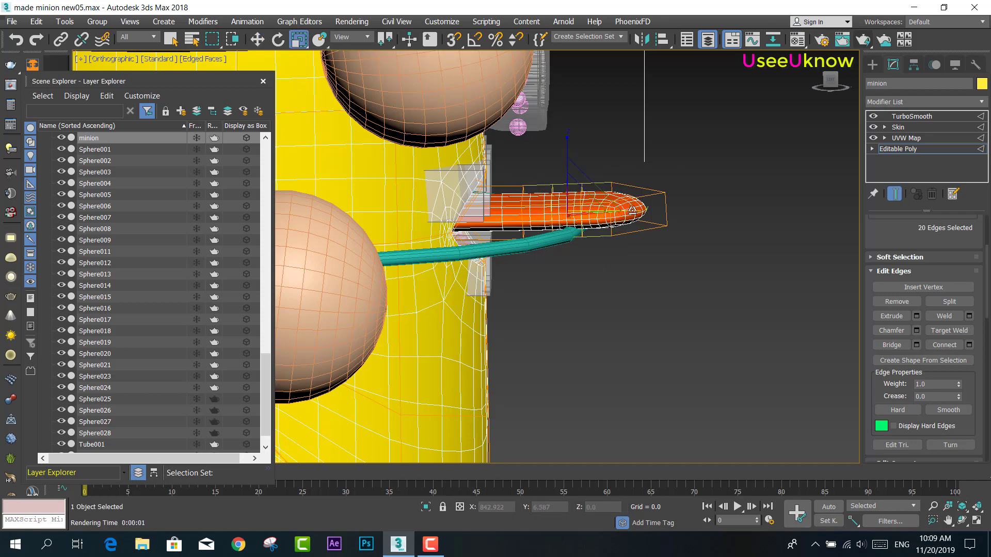
pyautogui.moveTo(632, 210)
pyautogui.mouseDown()
pyautogui.moveTo(651, 213)
pyautogui.moveTo(642, 215)
pyautogui.mouseUp()
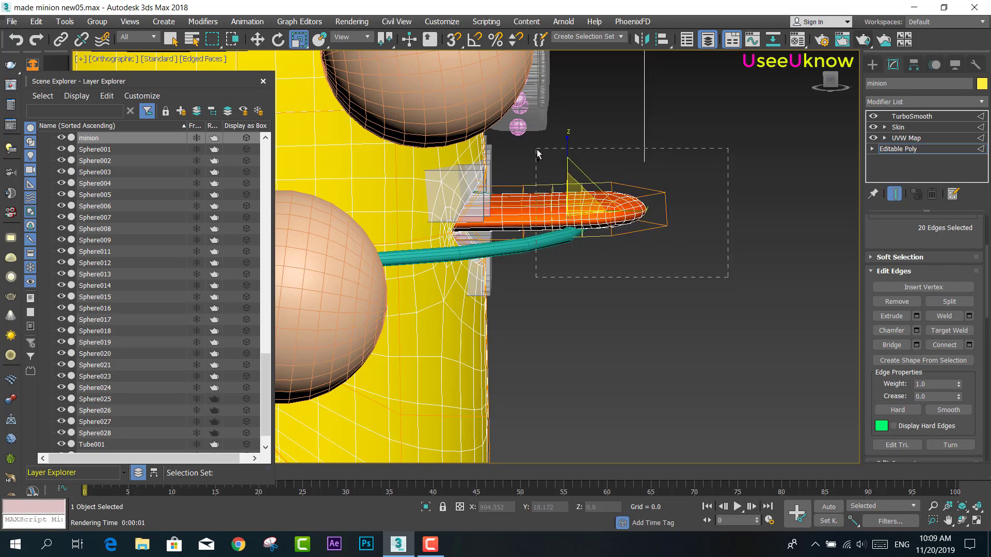
pyautogui.moveTo(537, 149); pyautogui.dragTo(536, 148)
pyautogui.moveTo(645, 210); pyautogui.dragTo(711, 210)
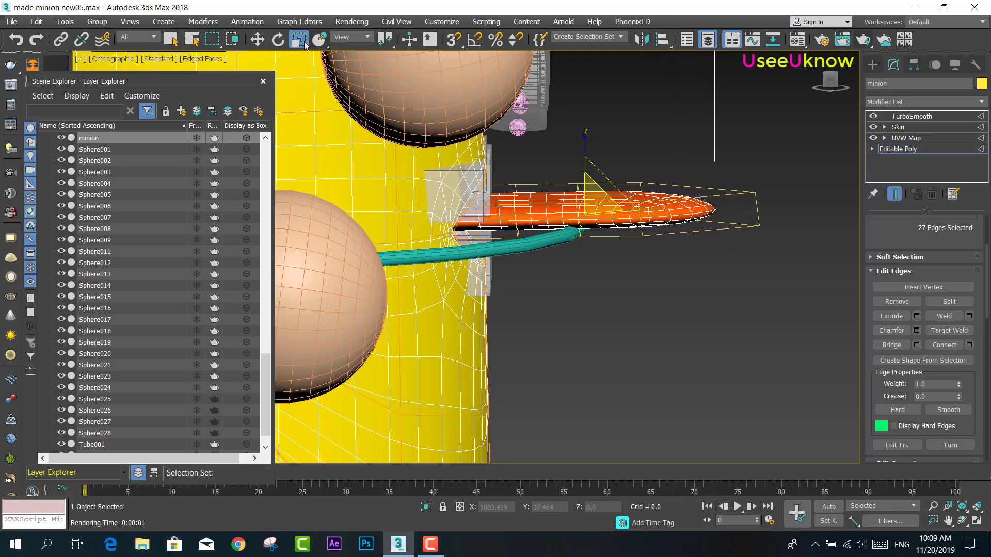
pyautogui.click(257, 40)
pyautogui.moveTo(536, 210)
pyautogui.mouseDown()
pyautogui.moveTo(664, 216)
pyautogui.moveTo(544, 212)
pyautogui.mouseUp()
pyautogui.click(673, 232)
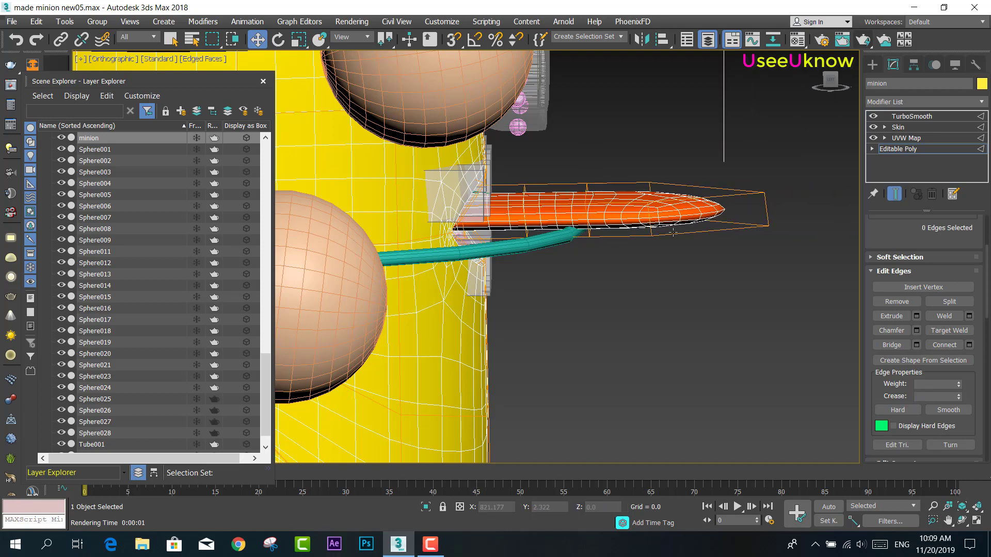
pyautogui.keyDown('alt'); pyautogui.moveTo(673, 232); pyautogui.dragTo(688, 275, button='middle'); pyautogui.keyUp('alt')
# At Vertex level, lift the tongue-tip vertices so the tongue bends up
pyautogui.press('1')
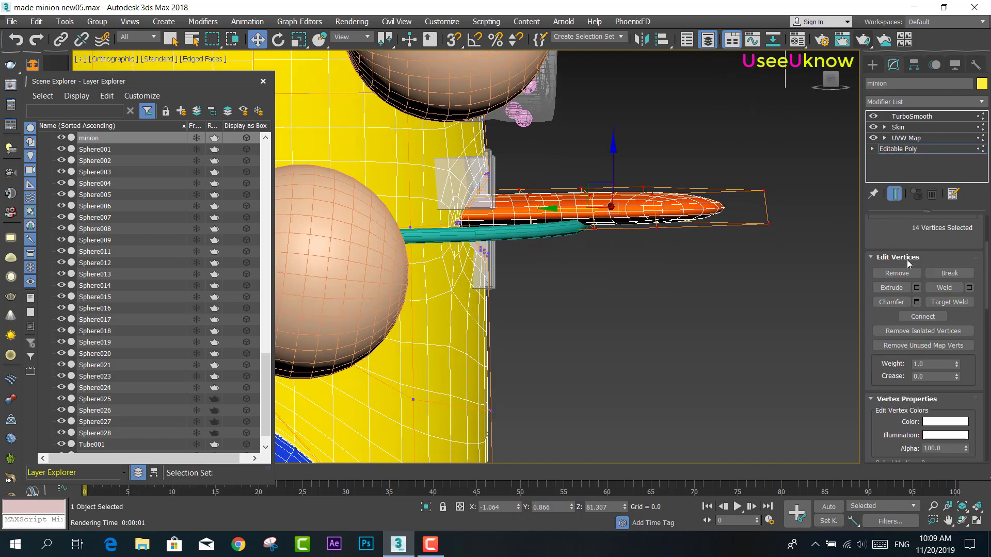
pyautogui.scroll(3, 906, 259)
pyautogui.scroll(2, 874, 258)
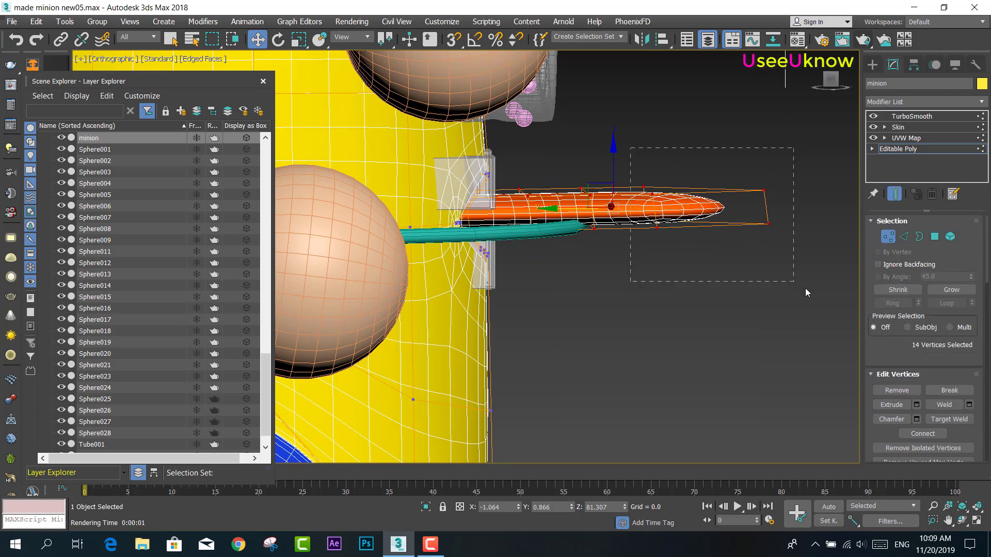
pyautogui.moveTo(807, 293); pyautogui.dragTo(806, 292)
pyautogui.moveTo(689, 168); pyautogui.dragTo(690, 144)
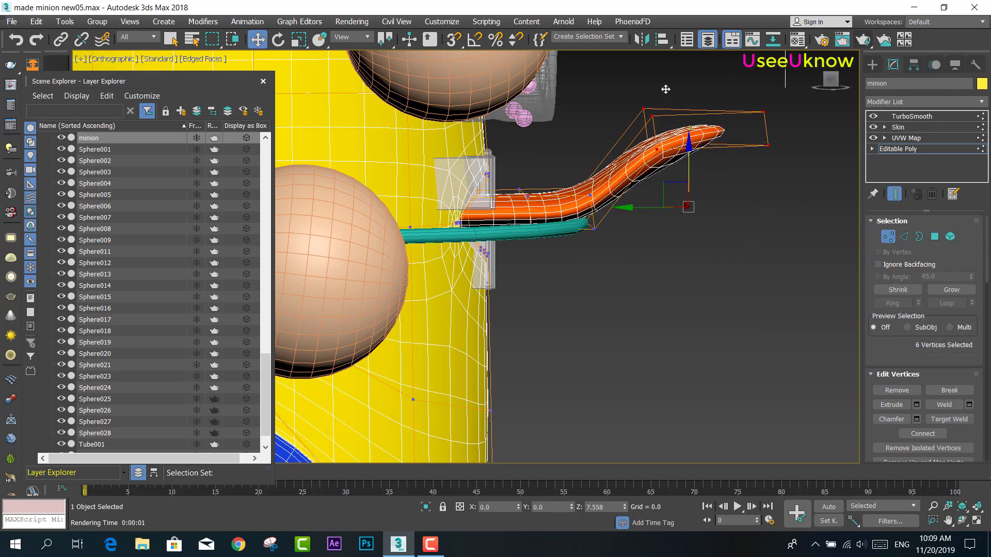
# Raise the two outermost tip vertices and lower four nearby ones into a hooked curve
pyautogui.scroll(2, 770, 289)
pyautogui.scroll(2, 771, 289)
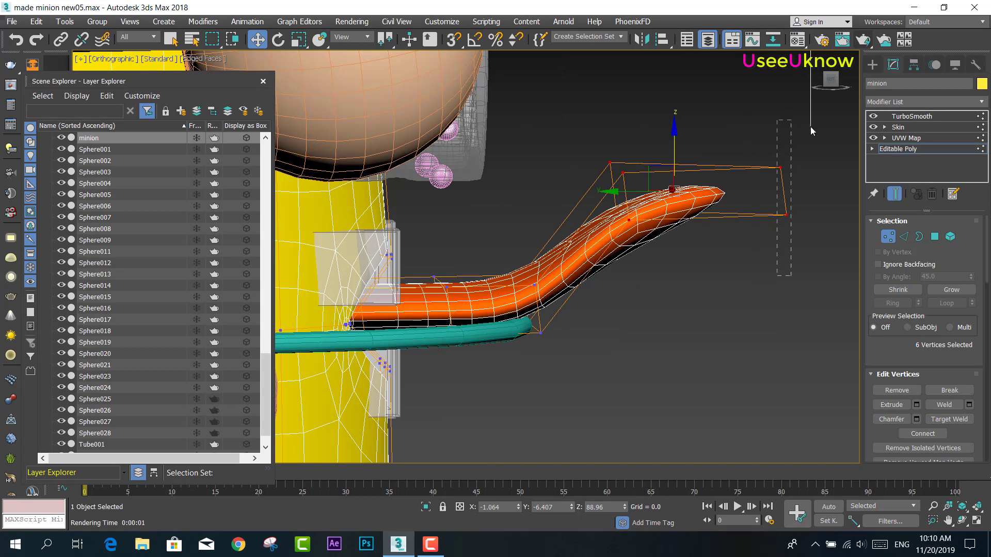
pyautogui.moveTo(810, 126); pyautogui.dragTo(755, 135)
pyautogui.moveTo(788, 164); pyautogui.dragTo(628, 113)
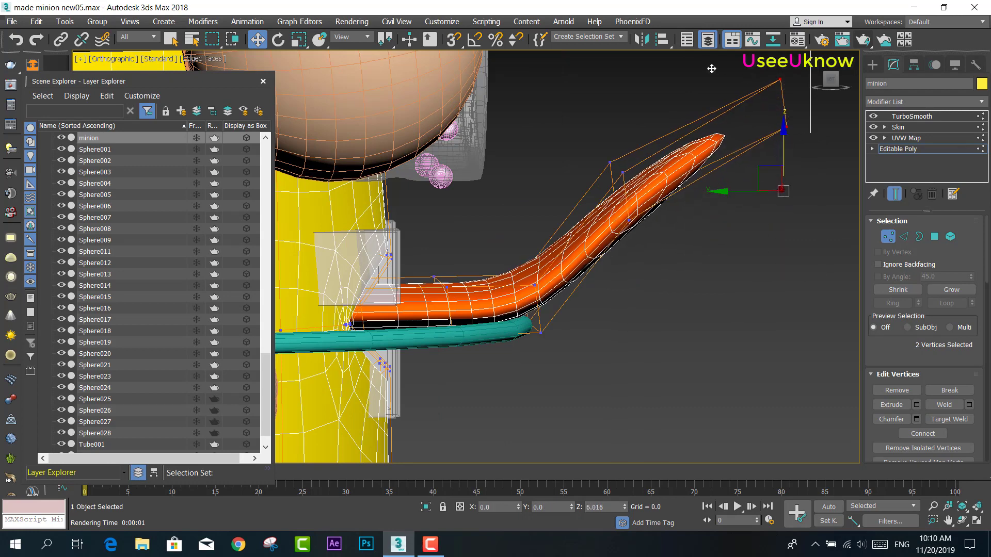
pyautogui.moveTo(676, 265); pyautogui.dragTo(676, 266)
pyautogui.moveTo(619, 186); pyautogui.dragTo(660, 249)
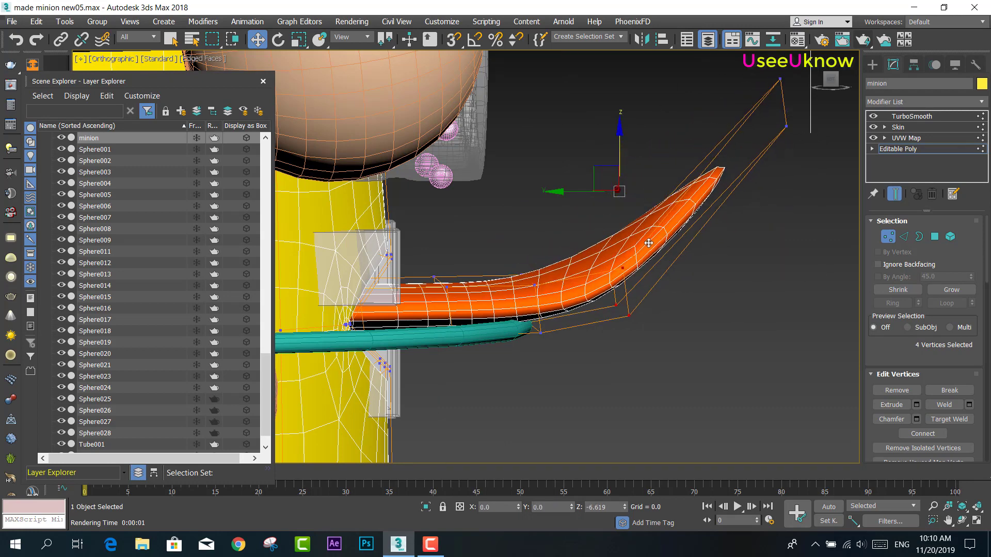
pyautogui.moveTo(660, 250)
pyautogui.keyDown('alt'); pyautogui.mouseDown(button='middle')
pyautogui.moveTo(688, 293)
pyautogui.moveTo(655, 327)
pyautogui.moveTo(564, 288)
pyautogui.moveTo(735, 284)
pyautogui.mouseUp(button='middle'); pyautogui.keyUp('alt')
# In Left view, turn on Auto Key and go to frame 50
pyautogui.press('l')
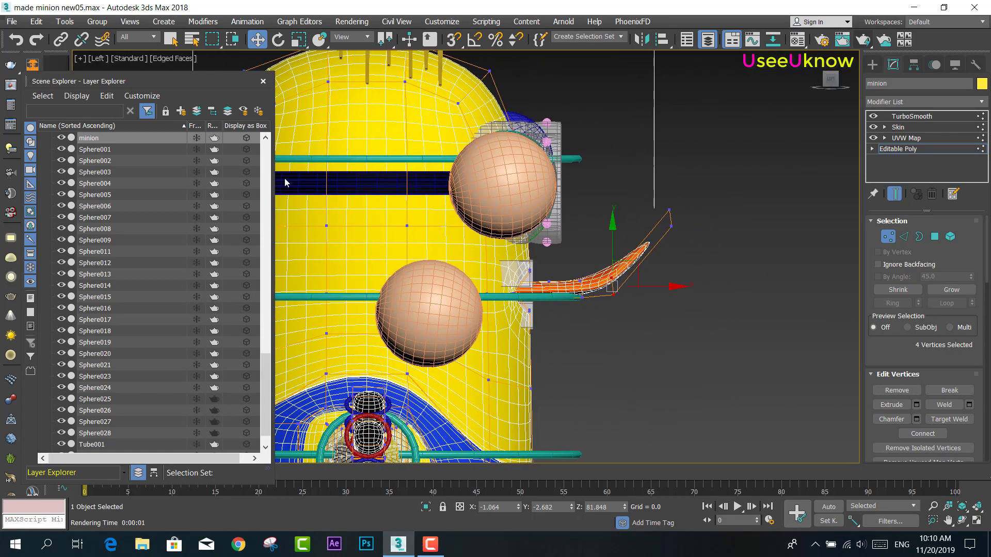
pyautogui.click(263, 83)
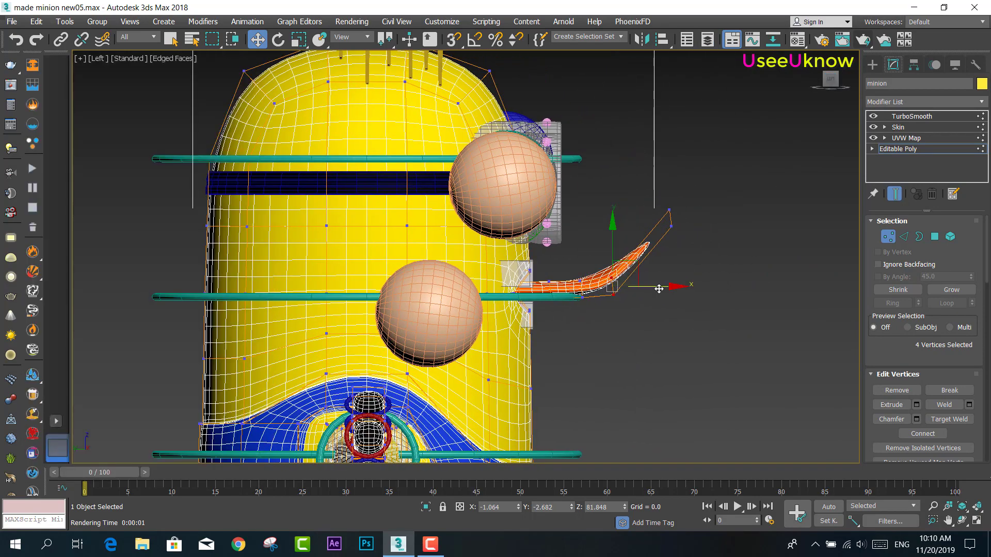
pyautogui.moveTo(126, 478); pyautogui.dragTo(479, 486)
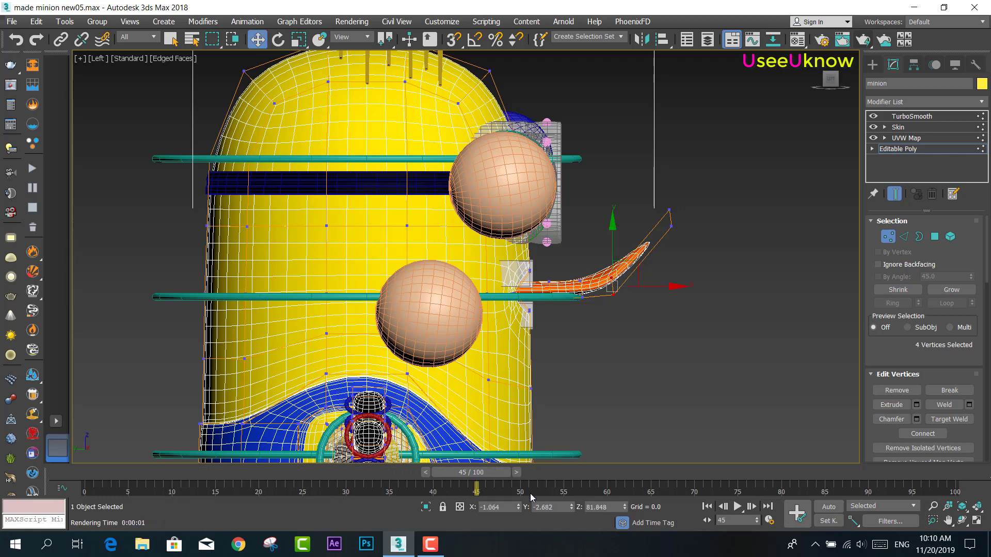
pyautogui.click(828, 507)
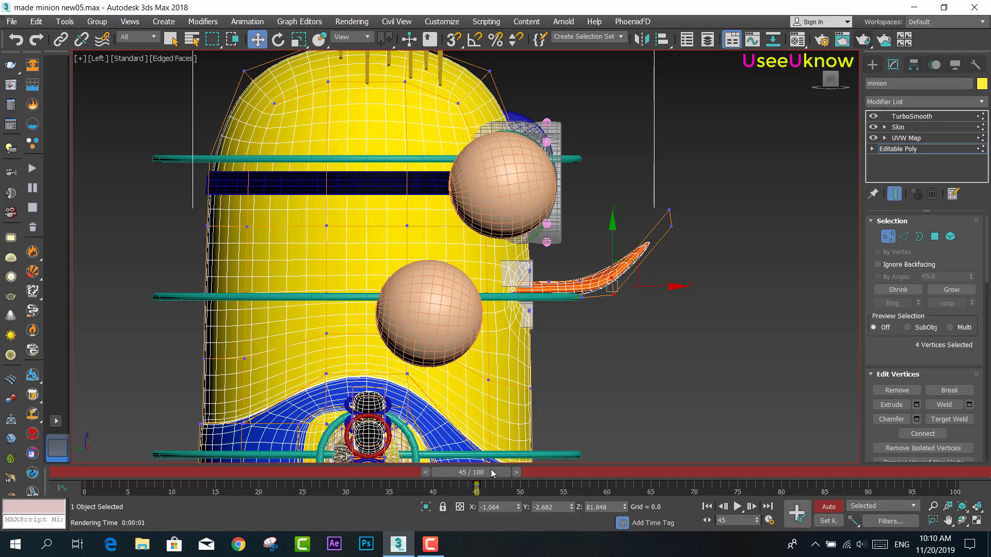
pyautogui.moveTo(492, 473); pyautogui.dragTo(535, 472)
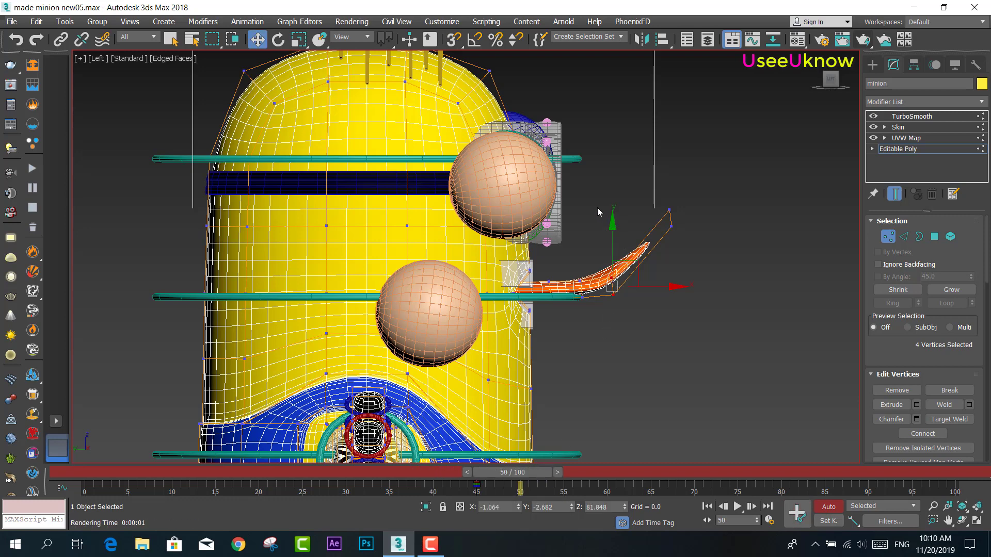
# Select the tongue vertices and drag the tip downward to key a drooping pose
pyautogui.moveTo(591, 181); pyautogui.dragTo(744, 317)
pyautogui.moveTo(634, 213)
pyautogui.mouseDown()
pyautogui.moveTo(634, 244)
pyautogui.moveTo(693, 280)
pyautogui.mouseUp()
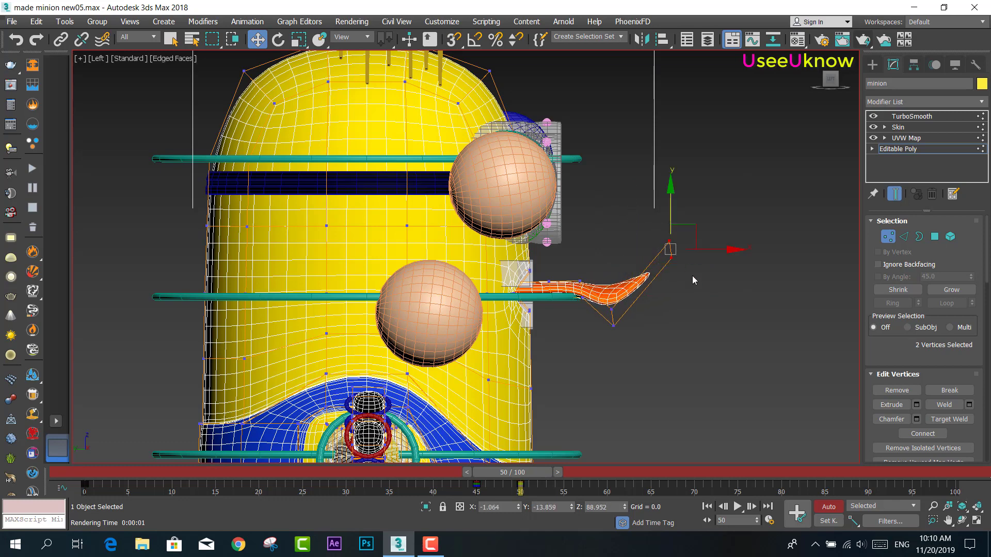
pyautogui.moveTo(670, 205); pyautogui.dragTo(676, 303)
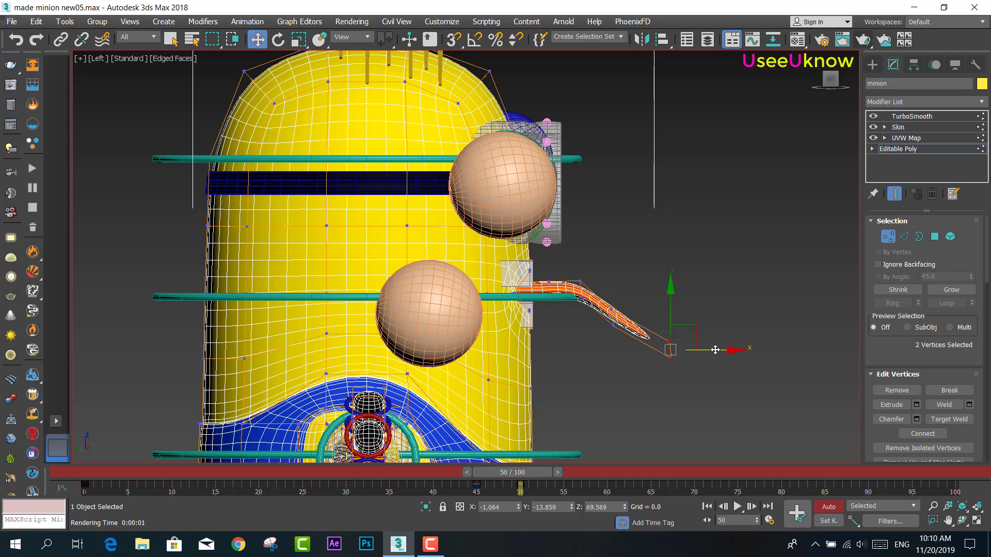
pyautogui.moveTo(715, 350); pyautogui.dragTo(694, 350)
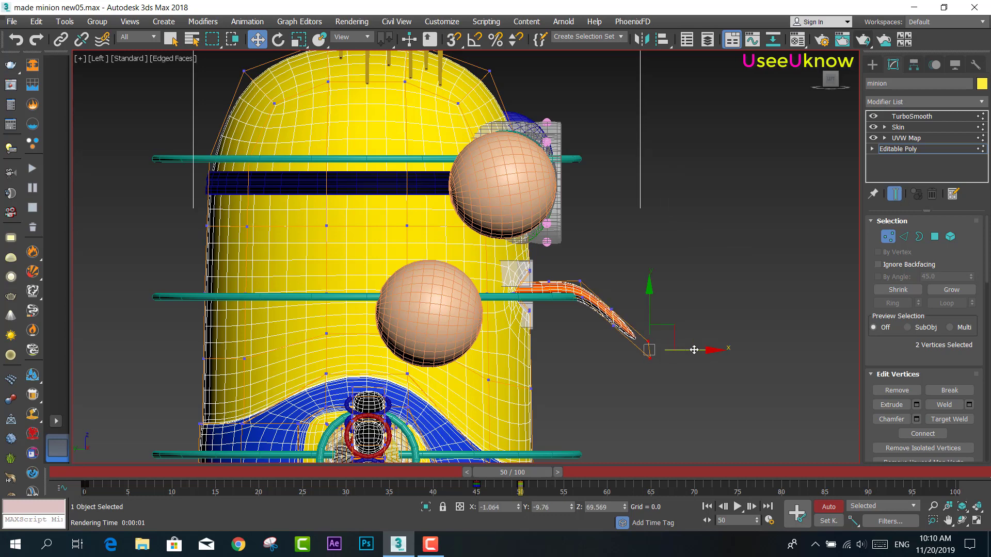
pyautogui.press(',')
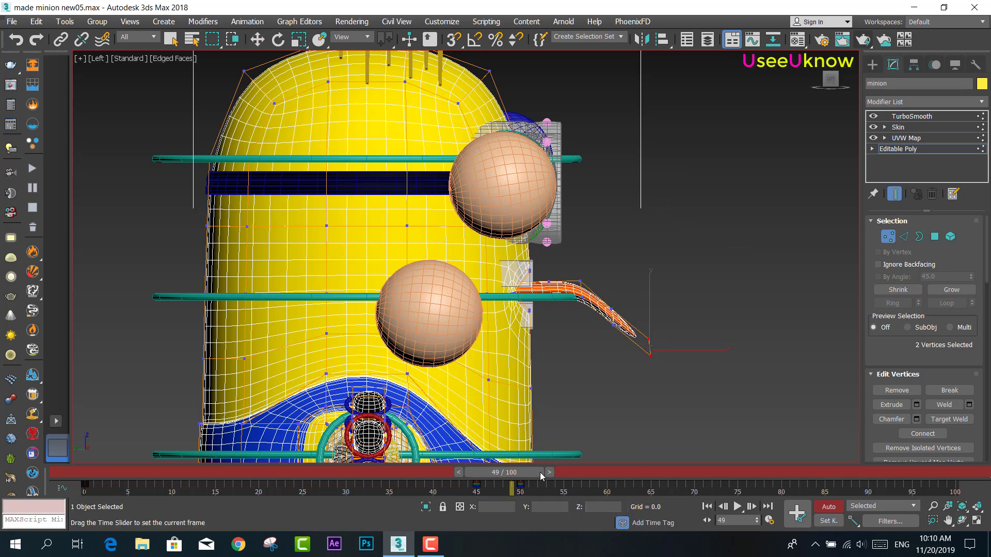
# Copy the frame 45 raised-pose key to frame 55 and scrub to preview
pyautogui.moveTo(478, 484)
pyautogui.keyDown('shift'); pyautogui.mouseDown()
pyautogui.moveTo(563, 484)
pyautogui.moveTo(419, 485)
pyautogui.mouseUp(); pyautogui.keyUp('shift')
pyautogui.click(549, 473)
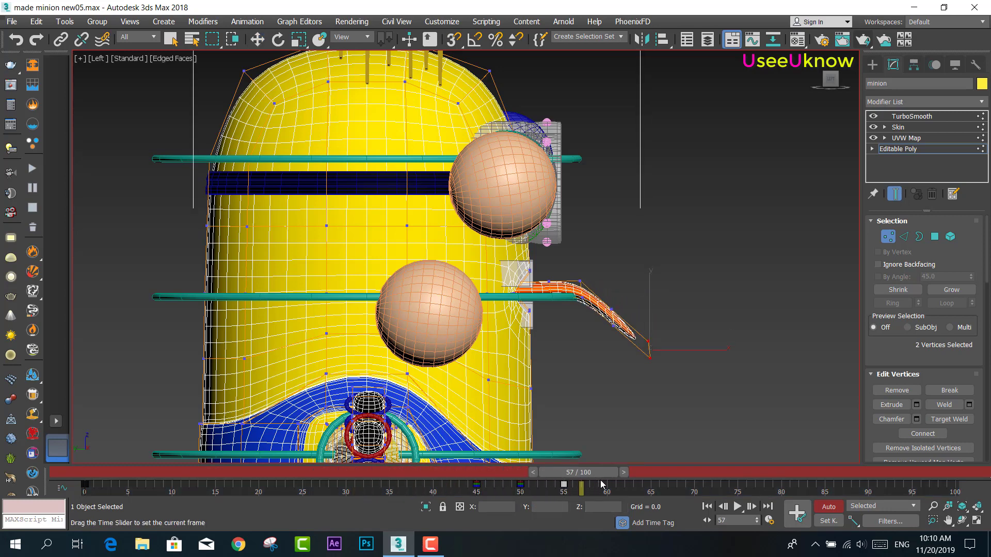
pyautogui.press('w')
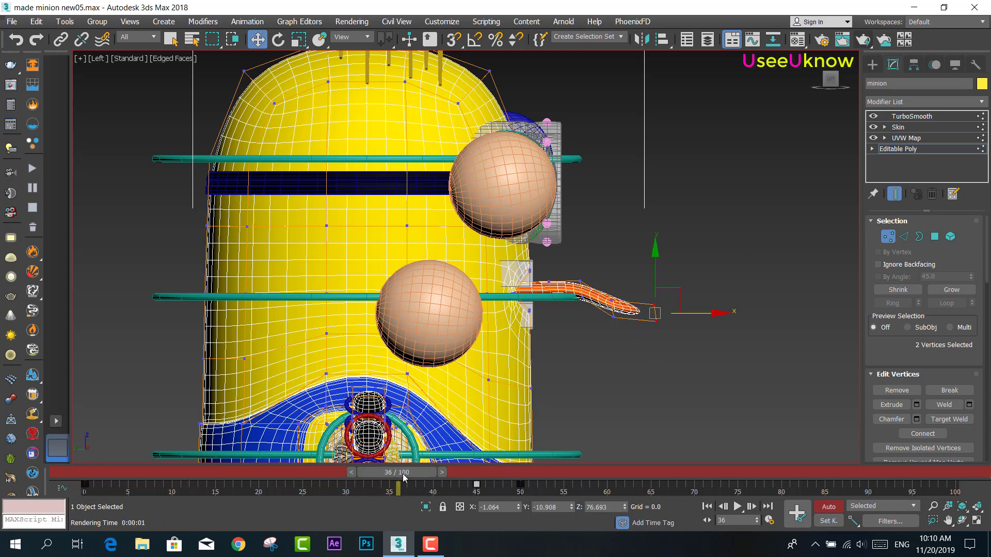
pyautogui.moveTo(404, 477)
pyautogui.mouseDown()
pyautogui.moveTo(375, 493)
pyautogui.moveTo(566, 503)
pyautogui.mouseUp()
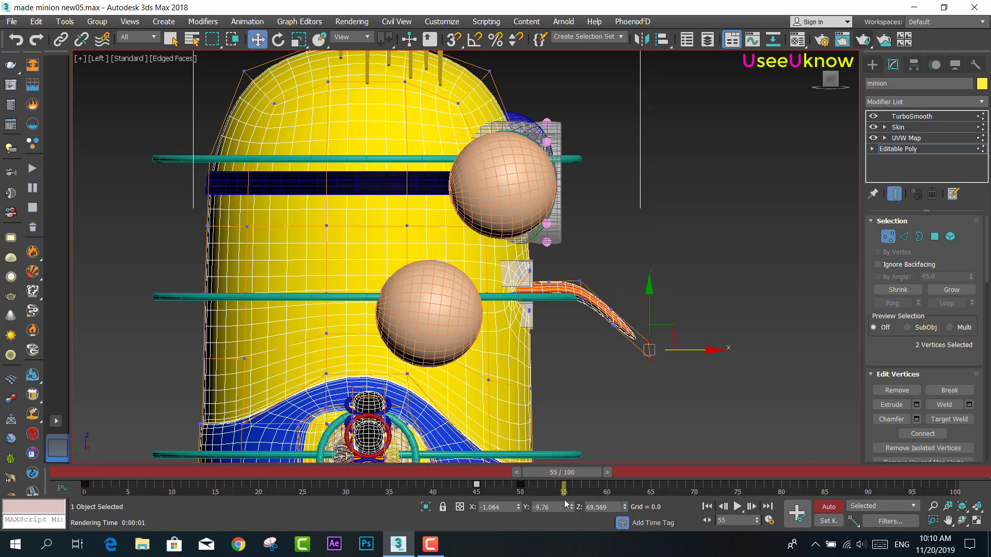
# Undo trial tongue edits, return to frame 50, and lower the tongue-tip vertices
pyautogui.hotkey('ctrl', 'z')
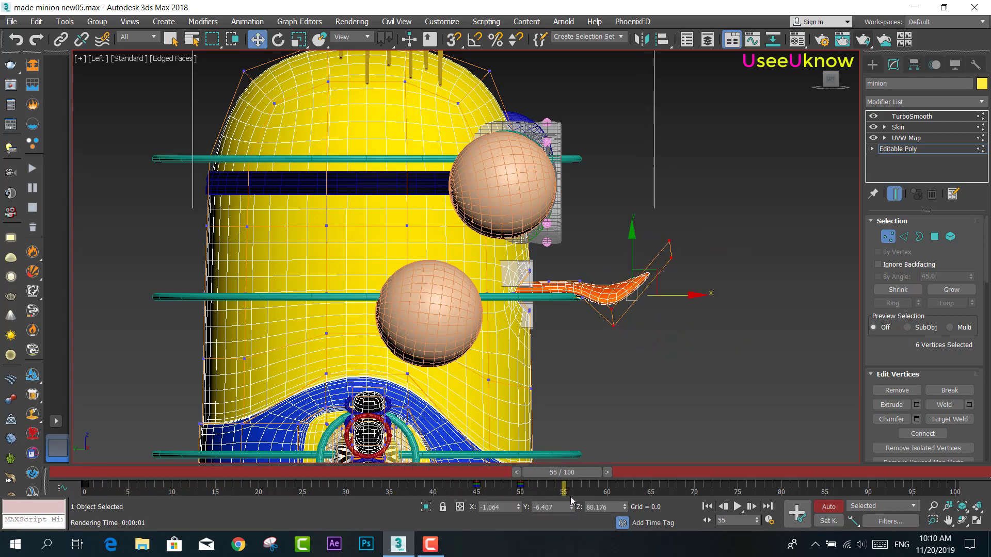
pyautogui.hotkey('ctrl', 'z')
pyautogui.hotkey('ctrl', 'z')
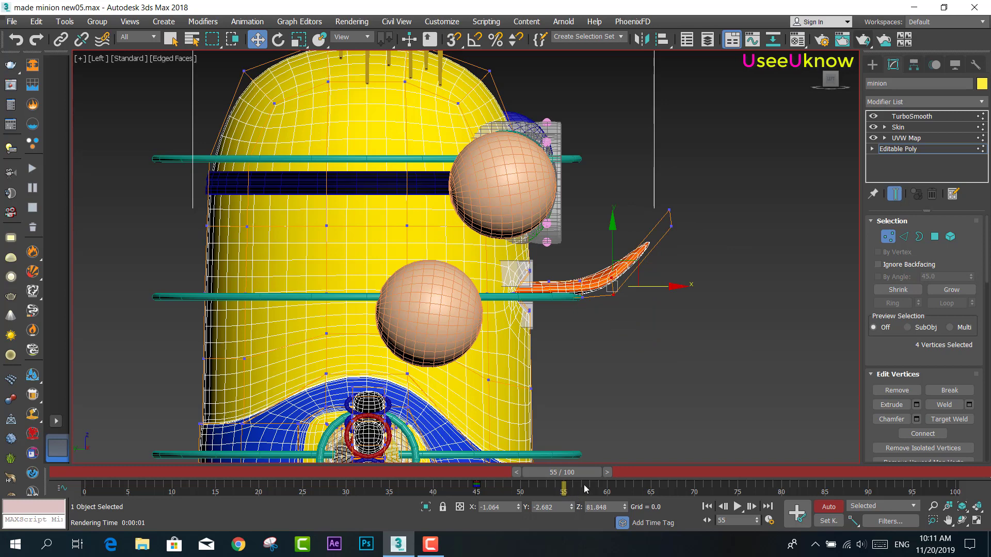
pyautogui.moveTo(583, 474)
pyautogui.mouseDown()
pyautogui.moveTo(368, 480)
pyautogui.moveTo(492, 489)
pyautogui.moveTo(447, 491)
pyautogui.mouseUp()
pyautogui.press('w')
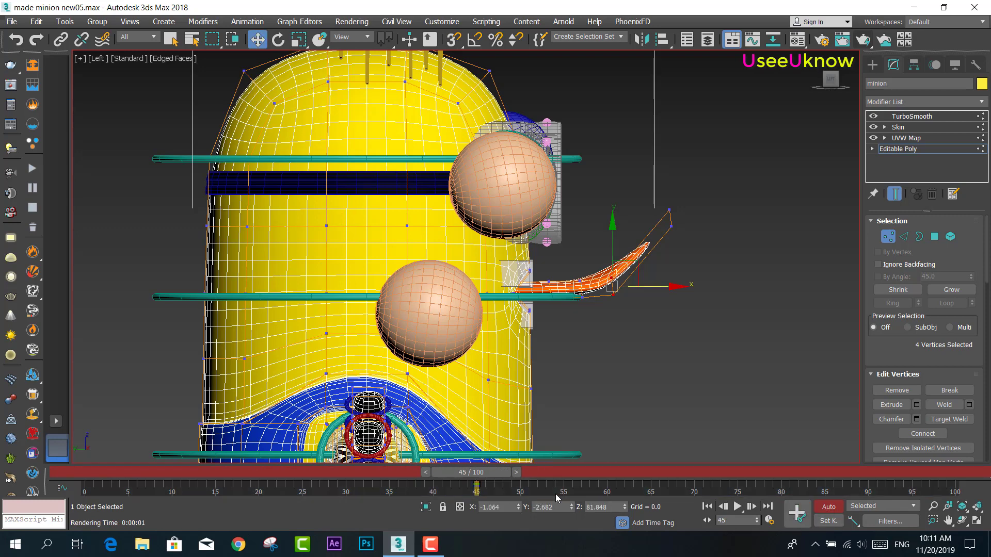
pyautogui.moveTo(493, 475)
pyautogui.mouseDown()
pyautogui.moveTo(561, 475)
pyautogui.moveTo(542, 476)
pyautogui.mouseUp()
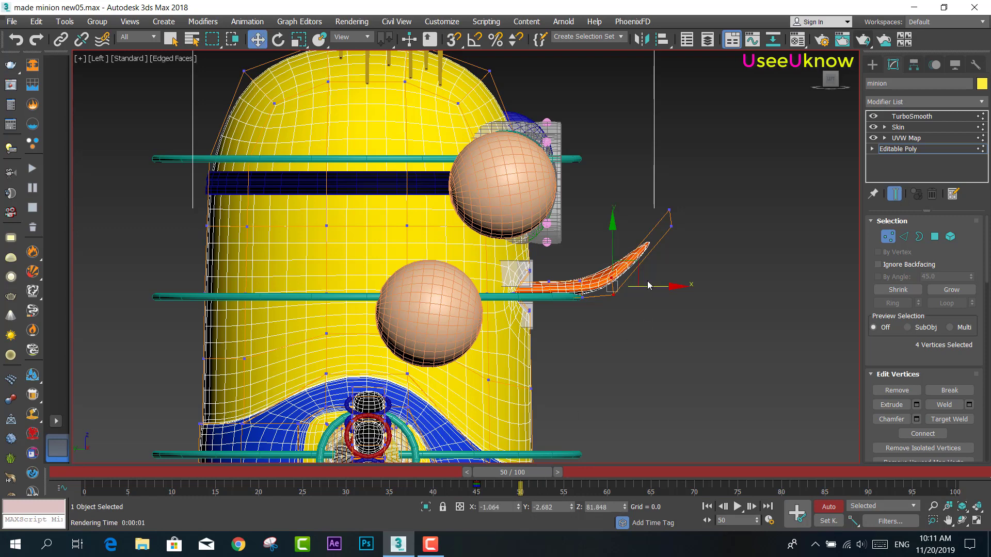
pyautogui.keyDown('ctrl'); pyautogui.moveTo(691, 252); pyautogui.dragTo(649, 284); pyautogui.keyUp('ctrl')
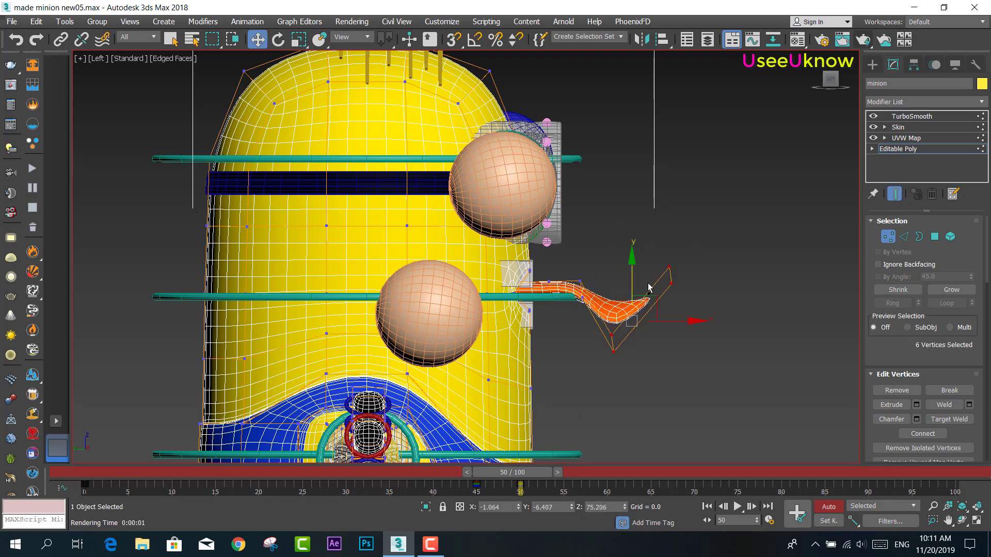
pyautogui.hotkey('ctrl', 'z')
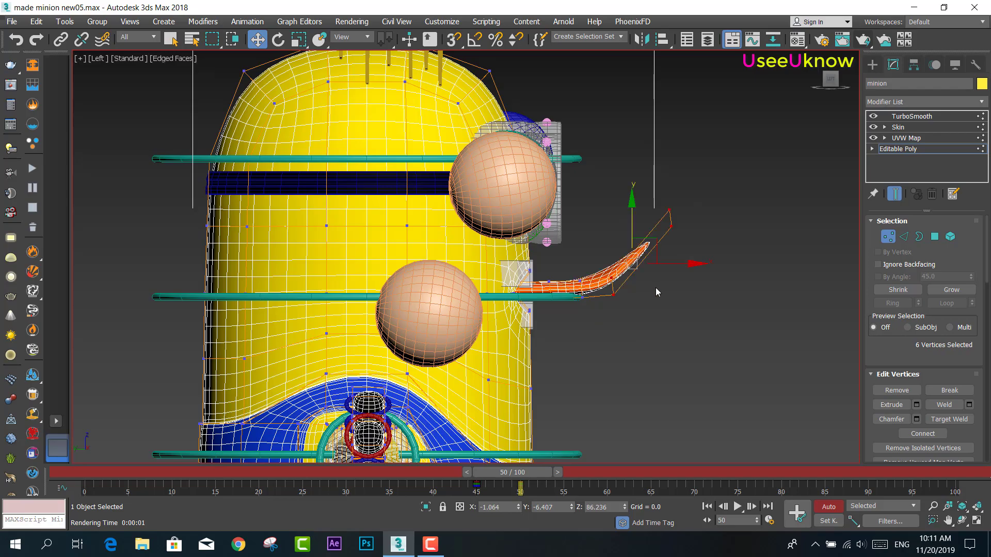
pyautogui.moveTo(649, 286)
pyautogui.keyDown('alt'); pyautogui.mouseDown(button='middle')
pyautogui.moveTo(648, 308)
pyautogui.moveTo(630, 301)
pyautogui.moveTo(671, 296)
pyautogui.moveTo(651, 294)
pyautogui.moveTo(651, 220)
pyautogui.mouseUp(button='middle'); pyautogui.keyUp('alt')
pyautogui.moveTo(696, 247); pyautogui.dragTo(670, 252)
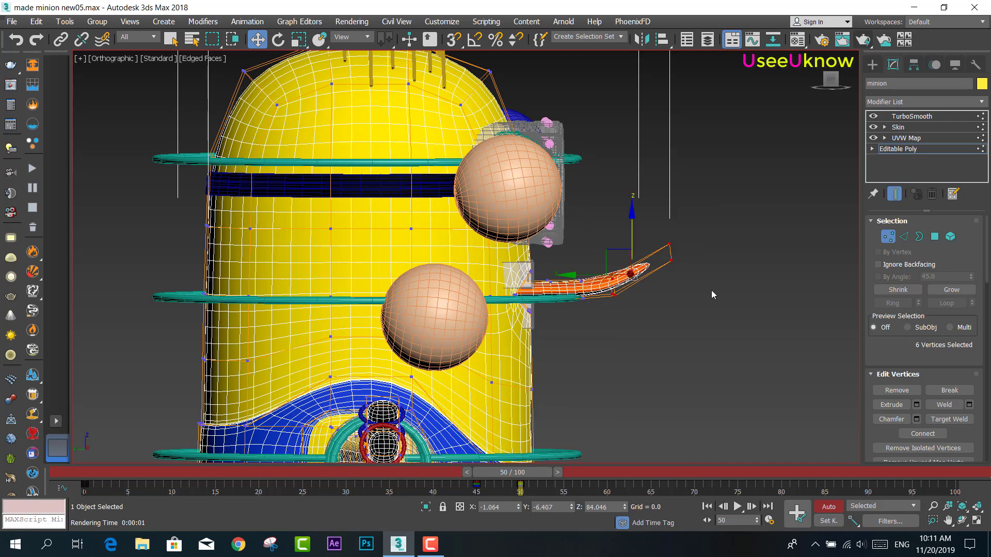
# Rotate the tongue tip and scrub between frames 0, 45 and 50 to compare poses
pyautogui.press('e')
pyautogui.moveTo(692, 269)
pyautogui.mouseDown()
pyautogui.moveTo(689, 253)
pyautogui.moveTo(703, 280)
pyautogui.mouseUp()
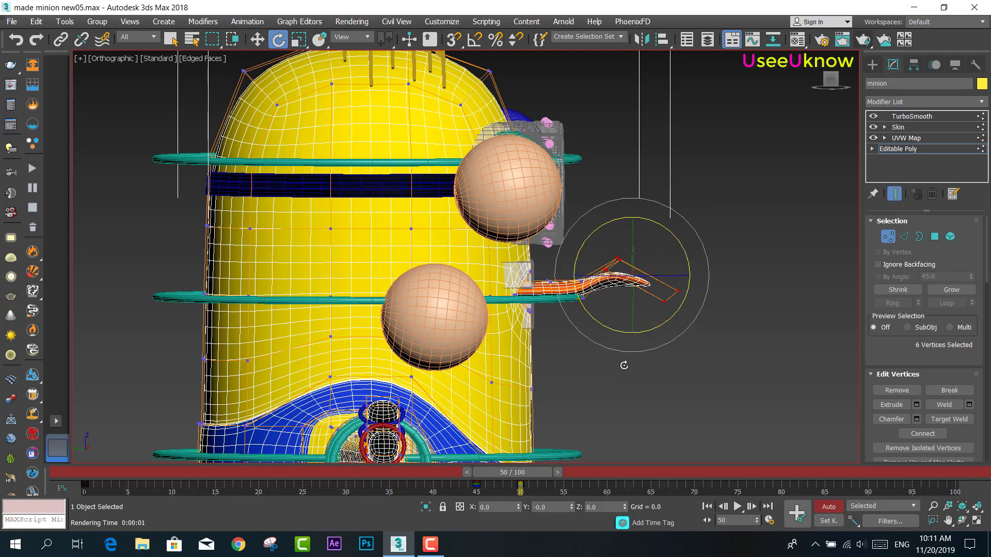
pyautogui.moveTo(534, 475)
pyautogui.mouseDown()
pyautogui.moveTo(89, 496)
pyautogui.moveTo(103, 487)
pyautogui.moveTo(476, 484)
pyautogui.mouseUp()
pyautogui.press('e')
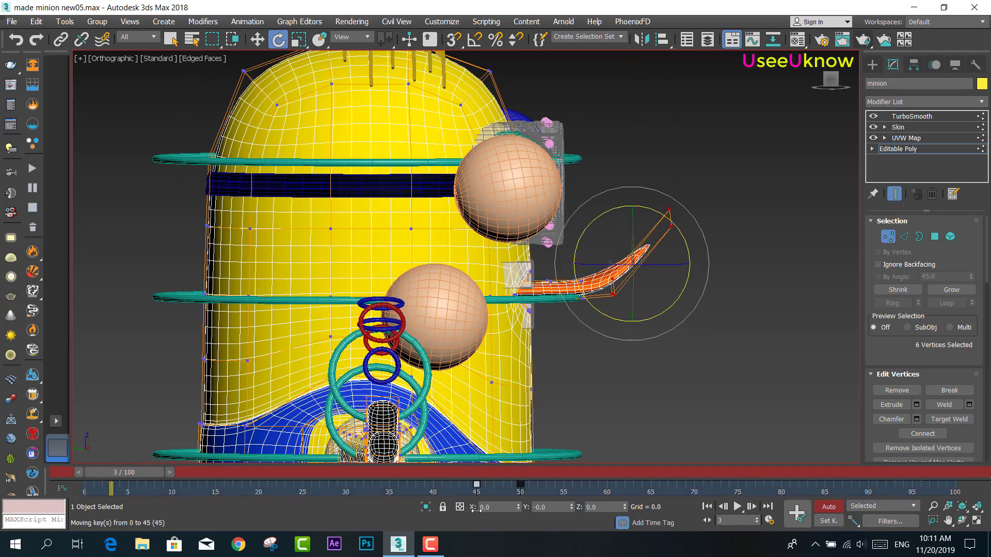
pyautogui.moveTo(140, 477)
pyautogui.mouseDown()
pyautogui.moveTo(516, 482)
pyautogui.moveTo(500, 487)
pyautogui.mouseUp()
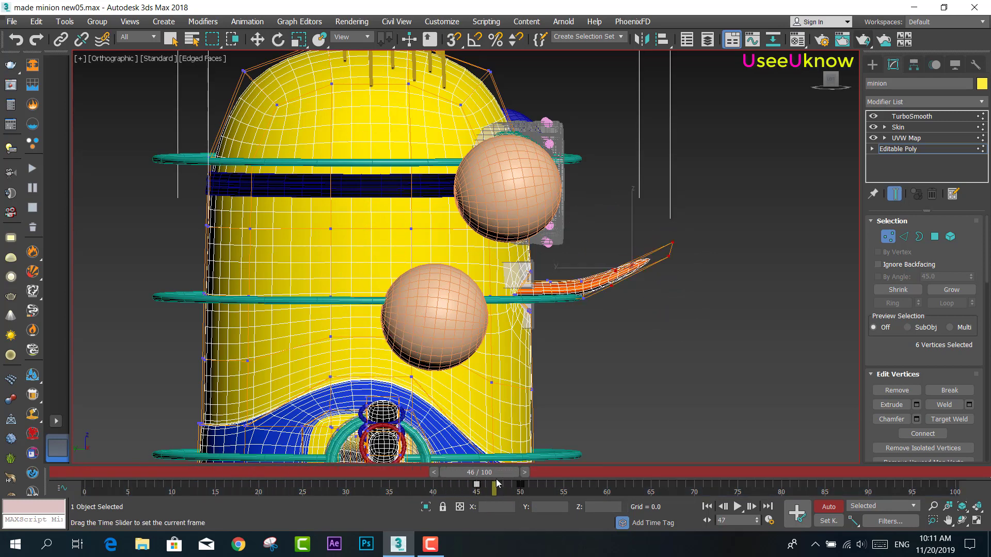
pyautogui.click(530, 487)
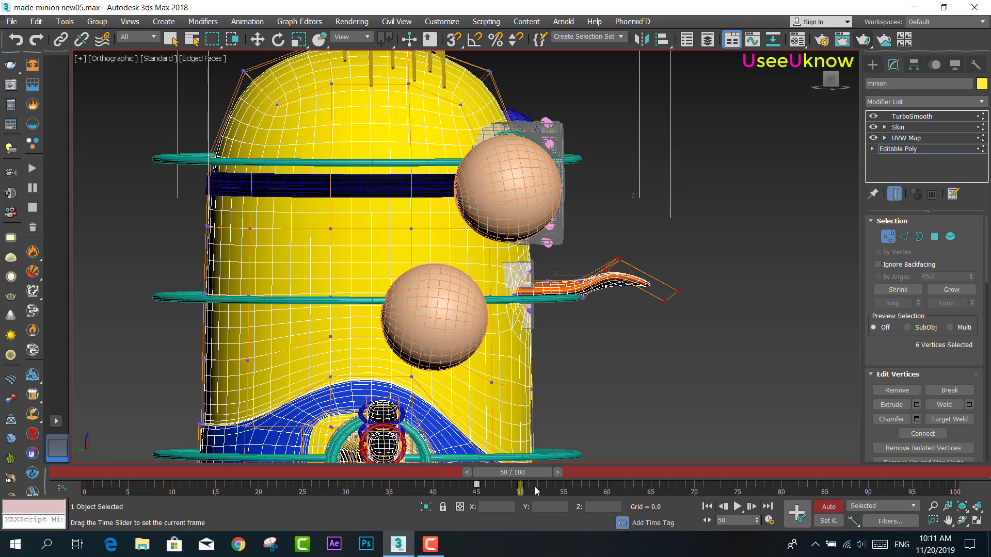
pyautogui.press('e')
pyautogui.moveTo(543, 472)
pyautogui.mouseDown()
pyautogui.moveTo(508, 472)
pyautogui.moveTo(543, 472)
pyautogui.mouseUp()
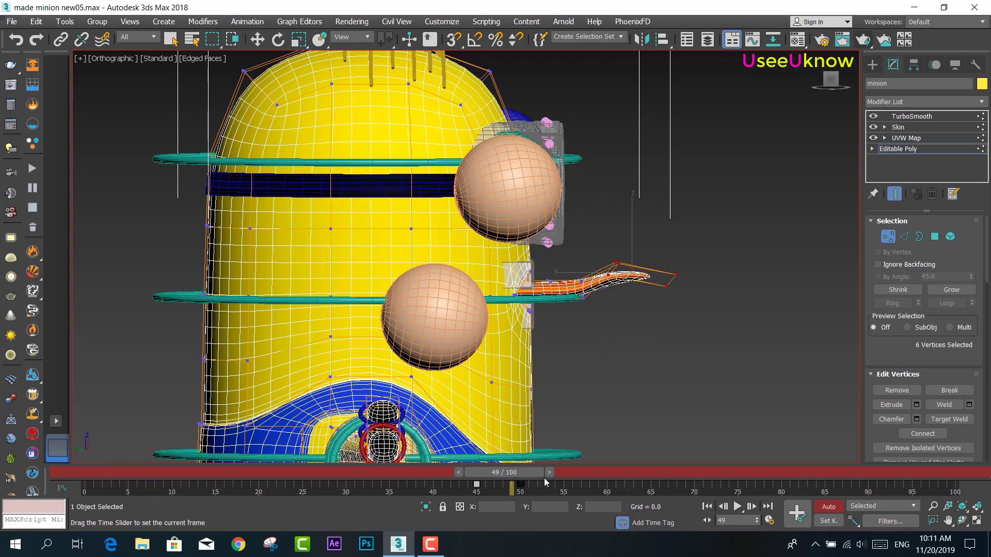
# Move the tongue tip down at frame 50 and scrub to check the bend
pyautogui.click(255, 41)
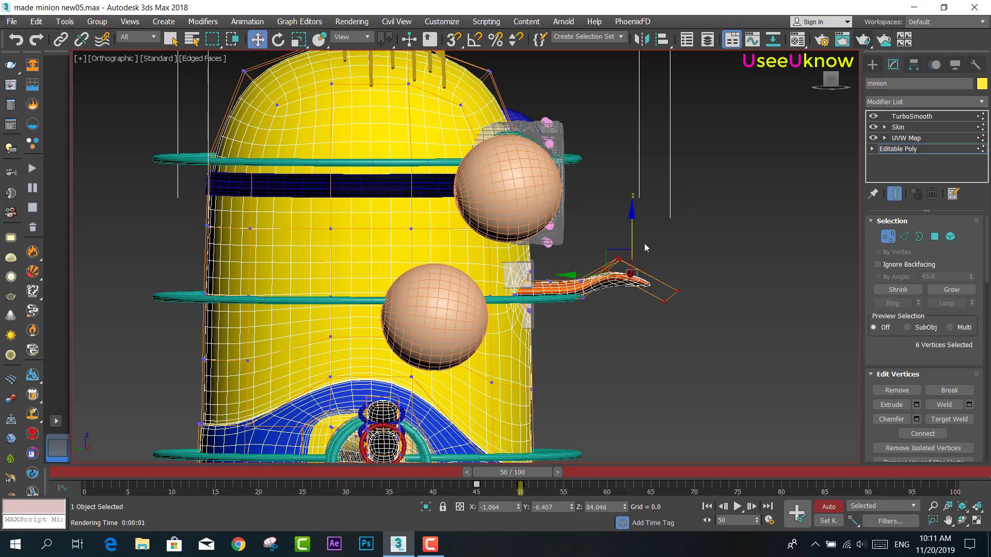
pyautogui.moveTo(628, 222); pyautogui.dragTo(644, 267)
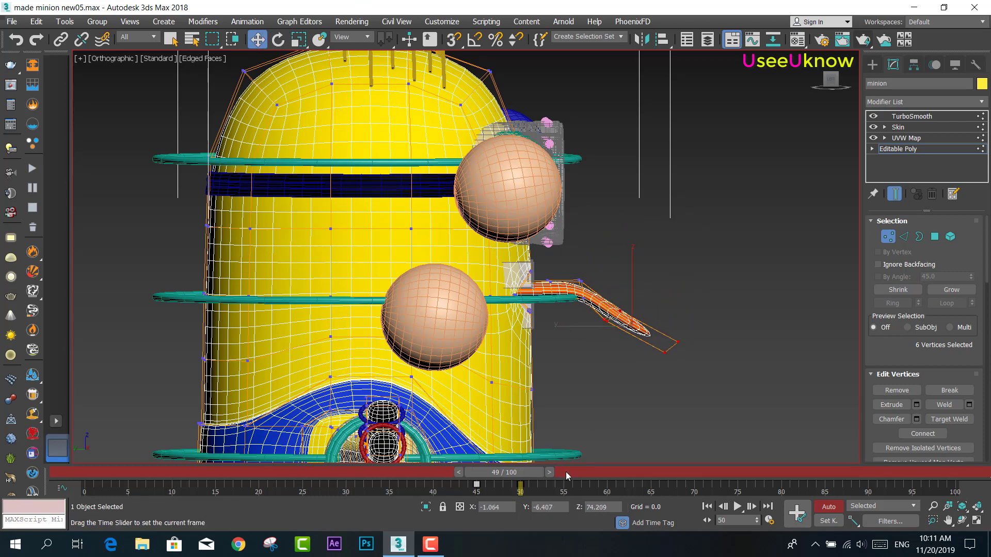
pyautogui.moveTo(553, 474)
pyautogui.mouseDown()
pyautogui.moveTo(502, 484)
pyautogui.moveTo(613, 478)
pyautogui.moveTo(575, 474)
pyautogui.moveTo(609, 491)
pyautogui.moveTo(869, 493)
pyautogui.mouseUp()
pyautogui.press(',')
# Copy the down-and-up keys to frames 60 and 65, disable Auto Key, and play the wag
pyautogui.press('w')
pyautogui.keyDown('ctrl'); pyautogui.click(520, 484); pyautogui.keyUp('ctrl')
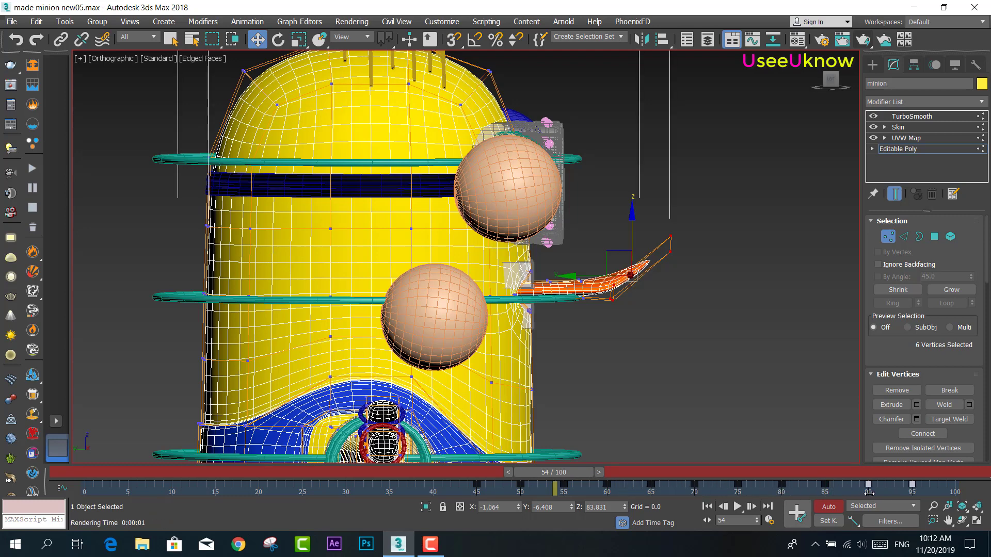
pyautogui.click(828, 507)
pyautogui.moveTo(555, 472); pyautogui.dragTo(451, 472)
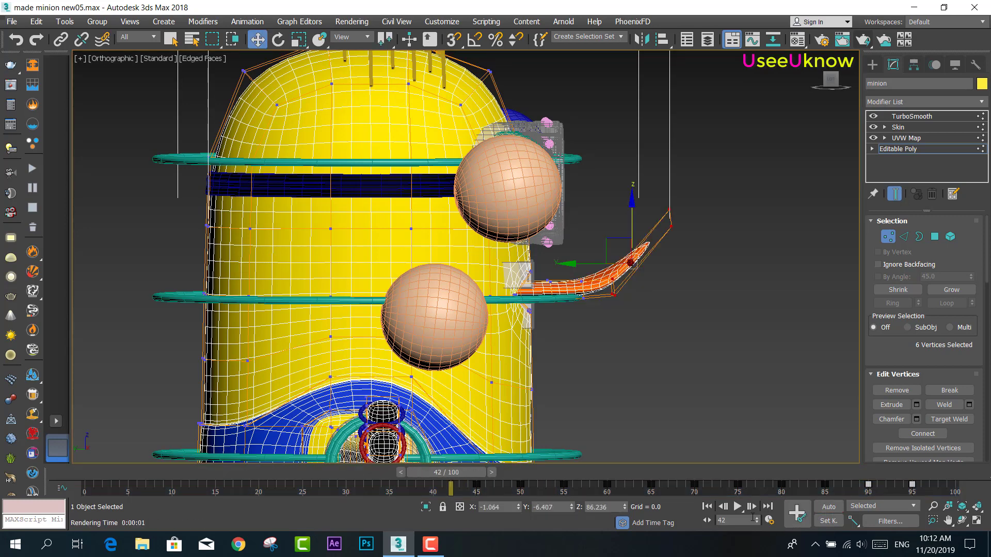
pyautogui.click(738, 507)
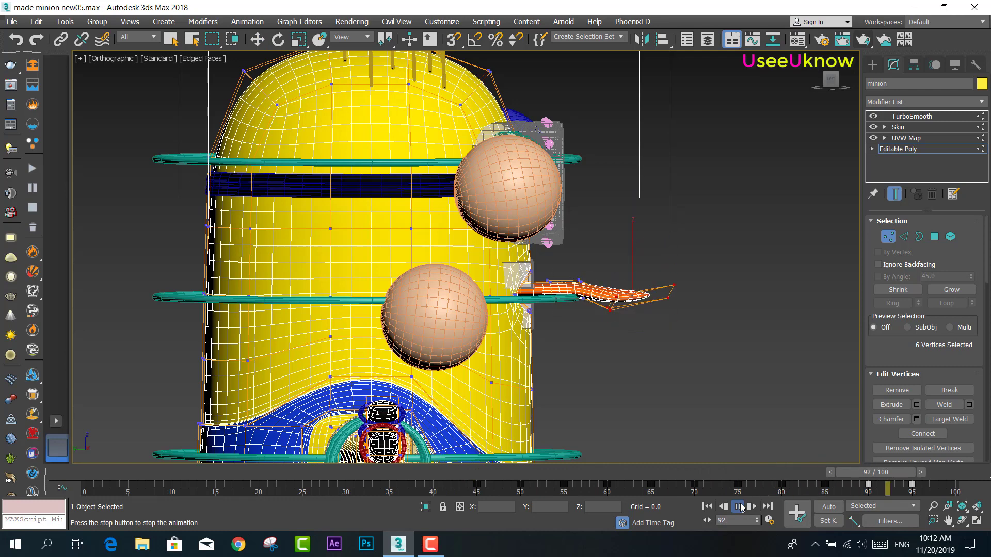
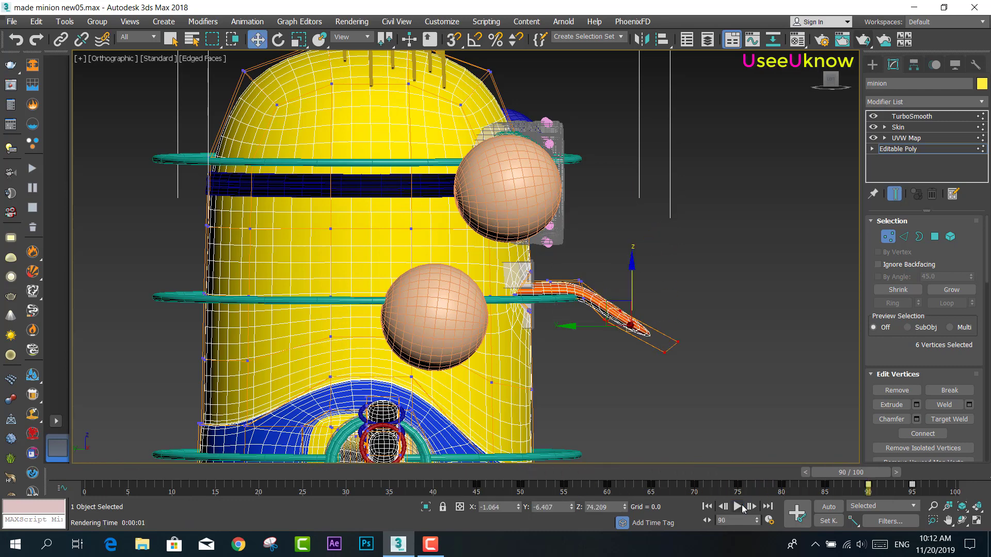
# Stop playback, return to frame 0 and delete the arm keys from frames 45 to 95
pyautogui.click(741, 508)
pyautogui.click(707, 507)
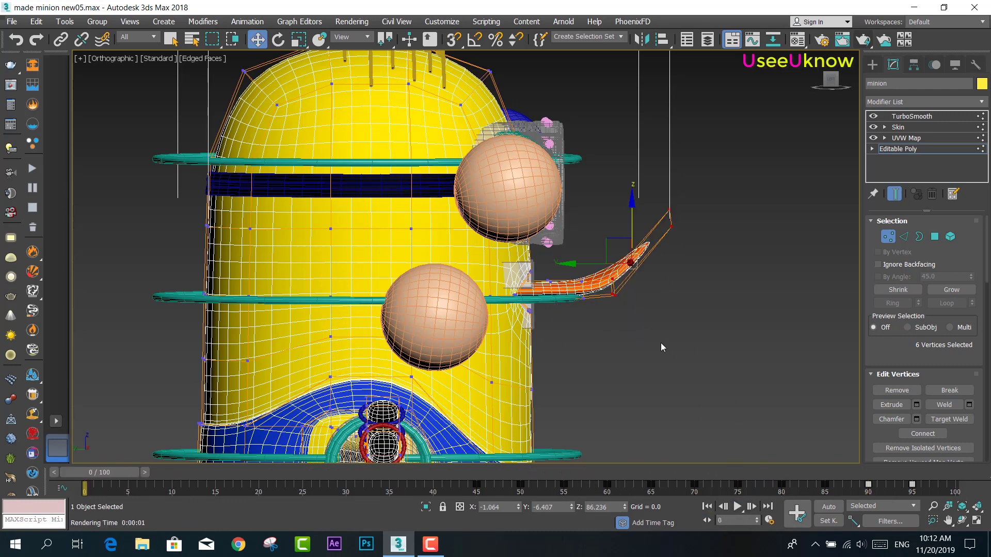
pyautogui.keyDown('alt'); pyautogui.moveTo(661, 347); pyautogui.dragTo(614, 338, button='middle'); pyautogui.keyUp('alt')
pyautogui.keyDown('alt'); pyautogui.moveTo(675, 311); pyautogui.dragTo(698, 317, button='middle'); pyautogui.keyUp('alt')
pyautogui.moveTo(926, 485); pyautogui.dragTo(477, 481)
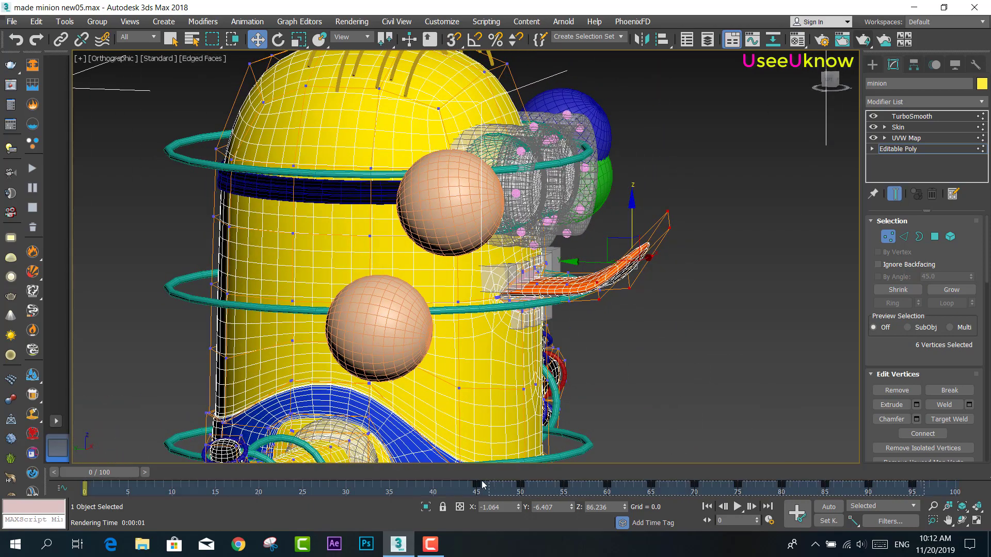
pyautogui.press('Delete')
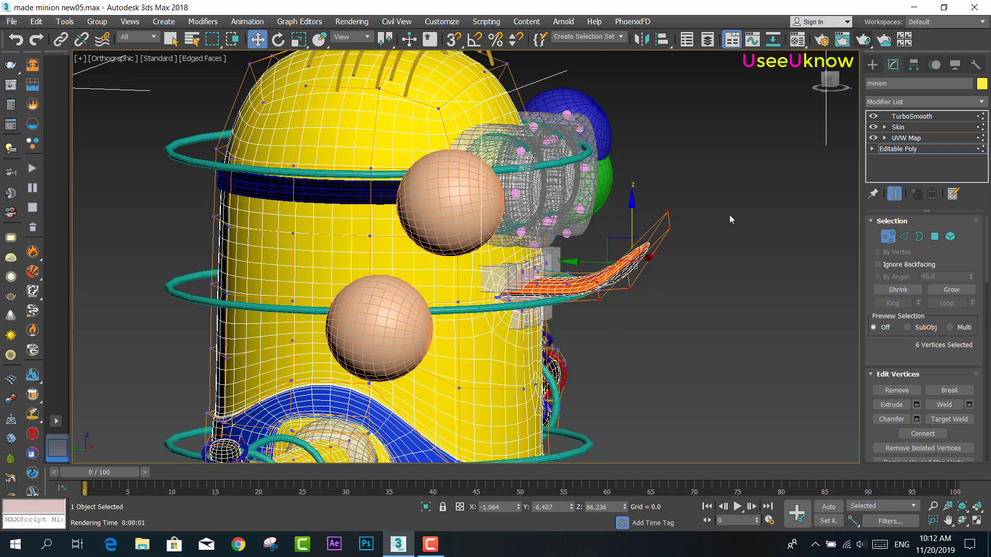
# Switch to the Left view, zoom in and add more hand vertices to the selection
pyautogui.click(829, 80)
pyautogui.scroll(3, 707, 257)
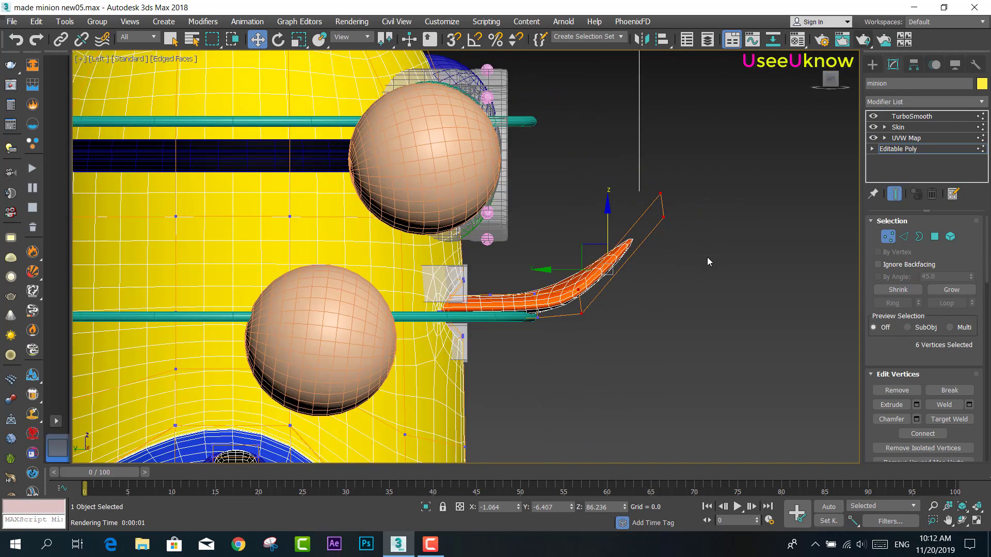
pyautogui.scroll(2, 707, 256)
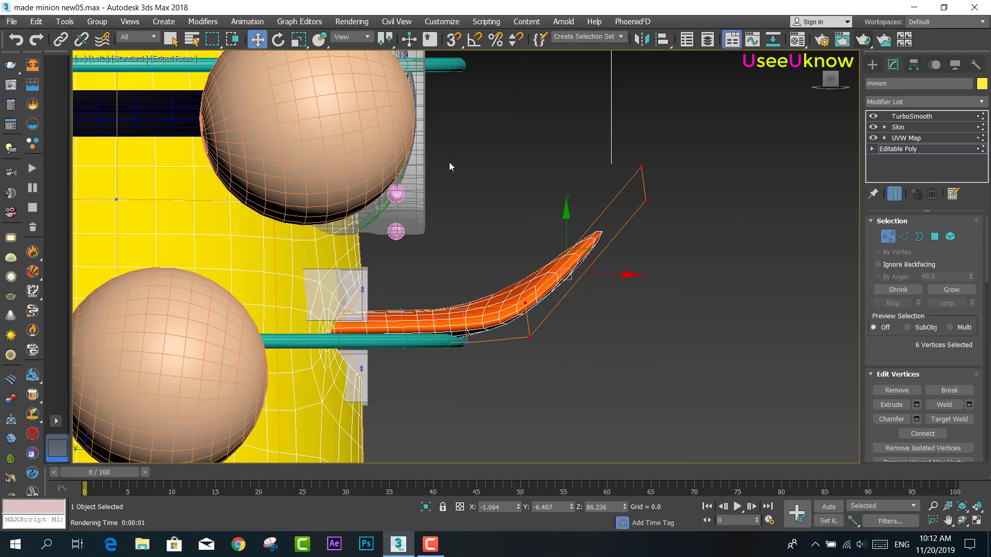
pyautogui.moveTo(515, 301); pyautogui.dragTo(731, 407)
pyautogui.moveTo(731, 406); pyautogui.dragTo(675, 363, button='middle')
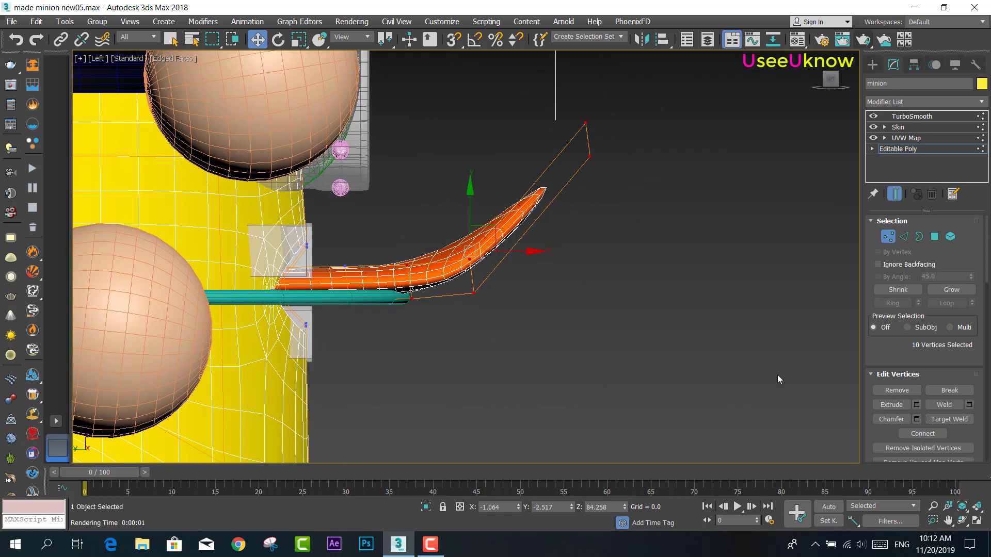
# Test flattening the hand vertices along Z and Y, undoing both attempts
pyautogui.scroll(-3, 963, 367)
pyautogui.scroll(-3, 963, 366)
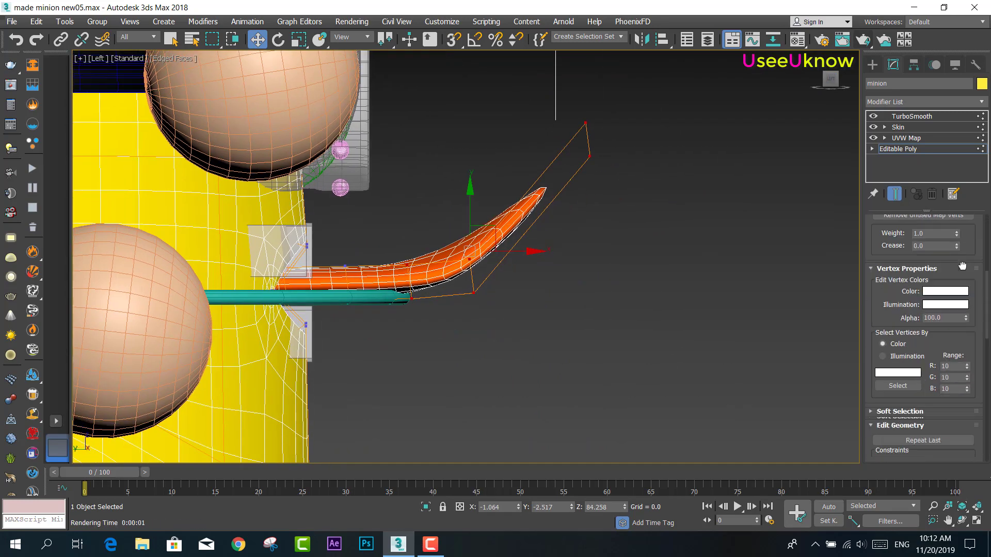
pyautogui.scroll(-5, 963, 365)
pyautogui.scroll(-3, 962, 365)
pyautogui.scroll(-6, 965, 335)
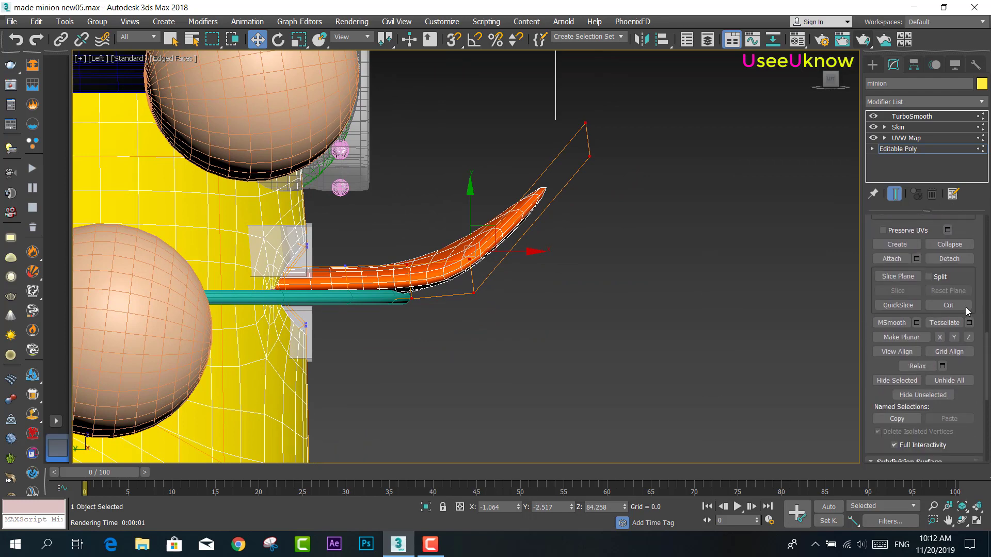
pyautogui.click(968, 337)
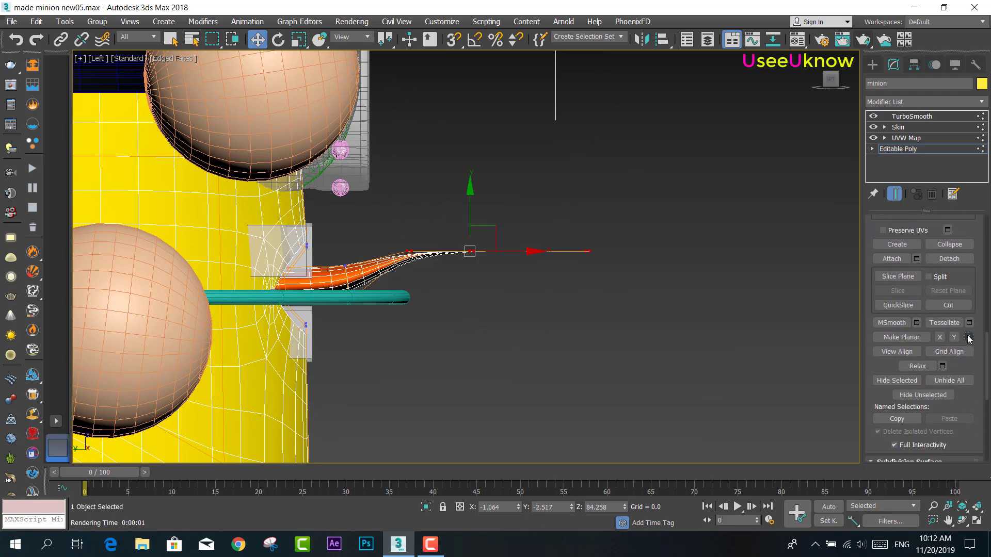
pyautogui.click(16, 40)
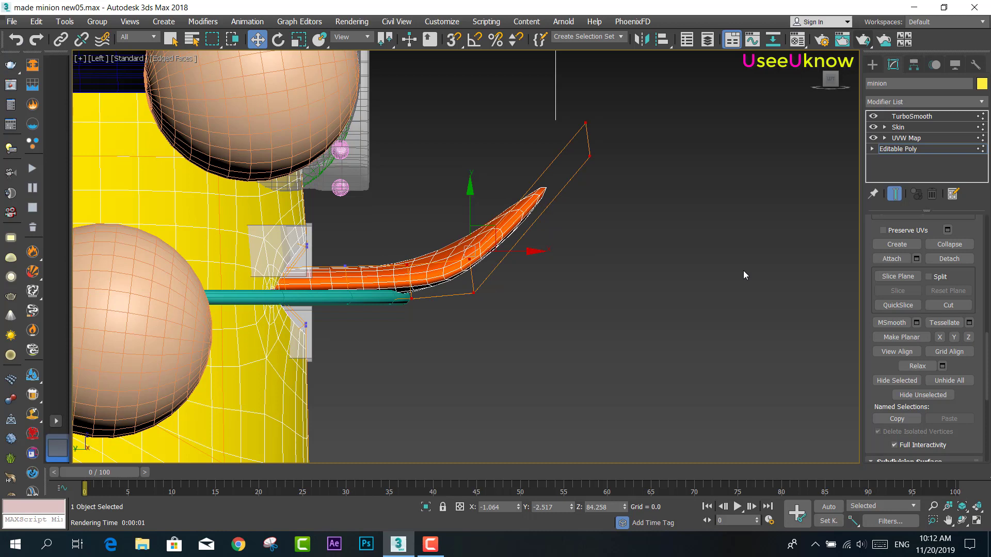
pyautogui.click(953, 338)
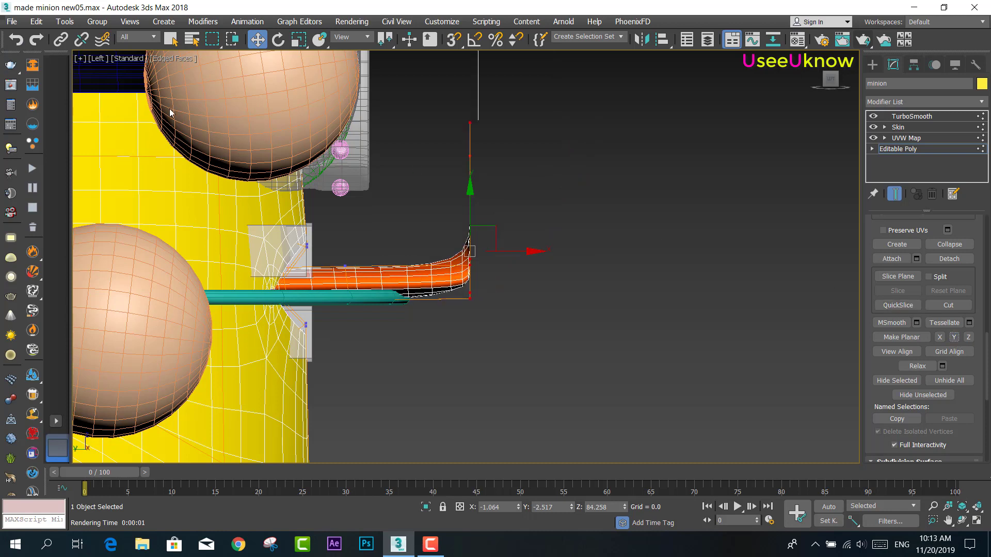
pyautogui.click(17, 41)
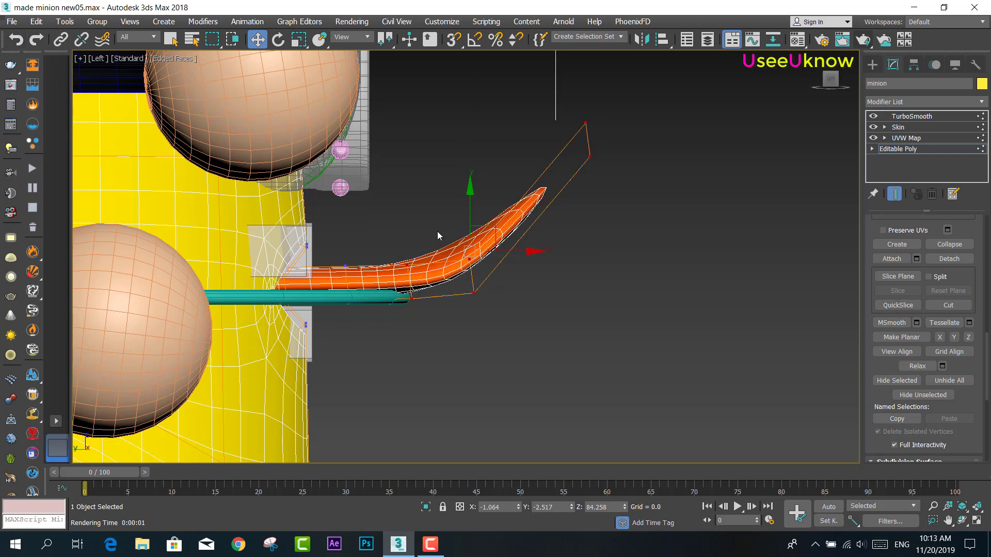
# Test flattening along X and again along Z, inspect from the left, then undo
pyautogui.click(940, 338)
pyautogui.moveTo(577, 232)
pyautogui.keyDown('alt'); pyautogui.mouseDown(button='middle')
pyautogui.moveTo(545, 265)
pyautogui.moveTo(560, 258)
pyautogui.mouseUp(button='middle'); pyautogui.keyUp('alt')
pyautogui.click(15, 41)
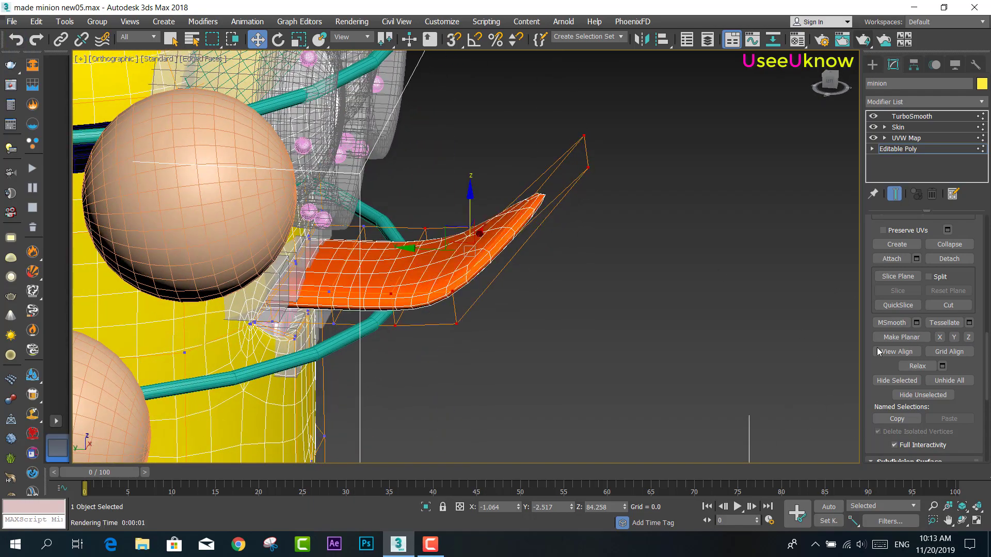
pyautogui.click(968, 337)
pyautogui.moveTo(780, 331)
pyautogui.keyDown('alt'); pyautogui.mouseDown(button='middle')
pyautogui.moveTo(688, 372)
pyautogui.moveTo(669, 316)
pyautogui.moveTo(683, 334)
pyautogui.moveTo(785, 364)
pyautogui.mouseUp(button='middle'); pyautogui.keyUp('alt')
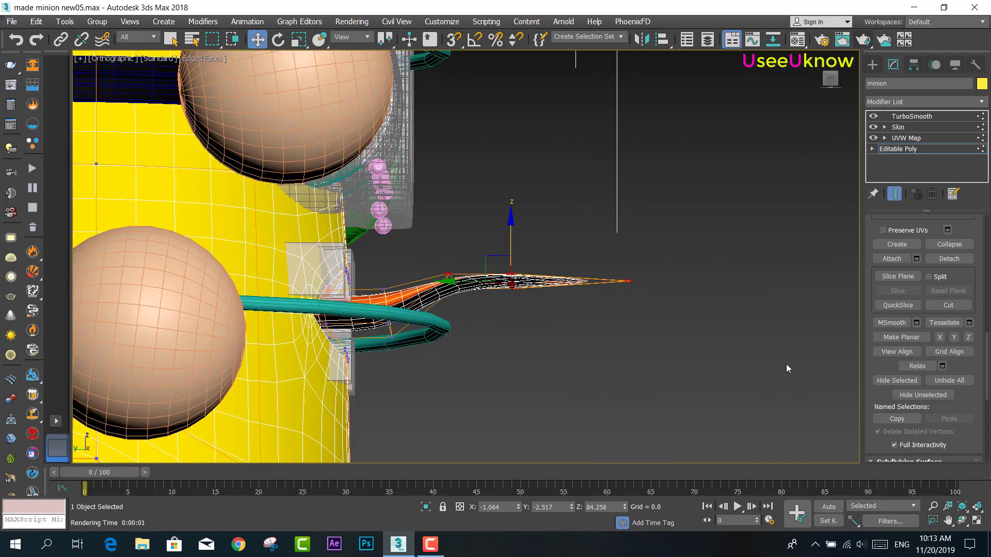
pyautogui.click(830, 79)
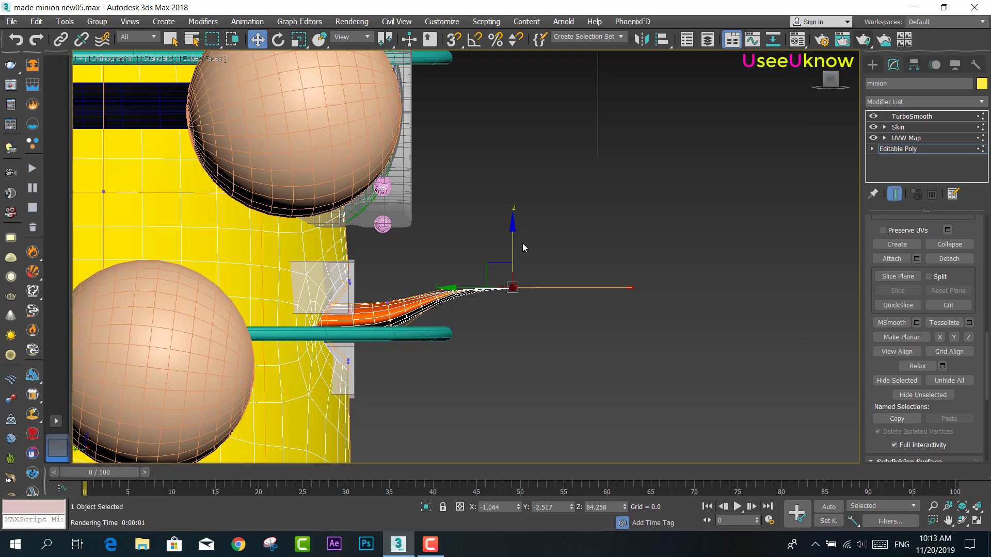
pyautogui.click(18, 40)
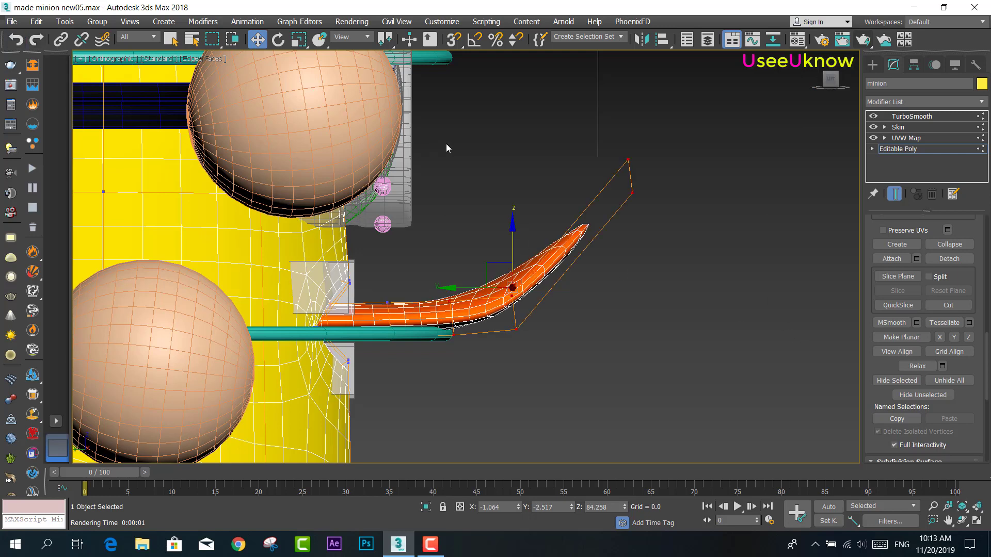
# Lower the hand-tip lattice point and rotate the surrounding lattice points to level the hand
pyautogui.moveTo(616, 165); pyautogui.dragTo(643, 188)
pyautogui.moveTo(631, 128); pyautogui.dragTo(659, 239)
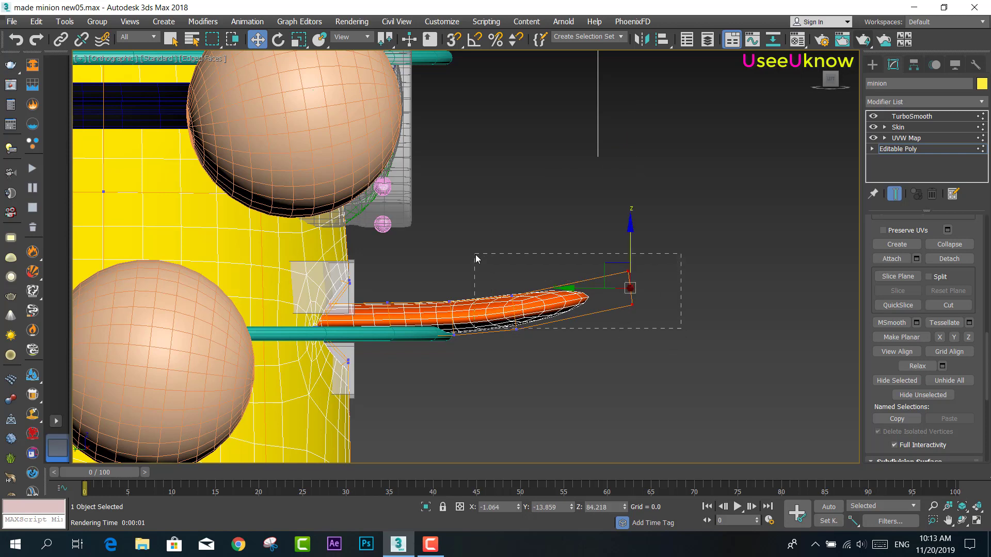
pyautogui.moveTo(475, 259); pyautogui.dragTo(494, 238)
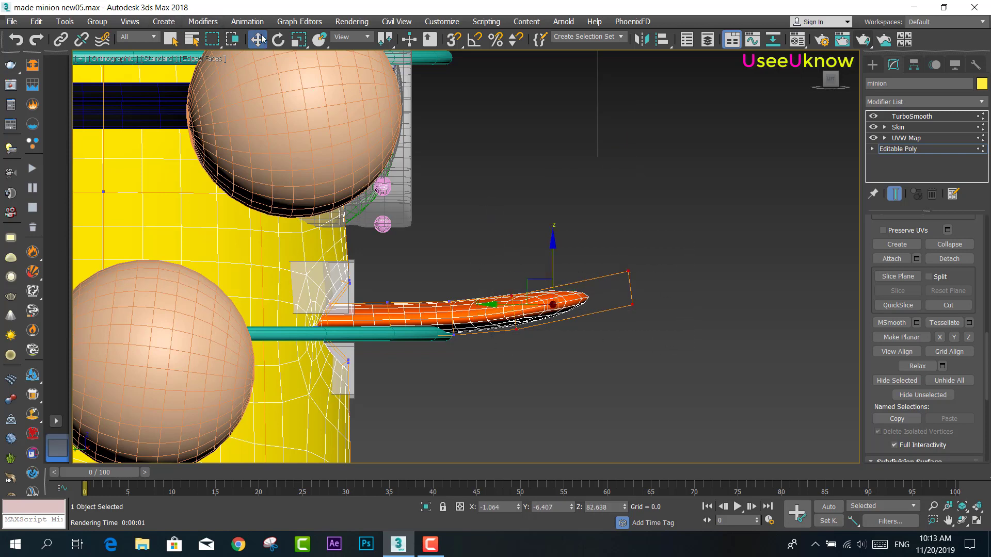
pyautogui.click(278, 39)
pyautogui.moveTo(572, 259); pyautogui.dragTo(586, 259)
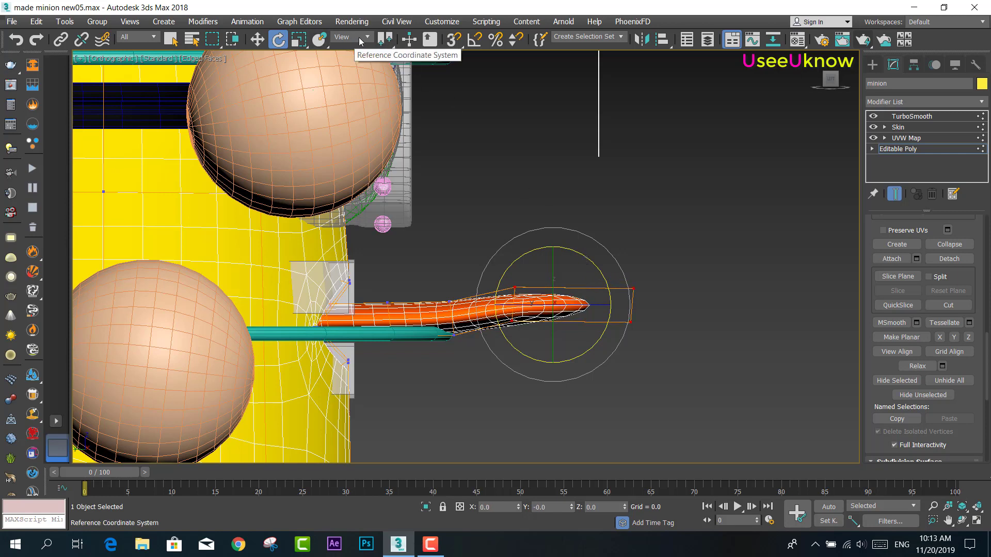
# Using the Rotate type-in, tilt the middle lattice points slightly to level the hand tip
pyautogui.rightClick(279, 40)
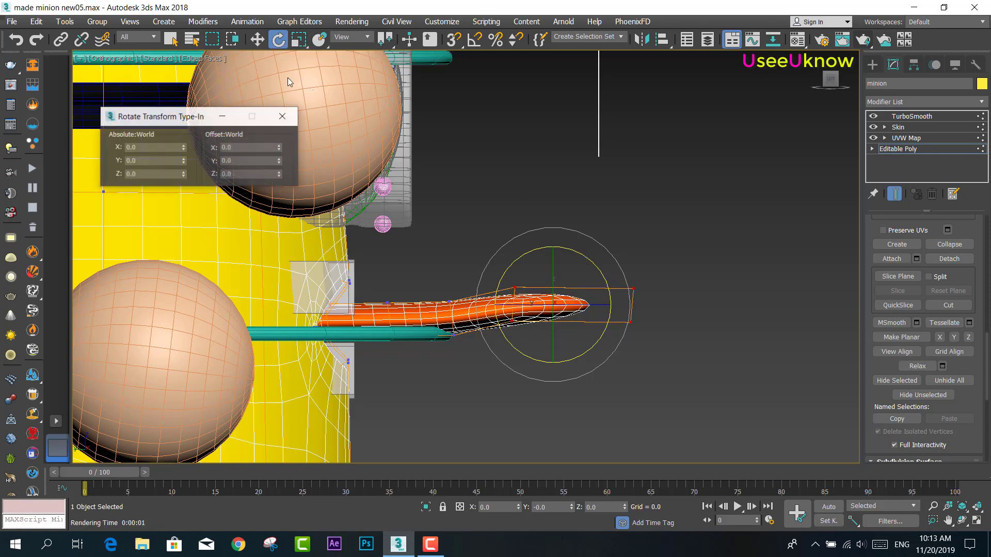
pyautogui.click(461, 262)
pyautogui.moveTo(671, 362); pyautogui.dragTo(672, 364)
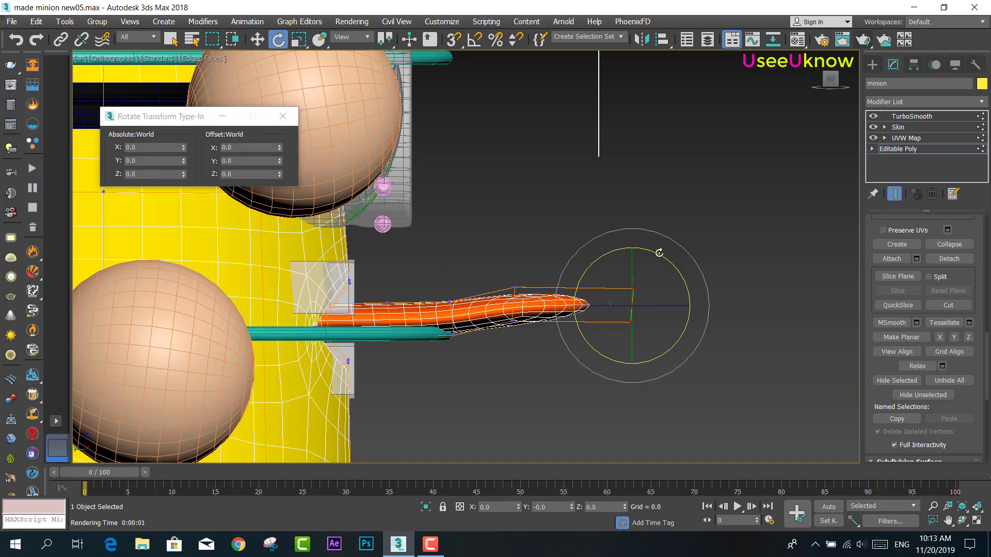
pyautogui.moveTo(561, 266); pyautogui.dragTo(506, 332)
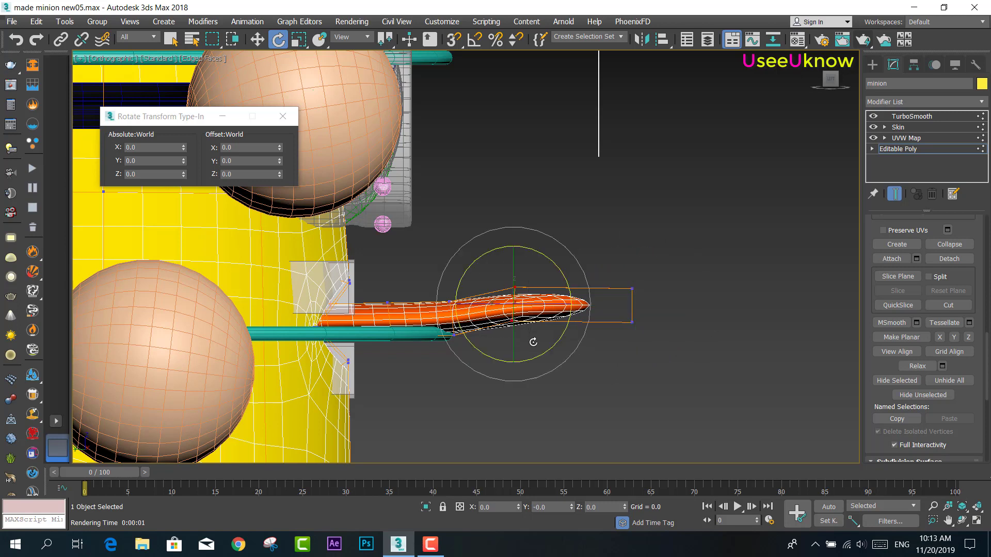
pyautogui.moveTo(551, 269); pyautogui.dragTo(549, 261)
pyautogui.click(282, 116)
# Toggle angle snap, then move the selected lattice points along the hand
pyautogui.press('s')
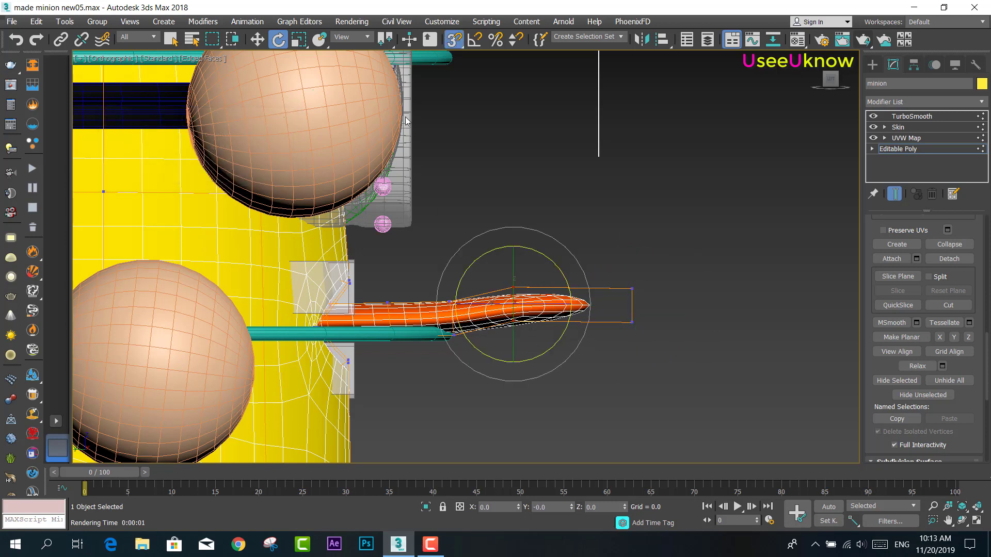
pyautogui.click(474, 41)
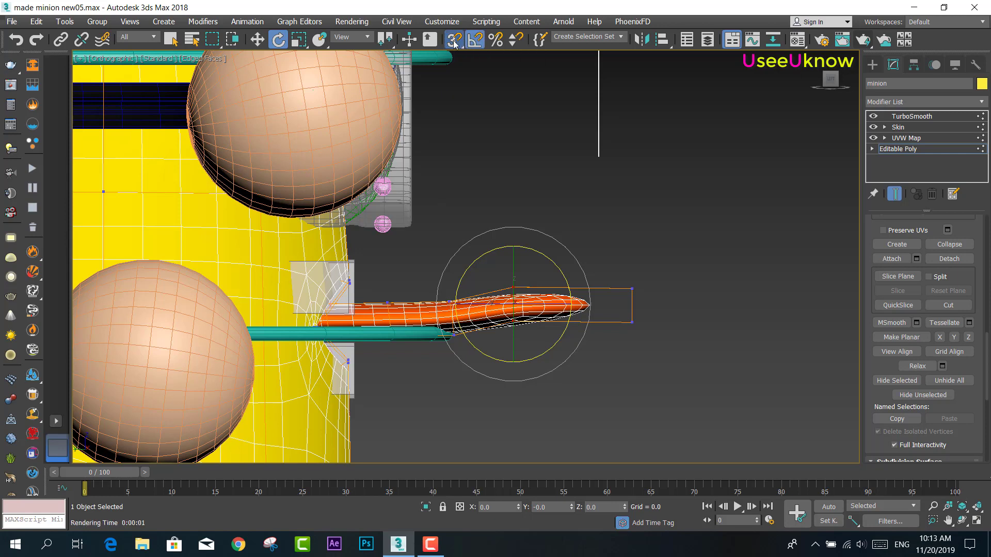
pyautogui.click(454, 41)
pyautogui.click(257, 39)
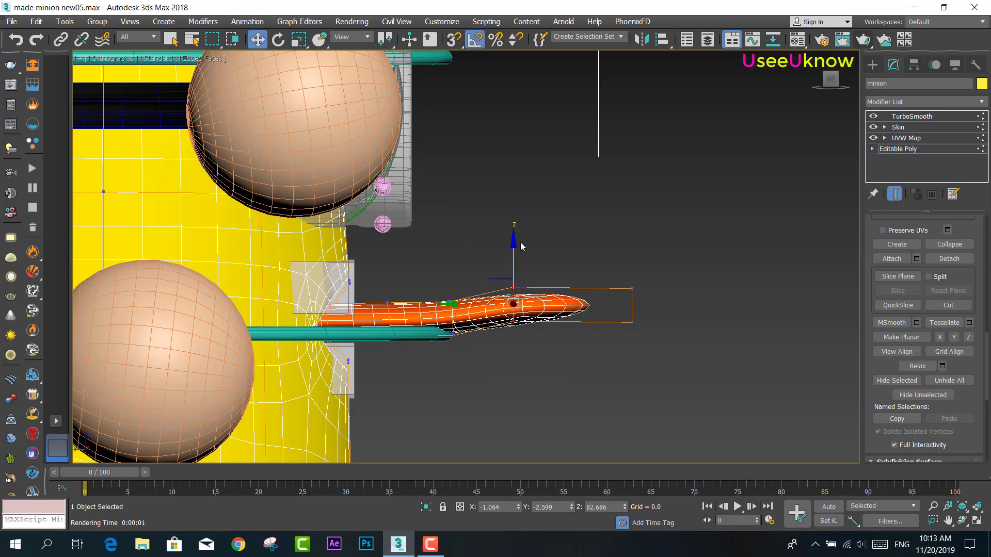
pyautogui.moveTo(511, 251)
pyautogui.mouseDown()
pyautogui.moveTo(549, 251)
pyautogui.moveTo(555, 263)
pyautogui.mouseUp()
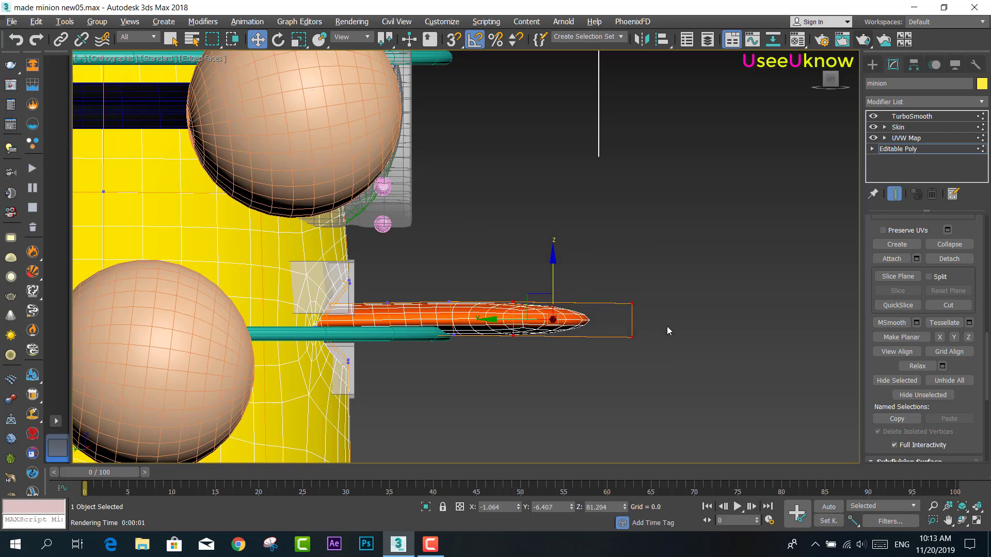
# Turn on See-Through display with Alt+X and select the vertices at the hand's end
pyautogui.hotkey('alt', 'x')
pyautogui.keyDown('alt'); pyautogui.moveTo(629, 349); pyautogui.dragTo(527, 341, button='middle'); pyautogui.keyUp('alt')
pyautogui.keyDown('alt'); pyautogui.moveTo(607, 371); pyautogui.dragTo(626, 366, button='middle'); pyautogui.keyUp('alt')
pyautogui.moveTo(638, 353)
pyautogui.mouseDown()
pyautogui.moveTo(421, 264)
pyautogui.moveTo(408, 247)
pyautogui.mouseUp()
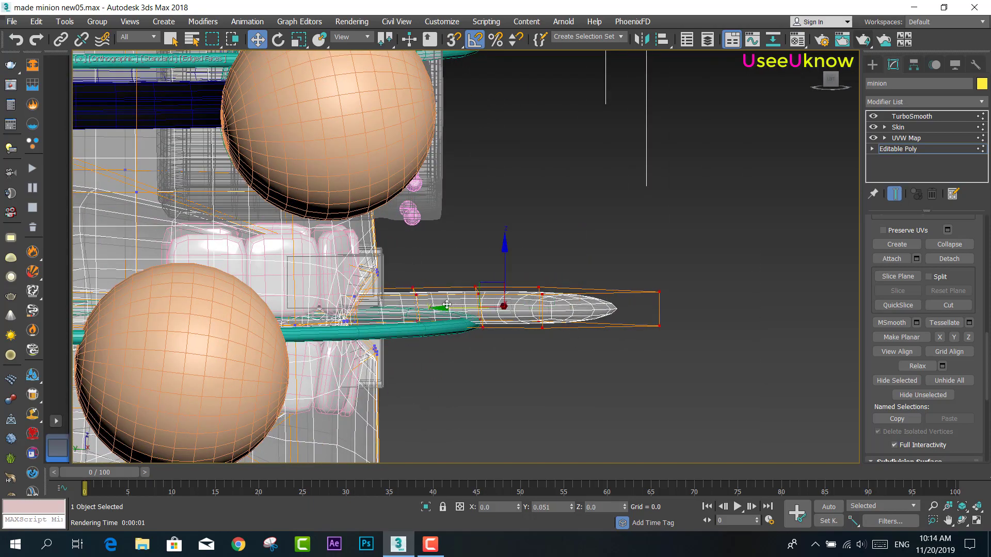
# Pull the hand-end vertices back toward the body and isolate the minion's base cage
pyautogui.moveTo(457, 308); pyautogui.dragTo(287, 294)
pyautogui.moveTo(287, 294); pyautogui.dragTo(466, 401, button='middle')
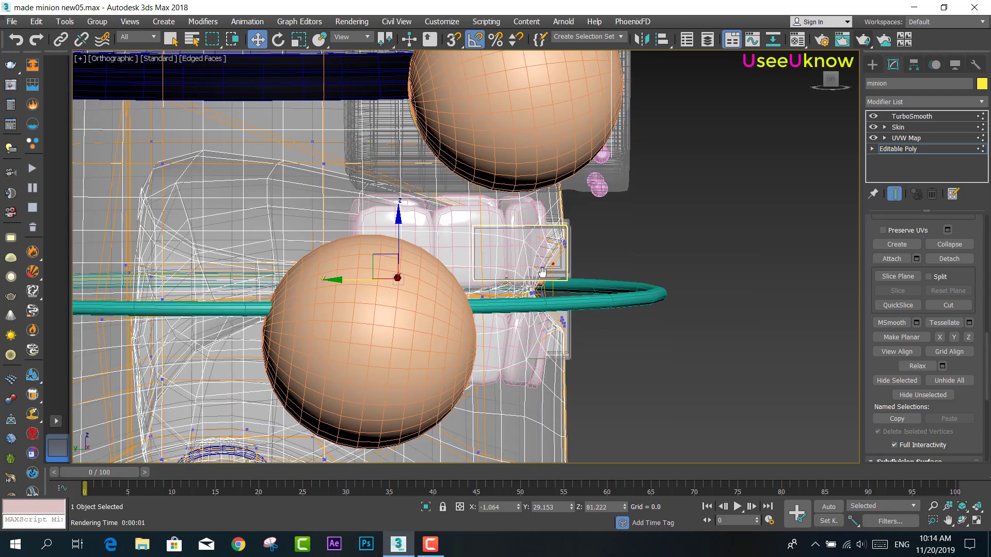
pyautogui.click(425, 506)
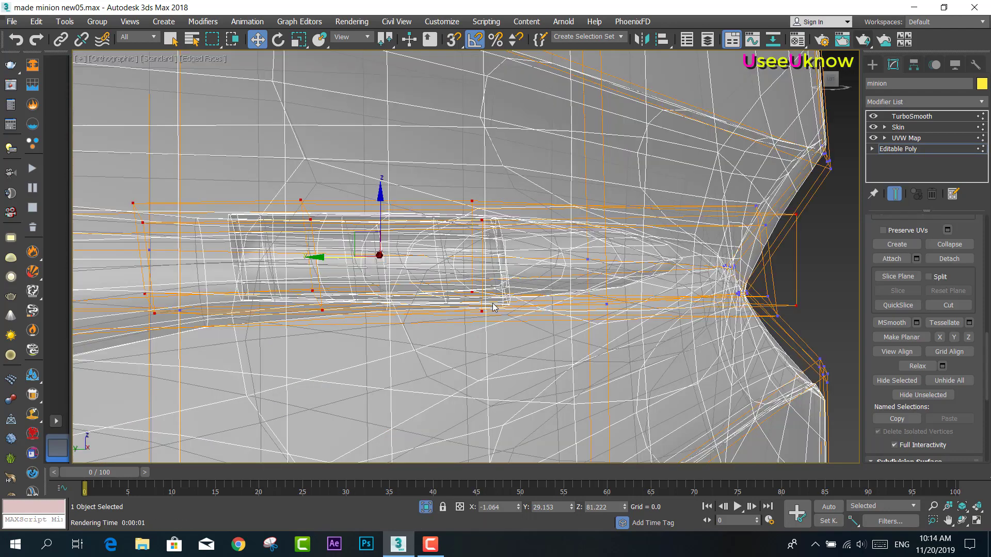
pyautogui.scroll(-2, 512, 301)
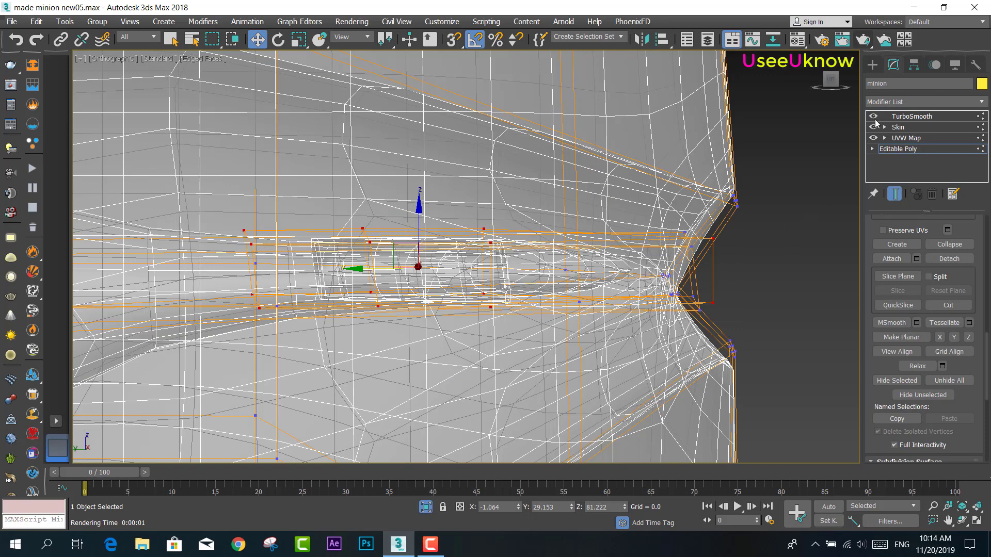
pyautogui.click(894, 193)
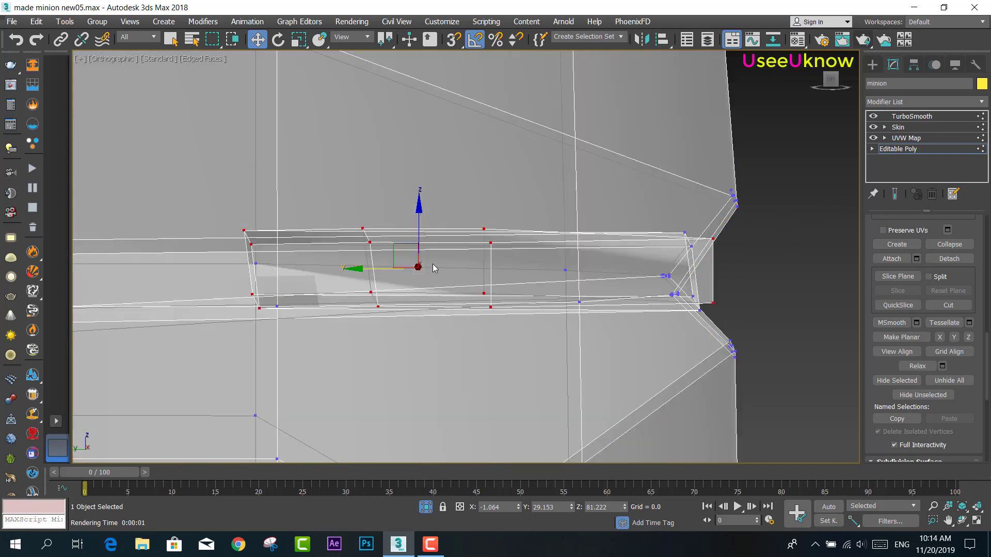
# Slide the mouth-slot vertices toward the corner, including two more corner vertices
pyautogui.moveTo(405, 256); pyautogui.dragTo(896, 262)
pyautogui.moveTo(735, 290); pyautogui.dragTo(669, 285, button='middle')
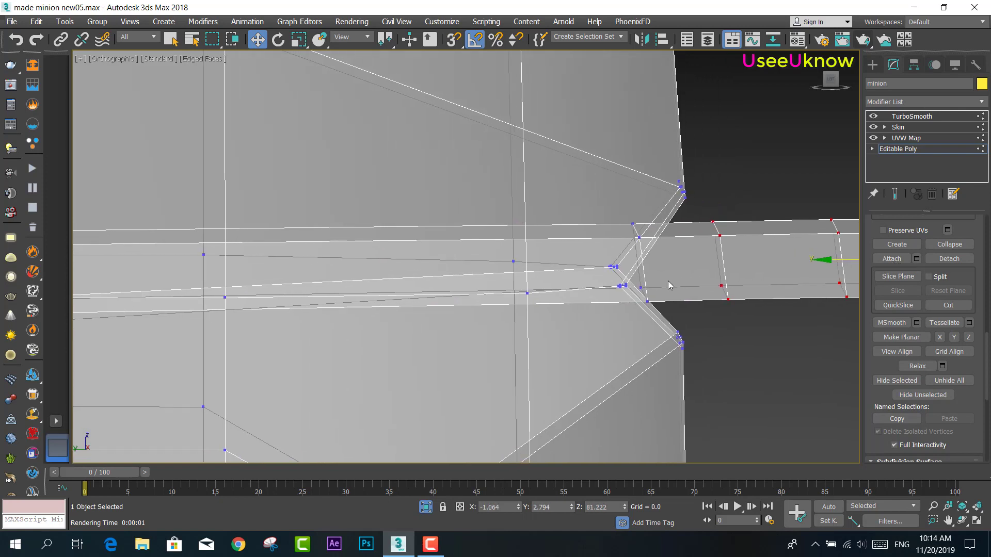
pyautogui.keyDown('ctrl'); pyautogui.moveTo(626, 215); pyautogui.dragTo(662, 318); pyautogui.keyUp('ctrl')
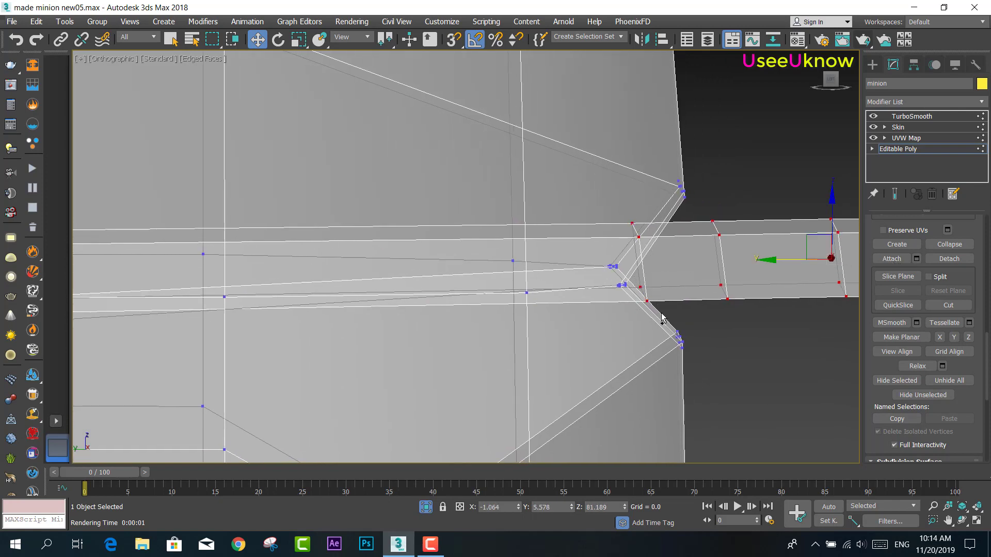
pyautogui.moveTo(779, 261); pyautogui.dragTo(172, 276)
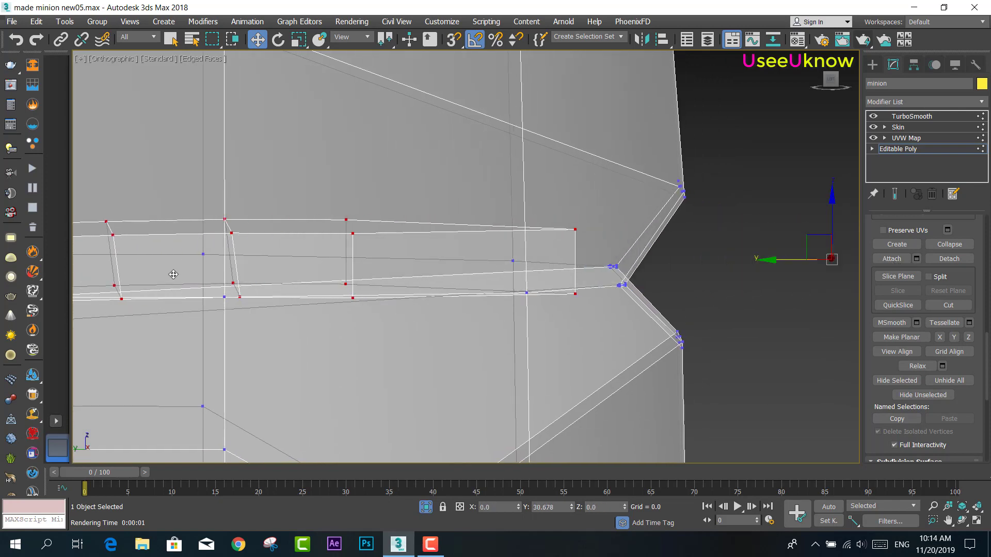
pyautogui.scroll(-3, 355, 272)
pyautogui.moveTo(355, 272); pyautogui.dragTo(424, 280, button='middle')
pyautogui.moveTo(392, 270); pyautogui.dragTo(365, 271)
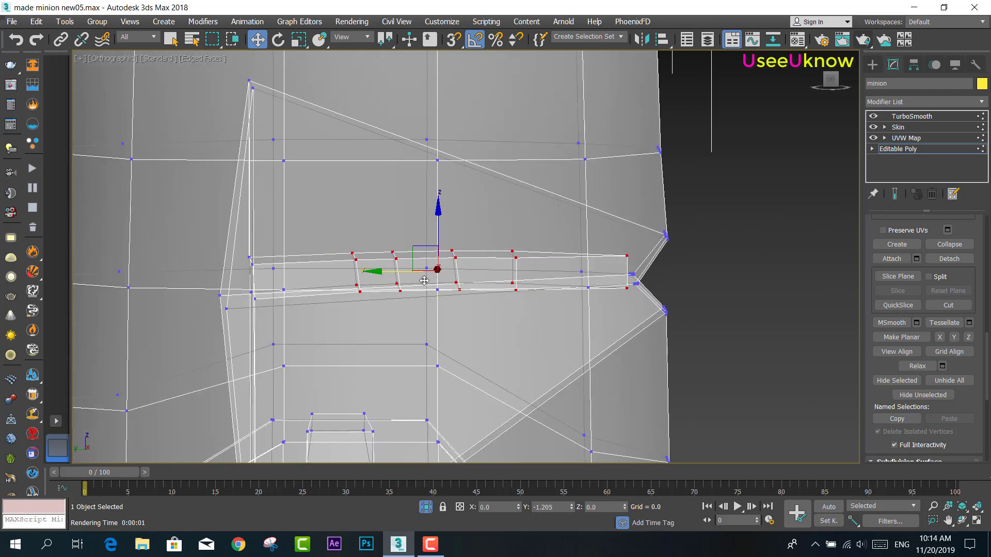
# From the Left view, lower the selected slot vertices and slide them along the slot
pyautogui.click(830, 79)
pyautogui.moveTo(412, 211); pyautogui.dragTo(415, 216)
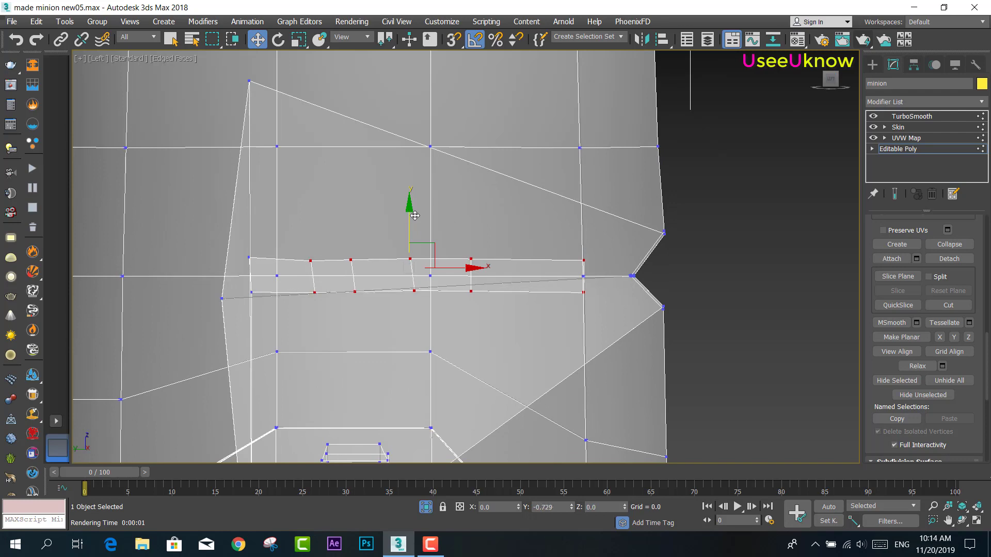
pyautogui.moveTo(598, 266); pyautogui.dragTo(590, 286, button='middle')
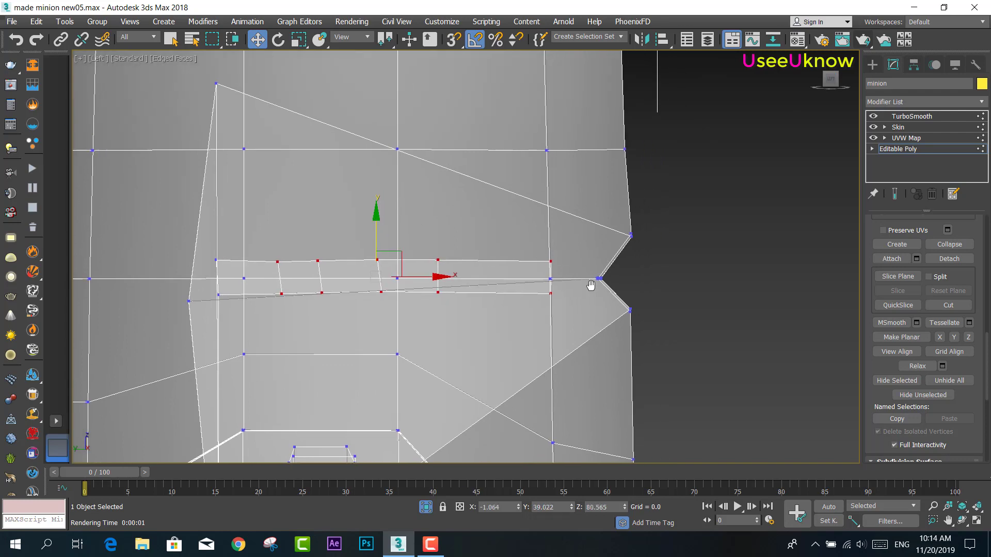
pyautogui.moveTo(411, 277); pyautogui.dragTo(532, 289)
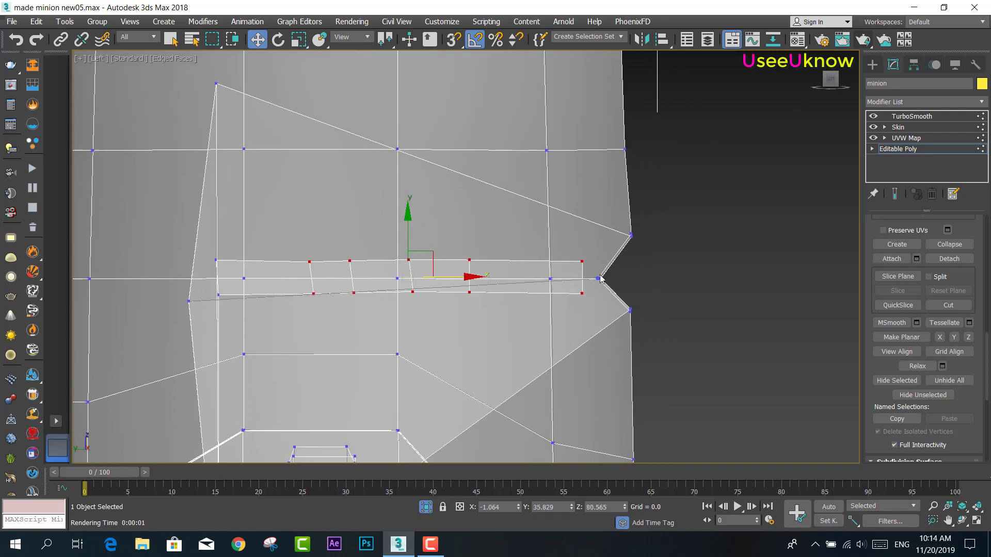
pyautogui.keyDown('alt'); pyautogui.moveTo(600, 278); pyautogui.dragTo(408, 219, button='middle'); pyautogui.keyUp('alt')
pyautogui.moveTo(407, 220); pyautogui.dragTo(408, 244)
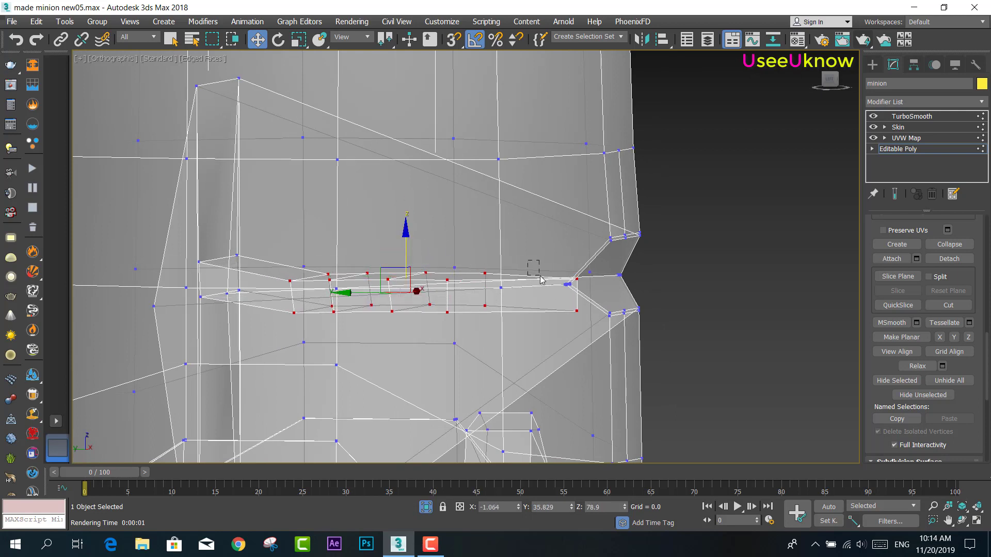
# Lower the single vertex at the slot's inner corner slightly
pyautogui.click(549, 295)
pyautogui.scroll(3, 564, 302)
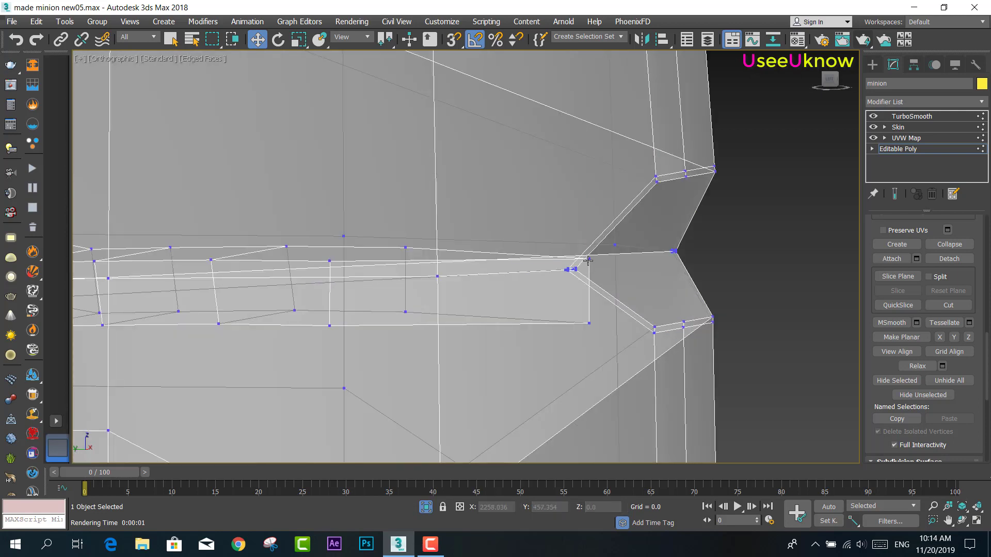
pyautogui.click(587, 261)
pyautogui.moveTo(588, 242); pyautogui.dragTo(588, 266)
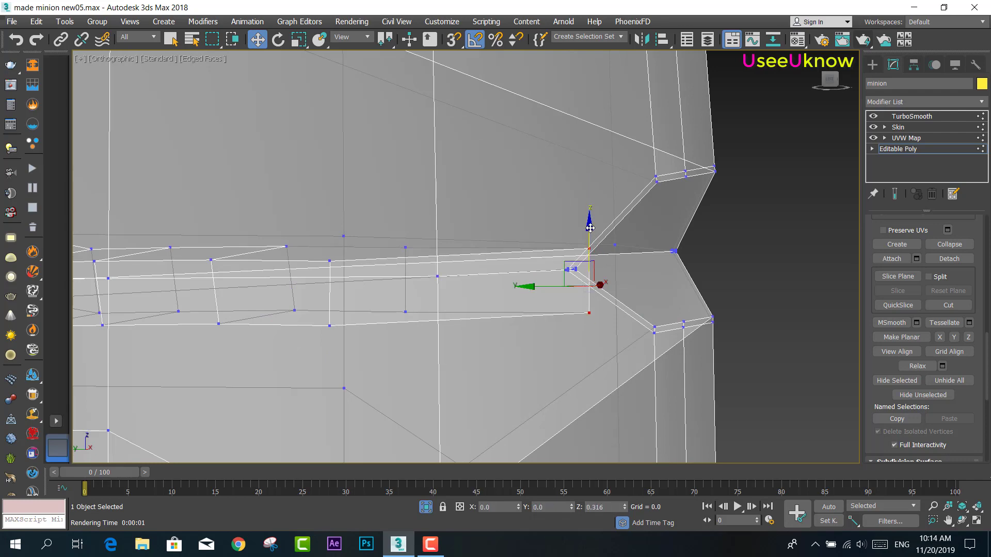
pyautogui.moveTo(589, 266)
pyautogui.keyDown('alt'); pyautogui.mouseDown(button='middle')
pyautogui.moveTo(568, 257)
pyautogui.moveTo(593, 253)
pyautogui.mouseUp(button='middle'); pyautogui.keyUp('alt')
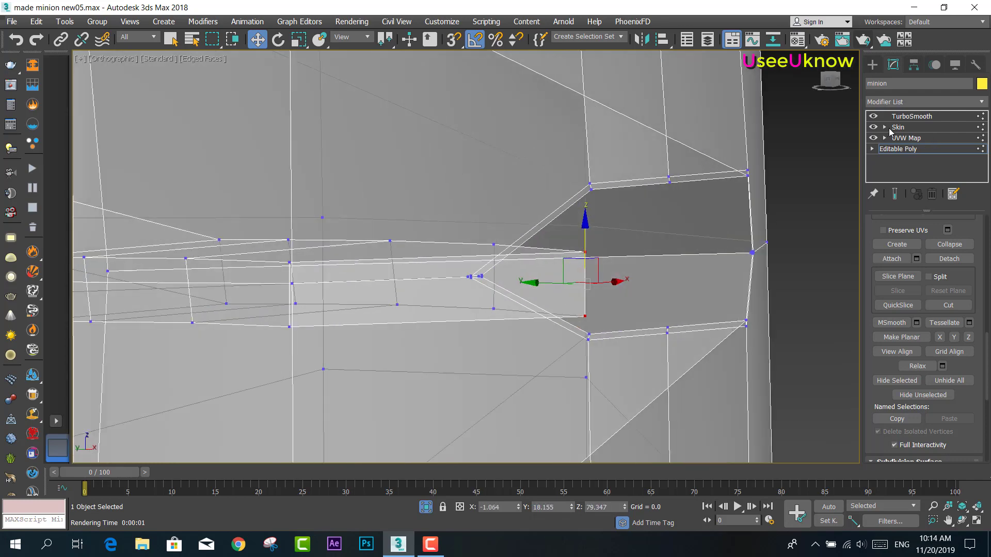
# Show the TurboSmooth result, exit isolation and frame the whole minion face
pyautogui.click(900, 116)
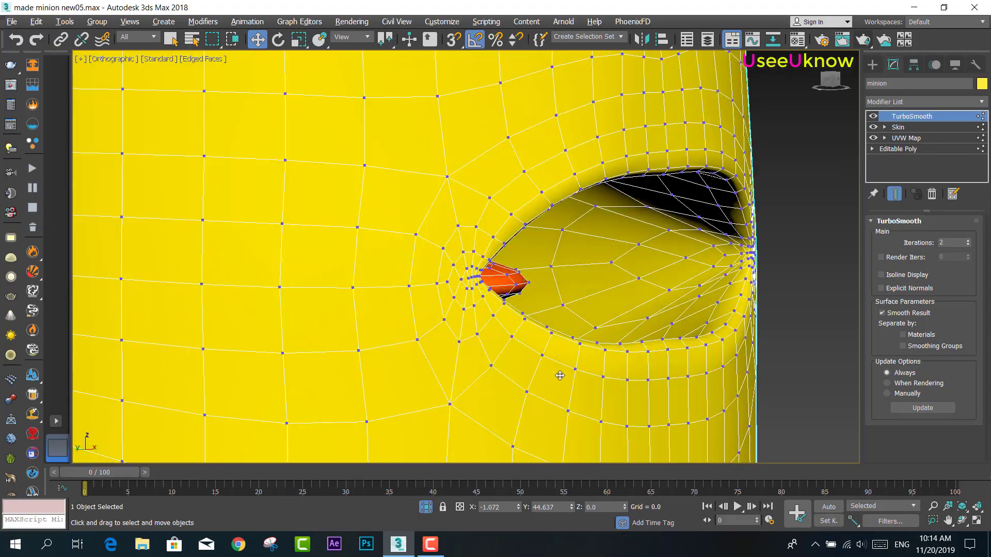
pyautogui.scroll(-3, 560, 376)
pyautogui.scroll(1, 548, 347)
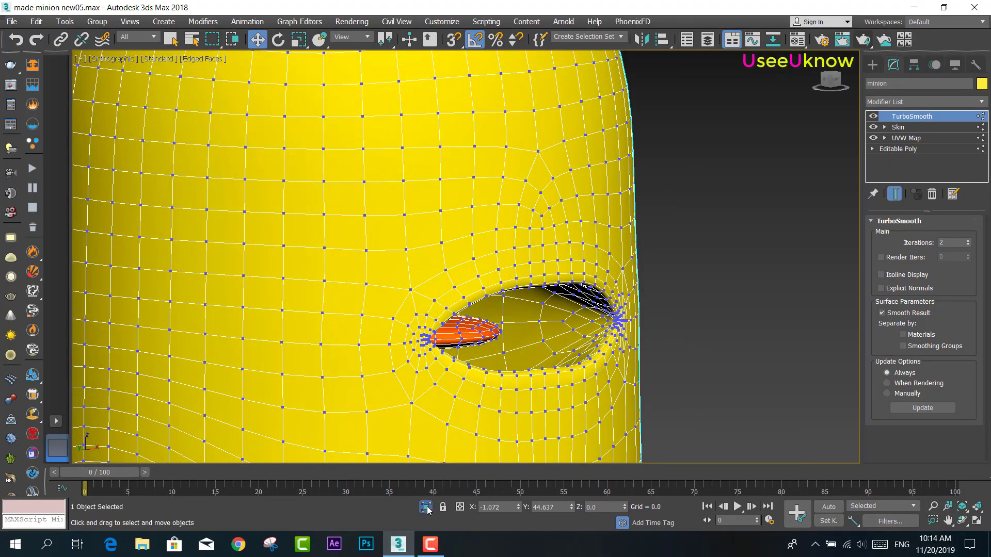
pyautogui.click(425, 507)
pyautogui.moveTo(455, 309); pyautogui.dragTo(454, 346, button='middle')
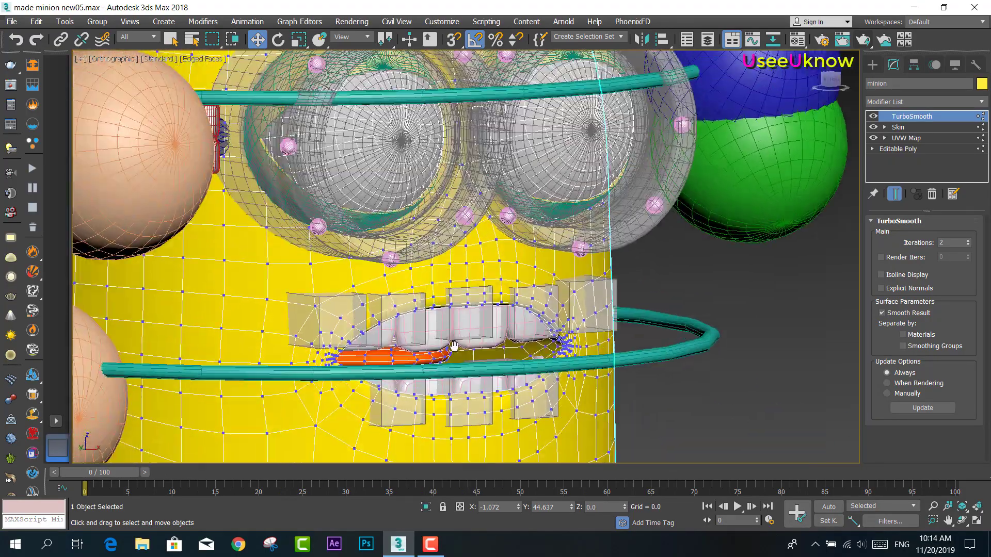
pyautogui.scroll(-2, 454, 345)
pyautogui.scroll(-1, 443, 330)
pyautogui.scroll(-2, 430, 308)
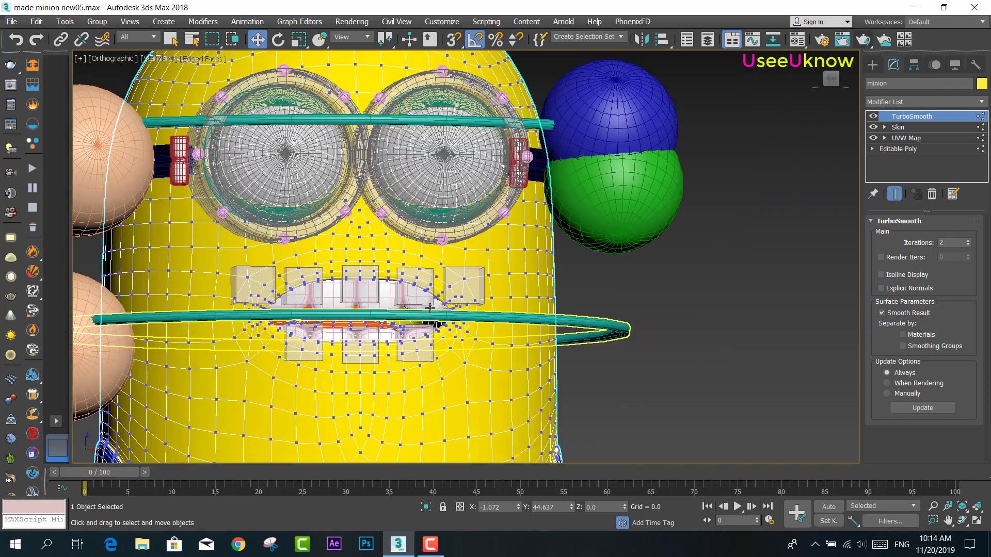
pyautogui.moveTo(430, 308); pyautogui.dragTo(492, 328, button='middle')
# Show the smoothed end result, render a test image of the face, close it and zoom to the mouth
pyautogui.click(892, 192)
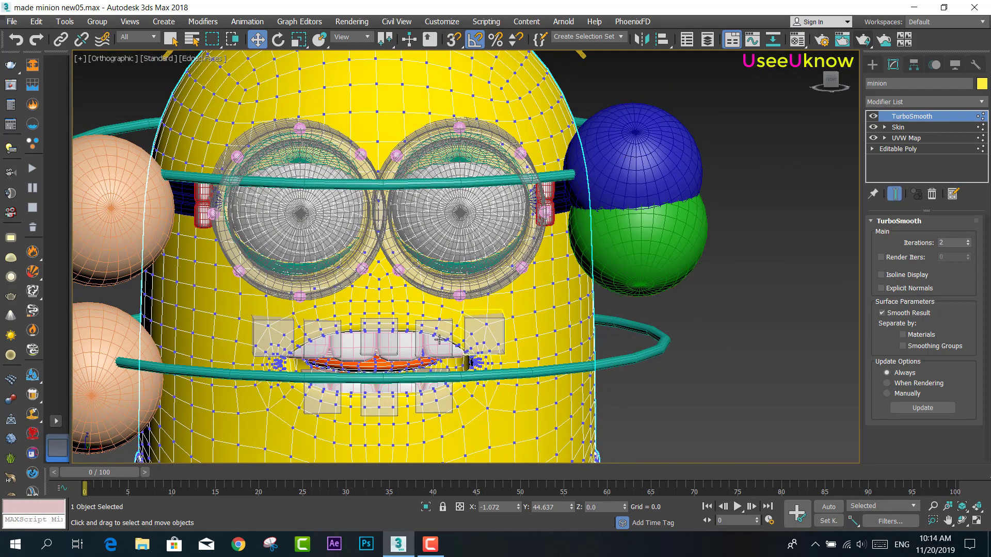
pyautogui.click(863, 40)
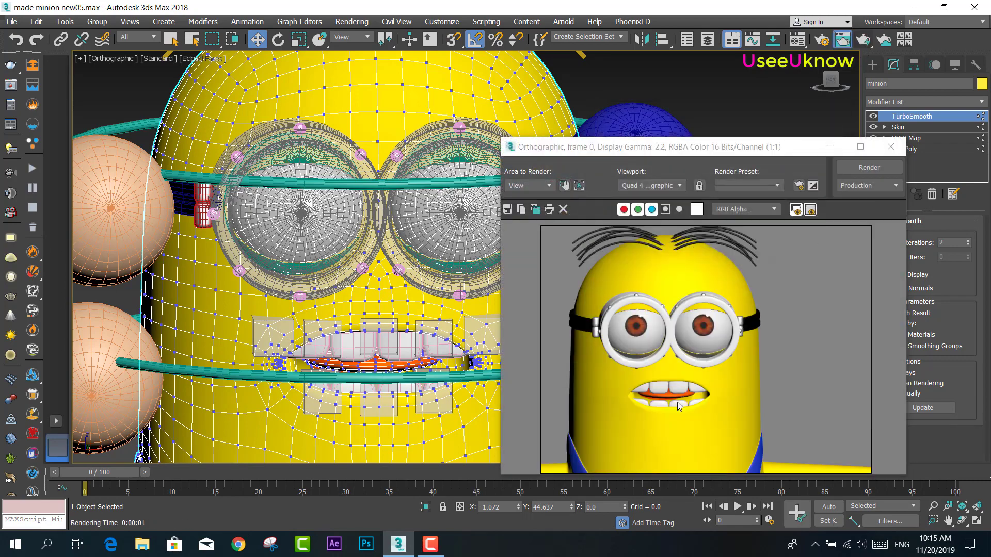
pyautogui.click(890, 147)
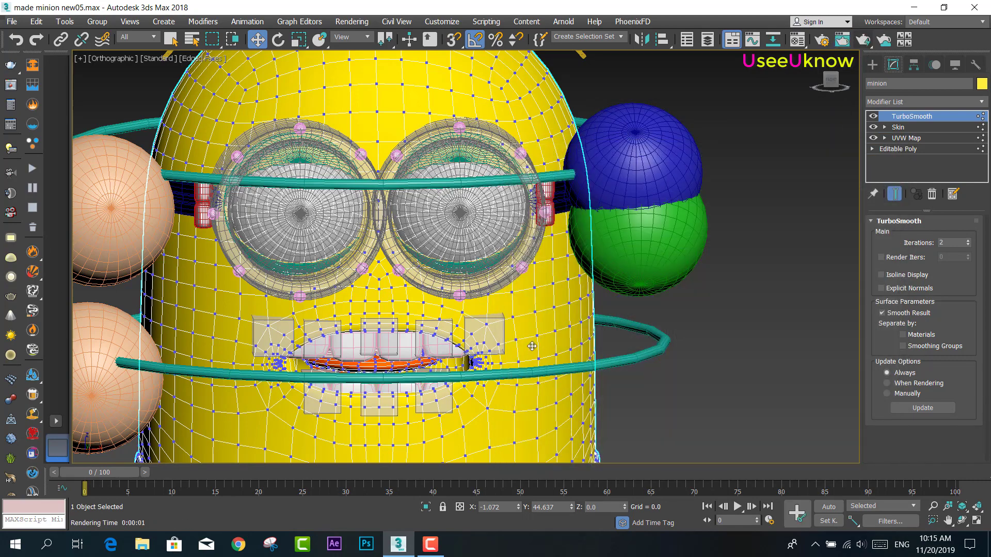
pyautogui.click(425, 507)
pyautogui.scroll(3, 485, 279)
pyautogui.scroll(3, 482, 261)
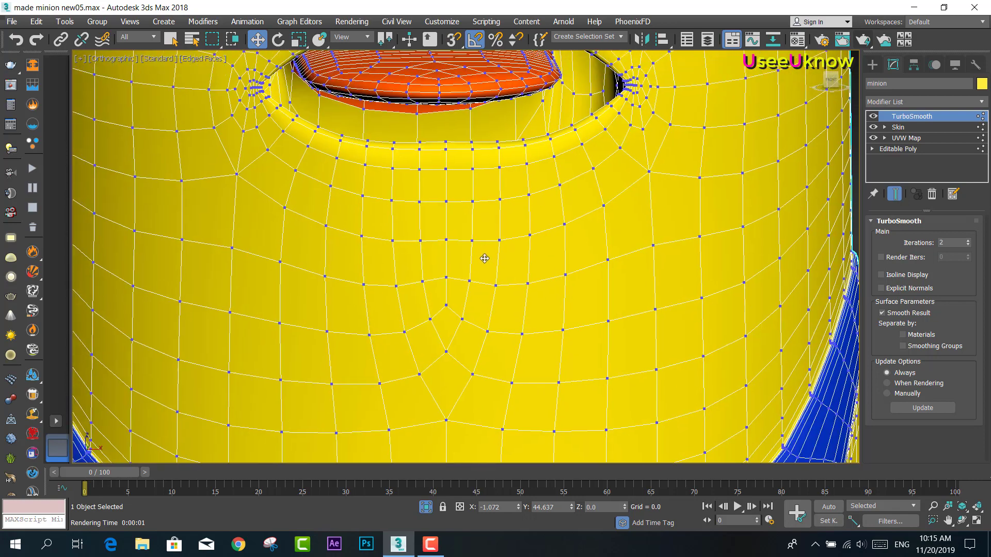
pyautogui.scroll(2, 480, 258)
pyautogui.moveTo(480, 258); pyautogui.dragTo(541, 328, button='middle')
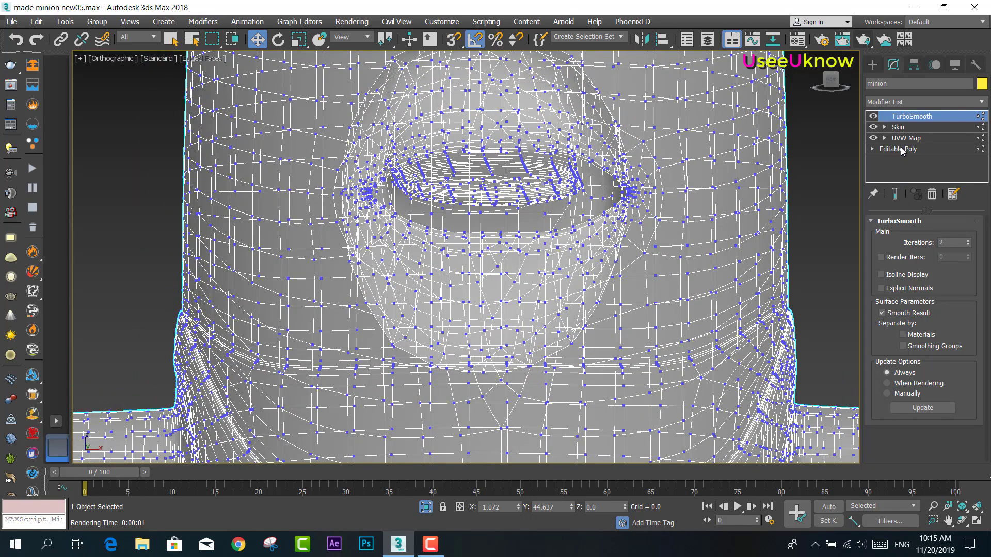
# Return to editing the base cage vertices and switch to the Left view
pyautogui.click(902, 150)
pyautogui.scroll(1, 519, 236)
pyautogui.scroll(3, 519, 235)
pyautogui.scroll(2, 519, 235)
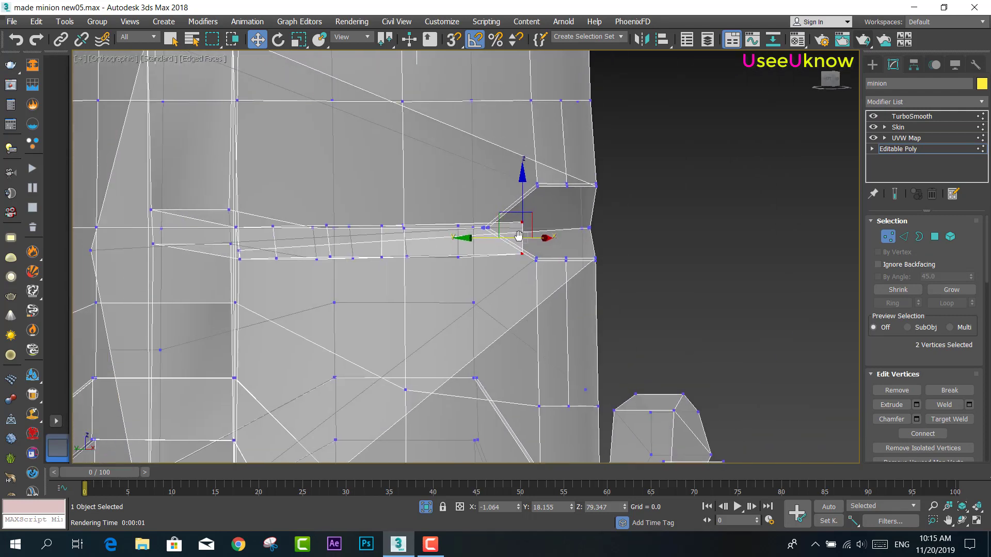
pyautogui.keyDown('alt'); pyautogui.moveTo(518, 236); pyautogui.dragTo(539, 245, button='middle'); pyautogui.keyUp('alt')
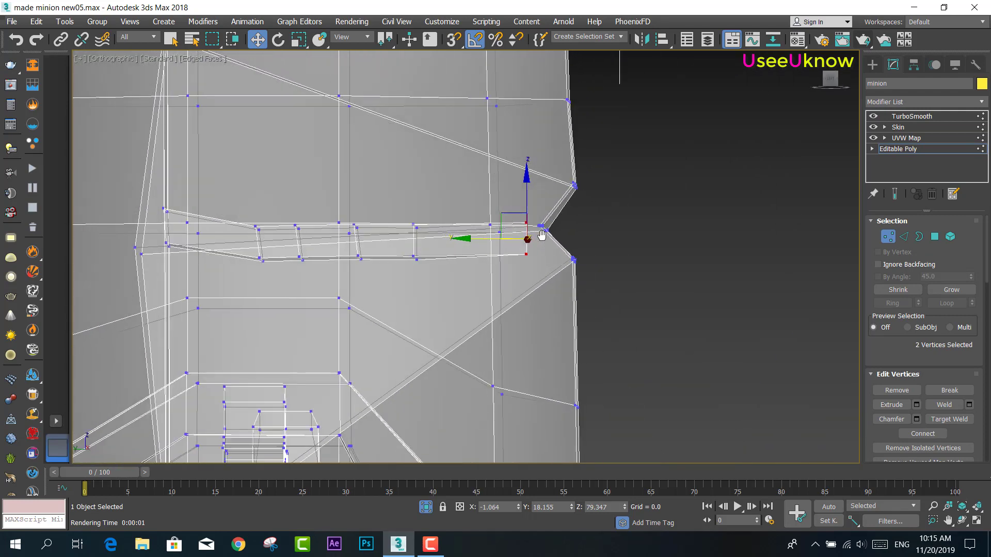
pyautogui.click(831, 80)
# Select four vertices in the middle of the mouth slot and shift them slightly left
pyautogui.keyDown('ctrl'); pyautogui.moveTo(475, 226); pyautogui.dragTo(454, 281); pyautogui.keyUp('ctrl')
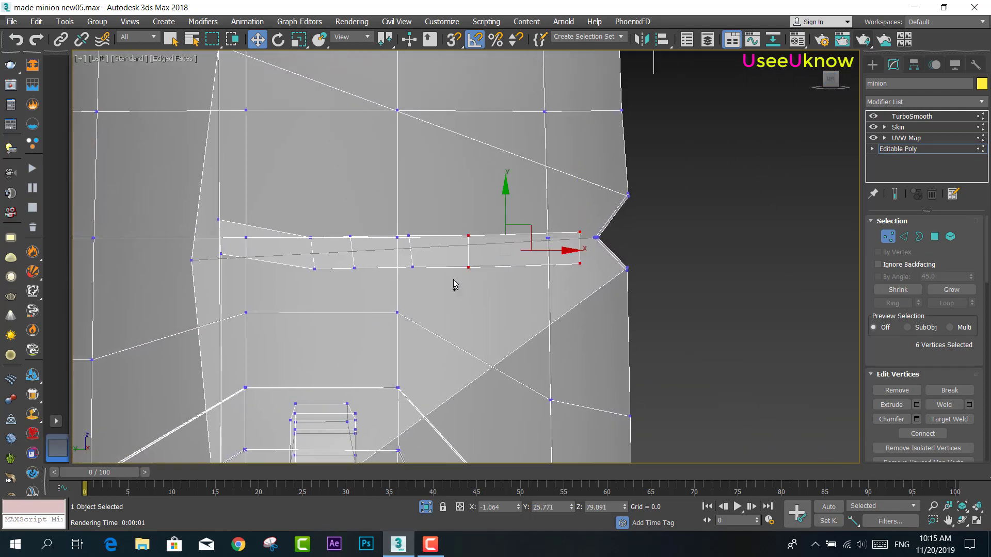
pyautogui.moveTo(427, 248); pyautogui.dragTo(379, 236)
pyautogui.moveTo(297, 235)
pyautogui.mouseDown()
pyautogui.moveTo(437, 245)
pyautogui.moveTo(435, 277)
pyautogui.mouseUp()
pyautogui.click(455, 236)
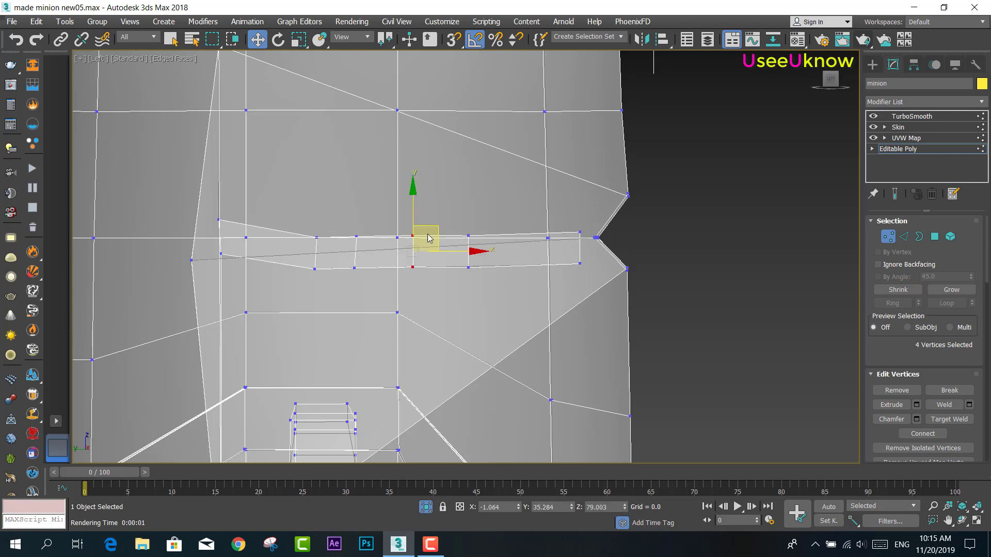
pyautogui.moveTo(413, 206); pyautogui.dragTo(414, 215)
pyautogui.hotkey('ctrl', 'z')
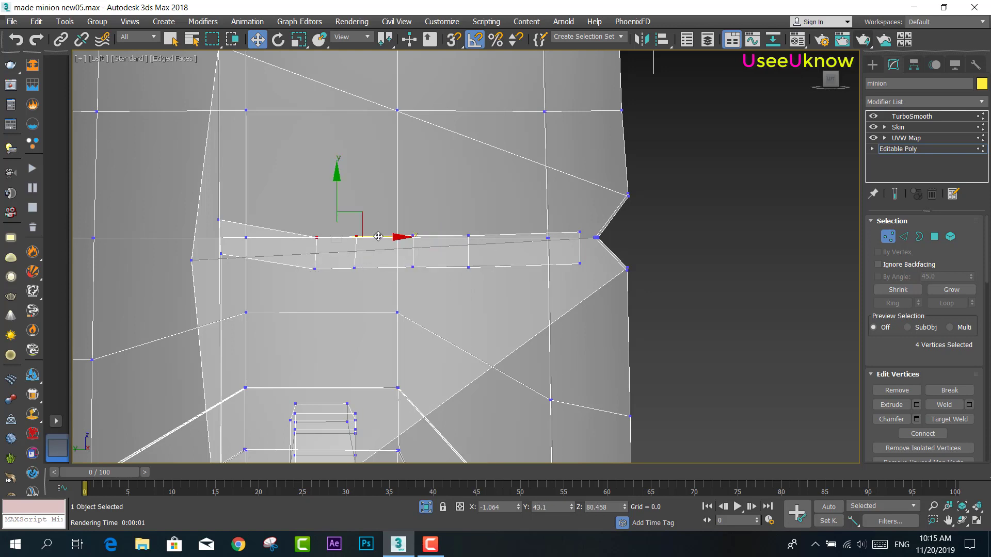
pyautogui.moveTo(378, 237); pyautogui.dragTo(373, 237)
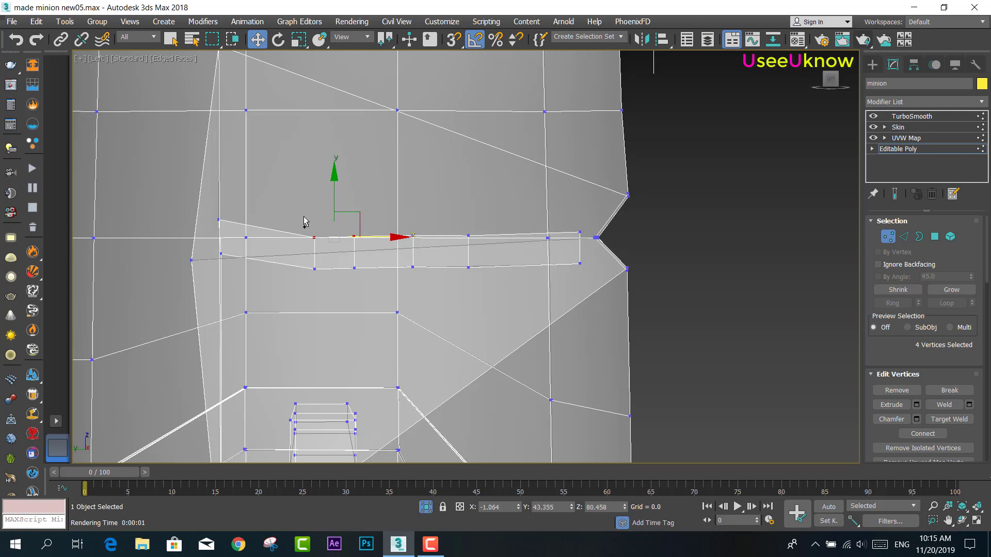
# Lower eight slot vertices plus the right columns, then spread the vertex columns rightward
pyautogui.moveTo(306, 220); pyautogui.dragTo(361, 281)
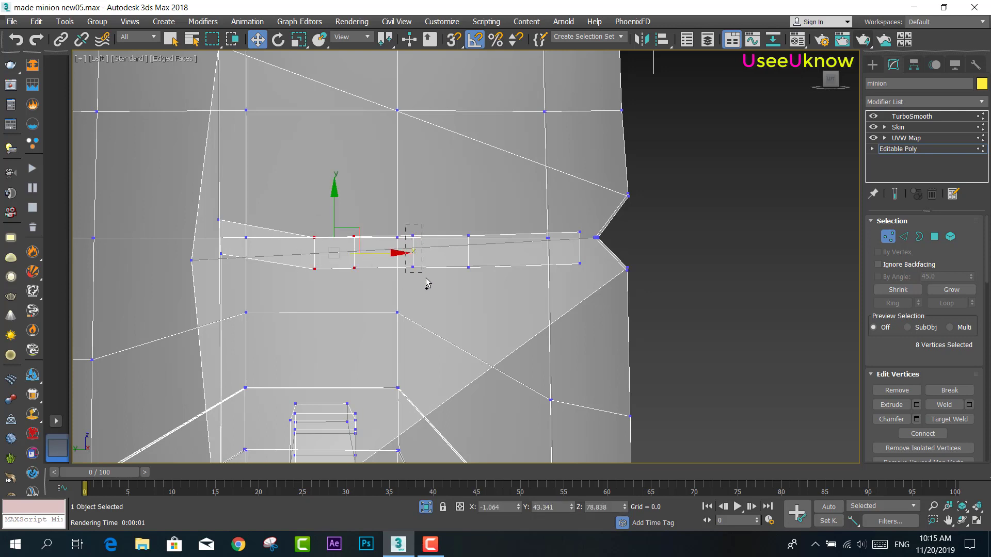
pyautogui.keyDown('ctrl'); pyautogui.moveTo(427, 282); pyautogui.dragTo(488, 287); pyautogui.keyUp('ctrl')
pyautogui.moveTo(388, 197); pyautogui.dragTo(388, 211)
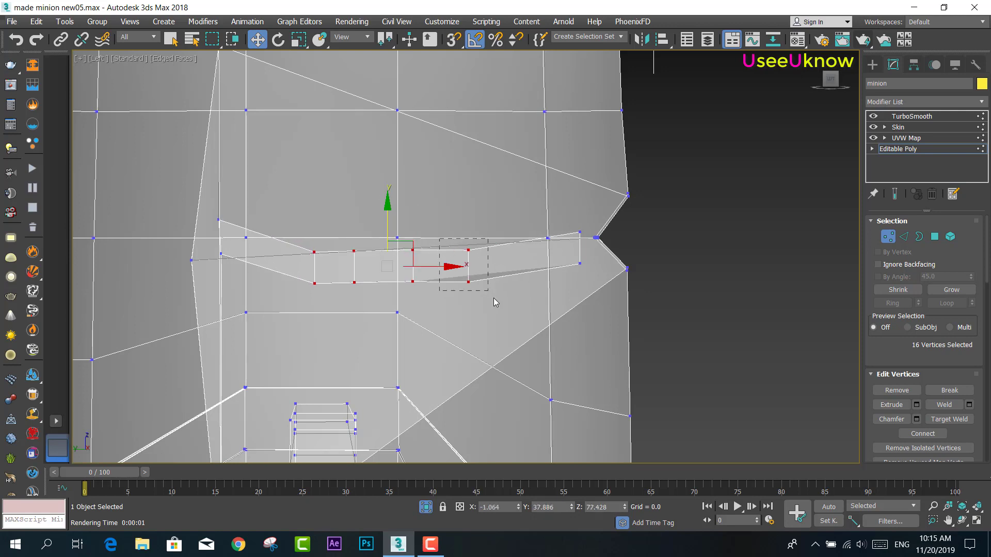
pyautogui.moveTo(494, 303); pyautogui.dragTo(504, 265)
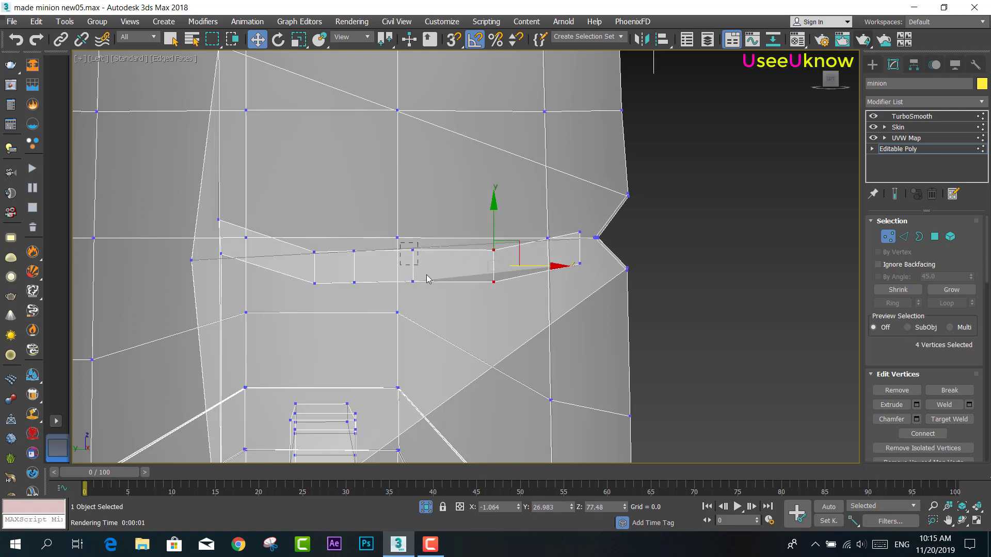
pyautogui.moveTo(431, 289)
pyautogui.mouseDown()
pyautogui.moveTo(402, 243)
pyautogui.moveTo(444, 294)
pyautogui.mouseUp()
pyautogui.click(410, 246)
pyautogui.moveTo(441, 255); pyautogui.dragTo(455, 256)
pyautogui.moveTo(379, 299); pyautogui.dragTo(378, 298)
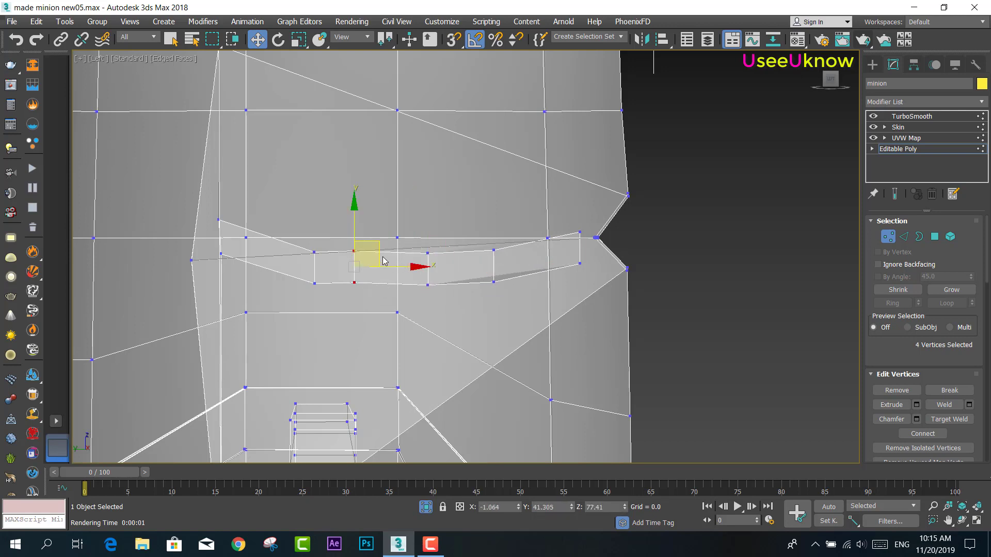
pyautogui.moveTo(379, 257); pyautogui.dragTo(397, 257)
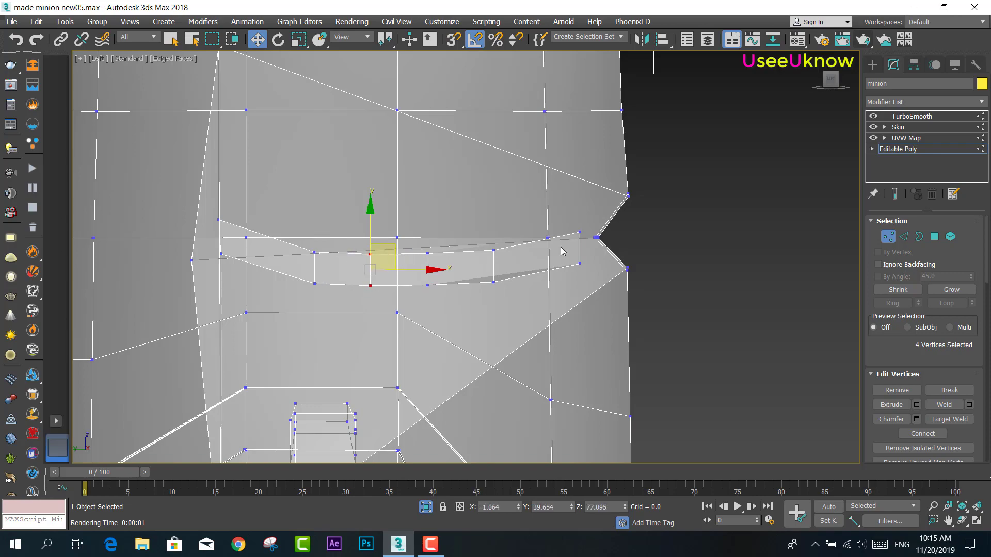
pyautogui.keyDown('alt'); pyautogui.moveTo(566, 254); pyautogui.dragTo(467, 230, button='middle'); pyautogui.keyUp('alt')
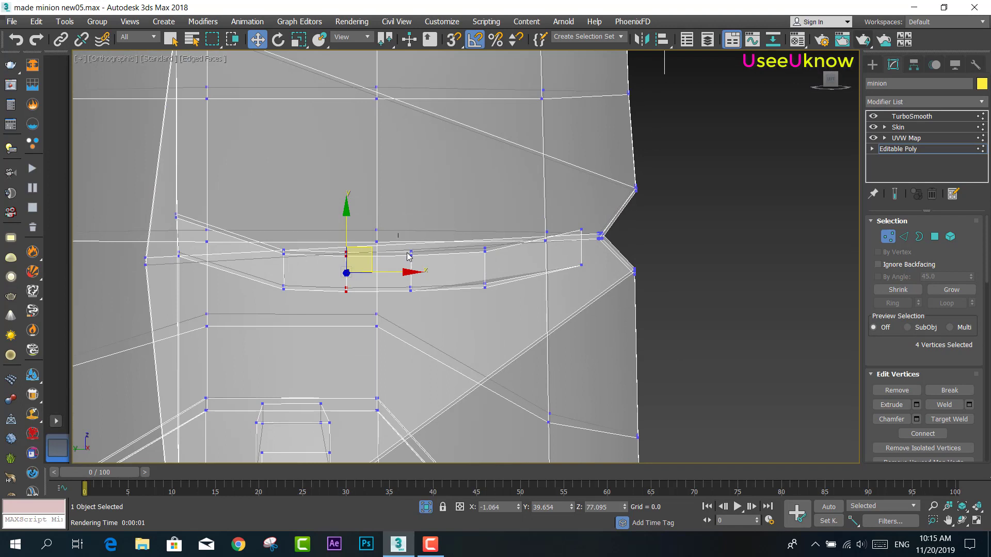
# Slide the mouth-loop and corner vertices toward the mouth corner, checking the smoothed result
pyautogui.moveTo(400, 245); pyautogui.dragTo(493, 314)
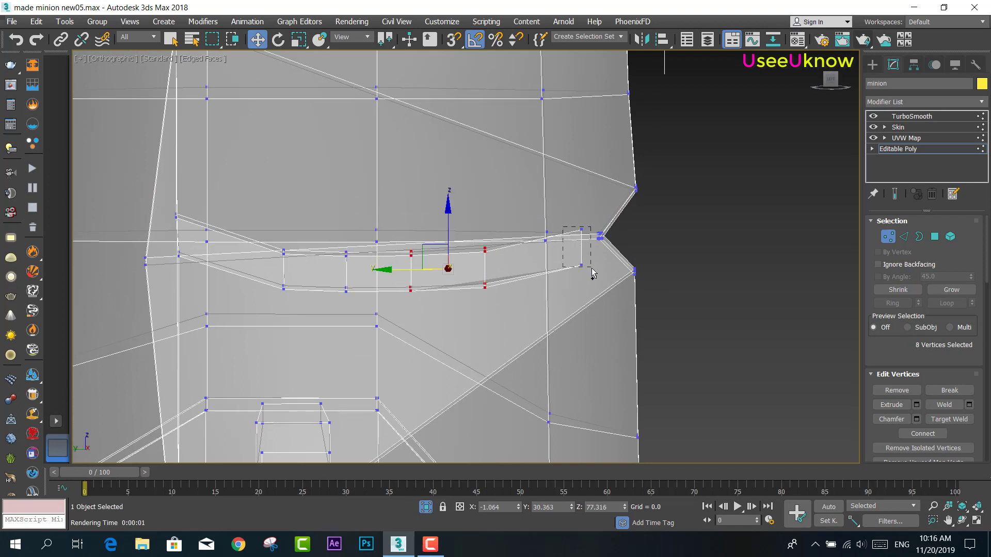
pyautogui.keyDown('ctrl'); pyautogui.moveTo(592, 272); pyautogui.dragTo(591, 270); pyautogui.keyUp('ctrl')
pyautogui.moveTo(446, 264); pyautogui.dragTo(474, 265)
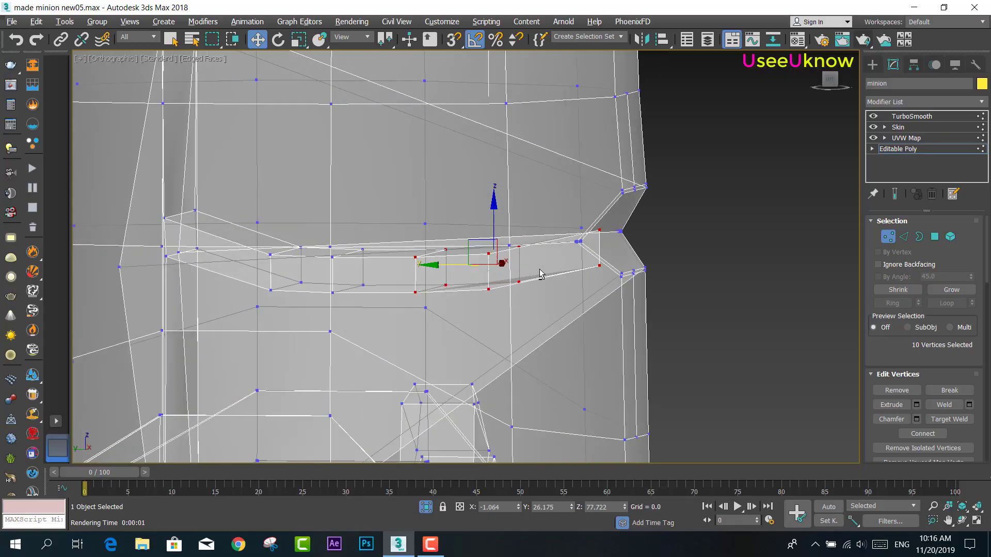
pyautogui.click(896, 194)
pyautogui.moveTo(664, 250)
pyautogui.keyDown('alt'); pyautogui.mouseDown(button='middle')
pyautogui.moveTo(614, 266)
pyautogui.moveTo(689, 243)
pyautogui.mouseUp(button='middle'); pyautogui.keyUp('alt')
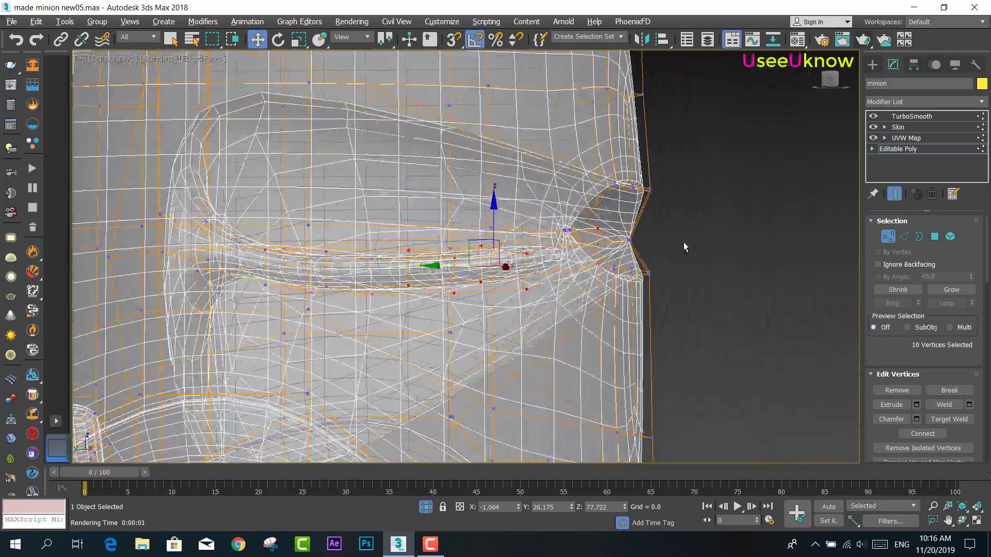
pyautogui.click(896, 195)
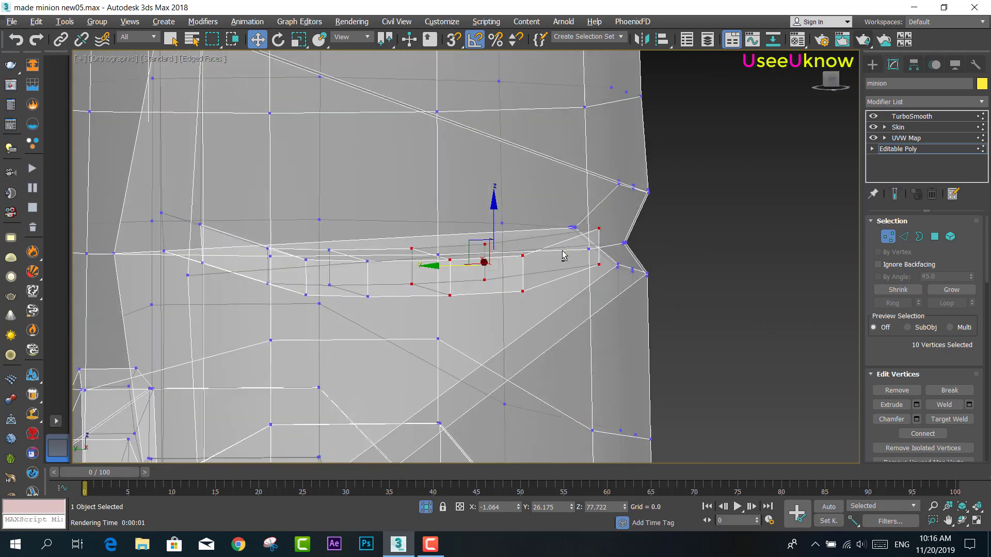
# Select the lower lip vertices and lower them slightly
pyautogui.moveTo(379, 246); pyautogui.dragTo(281, 239, button='middle')
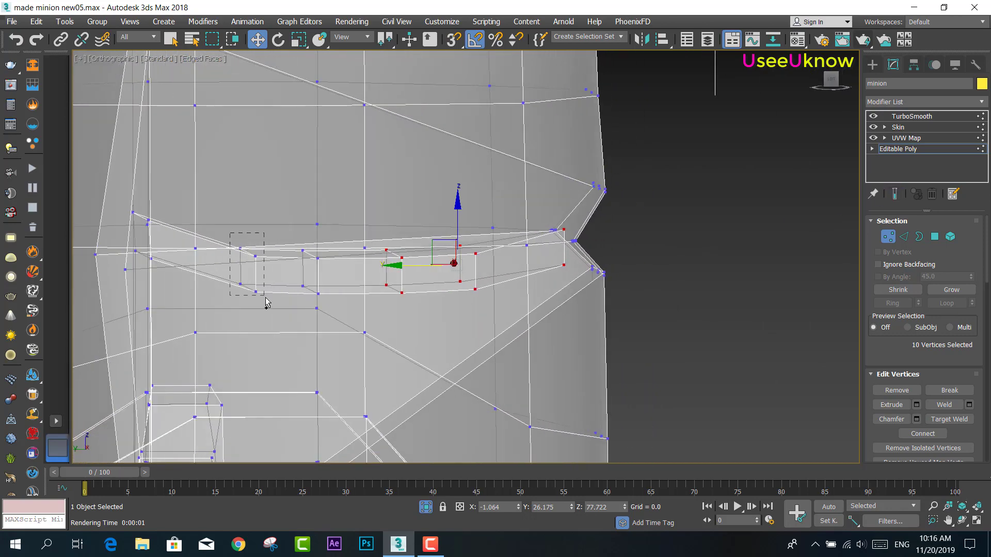
pyautogui.keyDown('ctrl'); pyautogui.moveTo(266, 302); pyautogui.dragTo(266, 302); pyautogui.keyUp('ctrl')
pyautogui.keyDown('ctrl'); pyautogui.moveTo(327, 294); pyautogui.dragTo(327, 296); pyautogui.keyUp('ctrl')
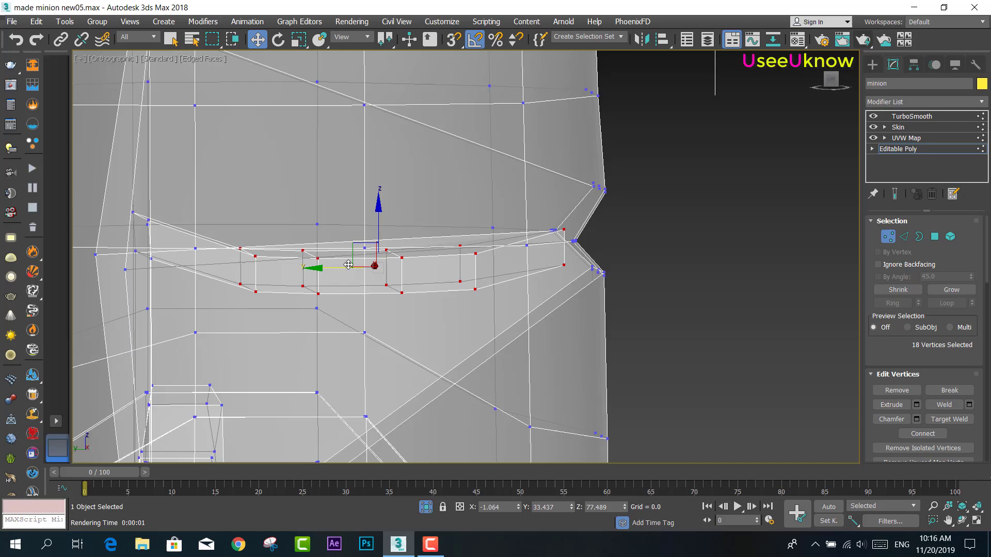
pyautogui.click(382, 227)
pyautogui.hotkey('ctrl', 'z')
pyautogui.keyDown('alt'); pyautogui.moveTo(377, 228); pyautogui.dragTo(393, 246, button='middle'); pyautogui.keyUp('alt')
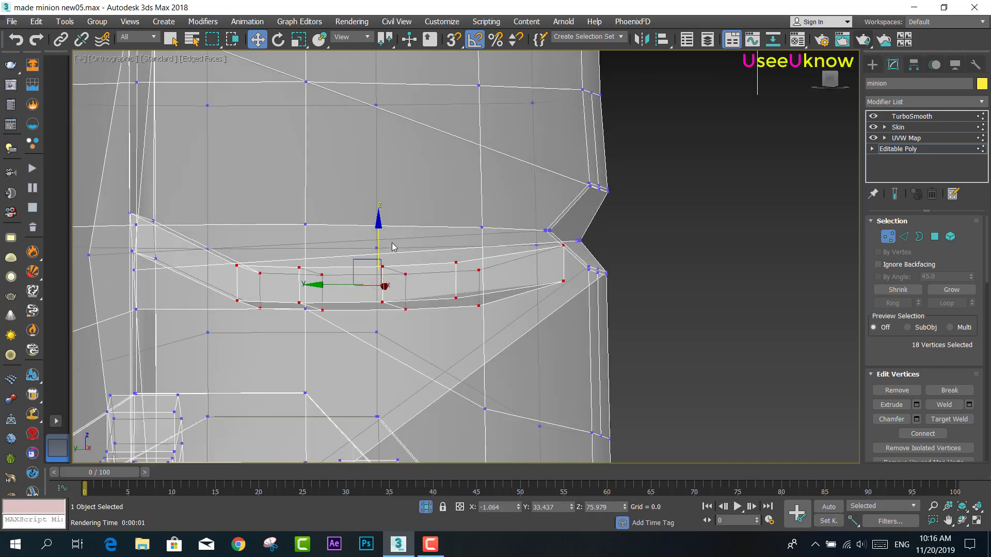
# Preview the smoothed mouth shape and return to solid shaded display
pyautogui.click(895, 194)
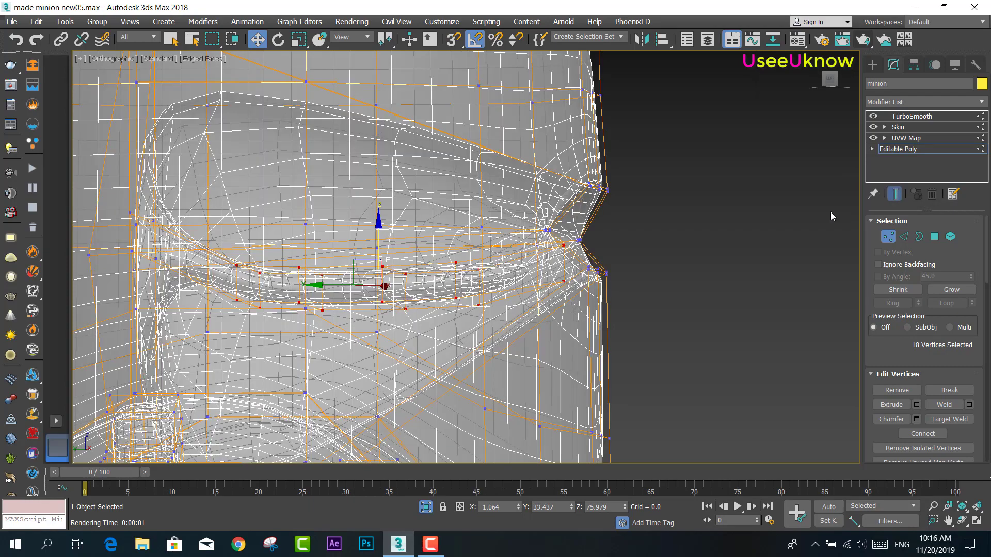
pyautogui.keyDown('alt'); pyautogui.moveTo(547, 266); pyautogui.dragTo(522, 273, button='middle'); pyautogui.keyUp('alt')
pyautogui.hotkey('alt', 'x')
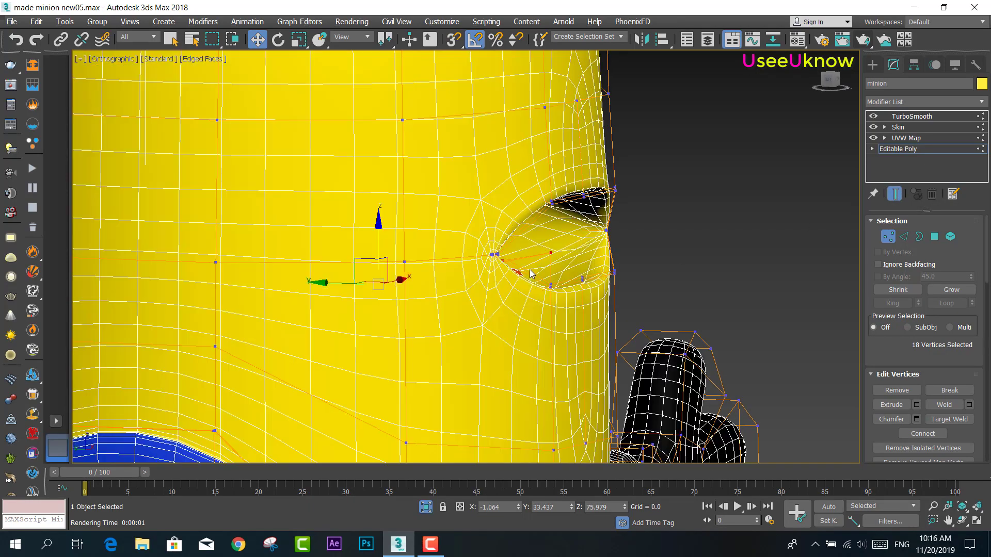
# Unisolate the minion, frame the mouth, render two test images and close the render window
pyautogui.click(424, 507)
pyautogui.scroll(1, 491, 331)
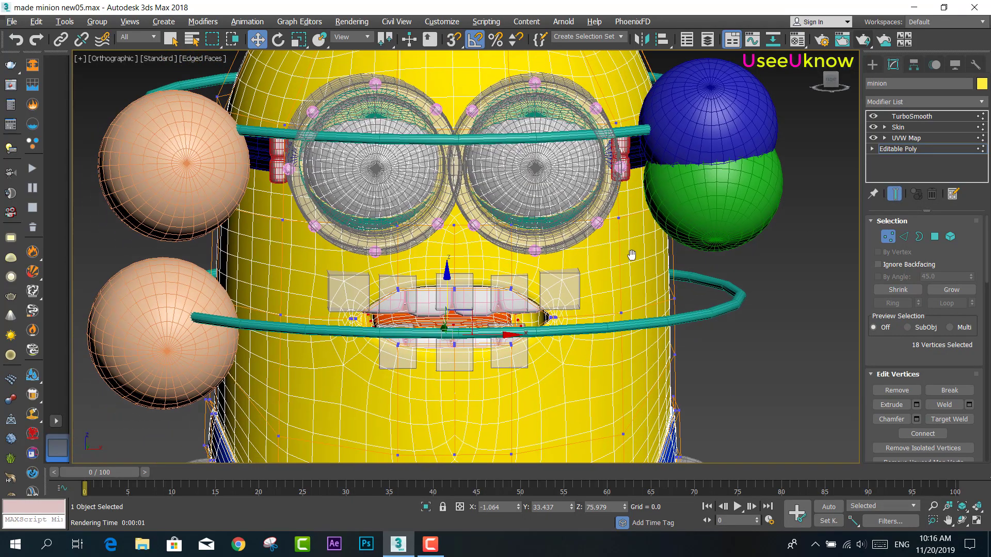
pyautogui.scroll(3, 490, 331)
pyautogui.moveTo(486, 322)
pyautogui.mouseDown(button='middle')
pyautogui.moveTo(493, 332)
pyautogui.moveTo(493, 314)
pyautogui.mouseUp(button='middle')
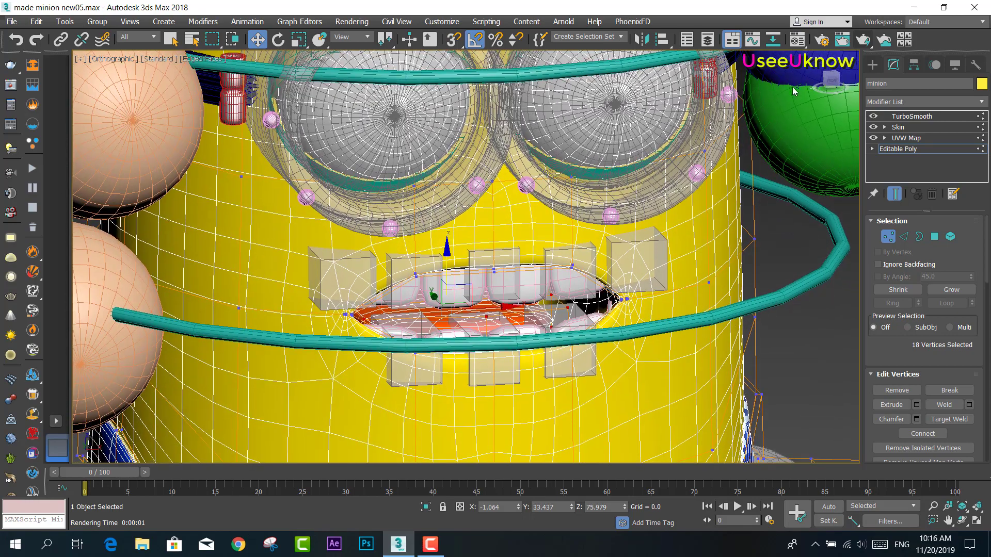
pyautogui.click(862, 39)
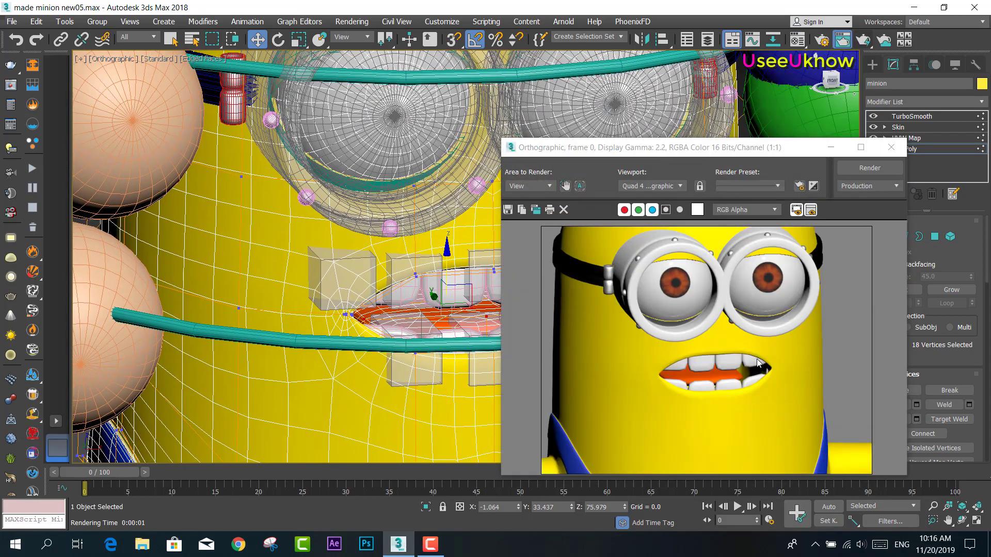
pyautogui.scroll(-3, 410, 273)
pyautogui.keyDown('alt'); pyautogui.moveTo(409, 273); pyautogui.dragTo(410, 256, button='middle'); pyautogui.keyUp('alt')
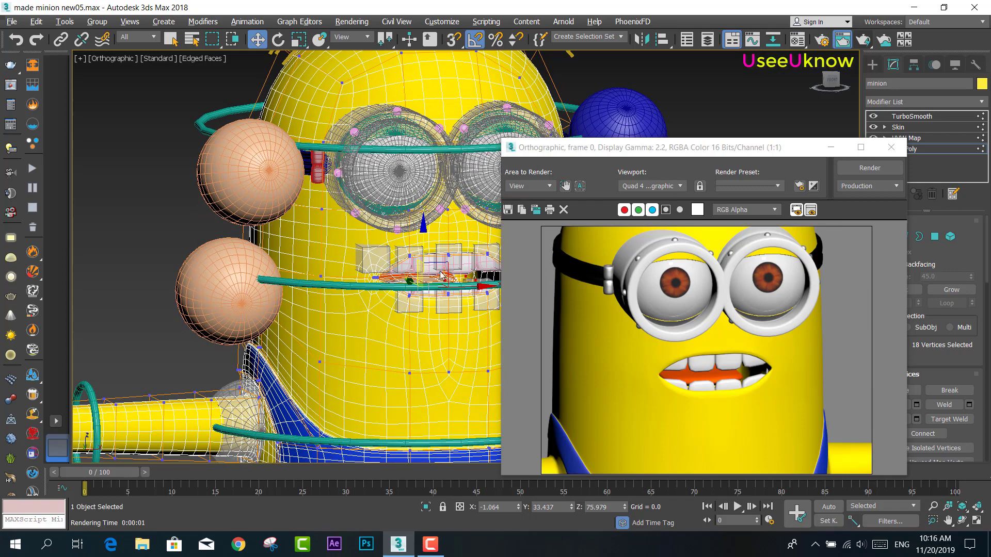
pyautogui.click(869, 168)
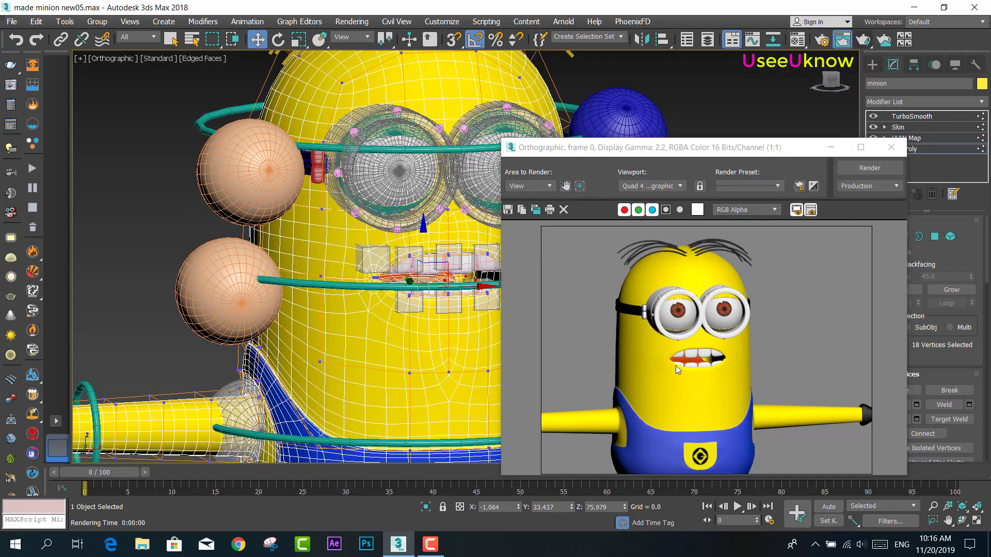
pyautogui.click(891, 147)
pyautogui.moveTo(482, 258); pyautogui.dragTo(607, 239, button='middle')
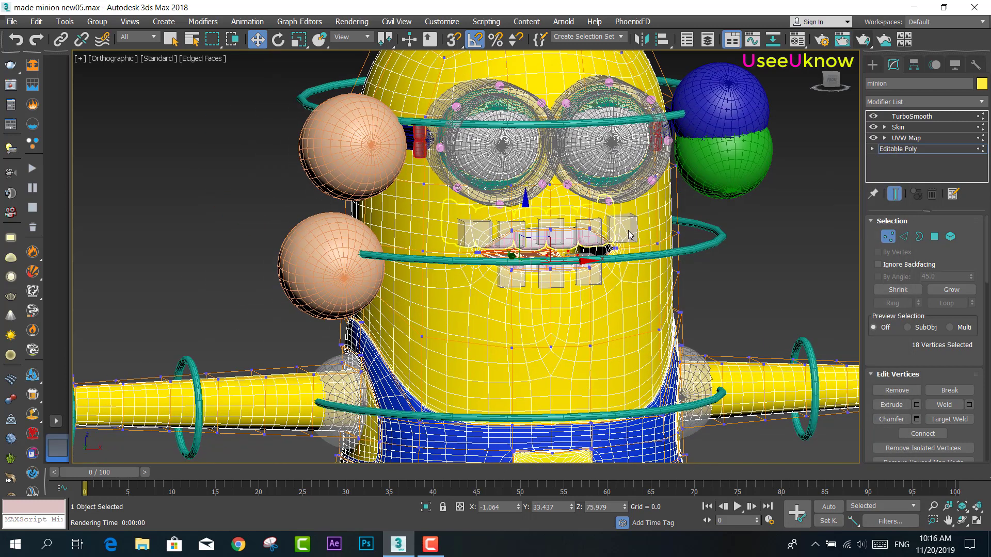
# Clear the vertex selection, return to object level, and check a test render of the minion
pyautogui.click(629, 235)
pyautogui.click(888, 237)
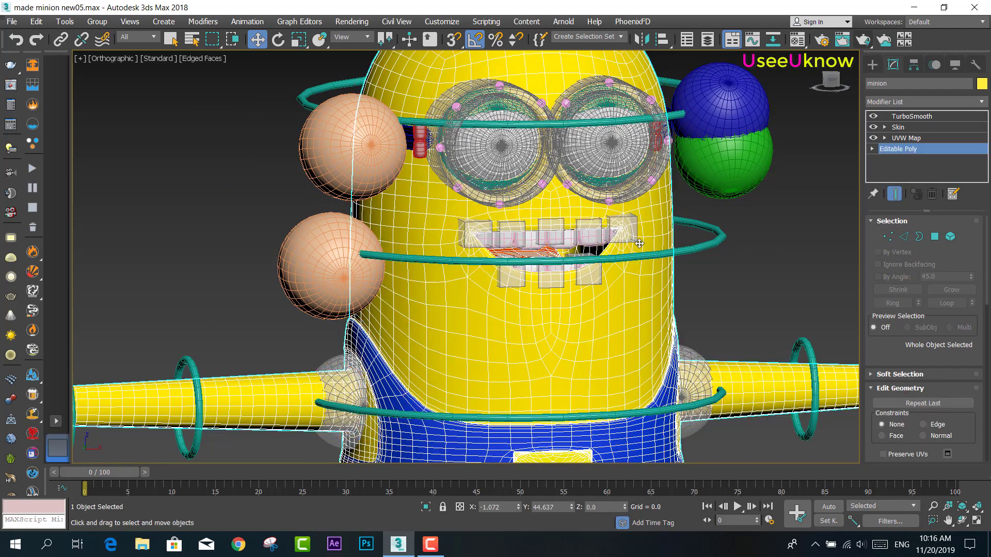
pyautogui.click(863, 40)
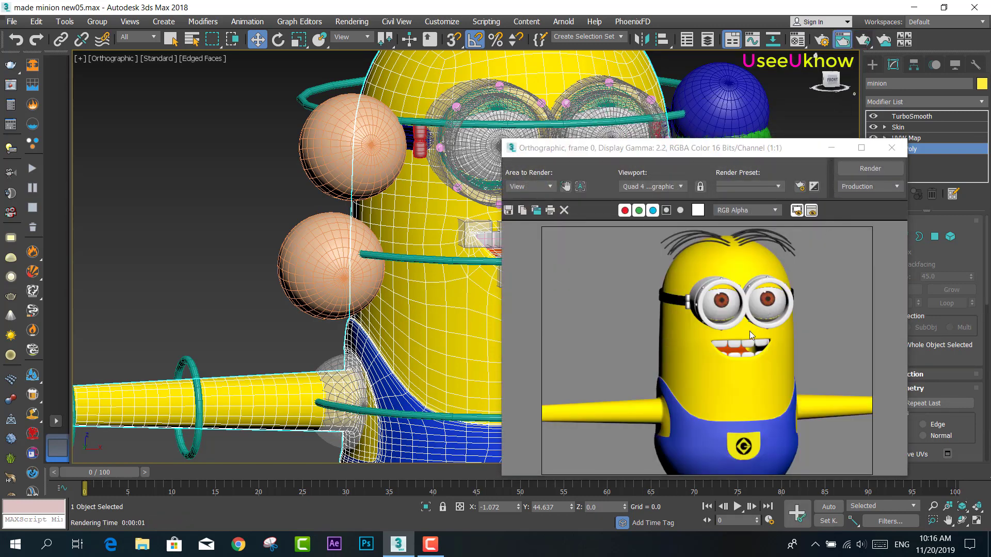
pyautogui.moveTo(413, 310); pyautogui.dragTo(309, 294, button='middle')
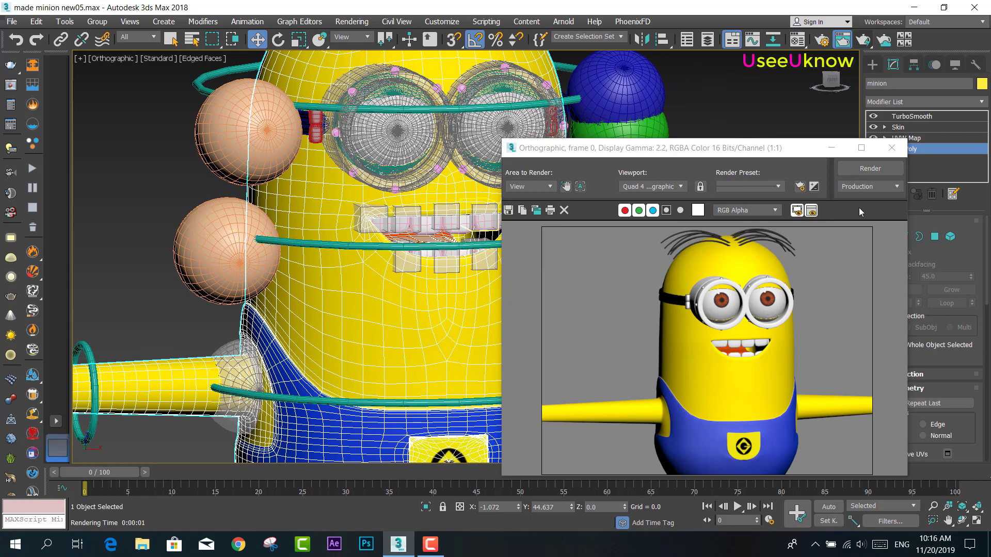
pyautogui.click(891, 147)
# Re-enter vertex editing and frame the minion's hand
pyautogui.click(888, 236)
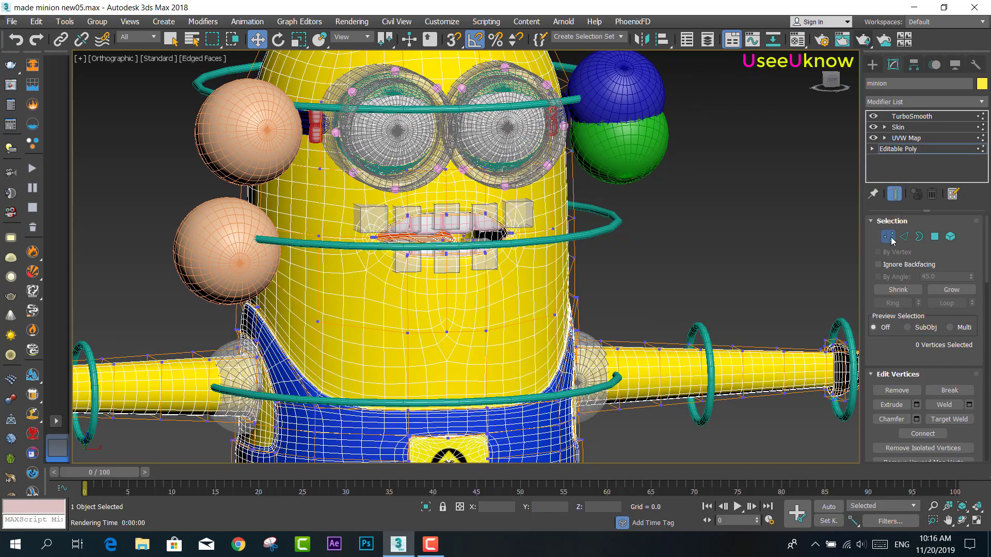
pyautogui.moveTo(136, 403)
pyautogui.mouseDown(button='middle')
pyautogui.moveTo(218, 369)
pyautogui.moveTo(316, 354)
pyautogui.mouseUp(button='middle')
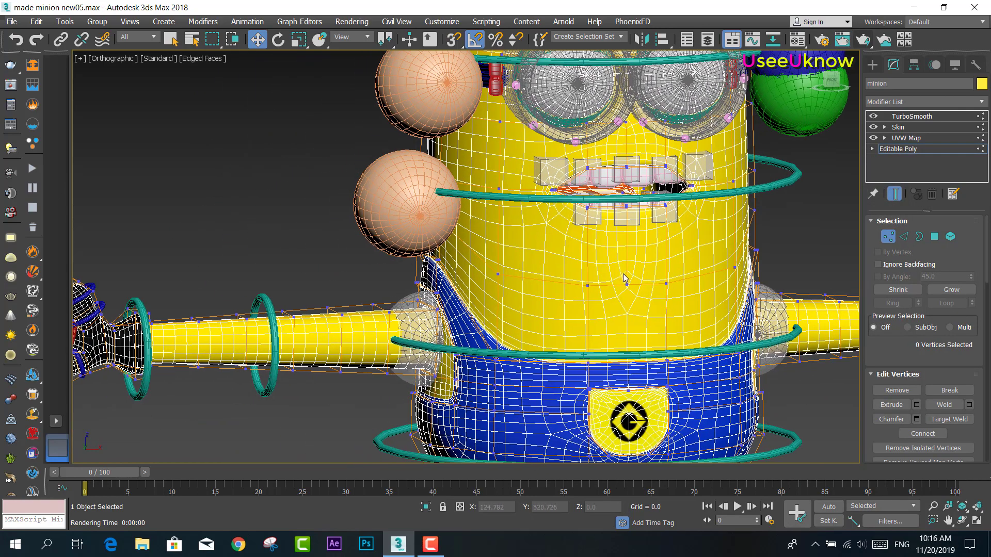
pyautogui.scroll(-2, 624, 279)
pyautogui.scroll(-1, 378, 309)
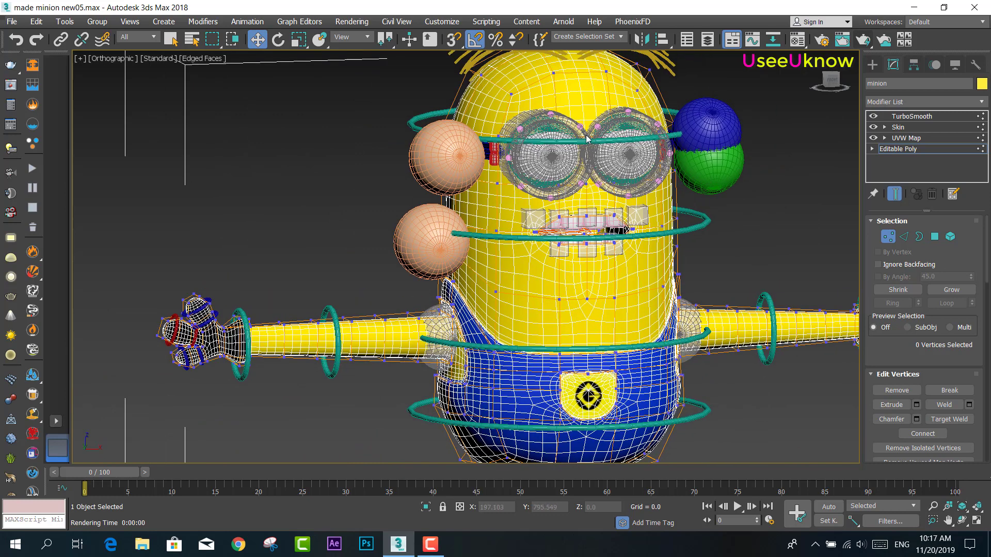
pyautogui.moveTo(546, 234); pyautogui.dragTo(519, 235, button='middle')
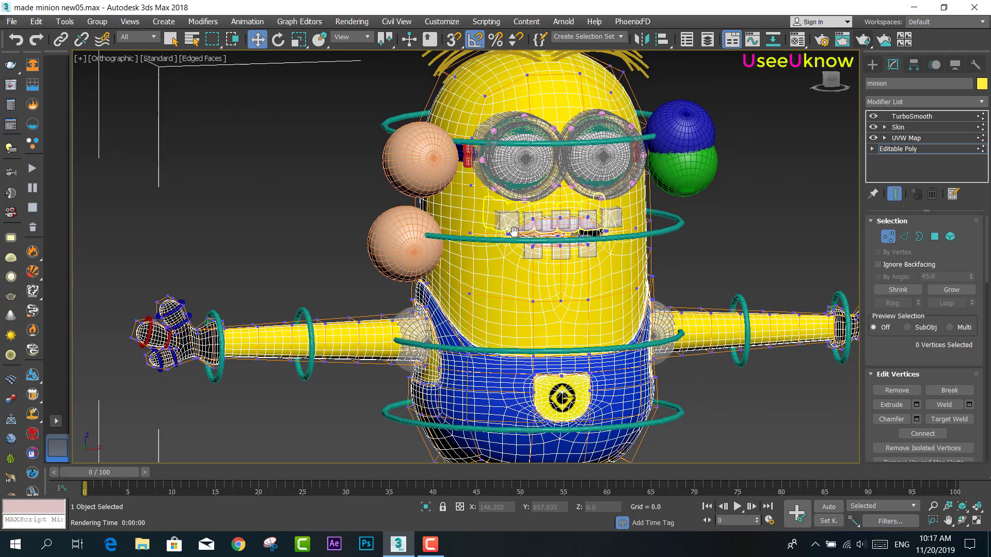
# Return to object level and orbit to view the mouth from slightly above
pyautogui.click(888, 237)
pyautogui.scroll(4, 547, 226)
pyautogui.scroll(1, 547, 226)
pyautogui.scroll(-1, 547, 226)
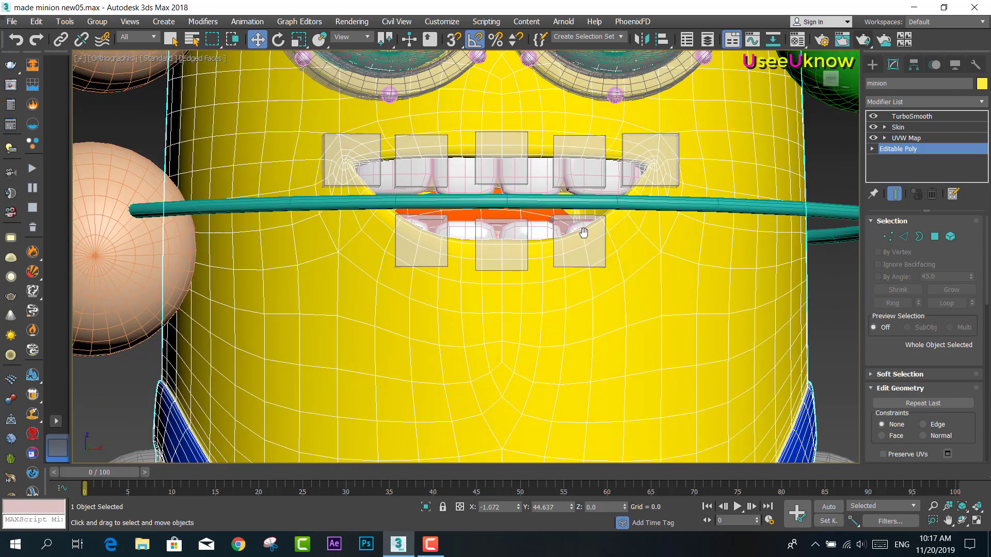
pyautogui.scroll(-1, 573, 227)
pyautogui.scroll(1, 578, 227)
pyautogui.scroll(1, 578, 227)
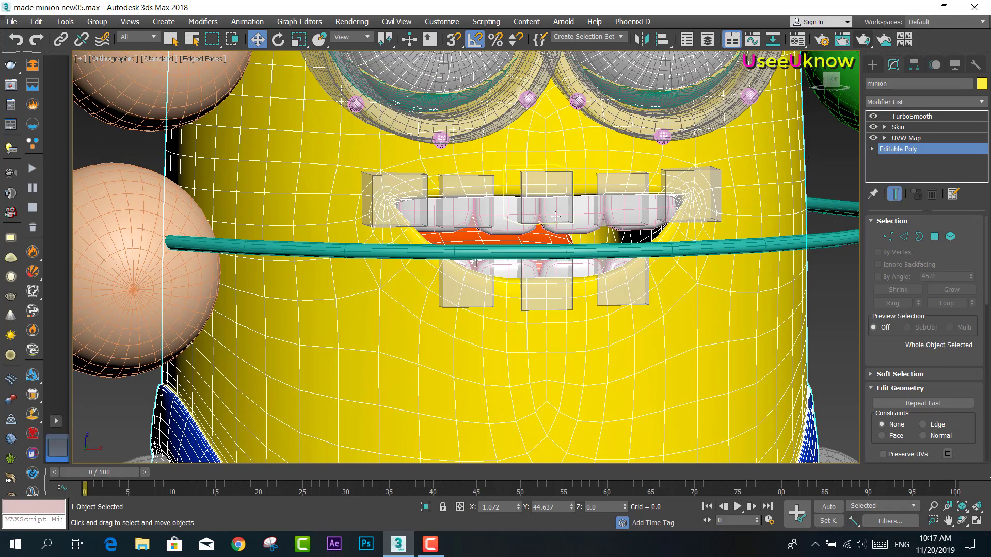
pyautogui.keyDown('alt'); pyautogui.moveTo(504, 200); pyautogui.dragTo(503, 207, button='middle'); pyautogui.keyUp('alt')
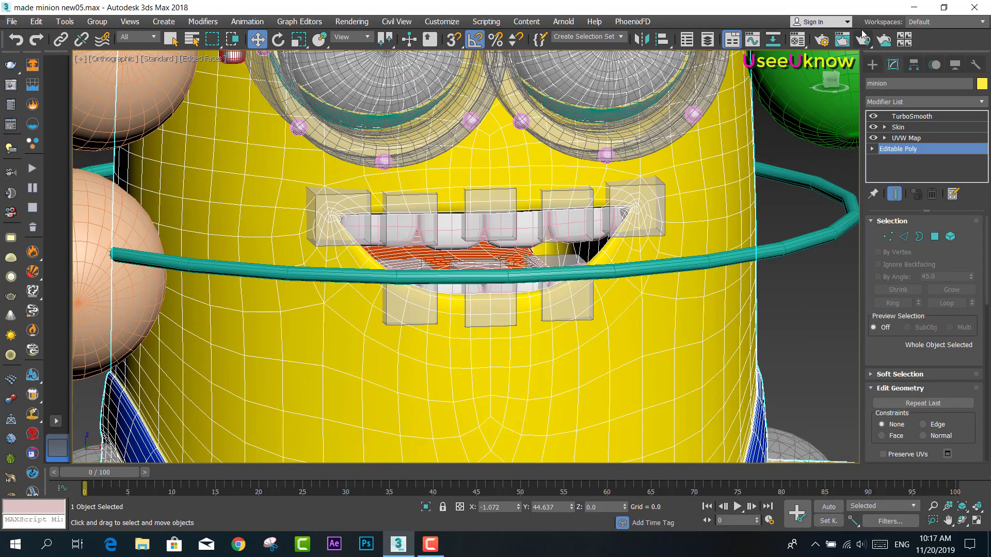
# Check a test render of the mouth, then recentre the whole minion rig
pyautogui.click(842, 40)
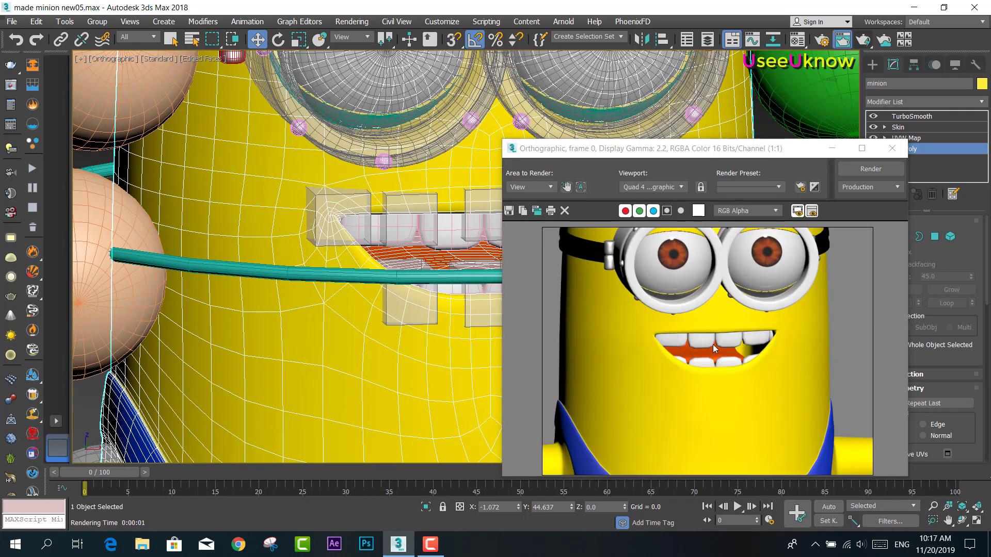
pyautogui.press('z')
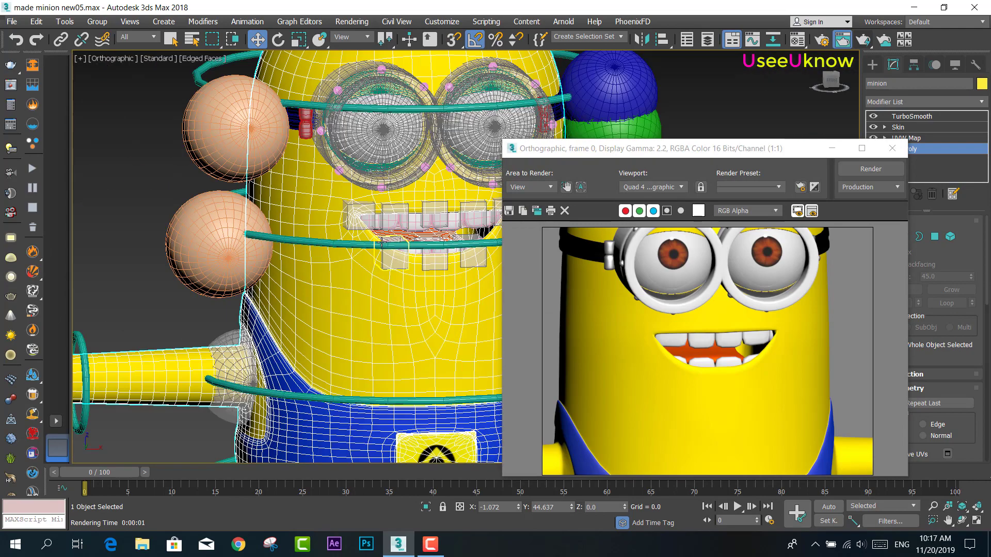
pyautogui.click(890, 150)
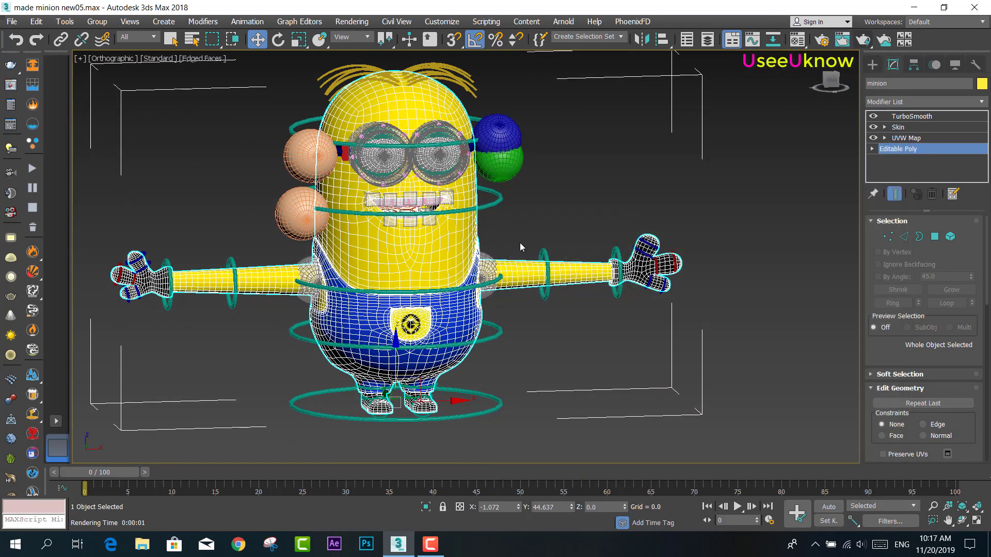
pyautogui.moveTo(519, 243)
pyautogui.mouseDown(button='middle')
pyautogui.moveTo(553, 240)
pyautogui.moveTo(570, 223)
pyautogui.moveTo(554, 307)
pyautogui.mouseUp(button='middle')
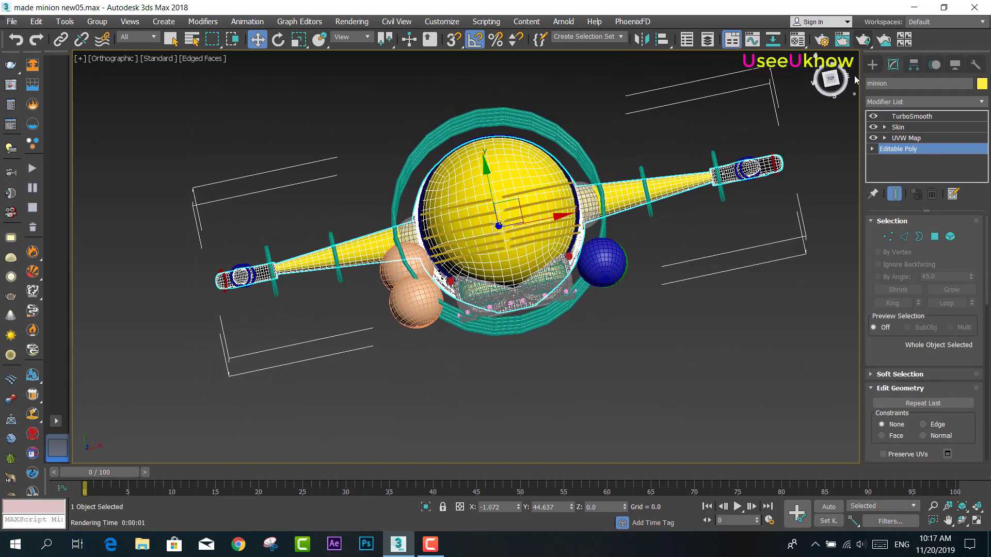
# Switch to the top view with vertex editing active, zoomed on the arm
pyautogui.click(831, 79)
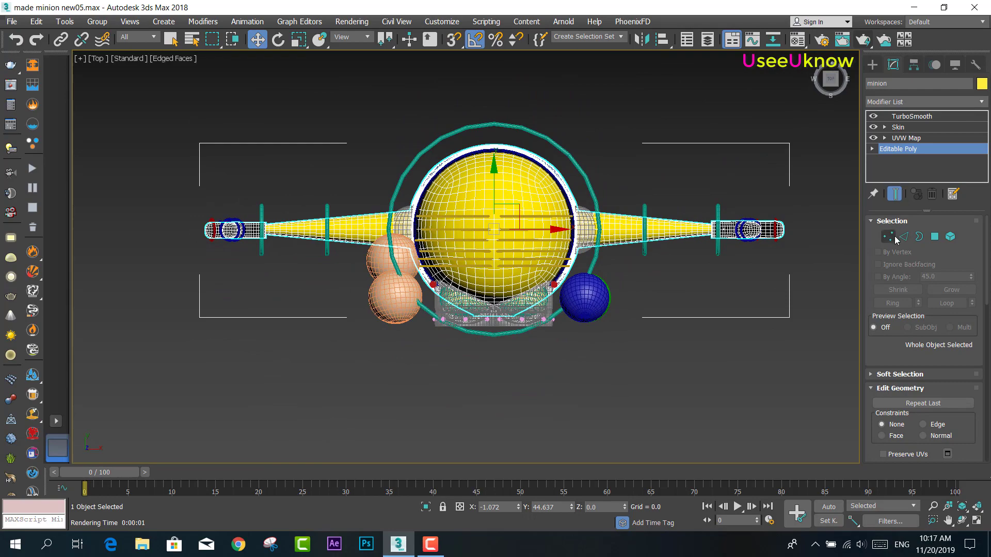
pyautogui.click(887, 236)
pyautogui.scroll(5, 710, 233)
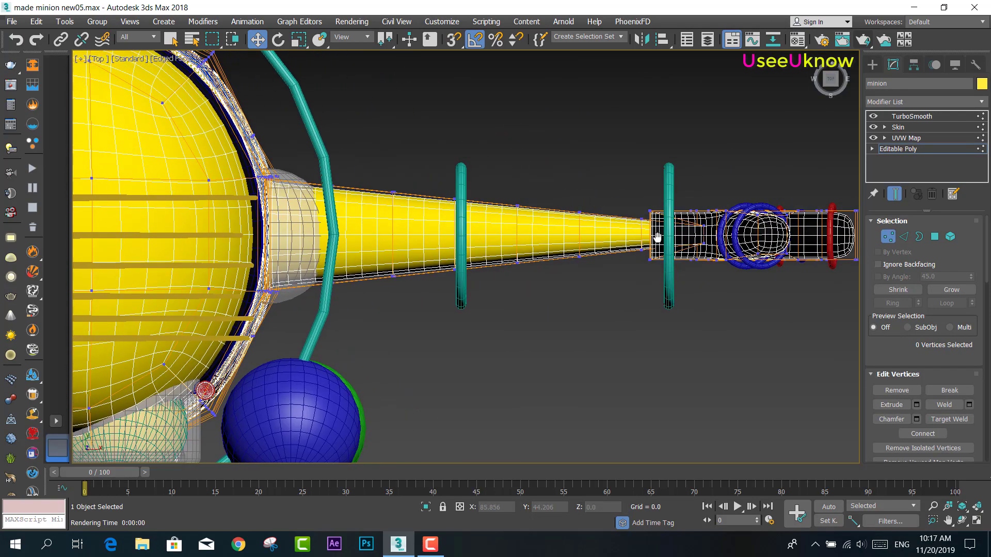
# Select the hand-end vertices of both arms, starting with the right hand's 62
pyautogui.moveTo(744, 231); pyautogui.dragTo(597, 233, button='middle')
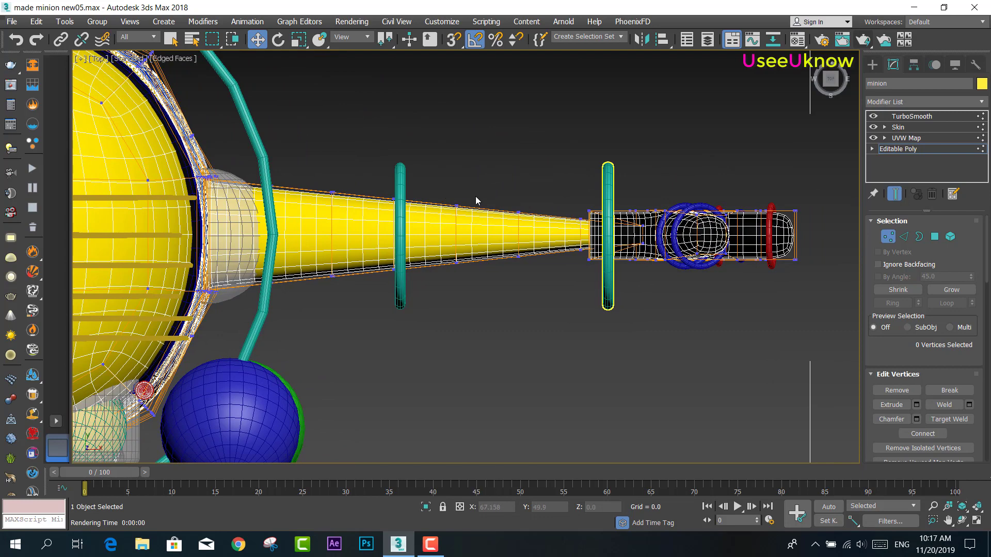
pyautogui.moveTo(476, 196); pyautogui.dragTo(551, 228)
pyautogui.moveTo(819, 295); pyautogui.dragTo(808, 292)
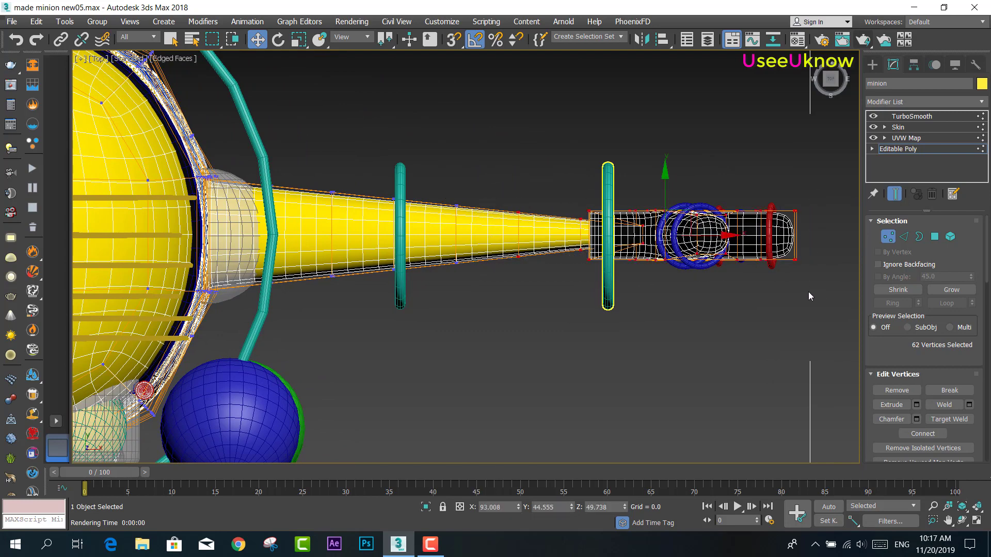
pyautogui.scroll(-5, 438, 237)
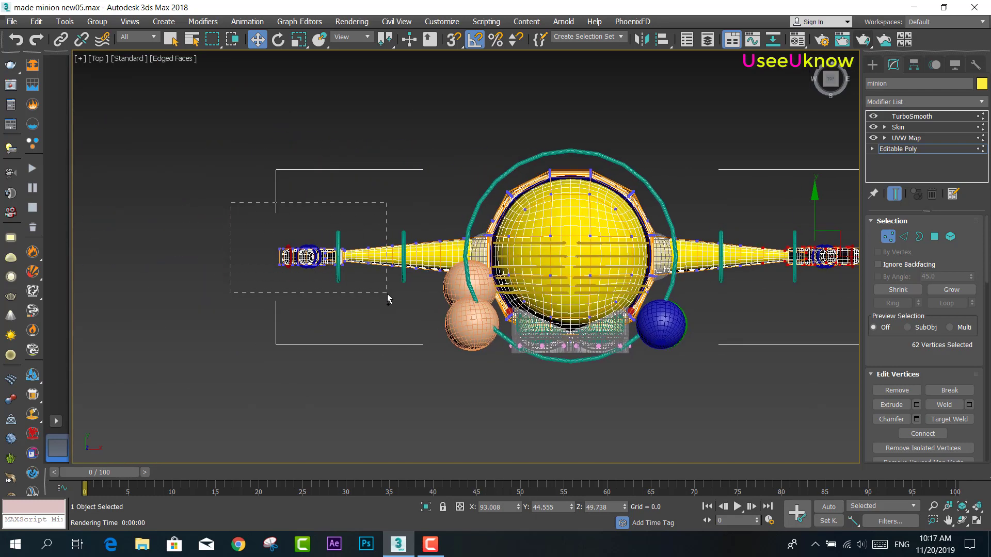
pyautogui.keyDown('ctrl'); pyautogui.moveTo(389, 297); pyautogui.dragTo(412, 298); pyautogui.keyUp('ctrl')
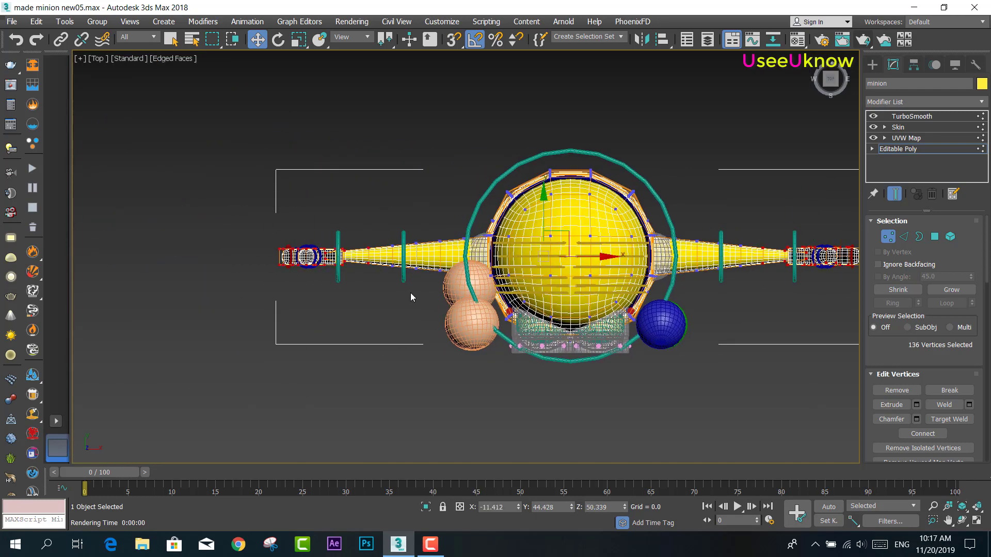
# Scale the selected hand-end vertices along Y to about 116%
pyautogui.click(299, 40)
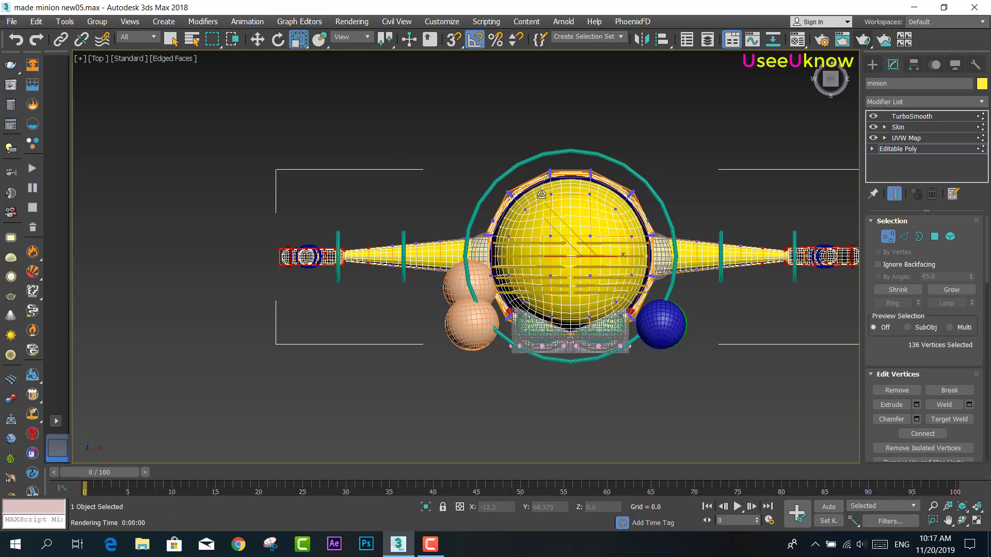
pyautogui.moveTo(541, 194); pyautogui.dragTo(541, 186)
pyautogui.scroll(2, 351, 246)
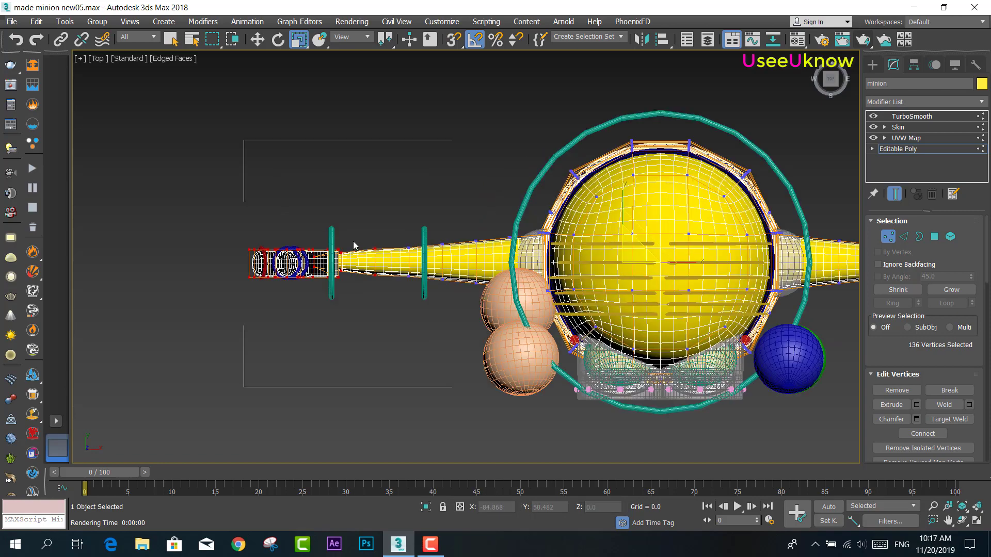
pyautogui.scroll(3, 356, 248)
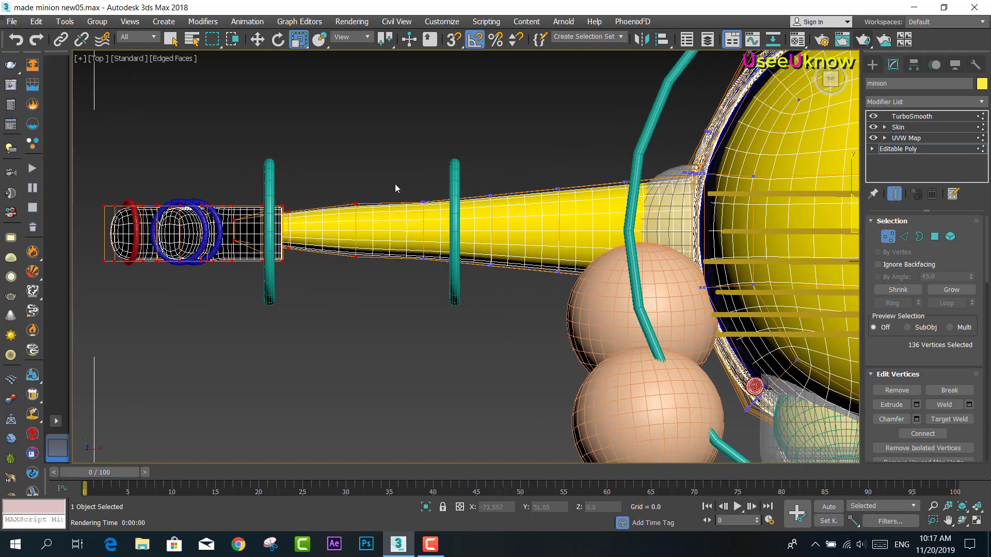
# Select the four vertices near the left wrist and bring the right arm into frame
pyautogui.moveTo(431, 273); pyautogui.dragTo(430, 273)
pyautogui.scroll(2, 512, 270)
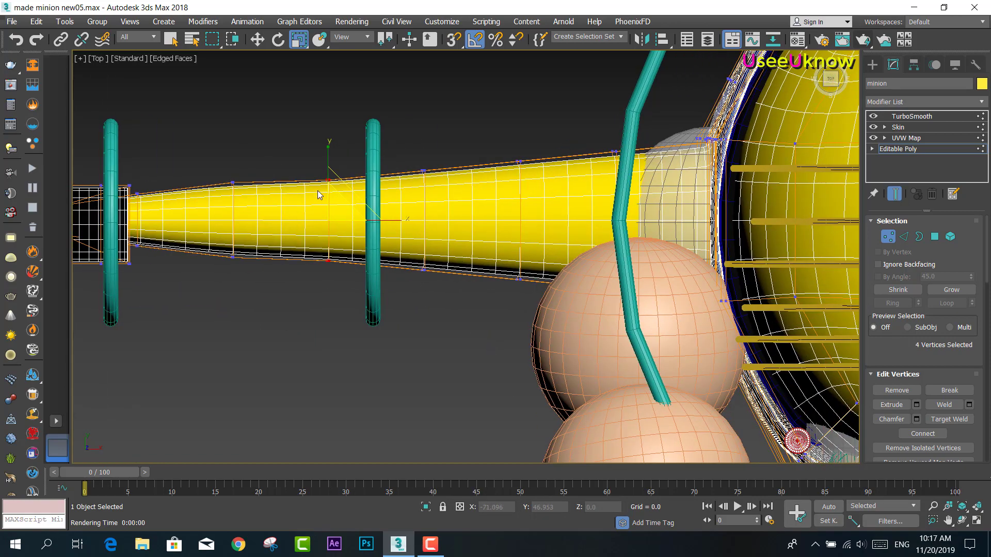
pyautogui.scroll(-5, 465, 201)
pyautogui.moveTo(489, 198); pyautogui.dragTo(674, 191, button='middle')
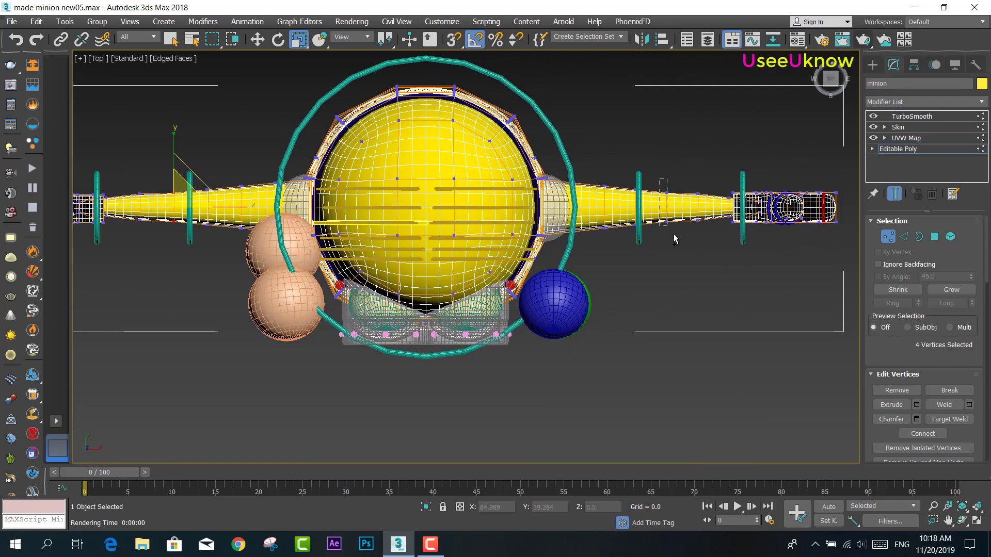
# Select the four matching vertices at the right wrist
pyautogui.keyDown('ctrl'); pyautogui.moveTo(674, 238); pyautogui.dragTo(674, 238); pyautogui.keyUp('ctrl')
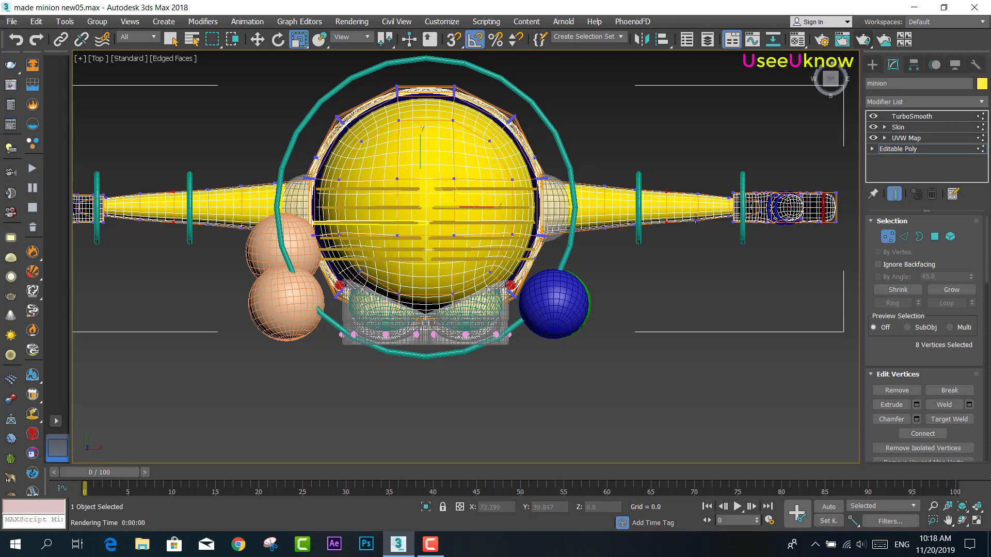
pyautogui.scroll(3, 696, 216)
pyautogui.scroll(3, 701, 212)
pyautogui.scroll(-2, 671, 209)
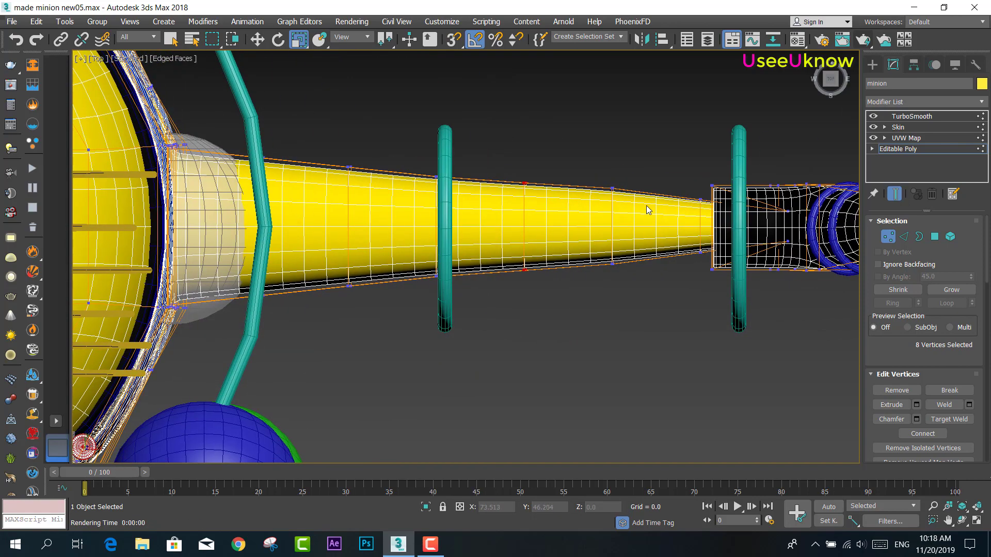
pyautogui.moveTo(706, 266); pyautogui.dragTo(705, 266)
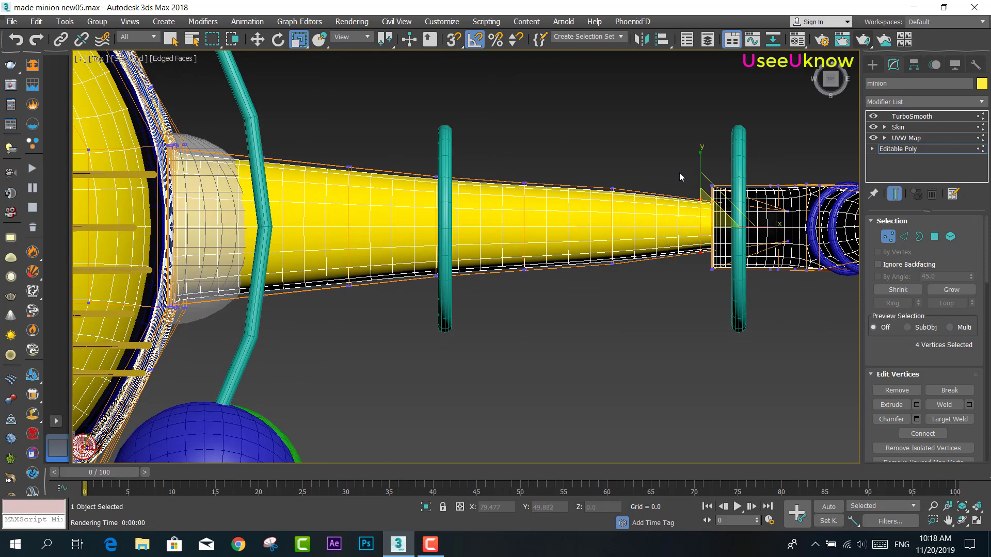
pyautogui.scroll(-3, 630, 232)
# Select the vertex column where the arm meets the wrist and scale it to 150% in Y
pyautogui.moveTo(356, 186); pyautogui.dragTo(521, 201, button='middle')
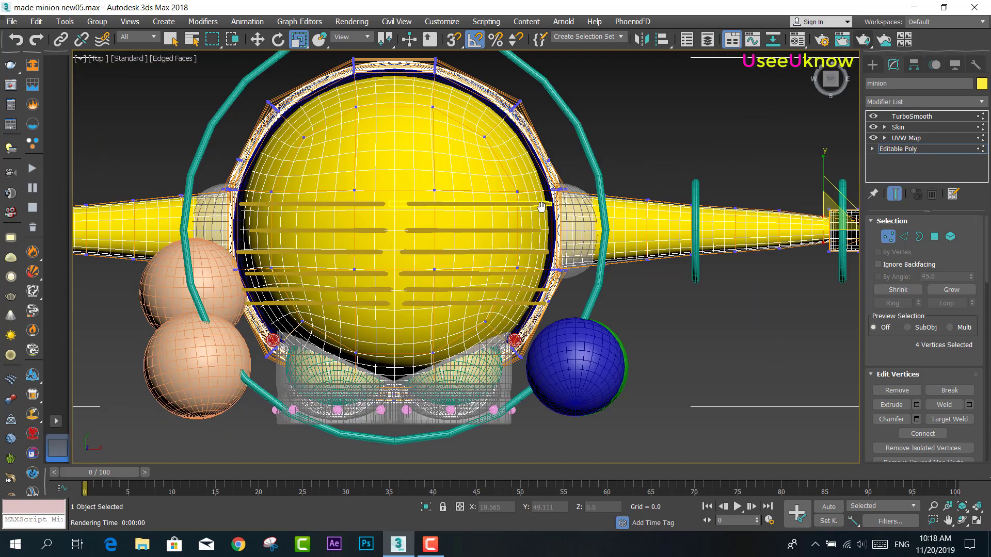
pyautogui.moveTo(178, 225); pyautogui.dragTo(439, 212, button='middle')
pyautogui.scroll(1, 671, 232)
pyautogui.scroll(5, 233, 244)
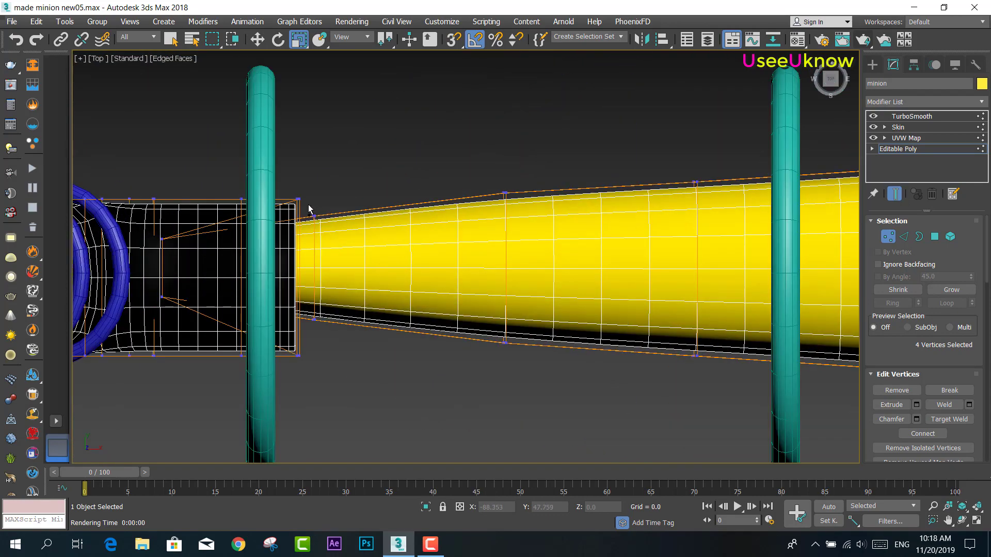
pyautogui.moveTo(308, 208); pyautogui.dragTo(331, 287)
pyautogui.moveTo(341, 334); pyautogui.dragTo(341, 335)
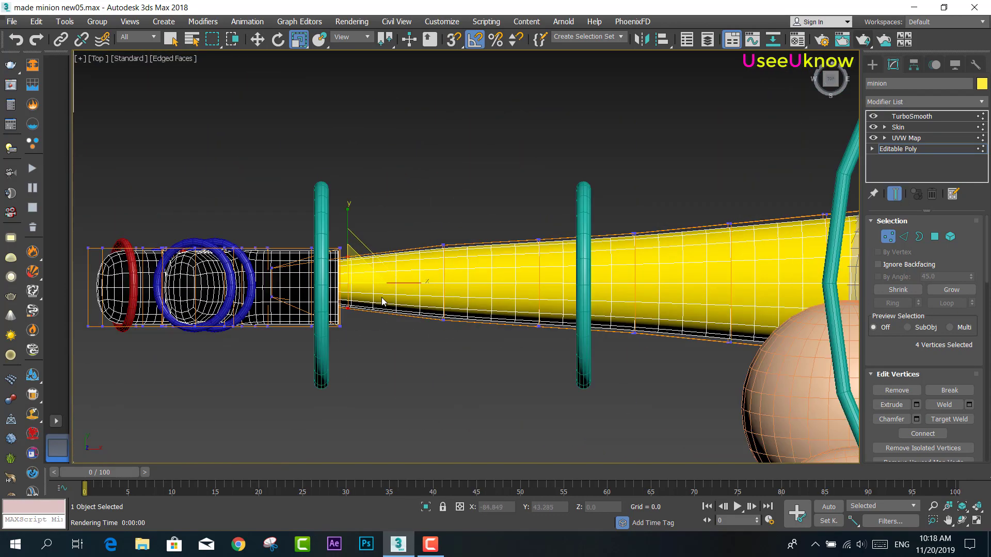
pyautogui.scroll(-3, 385, 302)
pyautogui.moveTo(347, 221); pyautogui.dragTo(351, 207)
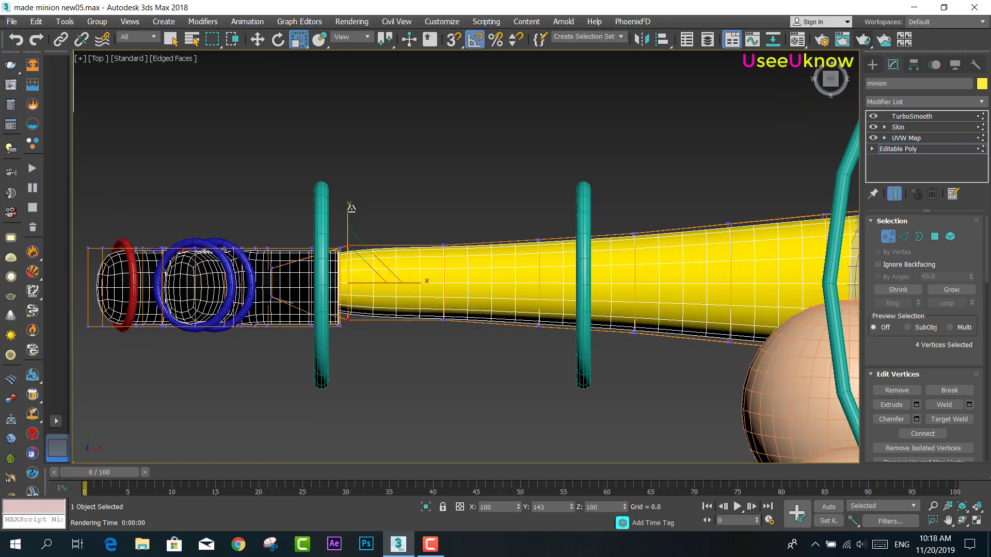
# Deselect all vertices and tilt the view slightly off top
pyautogui.scroll(-3, 484, 243)
pyautogui.moveTo(484, 243); pyautogui.dragTo(435, 257, button='middle')
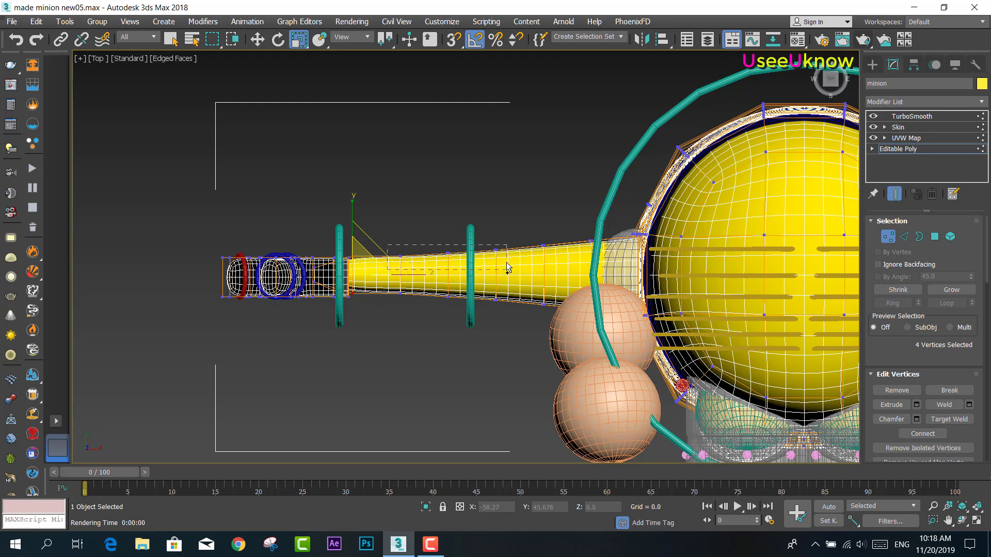
pyautogui.moveTo(507, 271); pyautogui.dragTo(488, 239)
pyautogui.moveTo(491, 316); pyautogui.dragTo(458, 228)
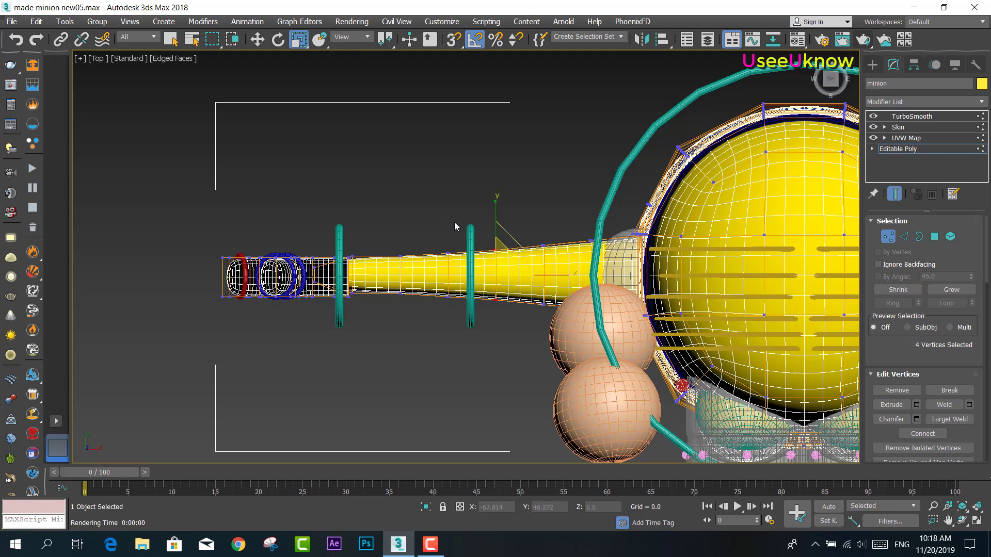
pyautogui.scroll(-3, 468, 272)
pyautogui.scroll(6, 364, 276)
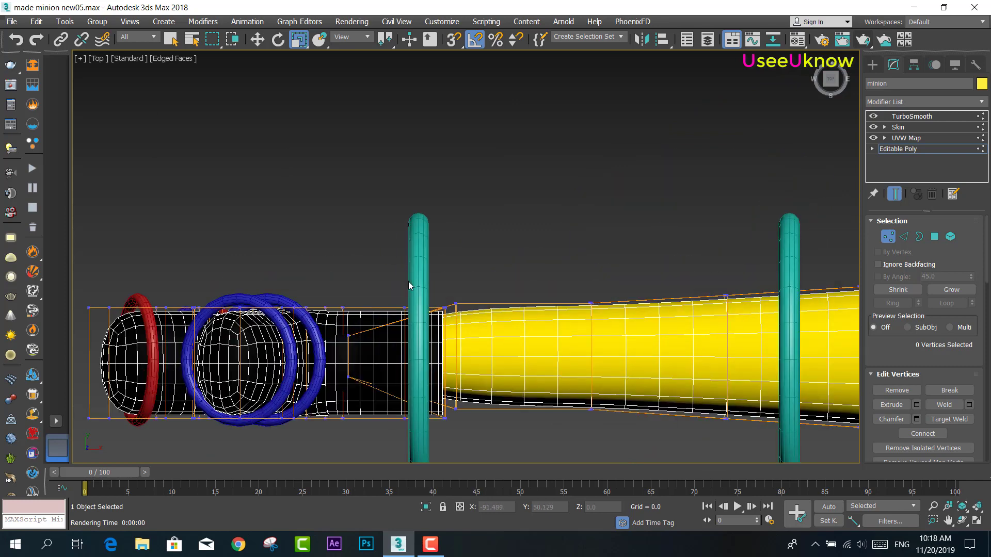
pyautogui.keyDown('alt'); pyautogui.moveTo(432, 289); pyautogui.dragTo(423, 287, button='middle'); pyautogui.keyUp('alt')
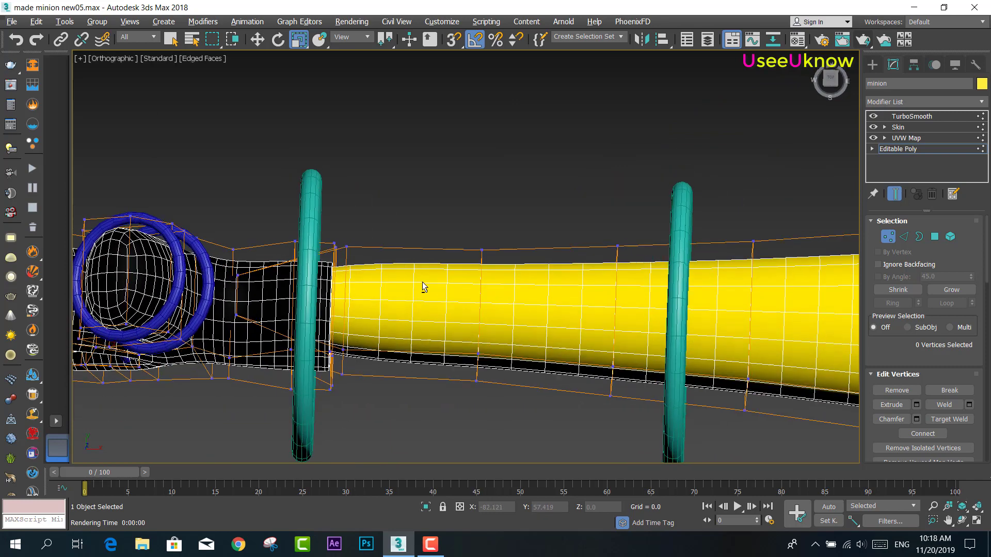
pyautogui.scroll(2, 316, 222)
# Exit vertex editing and rotate the teal wrist ring control to test the hand bend
pyautogui.click(888, 237)
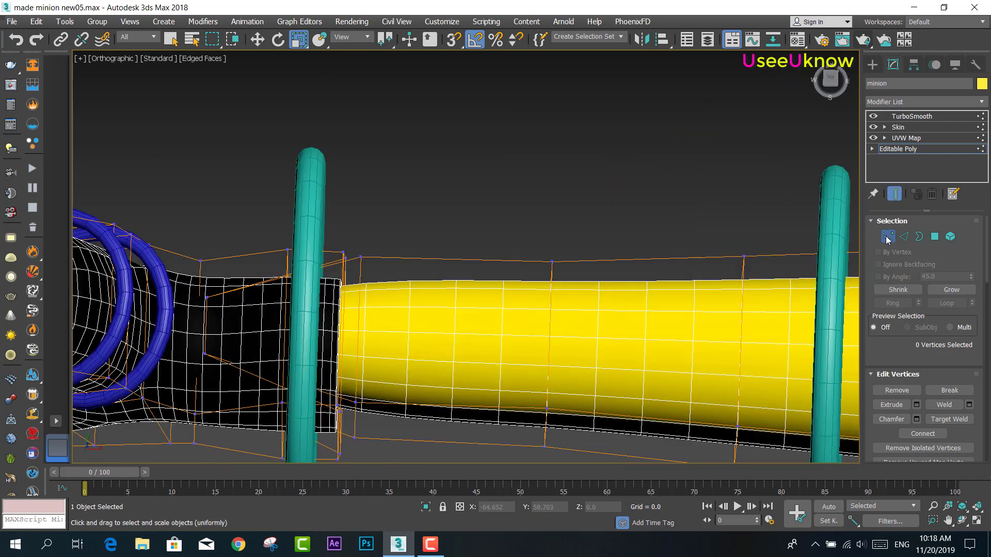
pyautogui.moveTo(438, 267)
pyautogui.keyDown('alt'); pyautogui.mouseDown(button='middle')
pyautogui.moveTo(458, 203)
pyautogui.moveTo(351, 227)
pyautogui.mouseUp(button='middle'); pyautogui.keyUp('alt')
pyautogui.click(351, 227)
pyautogui.click(278, 40)
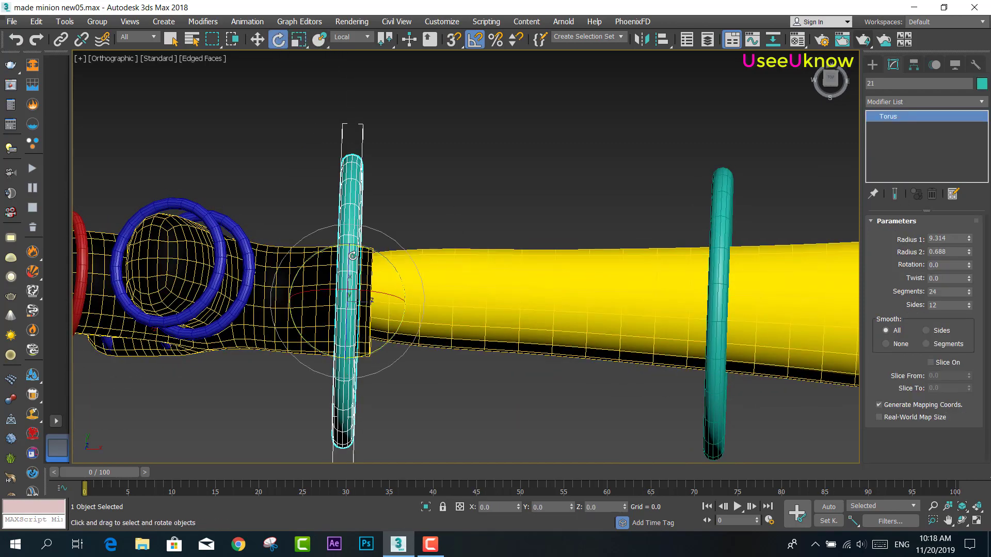
pyautogui.moveTo(370, 353); pyautogui.dragTo(389, 350)
pyautogui.keyDown('alt'); pyautogui.moveTo(389, 350); pyautogui.dragTo(515, 324, button='middle'); pyautogui.keyUp('alt')
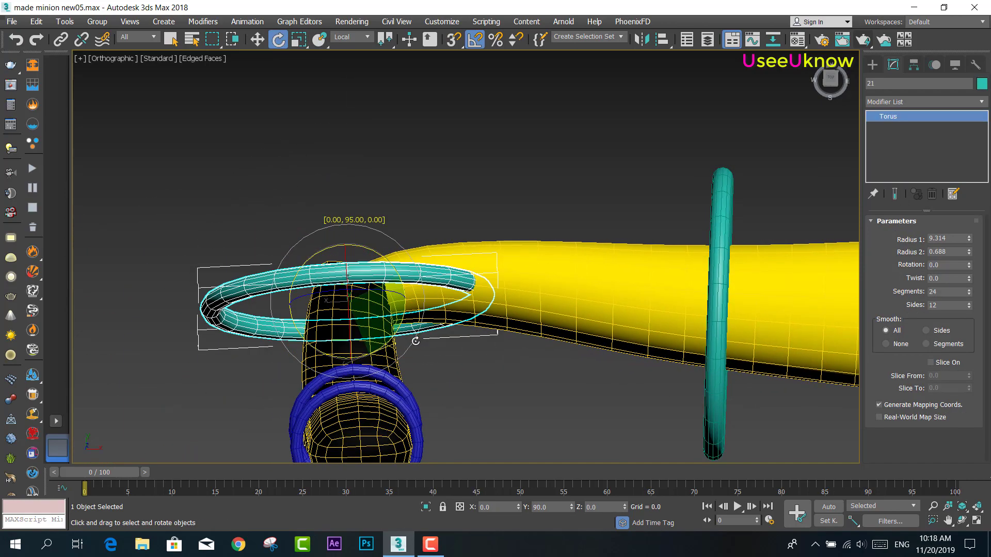
pyautogui.moveTo(597, 333)
pyautogui.mouseDown(button='middle')
pyautogui.moveTo(384, 341)
pyautogui.moveTo(400, 288)
pyautogui.mouseUp(button='middle')
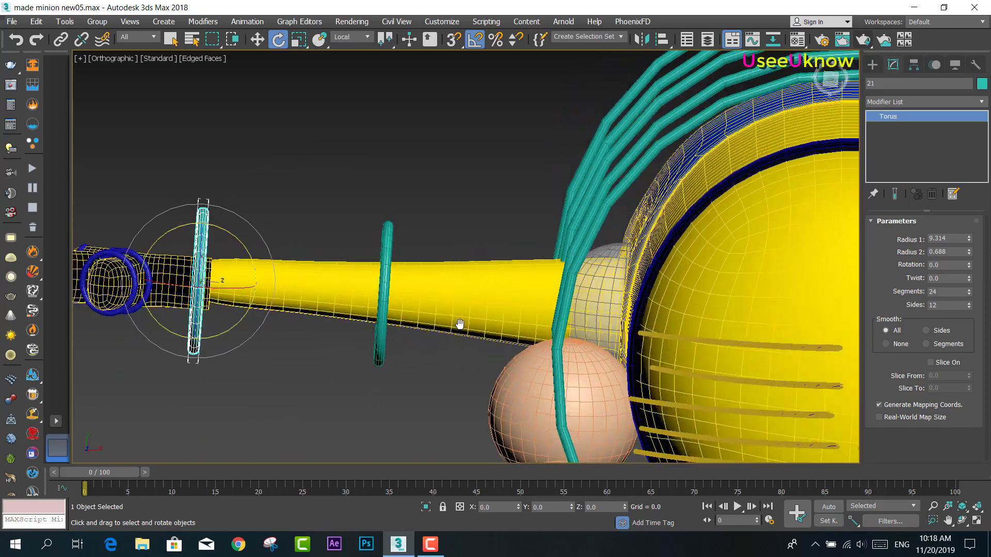
# Rotate the middle arm ring control to inspect deformation, then undo to the straight pose
pyautogui.click(384, 304)
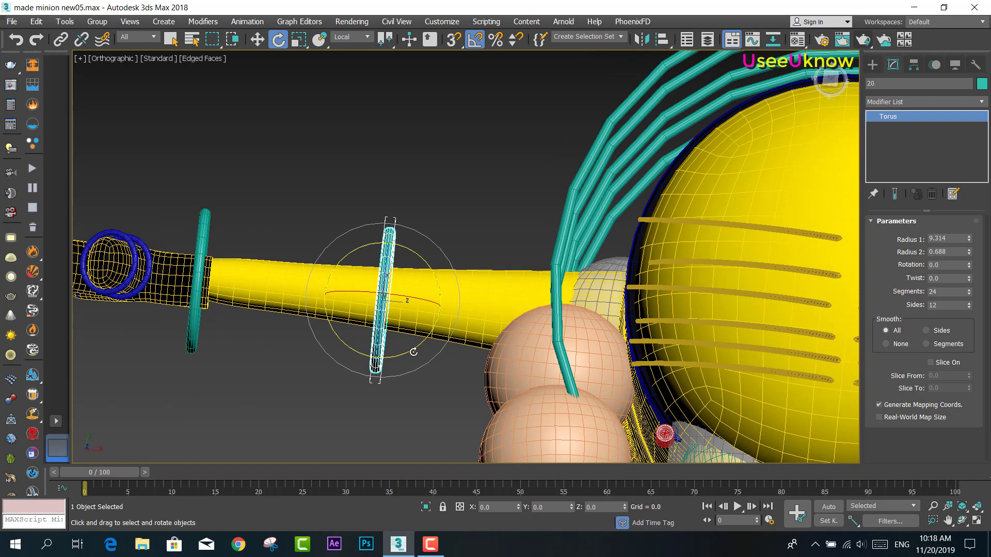
pyautogui.keyDown('alt'); pyautogui.moveTo(414, 352); pyautogui.dragTo(453, 261, button='middle'); pyautogui.keyUp('alt')
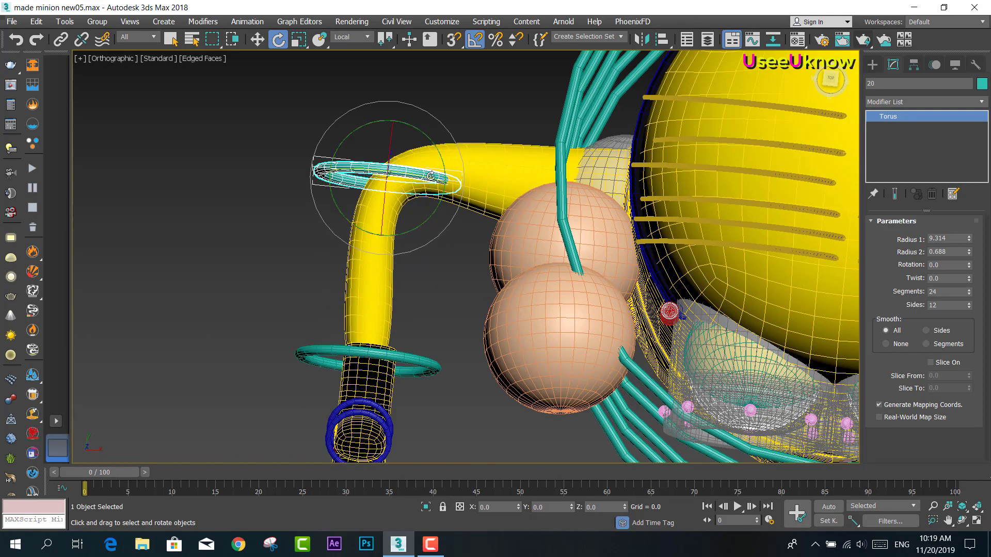
pyautogui.moveTo(431, 176); pyautogui.dragTo(432, 180)
pyautogui.moveTo(432, 181)
pyautogui.keyDown('alt'); pyautogui.mouseDown(button='middle')
pyautogui.moveTo(460, 207)
pyautogui.moveTo(399, 124)
pyautogui.moveTo(517, 135)
pyautogui.moveTo(441, 155)
pyautogui.moveTo(490, 169)
pyautogui.mouseUp(button='middle'); pyautogui.keyUp('alt')
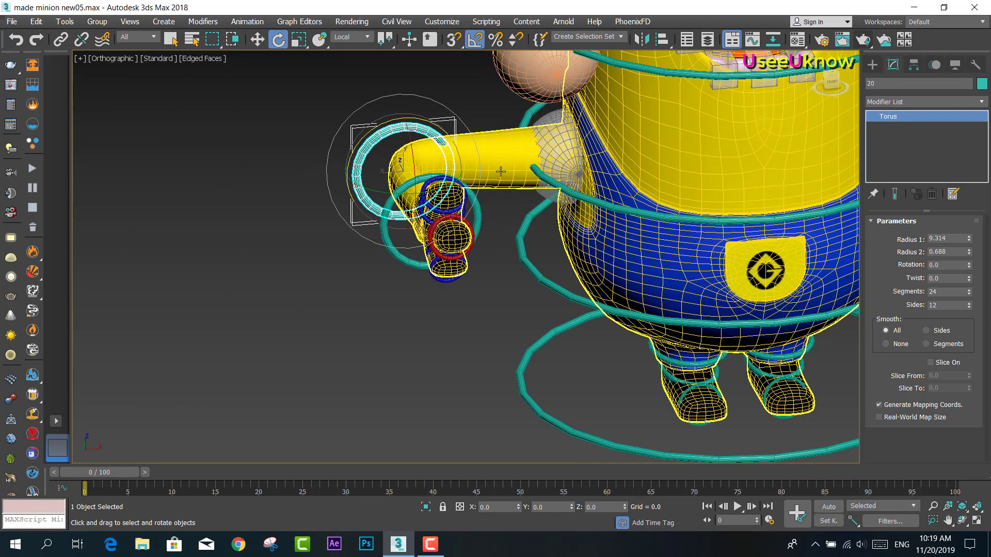
pyautogui.click(500, 237)
pyautogui.hotkey('ctrl', 'z')
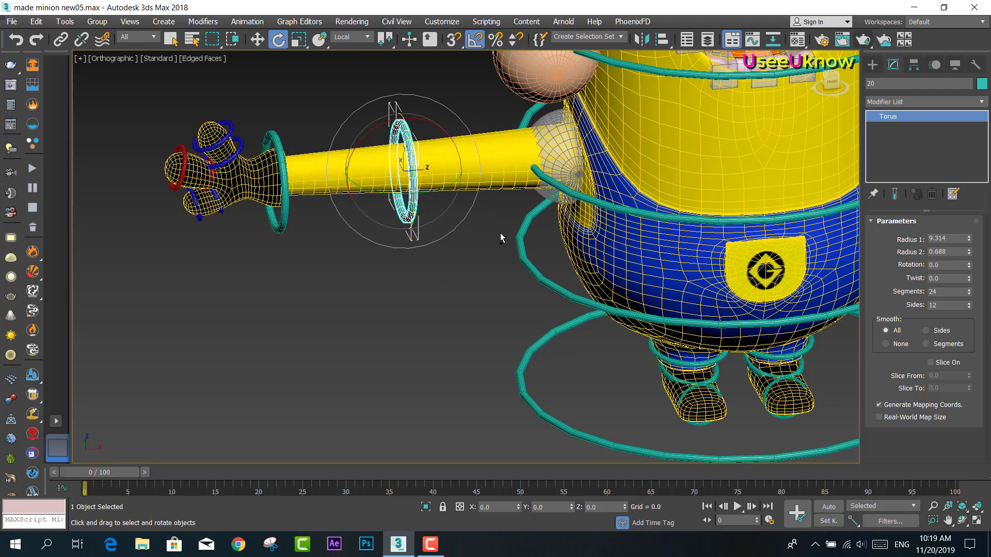
# Select the shoulder sphere control, then reframe and select the minion body mesh
pyautogui.click(566, 152)
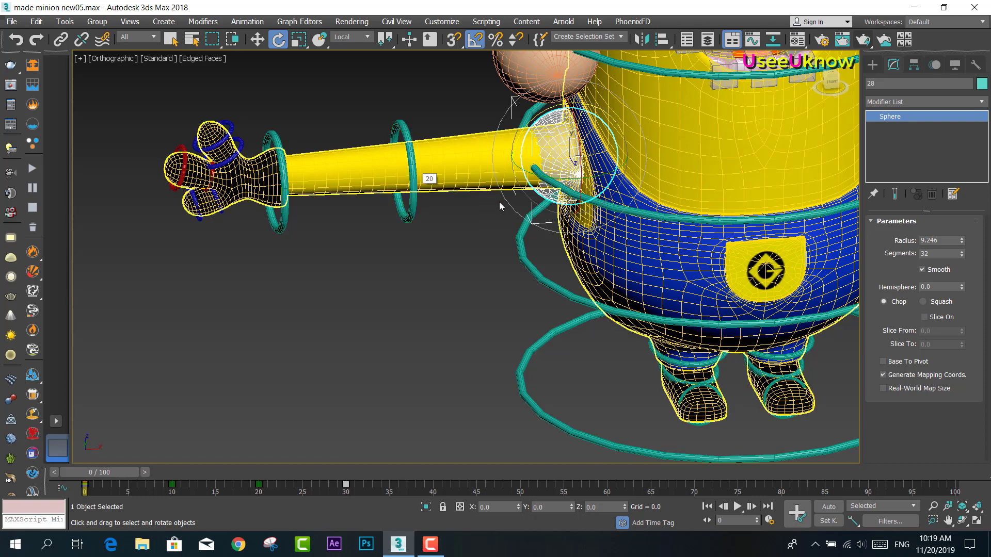
pyautogui.scroll(-5, 499, 203)
pyautogui.scroll(-2, 500, 203)
pyautogui.scroll(2, 454, 183)
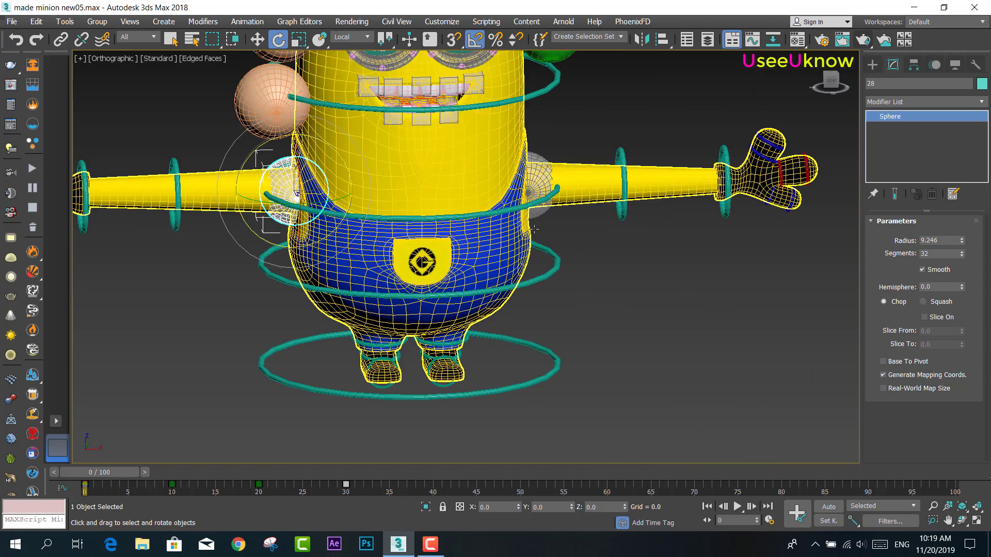
pyautogui.scroll(-2, 455, 183)
pyautogui.moveTo(455, 183)
pyautogui.mouseDown(button='middle')
pyautogui.moveTo(505, 160)
pyautogui.moveTo(686, 199)
pyautogui.moveTo(617, 212)
pyautogui.moveTo(617, 249)
pyautogui.mouseUp(button='middle')
pyautogui.scroll(3, 504, 160)
pyautogui.scroll(2, 616, 249)
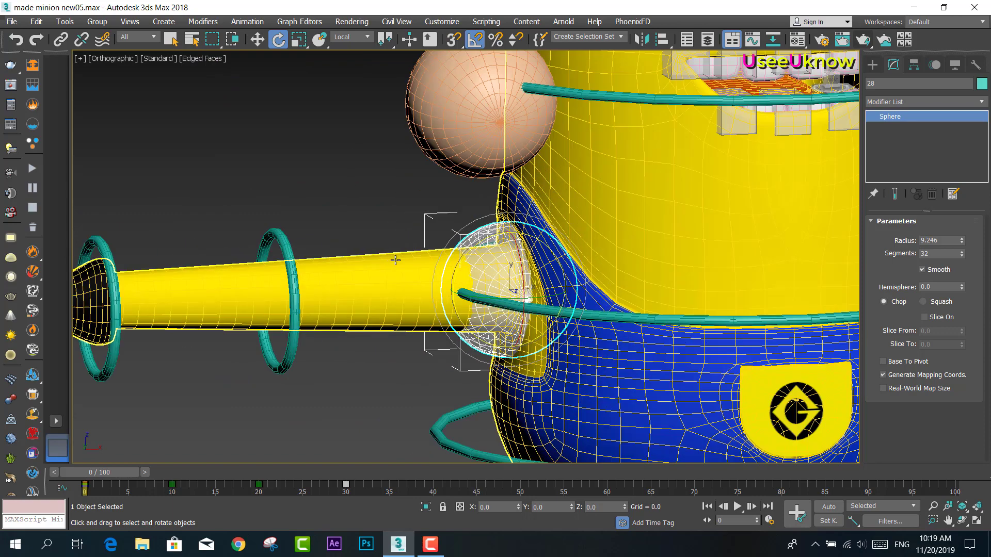
pyautogui.scroll(1, 299, 261)
pyautogui.scroll(1, 302, 258)
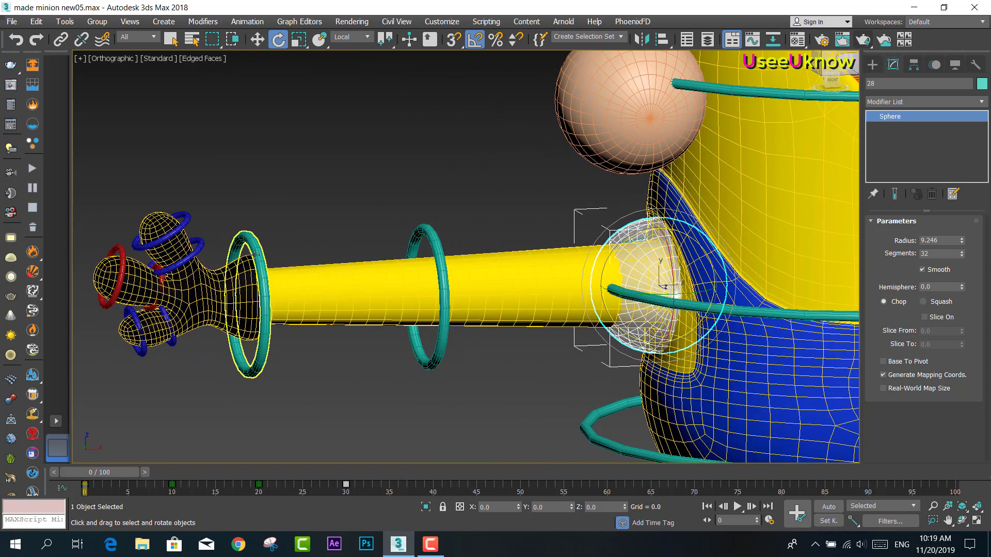
pyautogui.click(361, 284)
# Turn off Show End Result to display the body's unsmoothed base cage around the shoulder
pyautogui.click(898, 149)
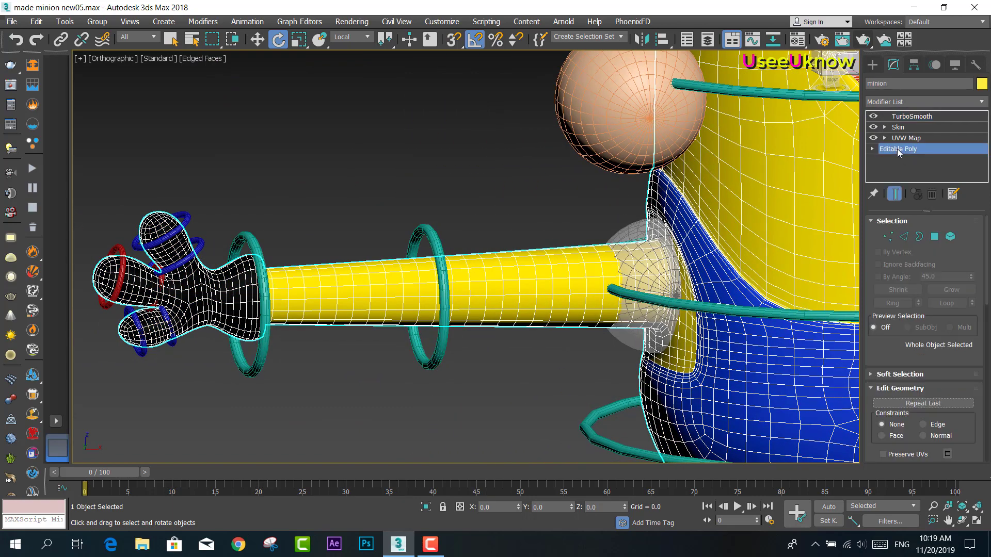
pyautogui.click(894, 194)
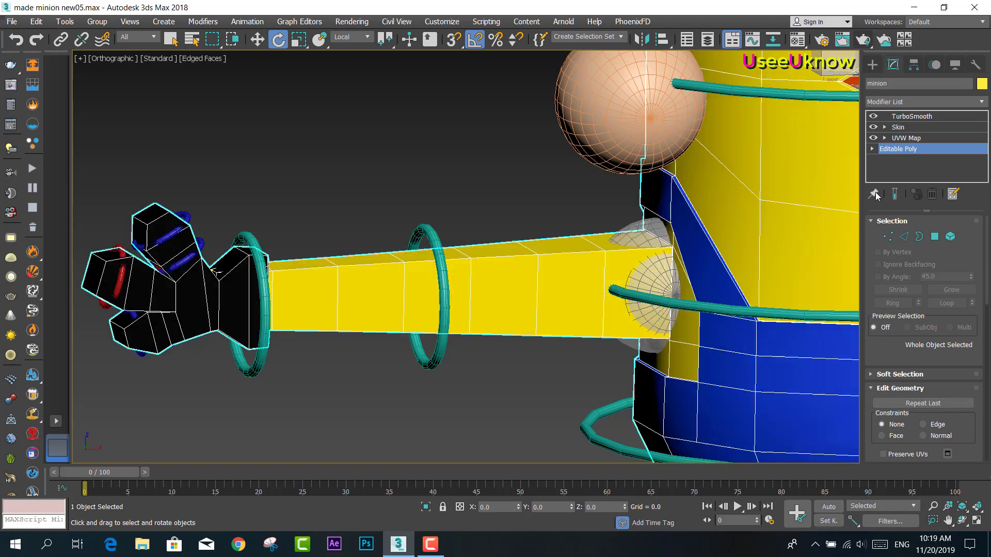
pyautogui.keyDown('alt'); pyautogui.moveTo(392, 258); pyautogui.dragTo(435, 245, button='middle'); pyautogui.keyUp('alt')
pyautogui.scroll(3, 486, 236)
pyautogui.scroll(2, 624, 310)
pyautogui.moveTo(625, 310)
pyautogui.keyDown('alt'); pyautogui.mouseDown(button='middle')
pyautogui.moveTo(540, 221)
pyautogui.moveTo(571, 217)
pyautogui.moveTo(535, 191)
pyautogui.moveTo(527, 201)
pyautogui.moveTo(549, 292)
pyautogui.moveTo(527, 289)
pyautogui.moveTo(491, 219)
pyautogui.moveTo(659, 261)
pyautogui.moveTo(468, 243)
pyautogui.moveTo(436, 250)
pyautogui.moveTo(496, 287)
pyautogui.moveTo(601, 277)
pyautogui.moveTo(613, 308)
pyautogui.moveTo(656, 308)
pyautogui.mouseUp(button='middle'); pyautogui.keyUp('alt')
pyautogui.scroll(-2, 491, 220)
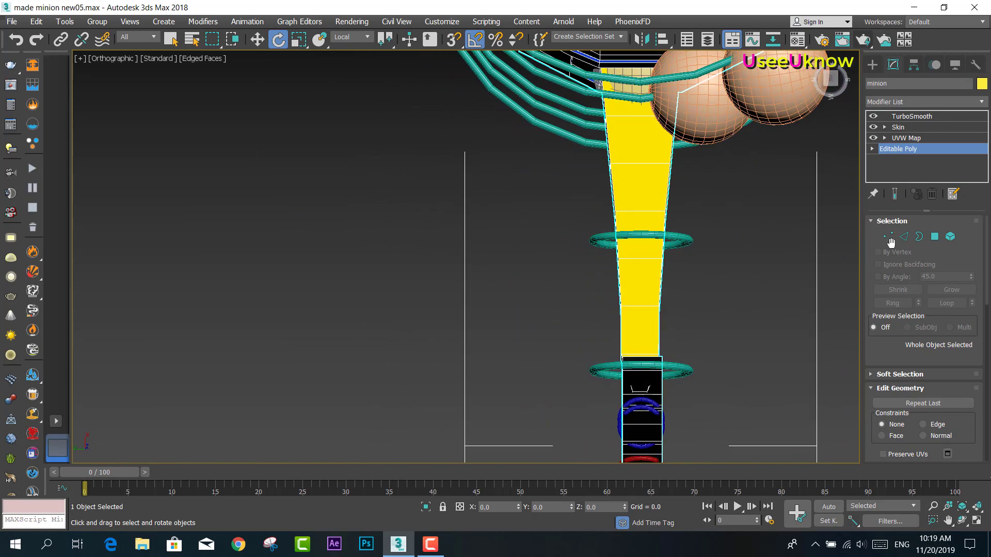
# In Vertex mode, widen one arm loop's four vertices to 110% along Y
pyautogui.click(887, 236)
pyautogui.moveTo(692, 327); pyautogui.dragTo(603, 293)
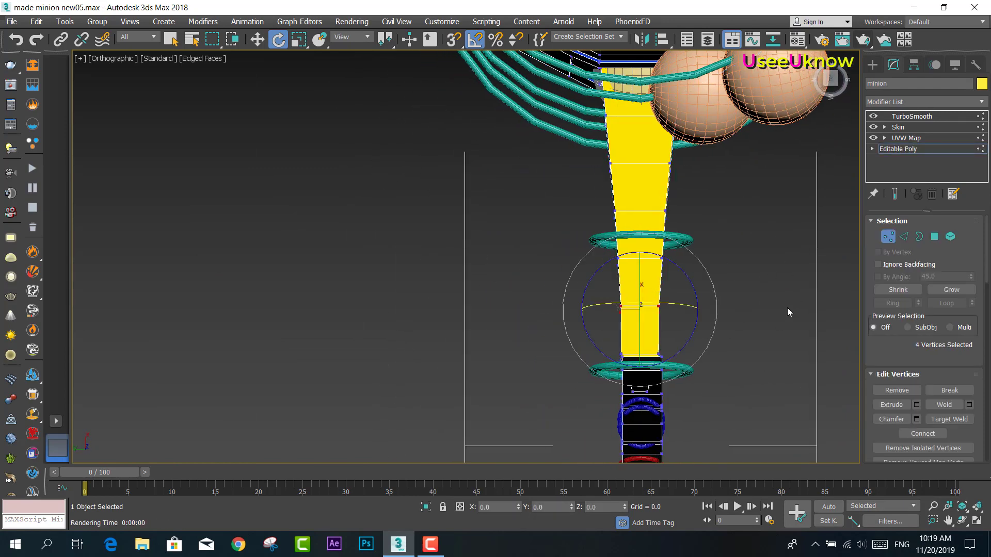
pyautogui.click(293, 39)
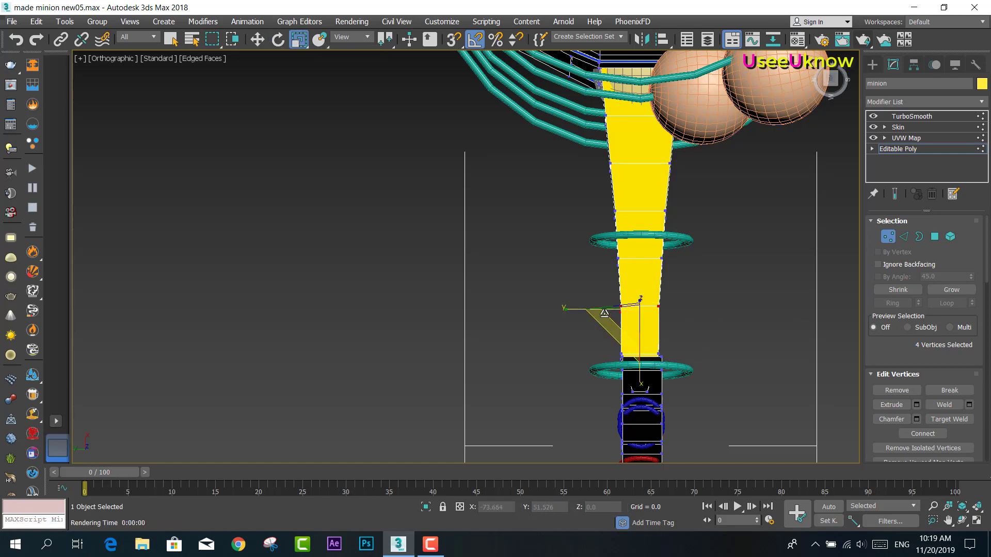
pyautogui.moveTo(583, 309); pyautogui.dragTo(580, 308)
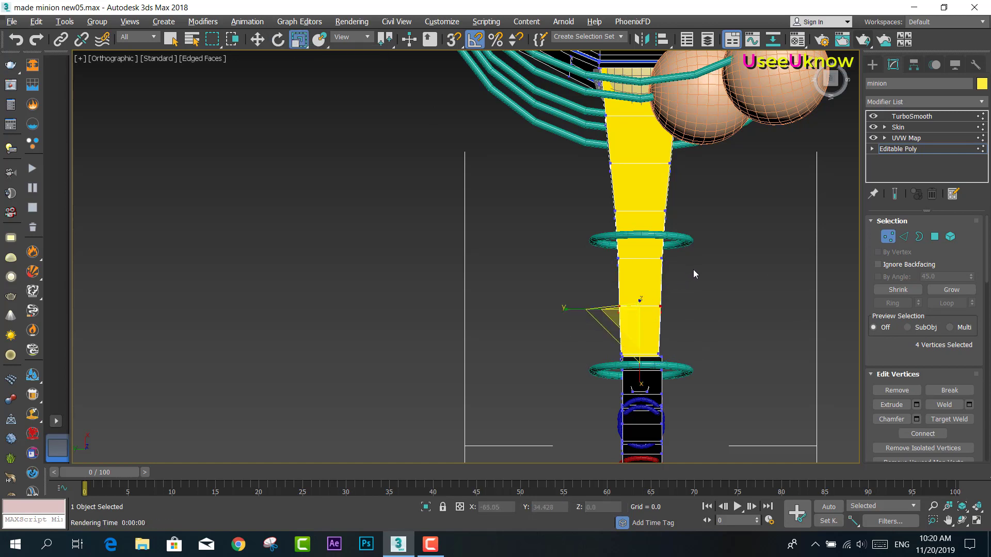
pyautogui.moveTo(694, 274)
pyautogui.keyDown('alt'); pyautogui.mouseDown(button='middle')
pyautogui.moveTo(608, 178)
pyautogui.moveTo(496, 213)
pyautogui.moveTo(474, 253)
pyautogui.mouseUp(button='middle'); pyautogui.keyUp('alt')
pyautogui.scroll(2, 473, 252)
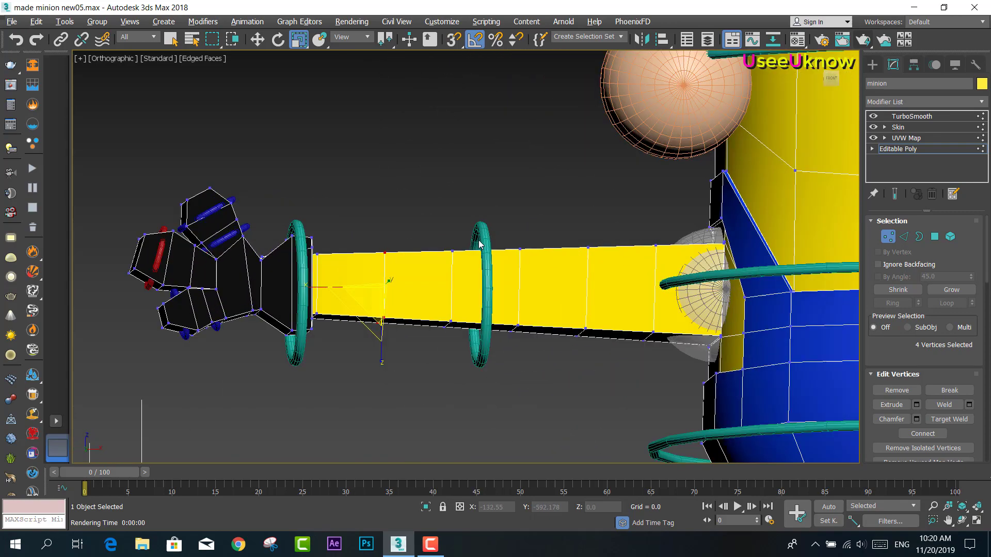
# In the Front view, marquee-select the arm loop vertices and the top and bottom shoulder vertices
pyautogui.click(831, 79)
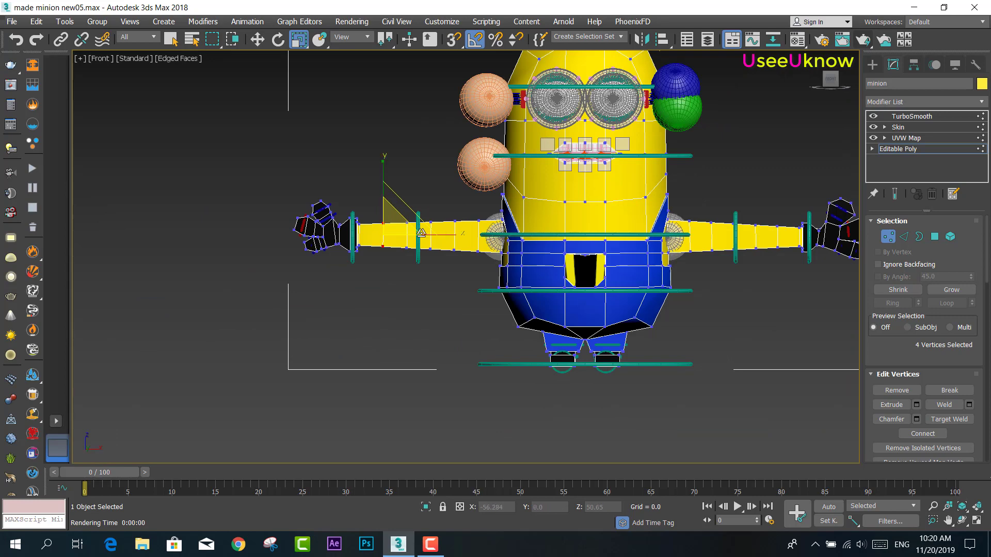
pyautogui.scroll(5, 385, 227)
pyautogui.scroll(4, 343, 217)
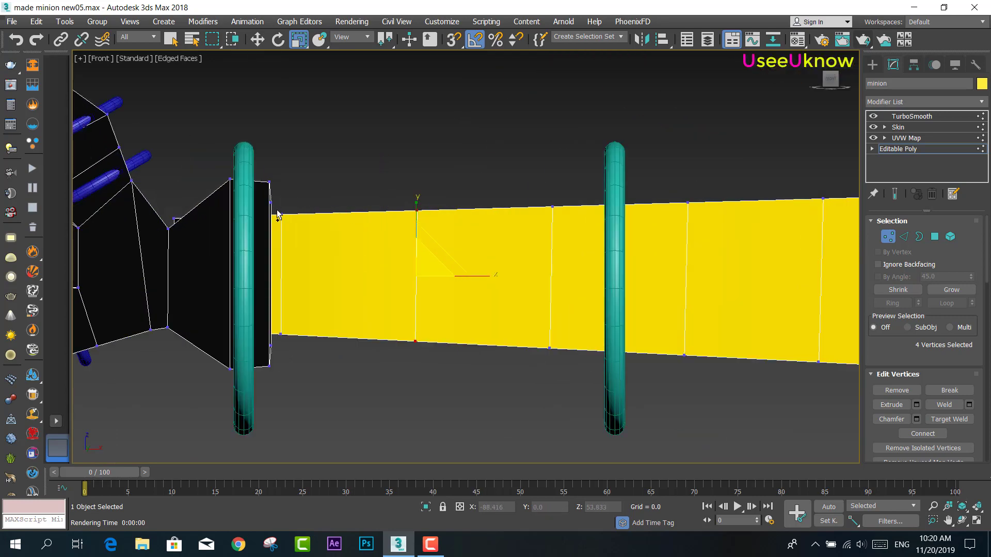
pyautogui.moveTo(490, 351); pyautogui.dragTo(735, 351)
pyautogui.keyDown('ctrl'); pyautogui.moveTo(789, 367); pyautogui.dragTo(785, 365); pyautogui.keyUp('ctrl')
pyautogui.keyDown('ctrl'); pyautogui.moveTo(505, 178); pyautogui.dragTo(764, 275); pyautogui.keyUp('ctrl')
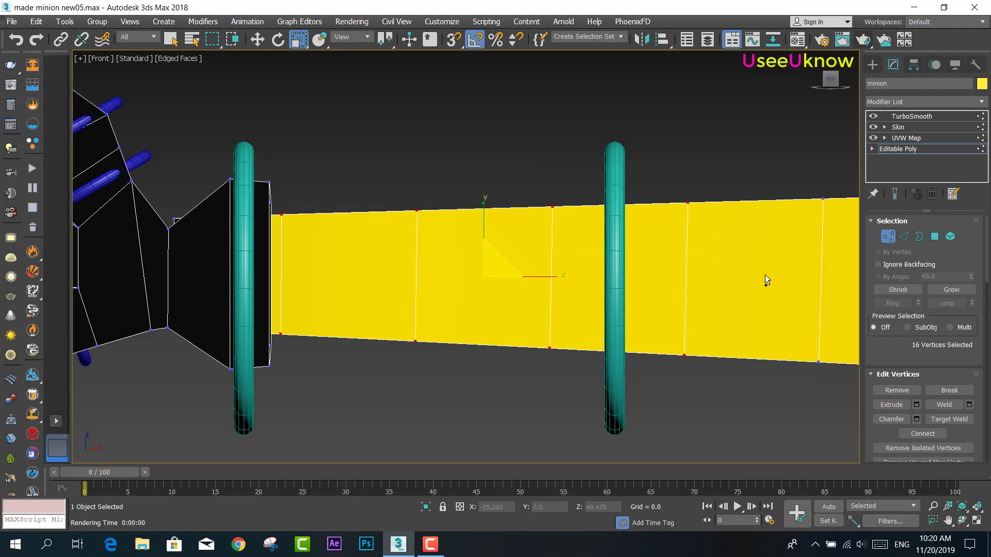
pyautogui.moveTo(764, 274); pyautogui.dragTo(360, 272, button='middle')
pyautogui.keyDown('ctrl'); pyautogui.moveTo(427, 181); pyautogui.dragTo(570, 247); pyautogui.keyUp('ctrl')
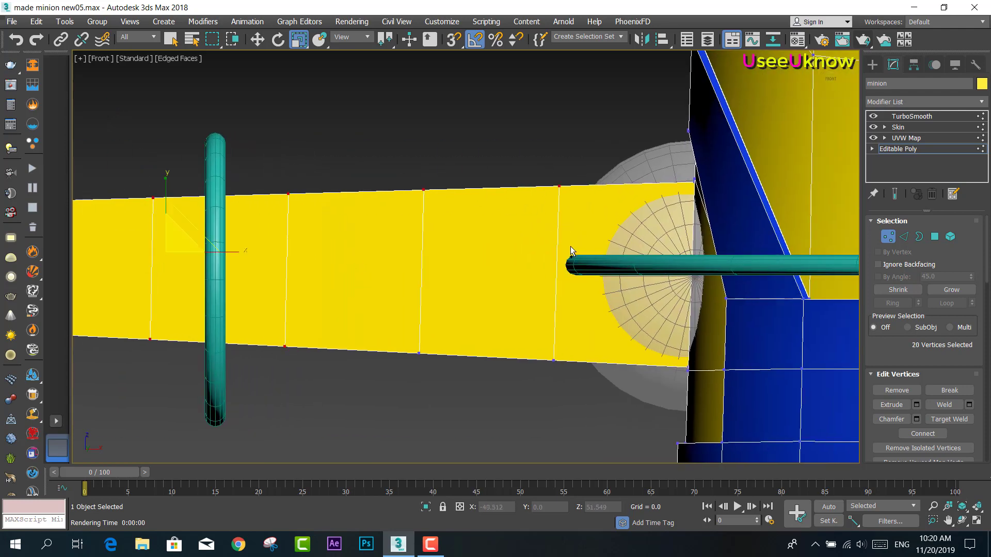
pyautogui.keyDown('ctrl'); pyautogui.moveTo(510, 385); pyautogui.dragTo(511, 386); pyautogui.keyUp('ctrl')
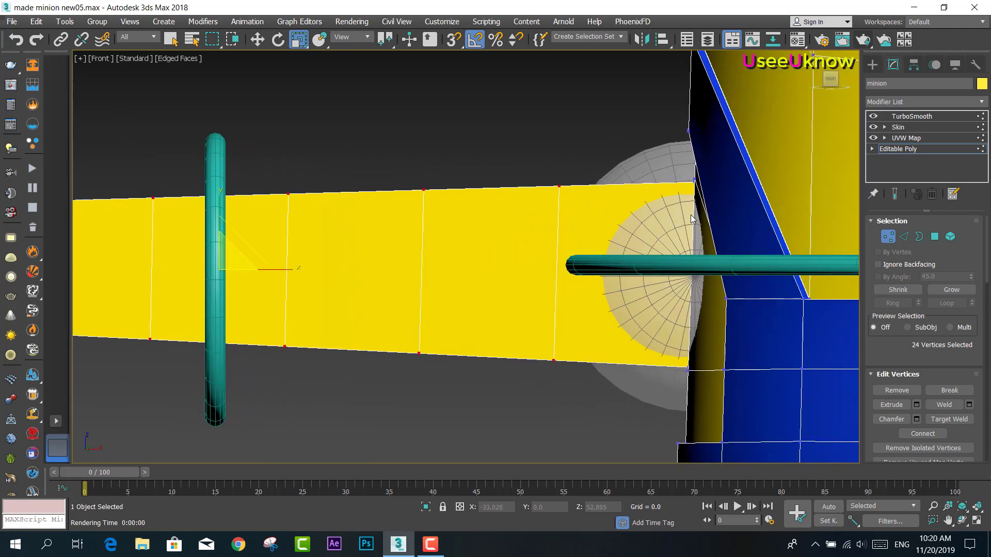
# Make the mesh see-through with Alt+X and add two hidden shoulder vertices to the selection
pyautogui.scroll(-5, 691, 219)
pyautogui.scroll(2, 498, 253)
pyautogui.scroll(4, 507, 227)
pyautogui.scroll(3, 562, 278)
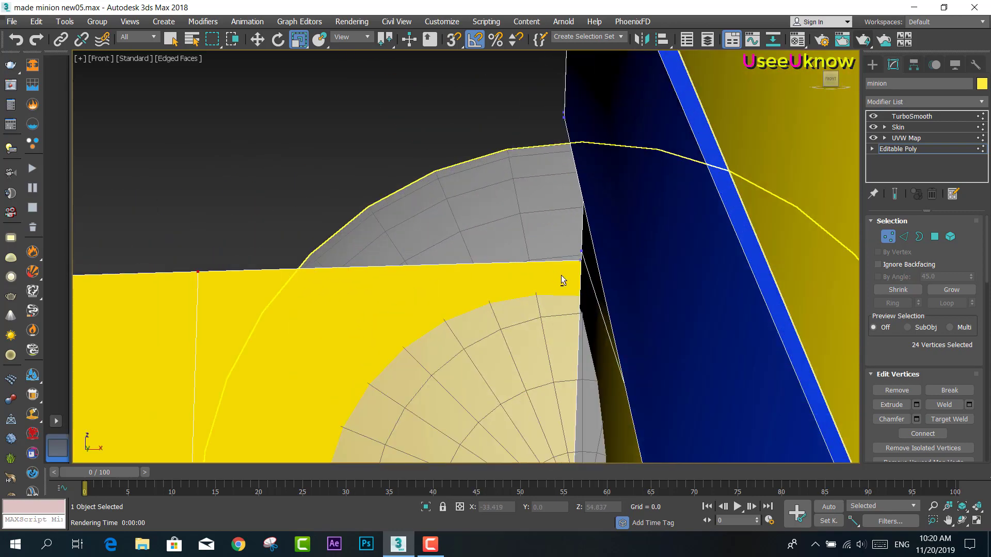
pyautogui.keyDown('alt'); pyautogui.moveTo(561, 276); pyautogui.dragTo(587, 235, button='middle'); pyautogui.keyUp('alt')
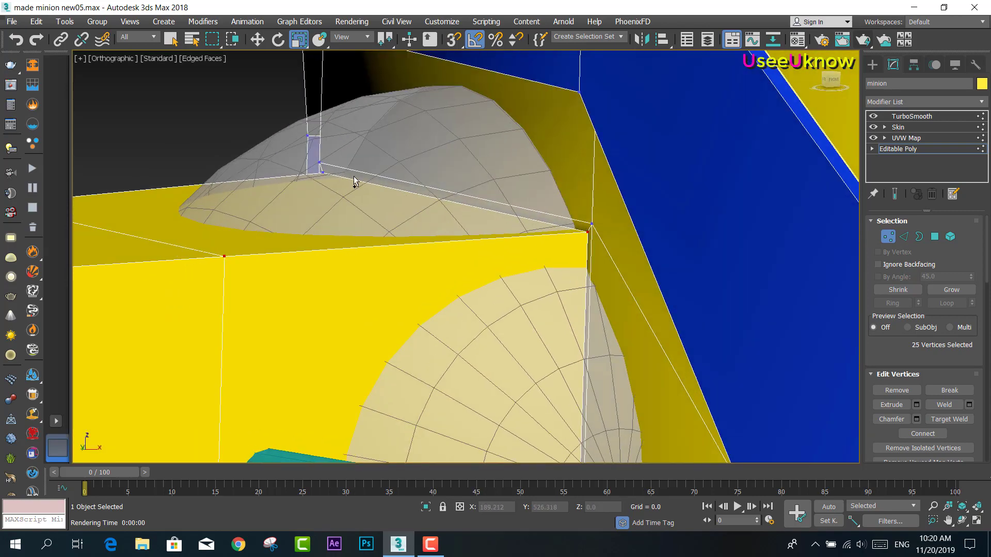
pyautogui.keyDown('alt'); pyautogui.moveTo(361, 221); pyautogui.dragTo(573, 483, button='middle'); pyautogui.keyUp('alt')
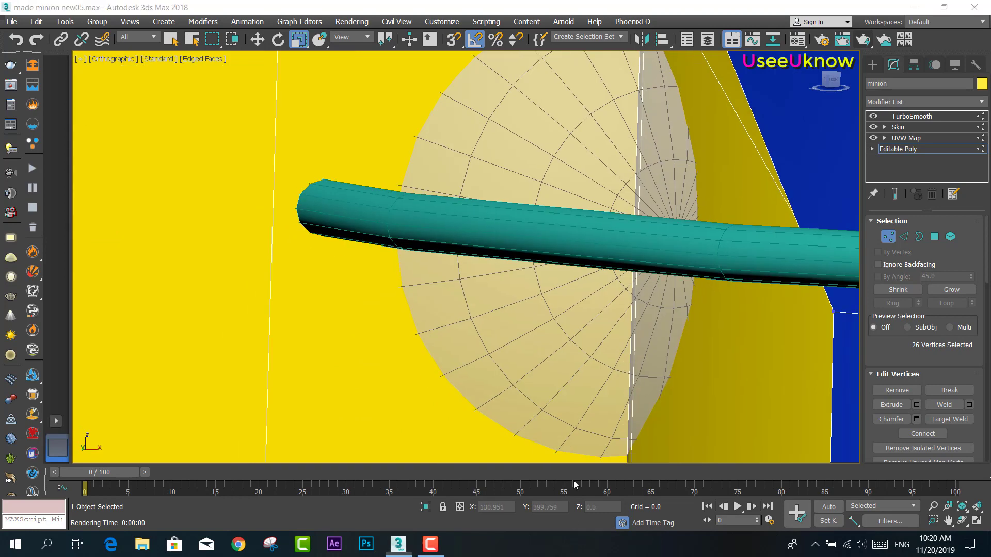
pyautogui.keyDown('alt'); pyautogui.moveTo(564, 399); pyautogui.dragTo(598, 311, button='middle'); pyautogui.keyUp('alt')
pyautogui.hotkey('alt', 'x')
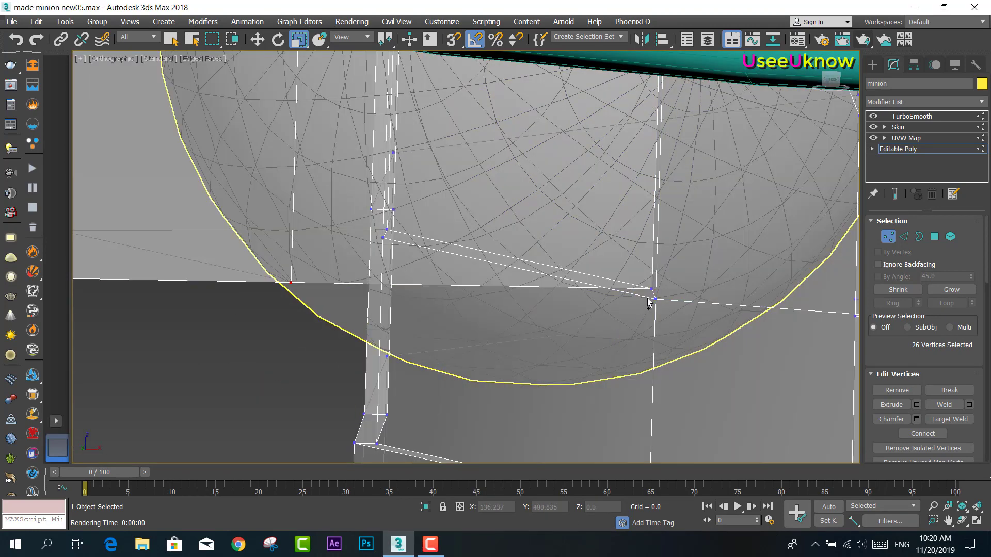
pyautogui.keyDown('ctrl'); pyautogui.click(650, 288); pyautogui.keyUp('ctrl')
pyautogui.keyDown('ctrl'); pyautogui.click(386, 229); pyautogui.keyUp('ctrl')
# Frame the shoulder sphere closely and add one more shoulder vertex to the selection
pyautogui.scroll(-3, 392, 236)
pyautogui.scroll(-2, 392, 237)
pyautogui.moveTo(358, 355); pyautogui.dragTo(307, 385, button='middle')
pyautogui.scroll(-3, 307, 385)
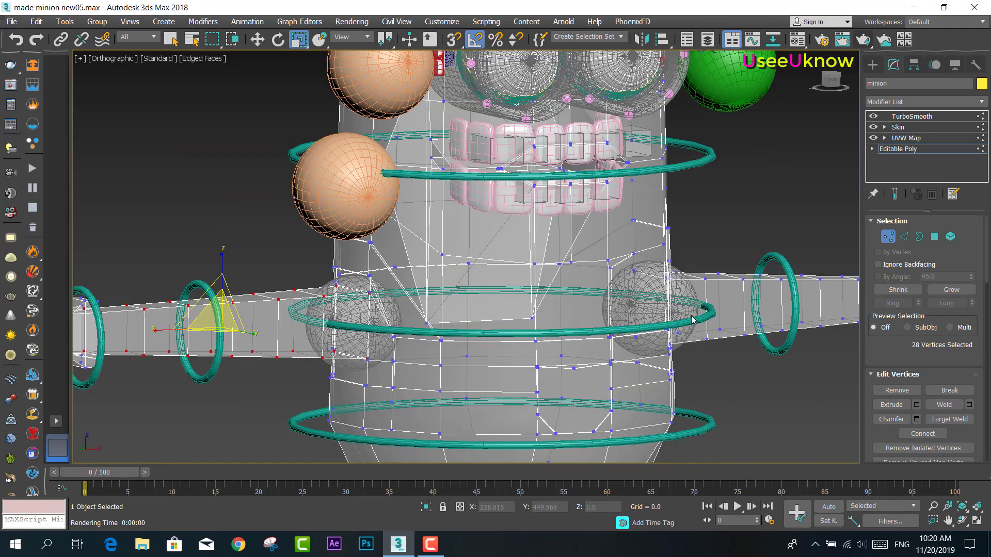
pyautogui.moveTo(617, 201); pyautogui.dragTo(617, 330, button='middle')
pyautogui.scroll(5, 617, 330)
pyautogui.scroll(2, 618, 312)
pyautogui.scroll(3, 525, 272)
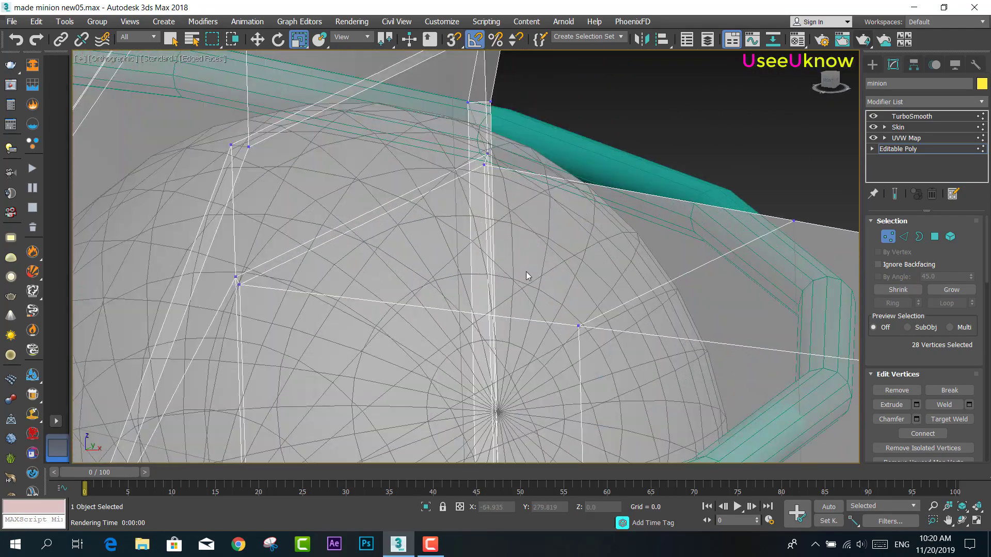
pyautogui.scroll(2, 478, 147)
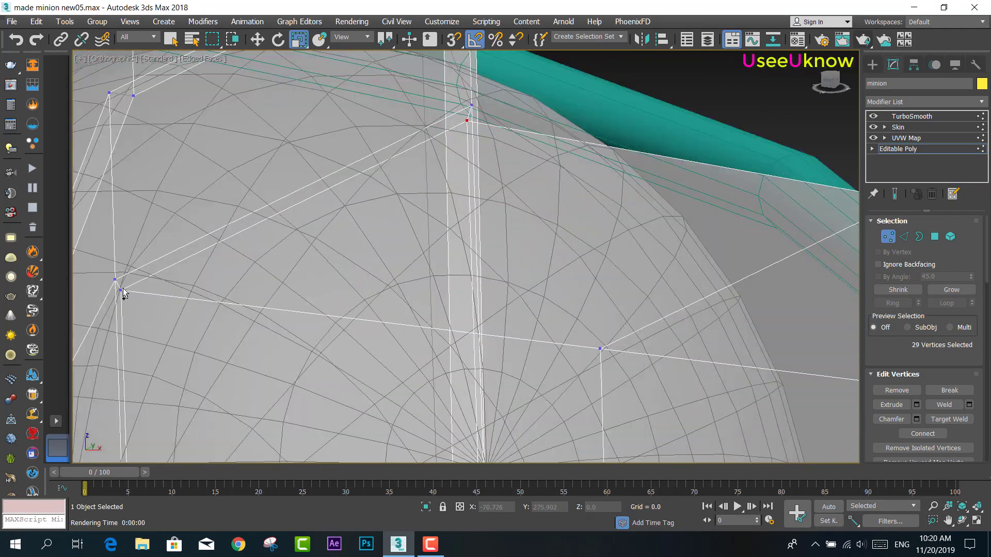
pyautogui.scroll(-5, 637, 108)
pyautogui.scroll(1, 634, 220)
pyautogui.scroll(1, 639, 141)
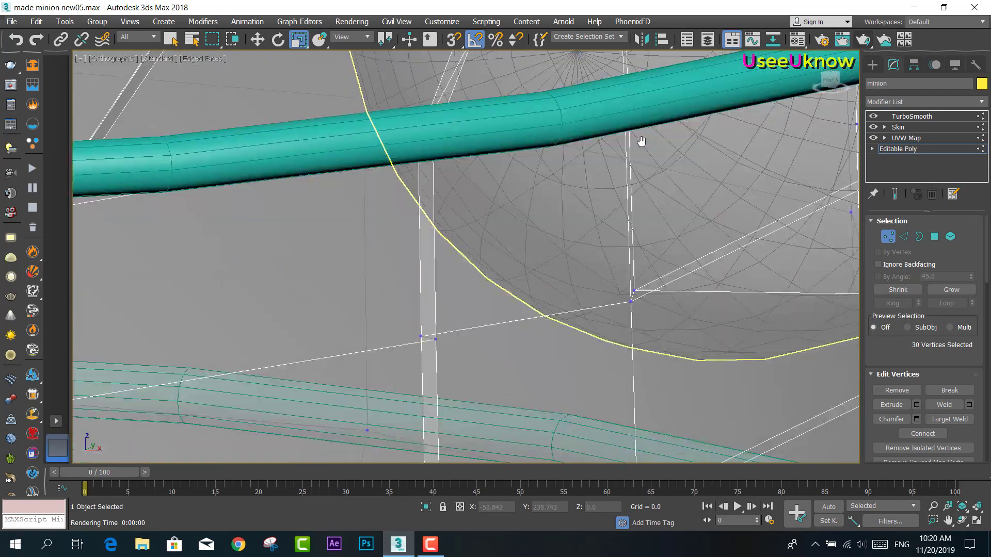
pyautogui.scroll(1, 634, 266)
pyautogui.scroll(4, 634, 266)
pyautogui.keyDown('ctrl'); pyautogui.click(607, 269); pyautogui.keyUp('ctrl')
# Pan along the arm and add all hand vertices, completing the 110-vertex selection
pyautogui.moveTo(607, 269)
pyautogui.mouseDown(button='middle')
pyautogui.moveTo(529, 336)
pyautogui.moveTo(372, 416)
pyautogui.mouseUp(button='middle')
pyautogui.scroll(-3, 735, 272)
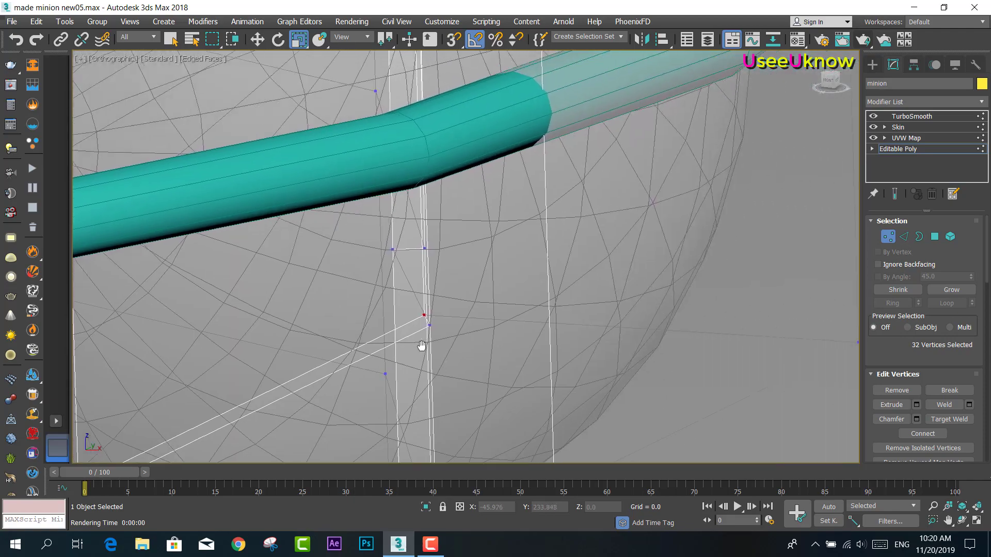
pyautogui.scroll(-2, 549, 304)
pyautogui.scroll(-2, 572, 302)
pyautogui.scroll(1, 593, 293)
pyautogui.moveTo(593, 293)
pyautogui.mouseDown(button='middle')
pyautogui.moveTo(592, 284)
pyautogui.moveTo(433, 298)
pyautogui.mouseUp(button='middle')
pyautogui.moveTo(723, 342); pyautogui.dragTo(595, 354, button='middle')
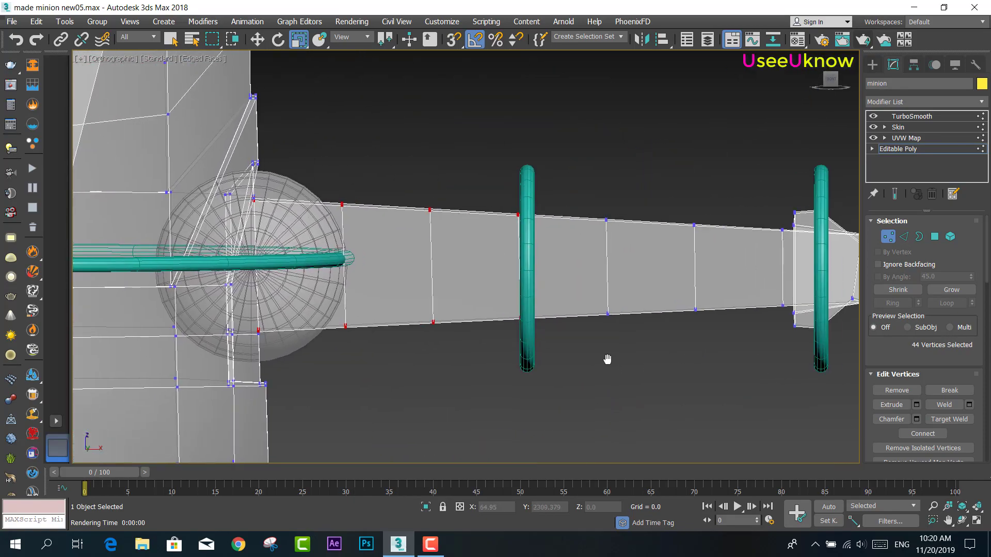
pyautogui.moveTo(725, 358); pyautogui.dragTo(389, 368, button='middle')
pyautogui.scroll(1, 398, 184)
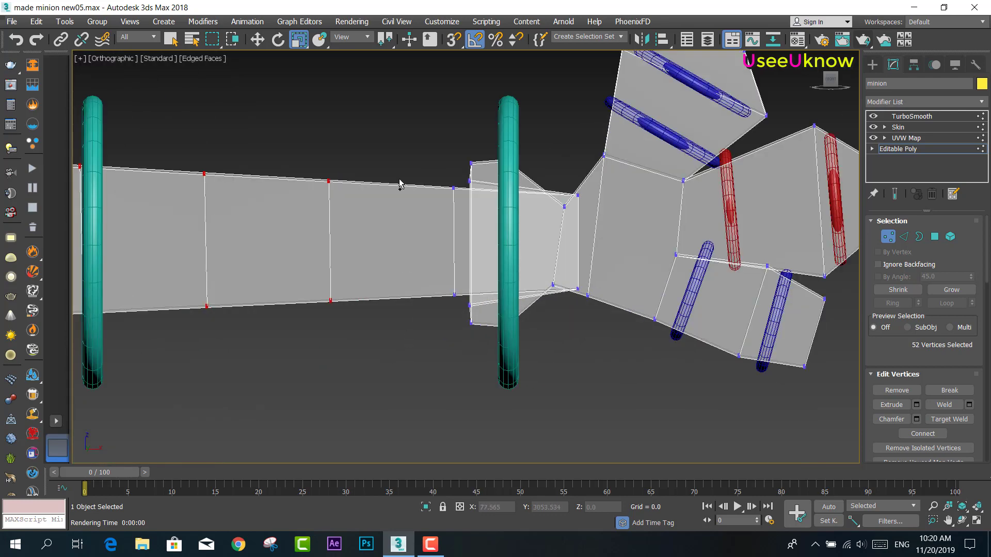
pyautogui.scroll(-4, 406, 178)
pyautogui.keyDown('ctrl'); pyautogui.moveTo(384, 140); pyautogui.dragTo(580, 274); pyautogui.keyUp('ctrl')
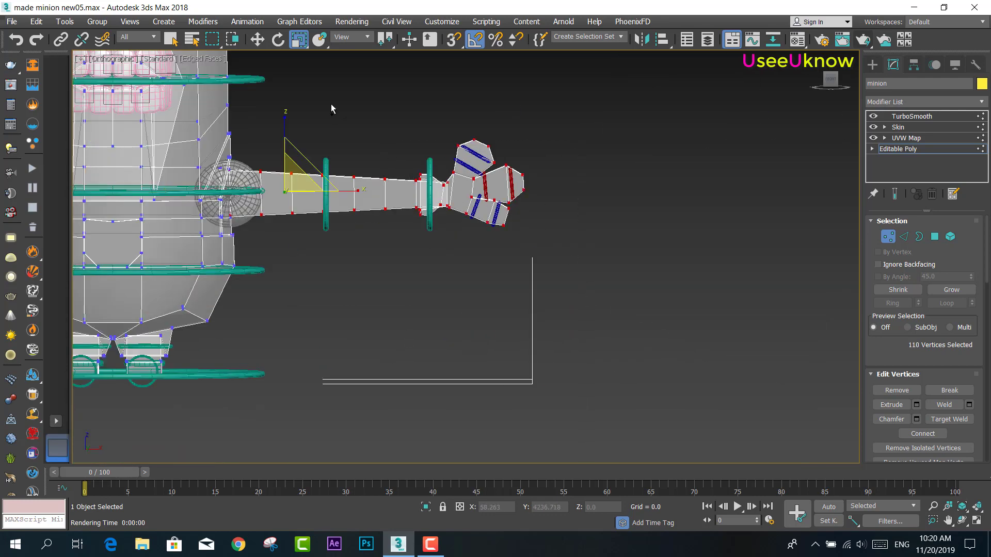
pyautogui.moveTo(549, 250); pyautogui.dragTo(558, 303, button='middle')
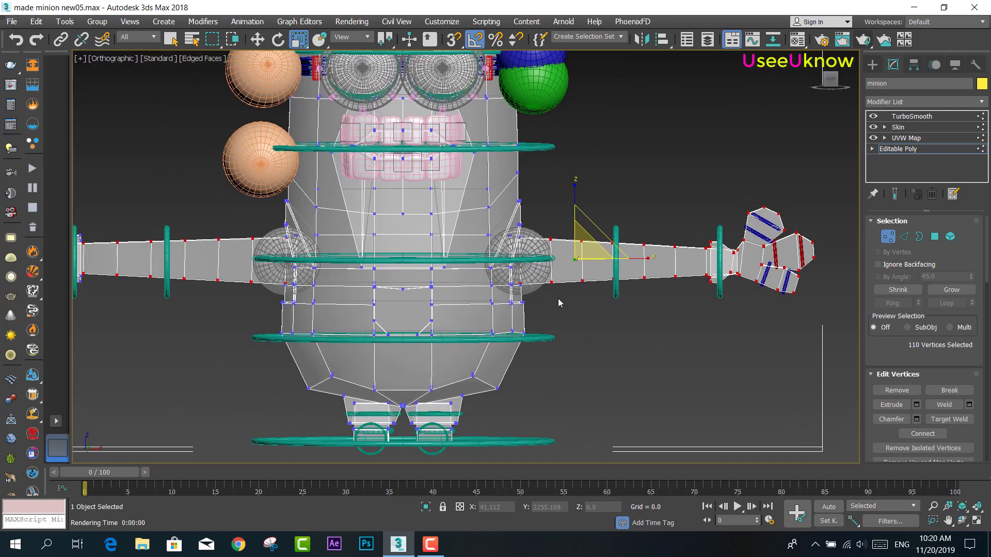
pyautogui.moveTo(400, 313); pyautogui.dragTo(472, 315, button='middle')
pyautogui.scroll(5, 488, 304)
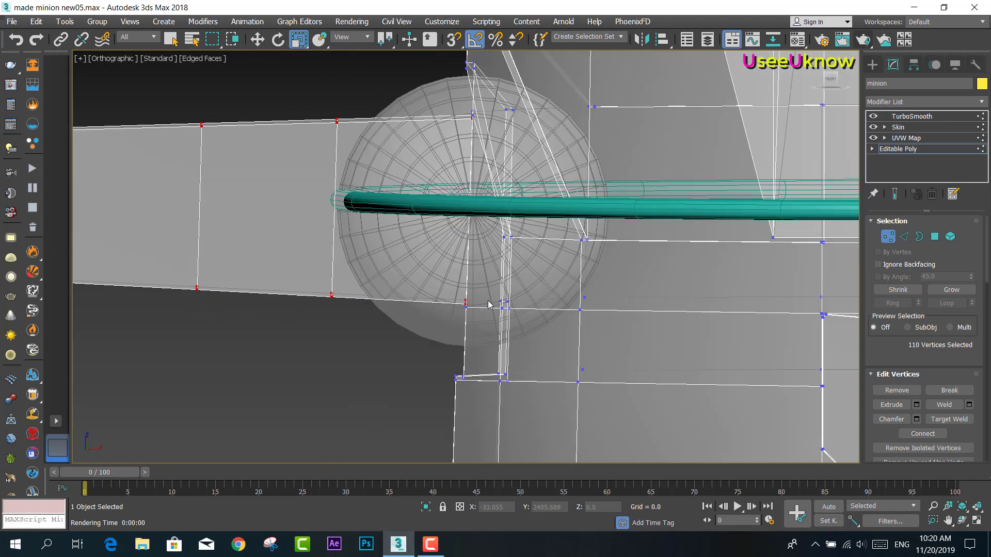
pyautogui.scroll(-5, 464, 306)
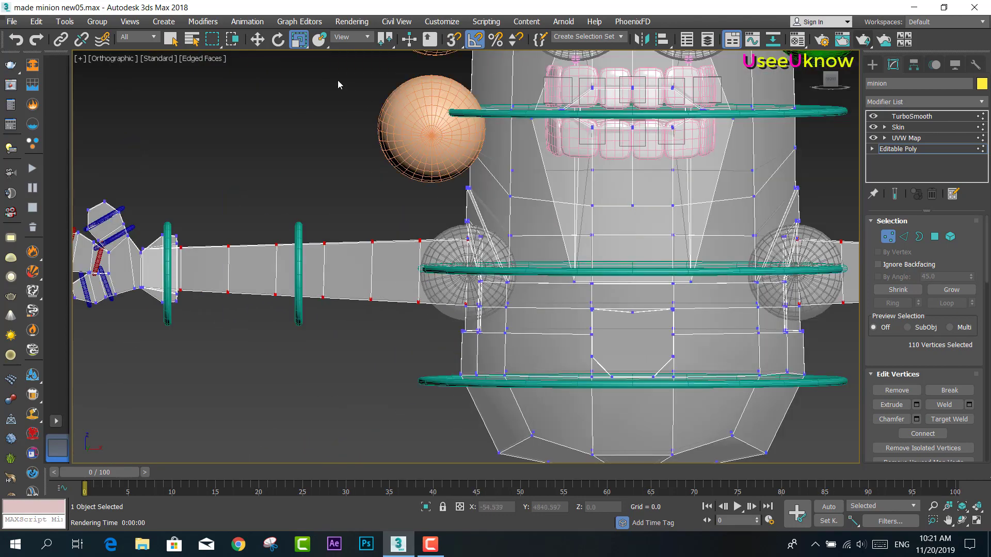
pyautogui.click(831, 80)
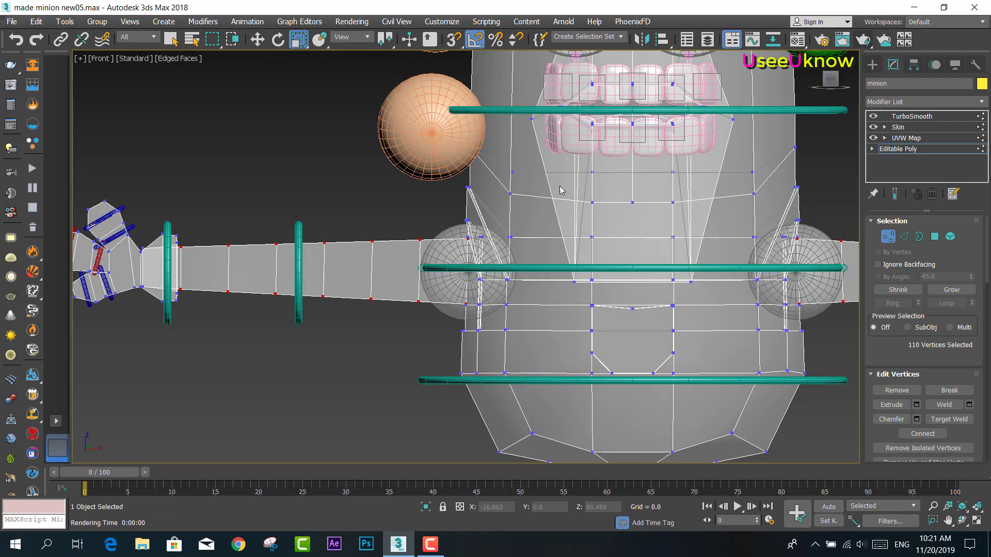
# Deselect the hand vertices, leaving 56 arm-cage vertices selected
pyautogui.scroll(-2, 562, 192)
pyautogui.scroll(-3, 541, 263)
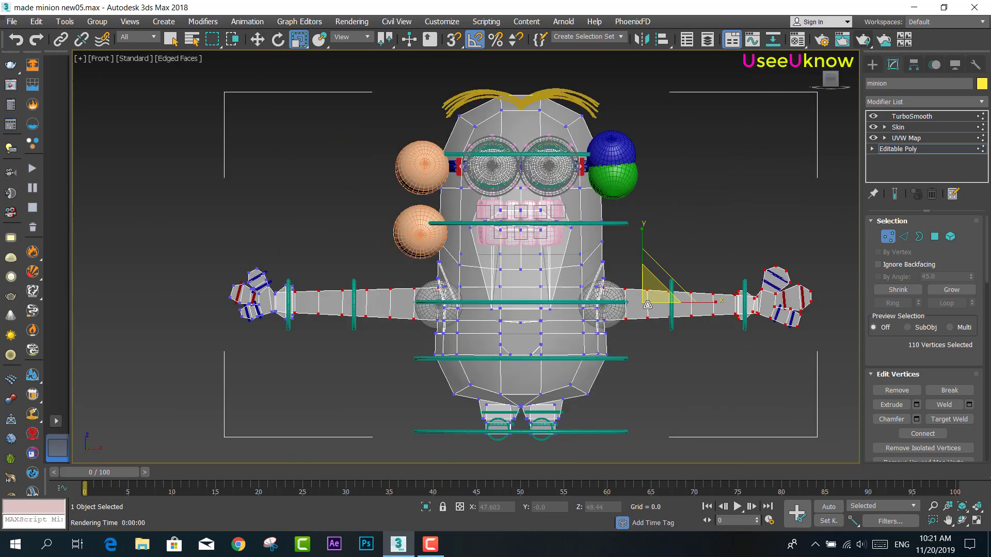
pyautogui.scroll(2, 728, 316)
pyautogui.moveTo(398, 318); pyautogui.dragTo(551, 318, button='middle')
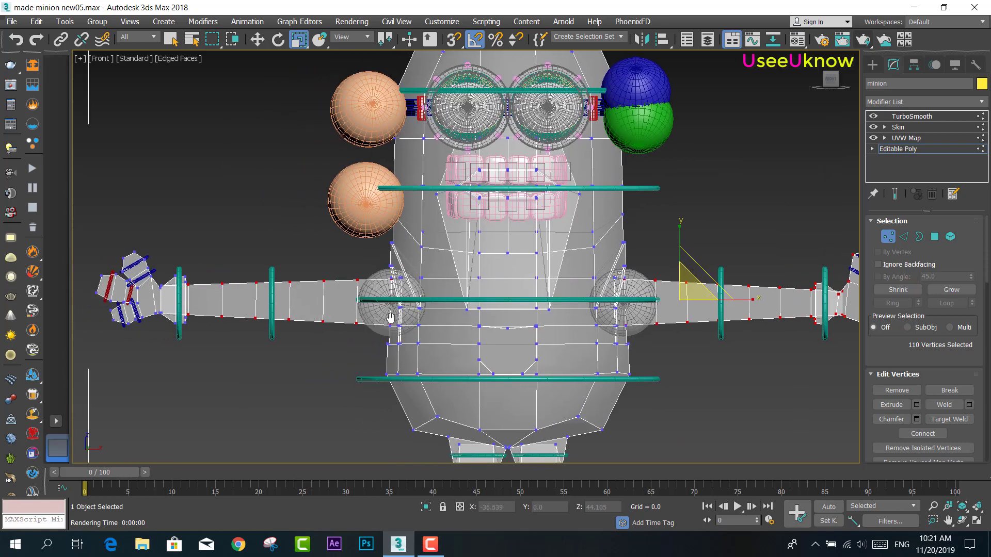
pyautogui.scroll(2, 541, 315)
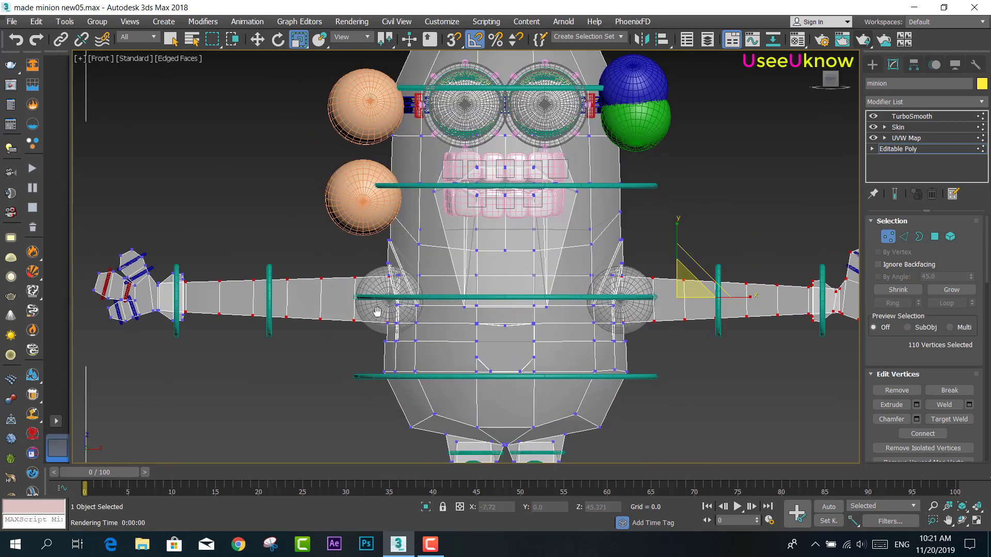
pyautogui.scroll(4, 640, 300)
pyautogui.scroll(-2, 640, 300)
pyautogui.moveTo(640, 301); pyautogui.dragTo(450, 309, button='middle')
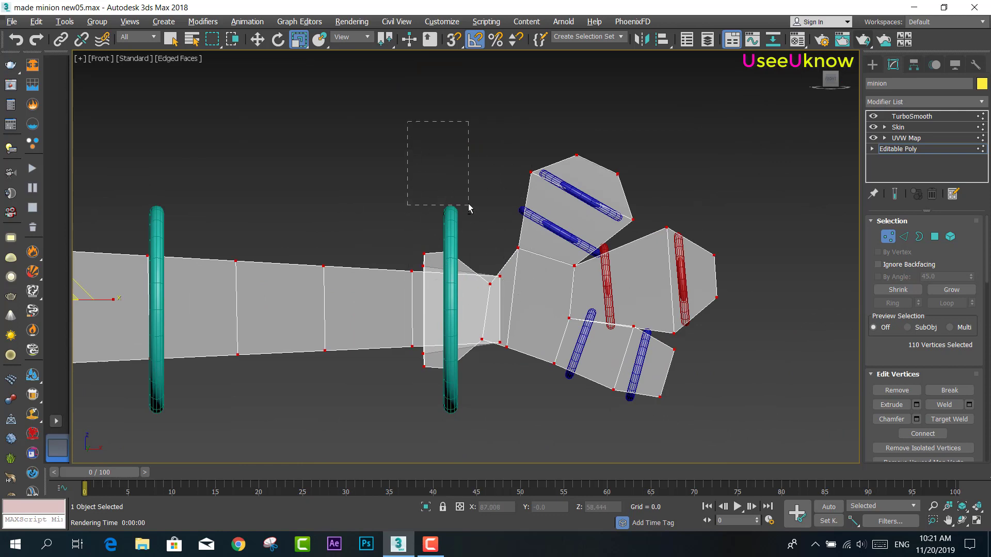
pyautogui.moveTo(735, 396); pyautogui.dragTo(770, 450)
# Scale the selected arm vertices to 77% on Y and show the smoothed end result
pyautogui.scroll(-5, 407, 351)
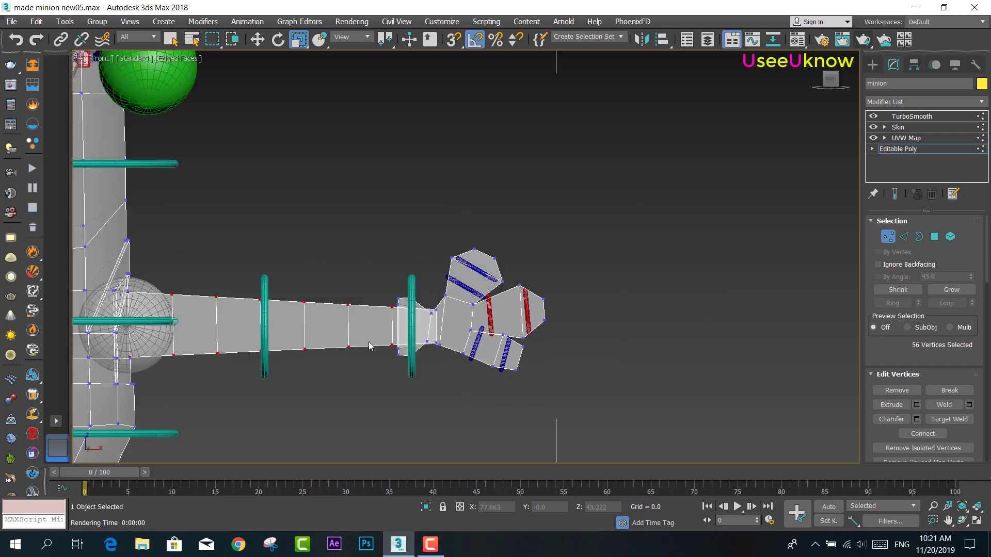
pyautogui.scroll(3, 204, 304)
pyautogui.moveTo(206, 304); pyautogui.dragTo(216, 305, button='middle')
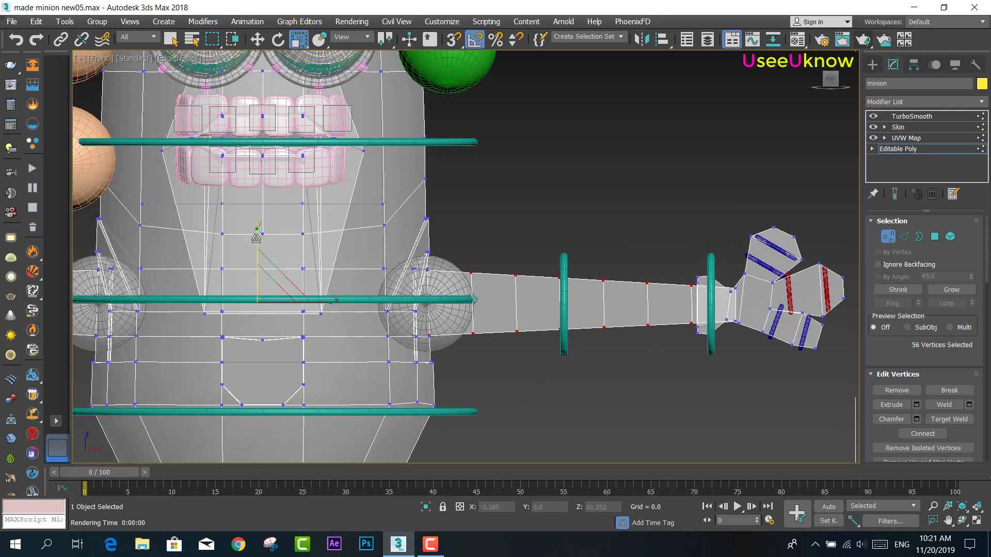
pyautogui.moveTo(256, 239); pyautogui.dragTo(260, 249)
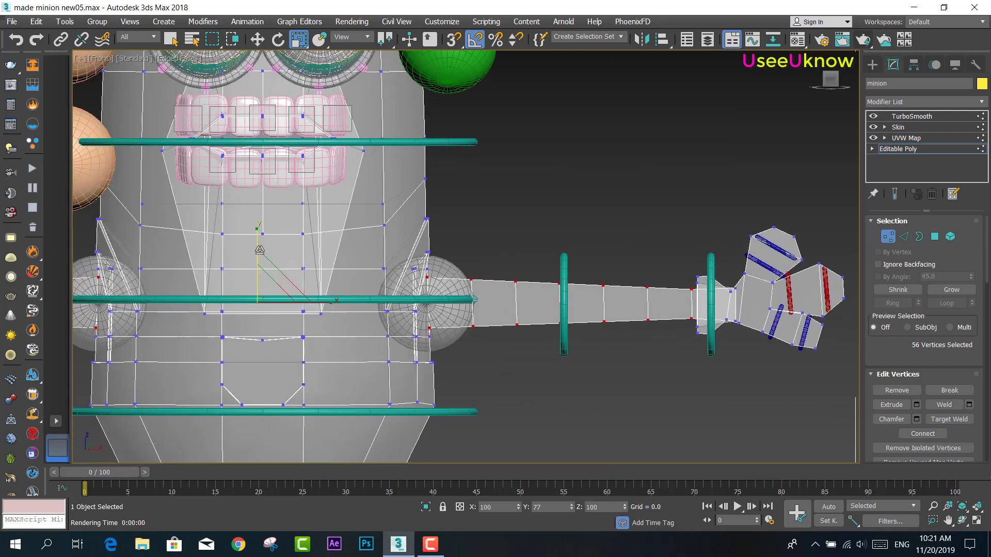
pyautogui.moveTo(224, 317); pyautogui.dragTo(444, 299, button='middle')
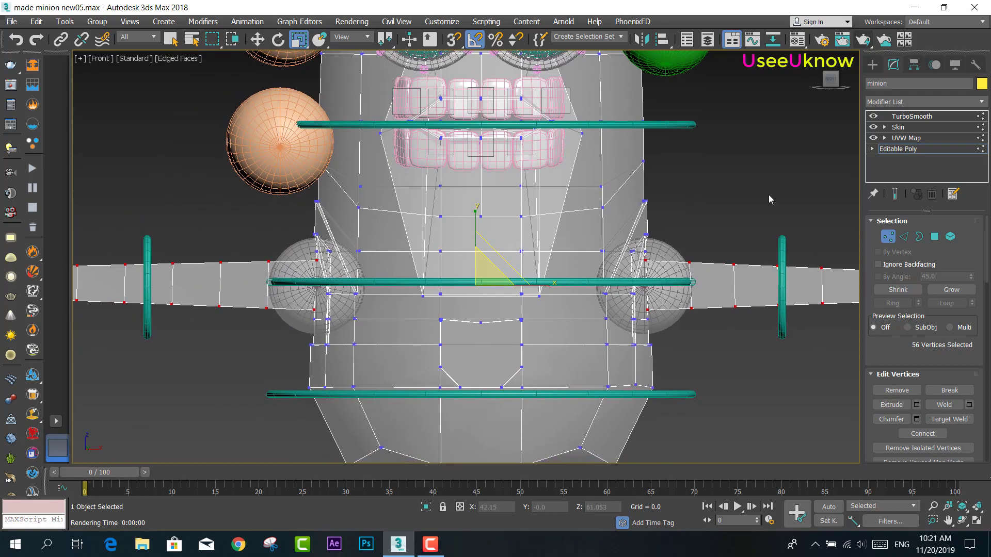
pyautogui.click(890, 194)
pyautogui.moveTo(344, 294)
pyautogui.keyDown('alt'); pyautogui.mouseDown(button='middle')
pyautogui.moveTo(275, 288)
pyautogui.moveTo(294, 302)
pyautogui.mouseUp(button='middle'); pyautogui.keyUp('alt')
pyautogui.scroll(-2, 275, 287)
# Check the raised arms at frame 8, redo the last arm vertex edit, and exit Vertex mode
pyautogui.moveTo(125, 476); pyautogui.dragTo(194, 474)
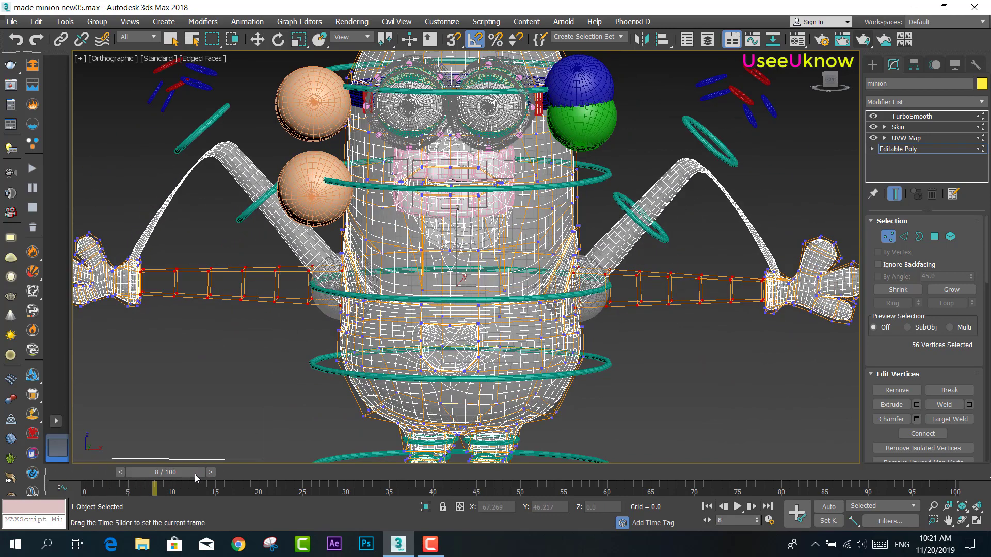
pyautogui.press('r')
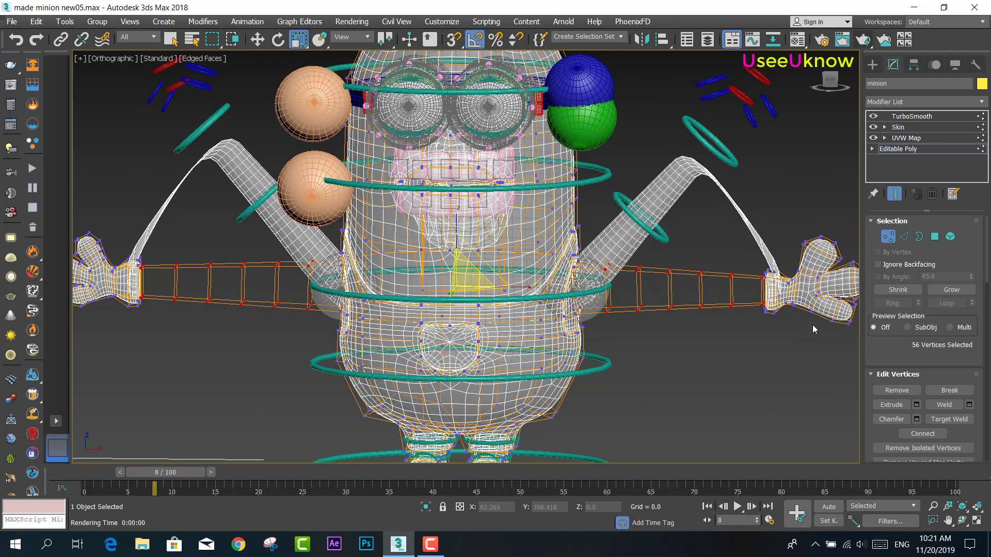
pyautogui.click(38, 41)
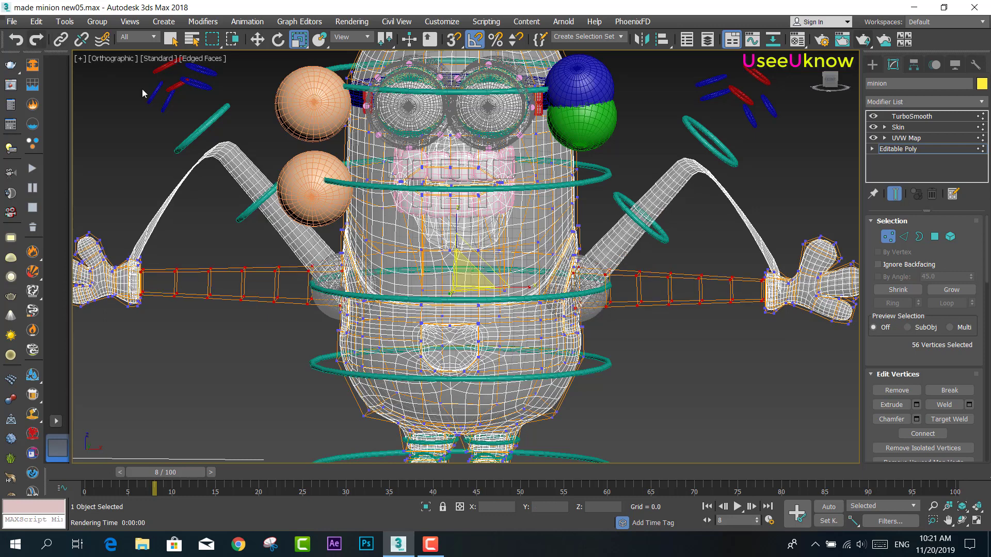
pyautogui.click(887, 236)
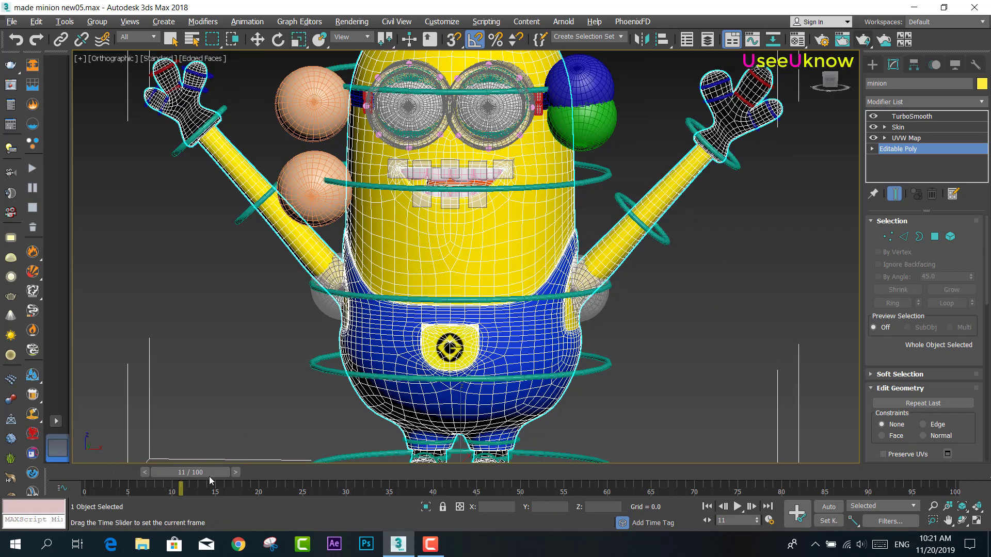
# Render frame 10, then re-render it from a side view of the minion
pyautogui.moveTo(188, 472); pyautogui.dragTo(204, 472)
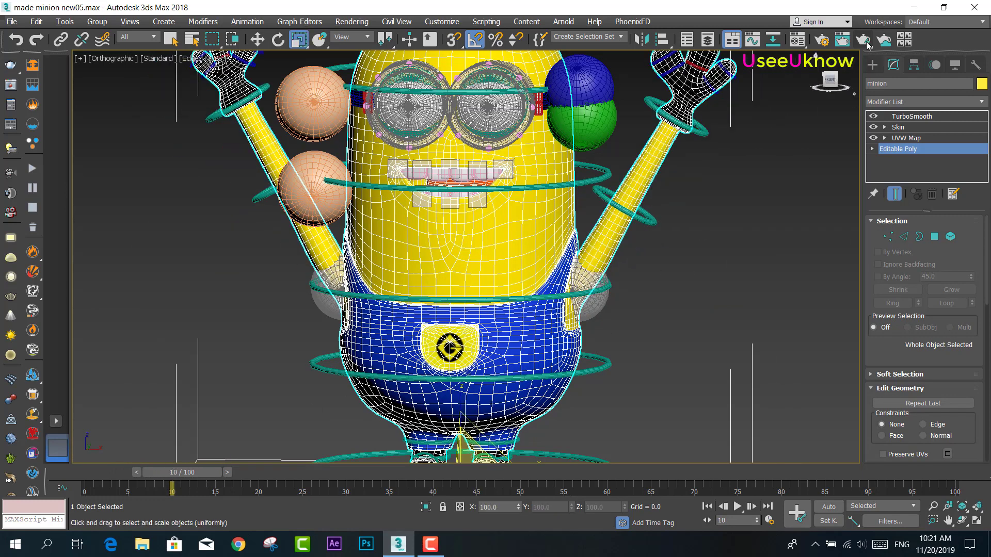
pyautogui.click(843, 40)
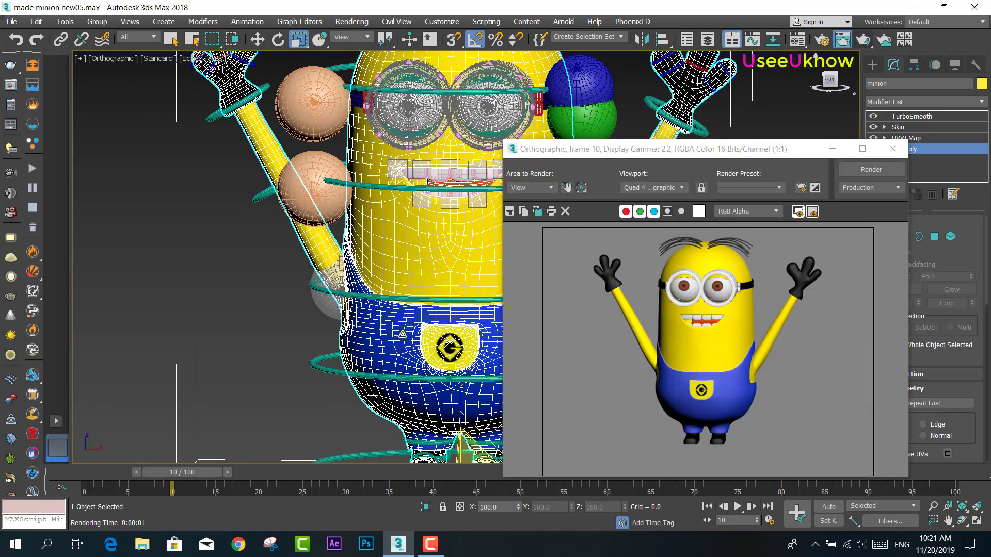
pyautogui.scroll(2, 402, 334)
pyautogui.scroll(2, 402, 334)
pyautogui.moveTo(425, 321); pyautogui.dragTo(349, 283, button='middle')
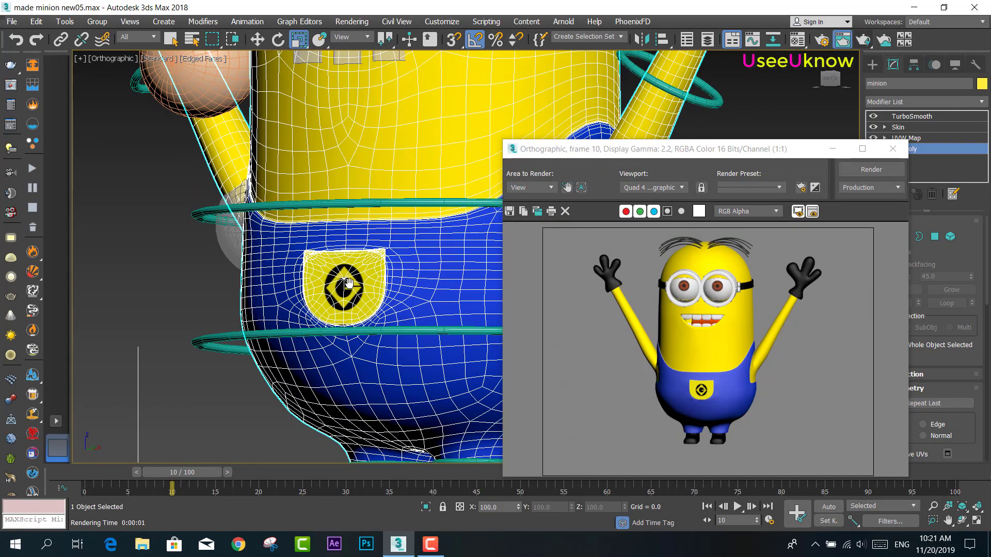
pyautogui.click(280, 46)
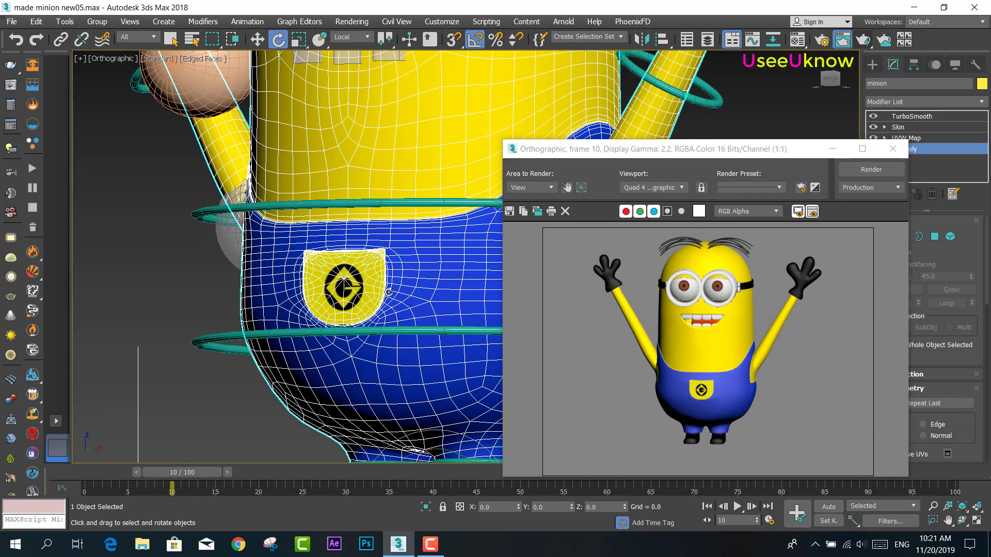
pyautogui.press('q')
pyautogui.keyDown('alt'); pyautogui.moveTo(389, 293); pyautogui.dragTo(699, 246, button='middle'); pyautogui.keyUp('alt')
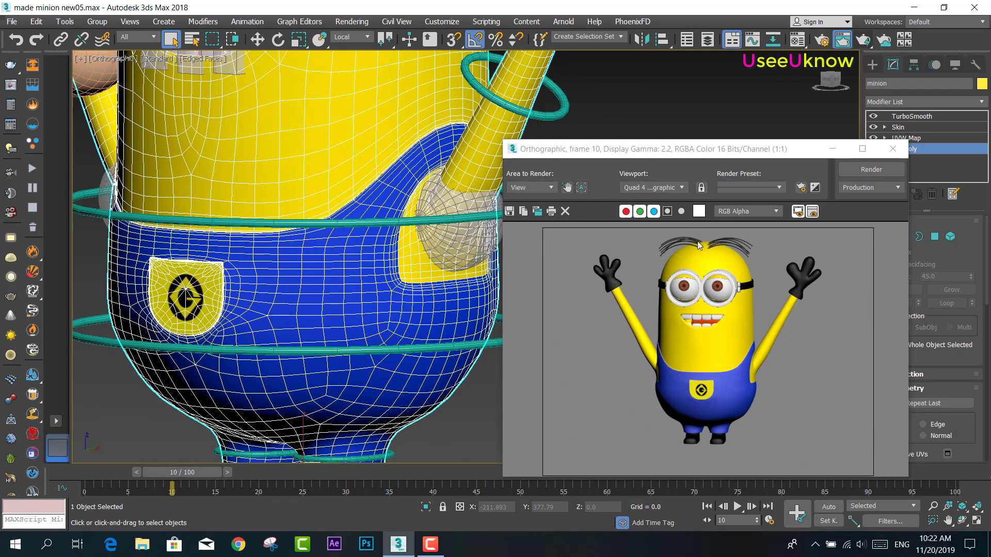
pyautogui.click(871, 169)
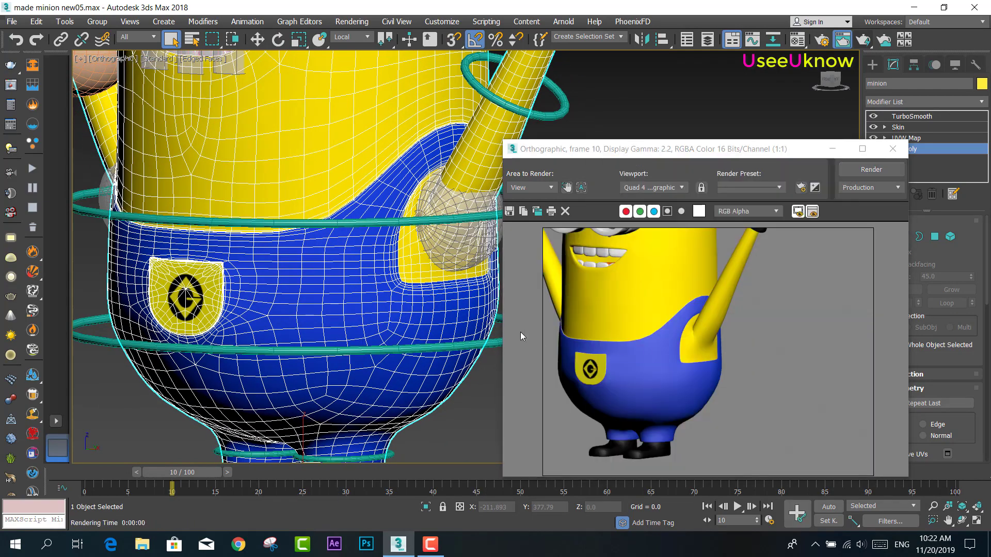
# Render frame 20 with the arms lowered and close the render window
pyautogui.moveTo(197, 471); pyautogui.dragTo(271, 476)
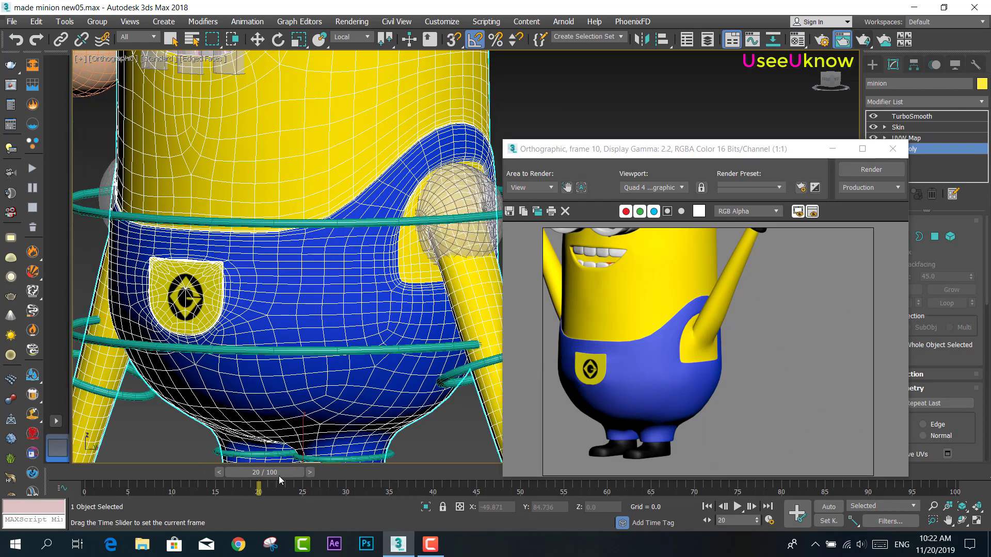
pyautogui.click(870, 170)
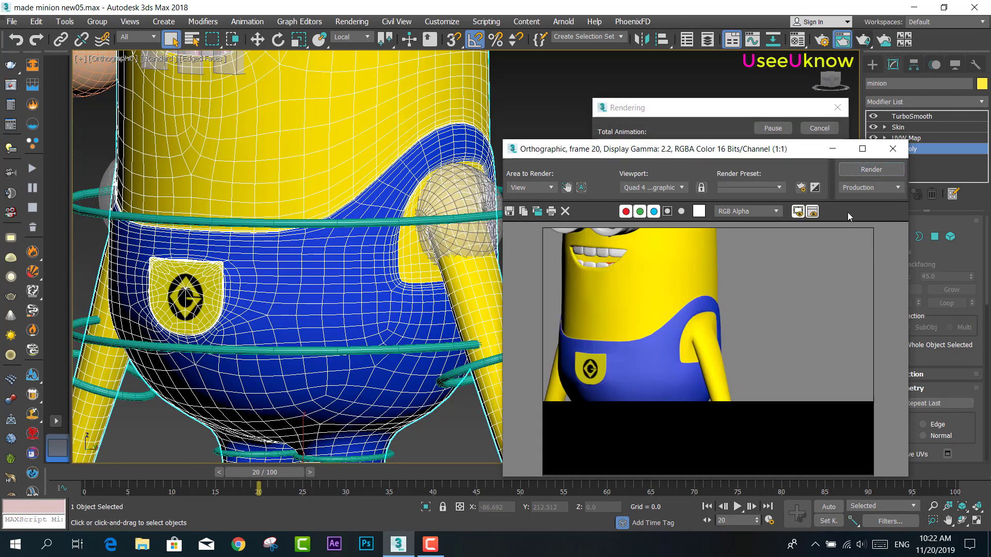
pyautogui.click(892, 150)
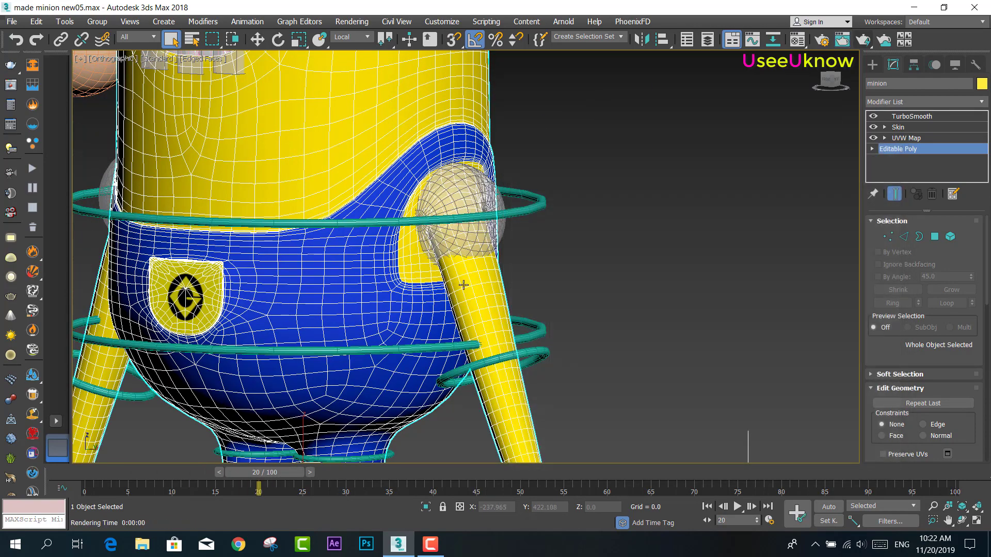
# At frame 0, rotate the left wrist control and turn the arm ring 90° to swing the hand
pyautogui.moveTo(239, 484); pyautogui.dragTo(104, 497)
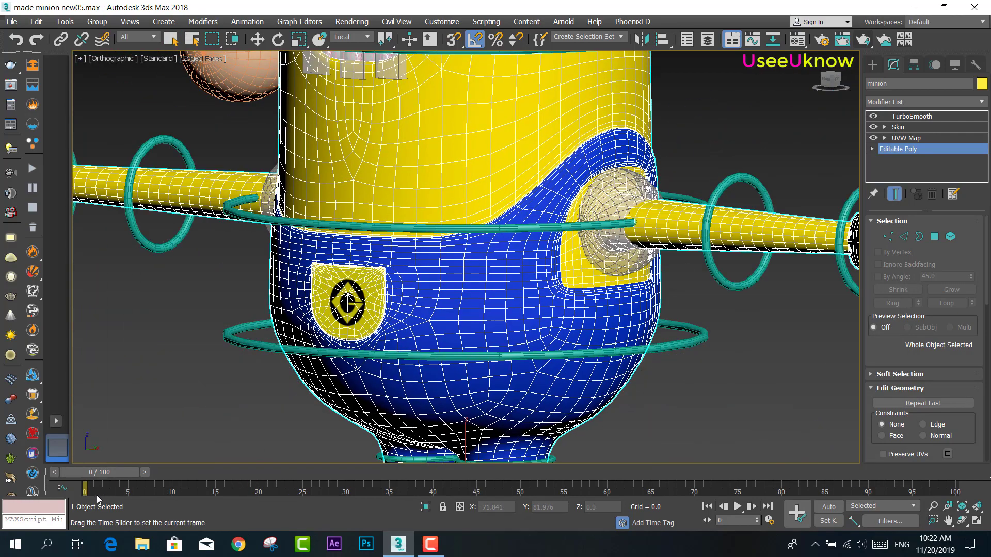
pyautogui.scroll(-2, 288, 336)
pyautogui.scroll(-1, 249, 286)
pyautogui.scroll(-2, 249, 286)
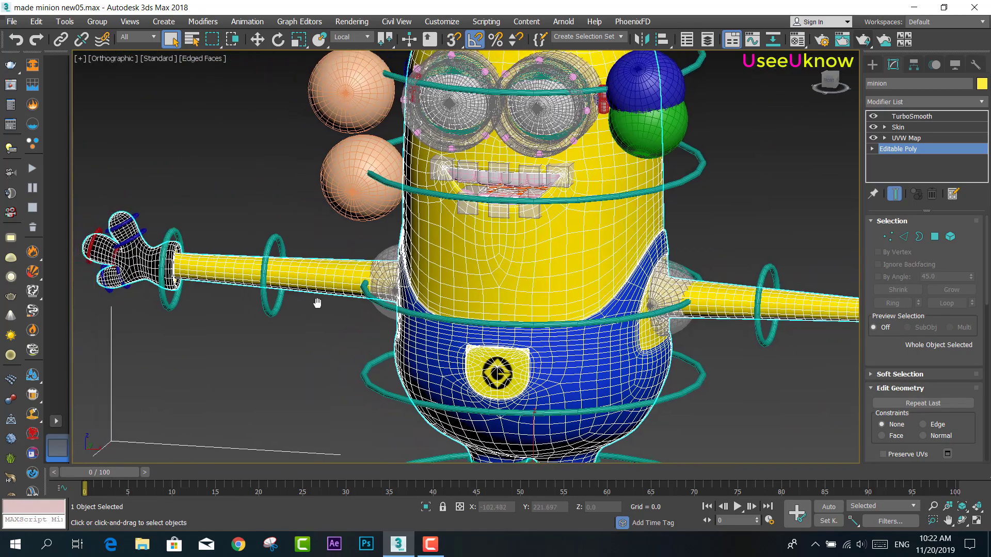
pyautogui.click(162, 274)
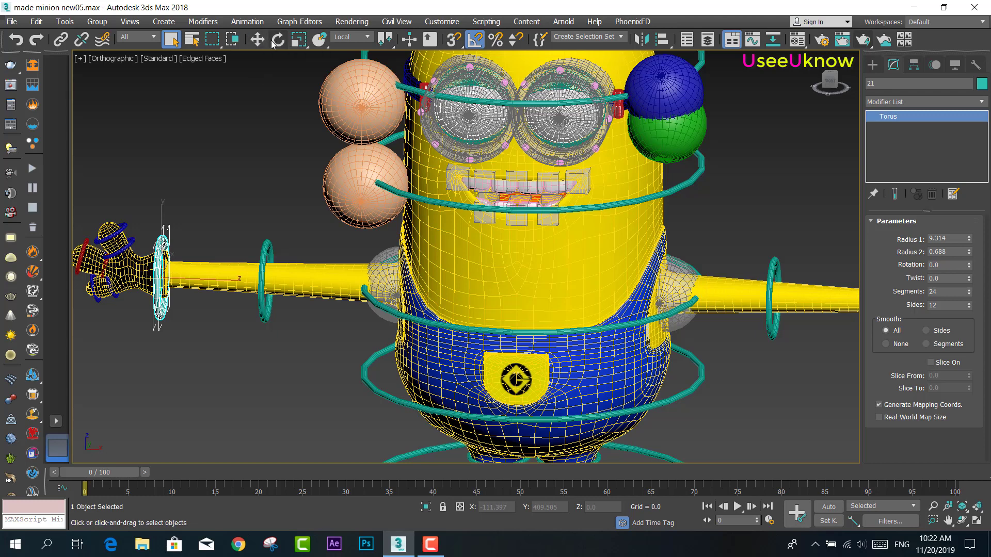
pyautogui.click(277, 40)
pyautogui.moveTo(158, 254)
pyautogui.mouseDown()
pyautogui.moveTo(185, 239)
pyautogui.moveTo(265, 274)
pyautogui.moveTo(284, 305)
pyautogui.mouseUp()
pyautogui.click(263, 262)
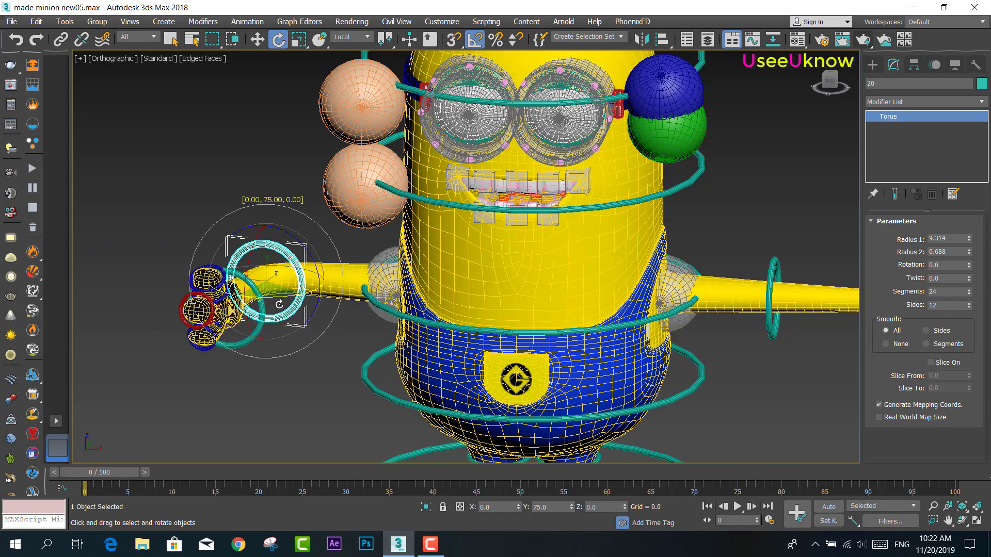
# Rotate the left shoulder sphere until the arm hangs straight down, and test-render the pose
pyautogui.click(385, 278)
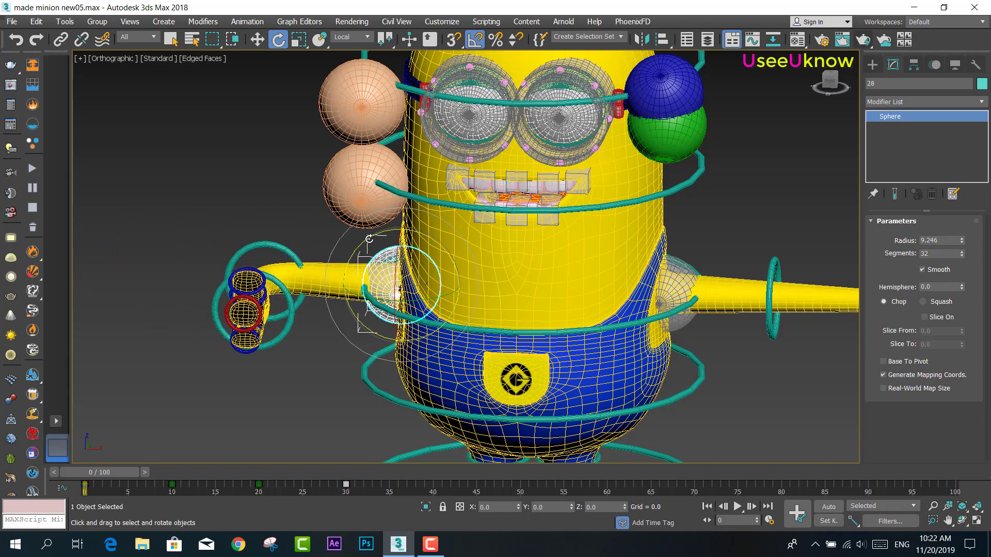
pyautogui.moveTo(368, 241); pyautogui.dragTo(345, 274)
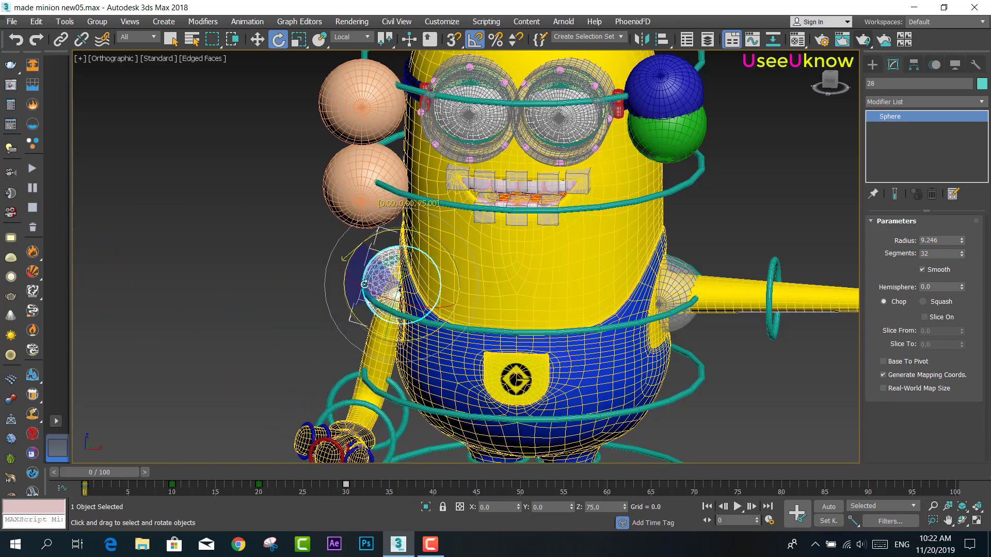
pyautogui.moveTo(470, 334)
pyautogui.mouseDown(button='middle')
pyautogui.moveTo(441, 245)
pyautogui.moveTo(495, 247)
pyautogui.mouseUp(button='middle')
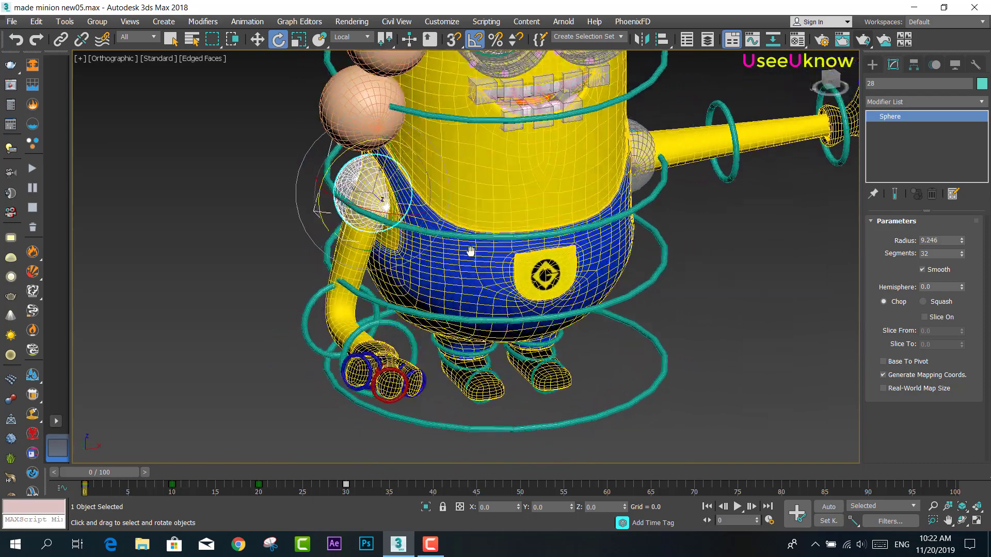
pyautogui.click(862, 41)
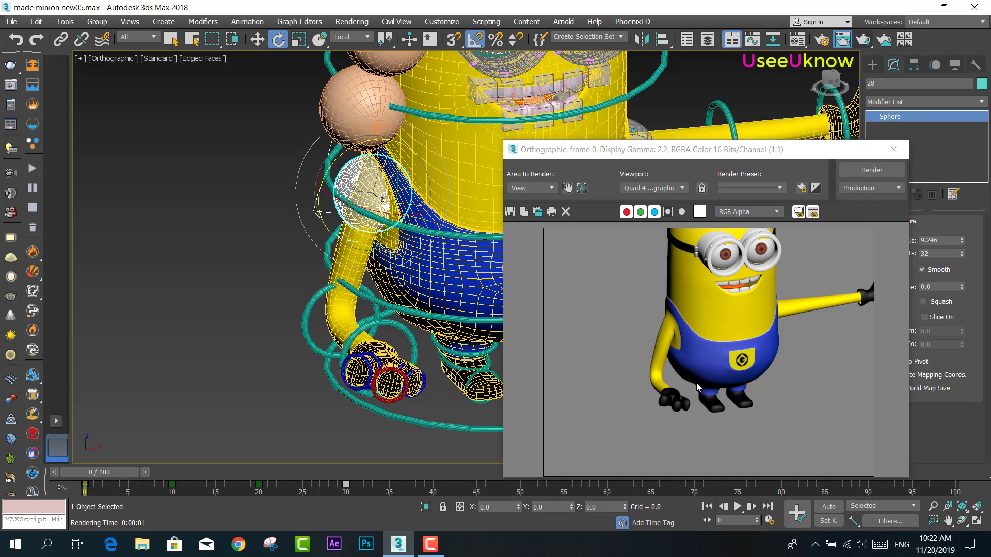
# Rotate the left hand ring 75° about Z and render a fresh test image
pyautogui.click(383, 317)
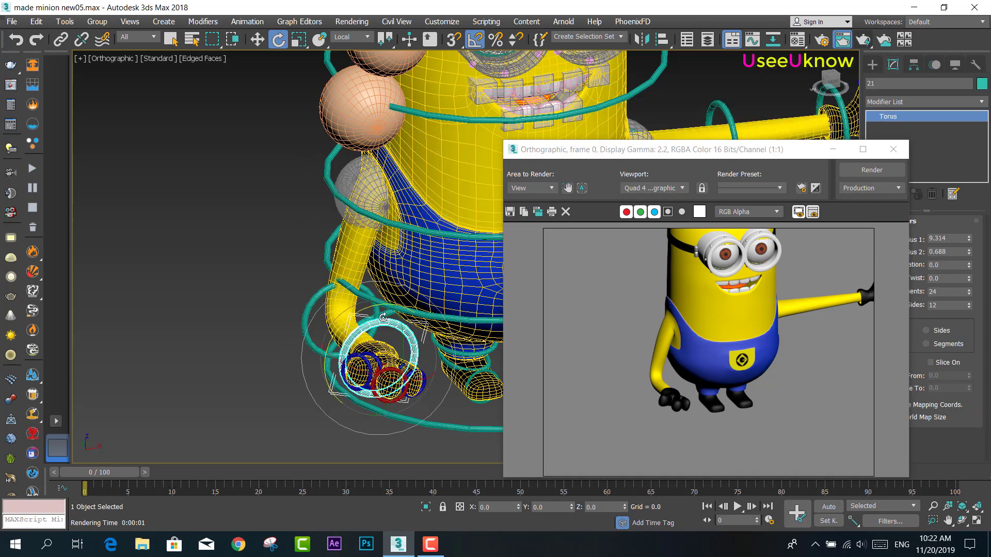
pyautogui.moveTo(363, 314); pyautogui.dragTo(403, 311)
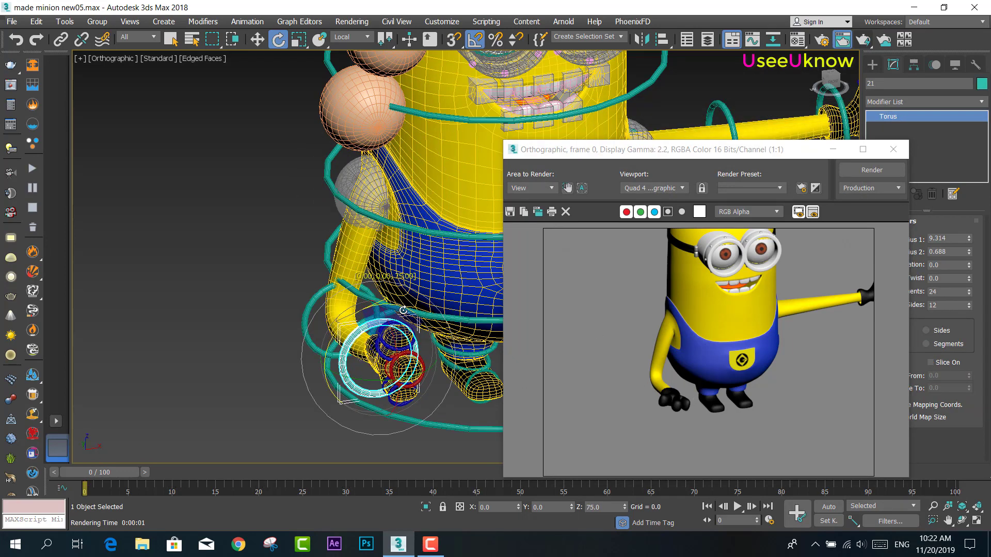
pyautogui.scroll(2, 415, 279)
pyautogui.scroll(2, 416, 279)
pyautogui.scroll(2, 416, 278)
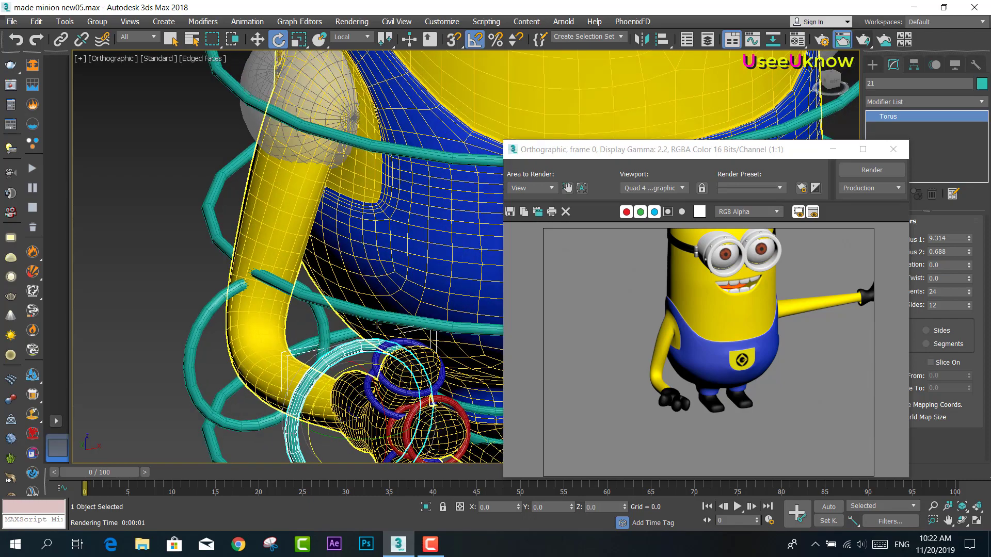
pyautogui.scroll(2, 416, 279)
pyautogui.click(871, 170)
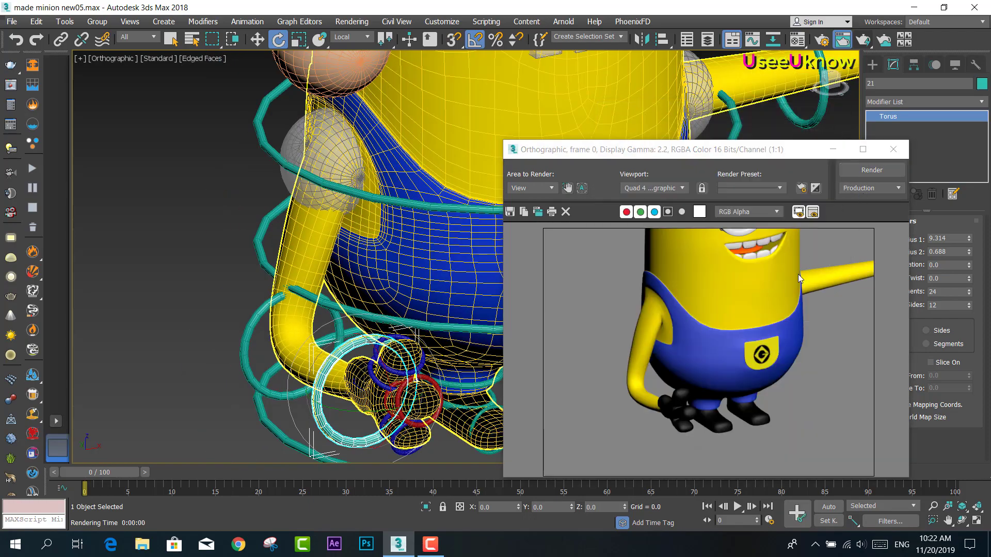
# Re-render the minion from a side view of the hand, then close the render window
pyautogui.moveTo(405, 290)
pyautogui.keyDown('alt'); pyautogui.mouseDown(button='middle')
pyautogui.moveTo(311, 316)
pyautogui.moveTo(309, 304)
pyautogui.moveTo(405, 331)
pyautogui.mouseUp(button='middle'); pyautogui.keyUp('alt')
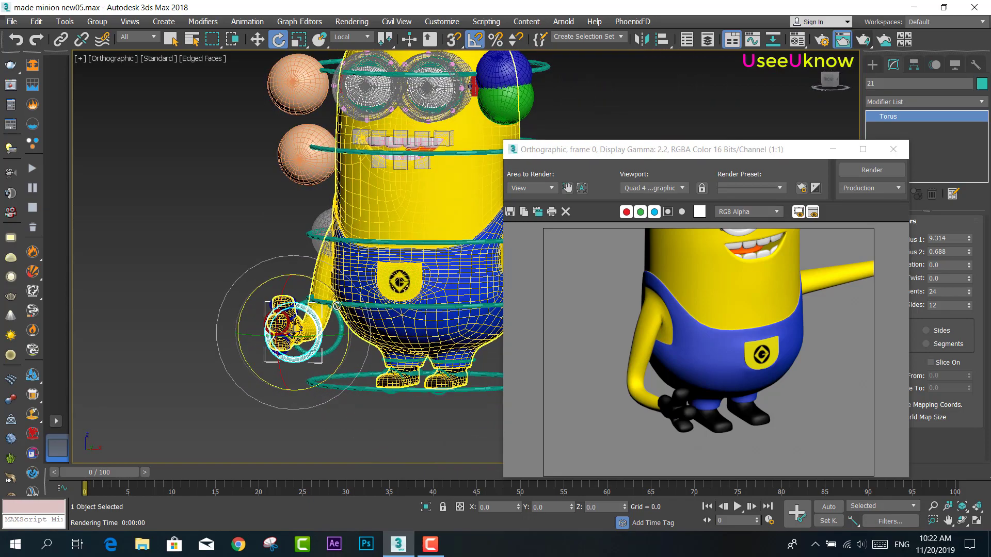
pyautogui.click(872, 170)
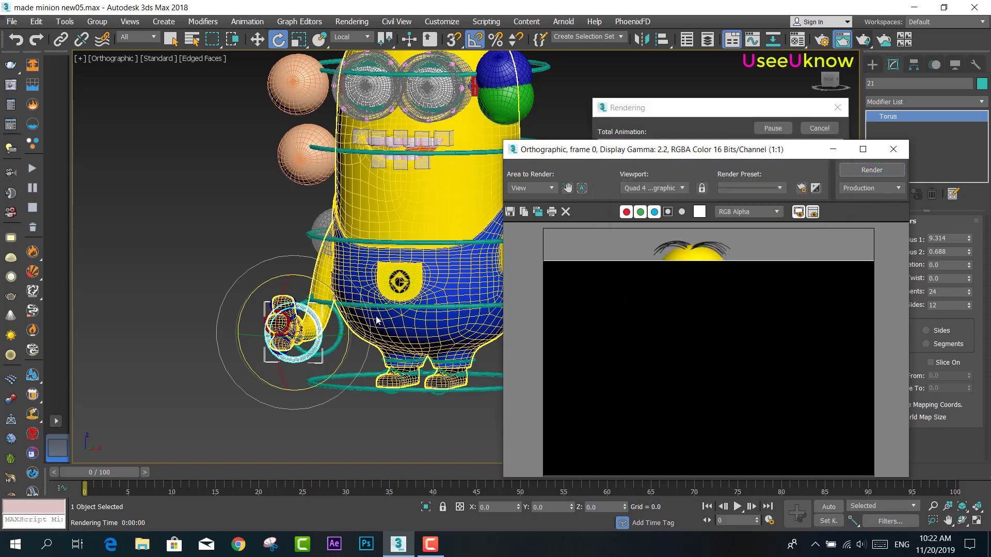
pyautogui.scroll(3, 312, 300)
pyautogui.scroll(3, 289, 340)
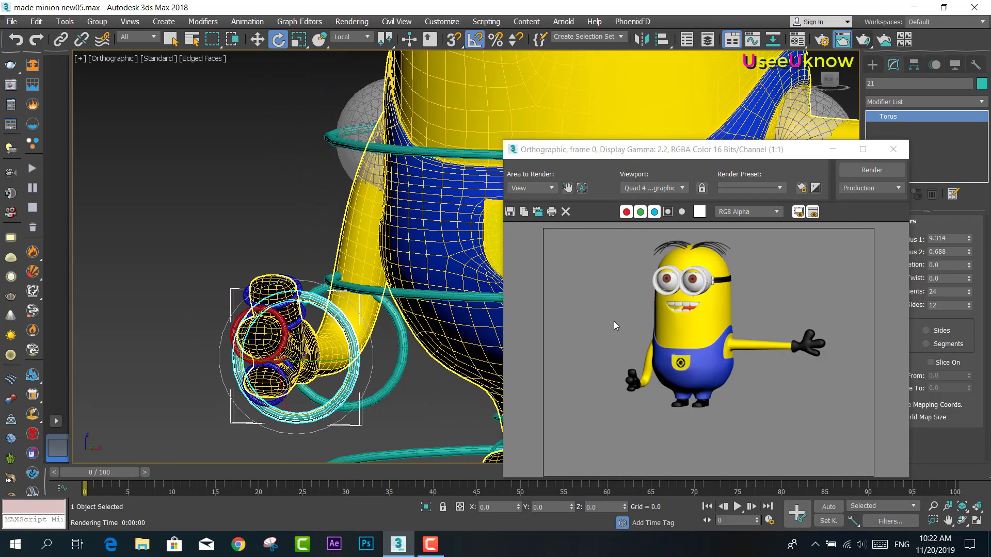
pyautogui.click(872, 170)
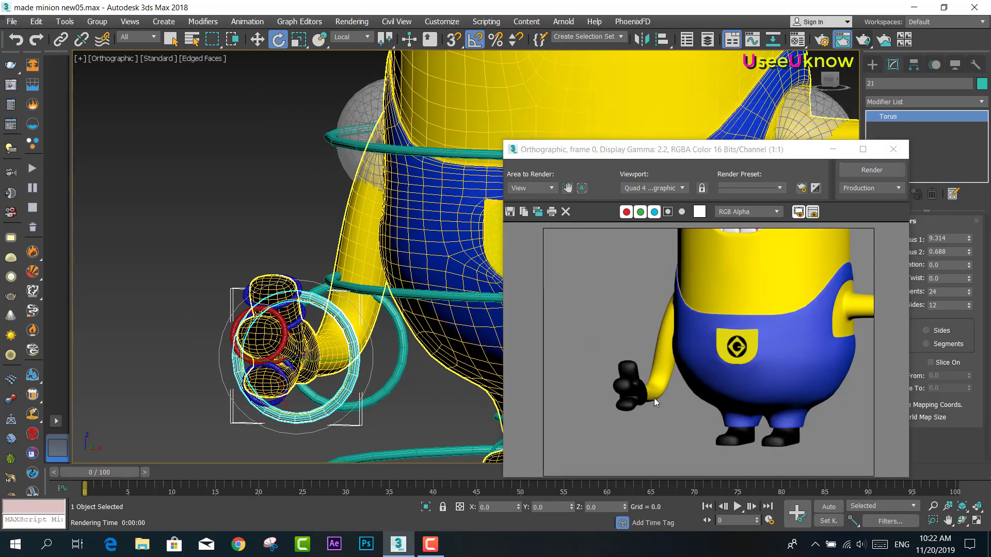
pyautogui.click(893, 149)
pyautogui.scroll(-4, 603, 236)
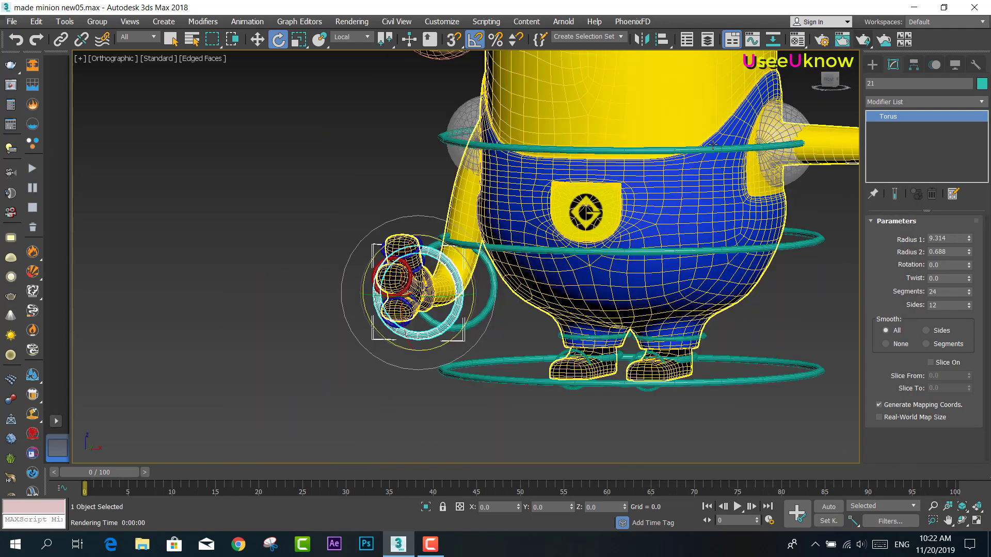
# Undo the arm rotations so both arms return to T-pose
pyautogui.moveTo(604, 236); pyautogui.dragTo(575, 253, button='middle')
pyautogui.hotkey('ctrl', 'z')
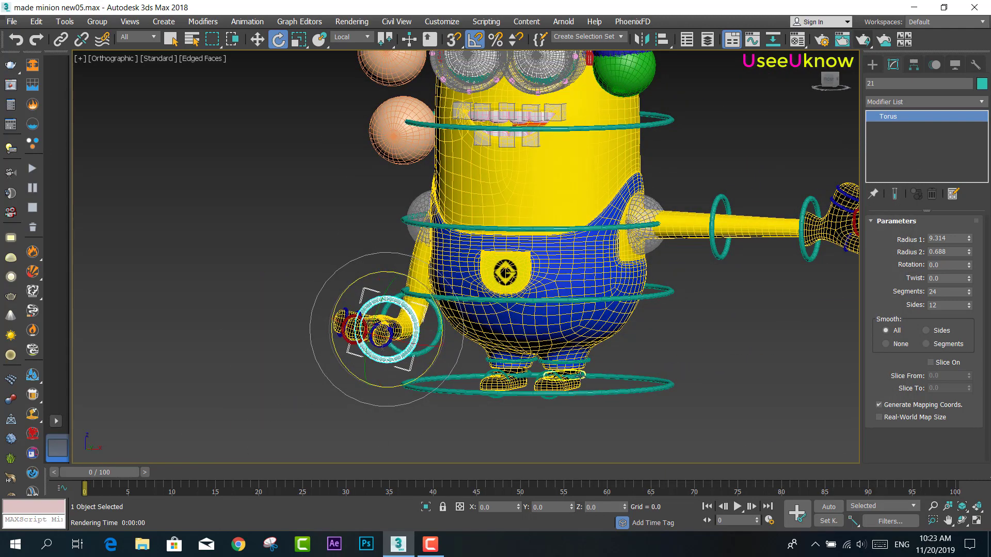
pyautogui.hotkey('ctrl', 'z')
pyautogui.hotkey('ctrl', 'z')
pyautogui.hotkey('ctrl', 'z')
pyautogui.hotkey('ctrl', 'z')
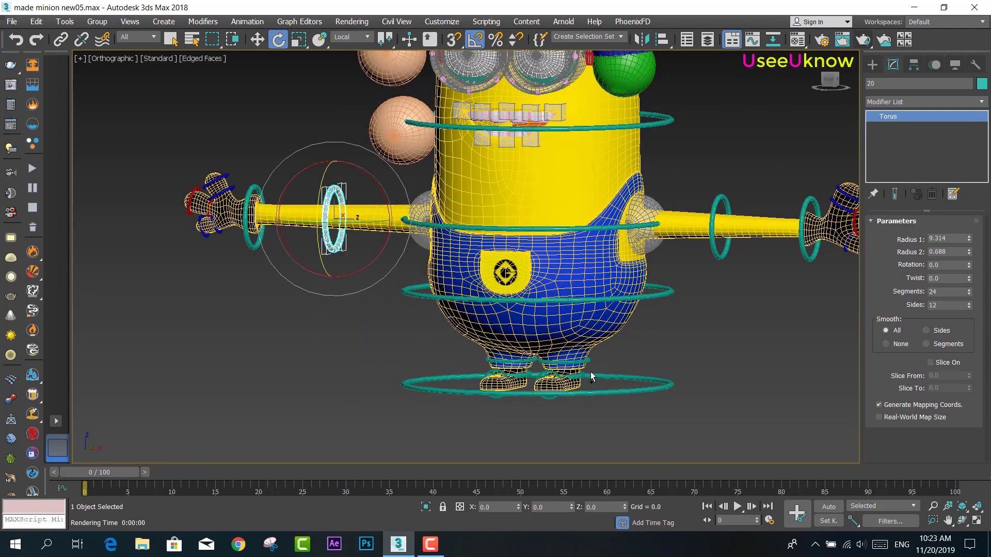
pyautogui.hotkey('ctrl', 'z')
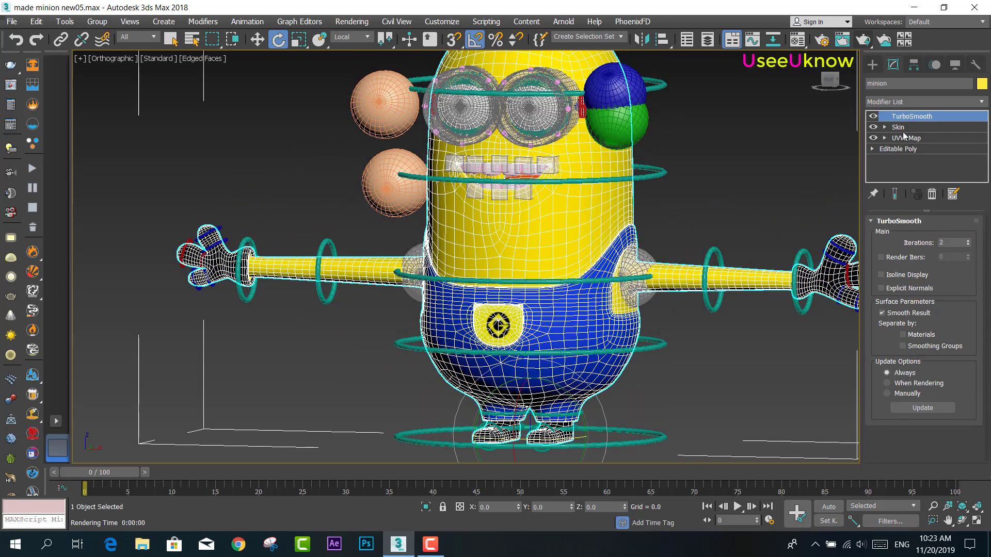
# Drop to the minion's base Editable Poly at Vertex level and isolate the mesh
pyautogui.click(898, 149)
pyautogui.click(894, 194)
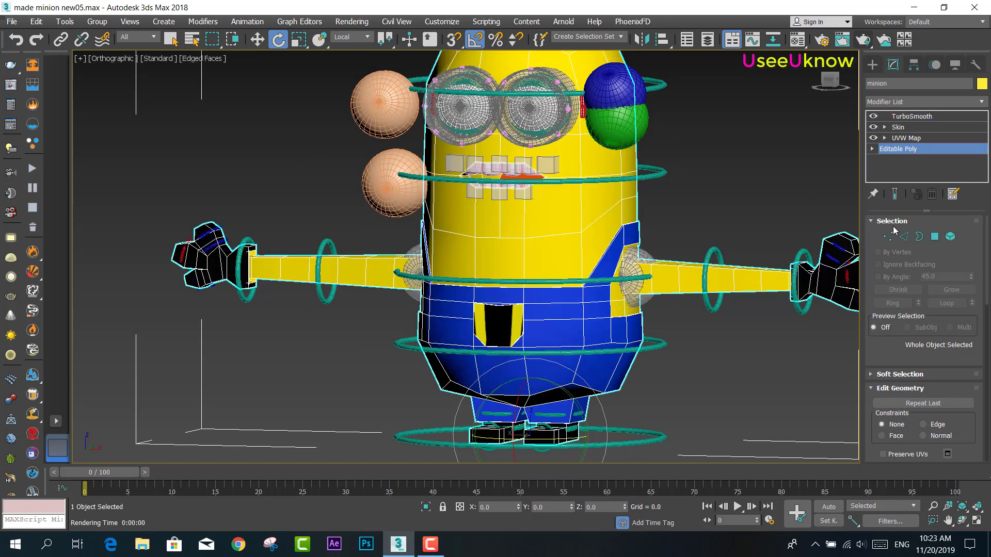
pyautogui.click(888, 236)
pyautogui.scroll(1, 670, 242)
pyautogui.hotkey('alt', 'x')
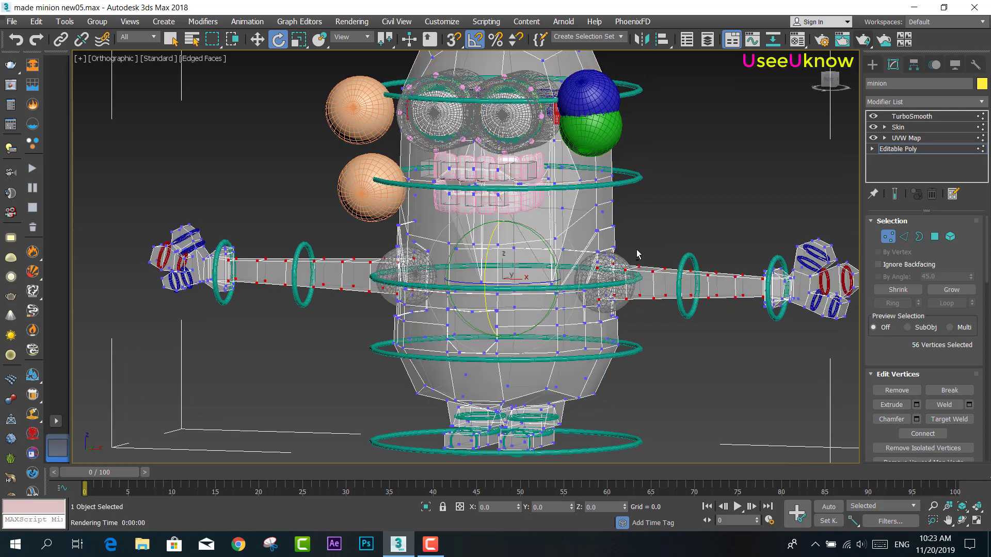
pyautogui.click(425, 508)
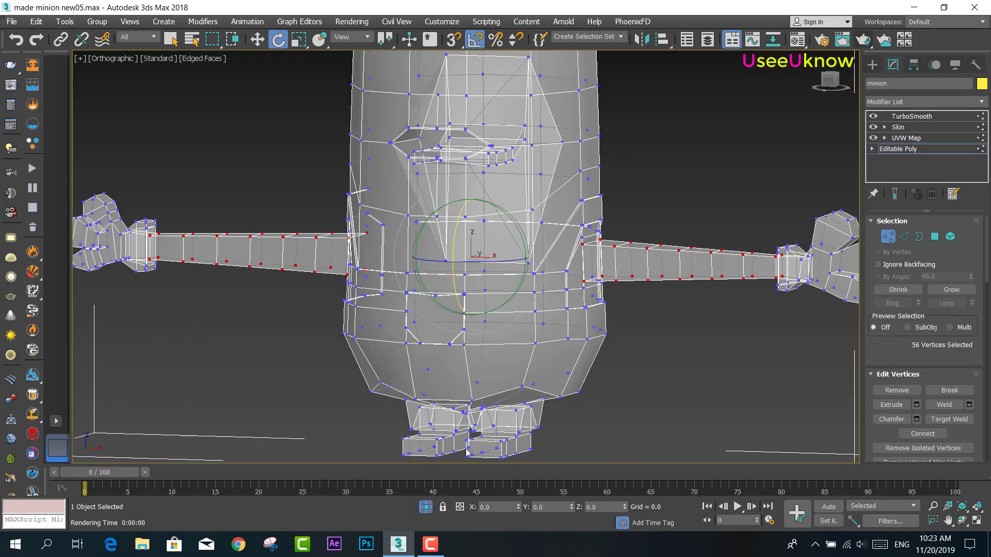
# Return to the smoothed top of the stack, then toggle isolation off and back on
pyautogui.click(887, 237)
pyautogui.click(895, 194)
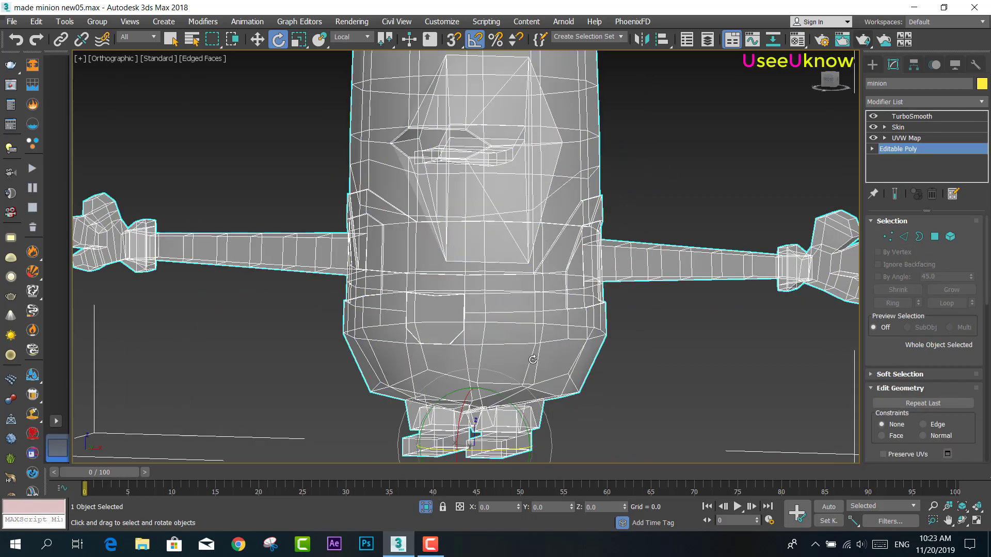
pyautogui.click(912, 116)
pyautogui.click(425, 506)
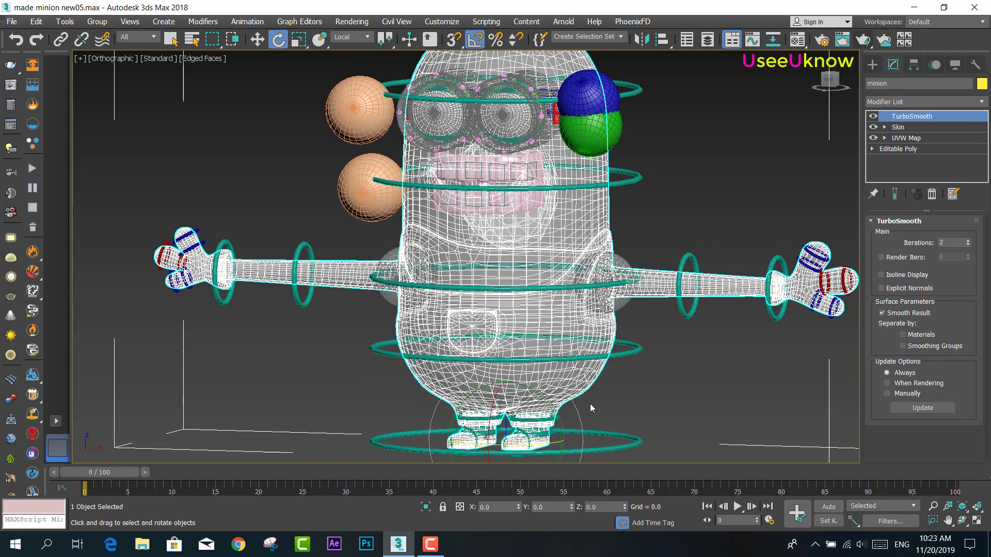
pyautogui.click(428, 508)
# Re-enter Vertex mode on the base mesh, clear the selection, and frame the right hand in Top view
pyautogui.click(880, 149)
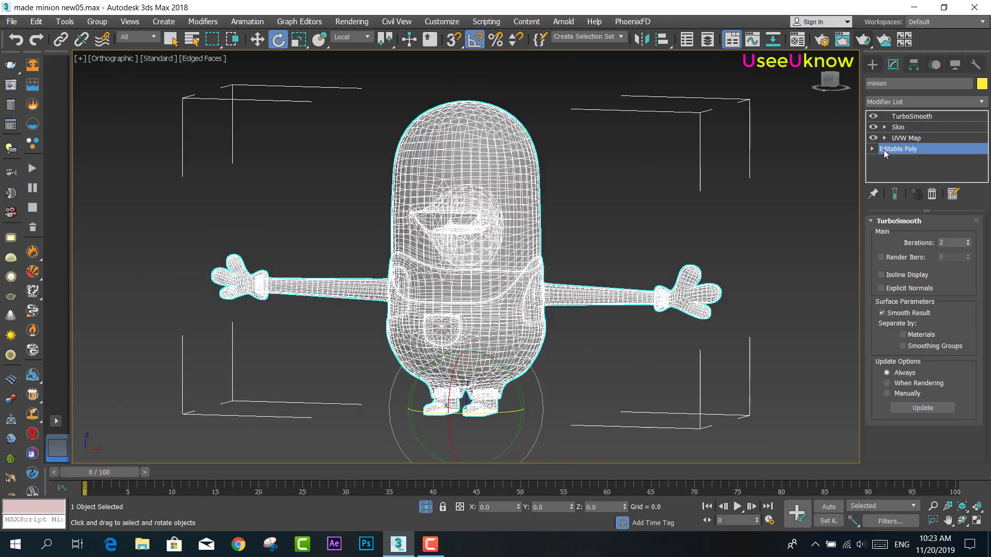
pyautogui.click(887, 238)
pyautogui.moveTo(599, 250)
pyautogui.keyDown('alt'); pyautogui.mouseDown(button='middle')
pyautogui.moveTo(541, 280)
pyautogui.moveTo(626, 278)
pyautogui.mouseUp(button='middle'); pyautogui.keyUp('alt')
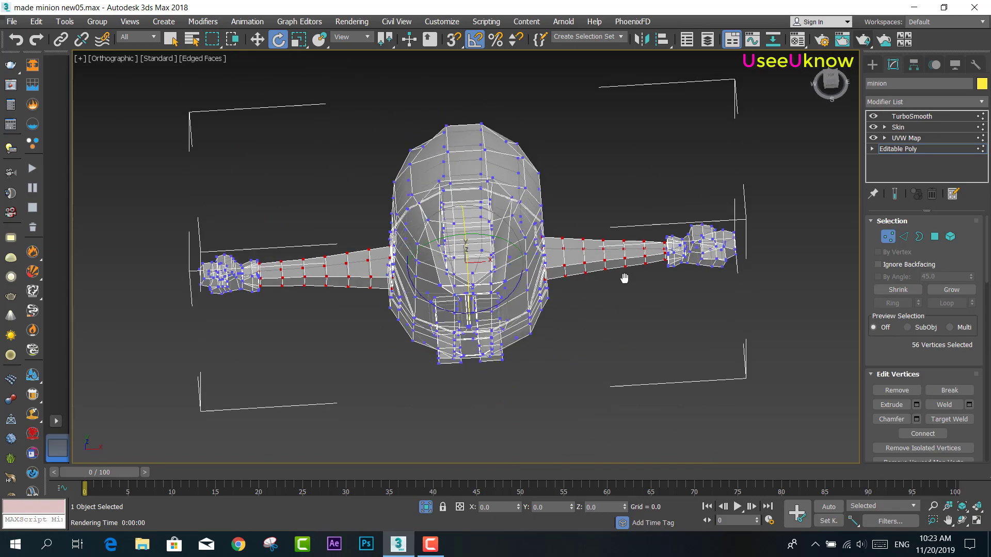
pyautogui.press('t')
pyautogui.scroll(5, 686, 258)
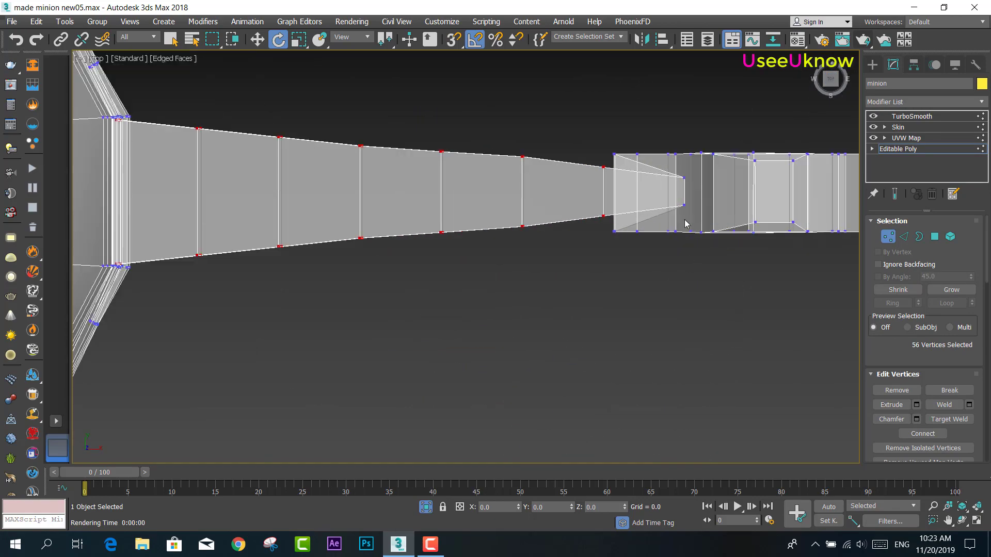
pyautogui.click(509, 119)
pyautogui.moveTo(509, 119); pyautogui.dragTo(360, 171, button='middle')
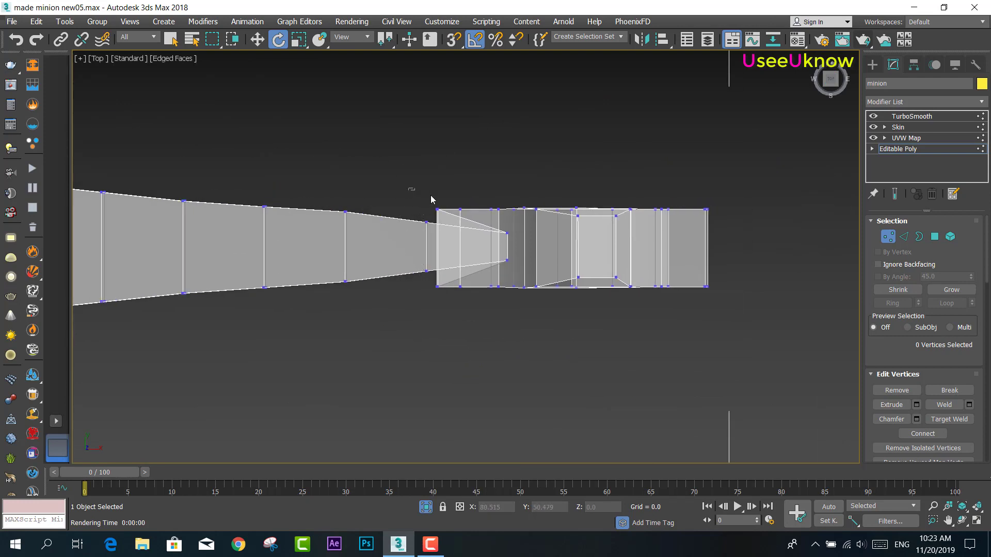
# Box-select the hand-end cage vertices on both minion arms
pyautogui.moveTo(744, 223); pyautogui.dragTo(744, 228)
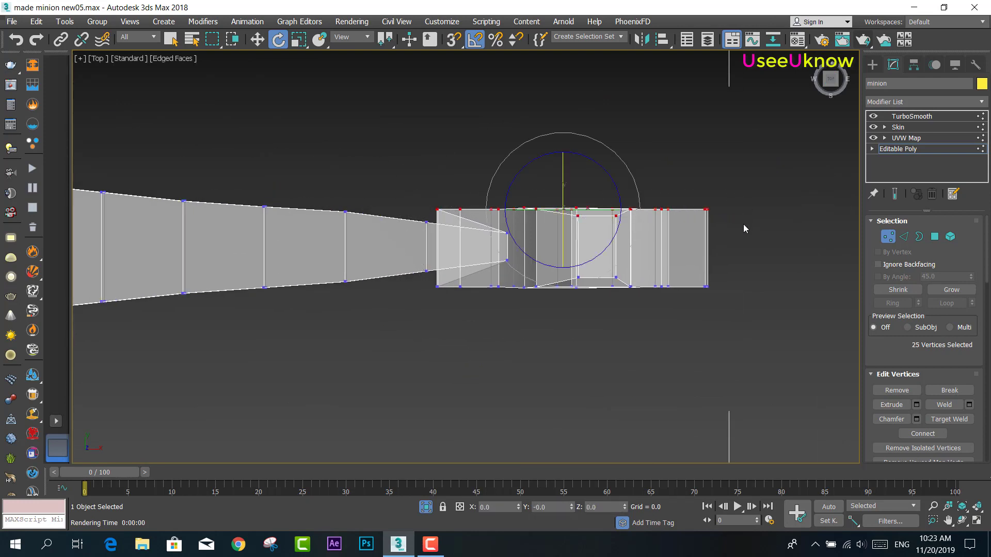
pyautogui.keyDown('ctrl'); pyautogui.moveTo(429, 280); pyautogui.dragTo(427, 279); pyautogui.keyUp('ctrl')
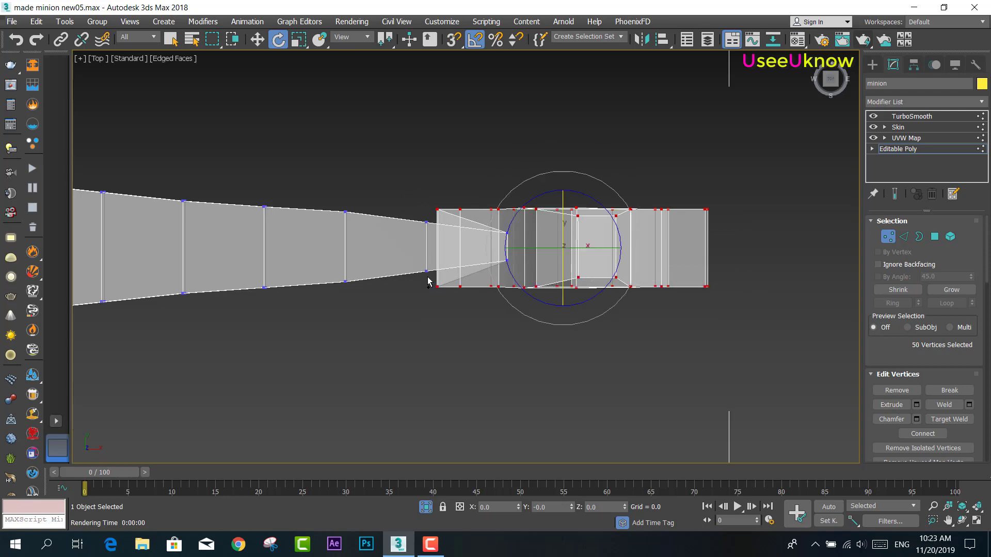
pyautogui.scroll(-4, 427, 278)
pyautogui.moveTo(427, 279); pyautogui.dragTo(538, 234, button='middle')
pyautogui.scroll(1, 458, 203)
pyautogui.scroll(-2, 458, 203)
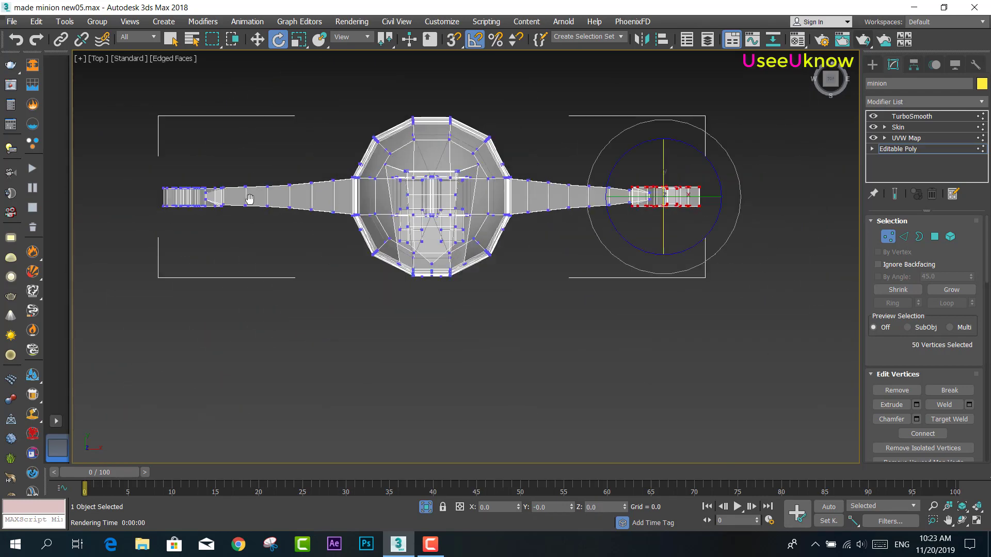
pyautogui.moveTo(248, 199); pyautogui.dragTo(454, 187, button='middle')
pyautogui.scroll(5, 315, 215)
pyautogui.scroll(2, 450, 189)
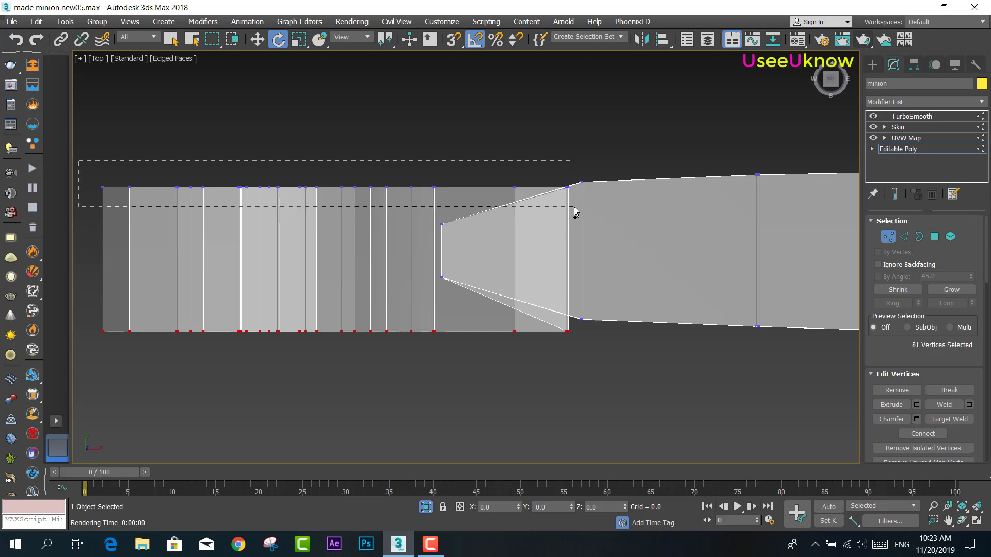
pyautogui.scroll(-4, 588, 209)
pyautogui.scroll(1, 360, 53)
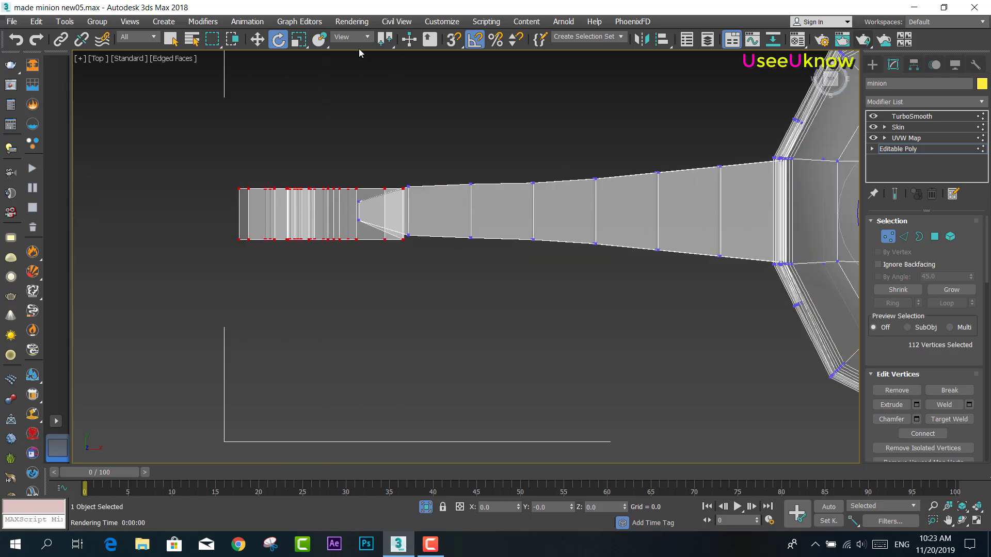
# Uniformly scale the selected hand vertices thinner along Y and turn on Show End Result
pyautogui.click(296, 44)
pyautogui.scroll(-1, 375, 216)
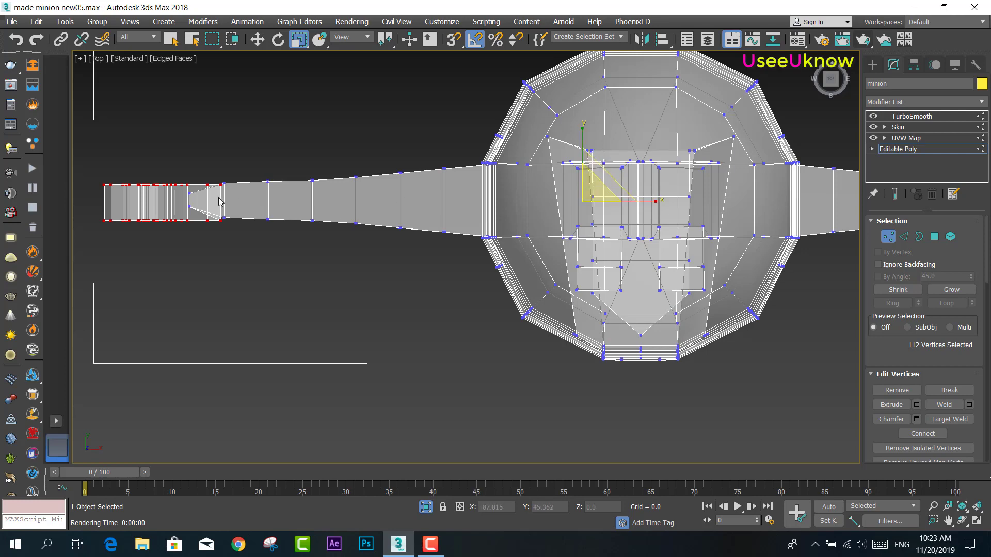
pyautogui.moveTo(805, 227)
pyautogui.mouseDown(button='middle')
pyautogui.moveTo(443, 230)
pyautogui.moveTo(754, 238)
pyautogui.mouseUp(button='middle')
pyautogui.moveTo(526, 139); pyautogui.dragTo(683, 148, button='middle')
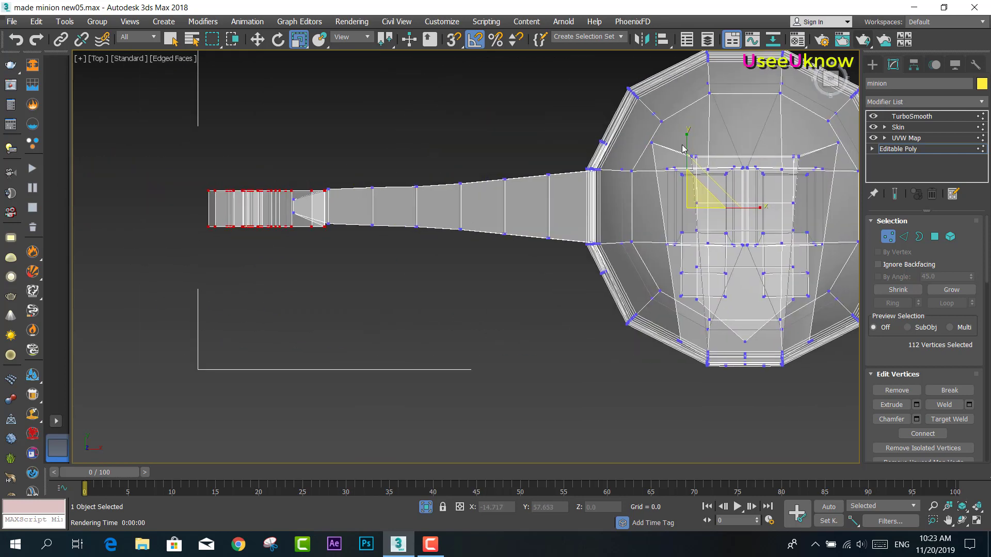
pyautogui.moveTo(686, 140); pyautogui.dragTo(689, 147)
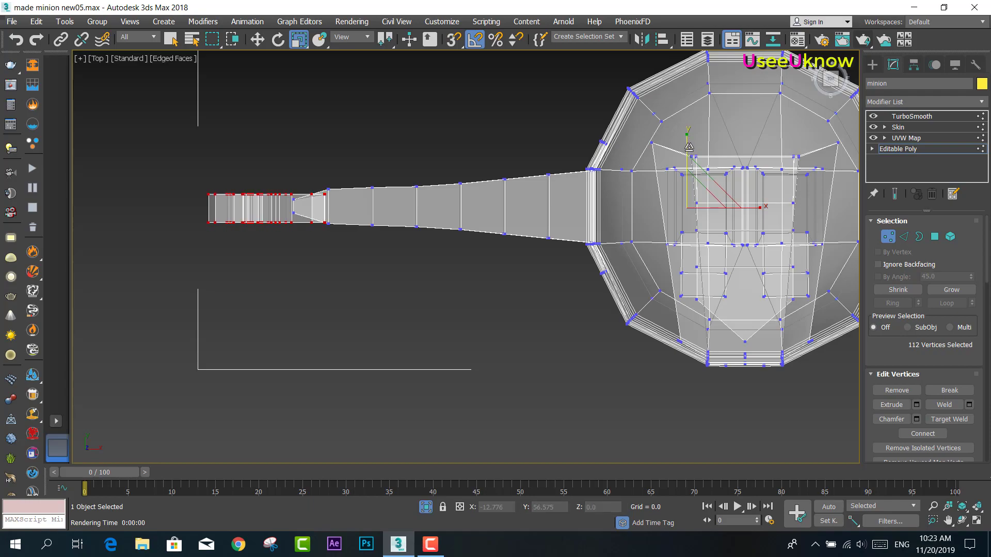
pyautogui.click(894, 195)
pyautogui.moveTo(464, 232)
pyautogui.keyDown('alt'); pyautogui.mouseDown(button='middle')
pyautogui.moveTo(311, 159)
pyautogui.moveTo(322, 132)
pyautogui.moveTo(493, 330)
pyautogui.mouseUp(button='middle'); pyautogui.keyUp('alt')
# Frame the selected hand and run test renders of the hand and the body
pyautogui.press('z')
pyautogui.scroll(3, 438, 232)
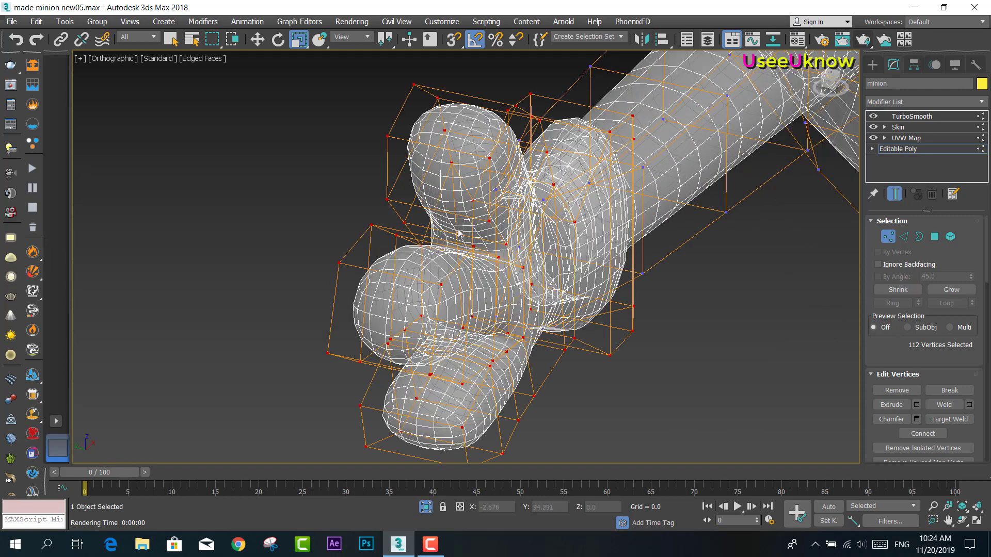
pyautogui.click(863, 41)
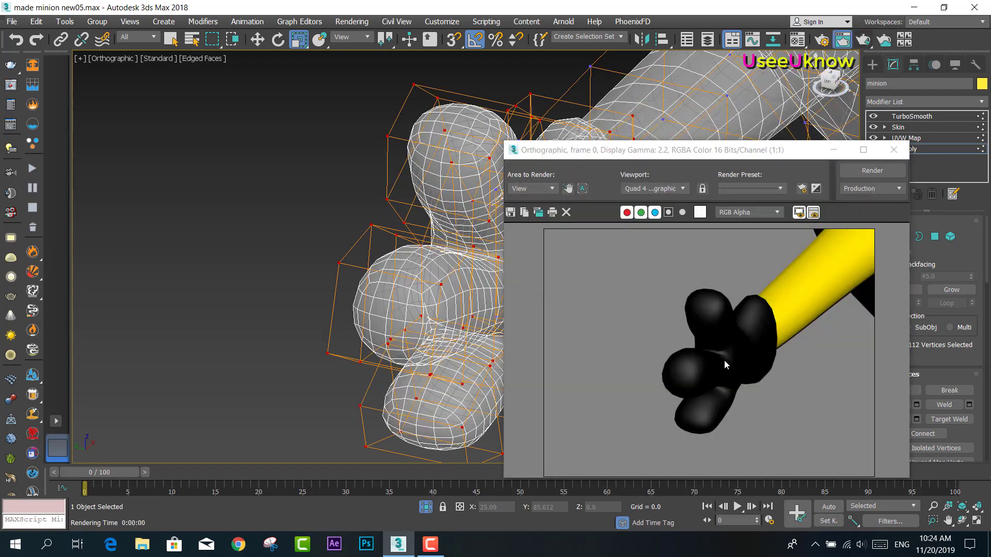
pyautogui.moveTo(383, 293)
pyautogui.keyDown('alt'); pyautogui.mouseDown(button='middle')
pyautogui.moveTo(408, 288)
pyautogui.moveTo(269, 212)
pyautogui.moveTo(395, 257)
pyautogui.moveTo(445, 331)
pyautogui.moveTo(441, 321)
pyautogui.mouseUp(button='middle'); pyautogui.keyUp('alt')
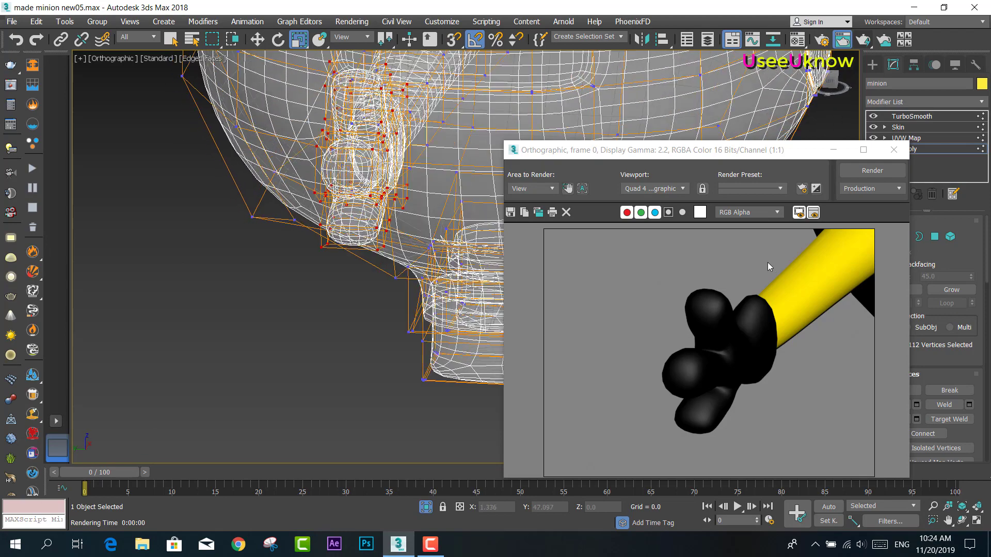
pyautogui.click(872, 170)
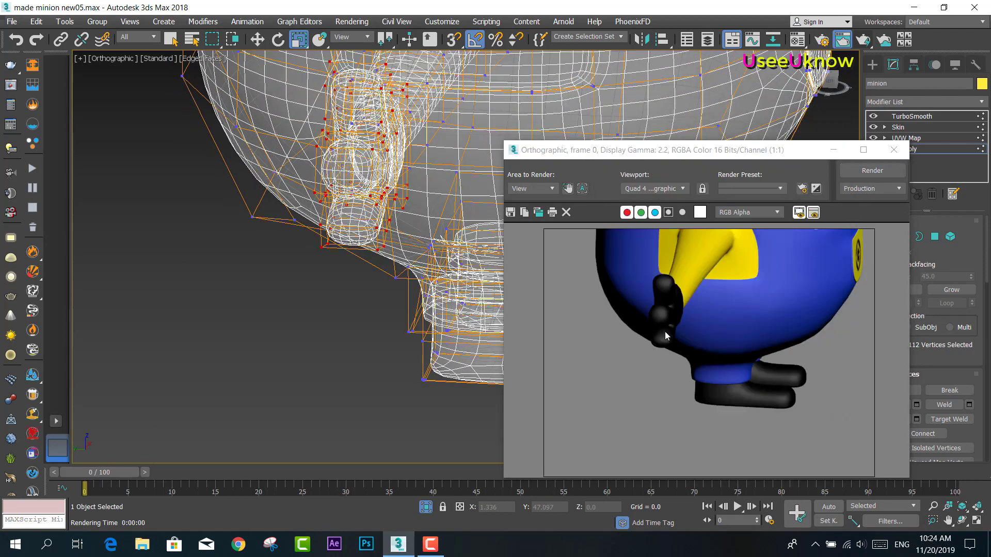
pyautogui.hotkey('shift', 'z')
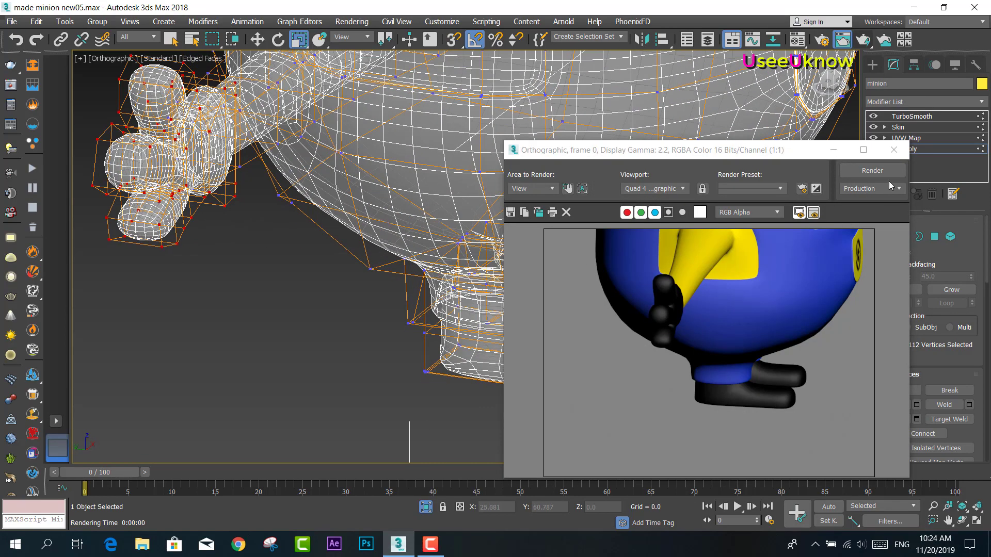
pyautogui.click(877, 172)
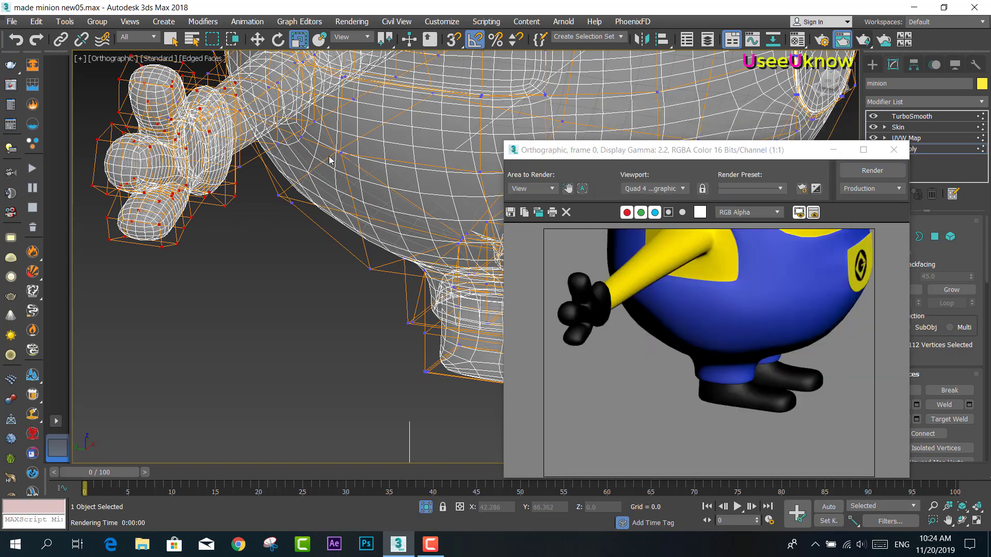
pyautogui.hotkey('shift', 'z')
pyautogui.hotkey('shift', 'z')
pyautogui.hotkey('shift', 'z')
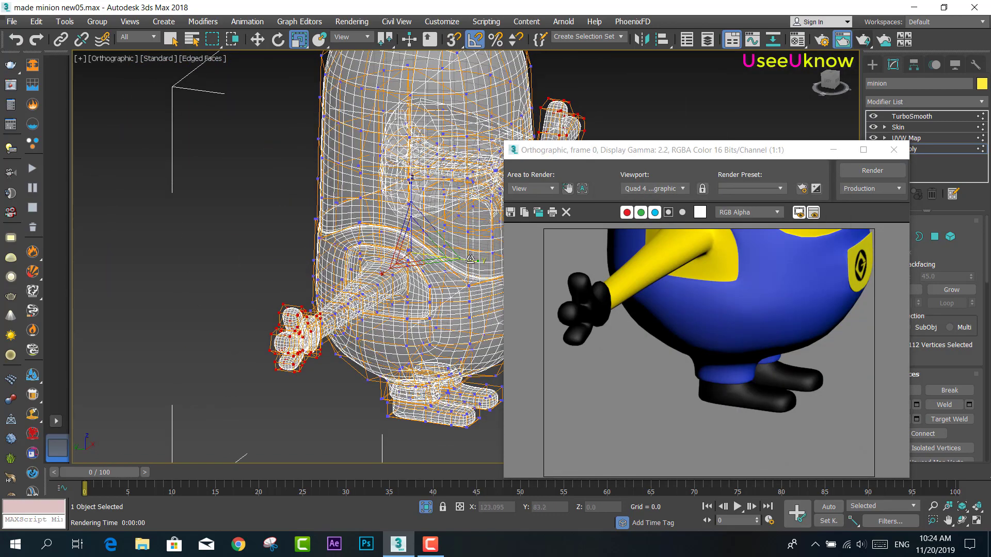
# Scale the hand vertices slightly and render a close-up of the hand
pyautogui.moveTo(470, 259); pyautogui.dragTo(467, 261)
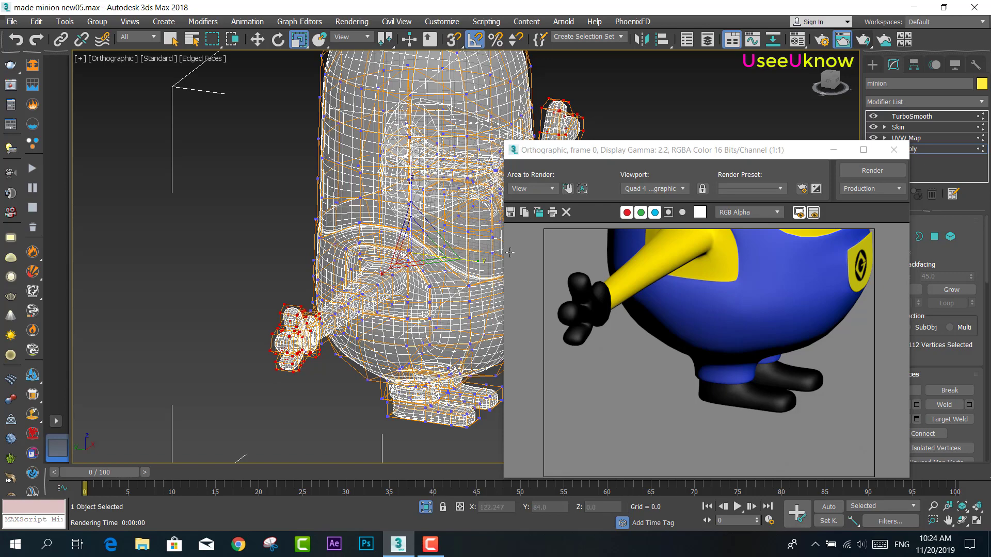
pyautogui.click(851, 172)
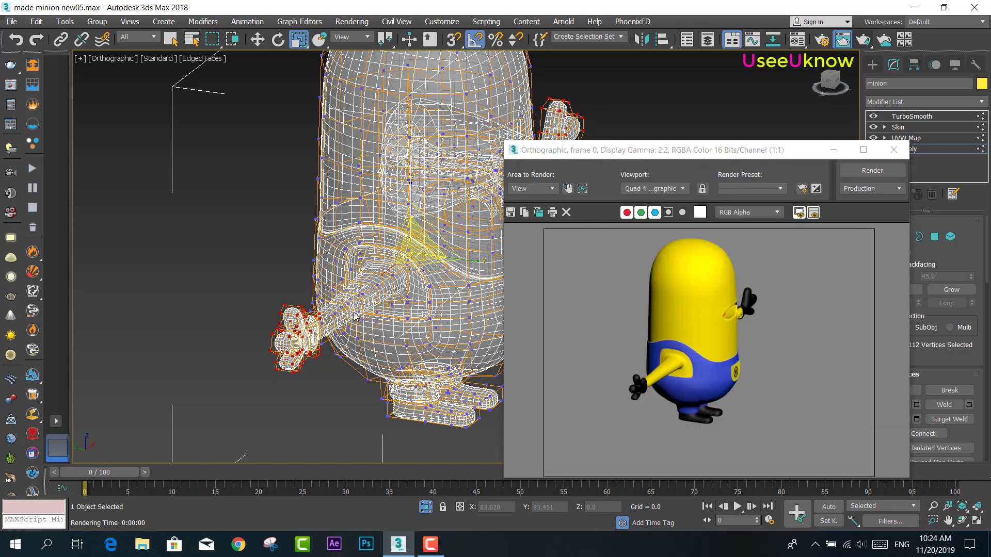
pyautogui.scroll(2, 354, 316)
pyautogui.scroll(2, 377, 279)
pyautogui.scroll(3, 399, 244)
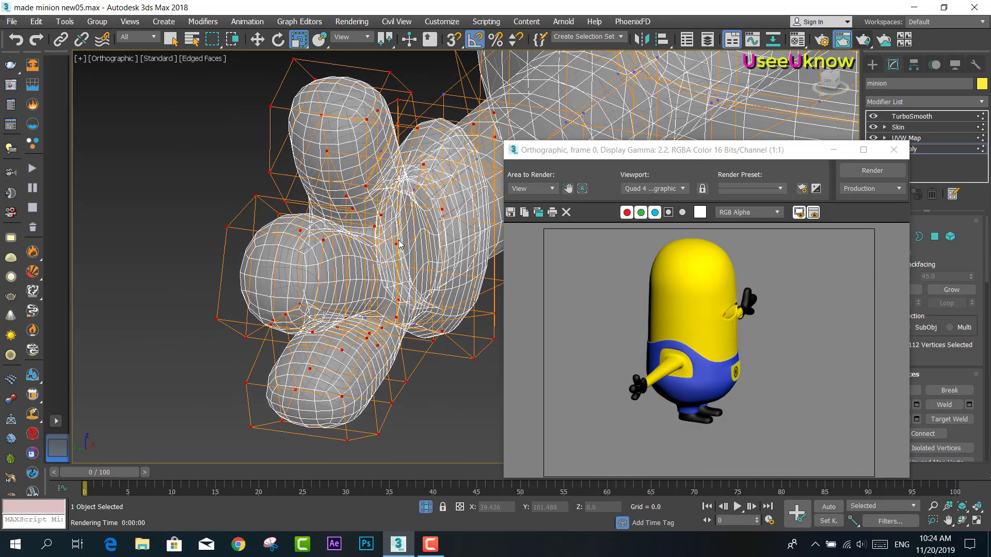
pyautogui.click(874, 172)
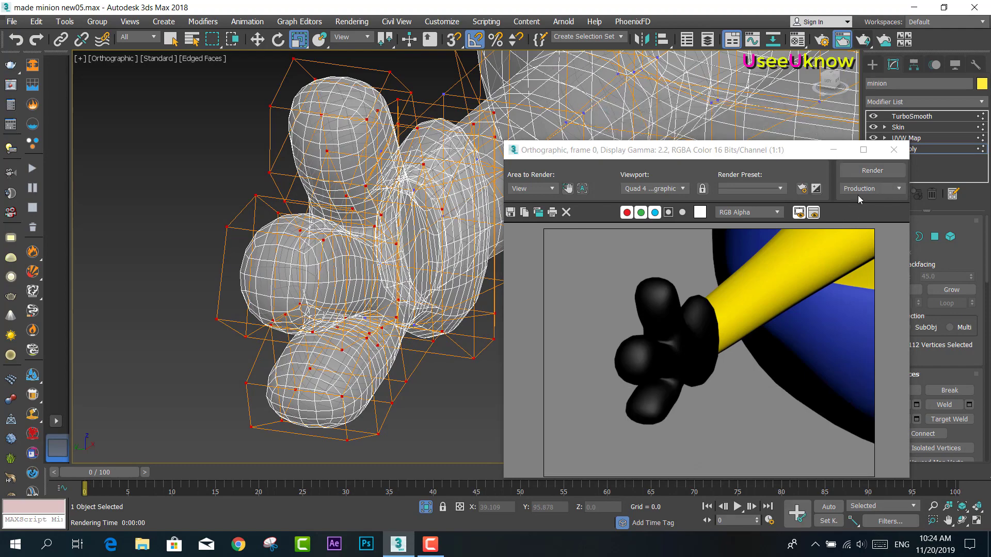
pyautogui.scroll(-3, 289, 258)
pyautogui.scroll(-3, 289, 258)
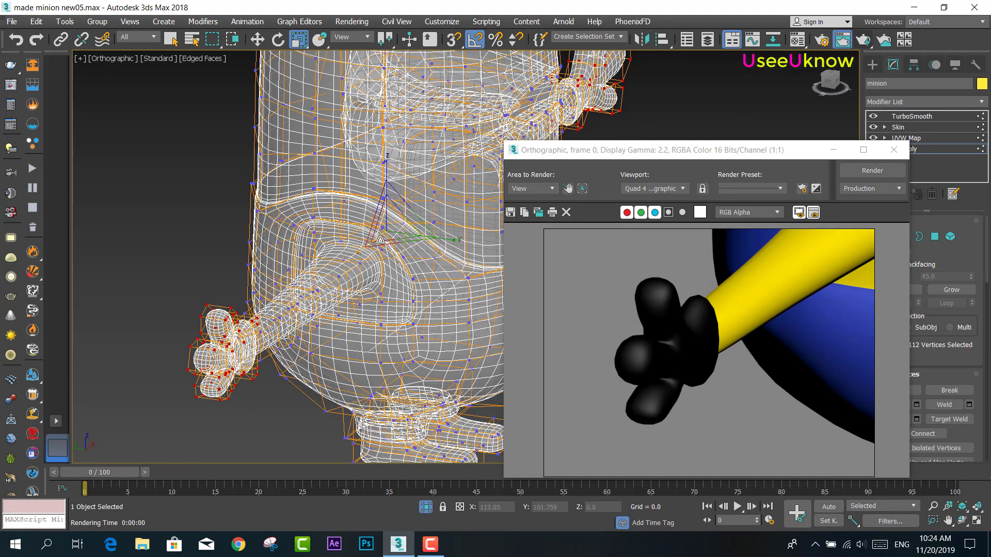
# Readjust the hand vertex scale, re-render the hand close-up, and close the render
pyautogui.moveTo(449, 239); pyautogui.dragTo(451, 239)
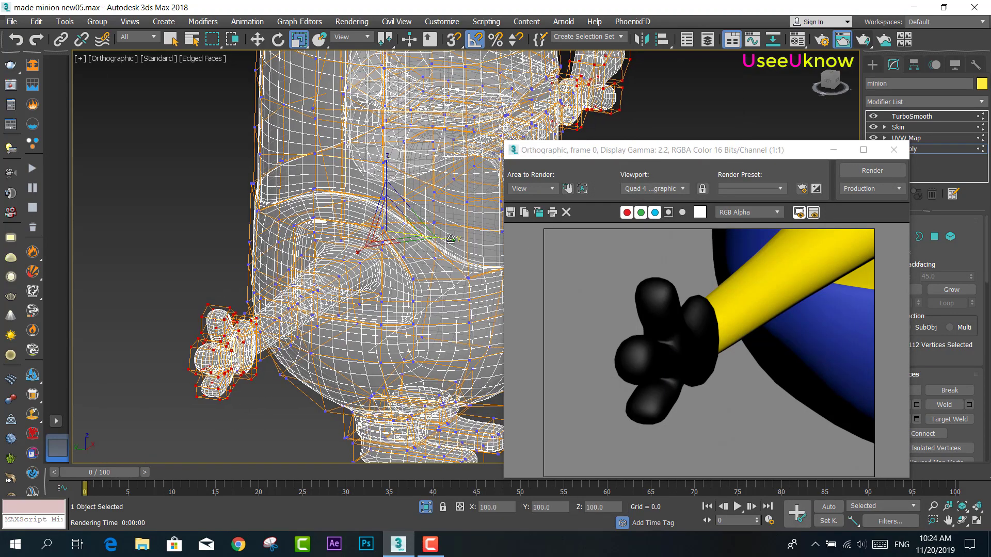
pyautogui.hotkey('shift', 'q')
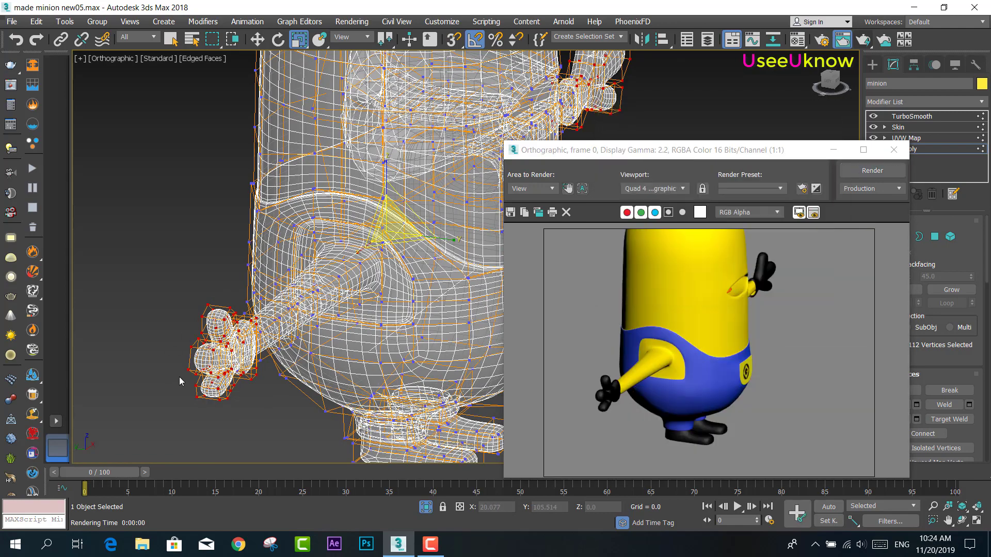
pyautogui.scroll(3, 226, 354)
pyautogui.scroll(1, 226, 354)
pyautogui.click(873, 172)
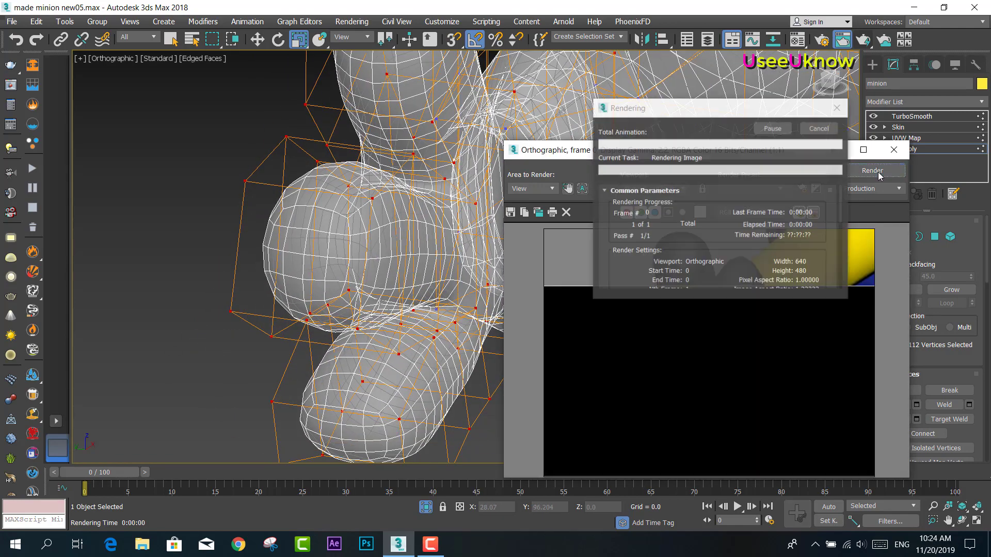
pyautogui.scroll(-2, 398, 265)
pyautogui.moveTo(397, 266); pyautogui.dragTo(236, 309, button='middle')
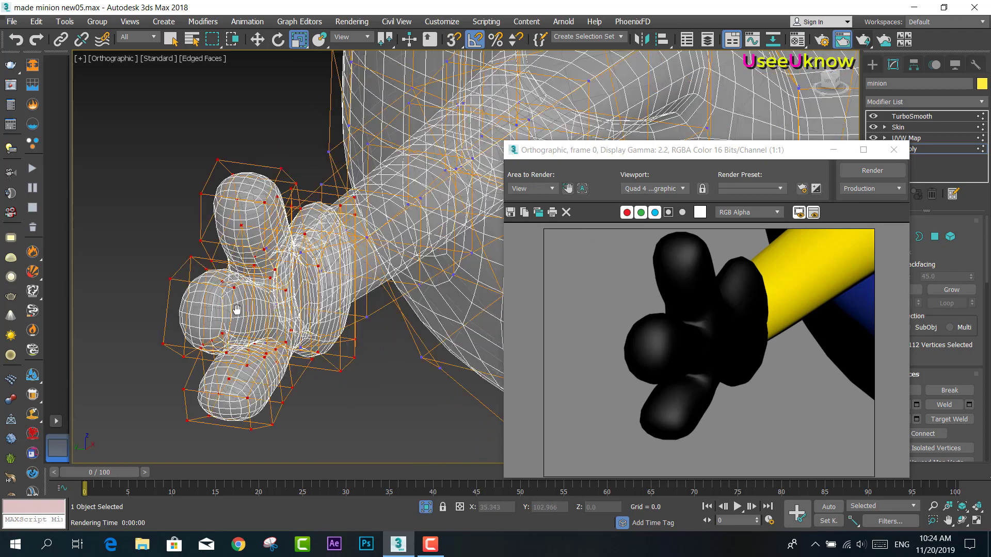
pyautogui.scroll(-3, 236, 309)
pyautogui.click(894, 149)
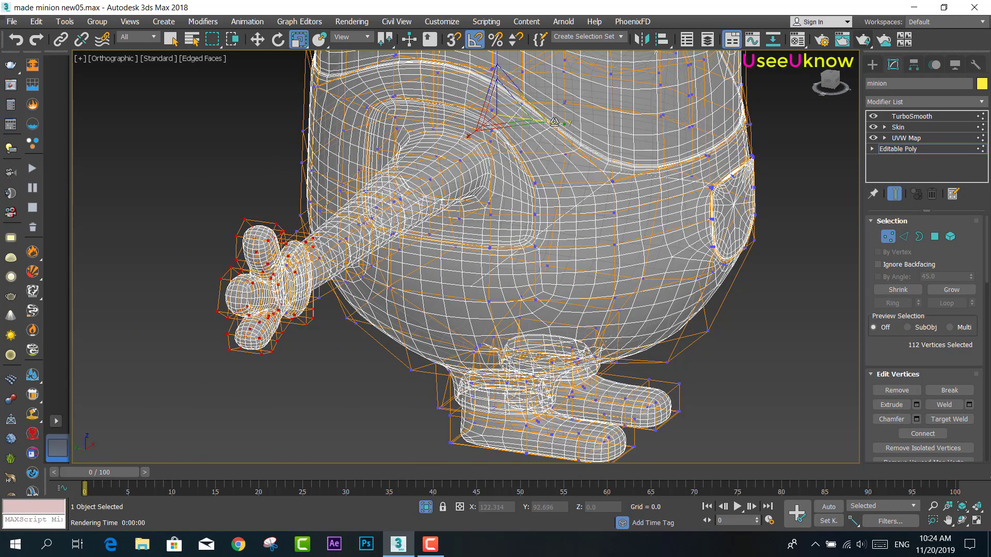
# Squash the hand vertices to 92% along Y, test-render the result, and close the render window
pyautogui.moveTo(553, 122); pyautogui.dragTo(552, 125)
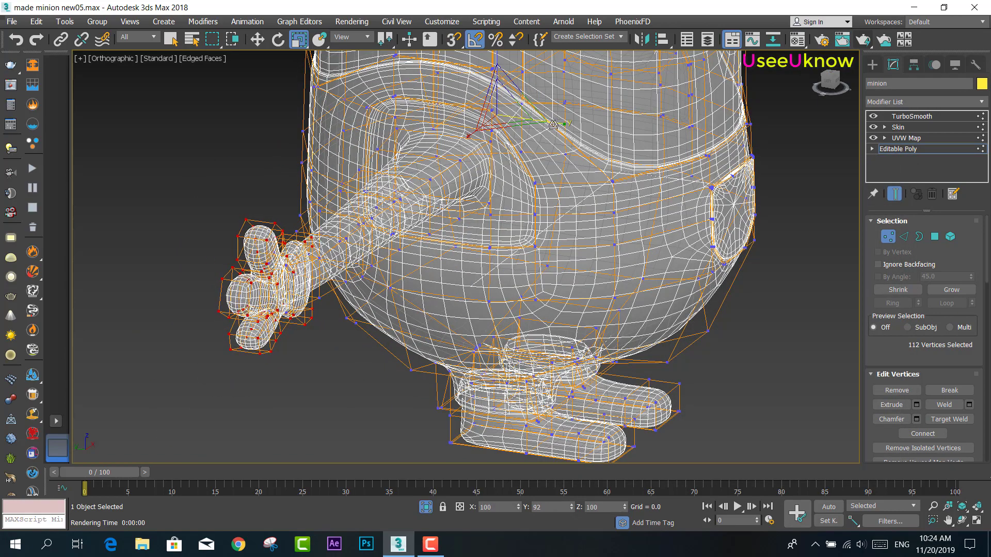
pyautogui.moveTo(552, 124); pyautogui.dragTo(556, 142)
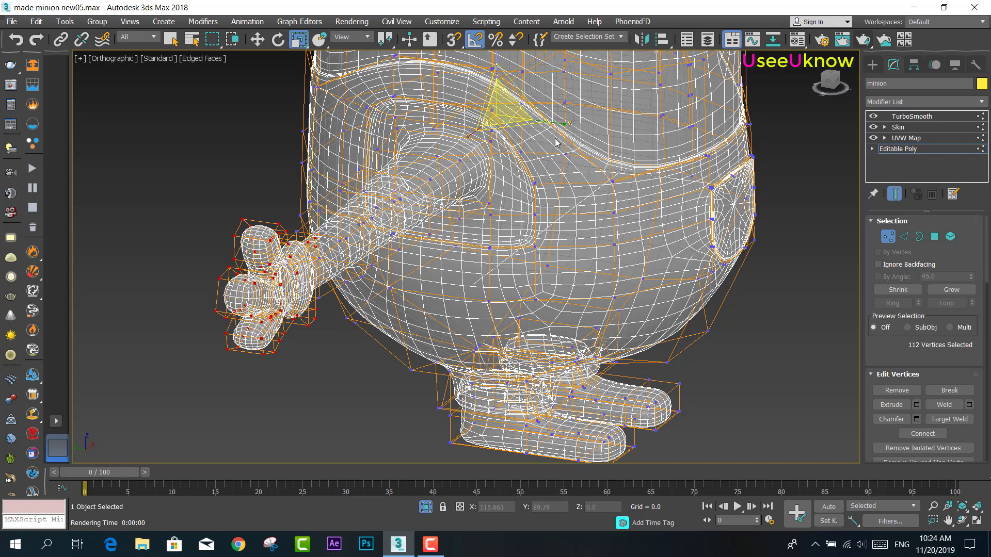
pyautogui.click(863, 41)
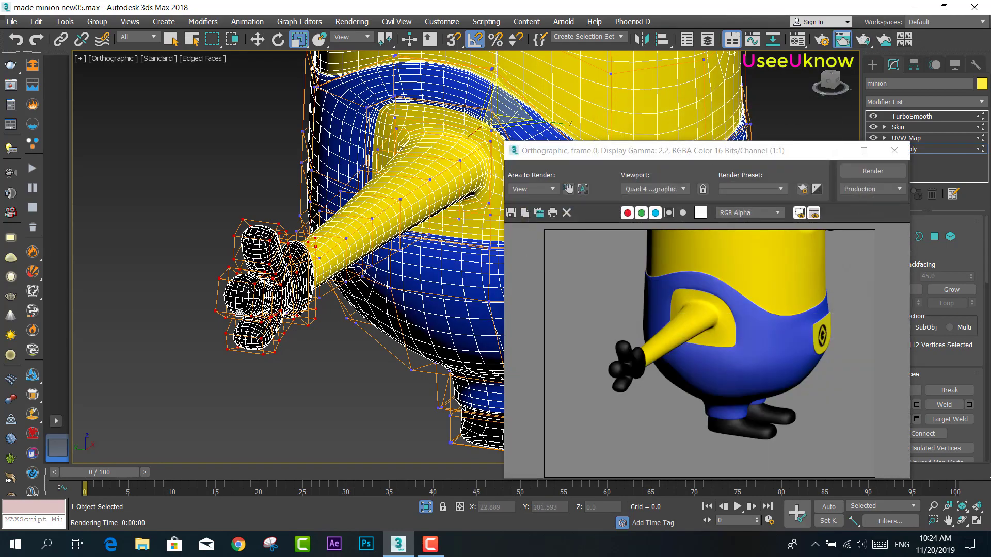
pyautogui.scroll(5, 239, 312)
pyautogui.click(877, 172)
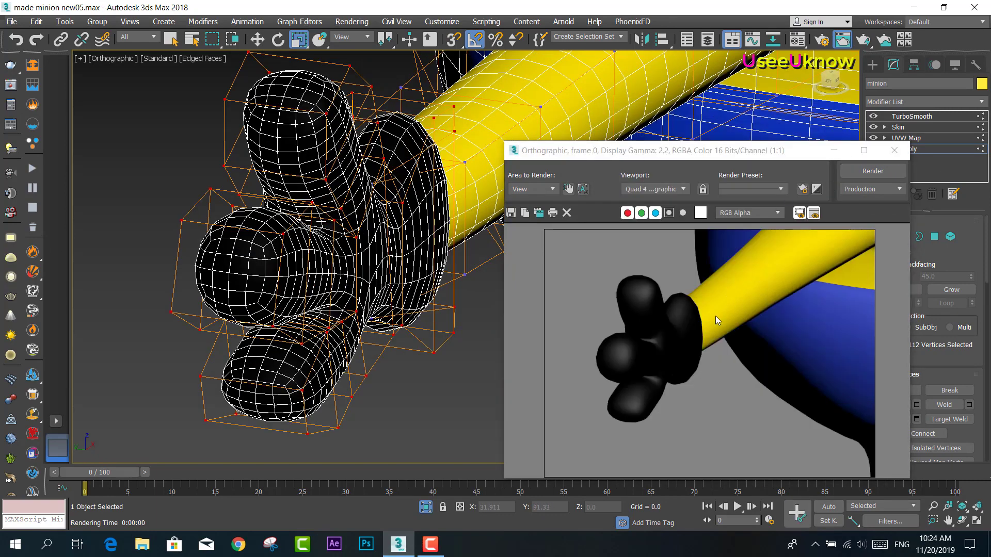
pyautogui.scroll(1, 668, 363)
pyautogui.scroll(-1, 625, 354)
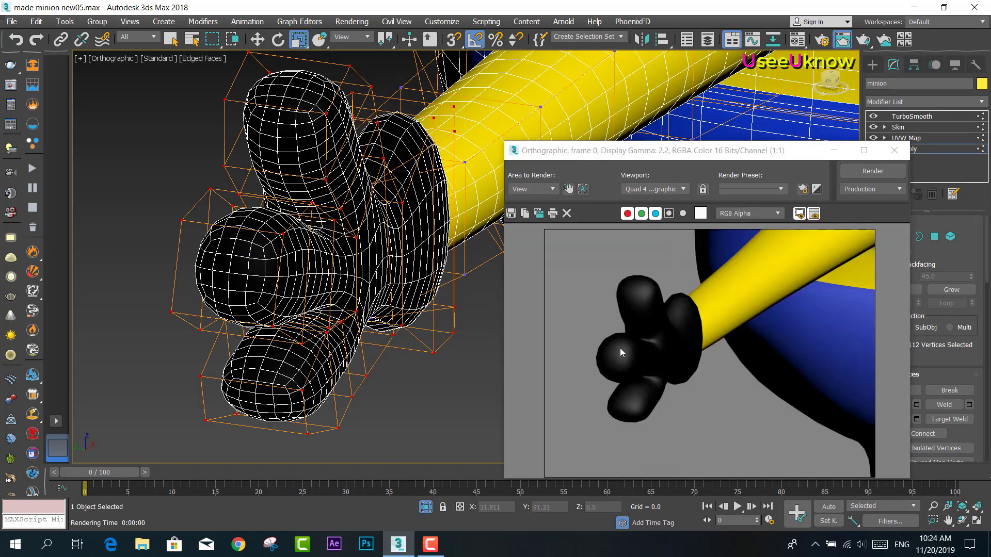
pyautogui.click(895, 150)
pyautogui.scroll(-2, 484, 289)
# Isolate the minion mesh, make it see-through with Alt+X, and exit Vertex sub-object level
pyautogui.scroll(-1, 484, 289)
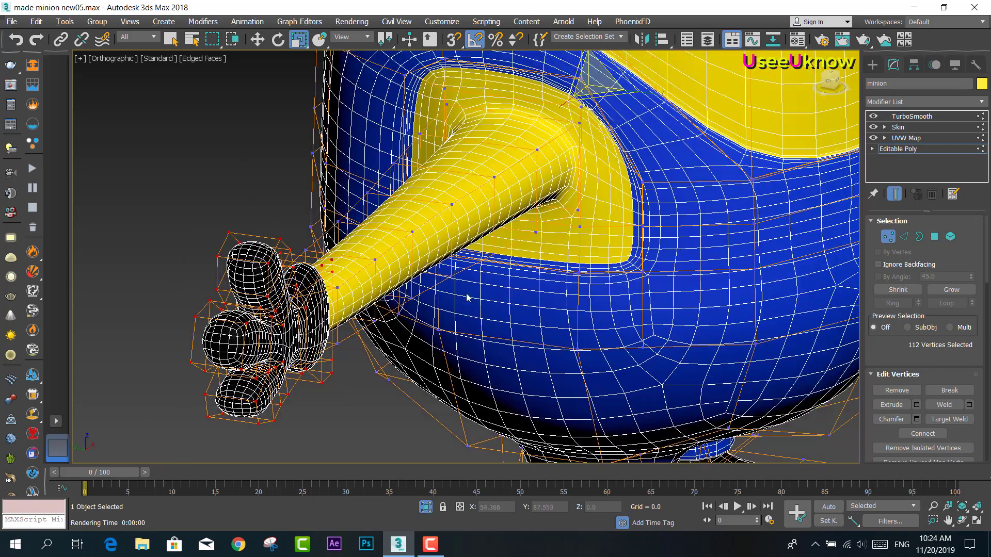
pyautogui.scroll(-1, 484, 289)
pyautogui.keyDown('alt'); pyautogui.moveTo(330, 289); pyautogui.dragTo(322, 345, button='middle'); pyautogui.keyUp('alt')
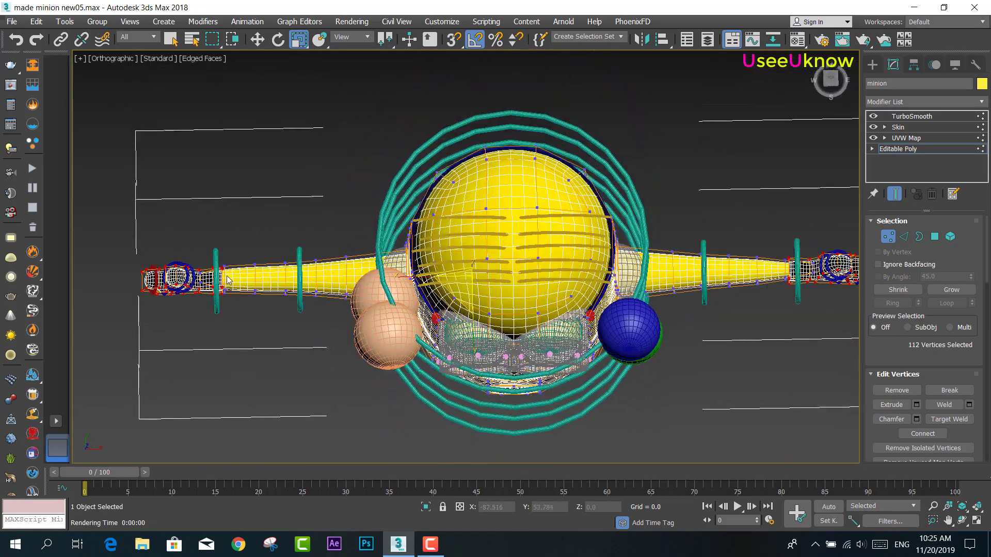
pyautogui.scroll(2, 227, 280)
pyautogui.moveTo(222, 276)
pyautogui.keyDown('alt'); pyautogui.mouseDown(button='middle')
pyautogui.moveTo(331, 303)
pyautogui.moveTo(474, 308)
pyautogui.moveTo(487, 287)
pyautogui.mouseUp(button='middle'); pyautogui.keyUp('alt')
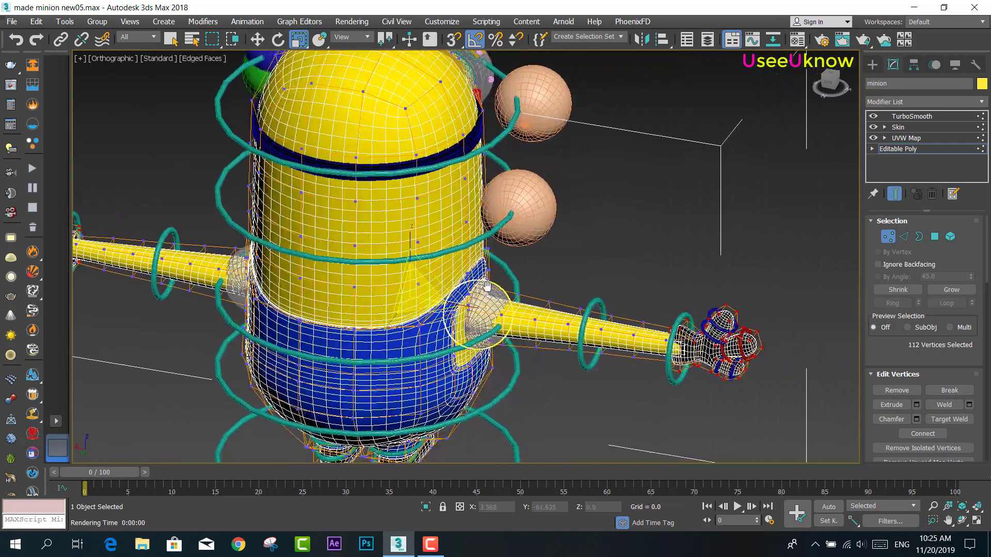
pyautogui.scroll(5, 674, 346)
pyautogui.scroll(-5, 685, 340)
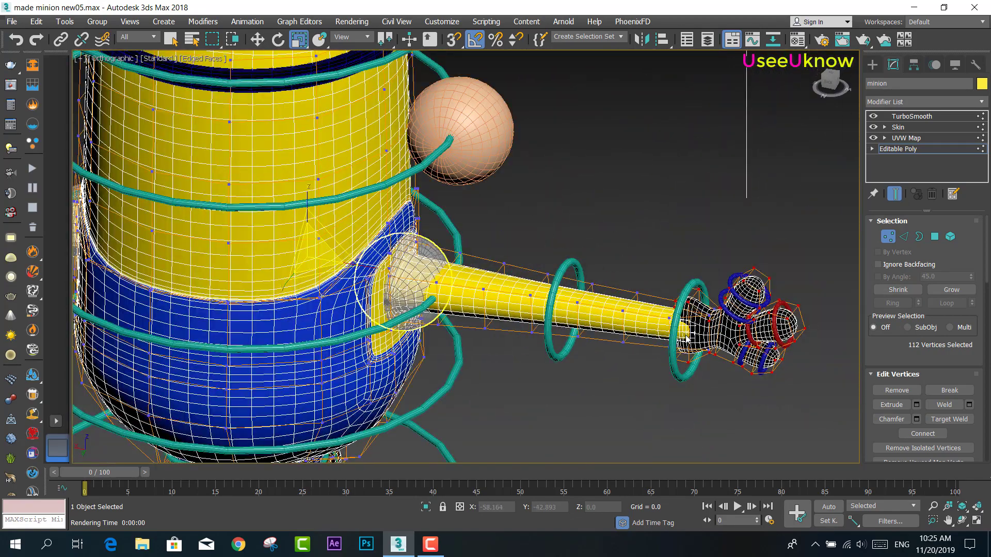
pyautogui.moveTo(686, 340)
pyautogui.keyDown('alt'); pyautogui.mouseDown(button='middle')
pyautogui.moveTo(673, 313)
pyautogui.moveTo(694, 317)
pyautogui.mouseUp(button='middle'); pyautogui.keyUp('alt')
pyautogui.scroll(2, 674, 314)
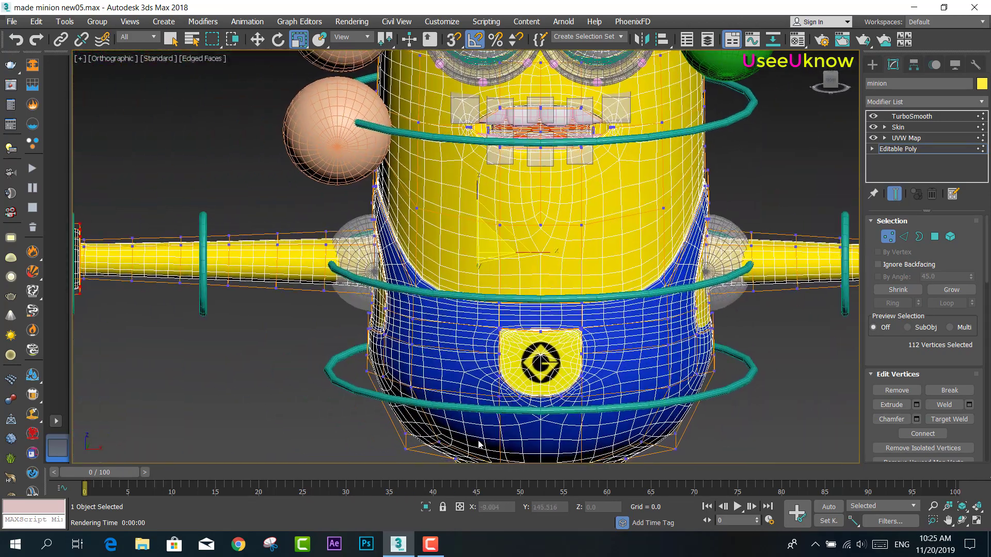
pyautogui.click(426, 508)
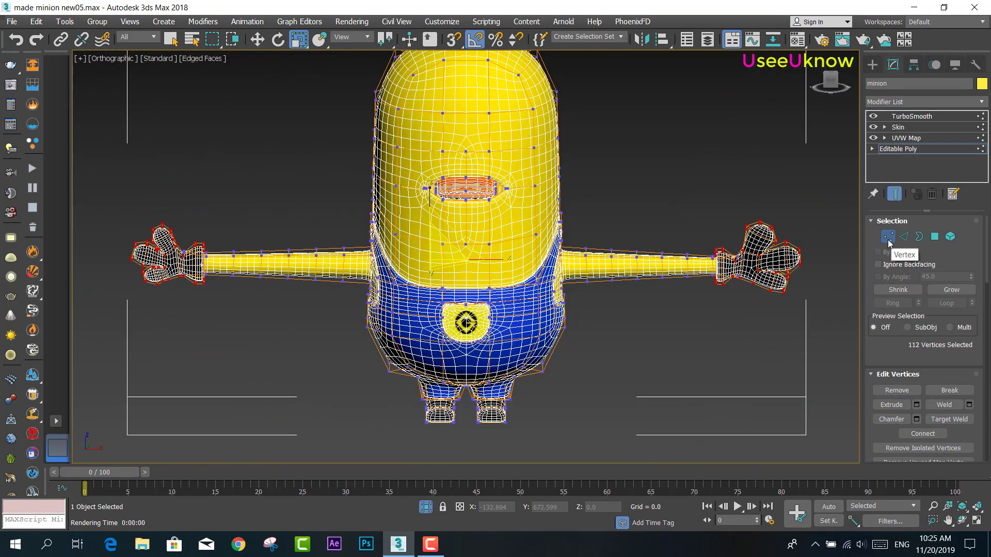
pyautogui.hotkey('alt', 'x')
pyautogui.scroll(3, 797, 238)
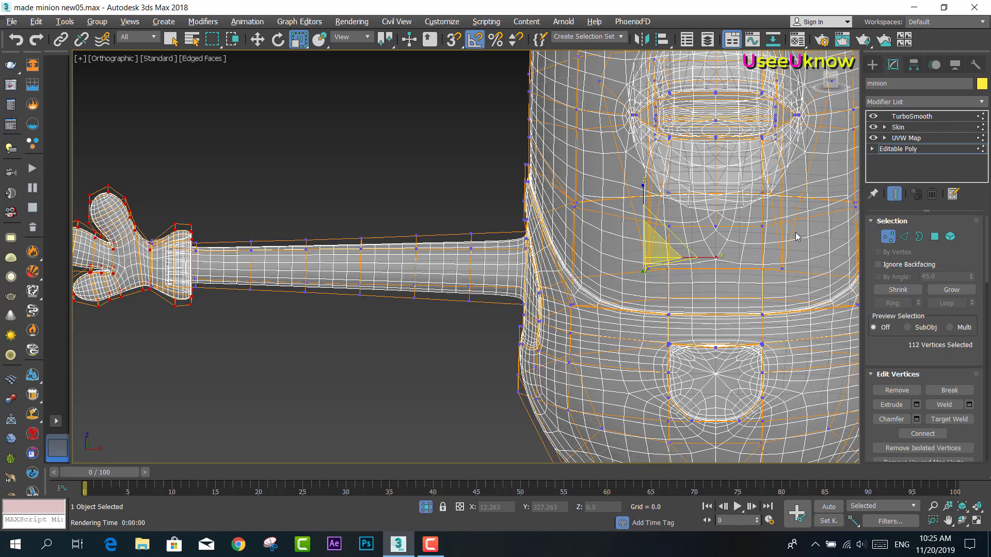
pyautogui.click(888, 237)
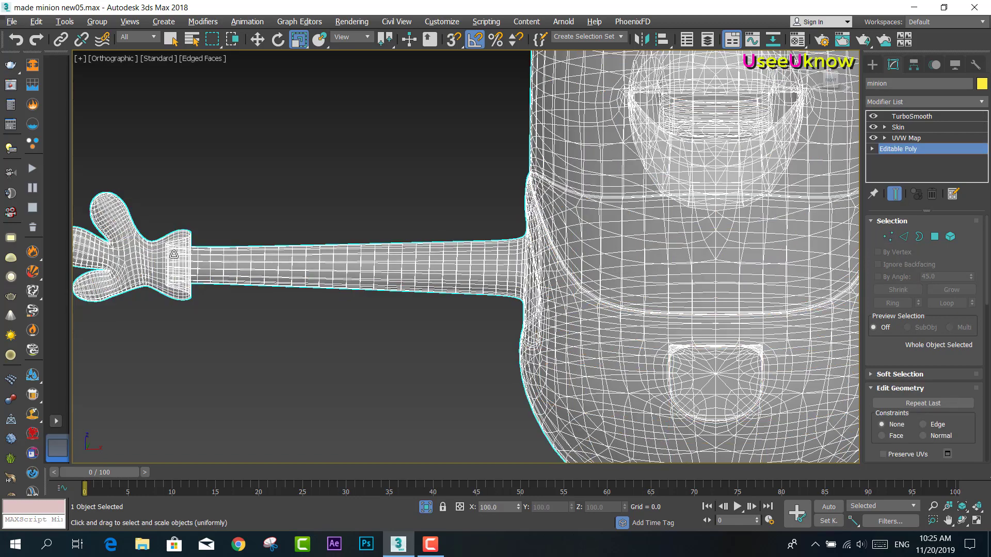
# Return to Vertex mode on the unsmoothed cage and select only the left hand's vertices
pyautogui.click(888, 237)
pyautogui.click(895, 193)
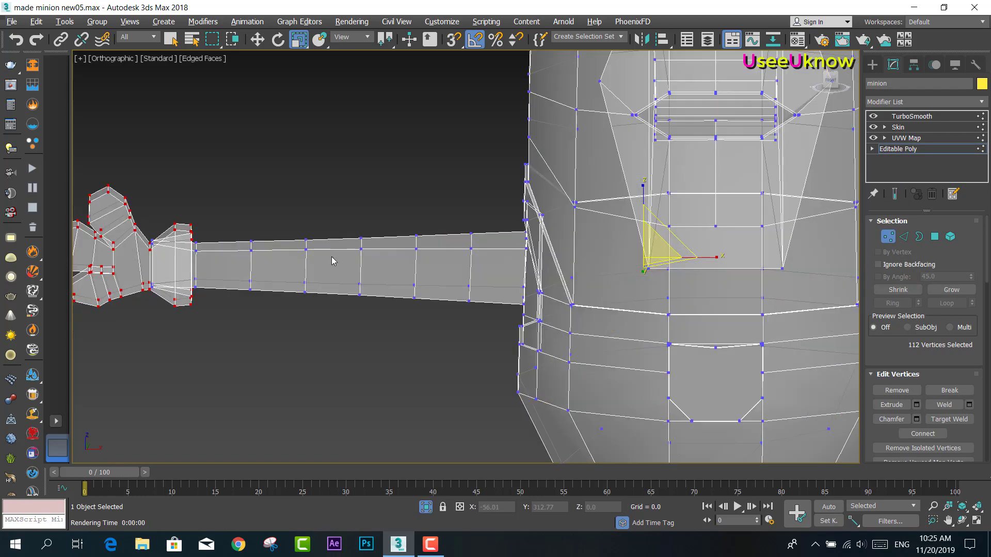
pyautogui.moveTo(232, 271)
pyautogui.keyDown('alt'); pyautogui.mouseDown(button='middle')
pyautogui.moveTo(227, 305)
pyautogui.moveTo(196, 255)
pyautogui.mouseUp(button='middle'); pyautogui.keyUp('alt')
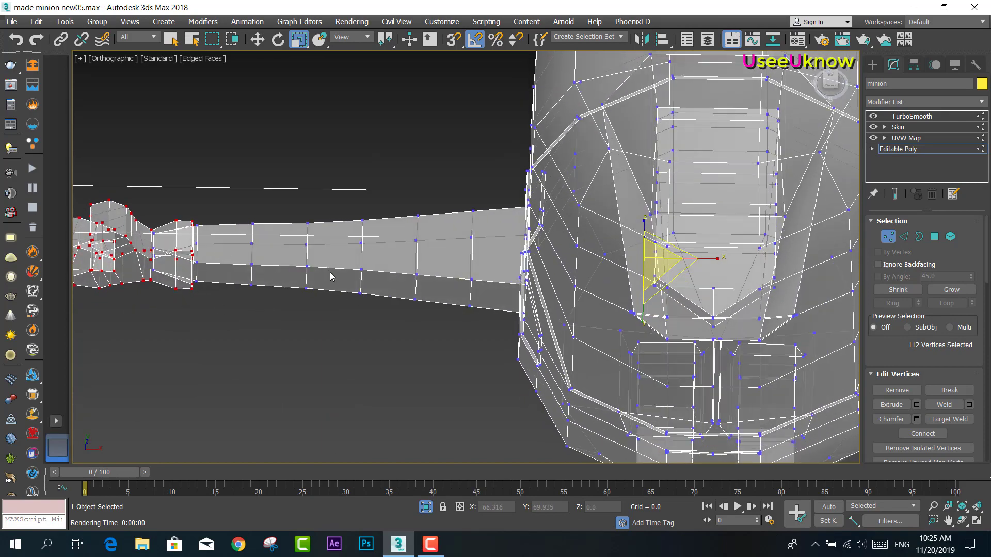
pyautogui.press('z')
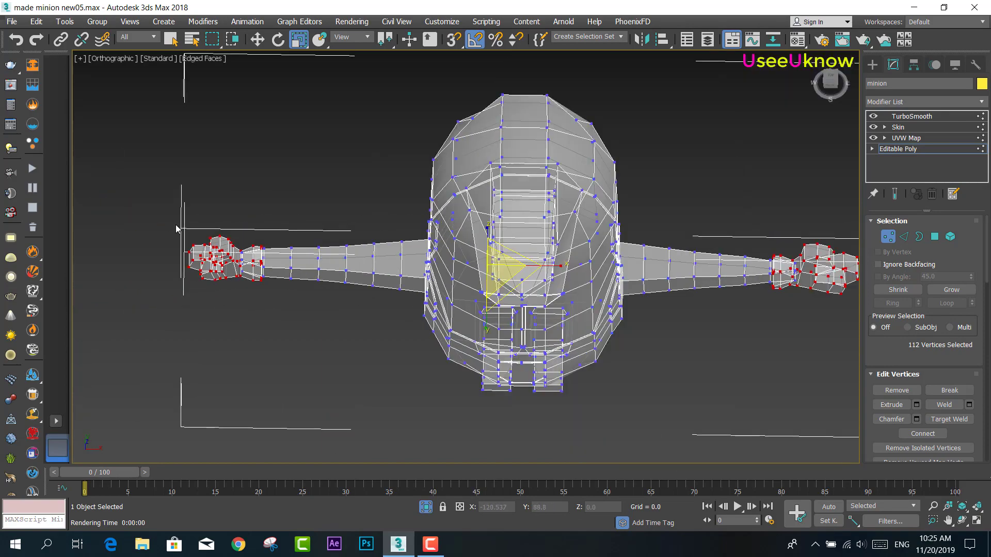
pyautogui.moveTo(272, 308); pyautogui.dragTo(277, 309)
pyautogui.scroll(5, 279, 302)
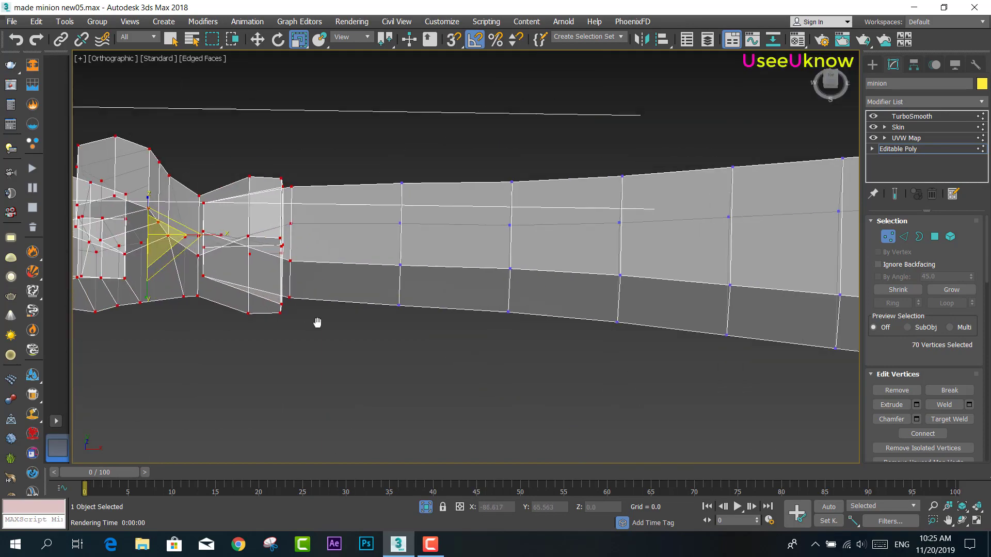
pyautogui.scroll(2, 331, 336)
# Trim the wrist selection to 62 vertices by deselecting stray vertices
pyautogui.click(257, 39)
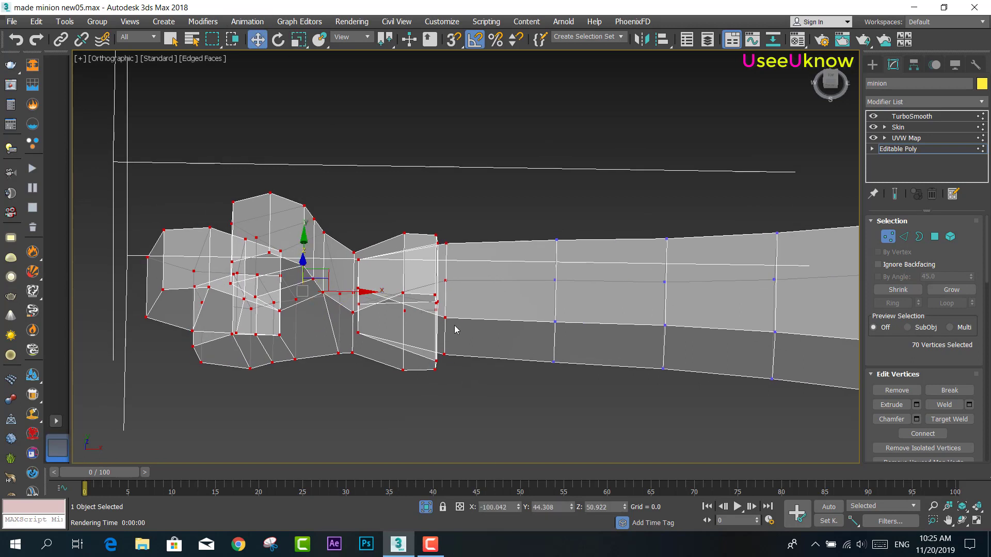
pyautogui.scroll(2, 367, 273)
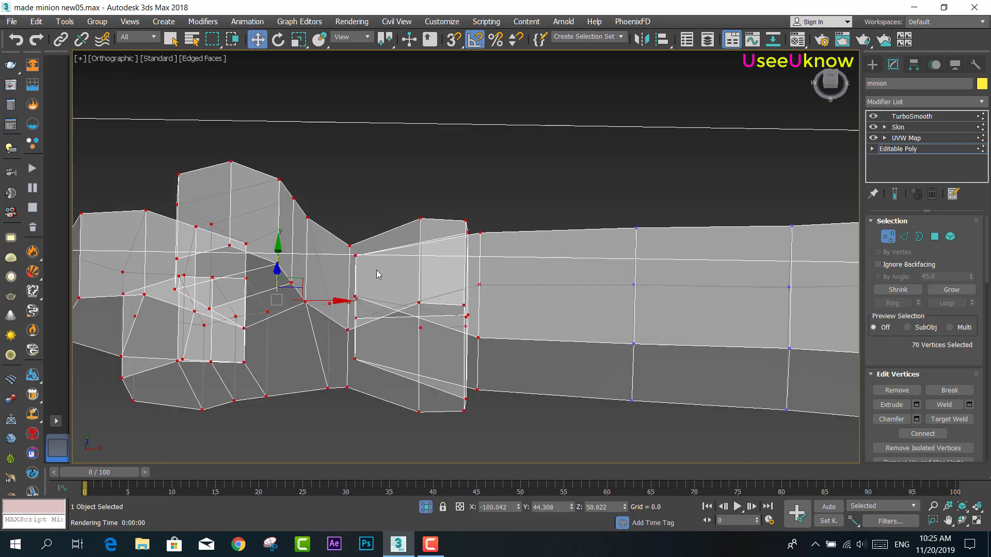
pyautogui.keyDown('alt'); pyautogui.moveTo(375, 268); pyautogui.dragTo(351, 254); pyautogui.keyUp('alt')
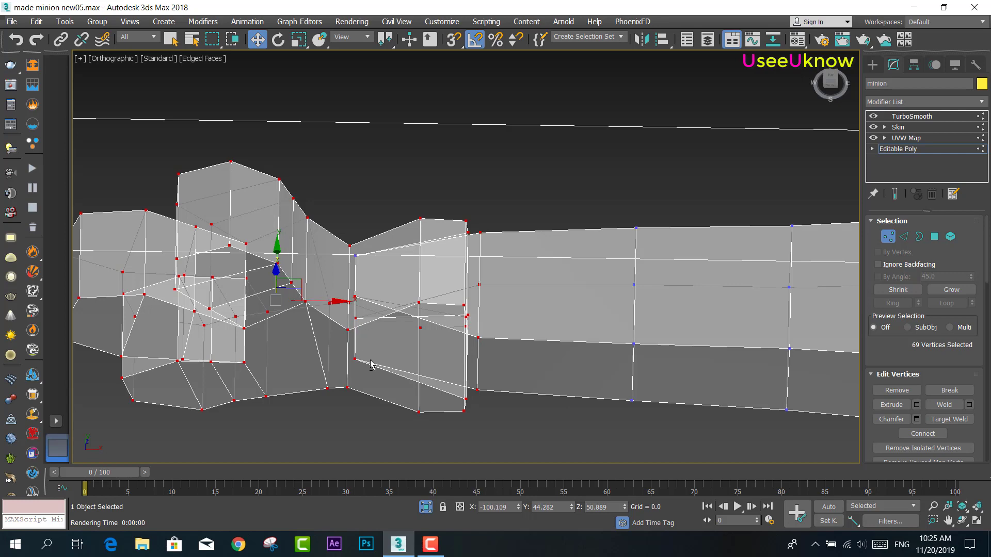
pyautogui.keyDown('alt'); pyautogui.moveTo(353, 359); pyautogui.dragTo(371, 331); pyautogui.keyUp('alt')
pyautogui.moveTo(371, 330)
pyautogui.keyDown('alt'); pyautogui.mouseDown(button='middle')
pyautogui.moveTo(422, 279)
pyautogui.moveTo(390, 267)
pyautogui.moveTo(469, 306)
pyautogui.mouseUp(button='middle'); pyautogui.keyUp('alt')
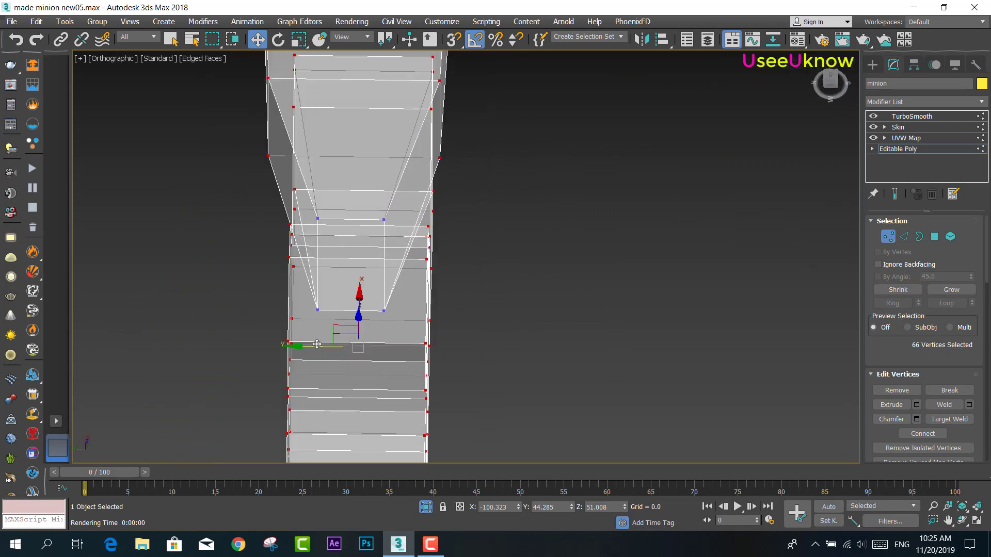
pyautogui.keyDown('alt'); pyautogui.moveTo(317, 344); pyautogui.dragTo(325, 343, button='middle'); pyautogui.keyUp('alt')
pyautogui.hotkey('shift', 'z')
pyautogui.keyDown('alt'); pyautogui.moveTo(531, 210); pyautogui.dragTo(550, 232, button='middle'); pyautogui.keyUp('alt')
pyautogui.moveTo(596, 367)
pyautogui.keyDown('alt'); pyautogui.mouseDown()
pyautogui.moveTo(587, 370)
pyautogui.moveTo(608, 389)
pyautogui.mouseUp(); pyautogui.keyUp('alt')
pyautogui.keyDown('alt'); pyautogui.moveTo(614, 267); pyautogui.dragTo(579, 230); pyautogui.keyUp('alt')
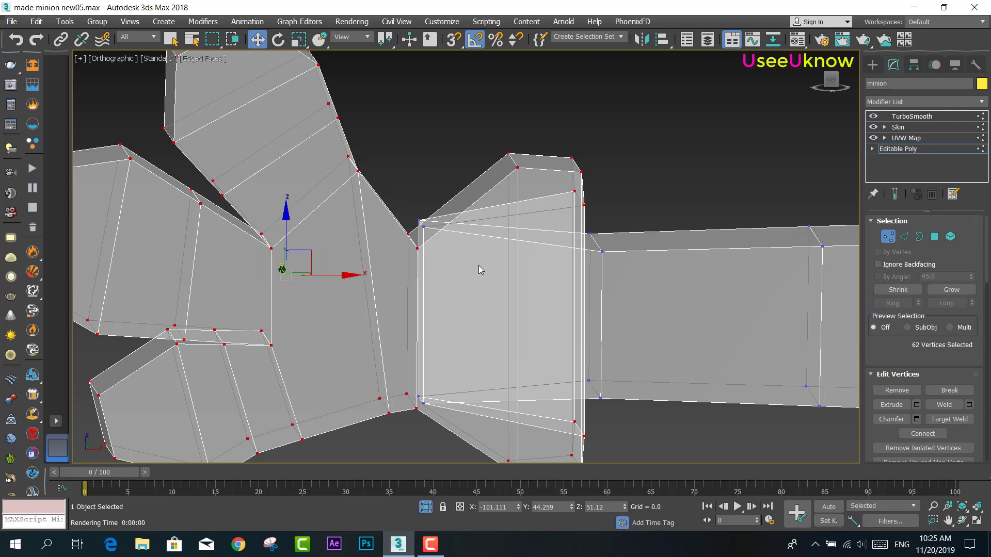
pyautogui.moveTo(579, 230)
pyautogui.keyDown('alt'); pyautogui.mouseDown(button='middle')
pyautogui.moveTo(559, 311)
pyautogui.moveTo(509, 249)
pyautogui.moveTo(682, 247)
pyautogui.moveTo(557, 287)
pyautogui.moveTo(584, 274)
pyautogui.moveTo(580, 295)
pyautogui.mouseUp(button='middle'); pyautogui.keyUp('alt')
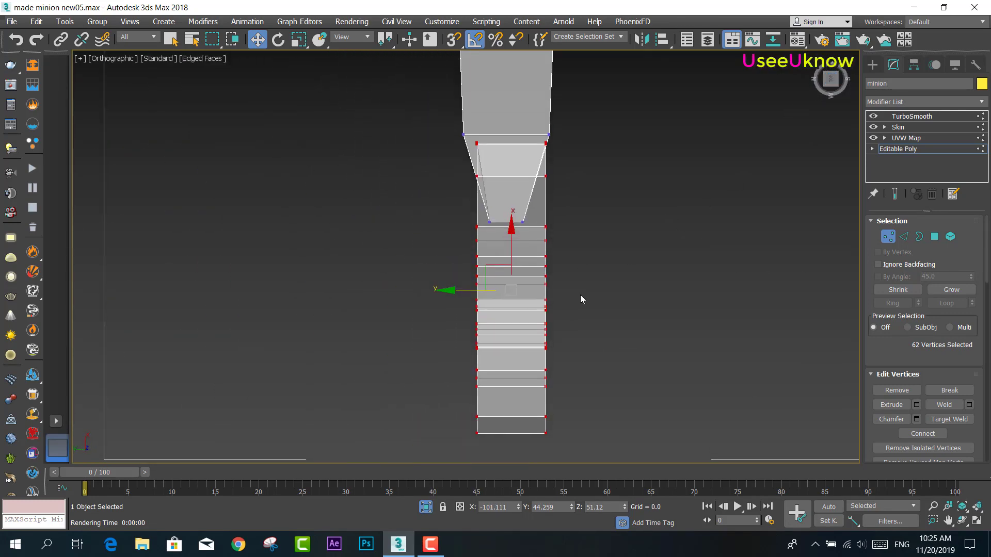
# Nudge the 62 selected wrist vertices slightly along Y and preview the smoothed result
pyautogui.moveTo(457, 291); pyautogui.dragTo(448, 293)
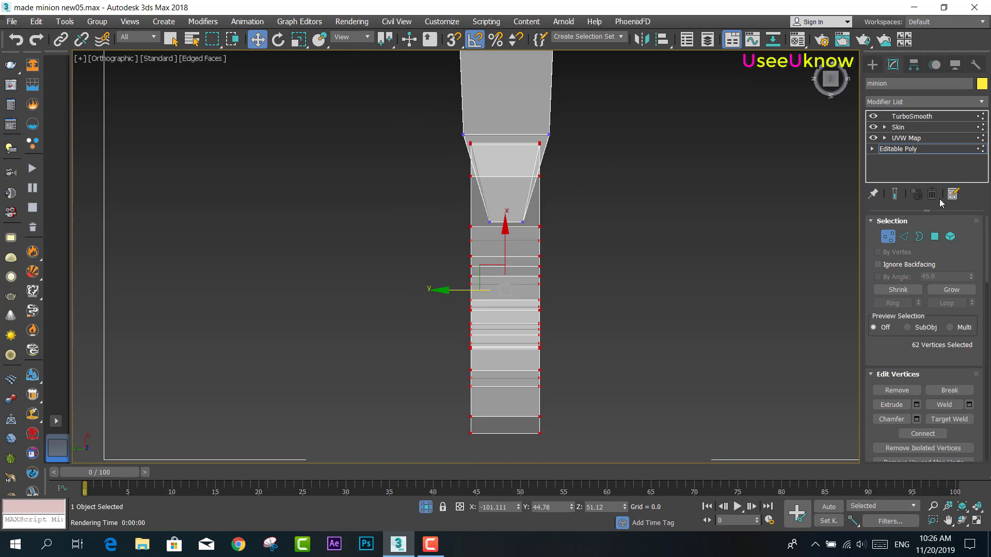
pyautogui.click(896, 194)
pyautogui.click(895, 194)
# Show the bare cage and select the cuff's edge vertices, nudging the right side outward
pyautogui.click(895, 194)
pyautogui.scroll(-3, 640, 160)
pyautogui.scroll(3, 650, 164)
pyautogui.scroll(2, 626, 282)
pyautogui.scroll(3, 577, 287)
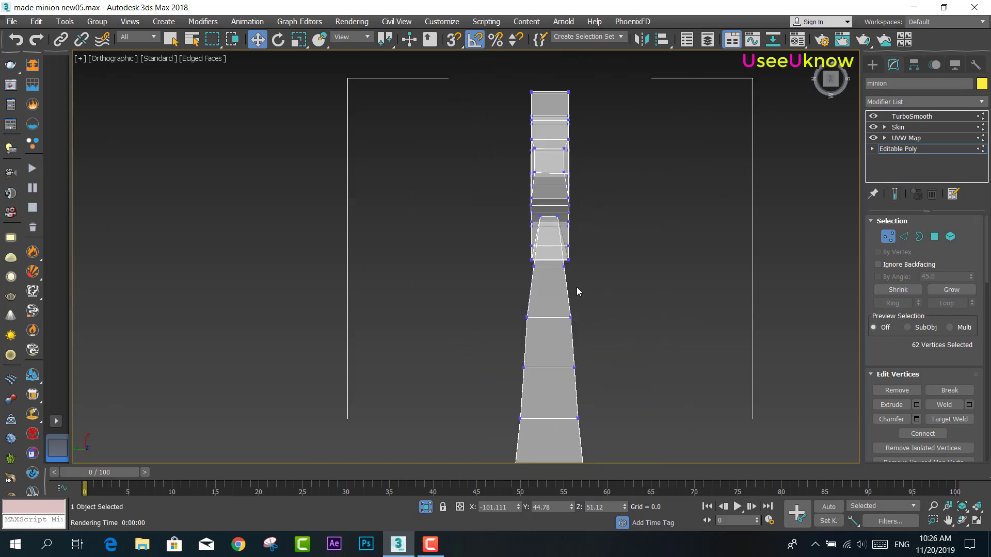
pyautogui.scroll(2, 566, 195)
pyautogui.scroll(2, 614, 288)
pyautogui.scroll(2, 581, 296)
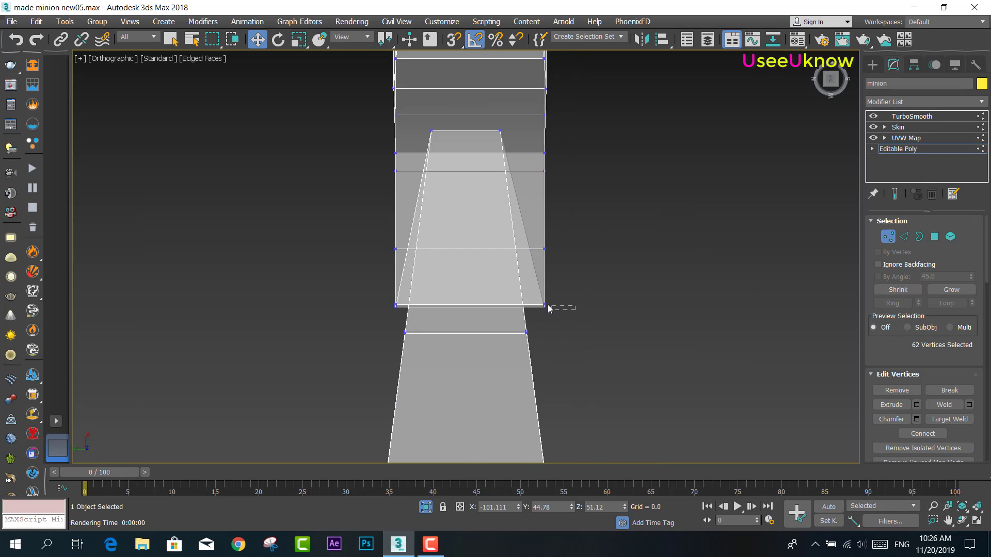
pyautogui.moveTo(533, 264)
pyautogui.mouseDown()
pyautogui.moveTo(515, 287)
pyautogui.moveTo(527, 291)
pyautogui.mouseUp()
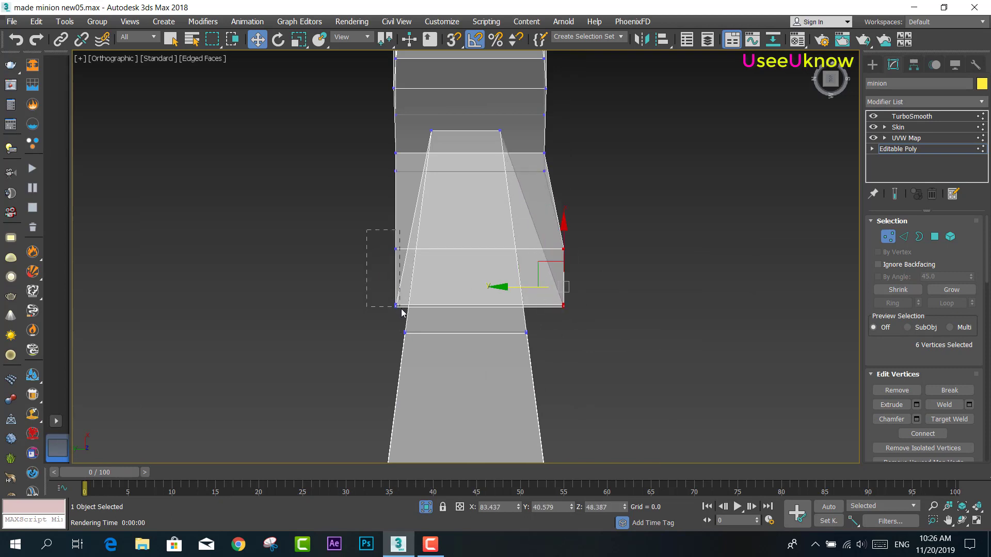
pyautogui.moveTo(401, 311); pyautogui.dragTo(341, 288)
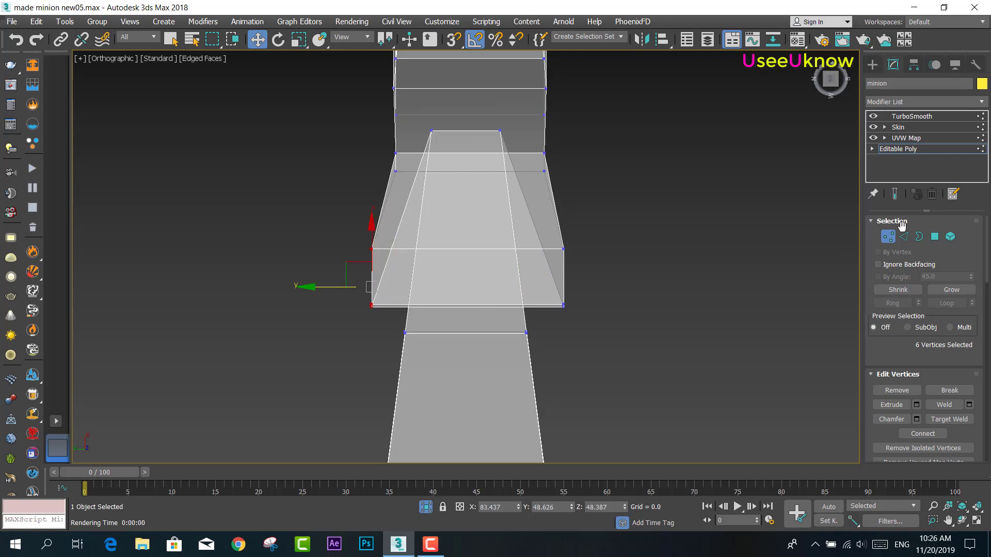
pyautogui.click(894, 197)
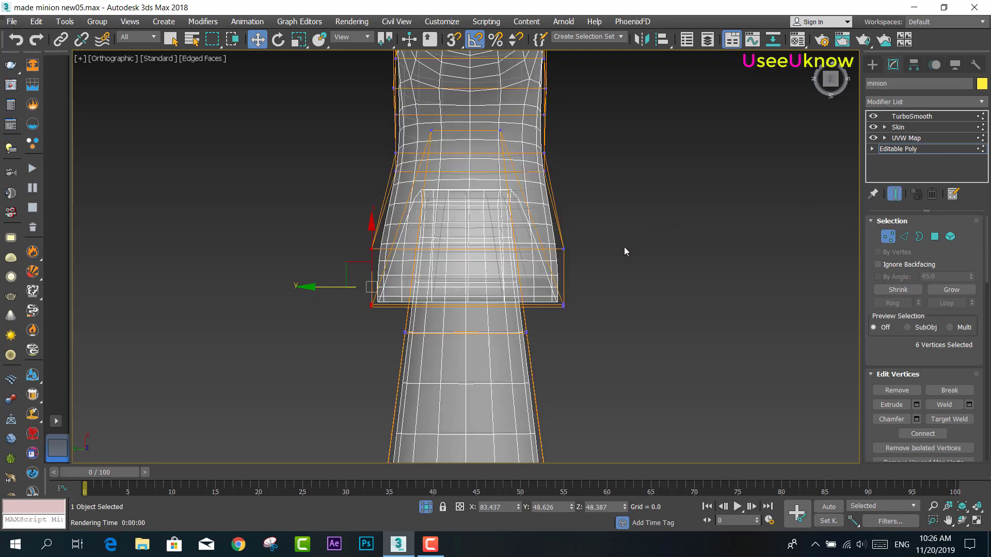
# Widen the cuff's right side by moving its edge vertices outward along Y
pyautogui.scroll(-2, 620, 236)
pyautogui.scroll(-2, 635, 255)
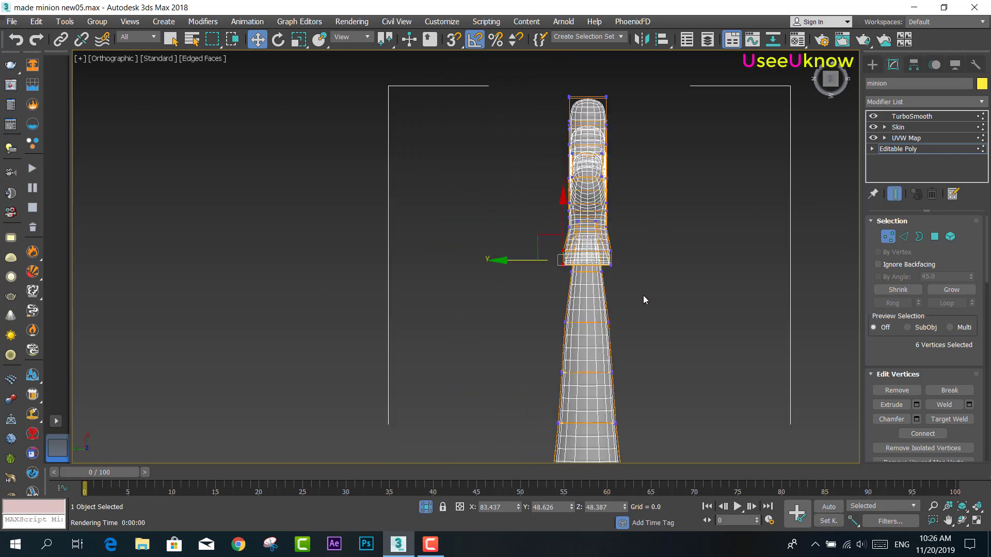
pyautogui.scroll(-2, 643, 299)
pyautogui.scroll(-2, 591, 217)
pyautogui.scroll(5, 552, 248)
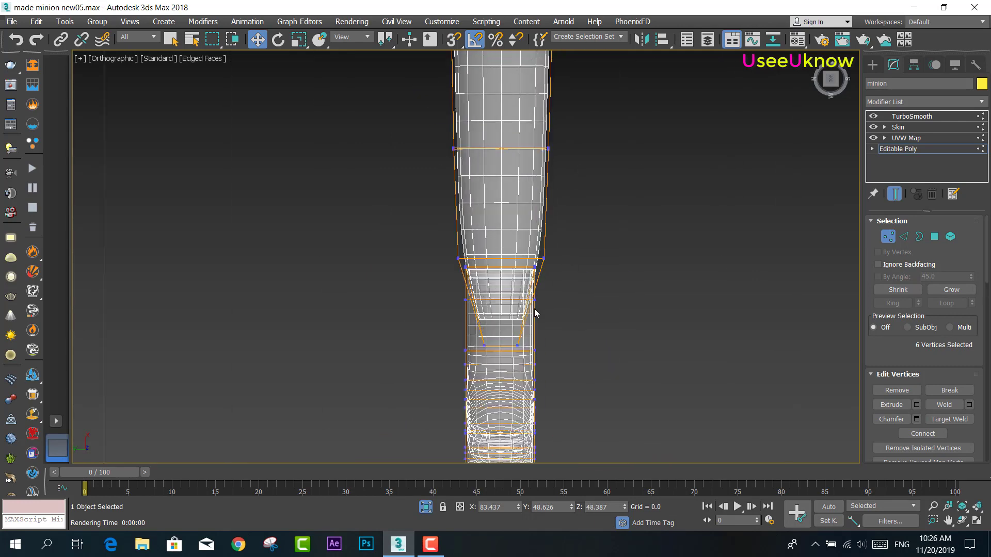
pyautogui.scroll(3, 535, 313)
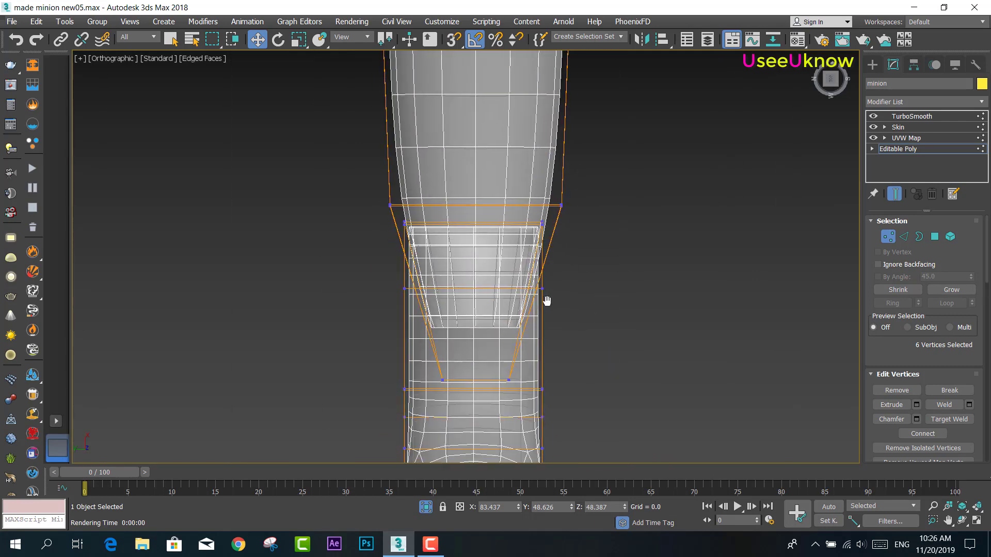
pyautogui.click(895, 197)
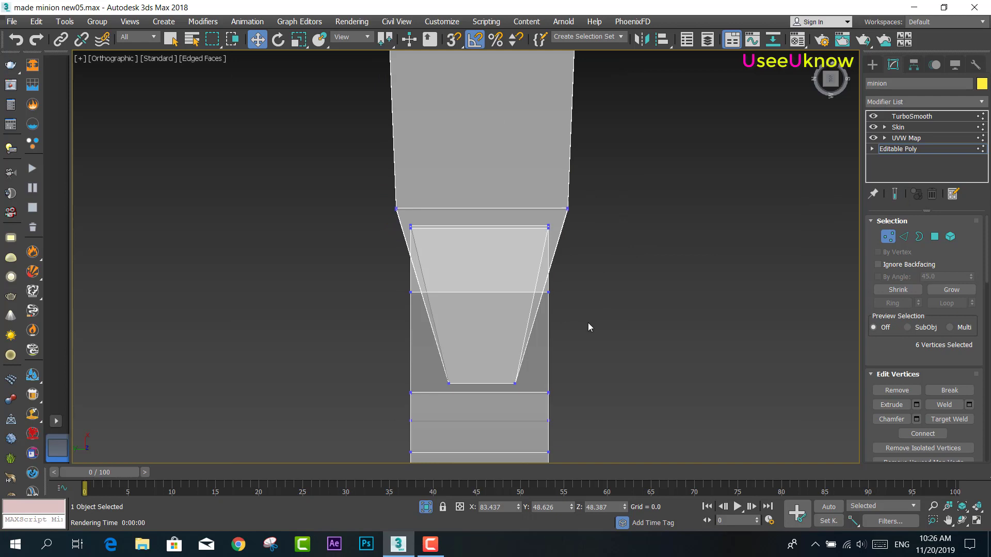
pyautogui.moveTo(587, 323); pyautogui.dragTo(508, 218)
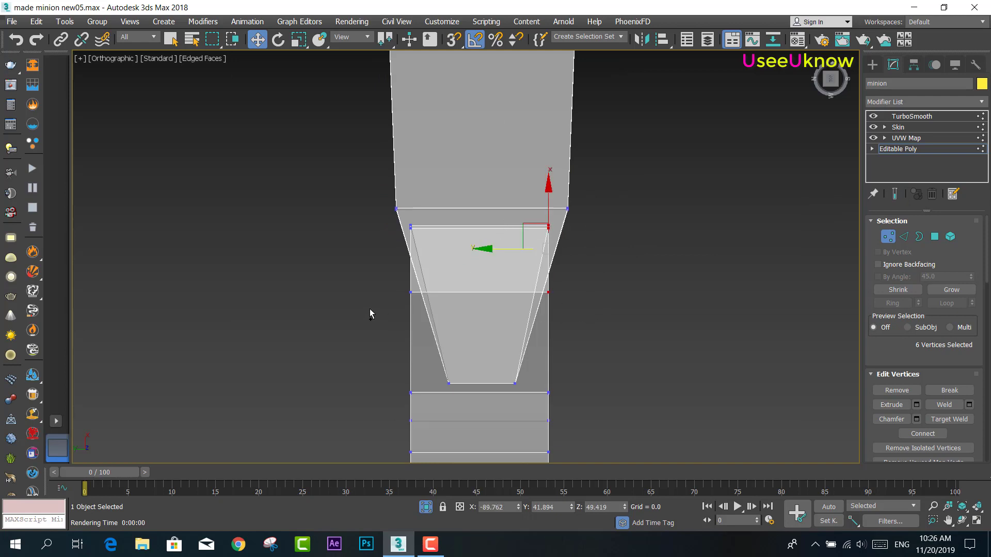
pyautogui.moveTo(497, 248); pyautogui.dragTo(546, 257)
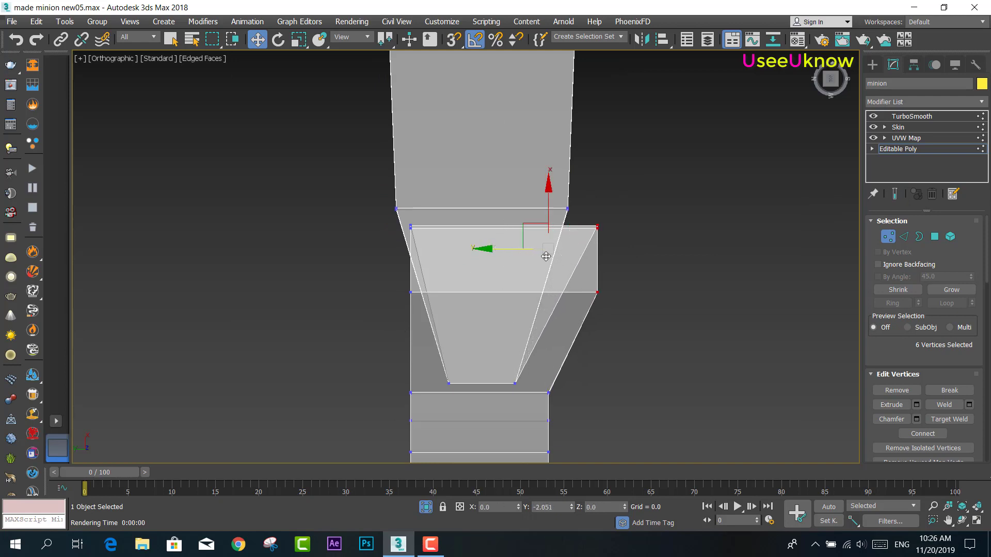
pyautogui.click(896, 201)
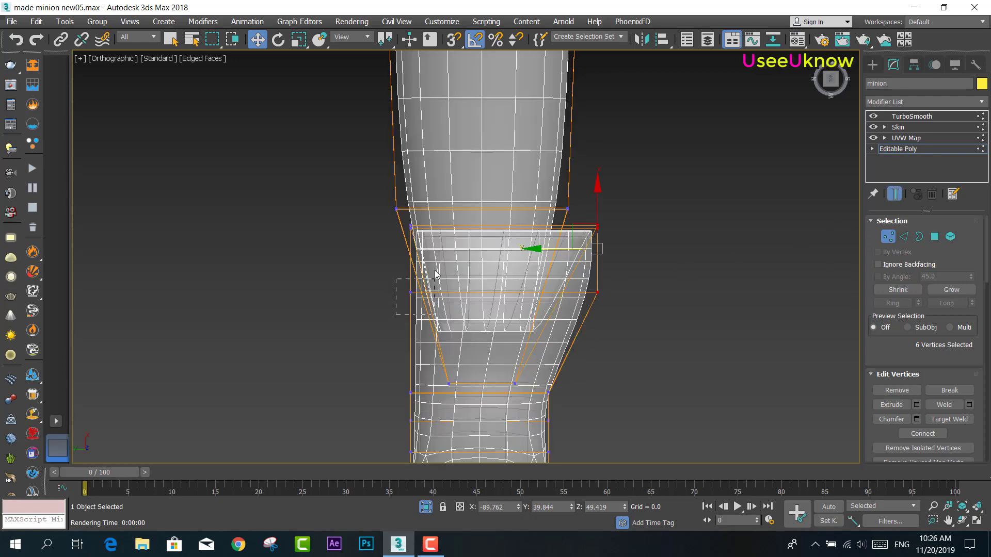
# Push the cuff's left edge outward and raise its eight top-rim vertices
pyautogui.moveTo(434, 226); pyautogui.dragTo(432, 227)
pyautogui.moveTo(341, 248); pyautogui.dragTo(306, 246)
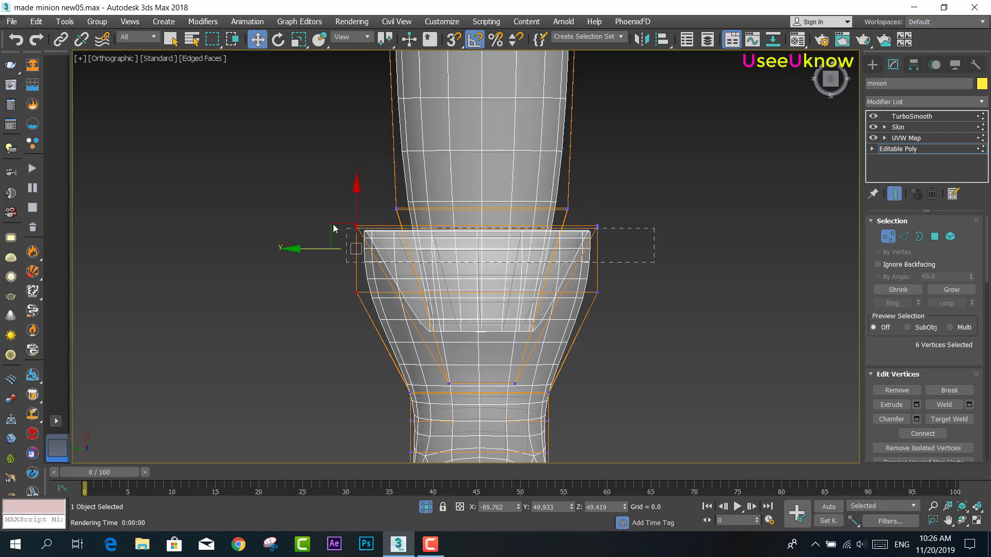
pyautogui.moveTo(321, 224); pyautogui.dragTo(323, 224)
pyautogui.moveTo(478, 184); pyautogui.dragTo(501, 161)
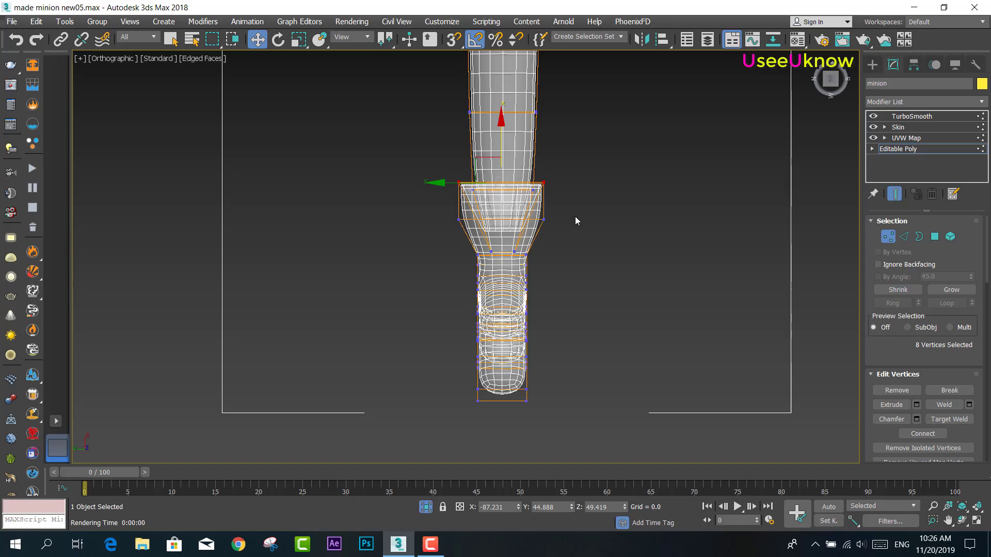
pyautogui.moveTo(576, 220)
pyautogui.keyDown('alt'); pyautogui.mouseDown(button='middle')
pyautogui.moveTo(463, 126)
pyautogui.moveTo(518, 139)
pyautogui.mouseUp(button='middle'); pyautogui.keyUp('alt')
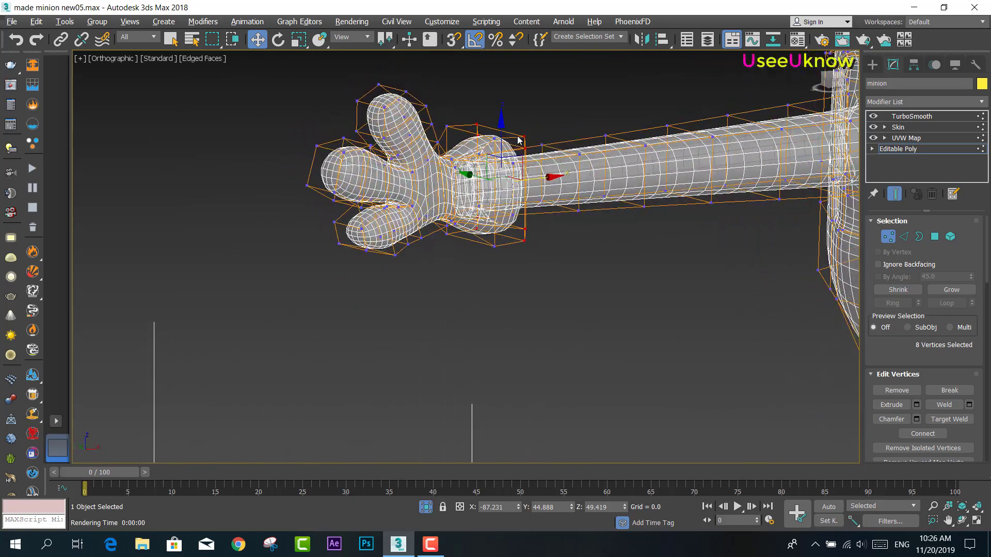
pyautogui.scroll(-5, 519, 139)
pyautogui.keyDown('alt'); pyautogui.moveTo(593, 195); pyautogui.dragTo(615, 289, button='middle'); pyautogui.keyUp('alt')
# Leave Vertex mode, end isolation, and frame the whole rigged minion in the viewport
pyautogui.click(888, 236)
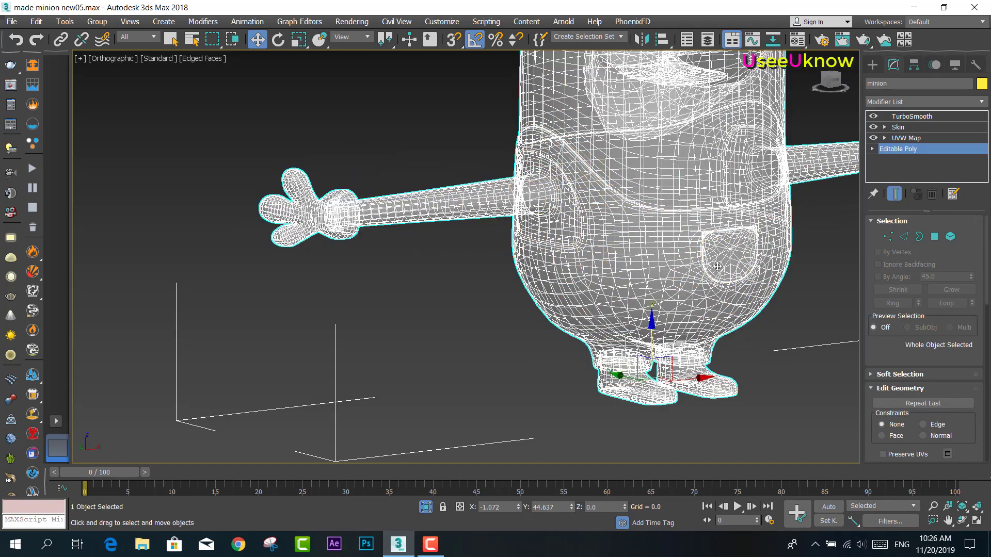
pyautogui.click(426, 507)
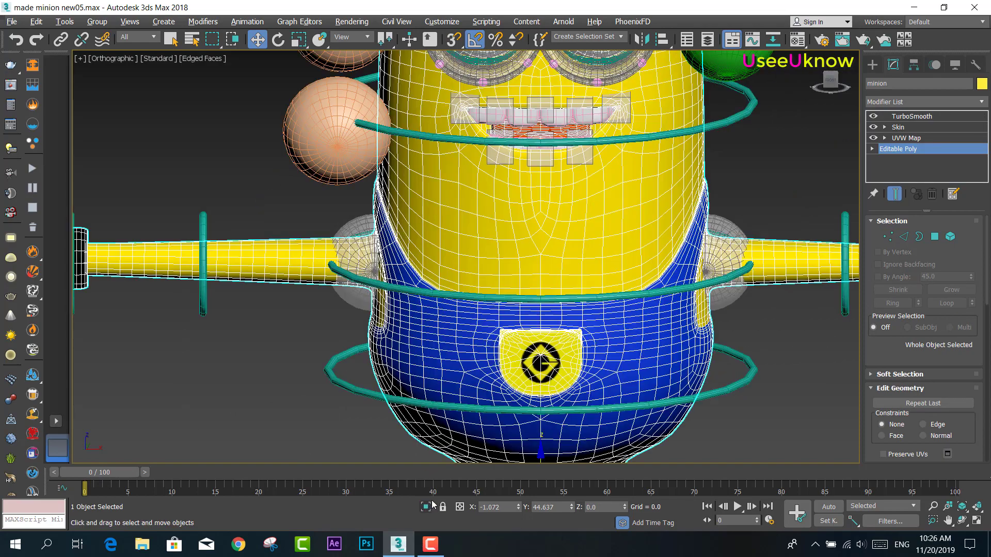
pyautogui.moveTo(464, 284)
pyautogui.keyDown('alt'); pyautogui.mouseDown(button='middle')
pyautogui.moveTo(384, 282)
pyautogui.moveTo(331, 252)
pyautogui.moveTo(349, 249)
pyautogui.mouseUp(button='middle'); pyautogui.keyUp('alt')
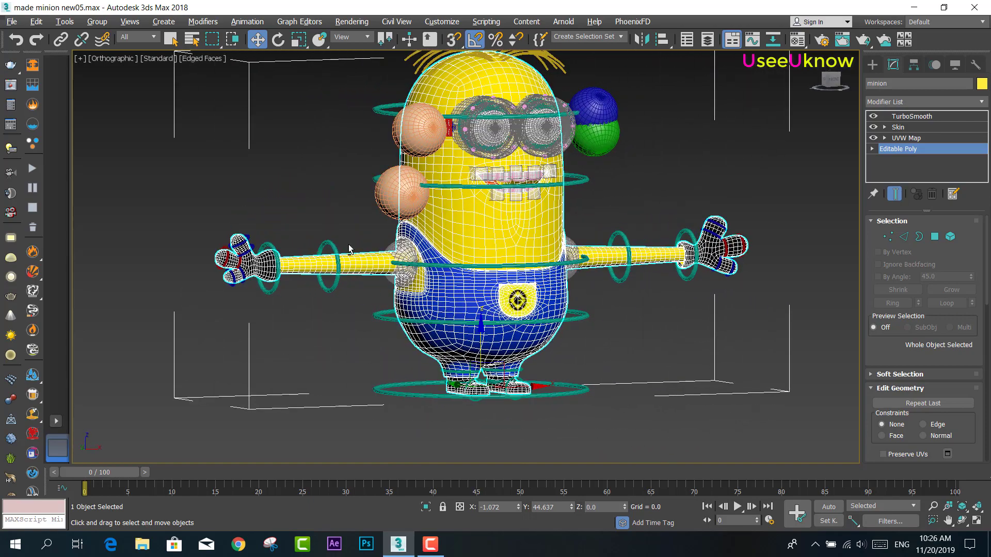
pyautogui.moveTo(459, 259); pyautogui.dragTo(454, 293, button='middle')
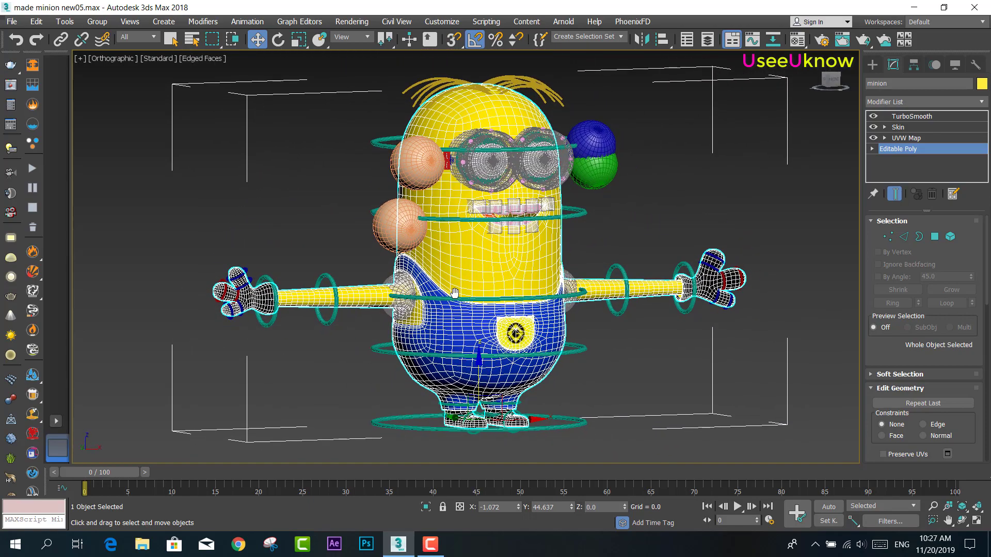
# Test-rotate the mouth ring control, cancel back to rest, and render a test frame
pyautogui.click(548, 224)
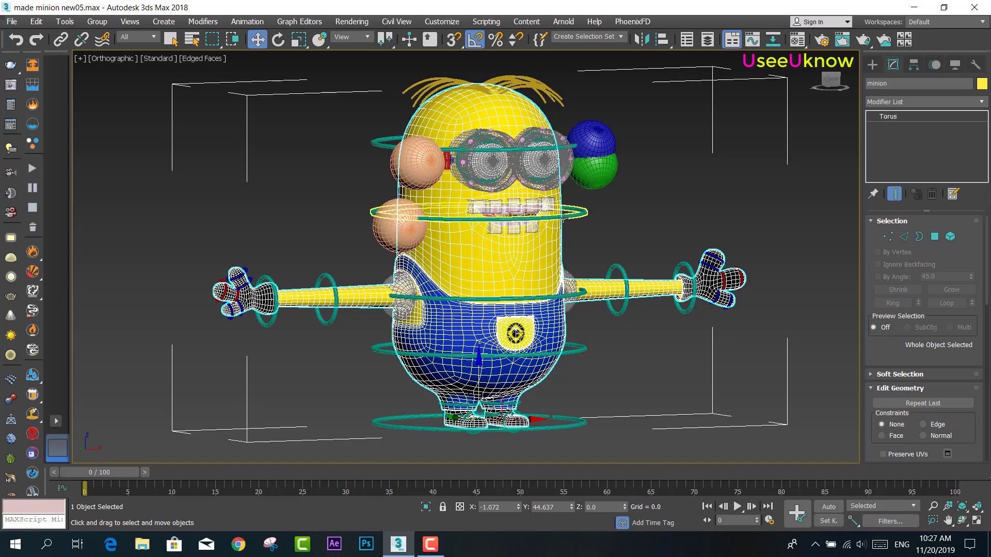
pyautogui.press('e')
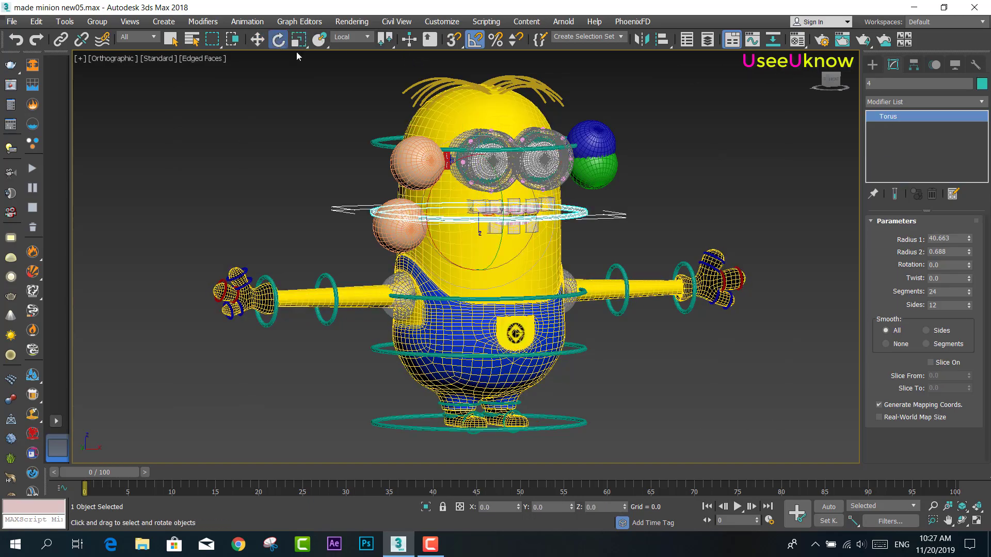
pyautogui.moveTo(487, 212); pyautogui.dragTo(460, 203)
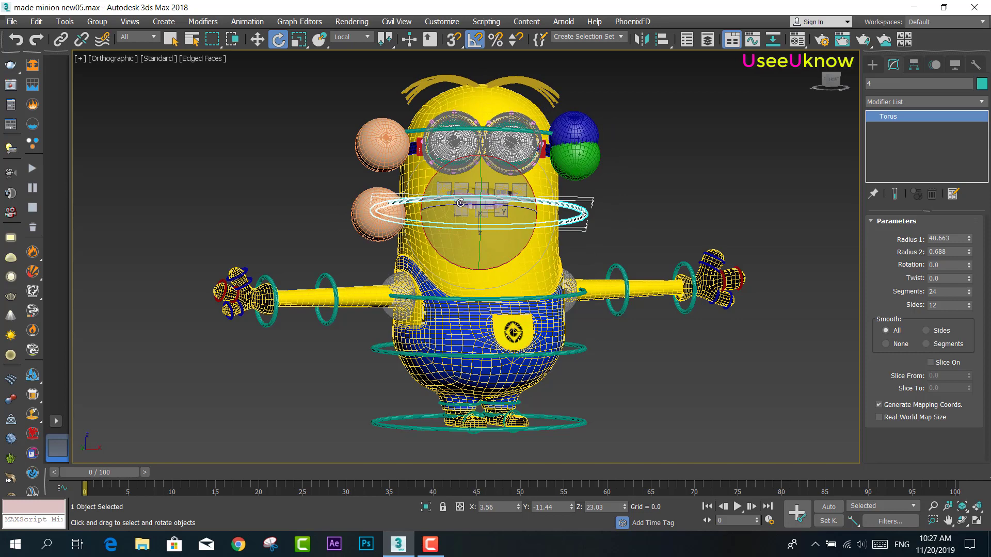
pyautogui.rightClick(460, 203)
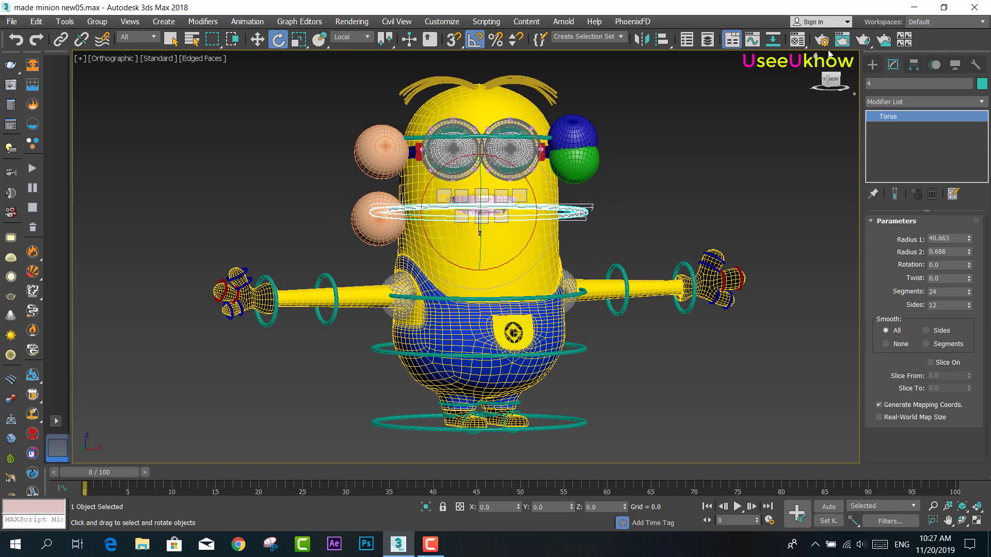
pyautogui.click(859, 42)
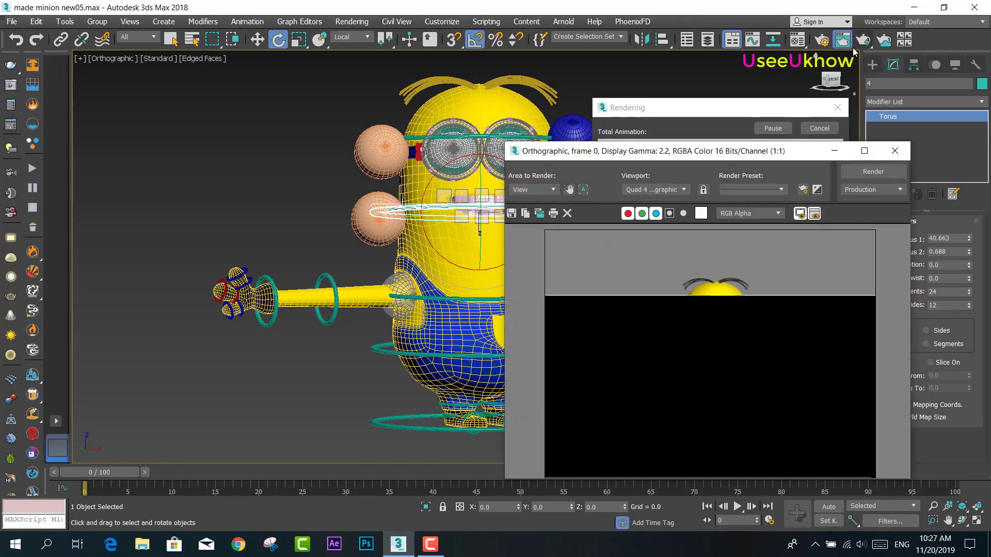
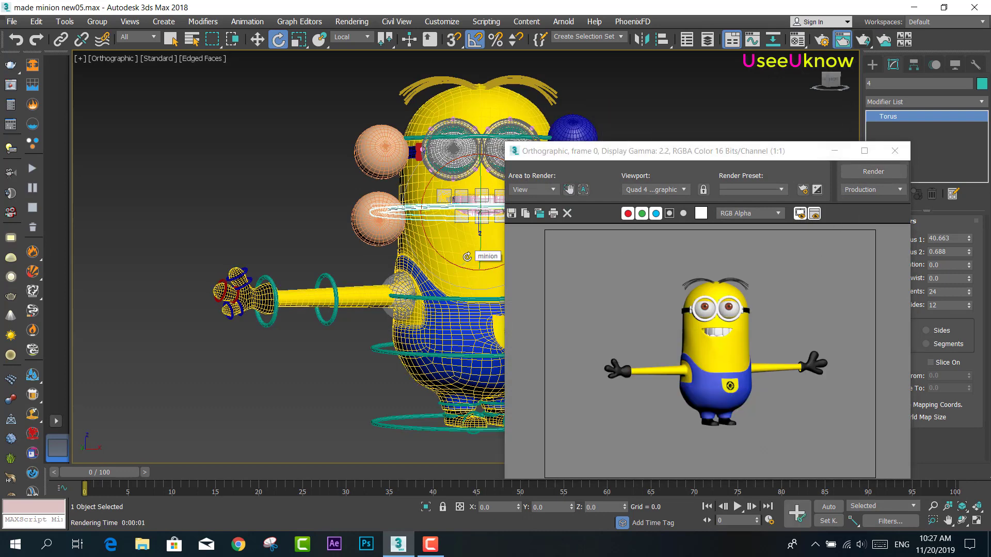
# Close the test render and link the teeth group as a child of the teal mouth torus ring
pyautogui.click(895, 152)
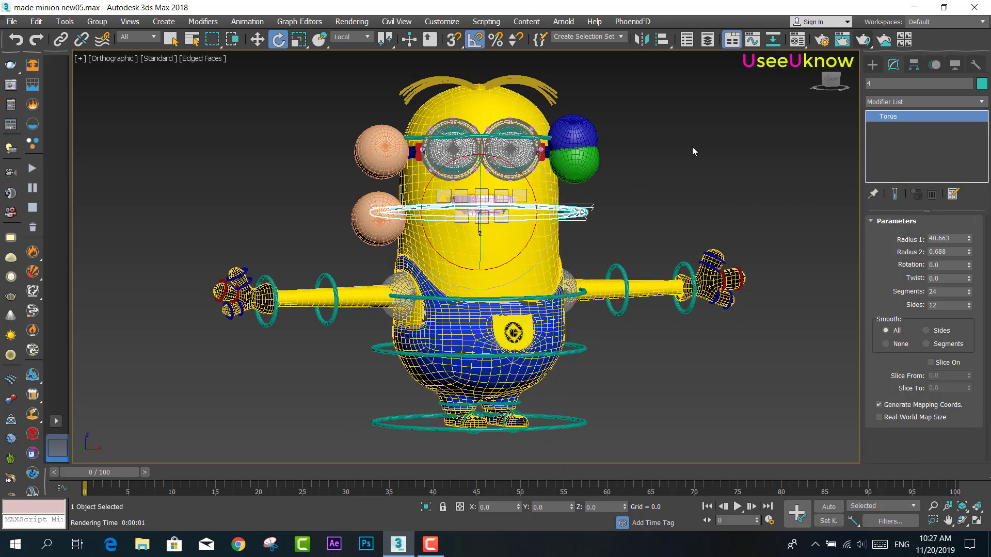
pyautogui.scroll(3, 491, 235)
pyautogui.scroll(3, 491, 235)
pyautogui.moveTo(540, 247); pyautogui.dragTo(541, 277, button='middle')
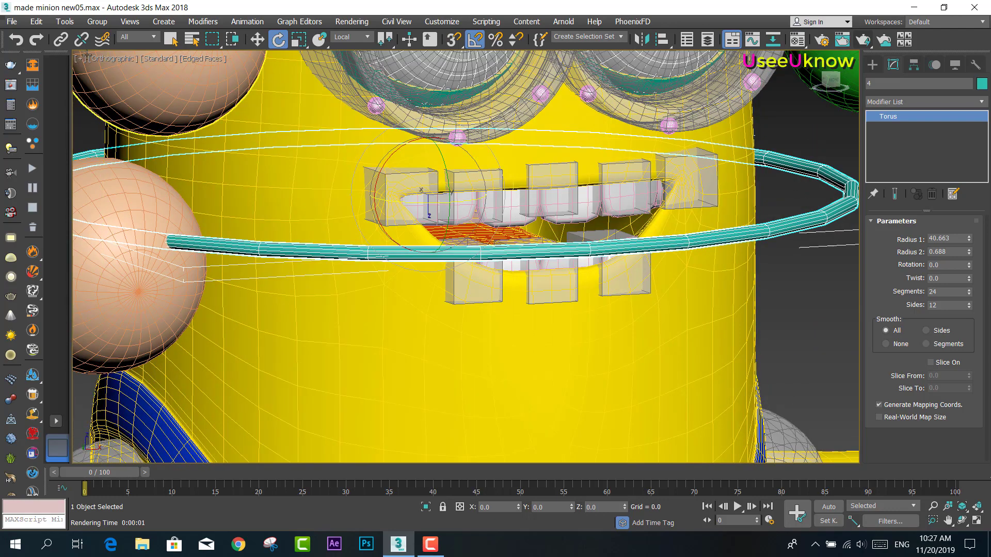
pyautogui.click(62, 41)
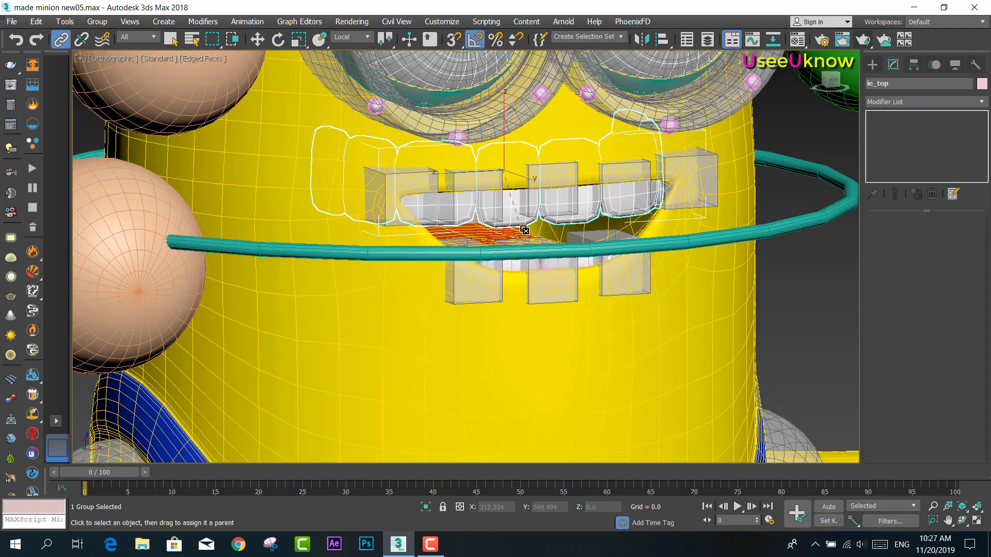
pyautogui.moveTo(508, 222); pyautogui.dragTo(387, 257)
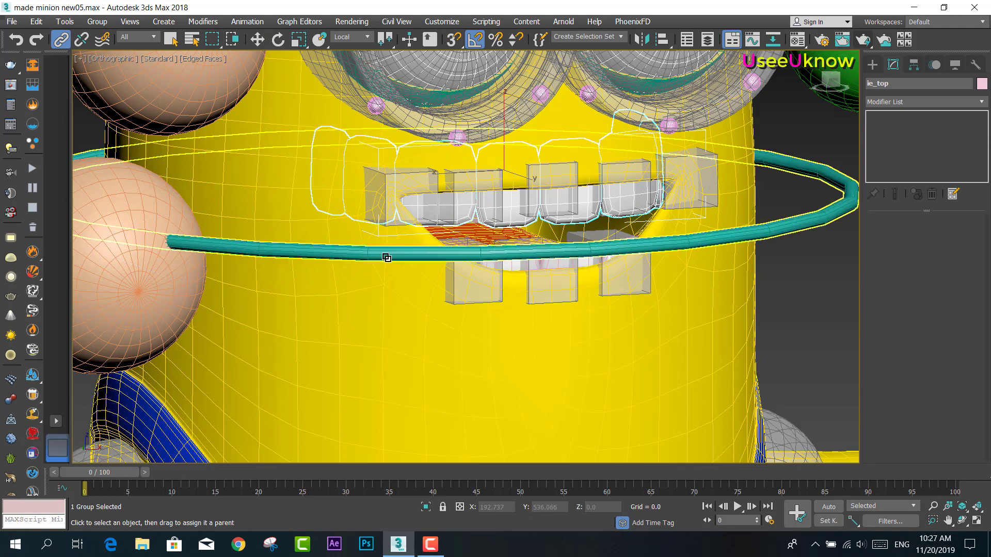
# Rotate the mouth torus ring slightly to test that the teeth follow it
pyautogui.scroll(-5, 554, 227)
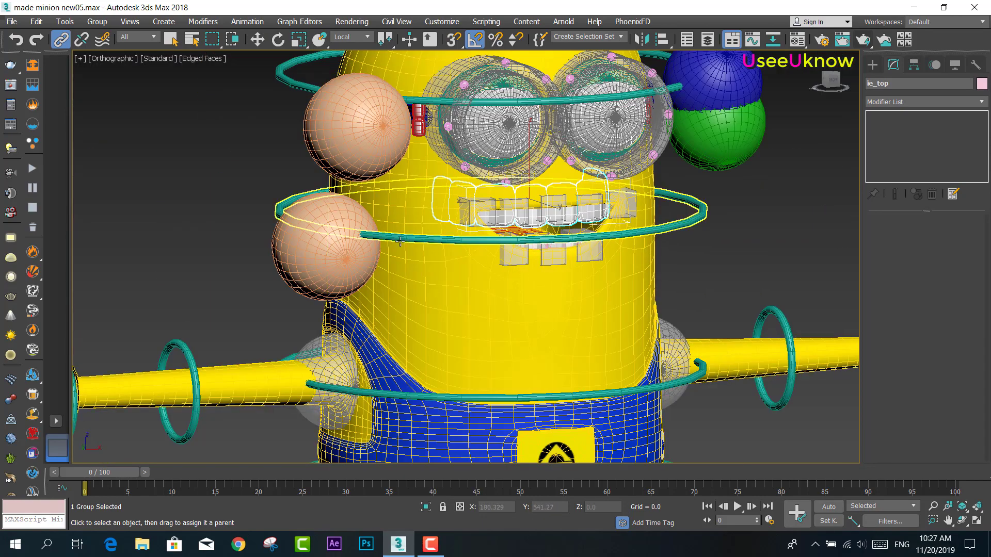
pyautogui.click(428, 241)
pyautogui.press('e')
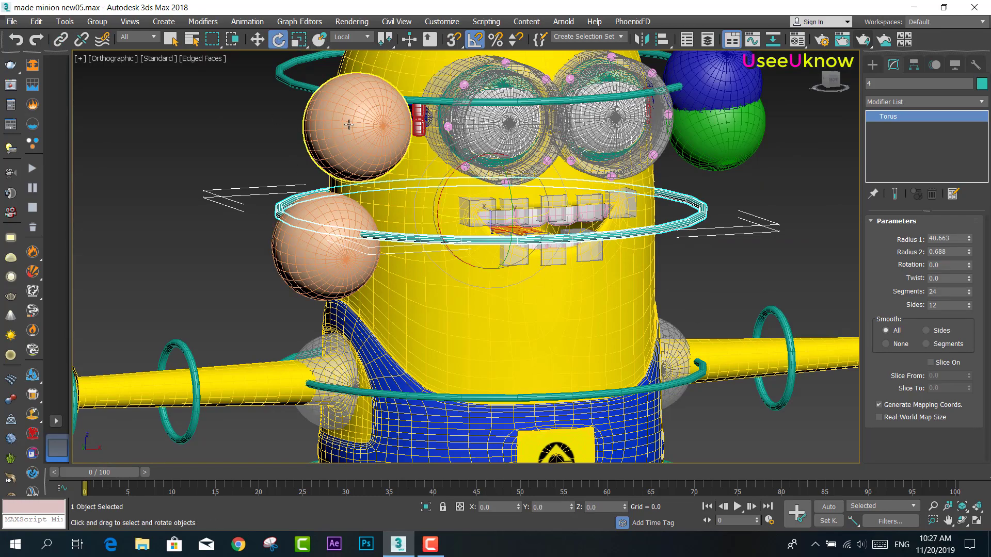
pyautogui.moveTo(494, 220); pyautogui.dragTo(490, 229)
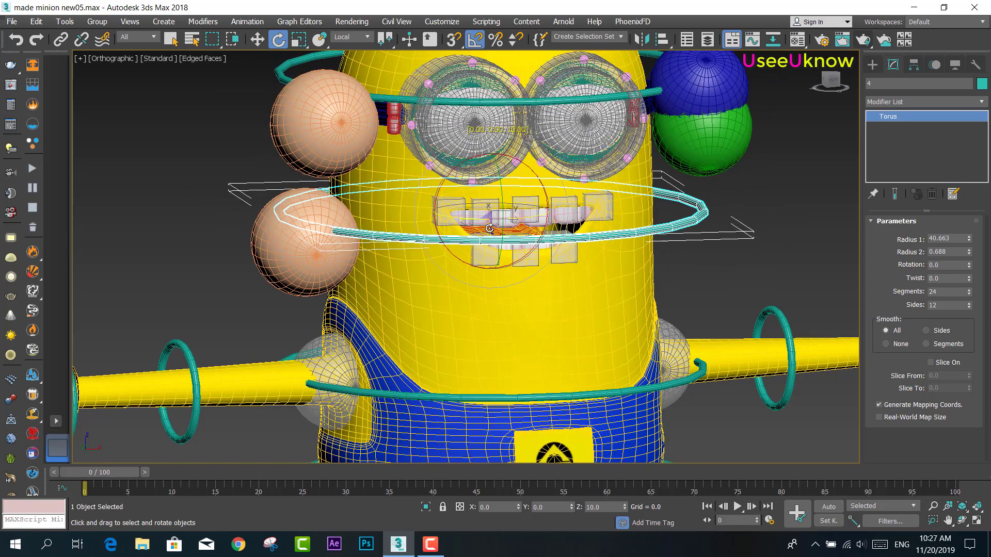
pyautogui.scroll(-1, 489, 228)
pyautogui.scroll(-1, 496, 225)
pyautogui.scroll(-2, 501, 222)
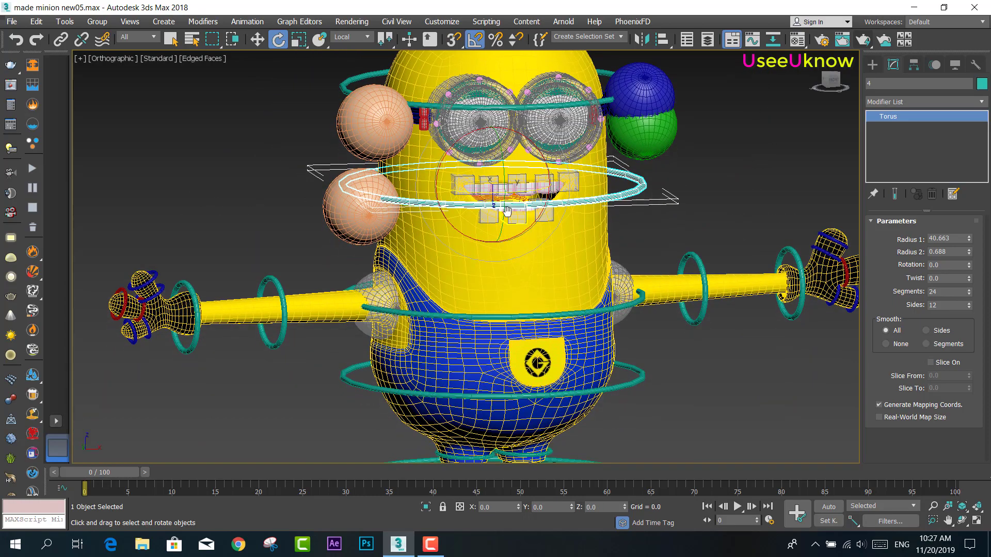
pyautogui.scroll(-1, 508, 219)
pyautogui.moveTo(508, 220); pyautogui.dragTo(489, 183)
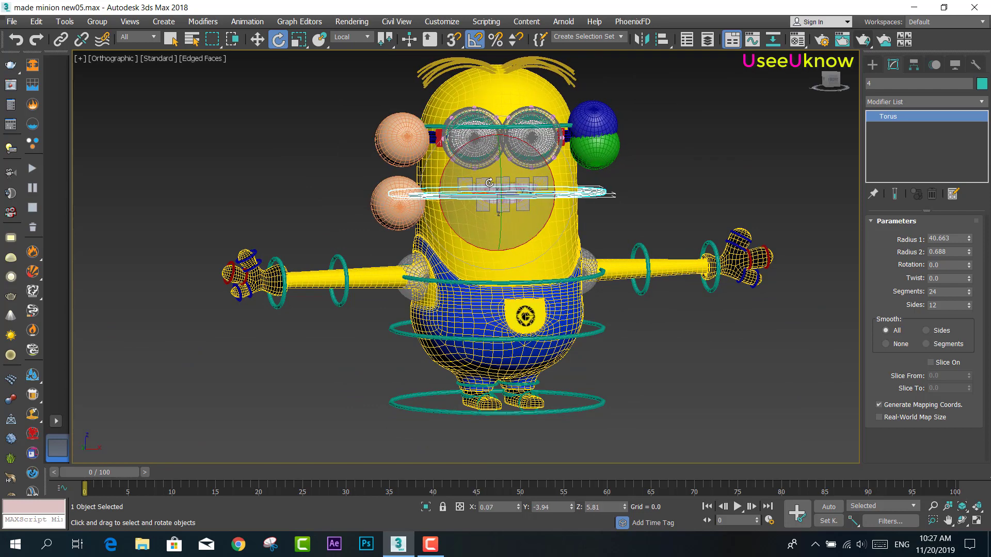
# Render a test image of the minion, re-render from a closer view, then close it
pyautogui.click(860, 39)
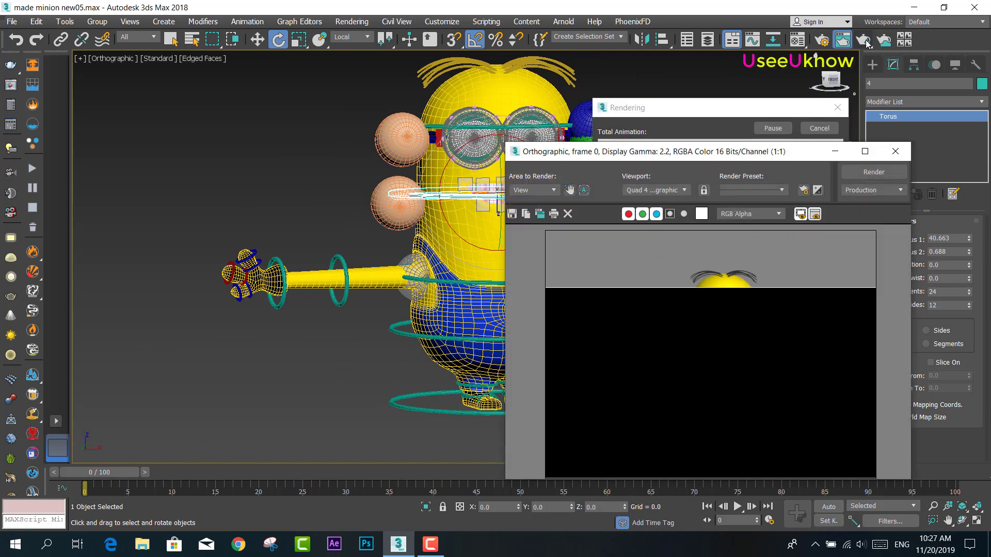
pyautogui.scroll(2, 475, 224)
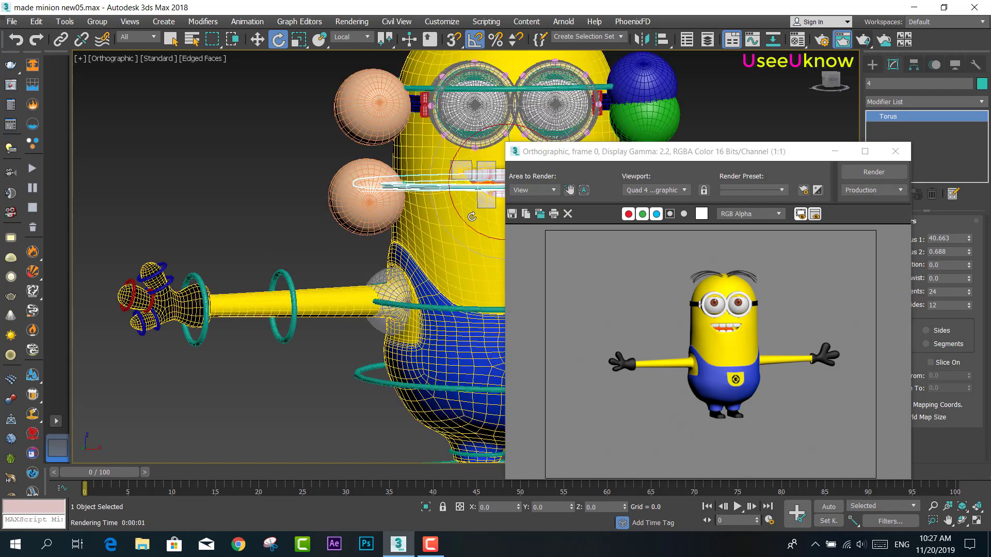
pyautogui.click(879, 171)
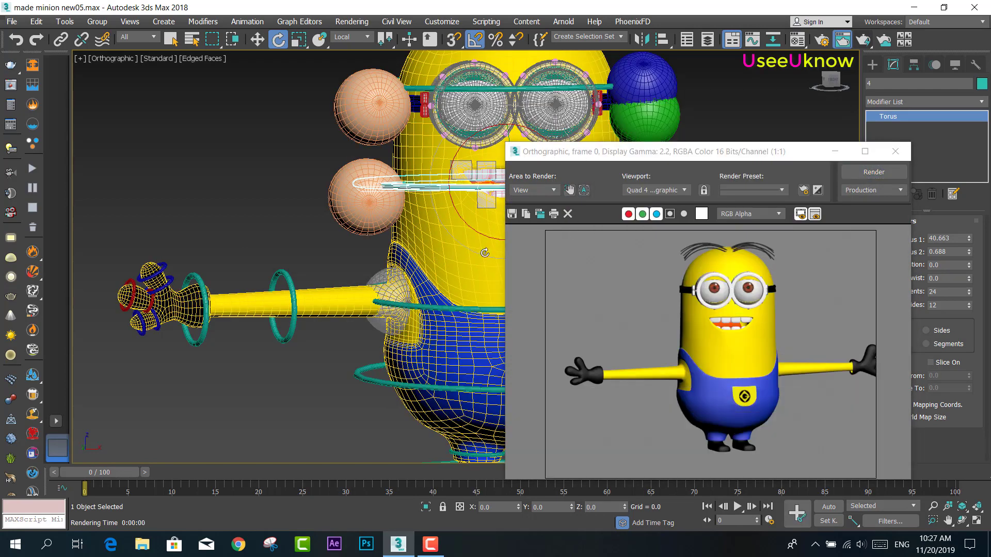
pyautogui.moveTo(487, 253); pyautogui.dragTo(486, 256)
pyautogui.click(895, 151)
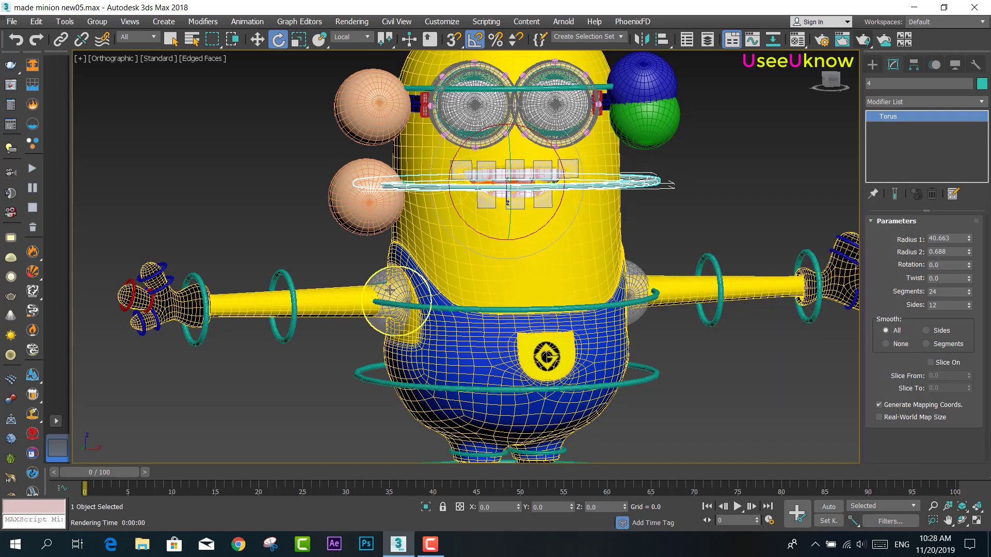
# Raise the minion's left arm at the shoulder and bend and shift the forearm ring upward
pyautogui.scroll(-2, 606, 283)
pyautogui.click(449, 277)
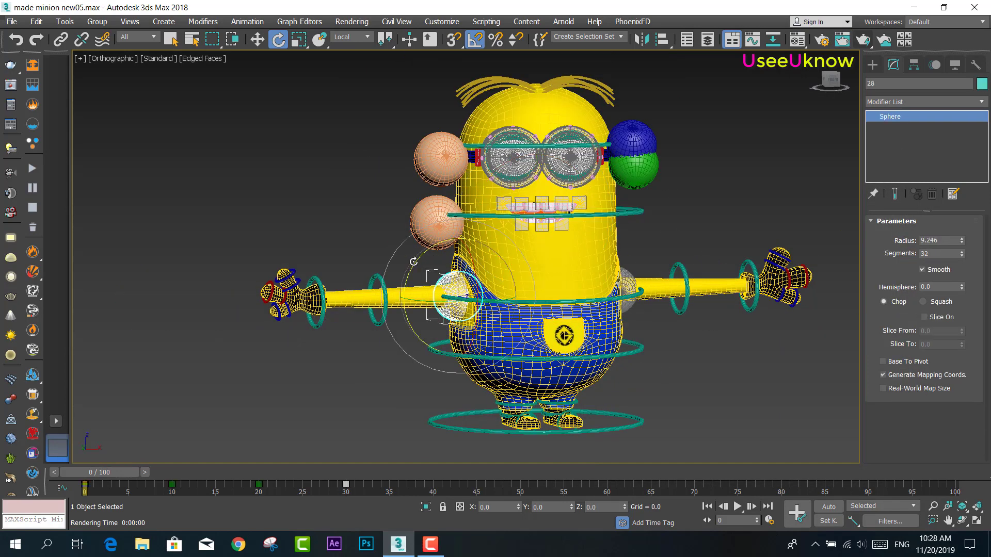
pyautogui.moveTo(414, 261); pyautogui.dragTo(396, 265)
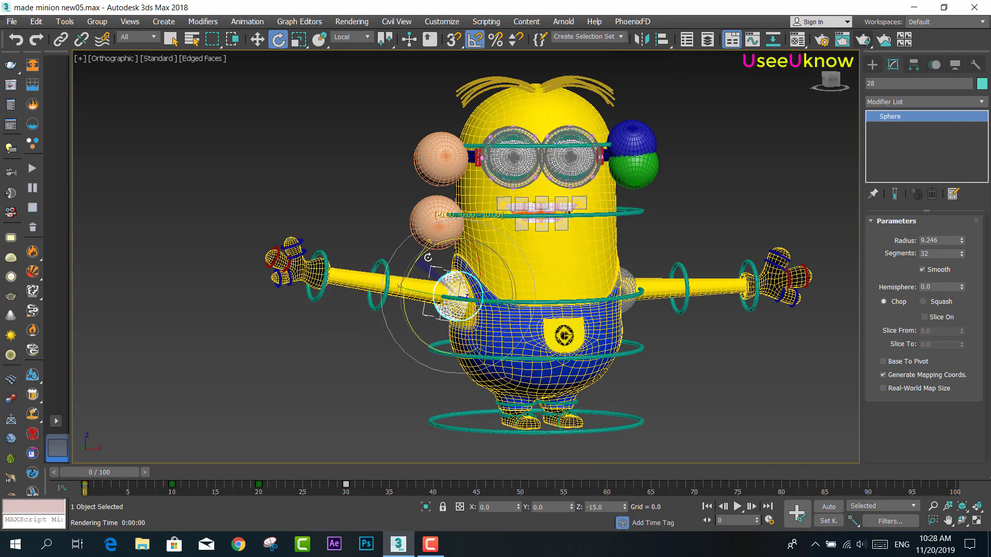
pyautogui.click(386, 265)
pyautogui.moveTo(351, 239); pyautogui.dragTo(384, 226)
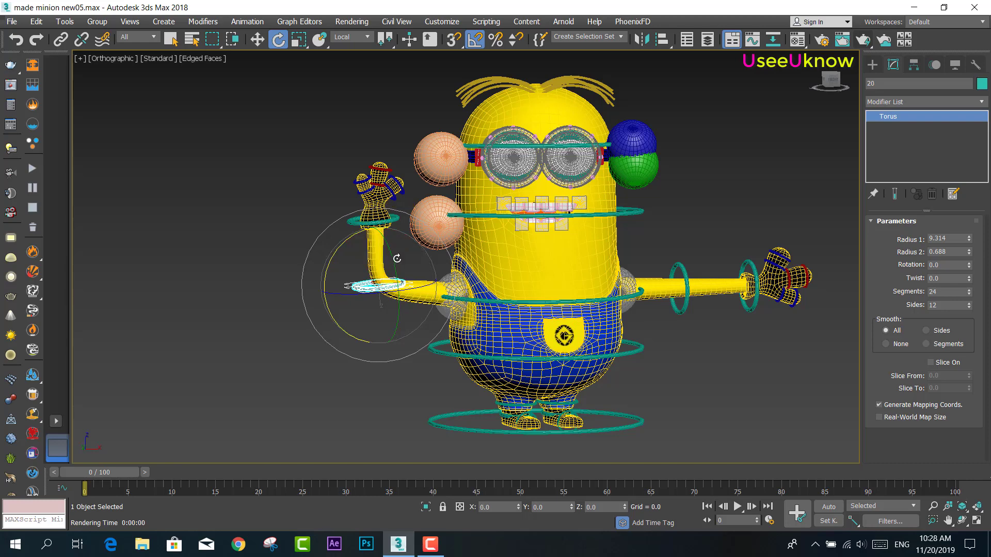
pyautogui.click(299, 40)
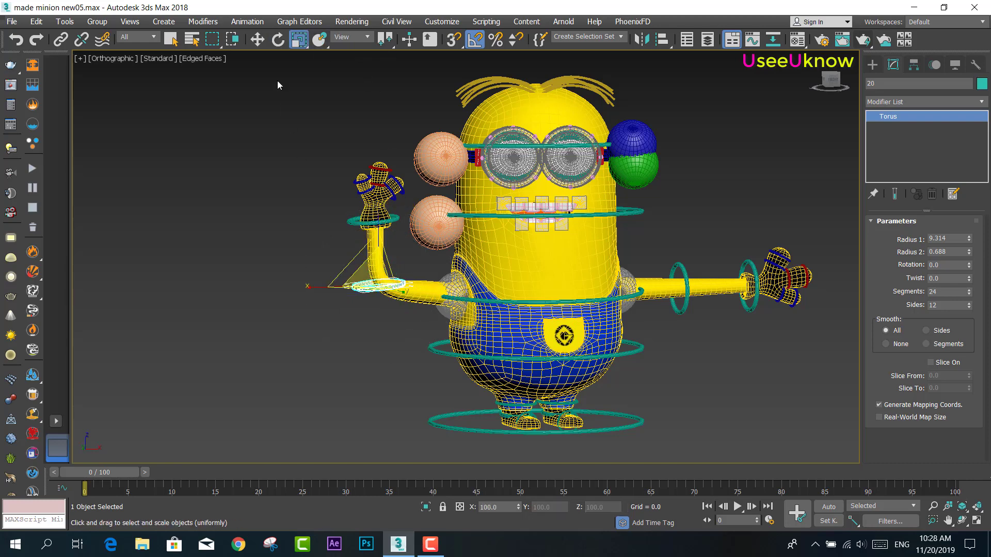
pyautogui.click(258, 38)
pyautogui.moveTo(420, 289)
pyautogui.mouseDown()
pyautogui.moveTo(431, 292)
pyautogui.moveTo(415, 271)
pyautogui.mouseUp()
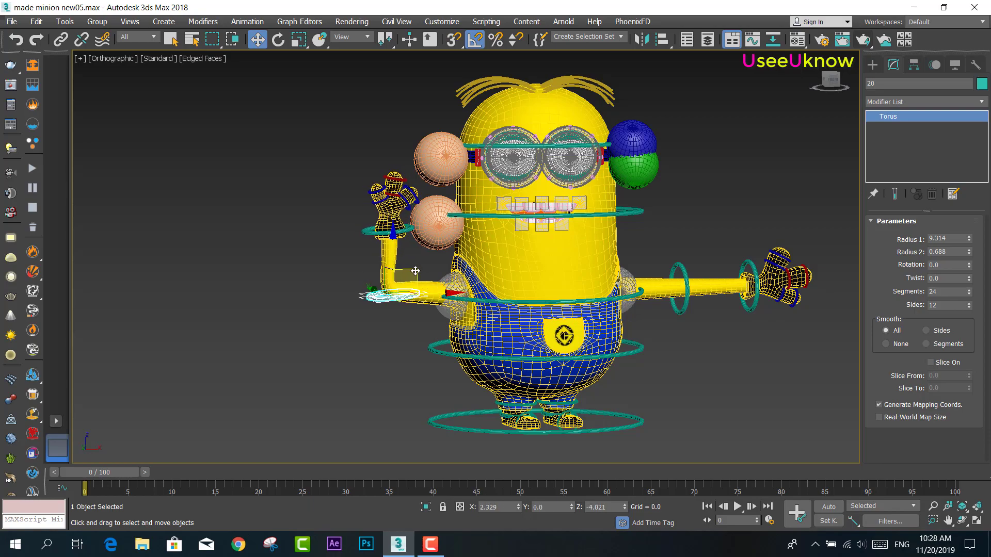
# In the front view, rotate the elbow torus to bend the left forearm up
pyautogui.keyDown('alt'); pyautogui.moveTo(522, 275); pyautogui.dragTo(498, 278, button='middle'); pyautogui.keyUp('alt')
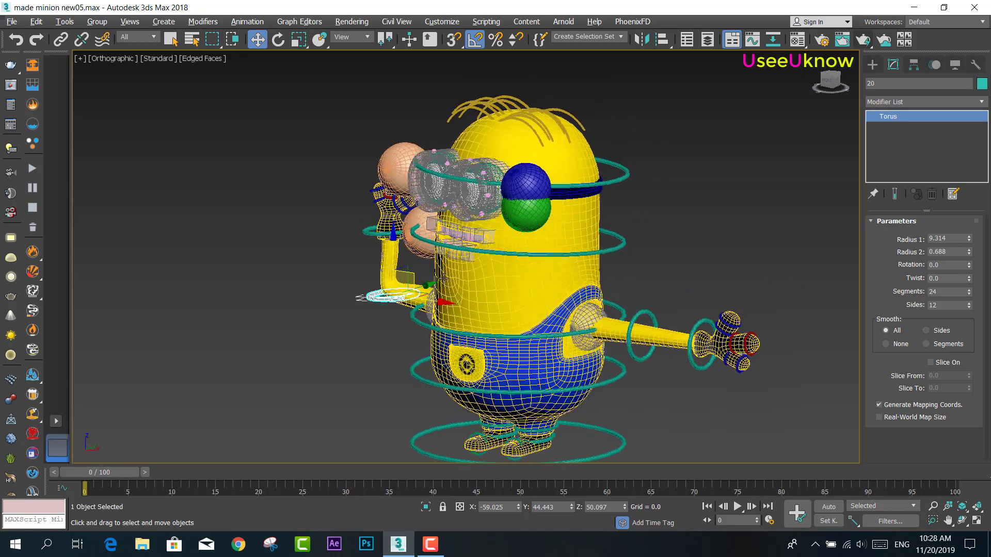
pyautogui.scroll(3, 497, 278)
pyautogui.scroll(3, 501, 230)
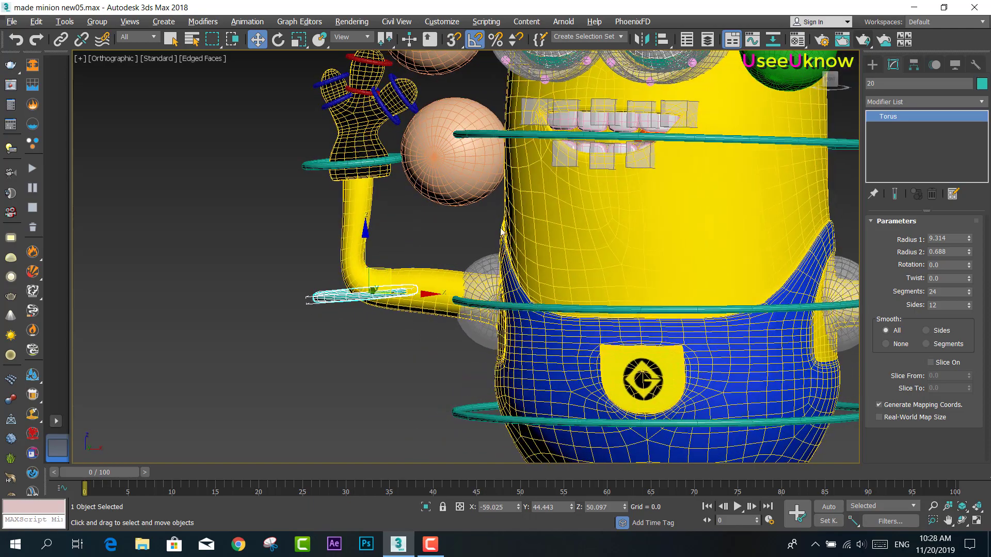
pyautogui.click(830, 81)
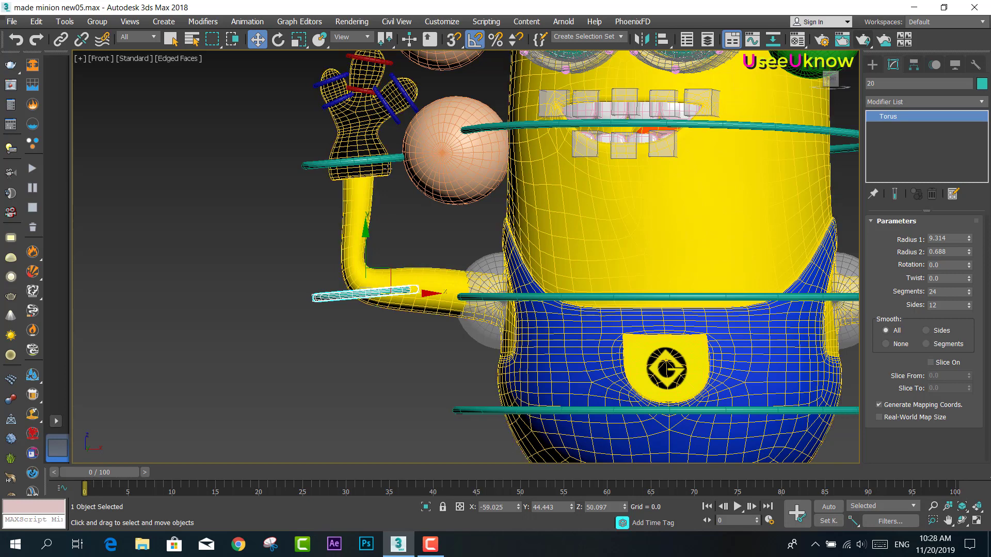
pyautogui.press('e')
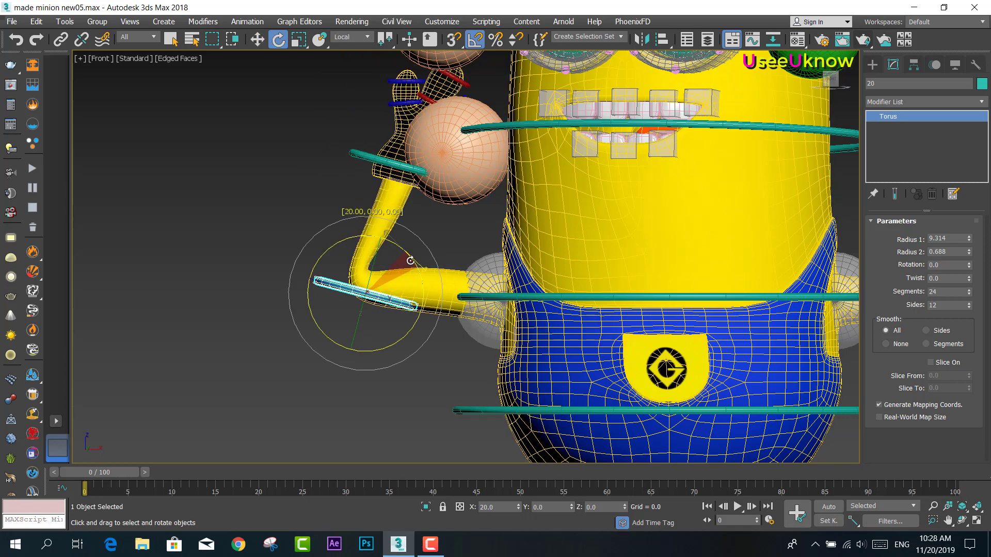
pyautogui.moveTo(403, 252)
pyautogui.mouseDown()
pyautogui.moveTo(360, 237)
pyautogui.moveTo(380, 257)
pyautogui.mouseUp()
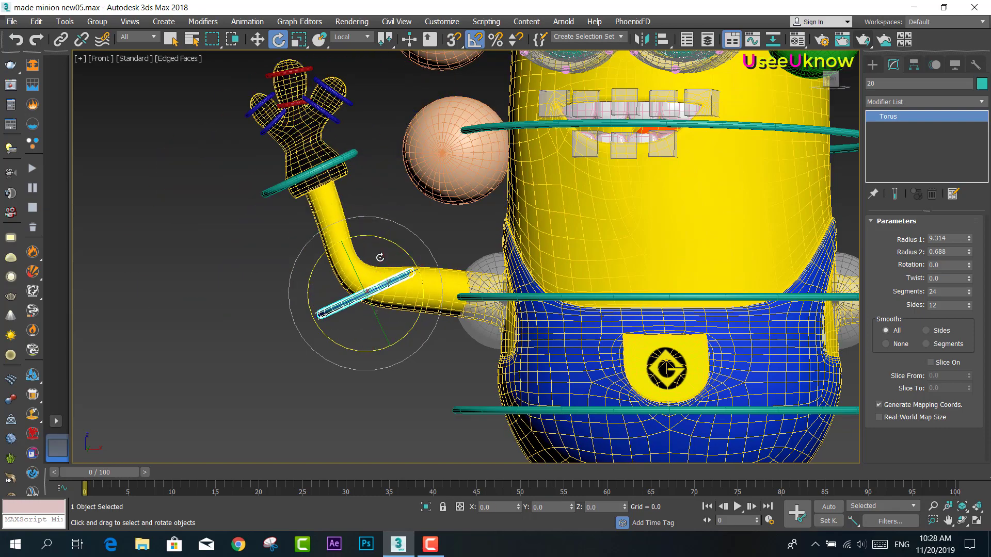
# Frame the whole minion and render a test image of the waving pose
pyautogui.scroll(-3, 379, 257)
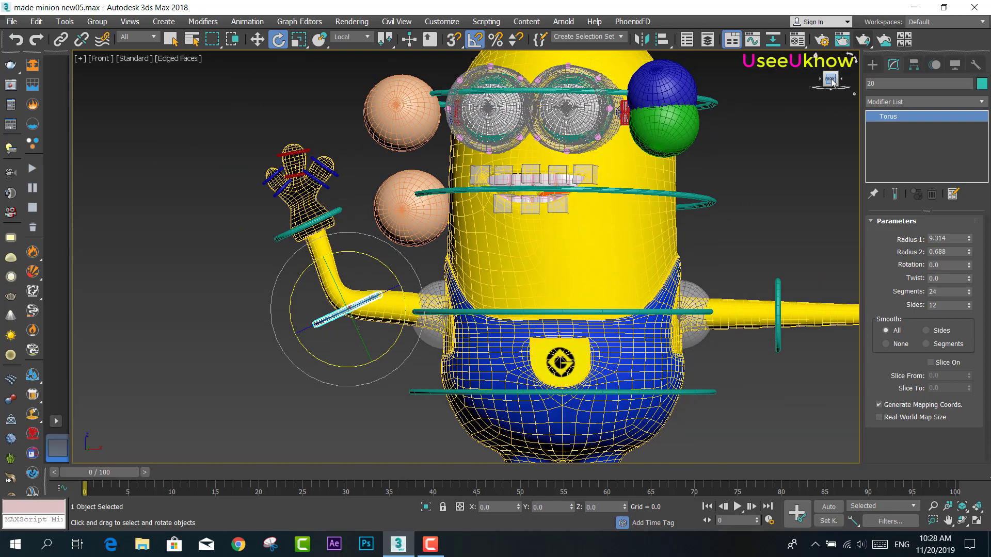
pyautogui.scroll(-3, 582, 244)
pyautogui.scroll(-3, 582, 243)
pyautogui.moveTo(557, 243)
pyautogui.keyDown('alt'); pyautogui.mouseDown(button='middle')
pyautogui.moveTo(581, 244)
pyautogui.moveTo(565, 207)
pyautogui.moveTo(565, 215)
pyautogui.mouseUp(button='middle'); pyautogui.keyUp('alt')
pyautogui.scroll(2, 565, 206)
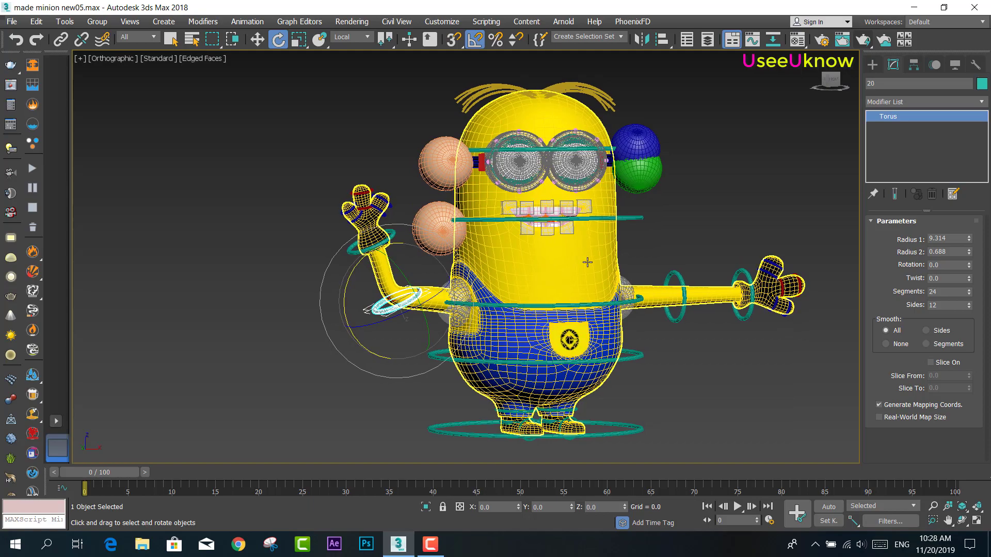
pyautogui.scroll(2, 514, 252)
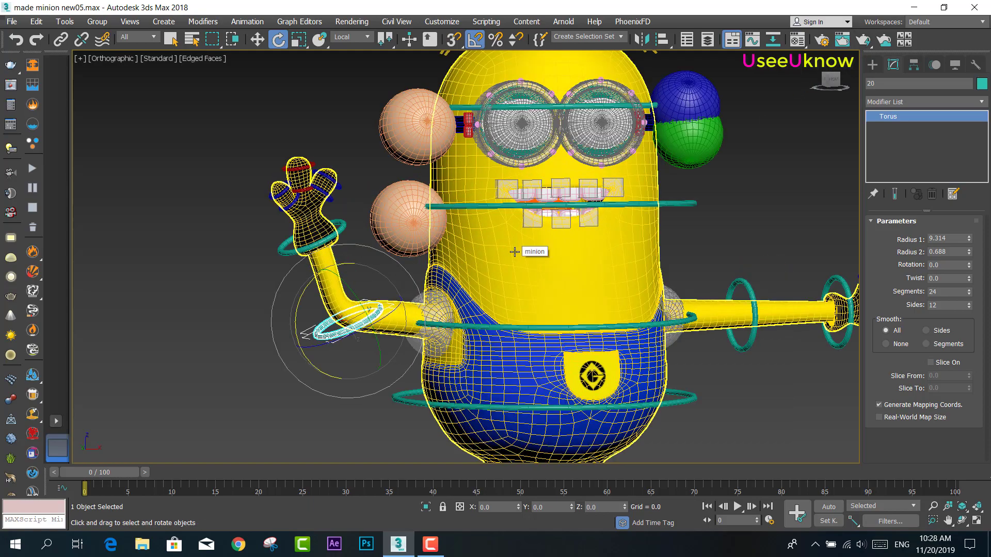
pyautogui.scroll(-2, 522, 252)
pyautogui.scroll(2, 504, 235)
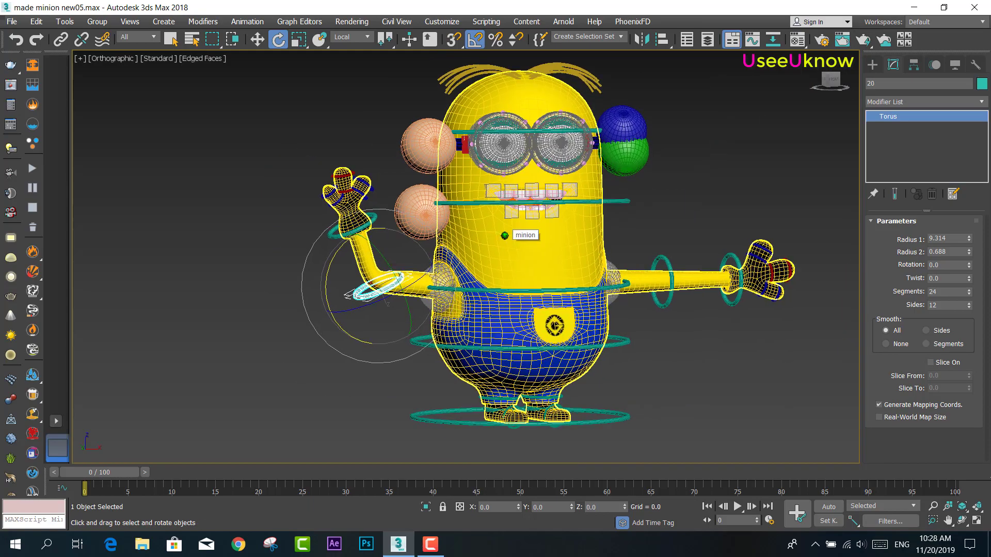
pyautogui.moveTo(501, 232); pyautogui.dragTo(493, 226, button='middle')
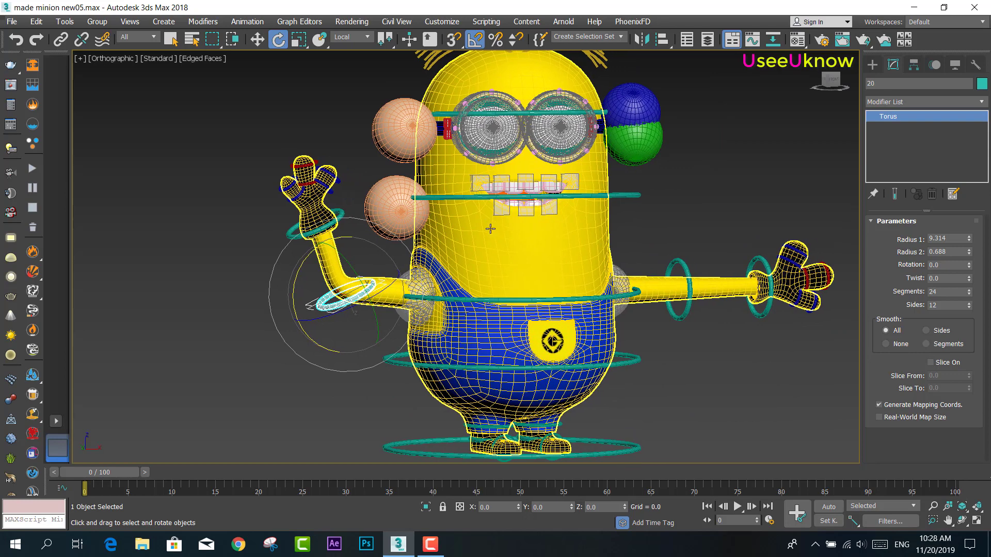
pyautogui.click(863, 40)
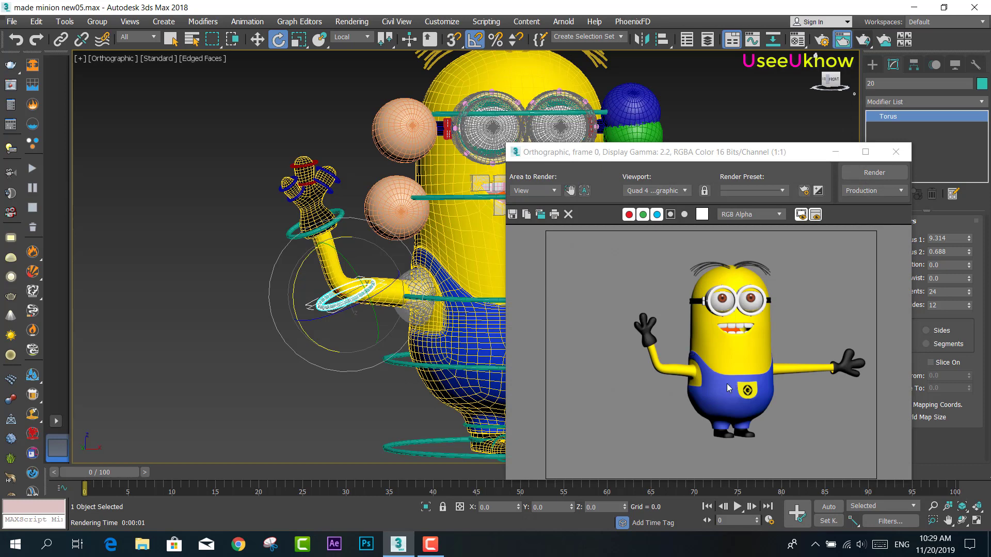
# Close the render and, in Front view, rotate the left forearm and shoulder back to straight out
pyautogui.click(896, 151)
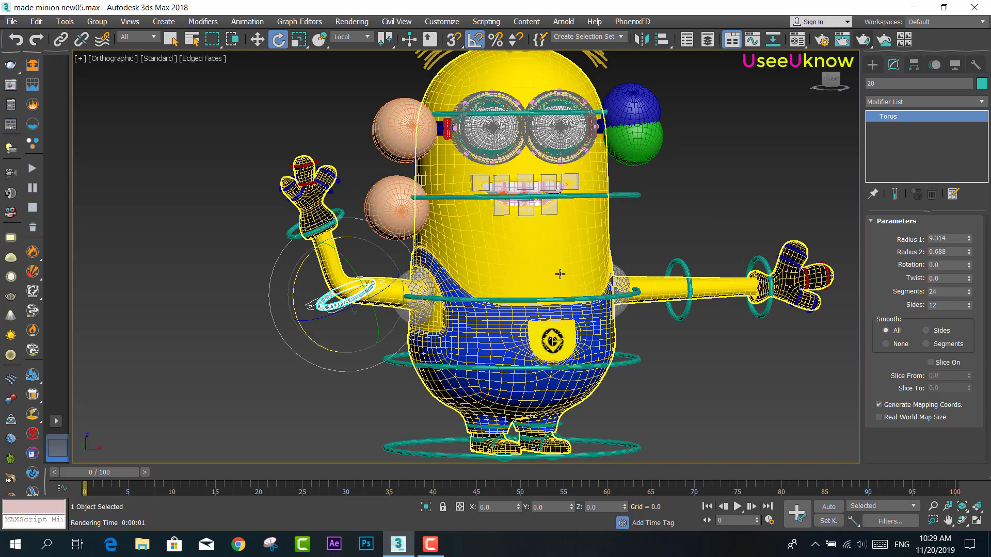
pyautogui.press('f')
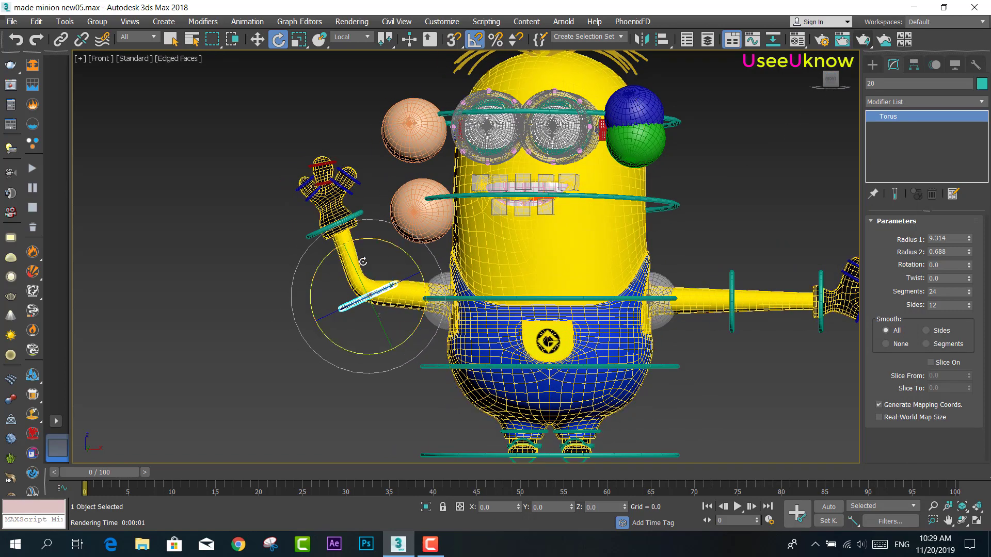
pyautogui.moveTo(358, 258); pyautogui.dragTo(358, 265)
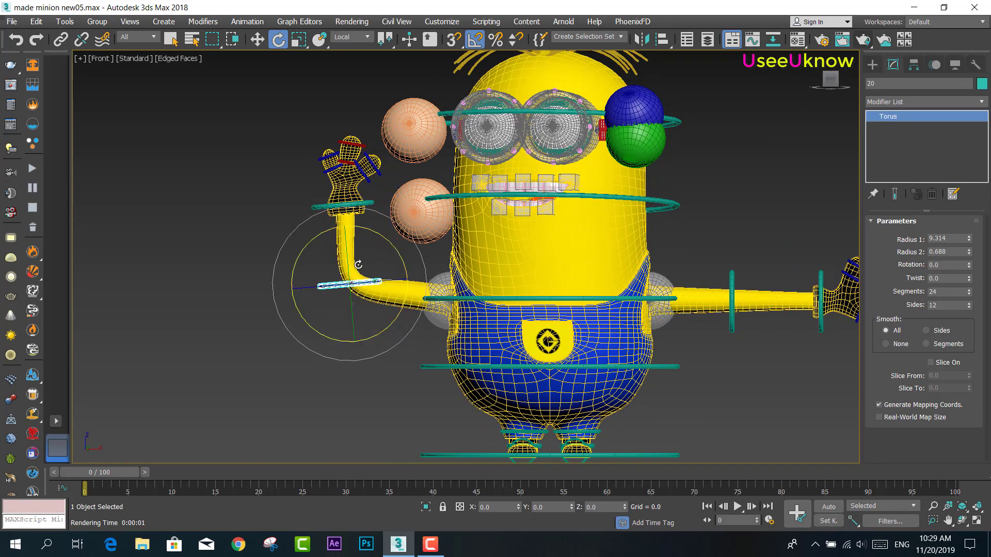
pyautogui.click(436, 309)
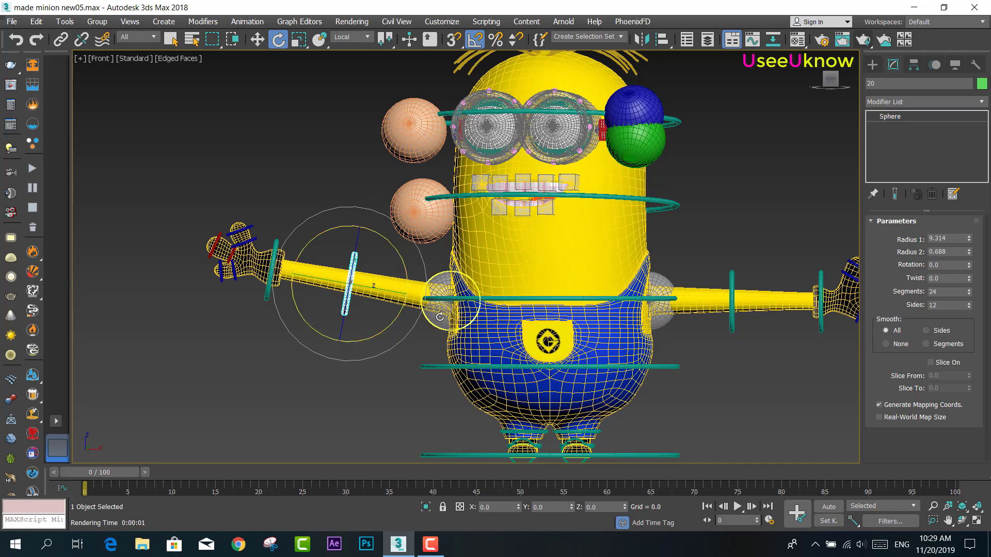
pyautogui.moveTo(500, 325); pyautogui.dragTo(508, 312, button='middle')
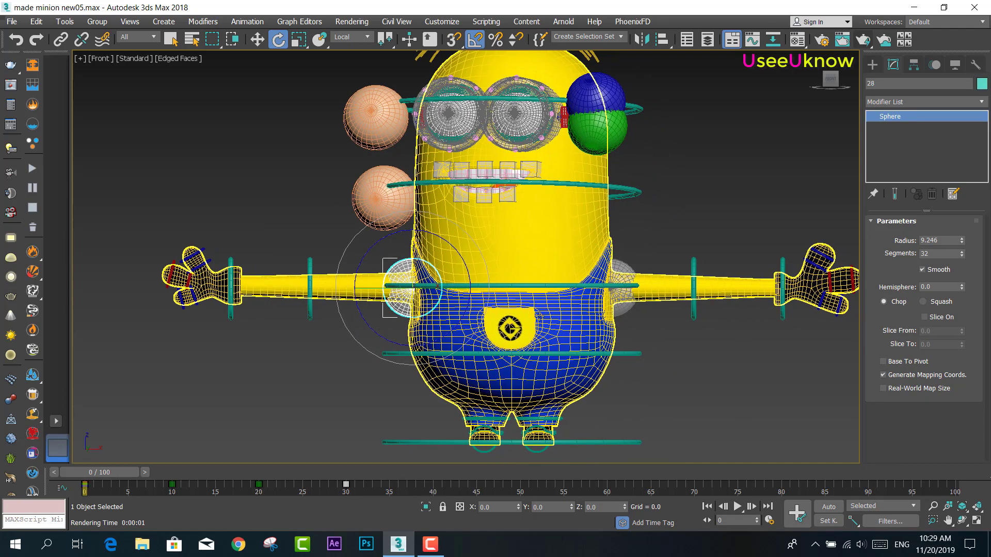
pyautogui.hotkey('ctrl', 'z')
pyautogui.hotkey('ctrl', 'z')
pyautogui.hotkey('ctrl', 'z')
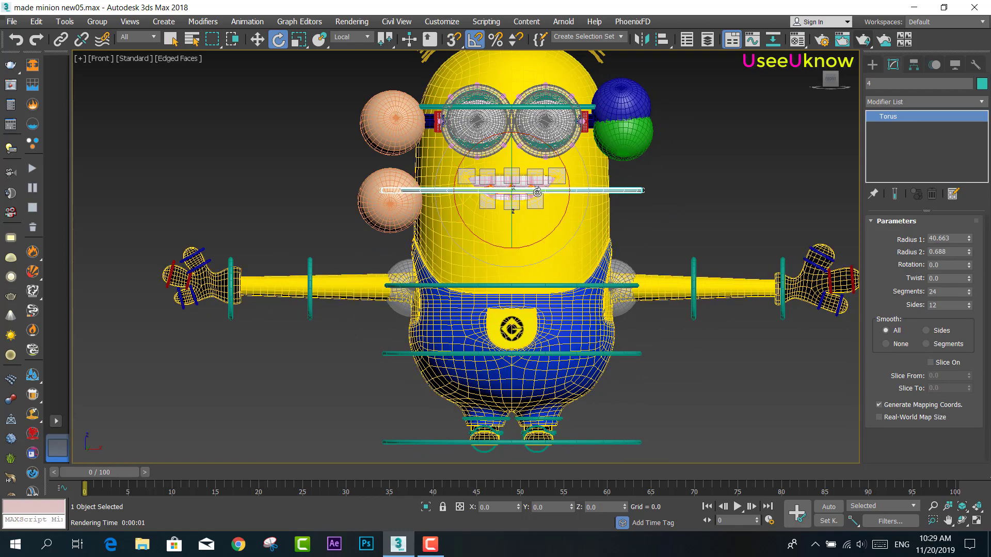
# Test-rotate the mouth ring, undo it, recenter the minion, and save the scene
pyautogui.moveTo(534, 192); pyautogui.dragTo(550, 197)
pyautogui.hotkey('ctrl', 'z')
pyautogui.moveTo(555, 196); pyautogui.dragTo(523, 246, button='middle')
pyautogui.scroll(-1, 524, 247)
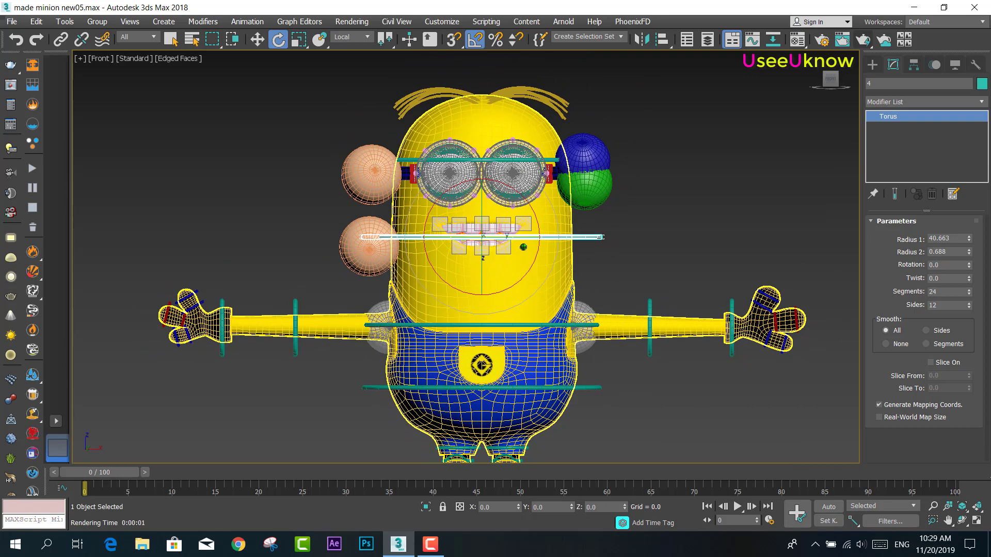
pyautogui.scroll(-1, 523, 247)
pyautogui.scroll(-1, 523, 247)
pyautogui.click(12, 23)
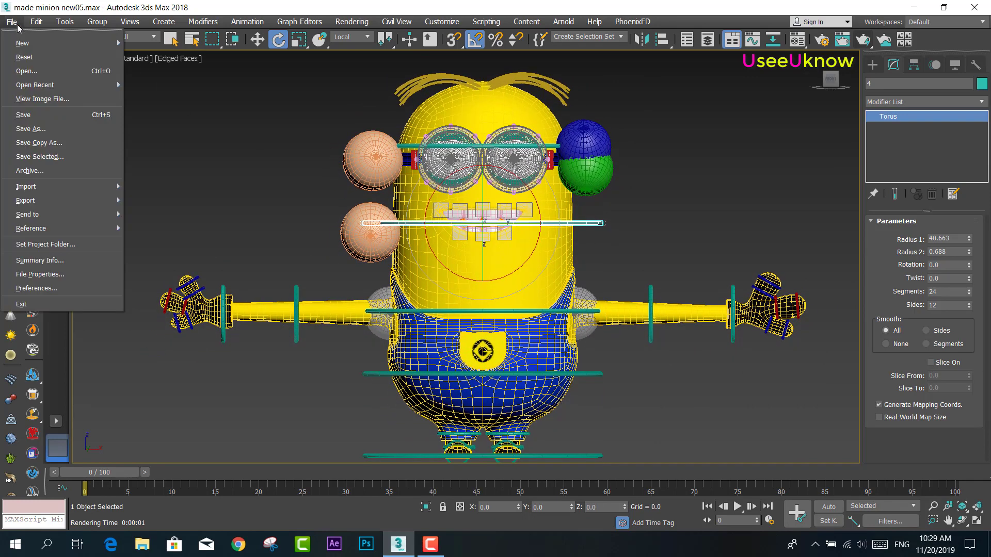
pyautogui.click(42, 114)
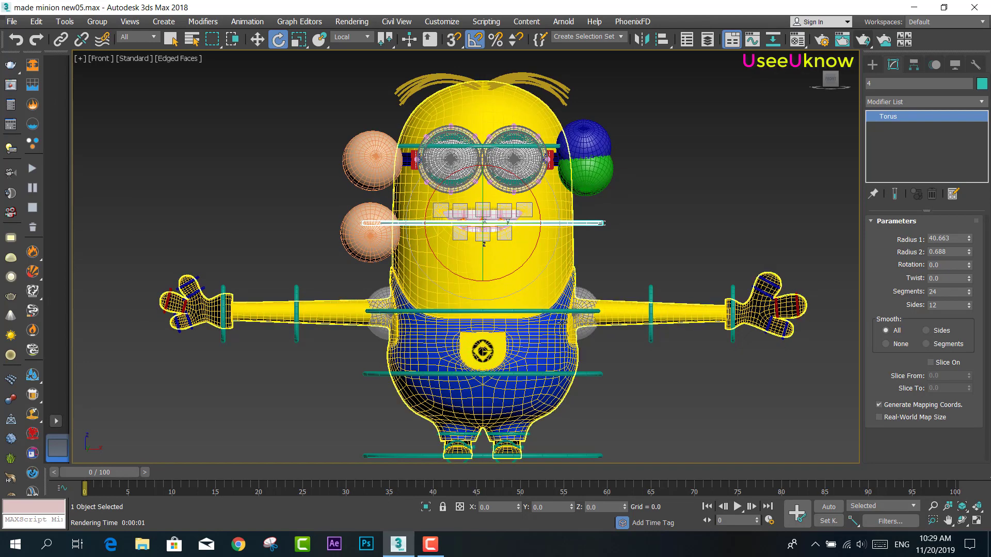
# Test-rotate the minion's right arm using the right shoulder control sphere
pyautogui.moveTo(563, 322); pyautogui.dragTo(563, 317, button='middle')
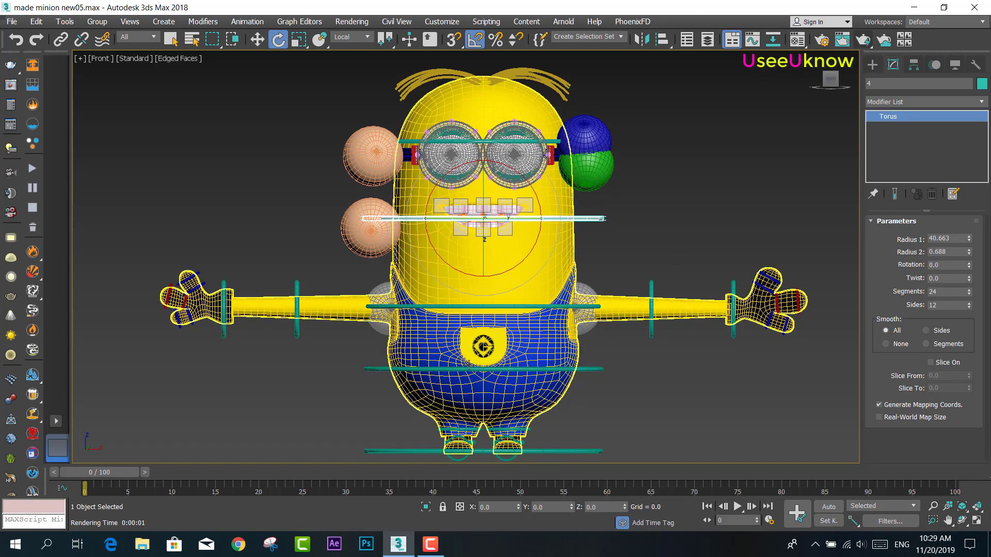
pyautogui.click(585, 293)
pyautogui.moveTo(613, 271)
pyautogui.mouseDown()
pyautogui.moveTo(588, 253)
pyautogui.moveTo(651, 315)
pyautogui.mouseUp()
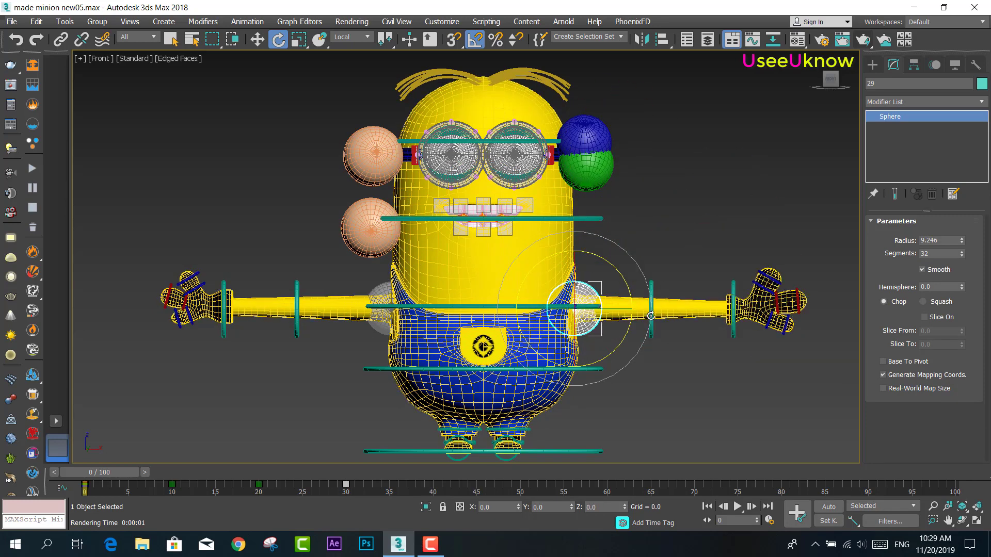